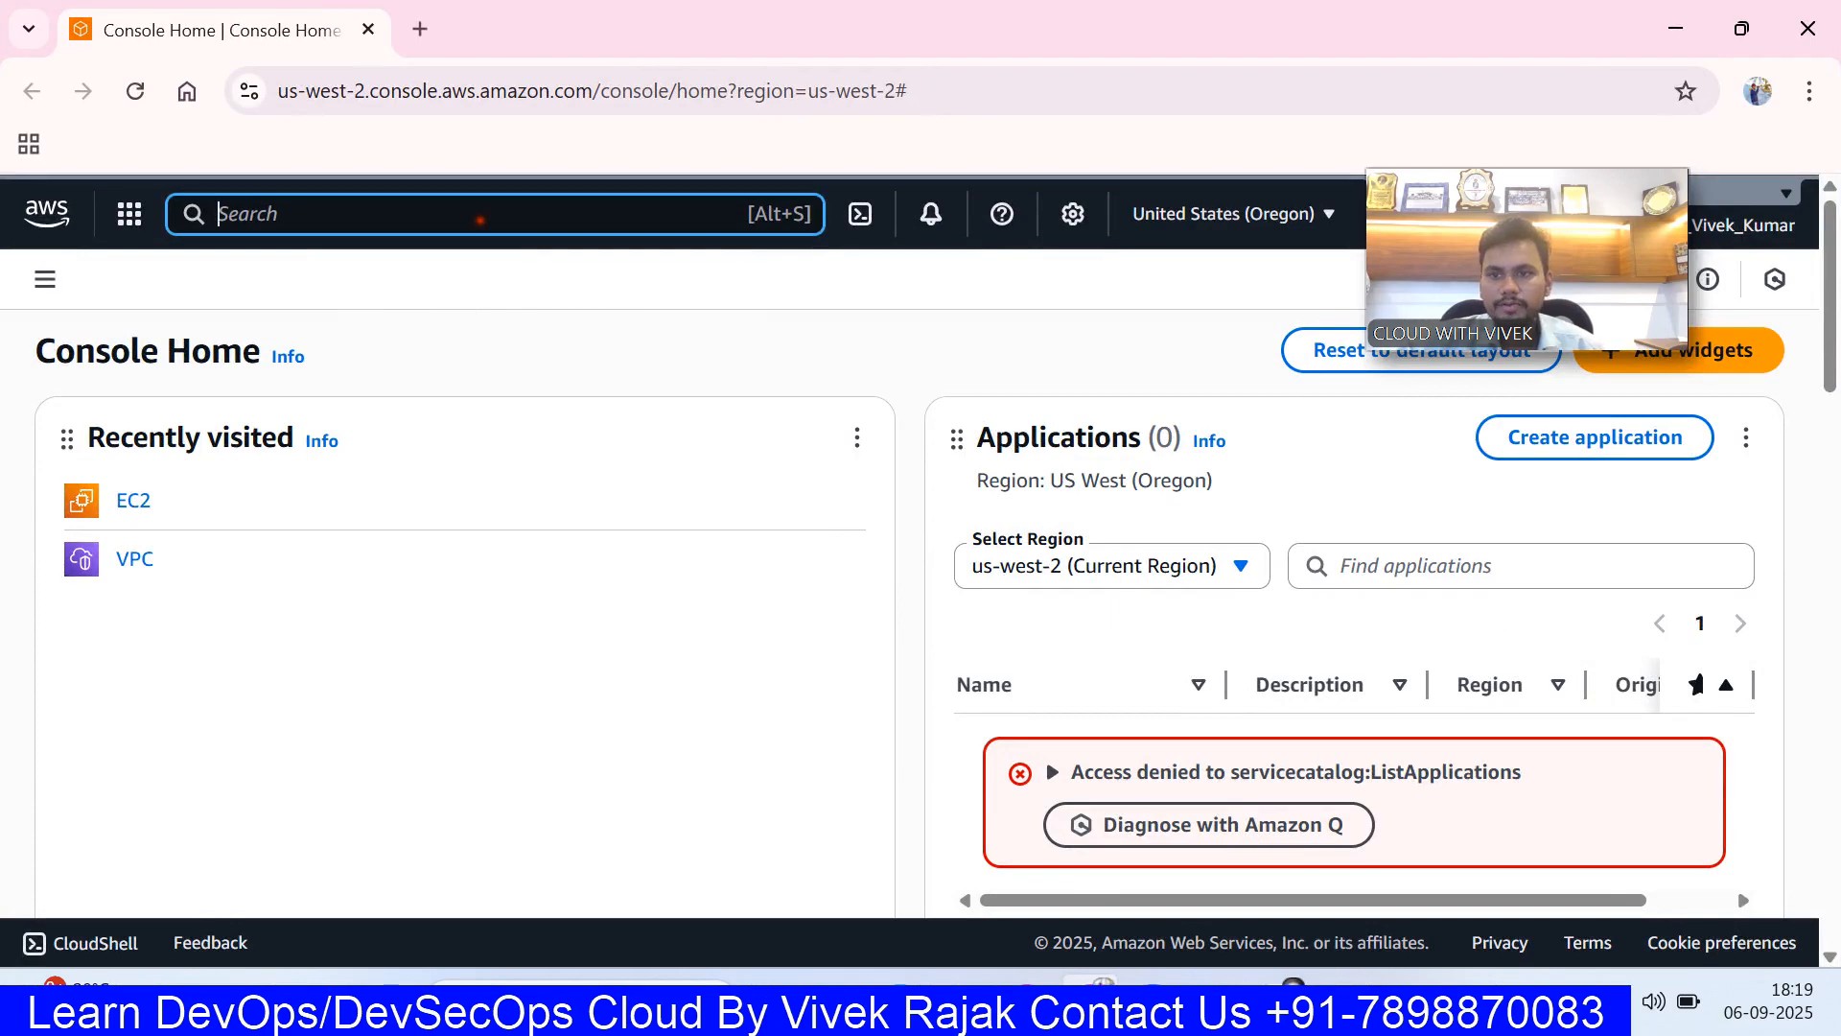
- Open the VPC service's list of VPCs and start creating a new VPC
type("vpc")
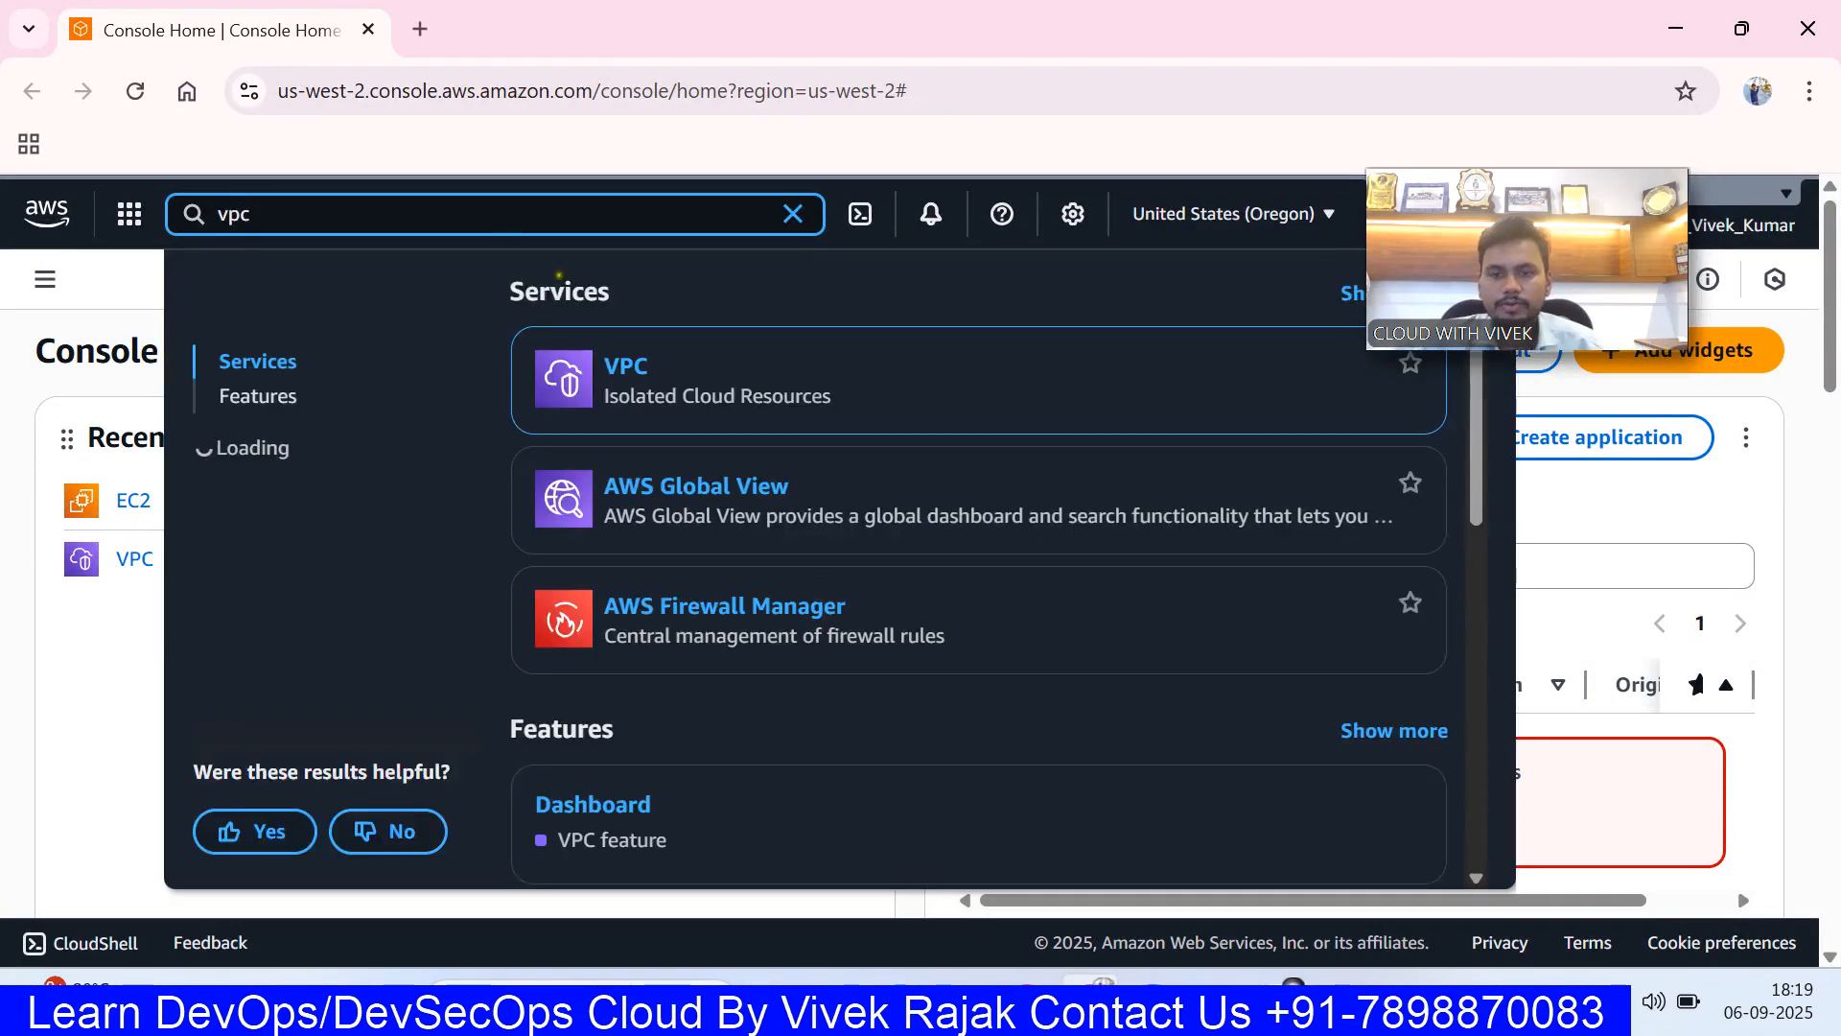
left_click(638, 383)
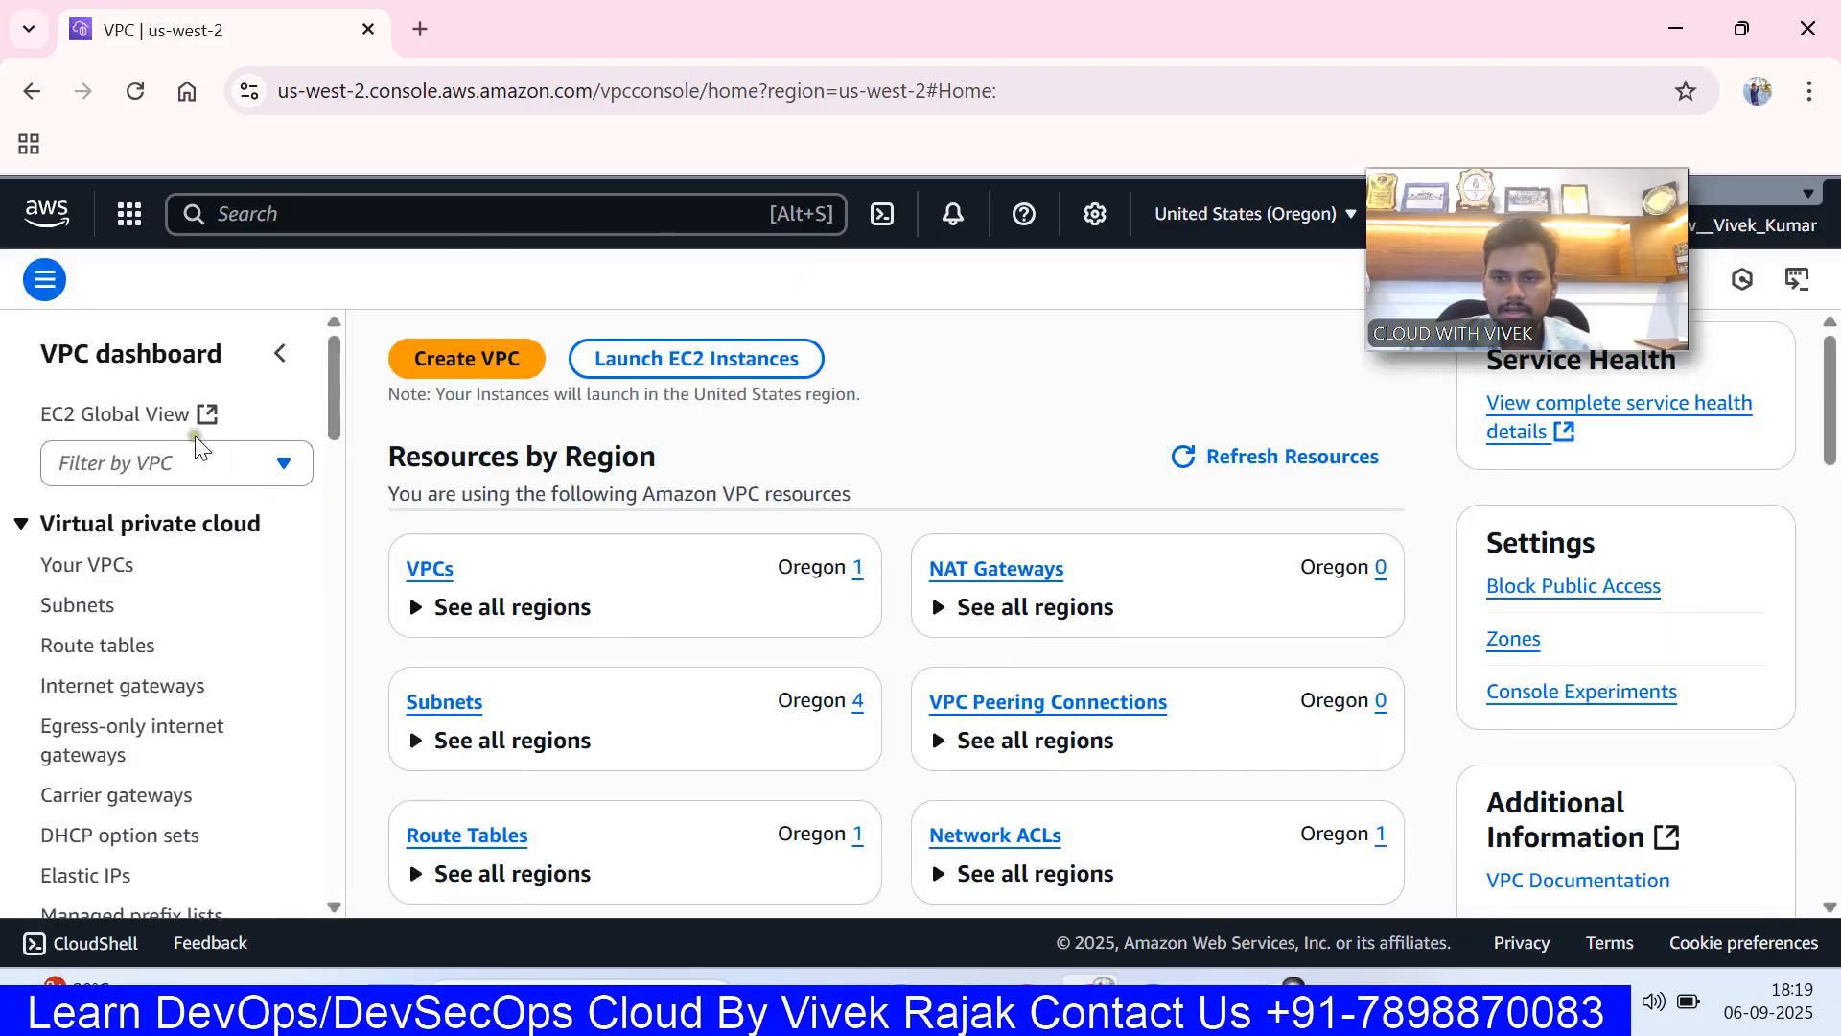
left_click(123, 567)
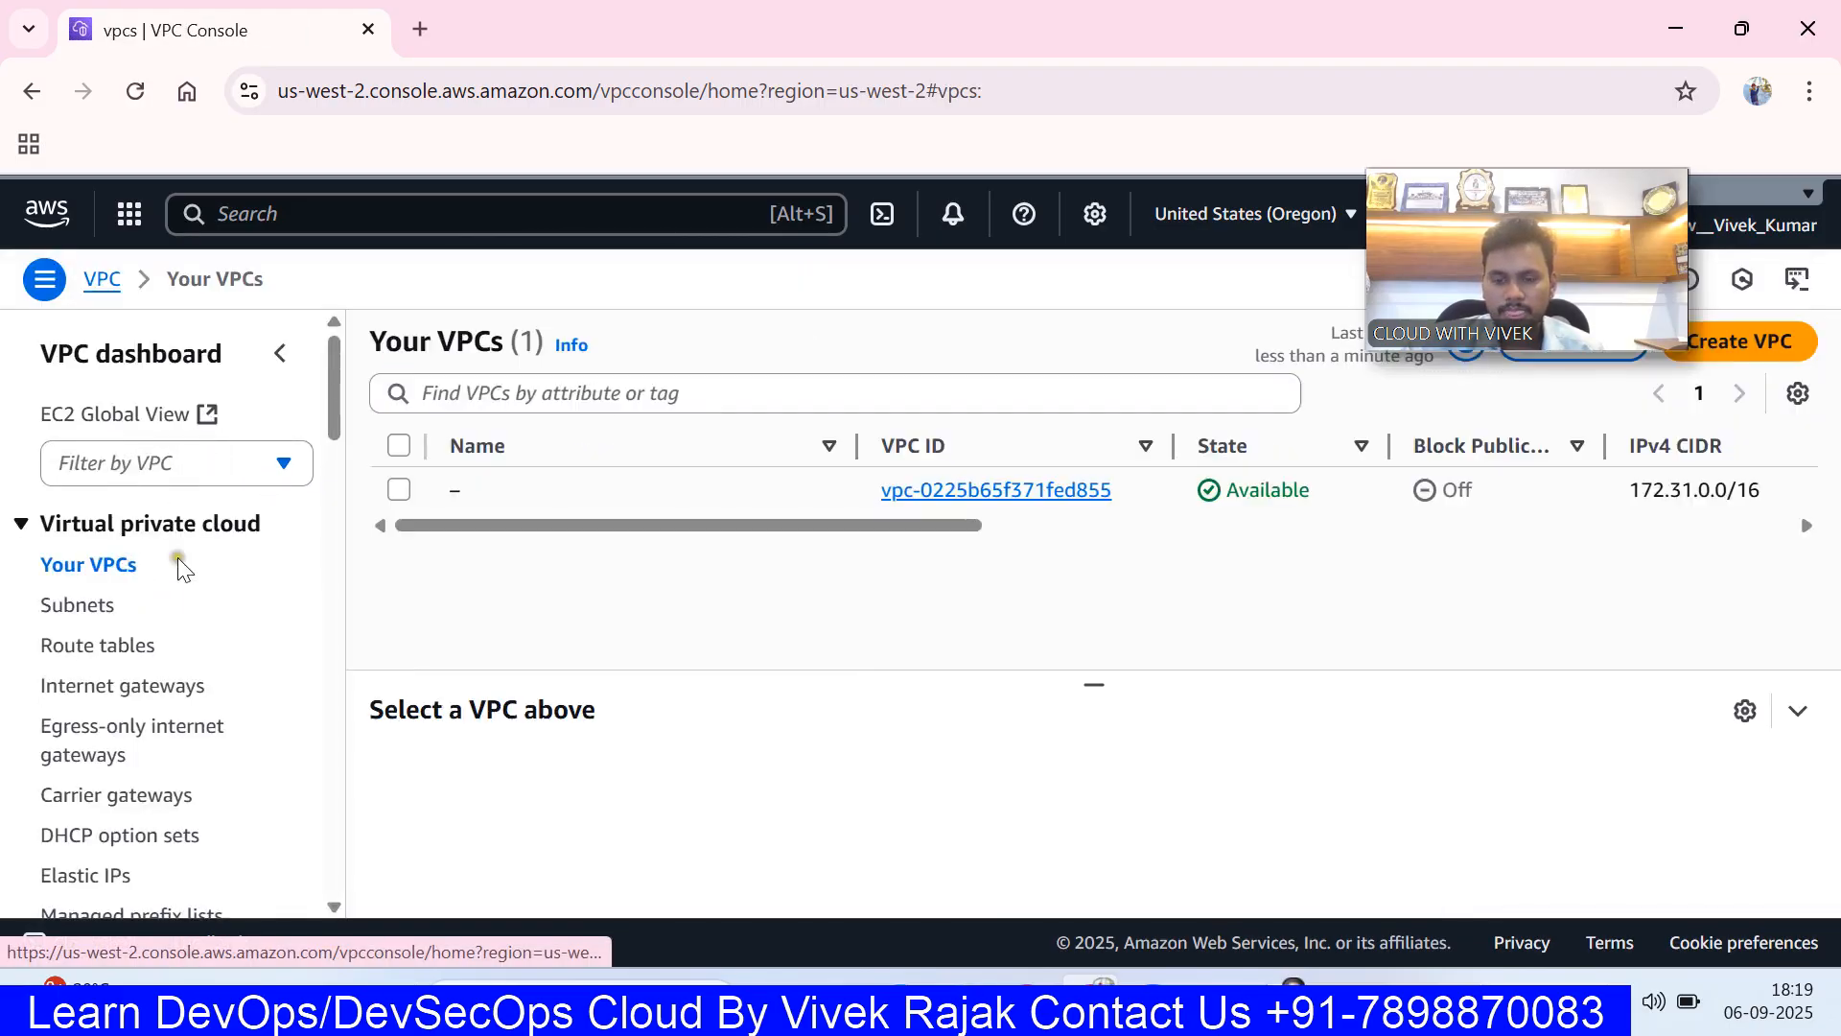
left_click(1738, 359)
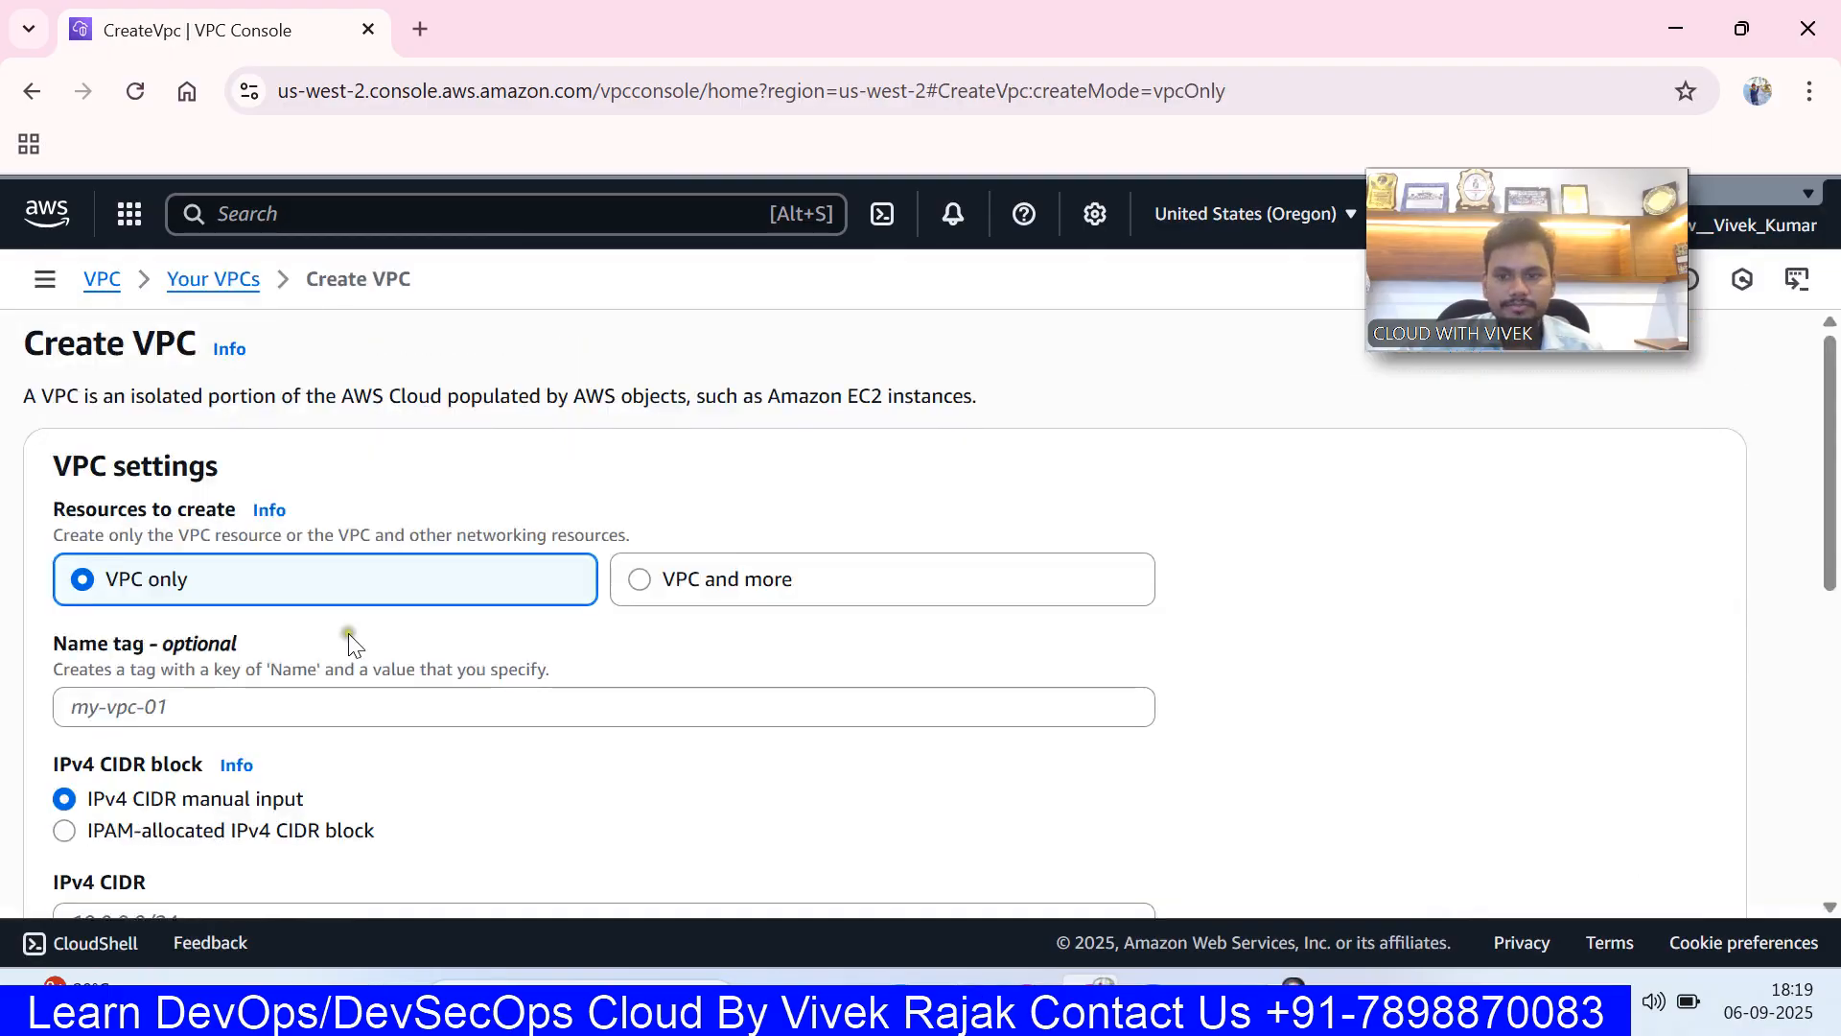
- Name the VPC with the owner's first name in capitals plus "-VPC" and set its IPv4 CIDR to 192.0.0.0/24
scroll(370, 628, "down", 1)
left_click(329, 568)
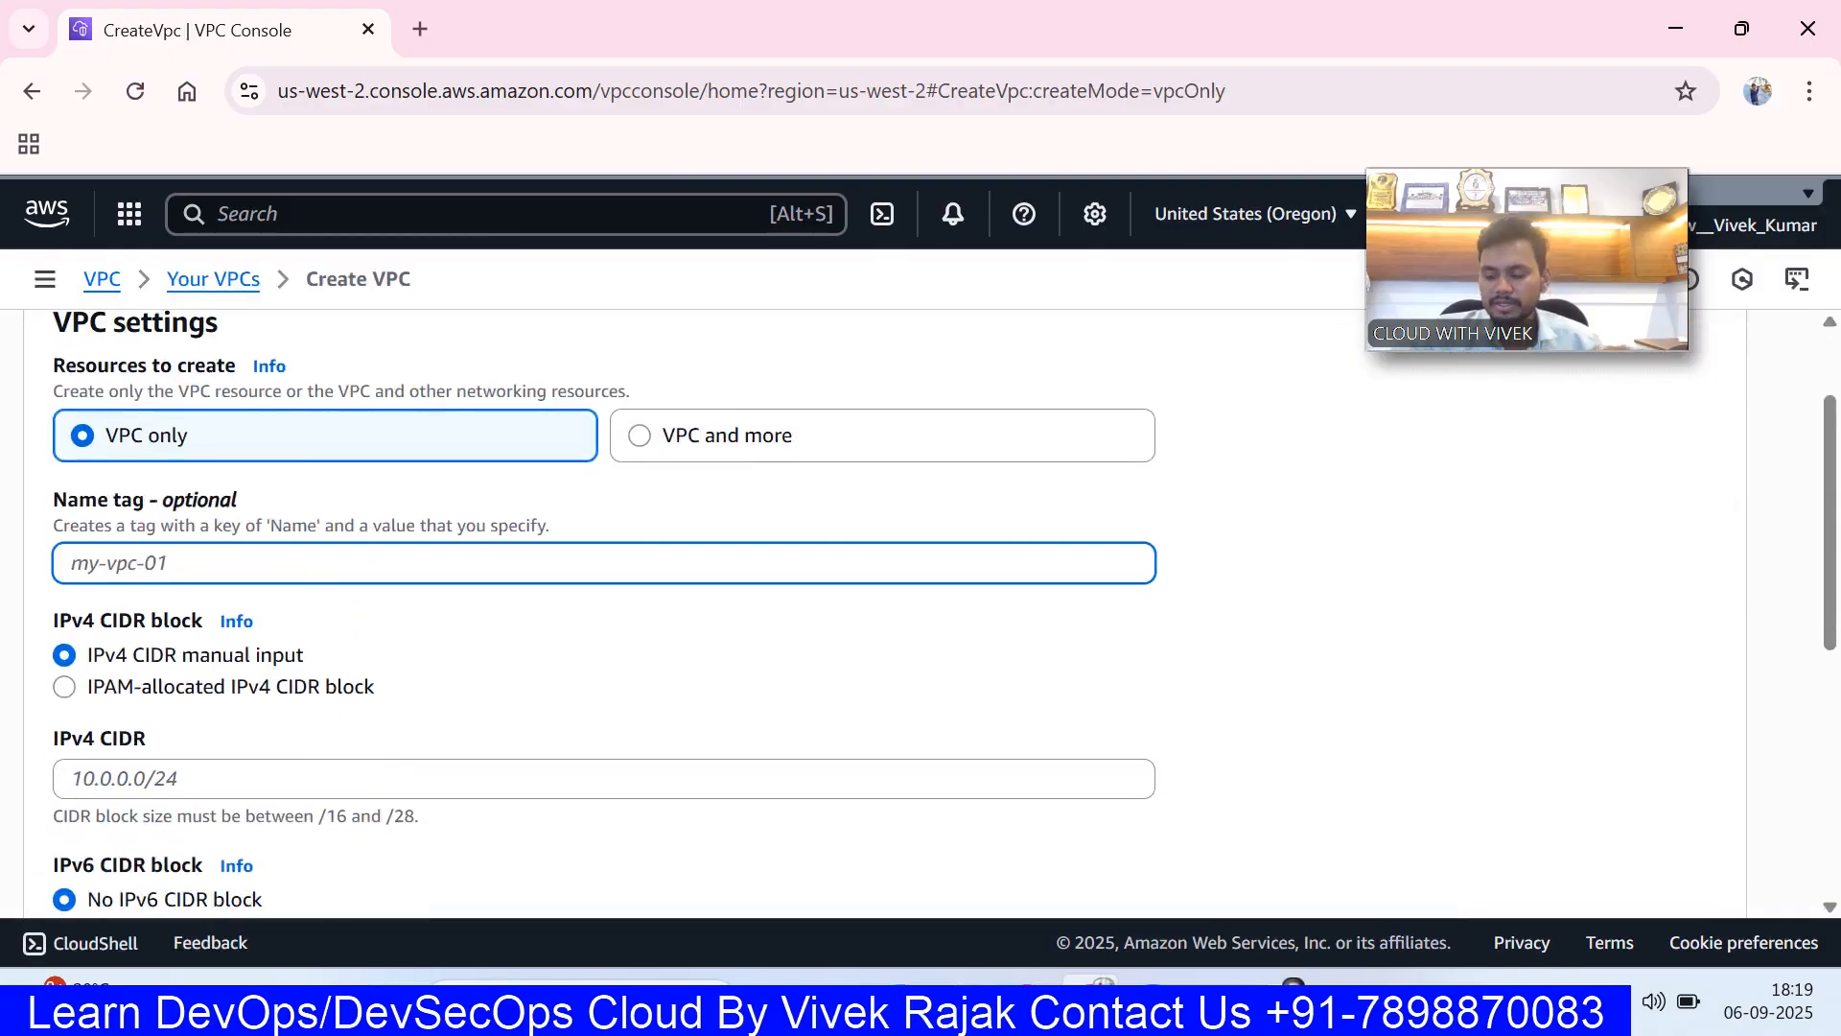
type("VIVEK")
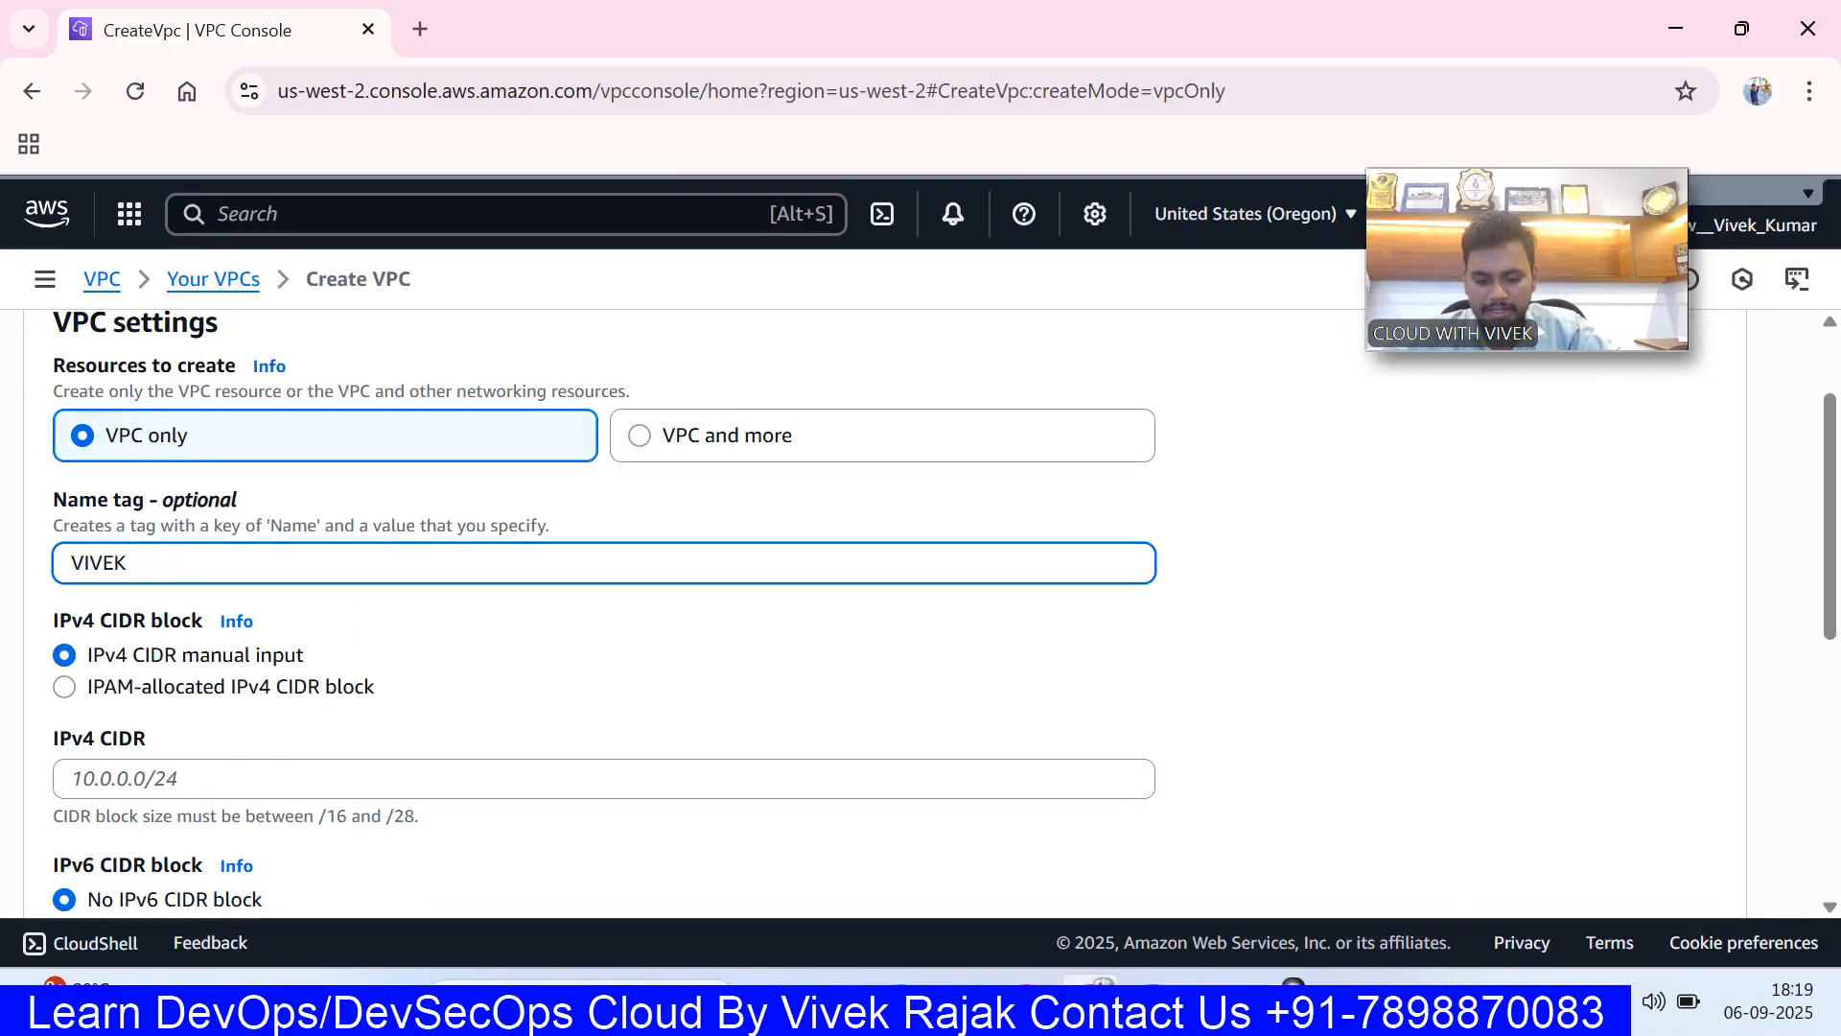
key("Tab")
key("Tab")
key("Tab")
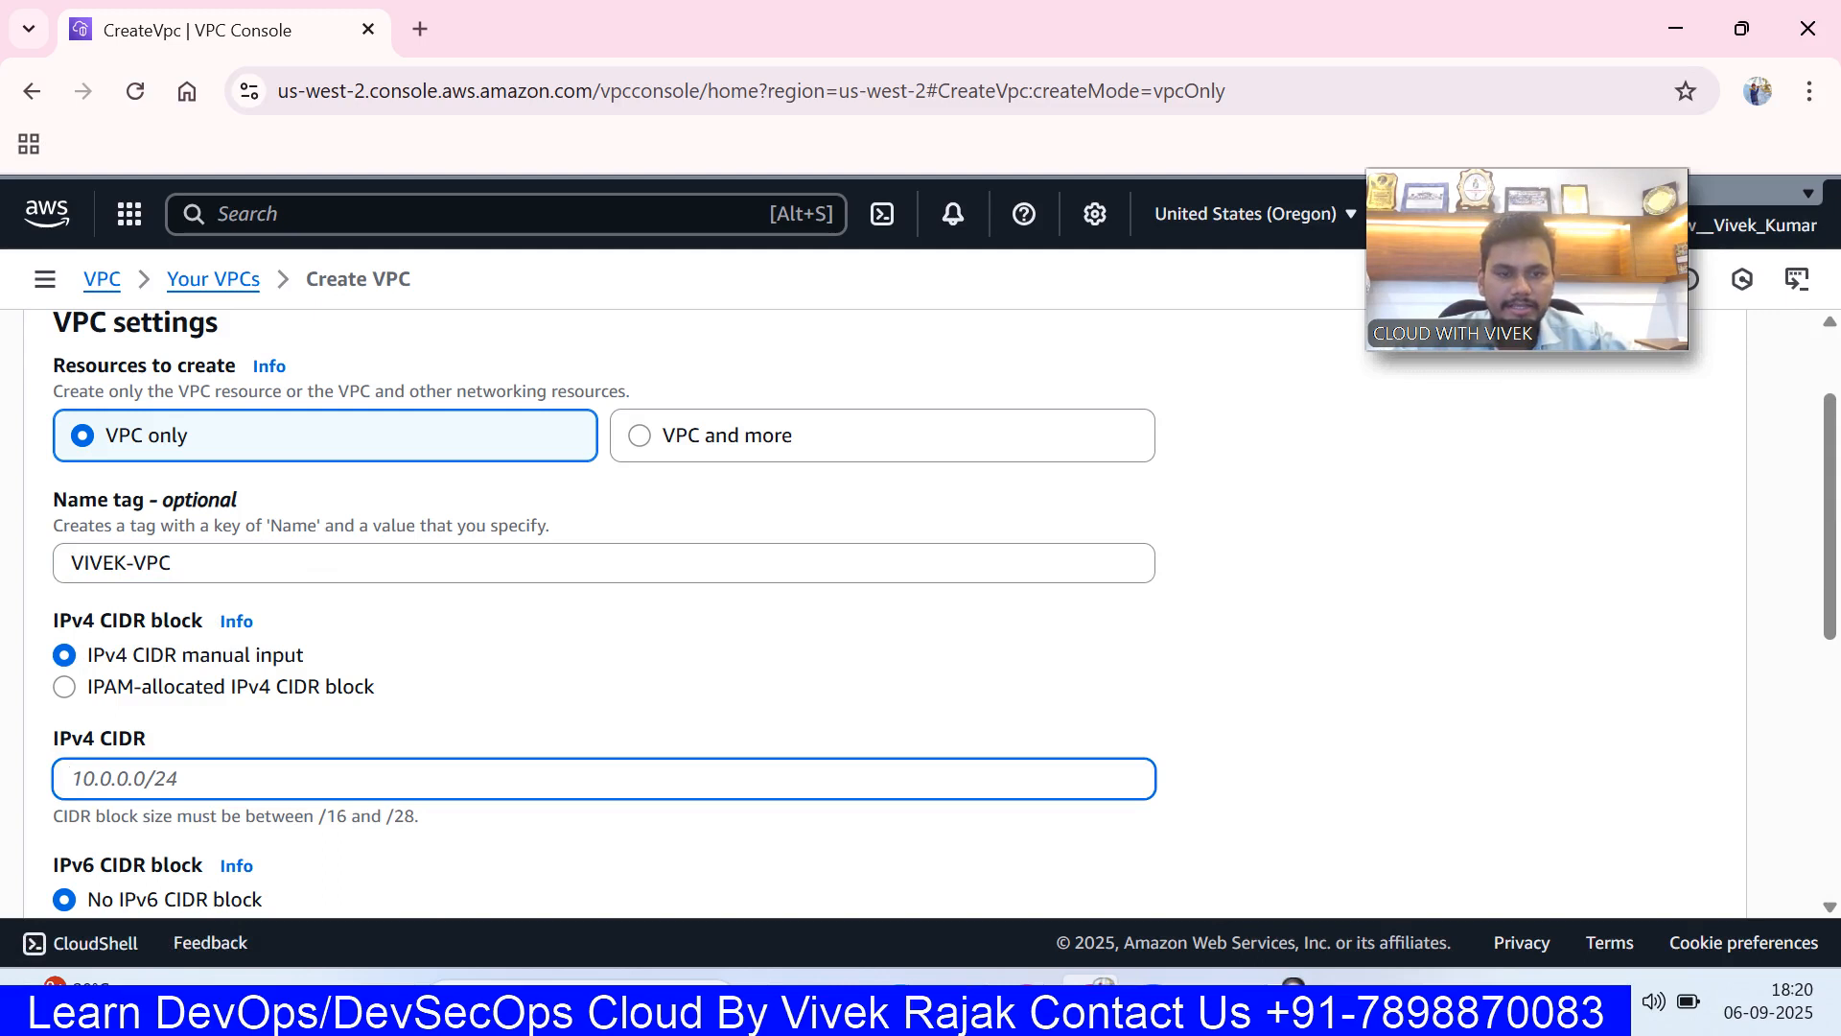
type("192.0.0.0/24")
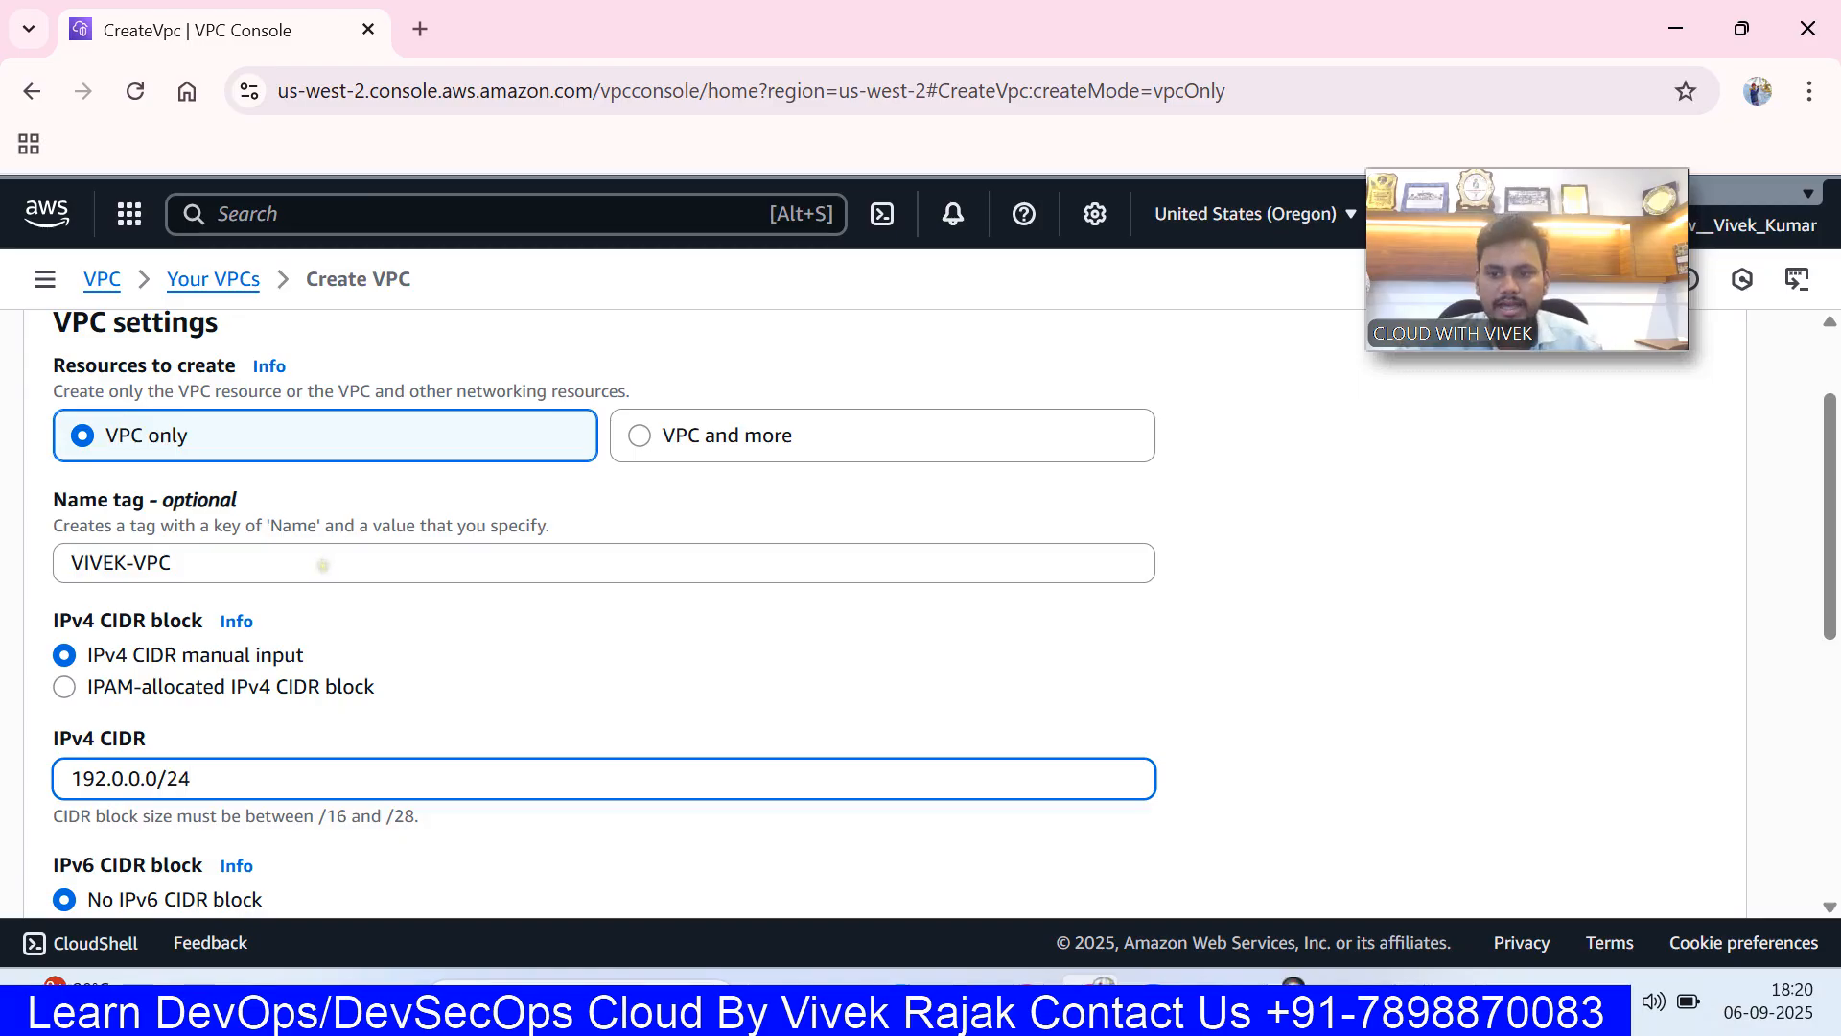
- Review the CIDR size limit, keep the default IPv6 and tenancy settings, and create the VPC
scroll(322, 565, "down", 1)
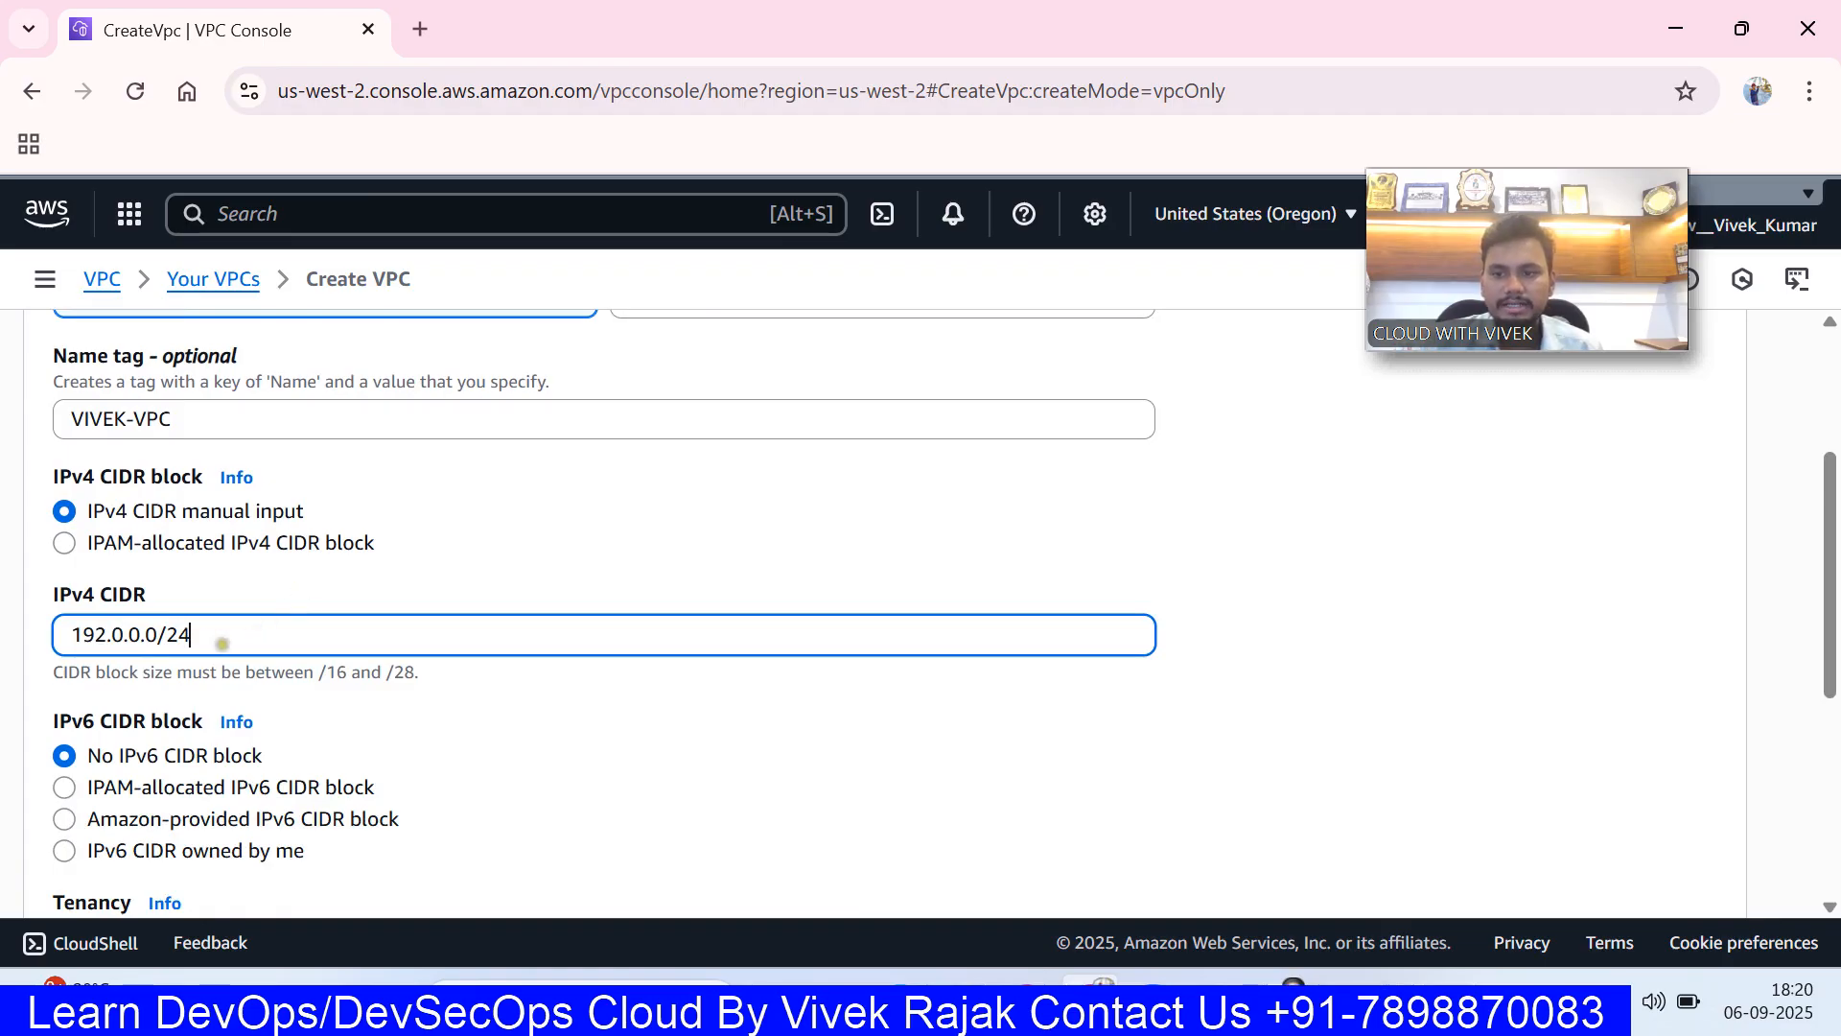
left_click_drag(163, 636, 214, 633)
left_click(214, 635)
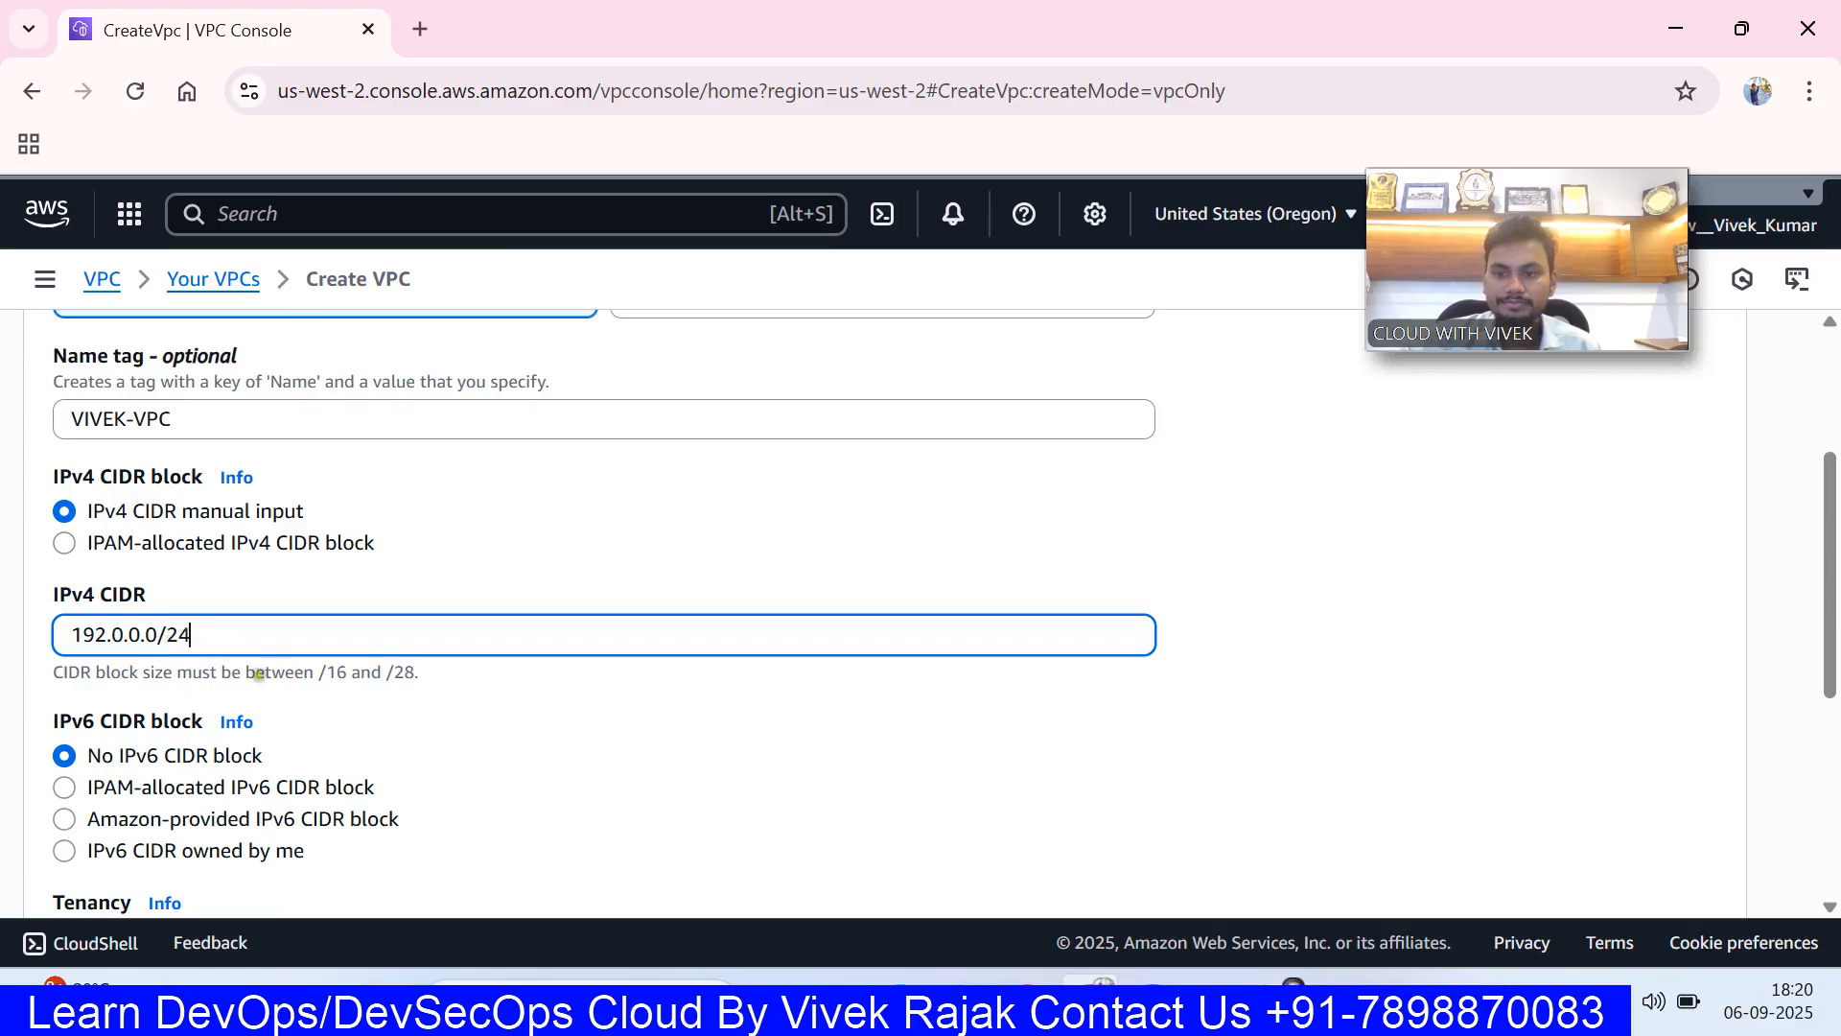
left_click_drag(67, 672, 422, 671)
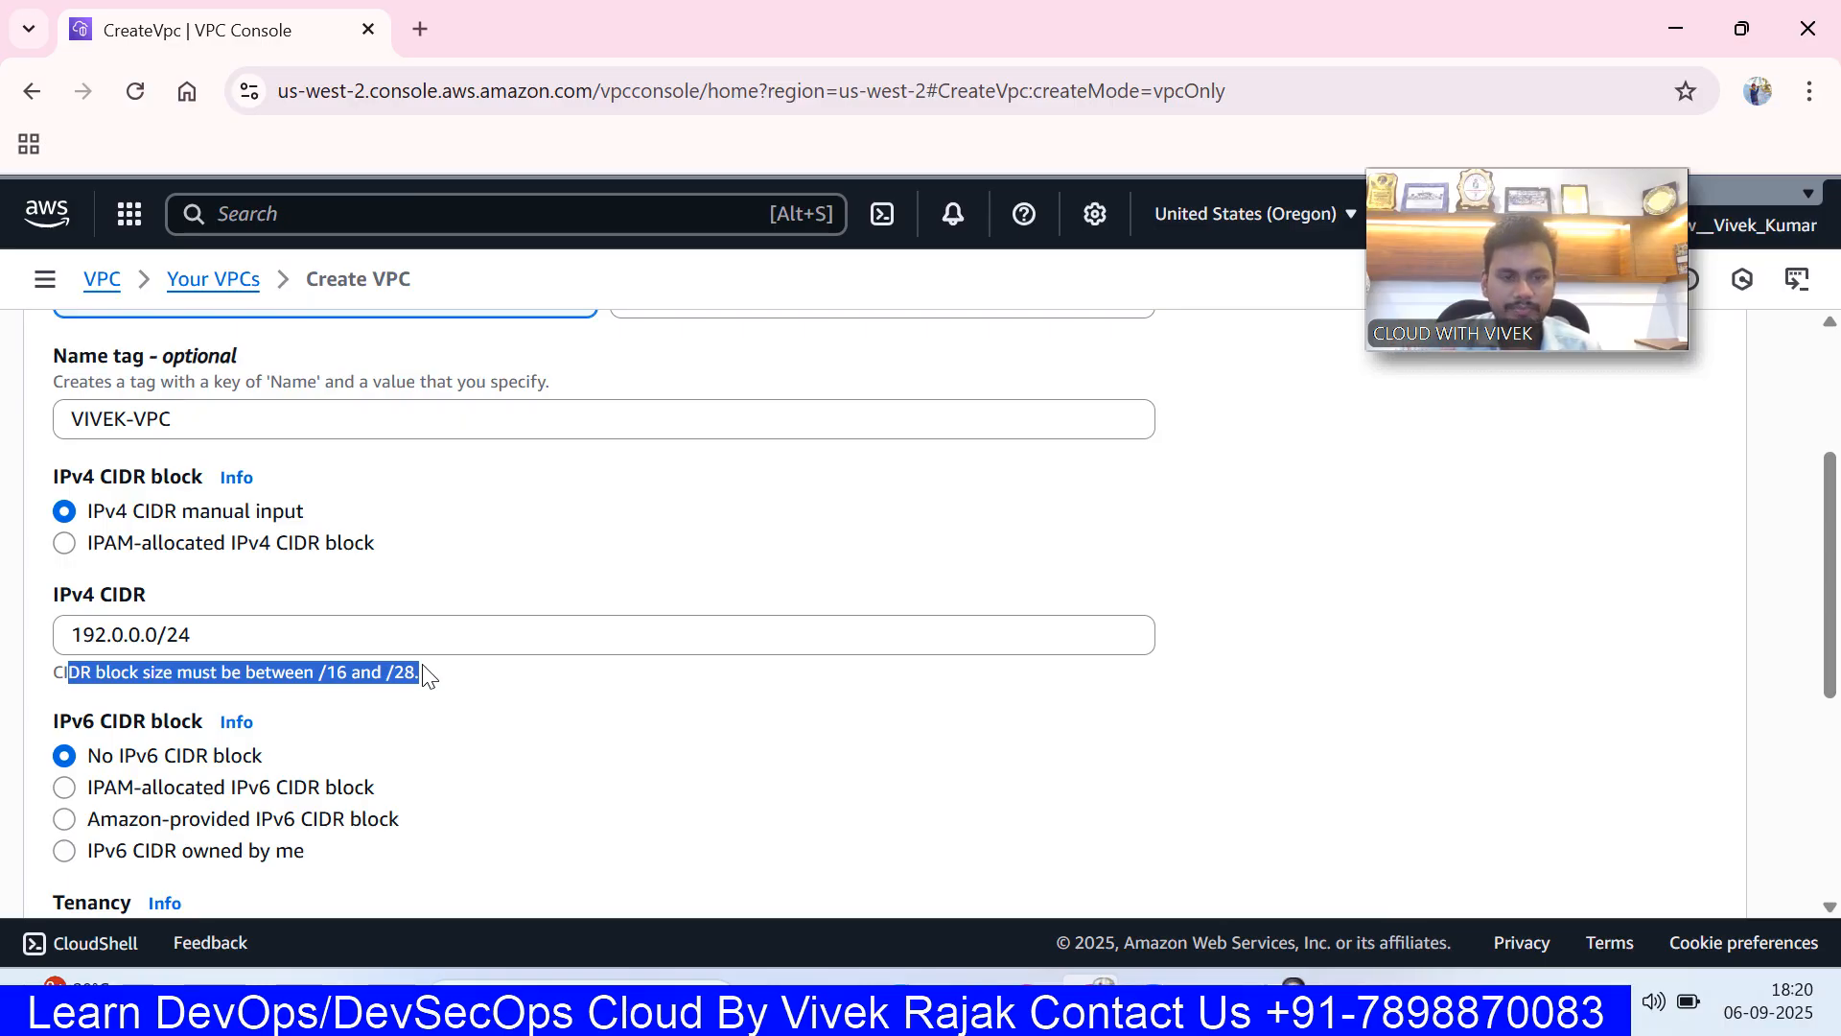
scroll(426, 672, "down", 4)
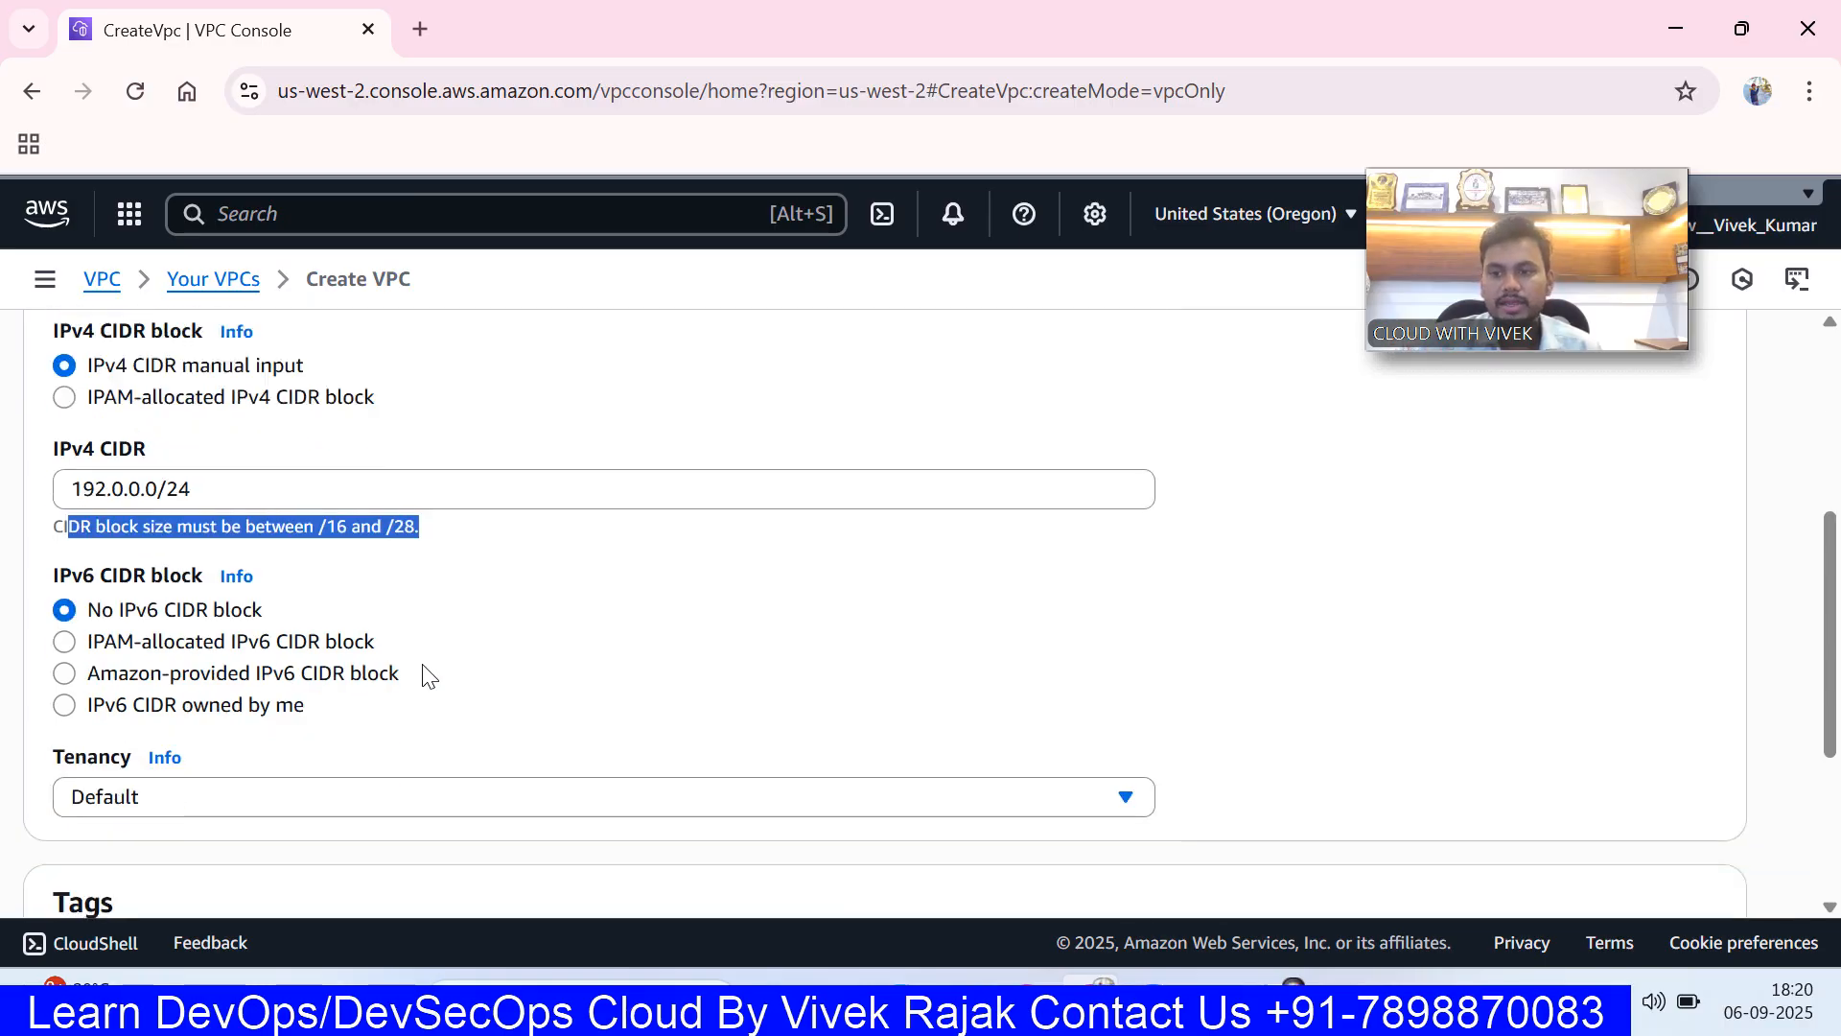
left_click(351, 583)
scroll(351, 583, "down", 2)
scroll(381, 589, "down", 1)
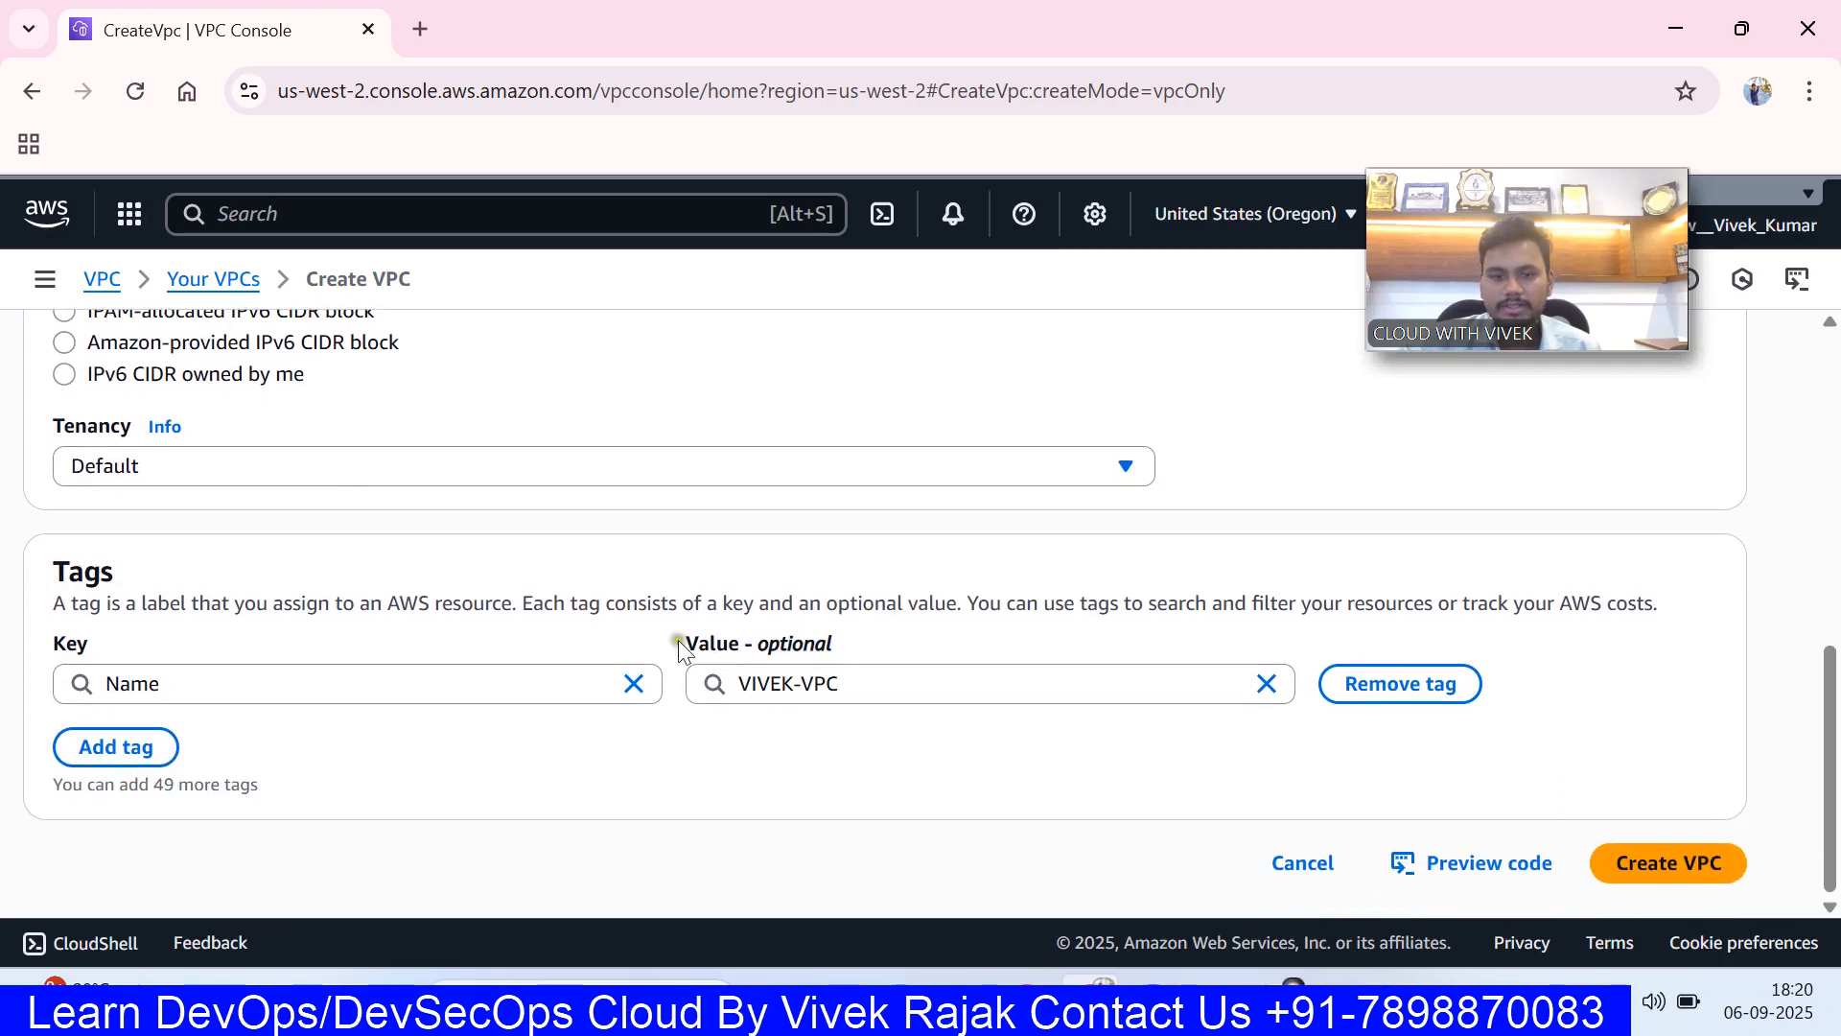
left_click(1649, 875)
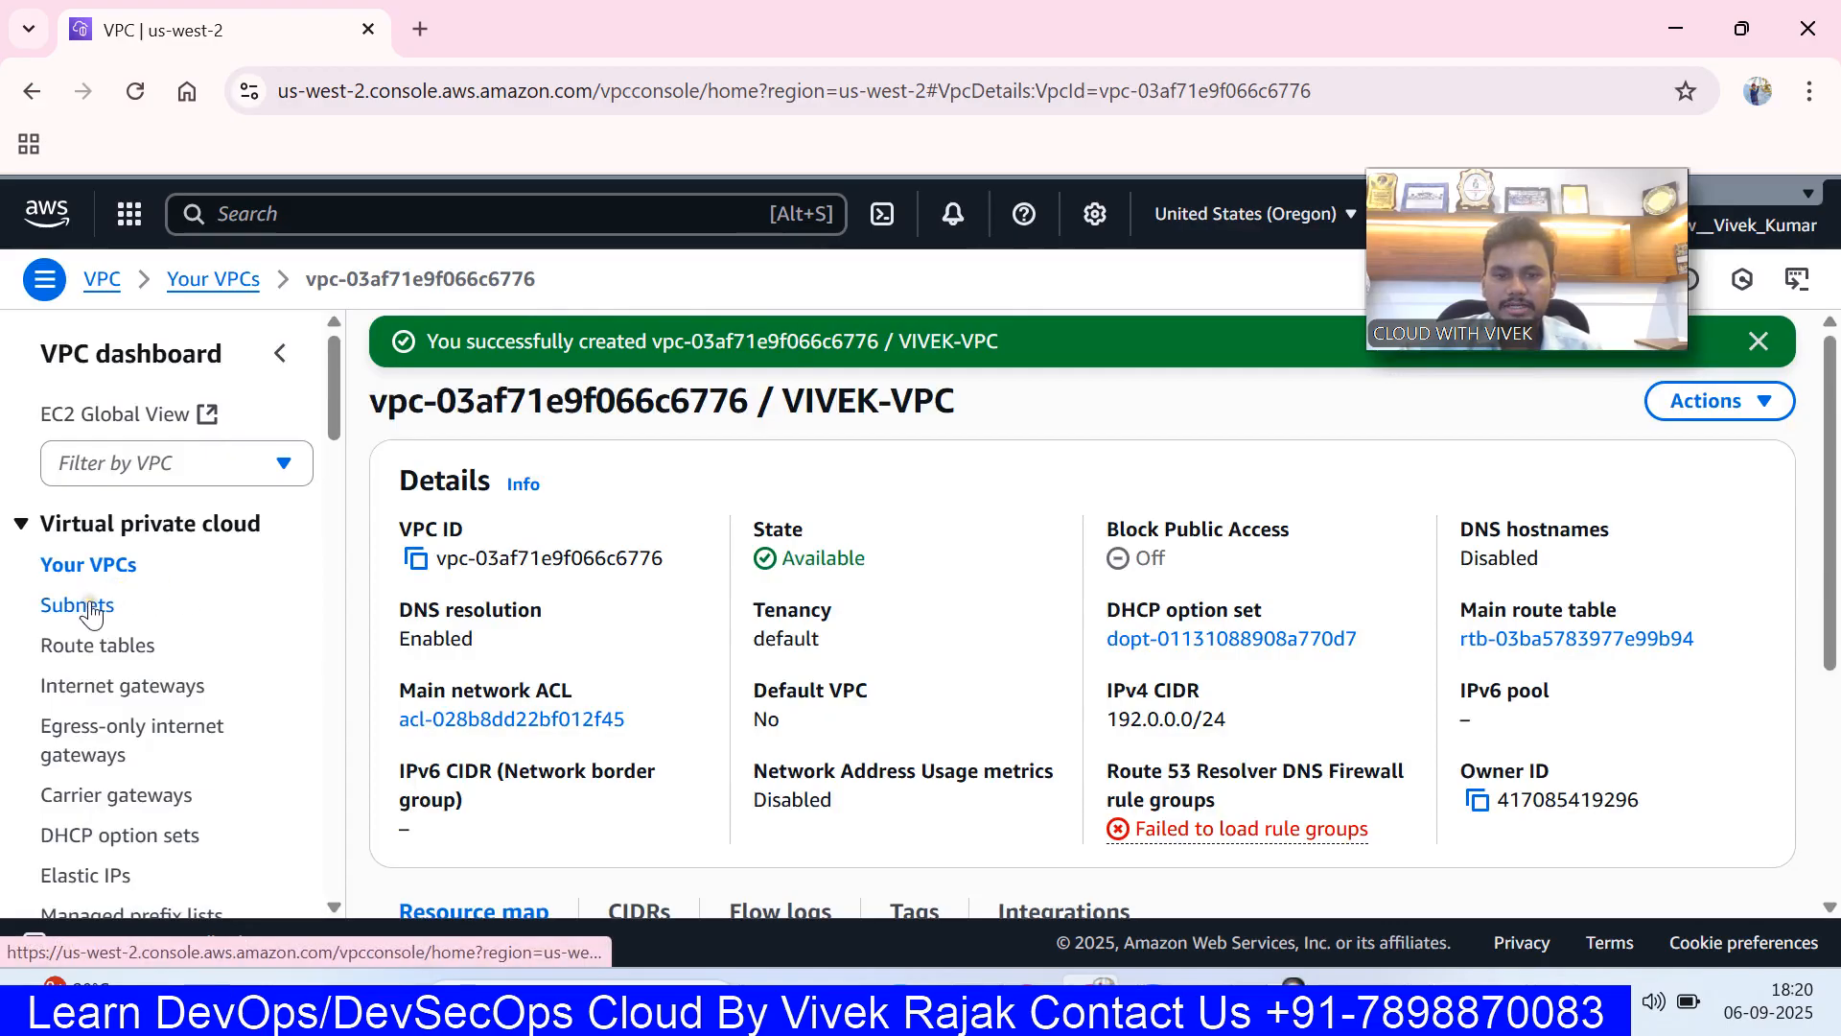
- Create an internet gateway named MY-IGW
left_click(96, 687)
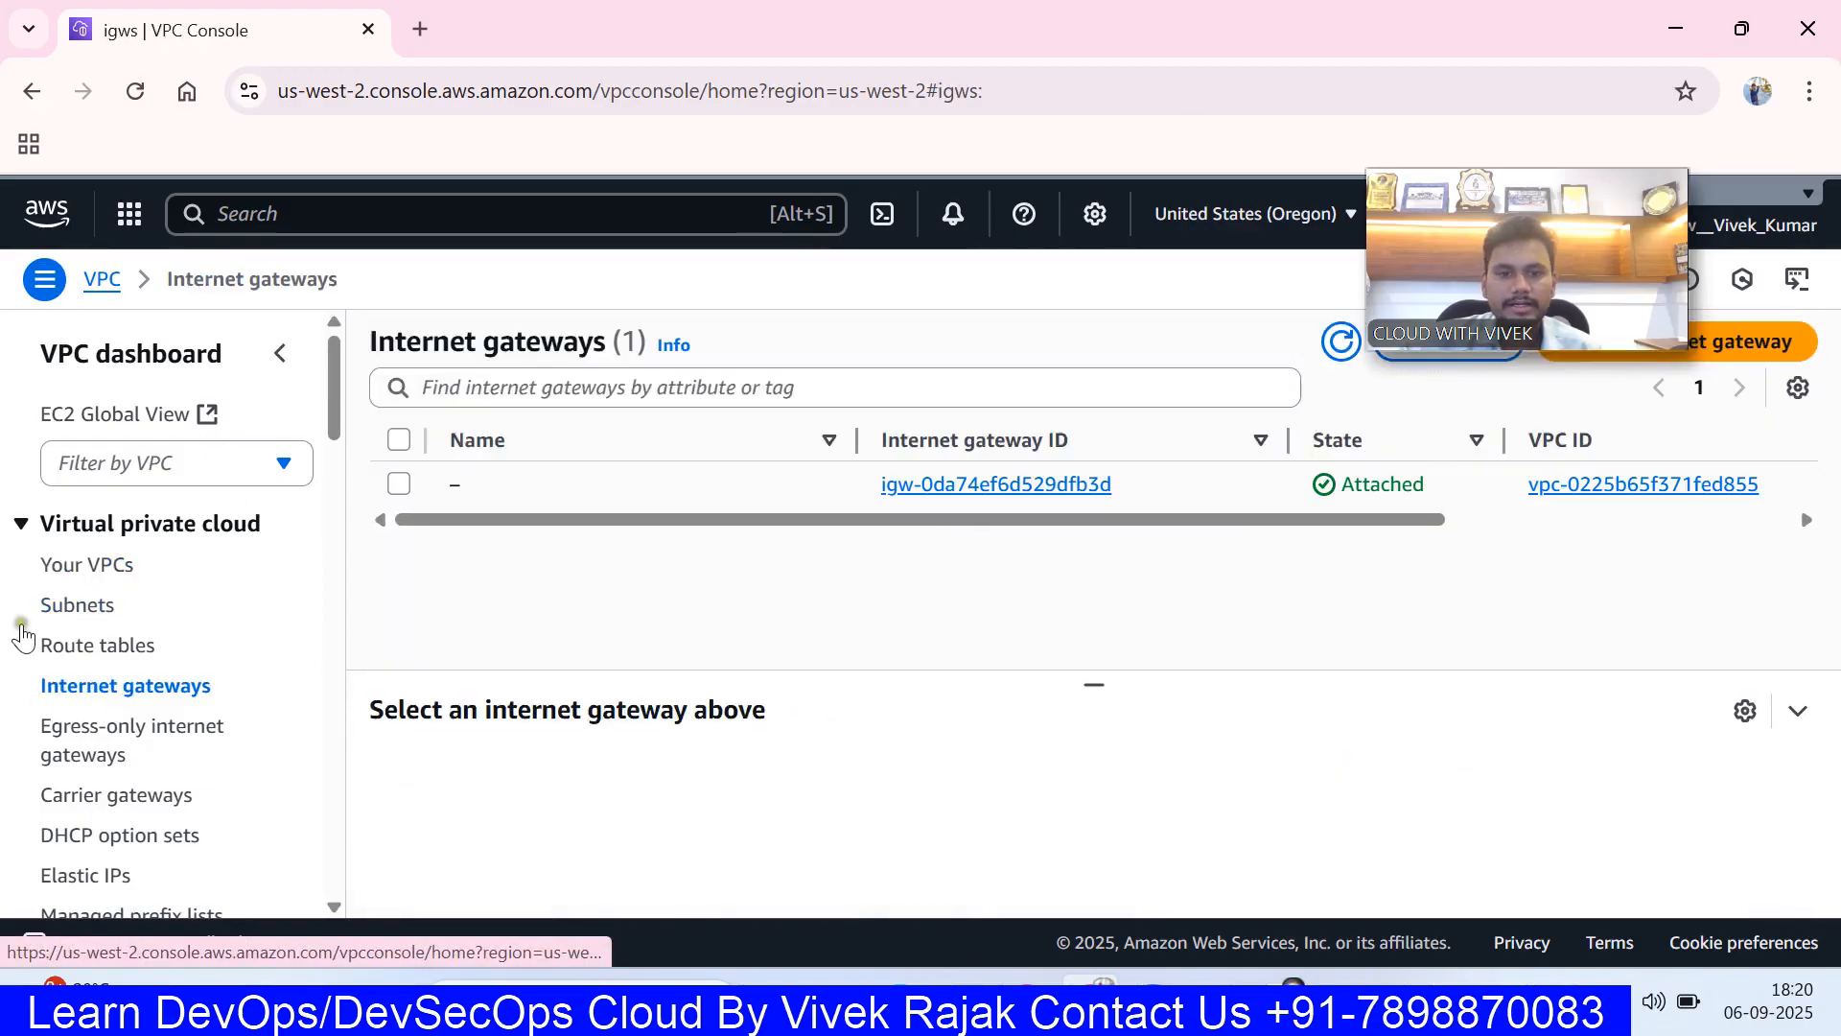
left_click(1755, 343)
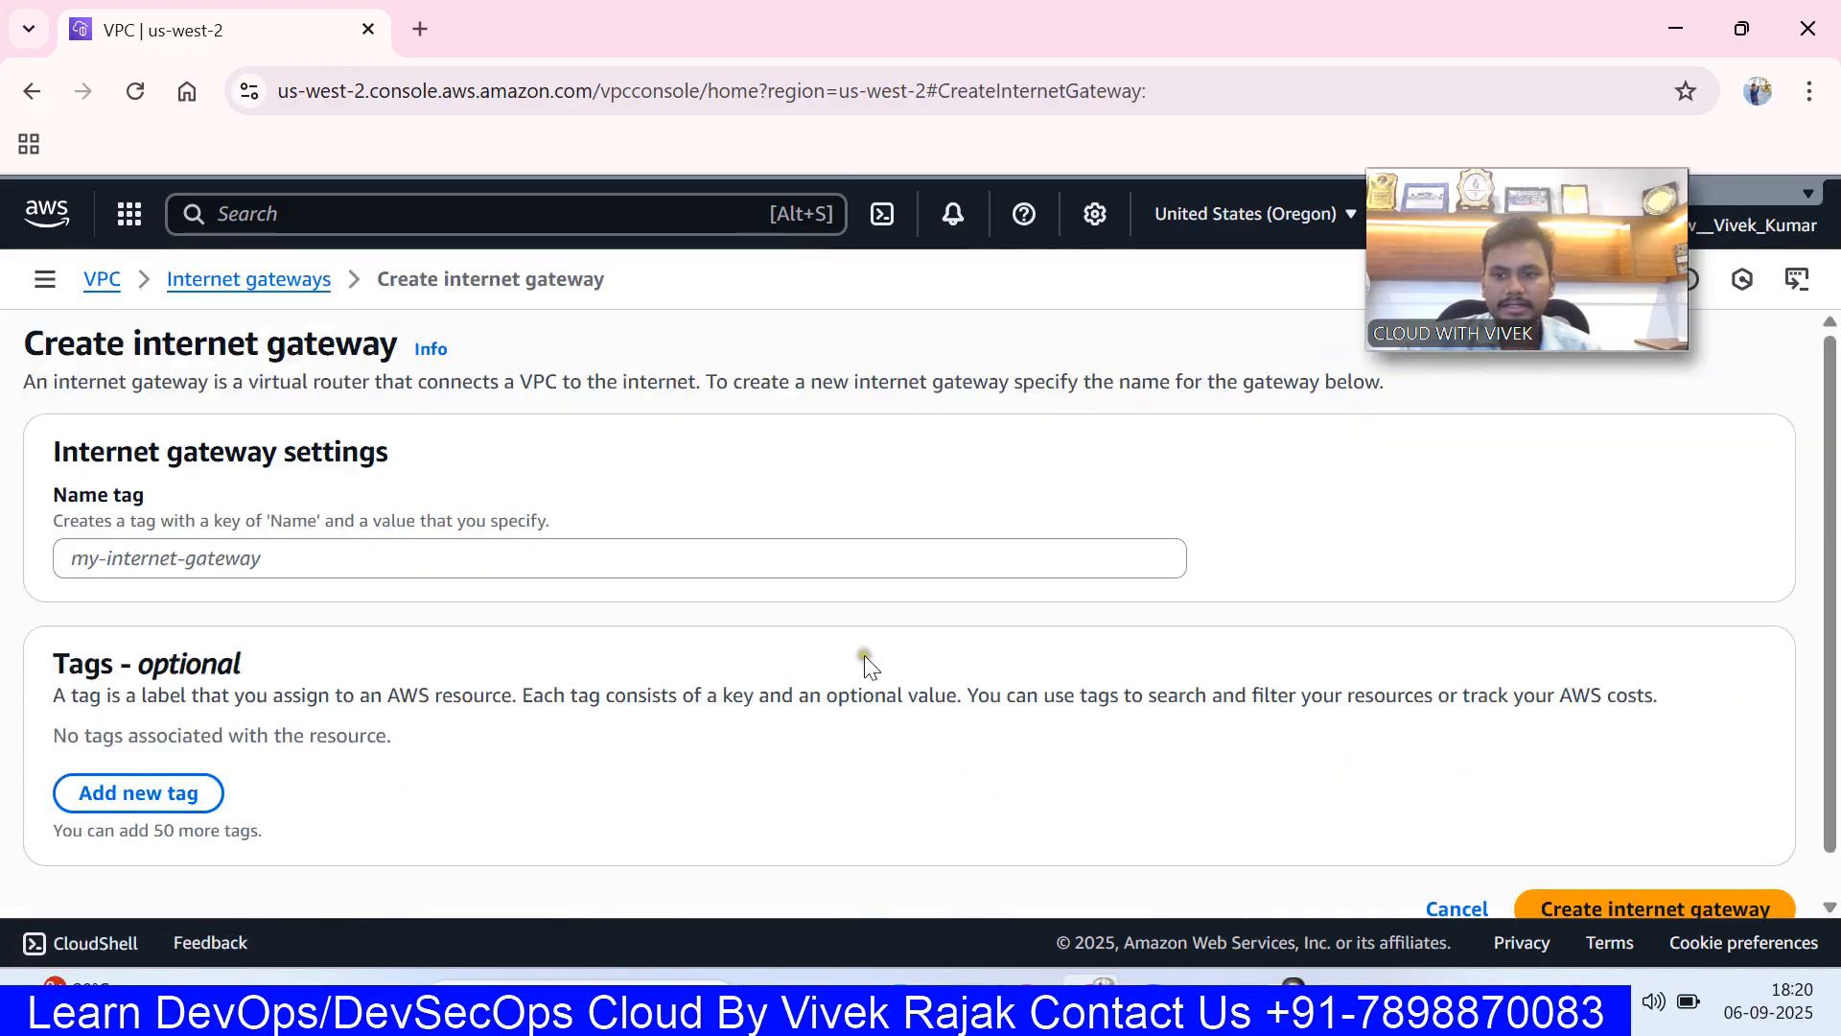
left_click(735, 548)
type("MY")
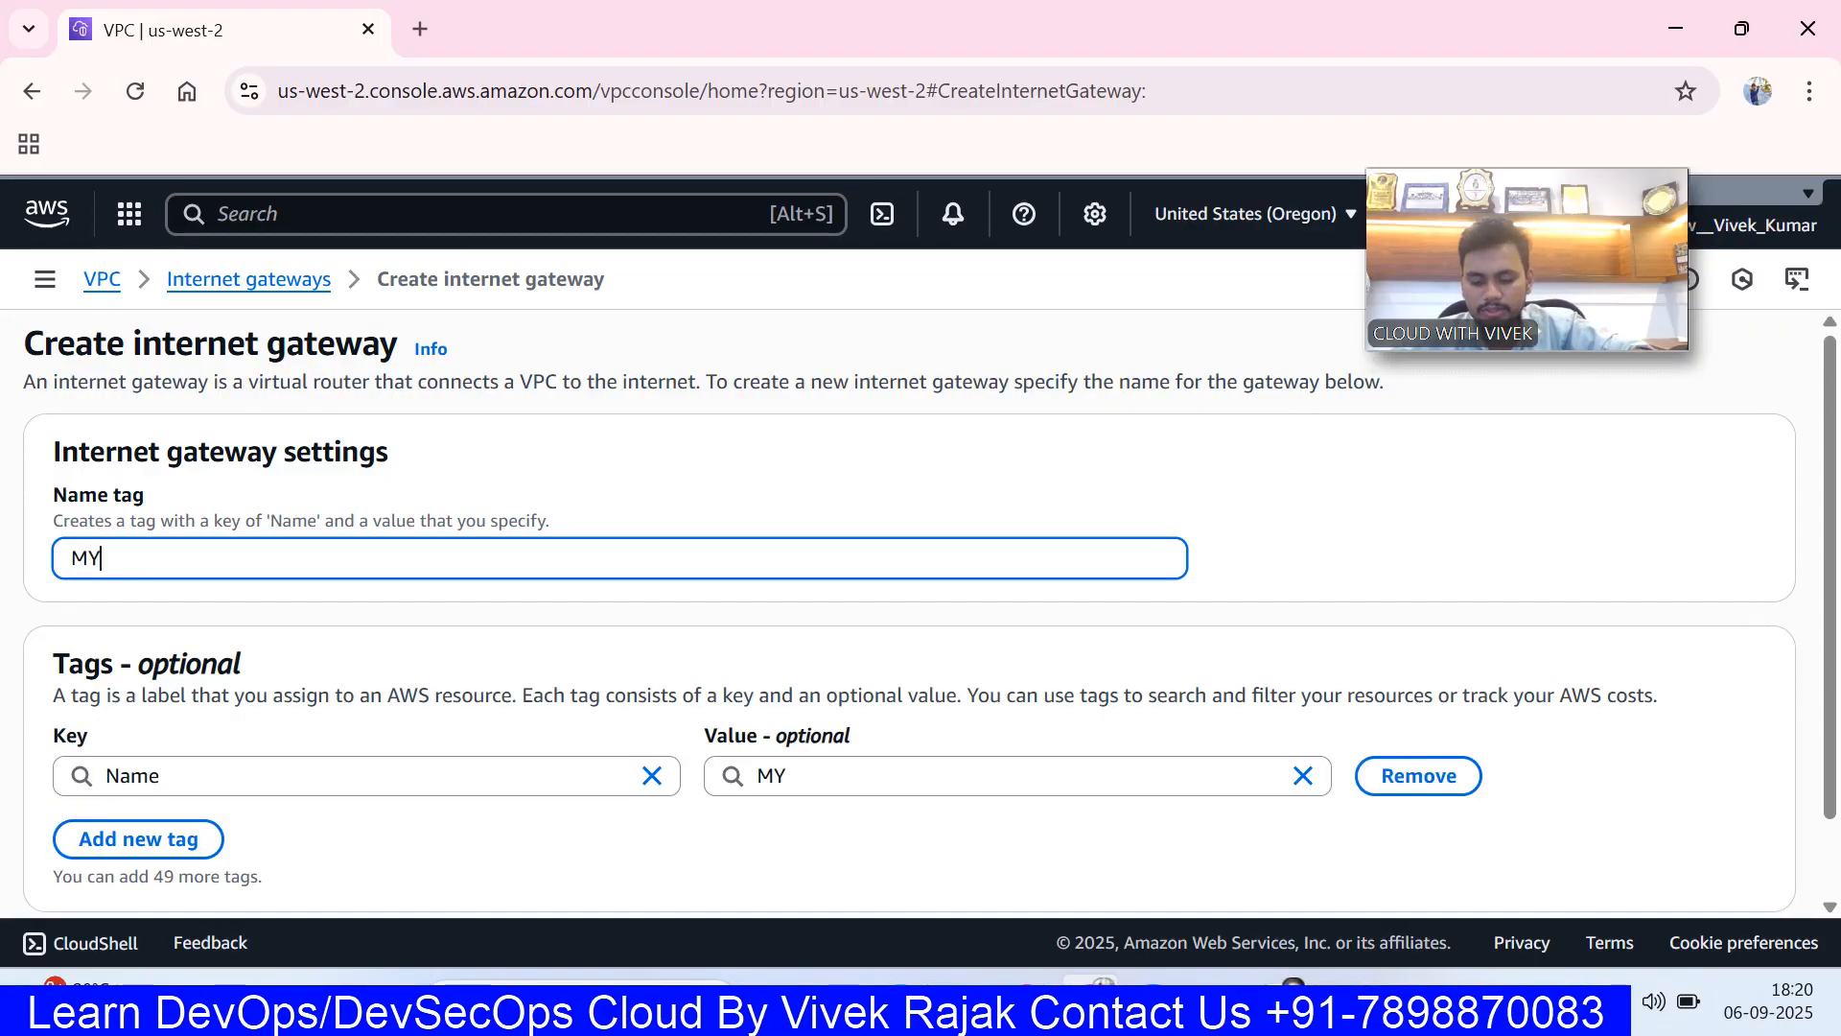
type("-IGW")
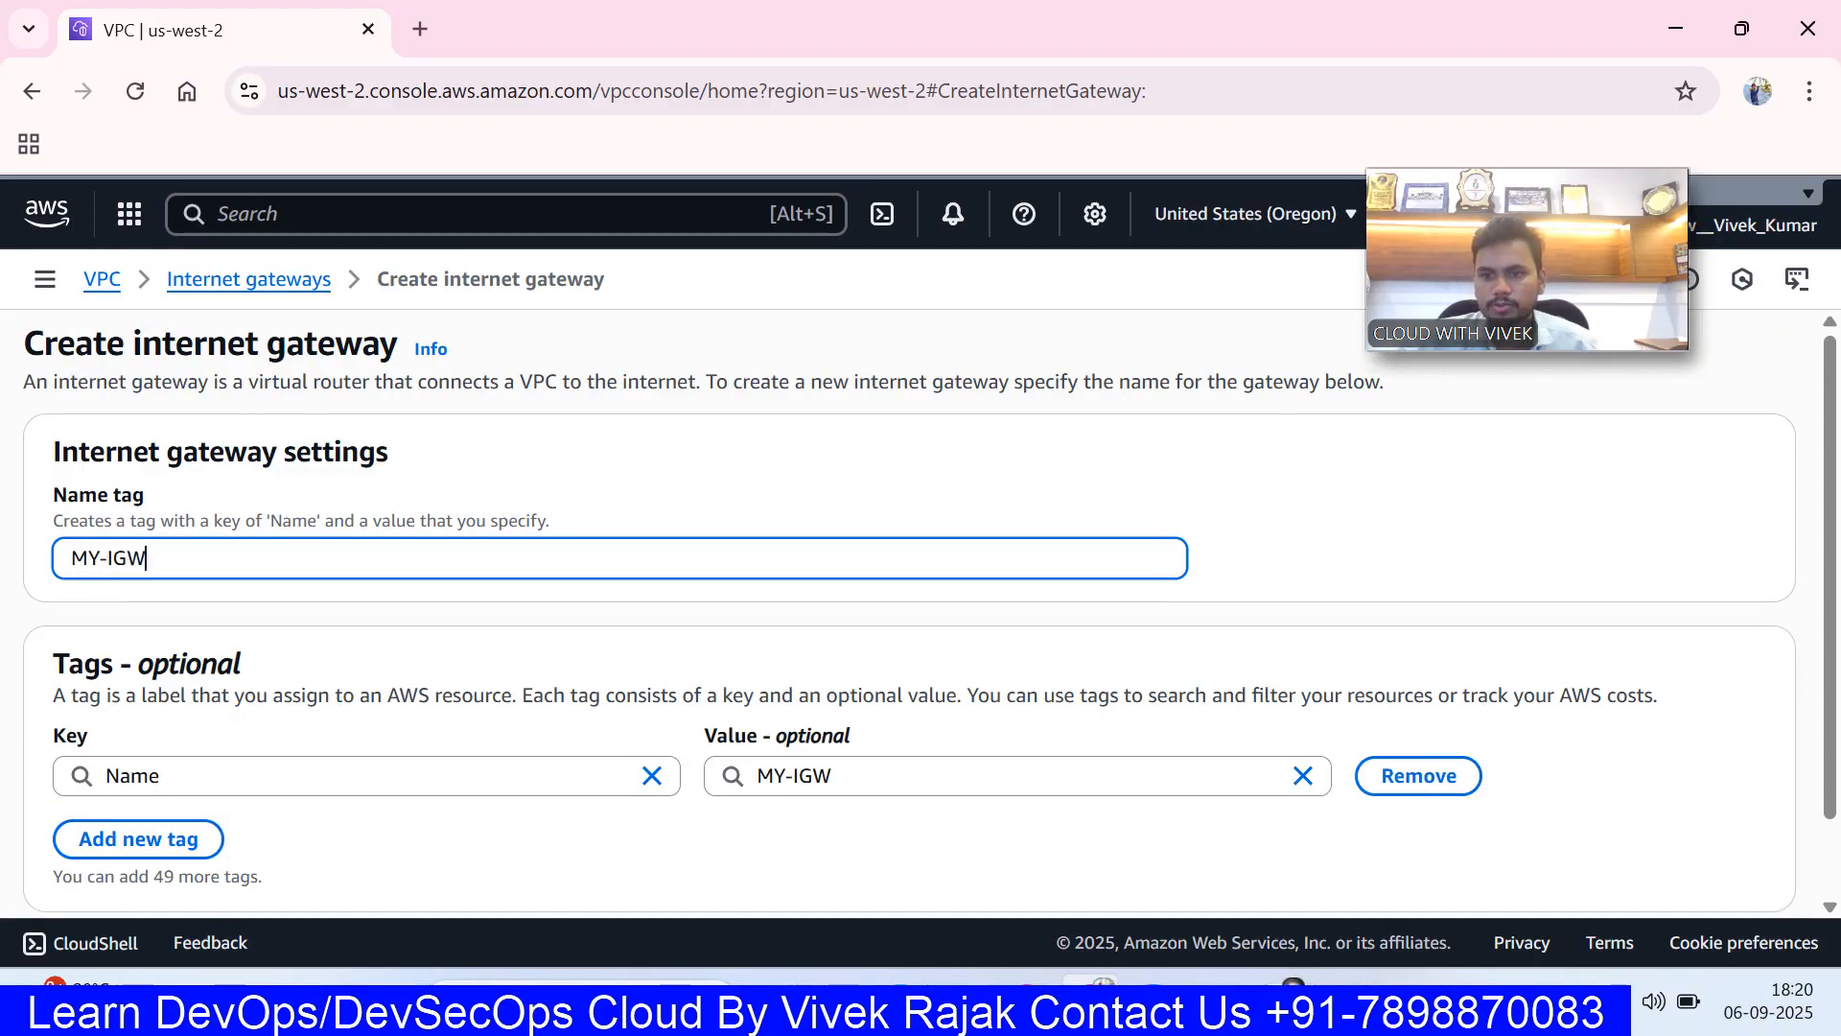
scroll(756, 568, "down", 2)
left_click(1656, 882)
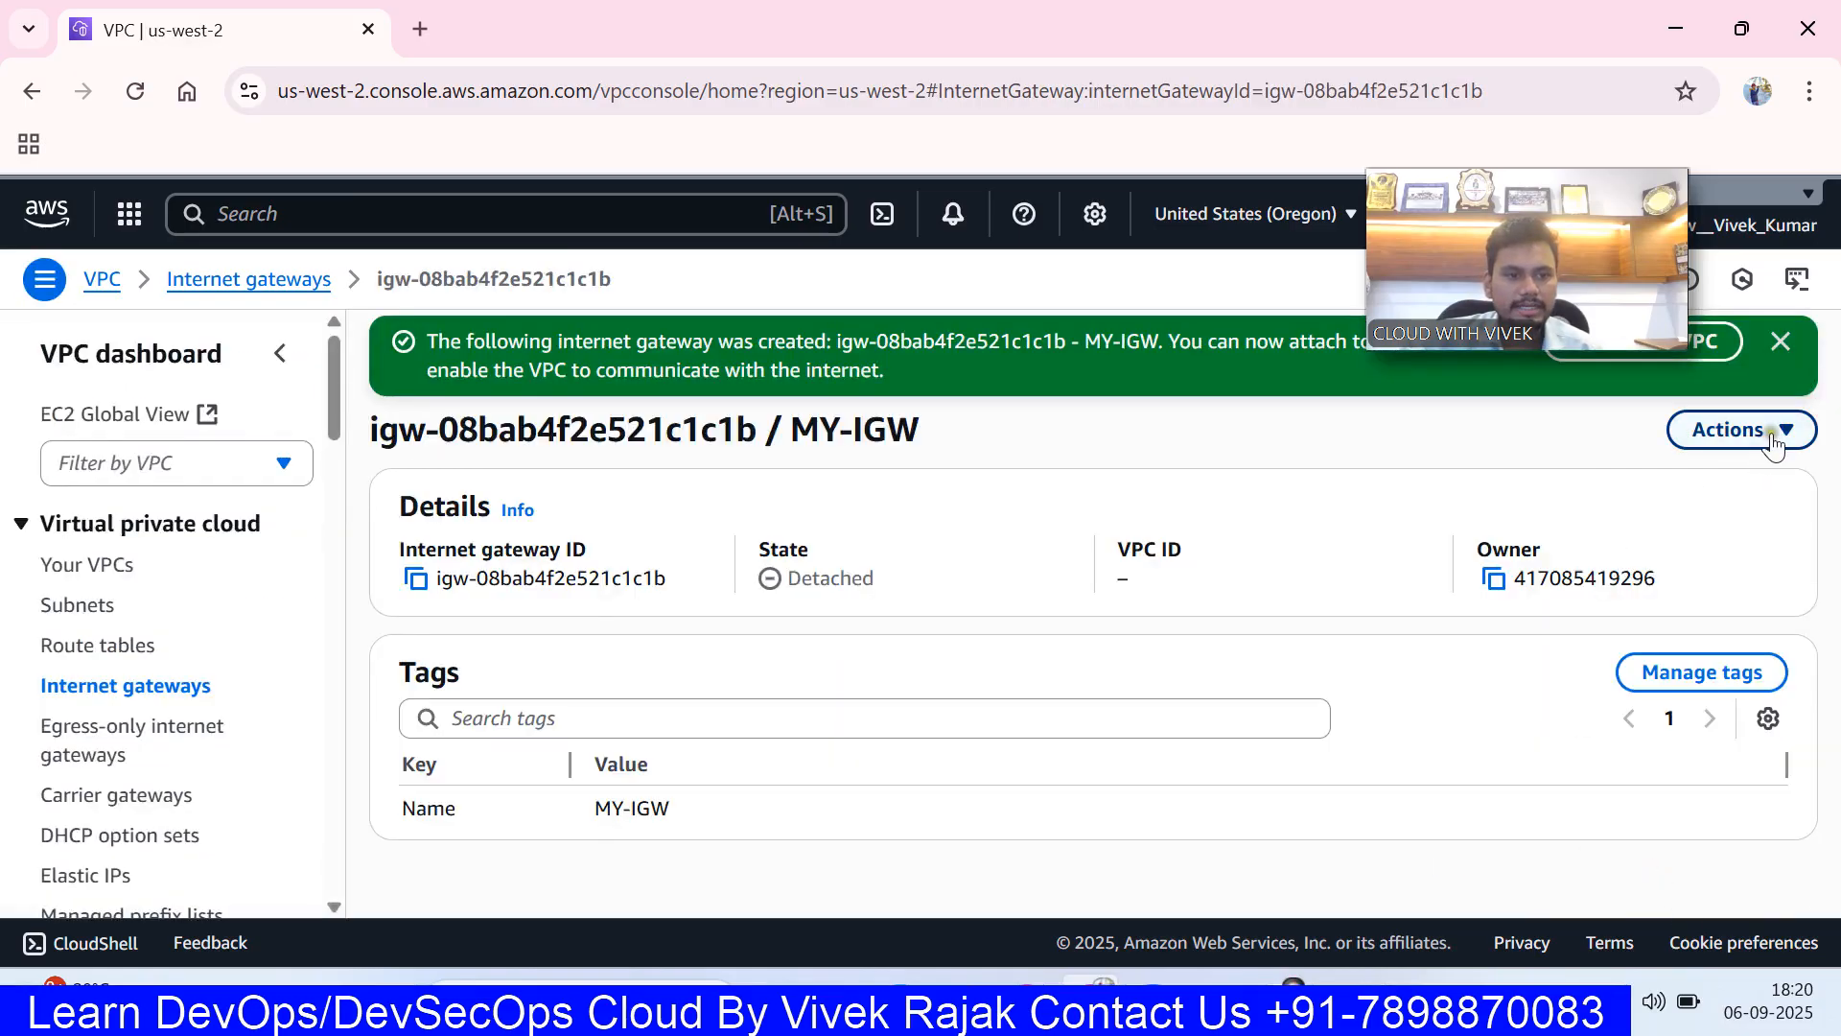
- Attach the MY-IGW internet gateway to the newly created VPC
left_click(1776, 430)
left_click(1705, 489)
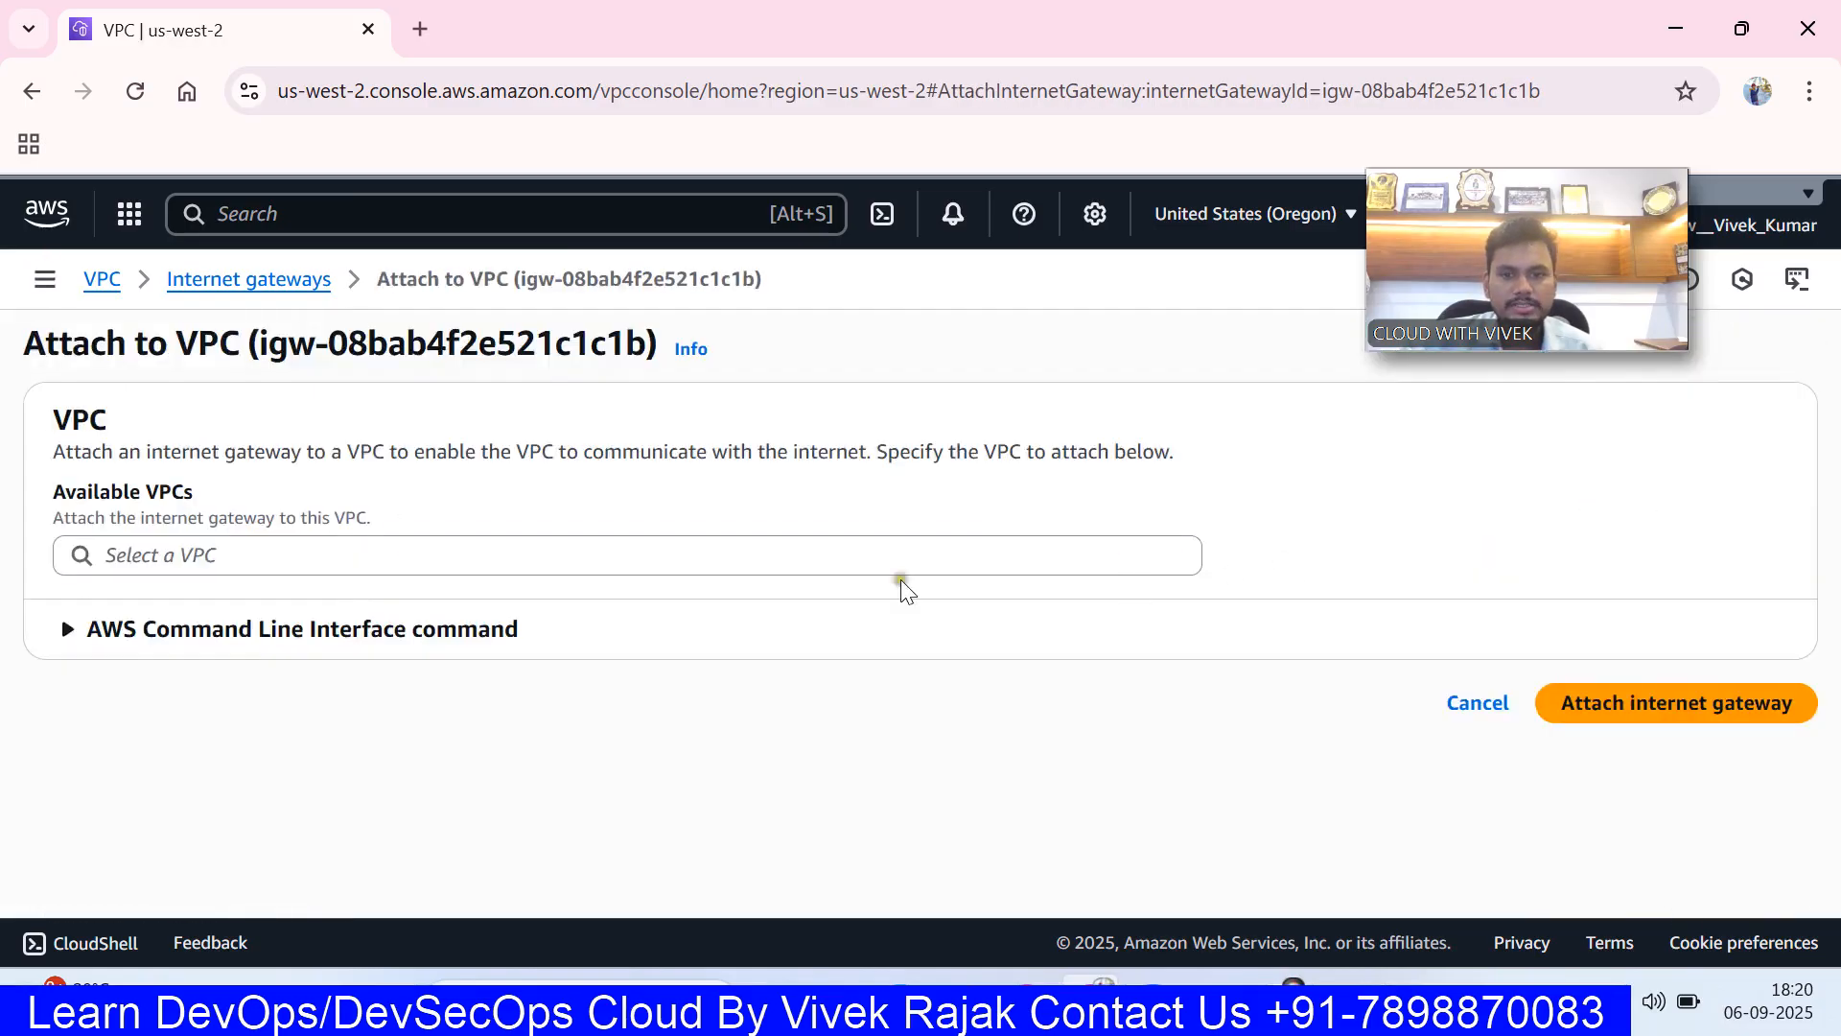
left_click(830, 560)
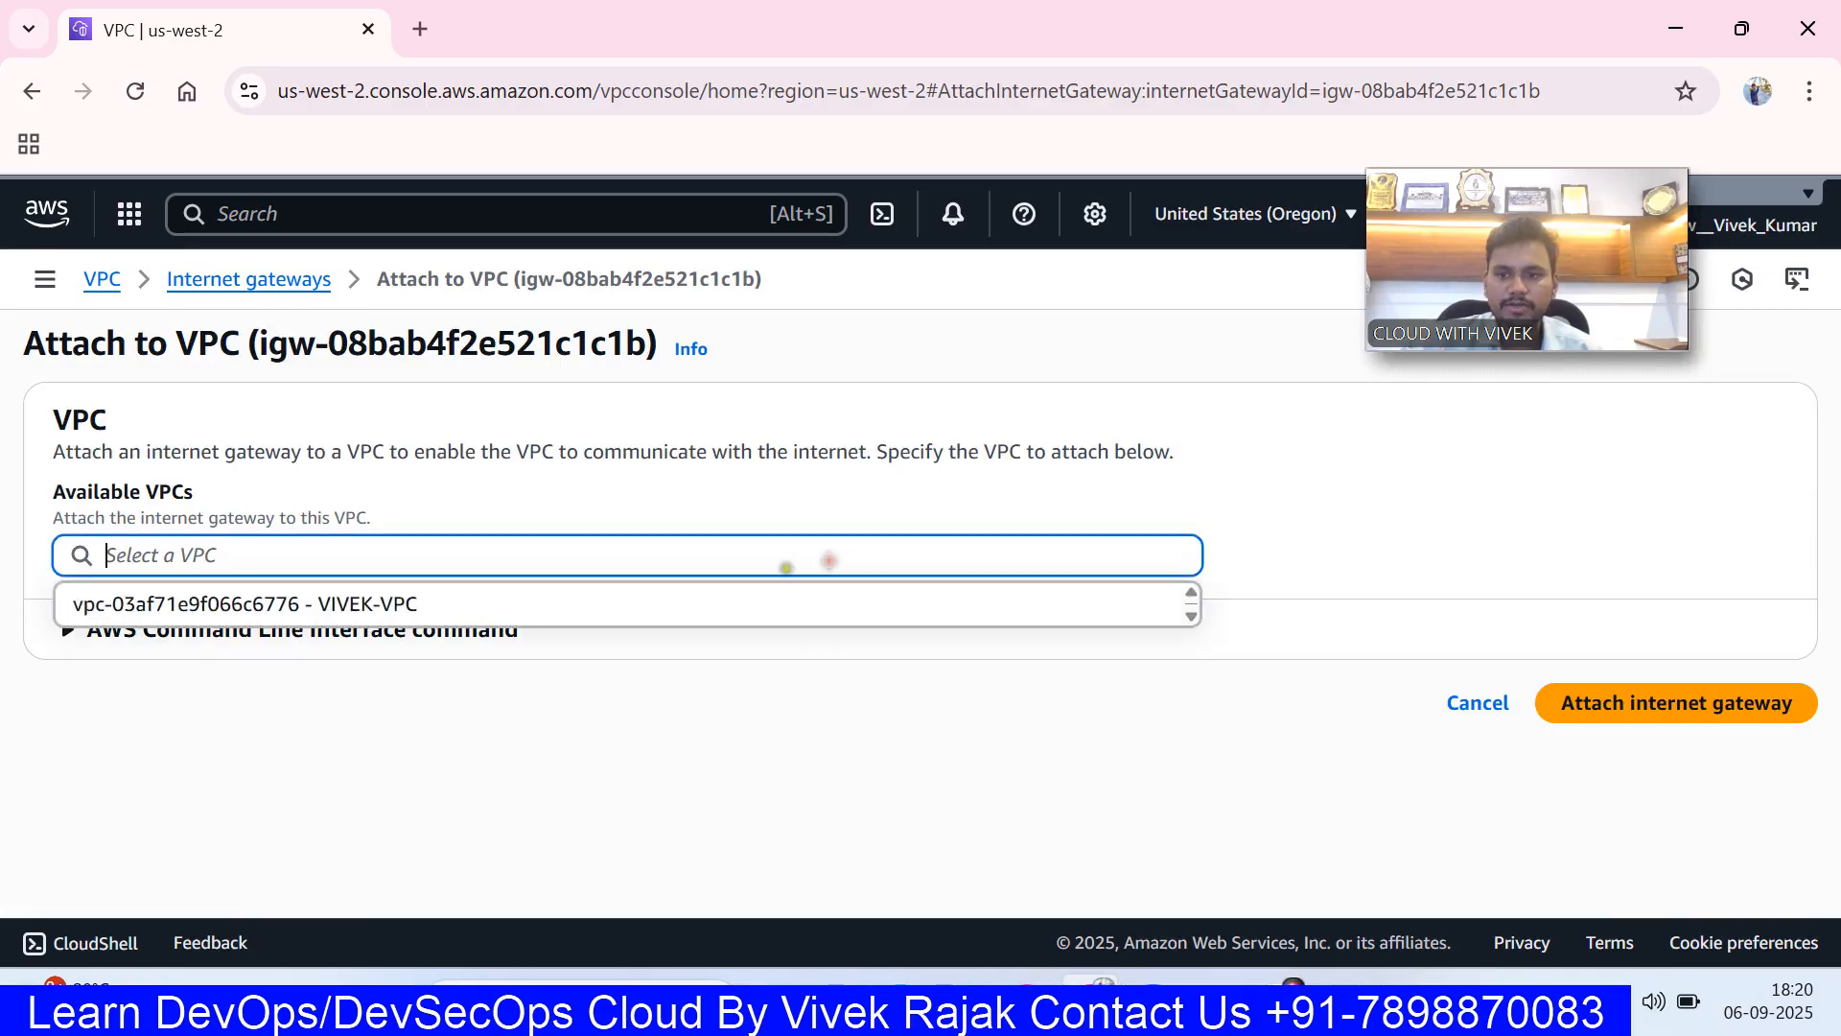
left_click(637, 613)
left_click(1561, 708)
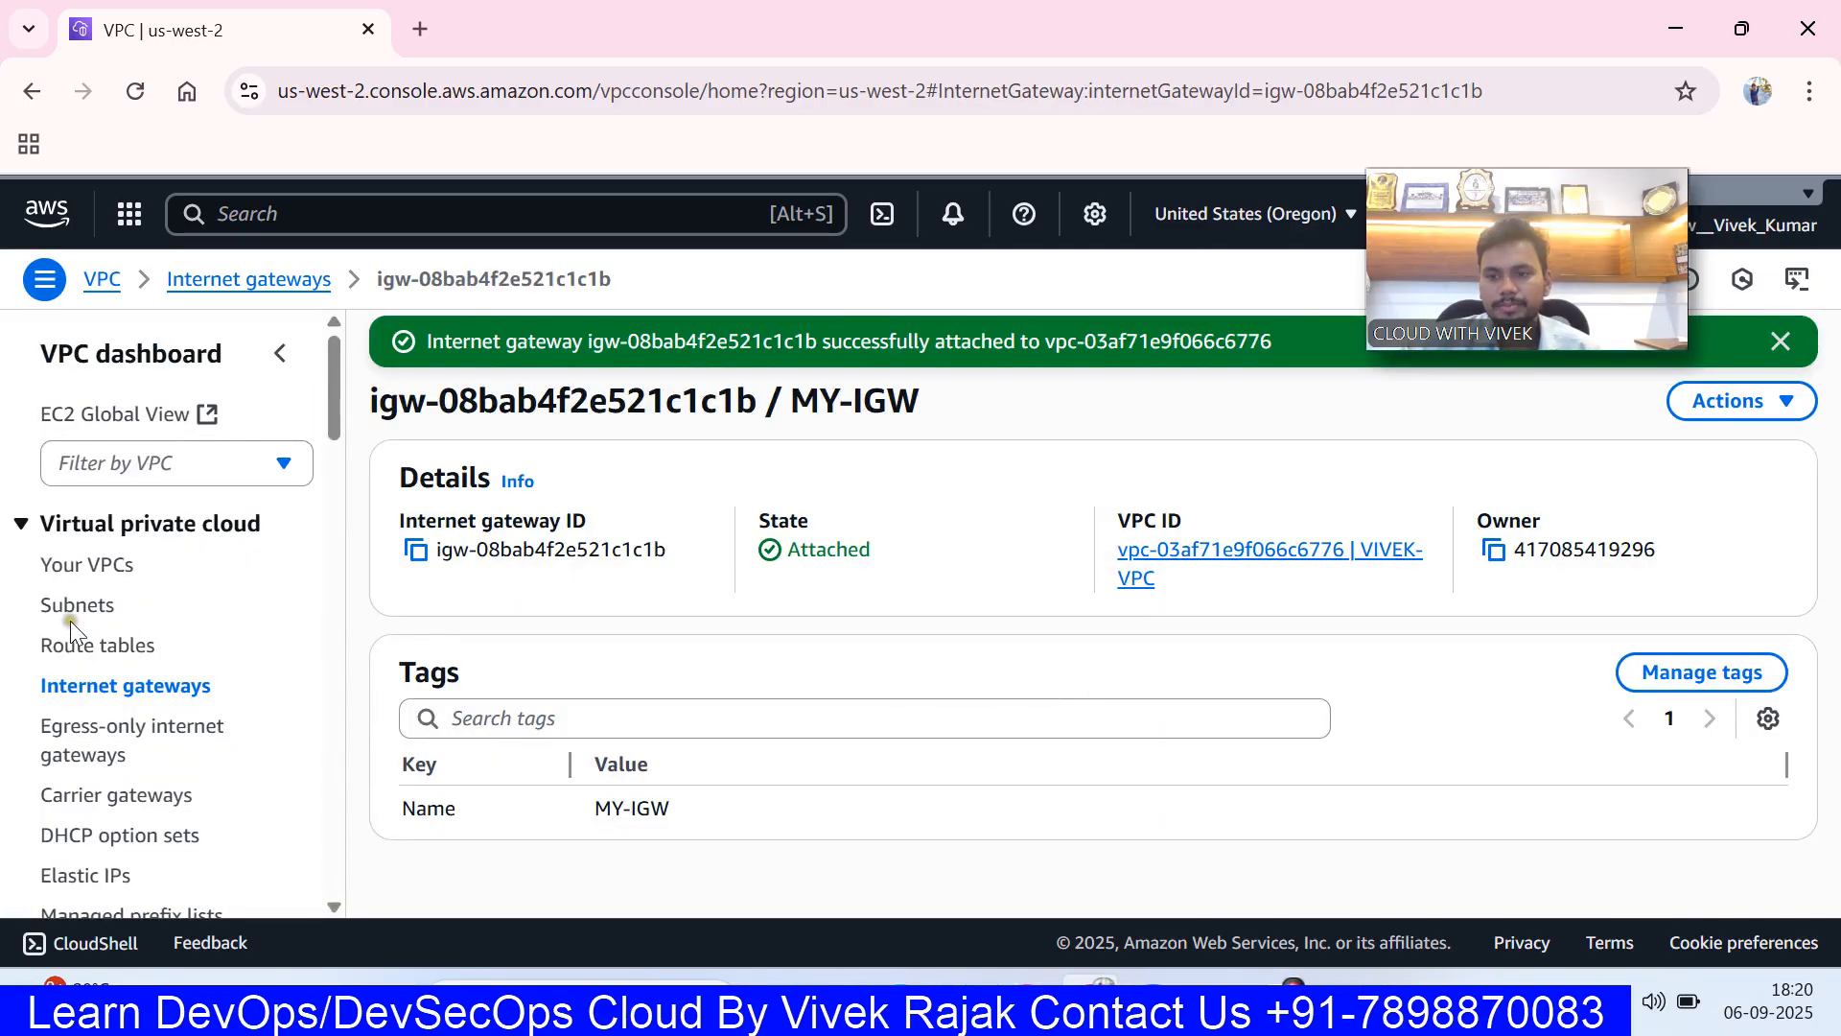
- Start creating a subnet and choose the new 192.0.0.0/24 VPC as its VPC
left_click(72, 608)
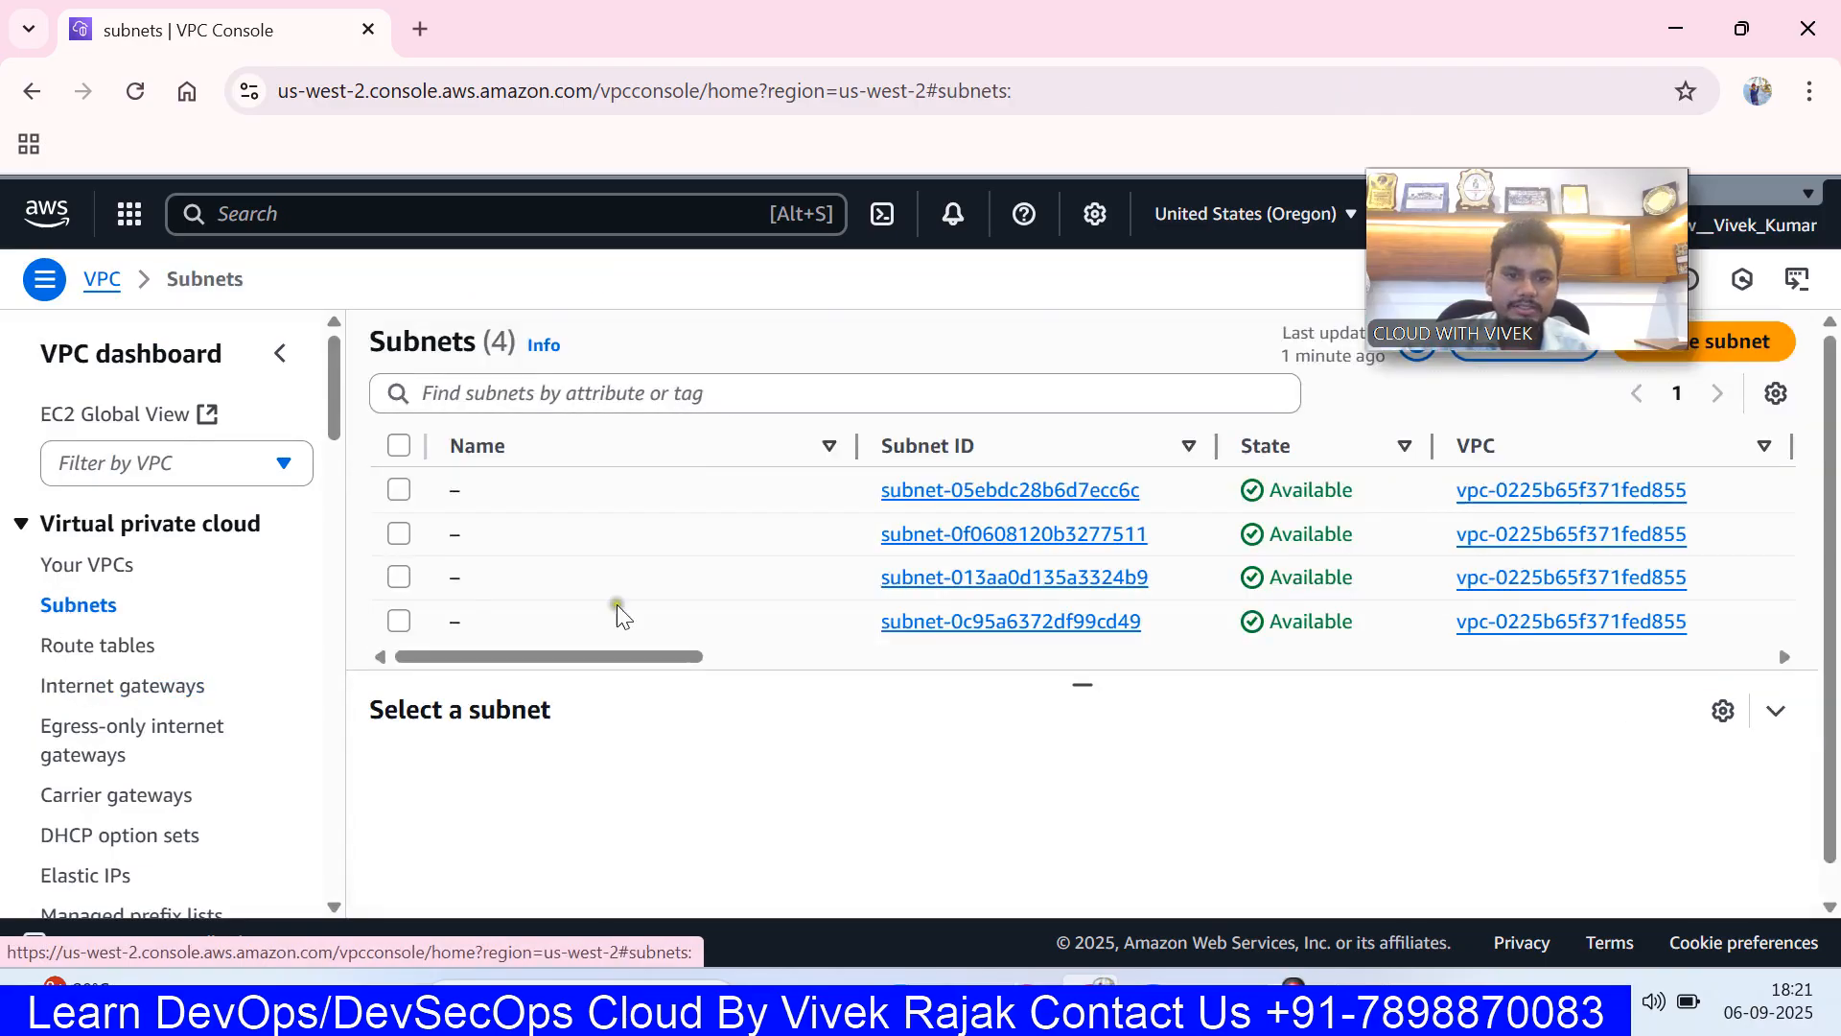
left_click(1769, 357)
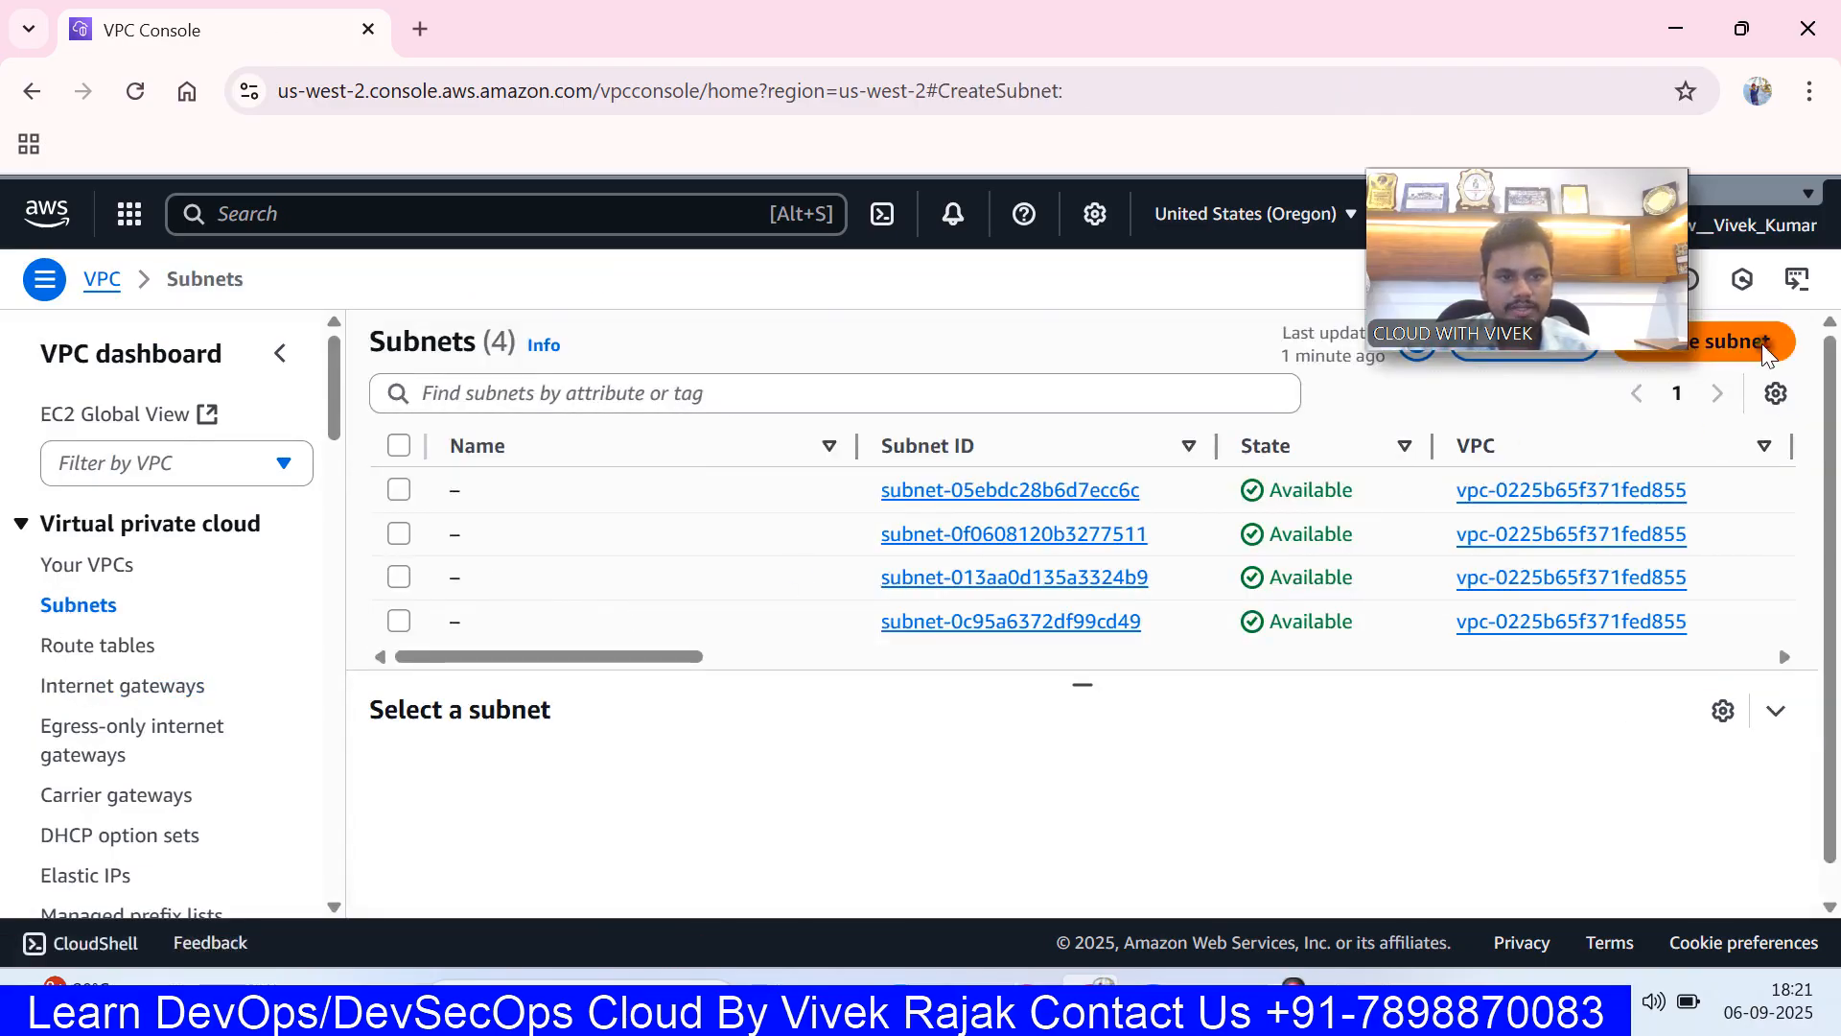
left_click(441, 537)
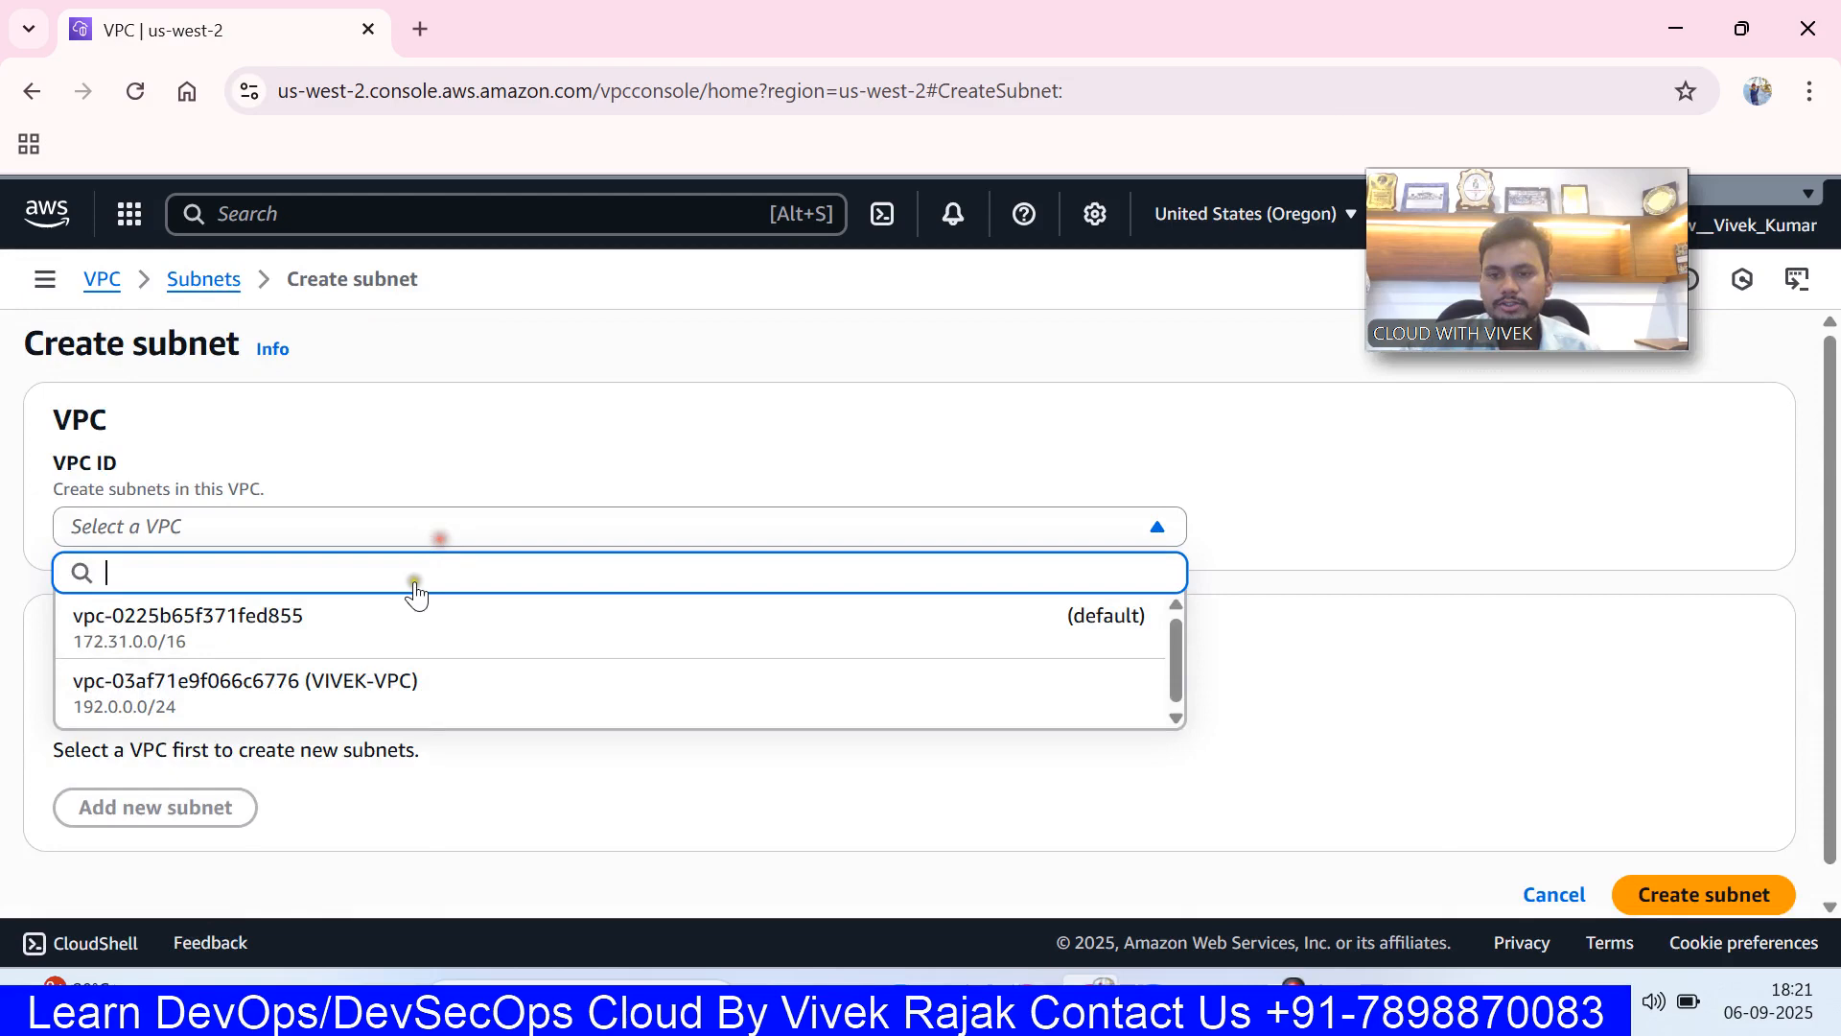
left_click(446, 683)
- Name the subnet PUBLIC in the subnet settings
scroll(484, 668, "down", 2)
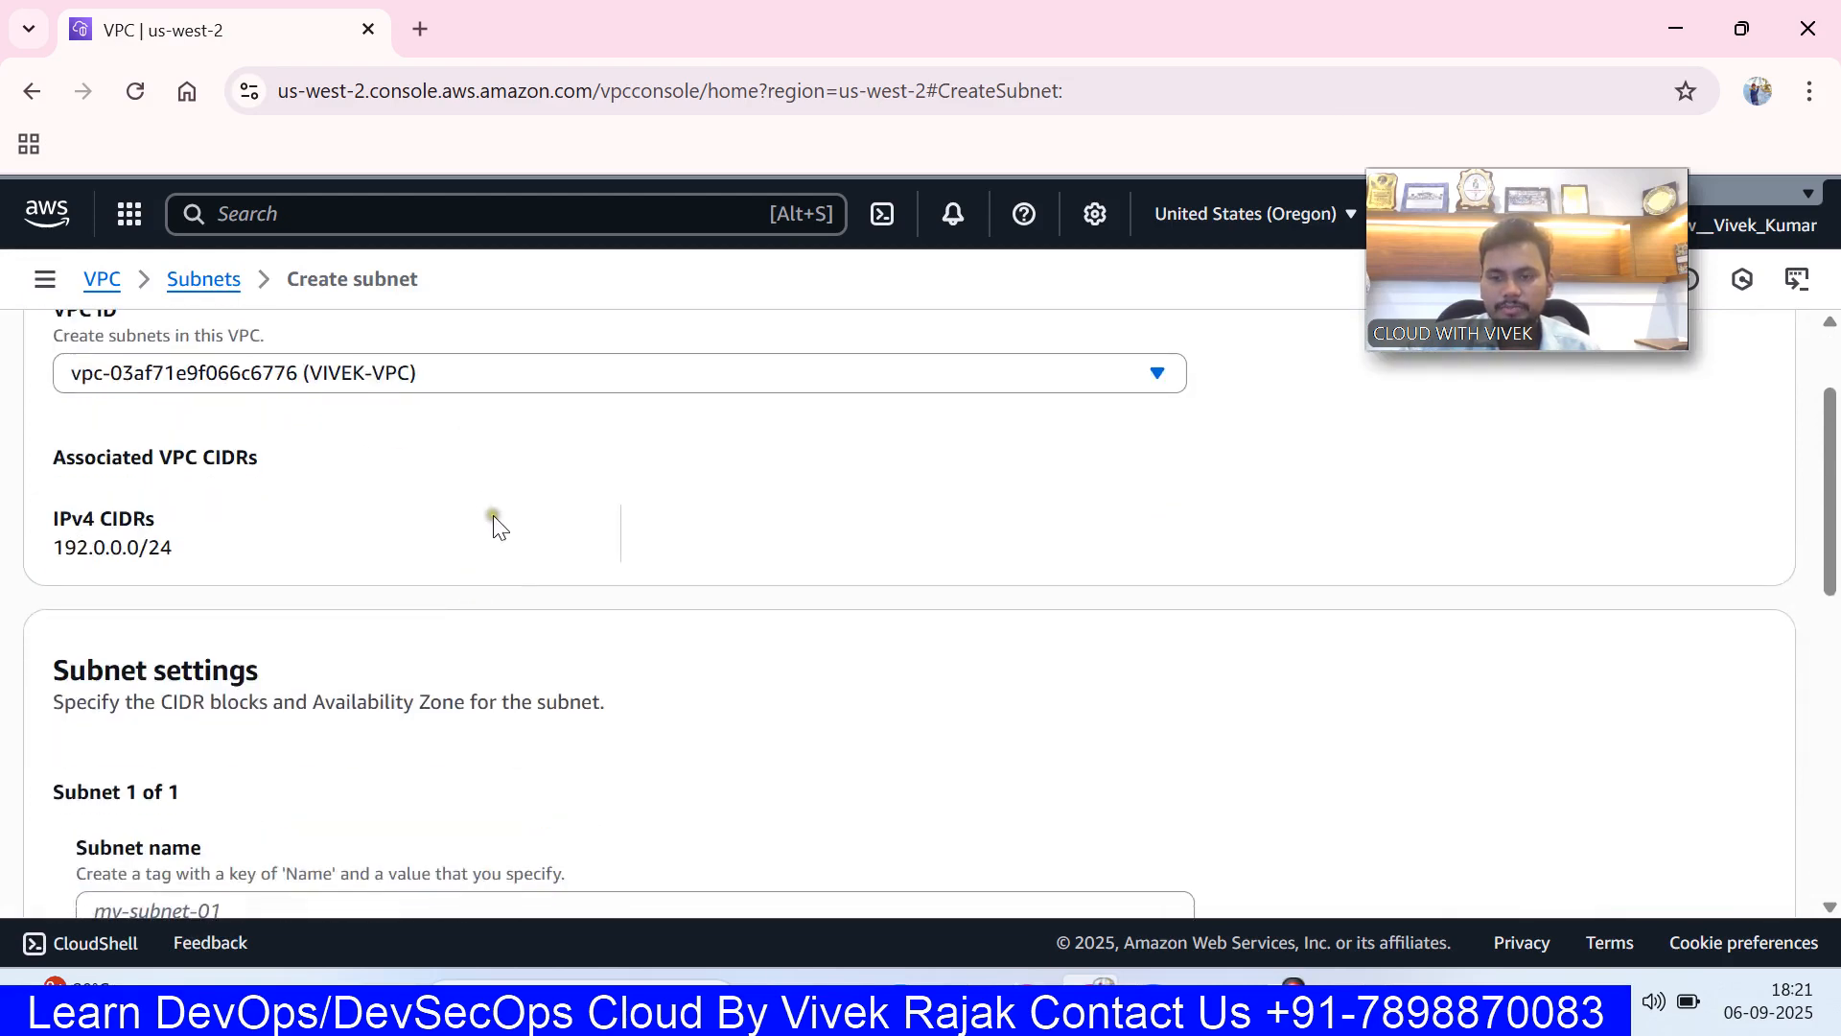
scroll(493, 518, "down", 3)
left_click(426, 635)
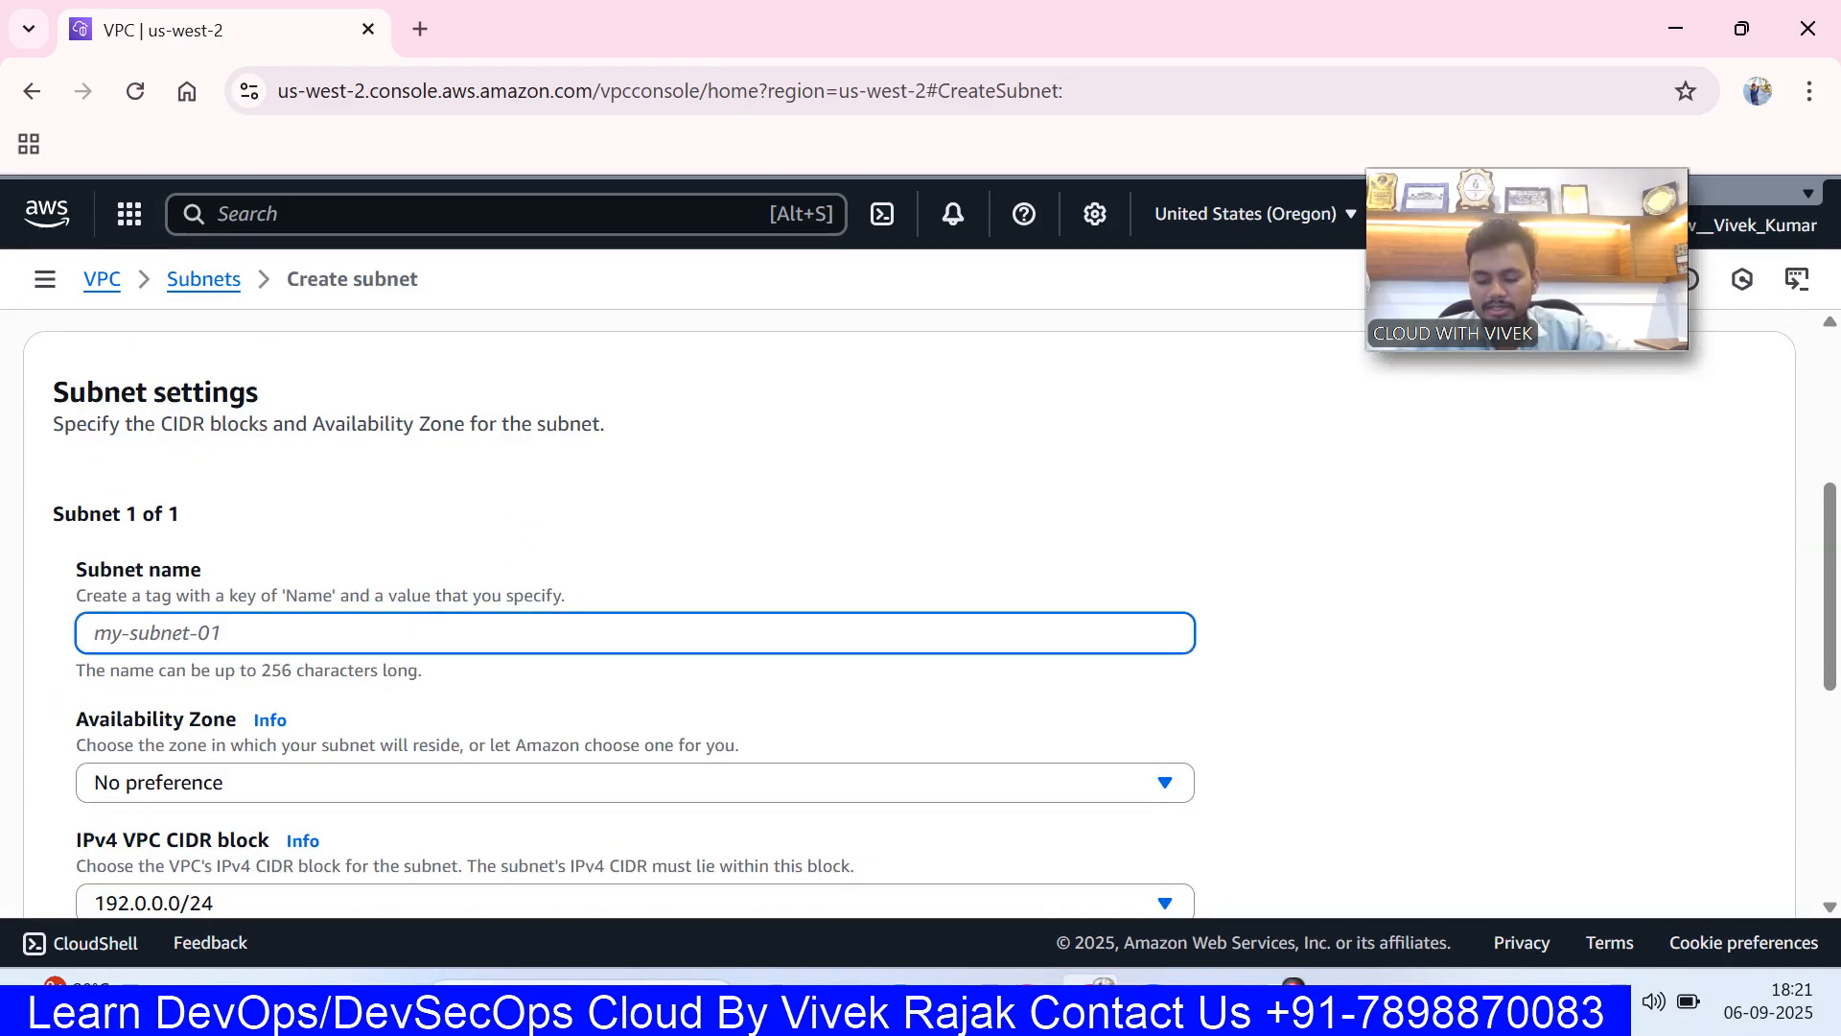
type("SUBNE")
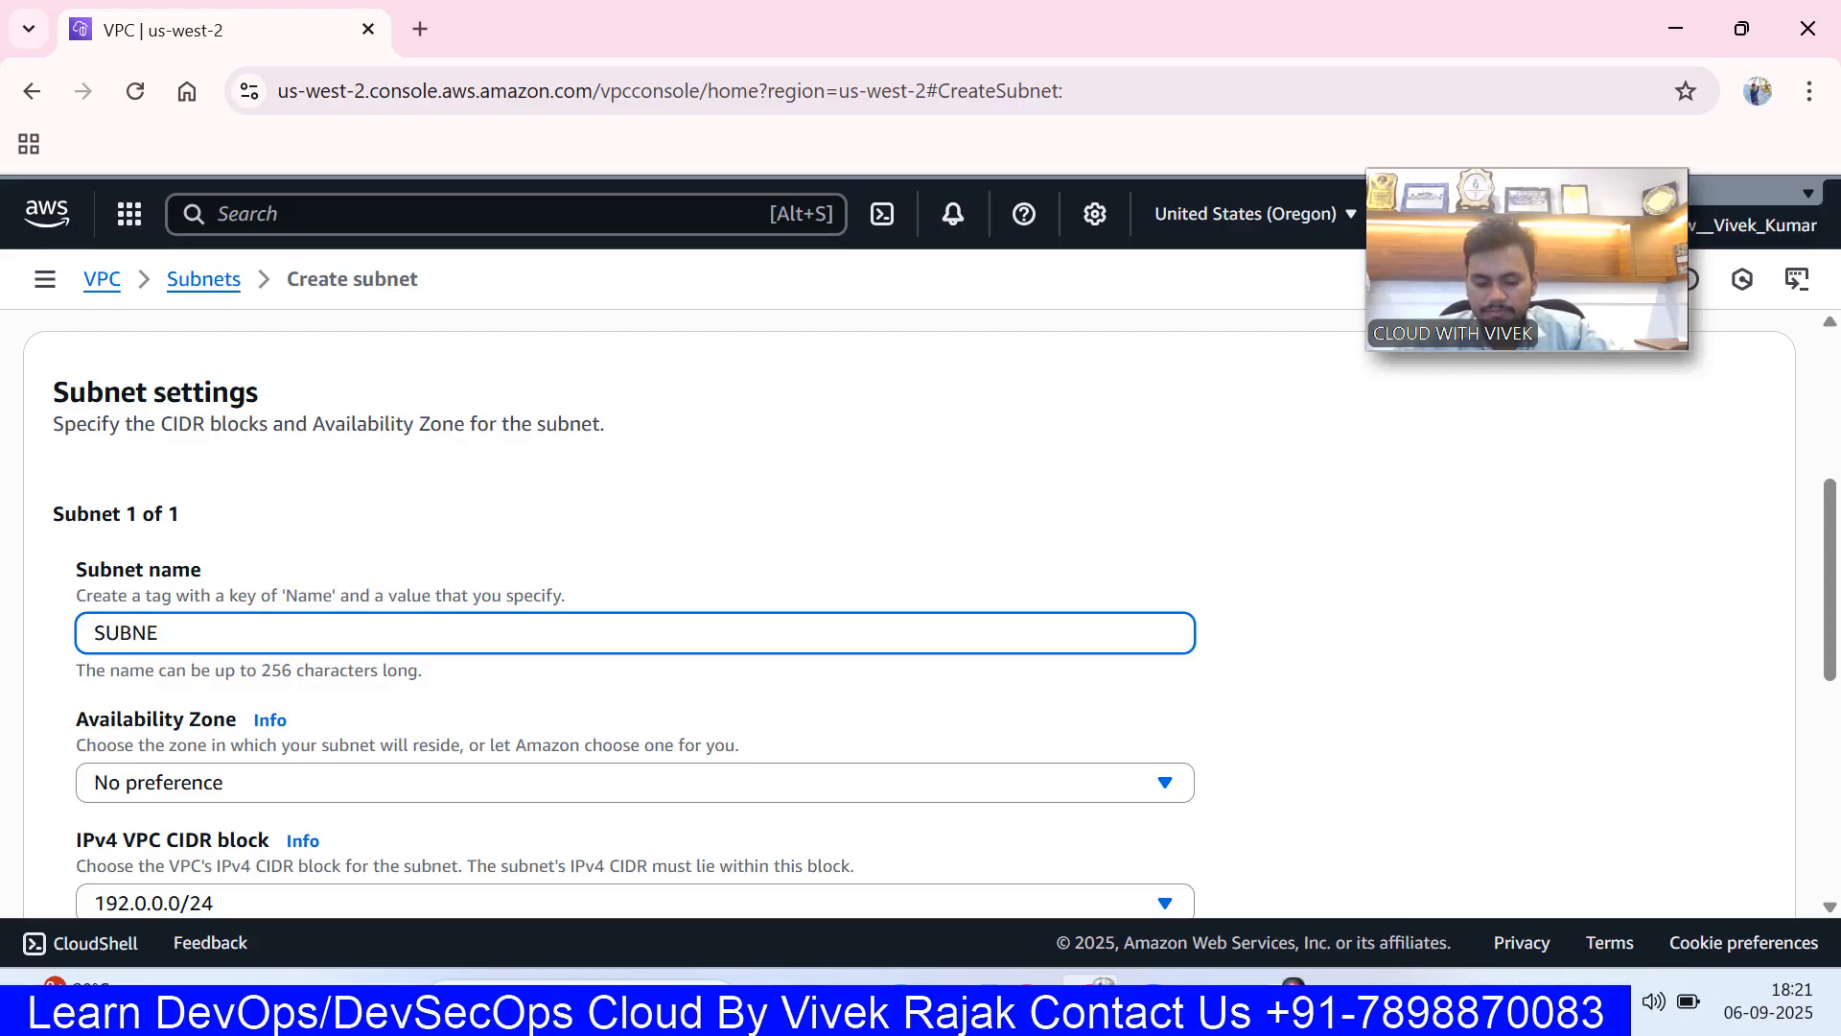
key("BackSpace")
key("BackSpace")
type("PUBLIC")
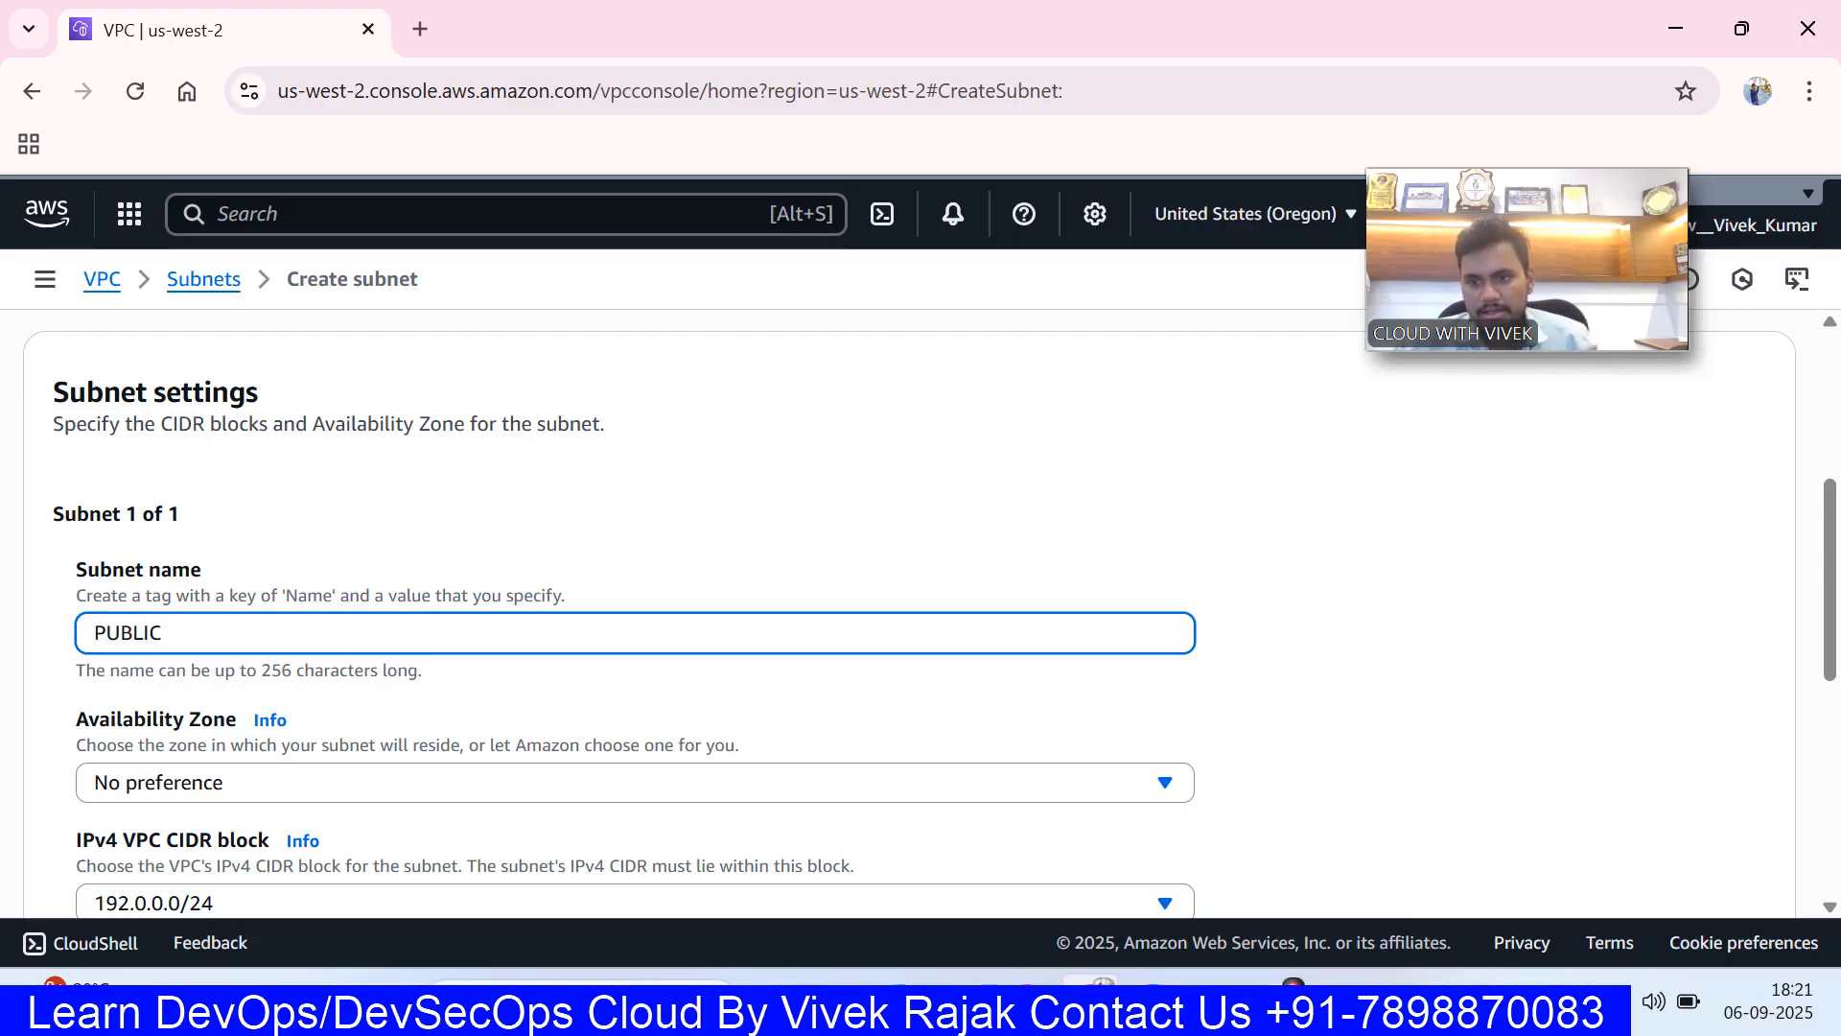
scroll(291, 708, "down", 3)
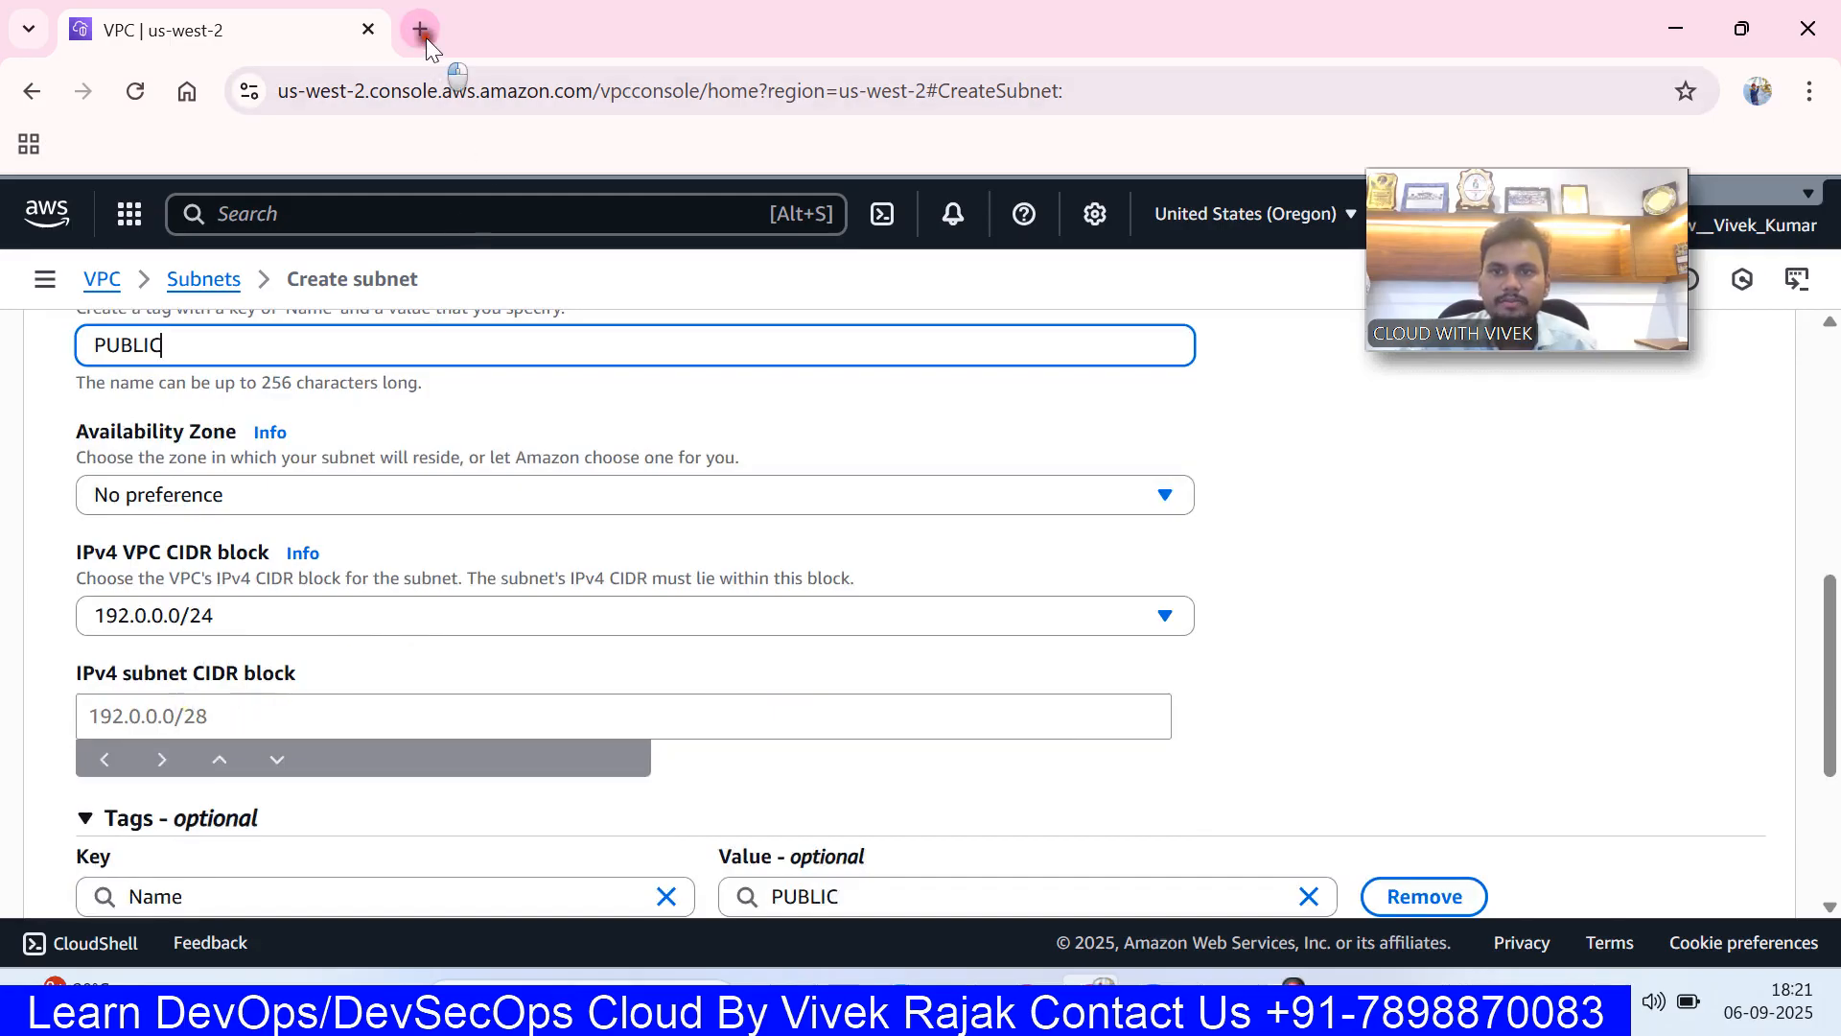
- Open the Visual Subnet Calculator at davidc.net in a new browser tab
left_click(422, 31)
type("david")
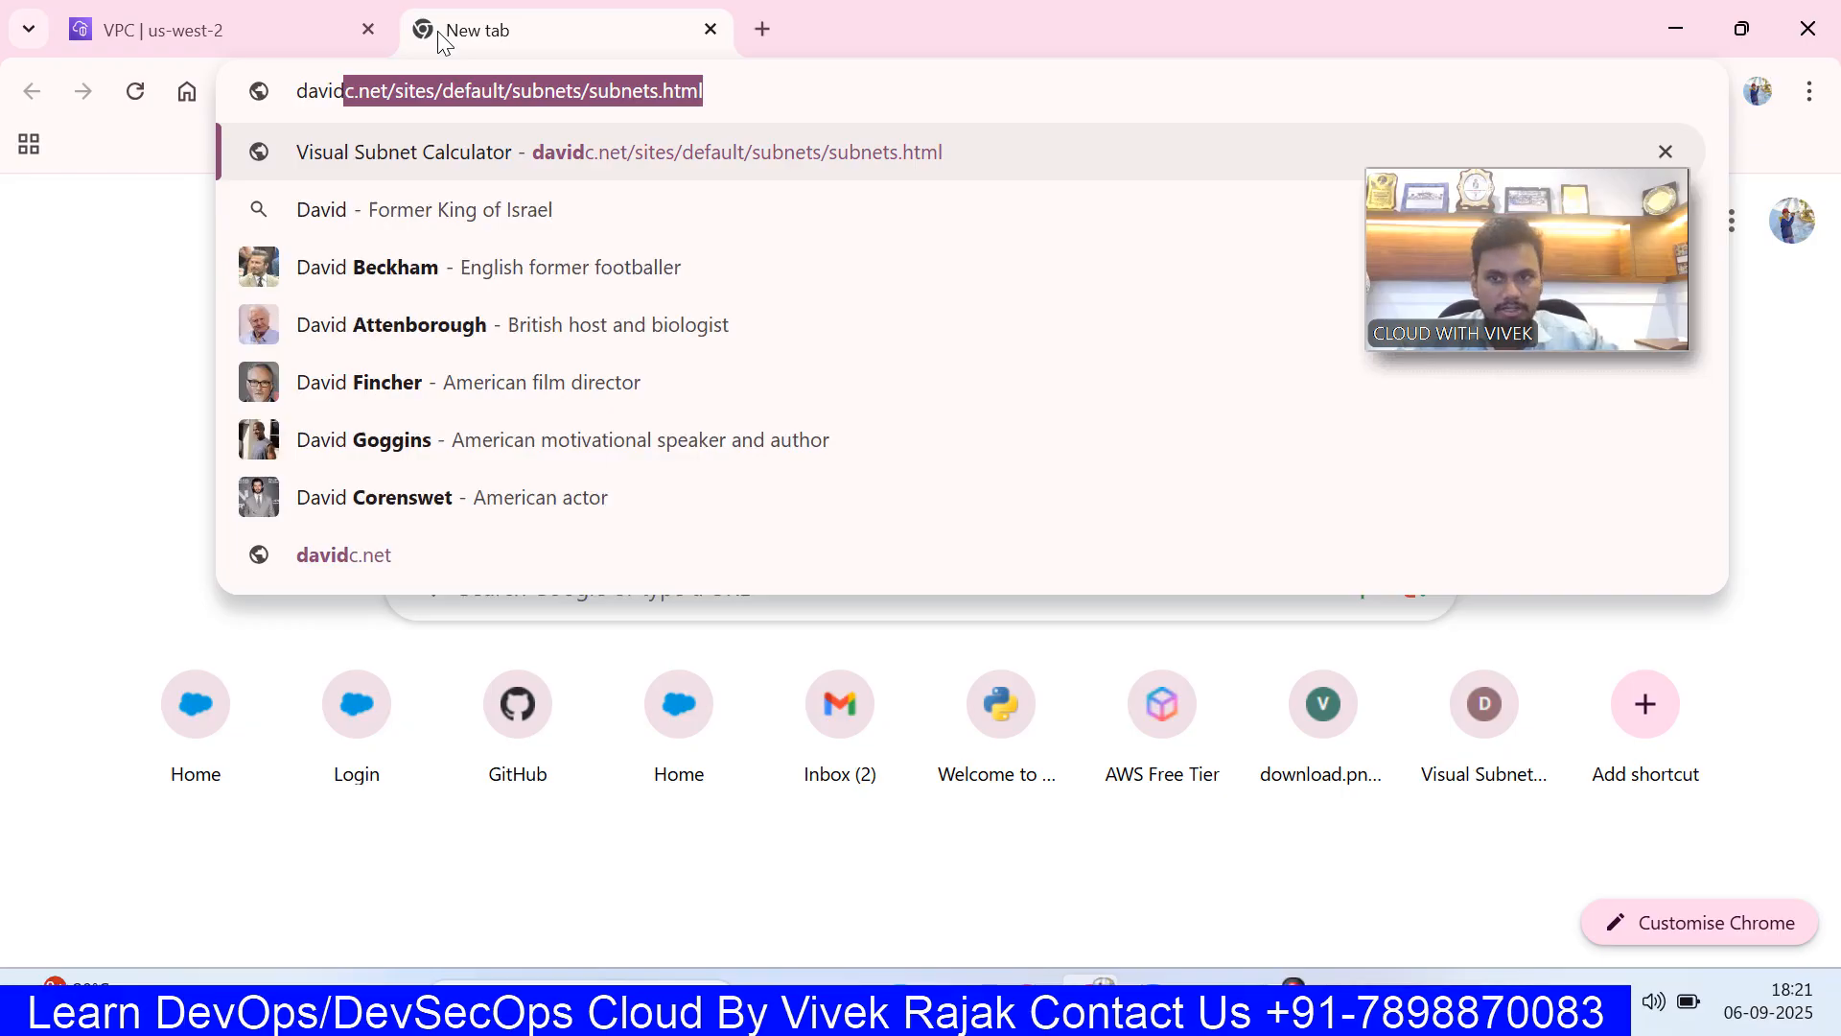
key("Down")
key("Up")
key("Return")
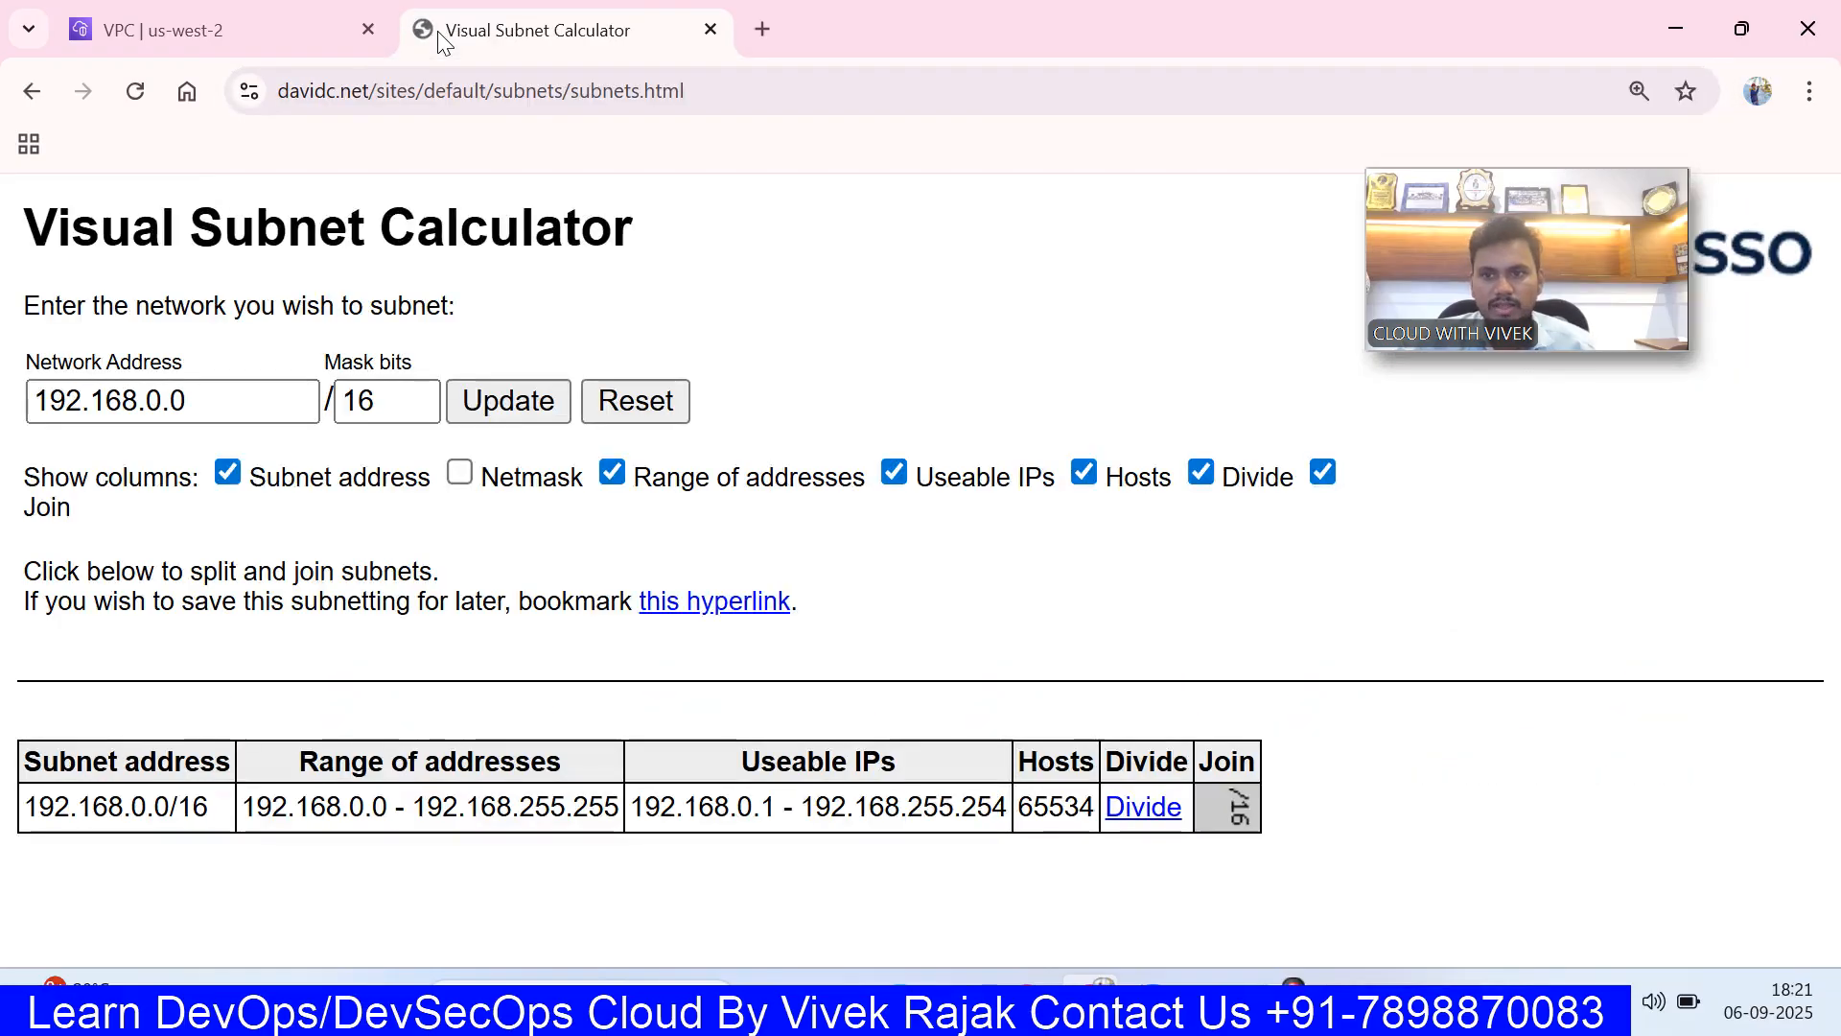
- Set the calculator's base network to 192.0.0.0 with 24 mask bits and divide it once into two /25 subnets
left_click(273, 420)
left_click_drag(273, 419, 4, 401)
type("192.0")
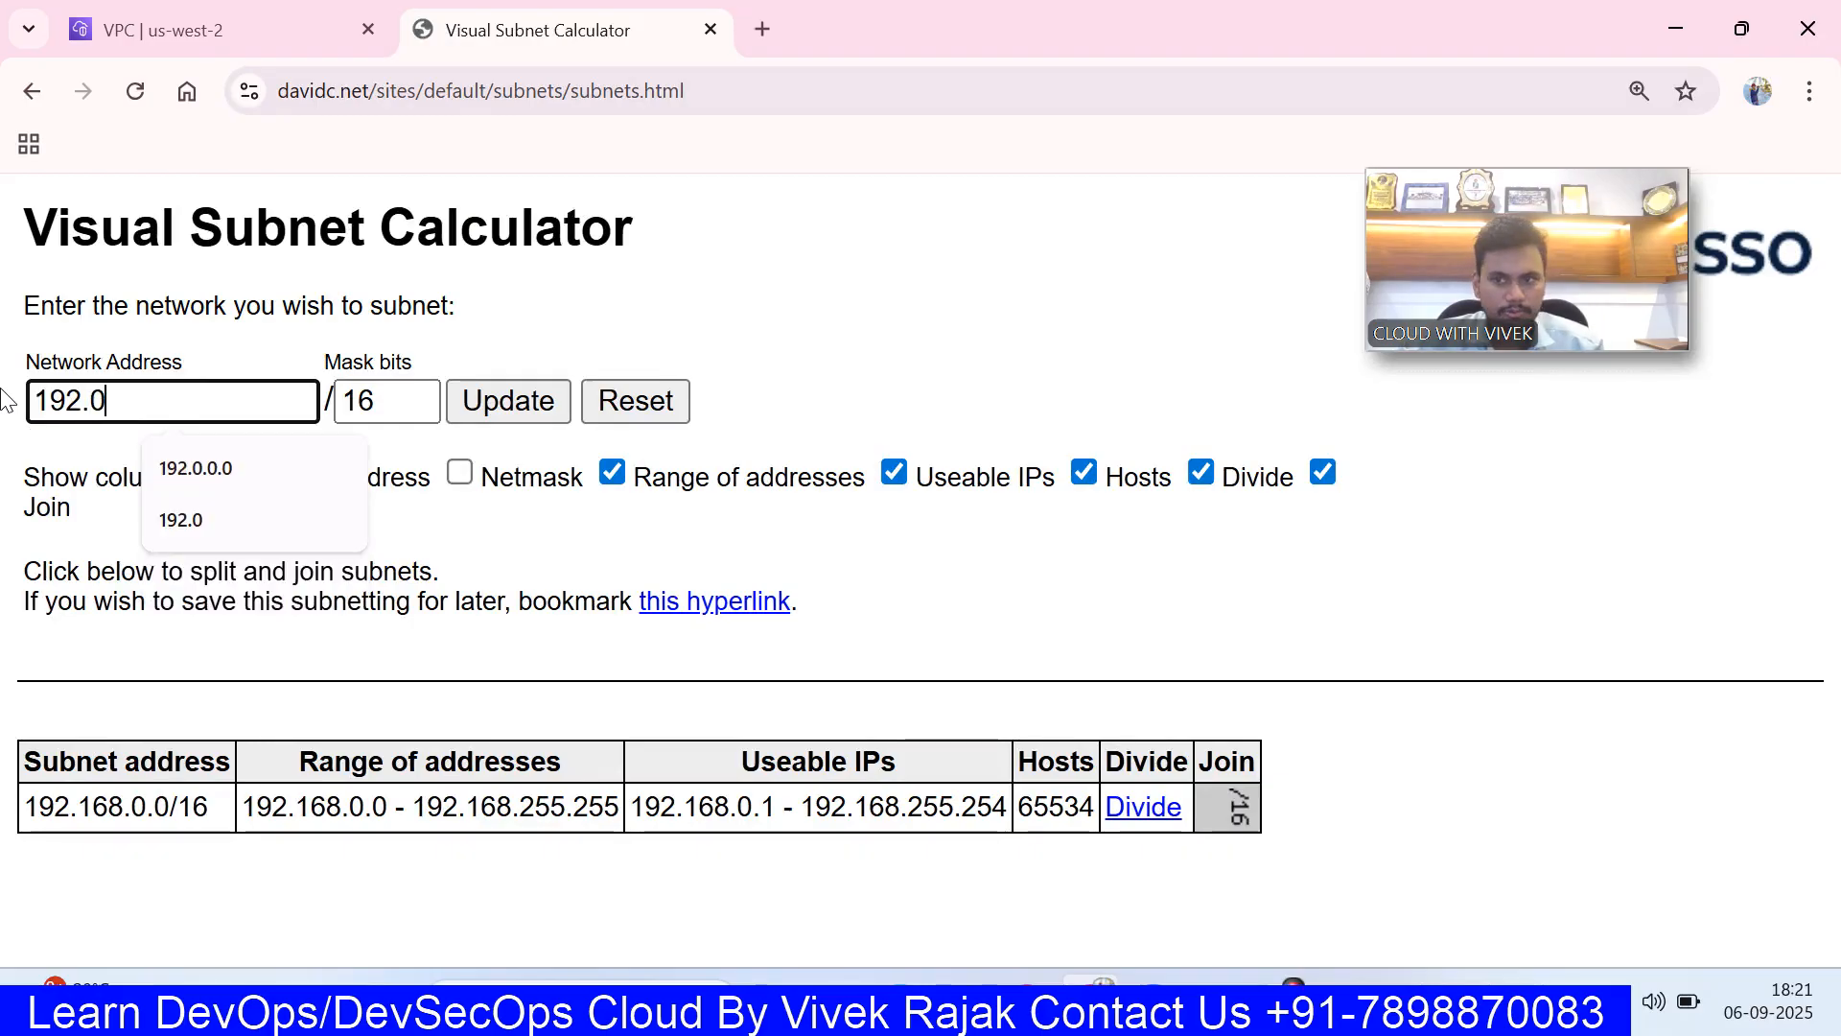
type(".0.0")
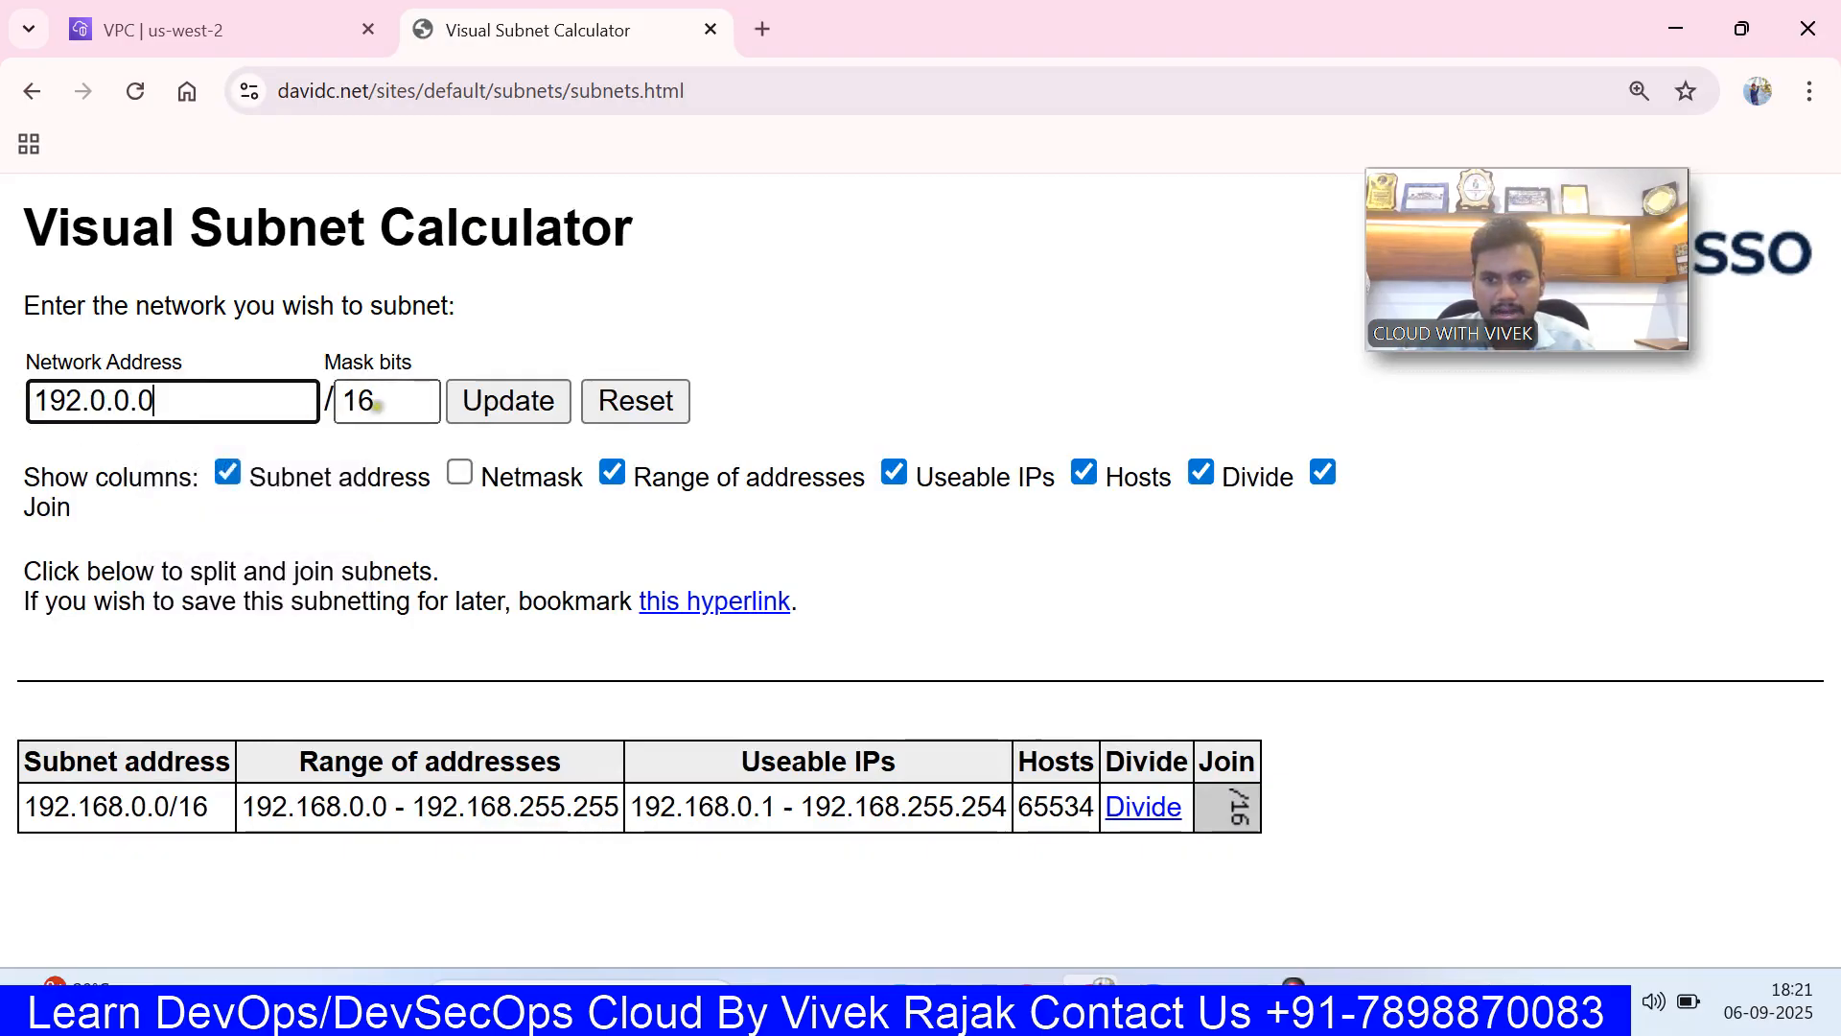
left_click_drag(377, 405, 350, 405)
key("BackSpace")
key("BackSpace")
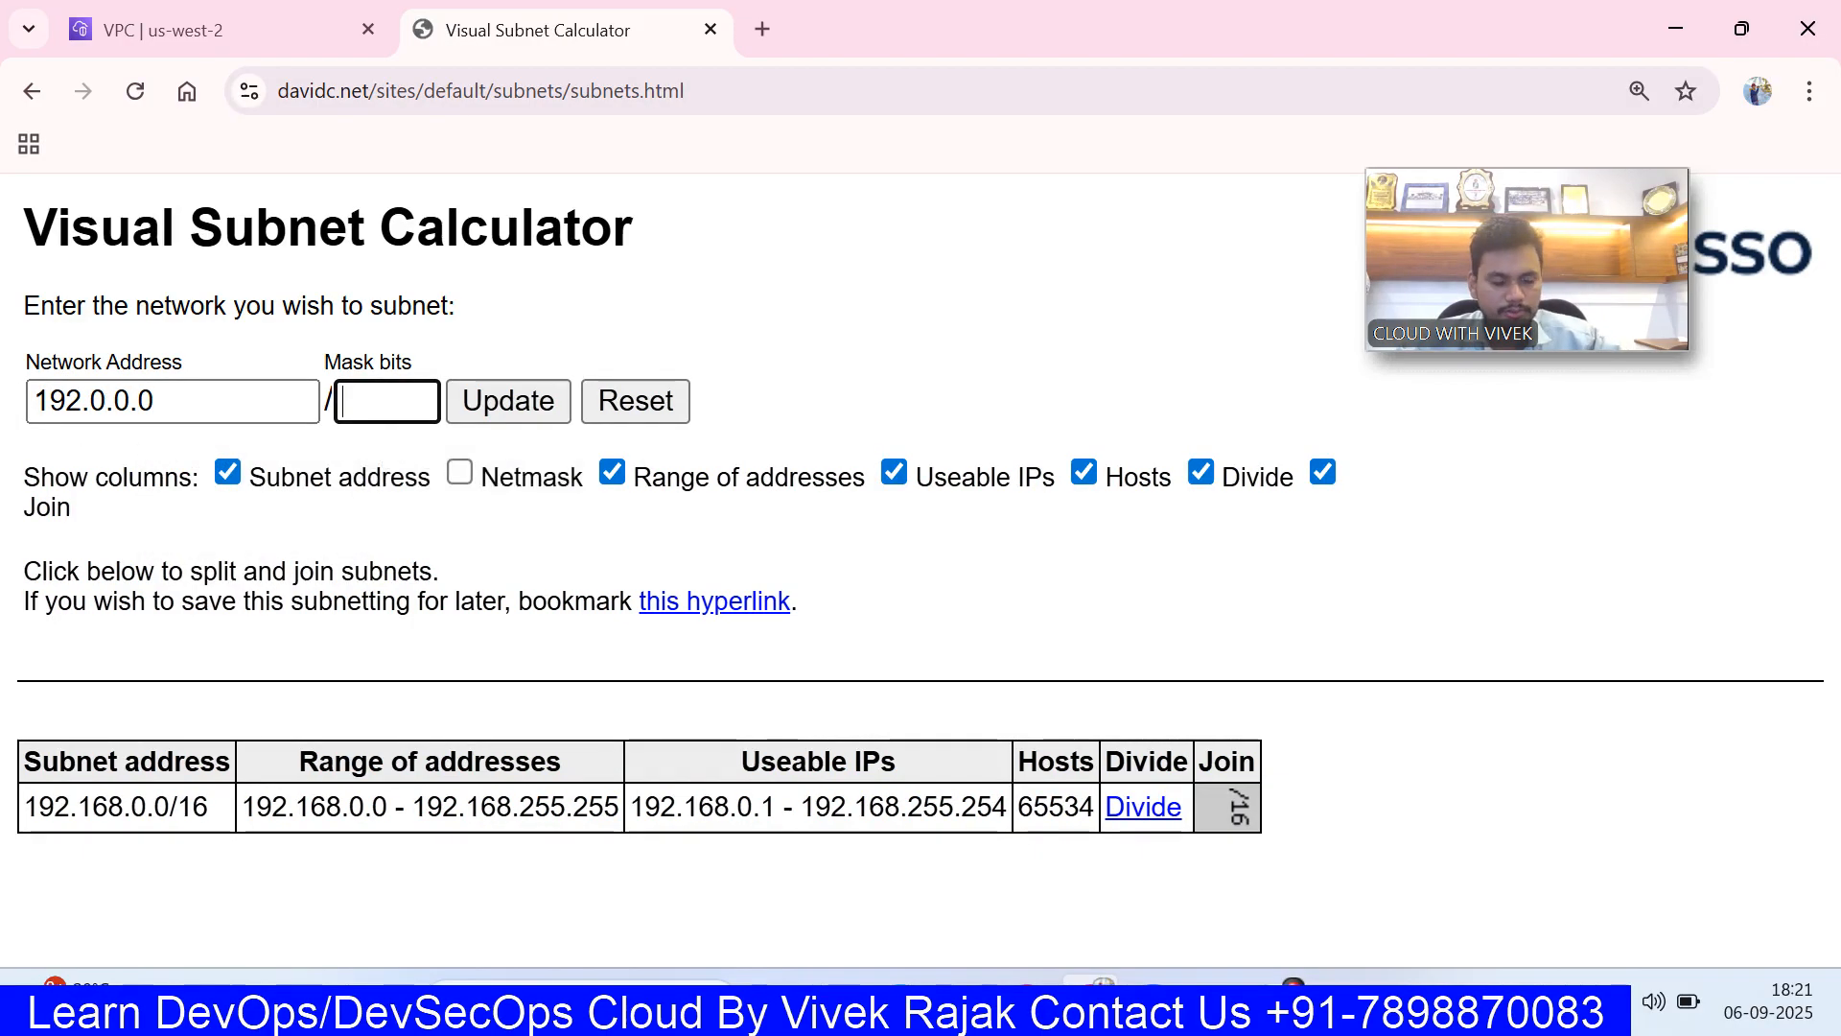
type("24")
left_click(530, 393)
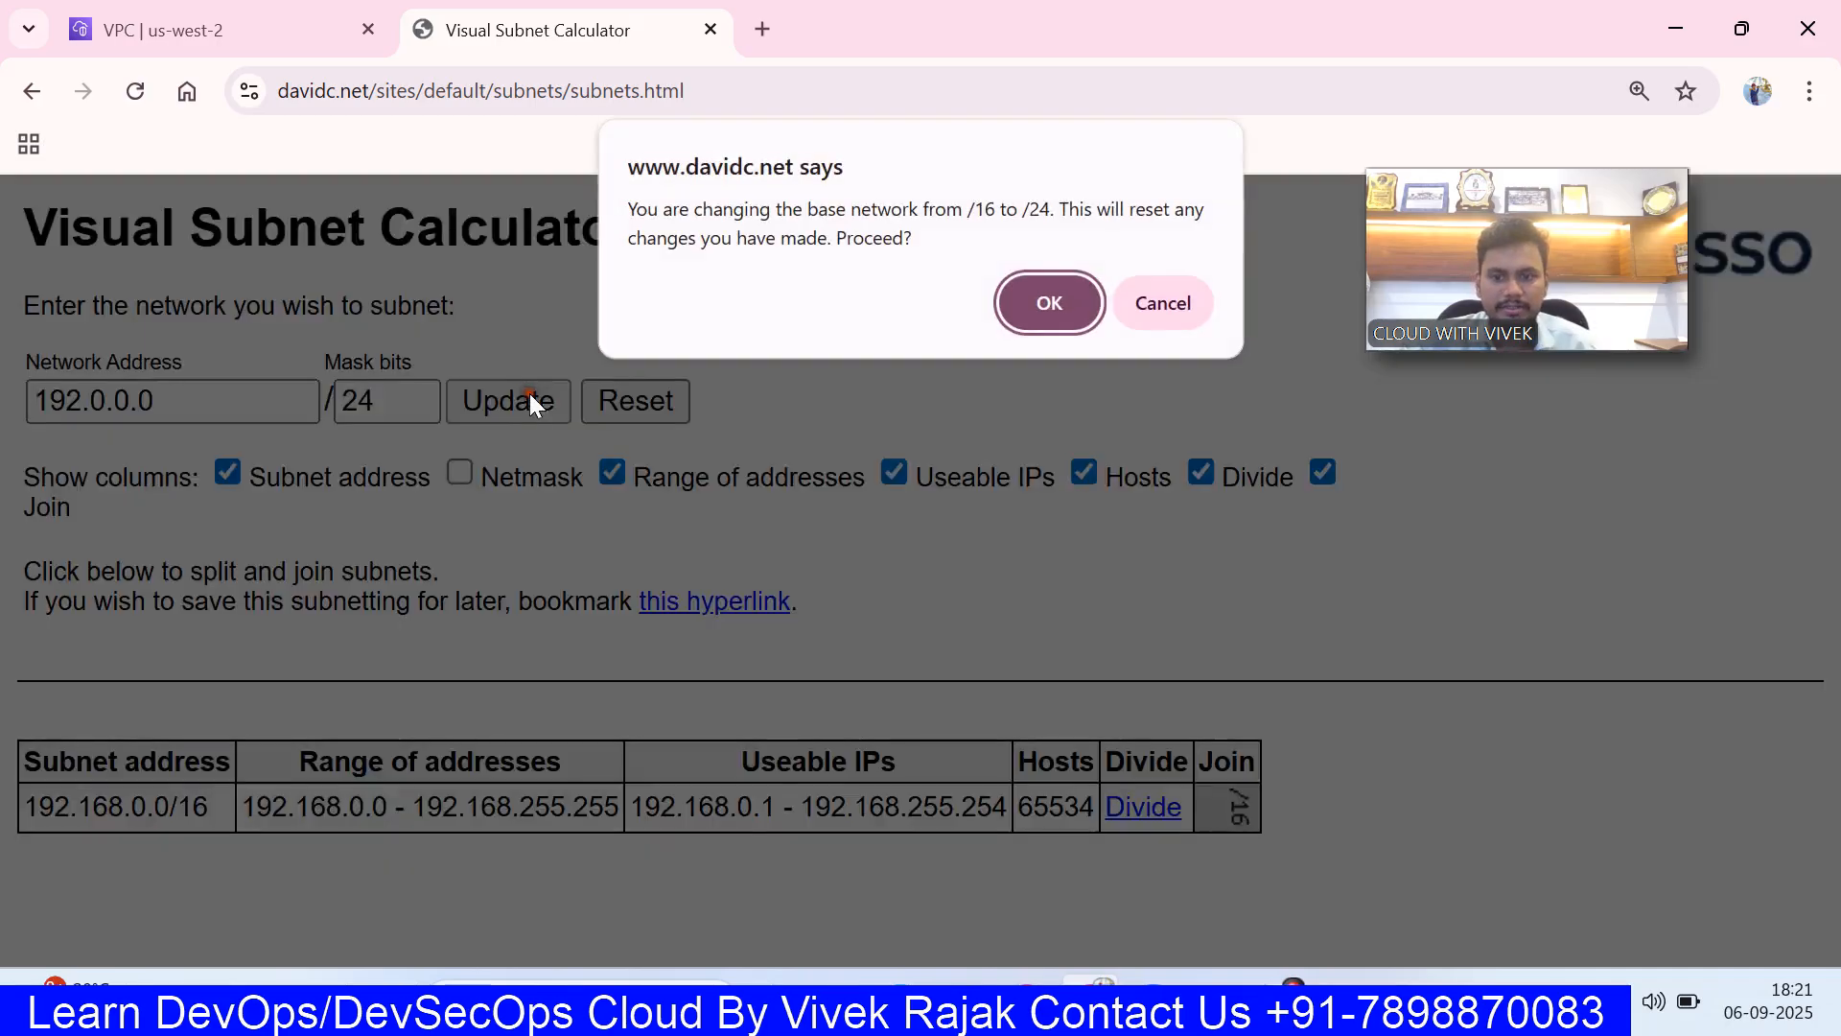
left_click(1047, 316)
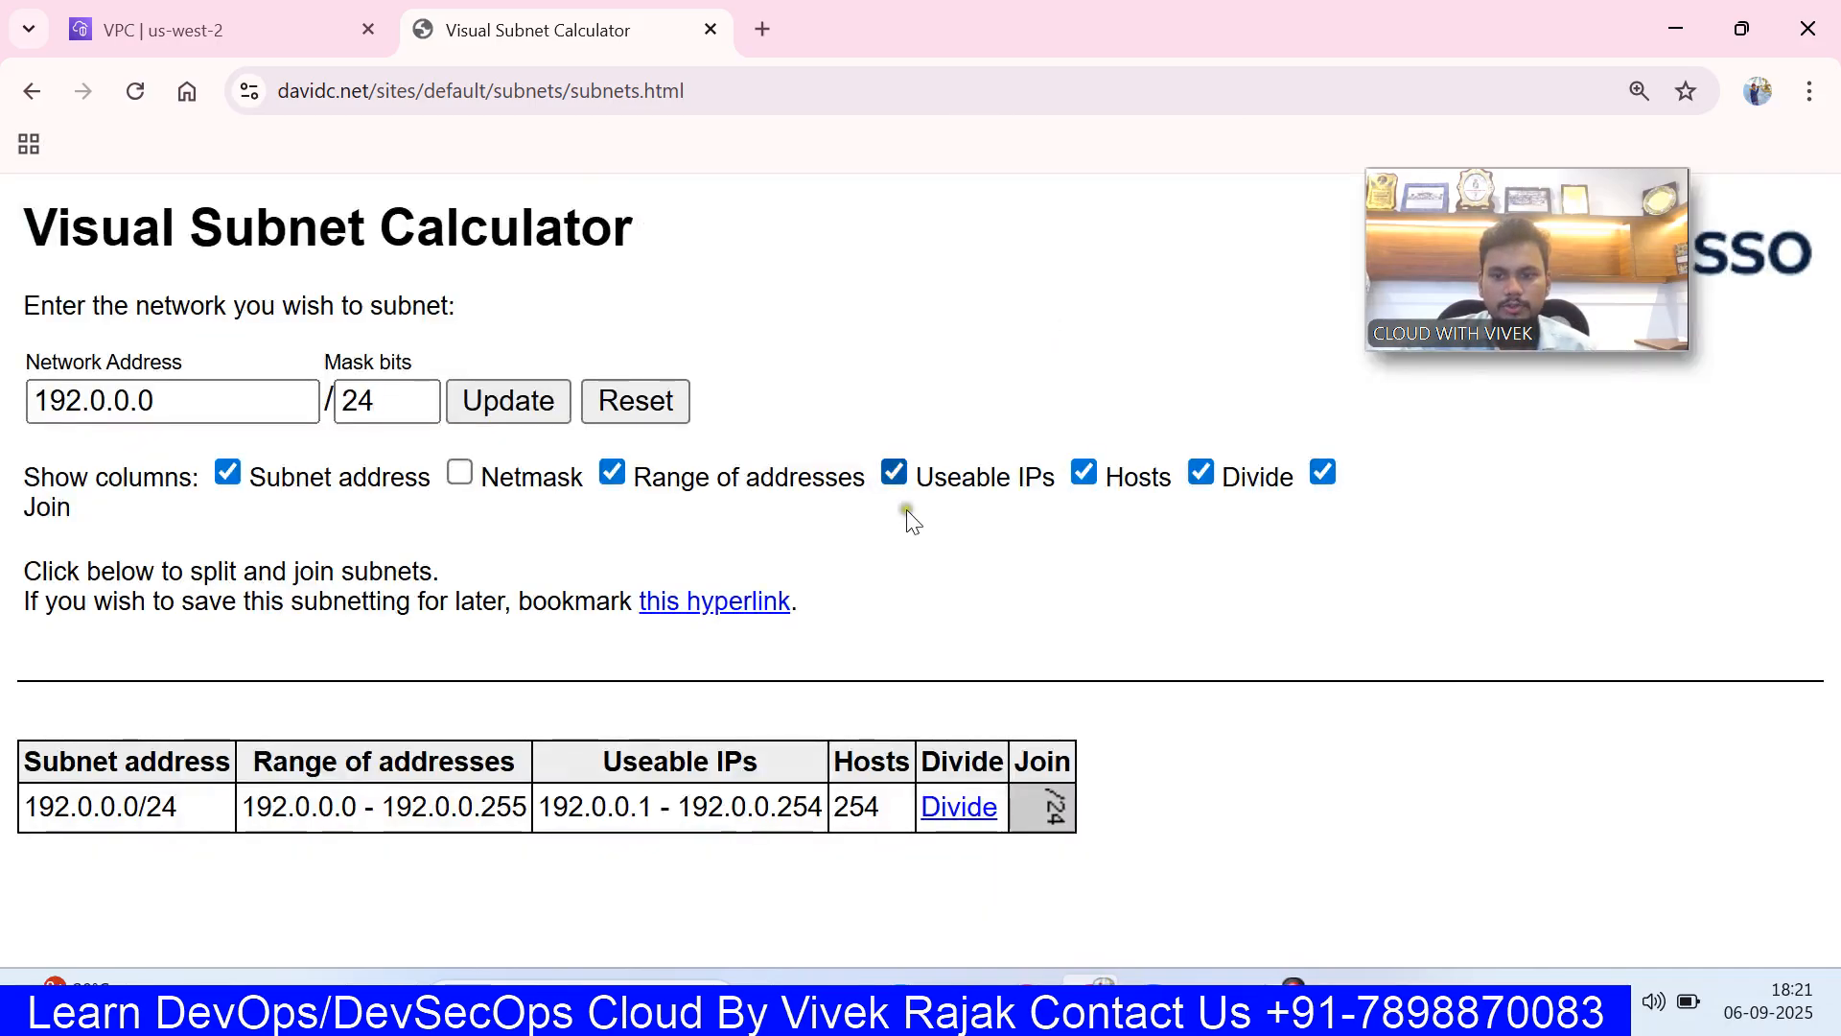
left_click(954, 813)
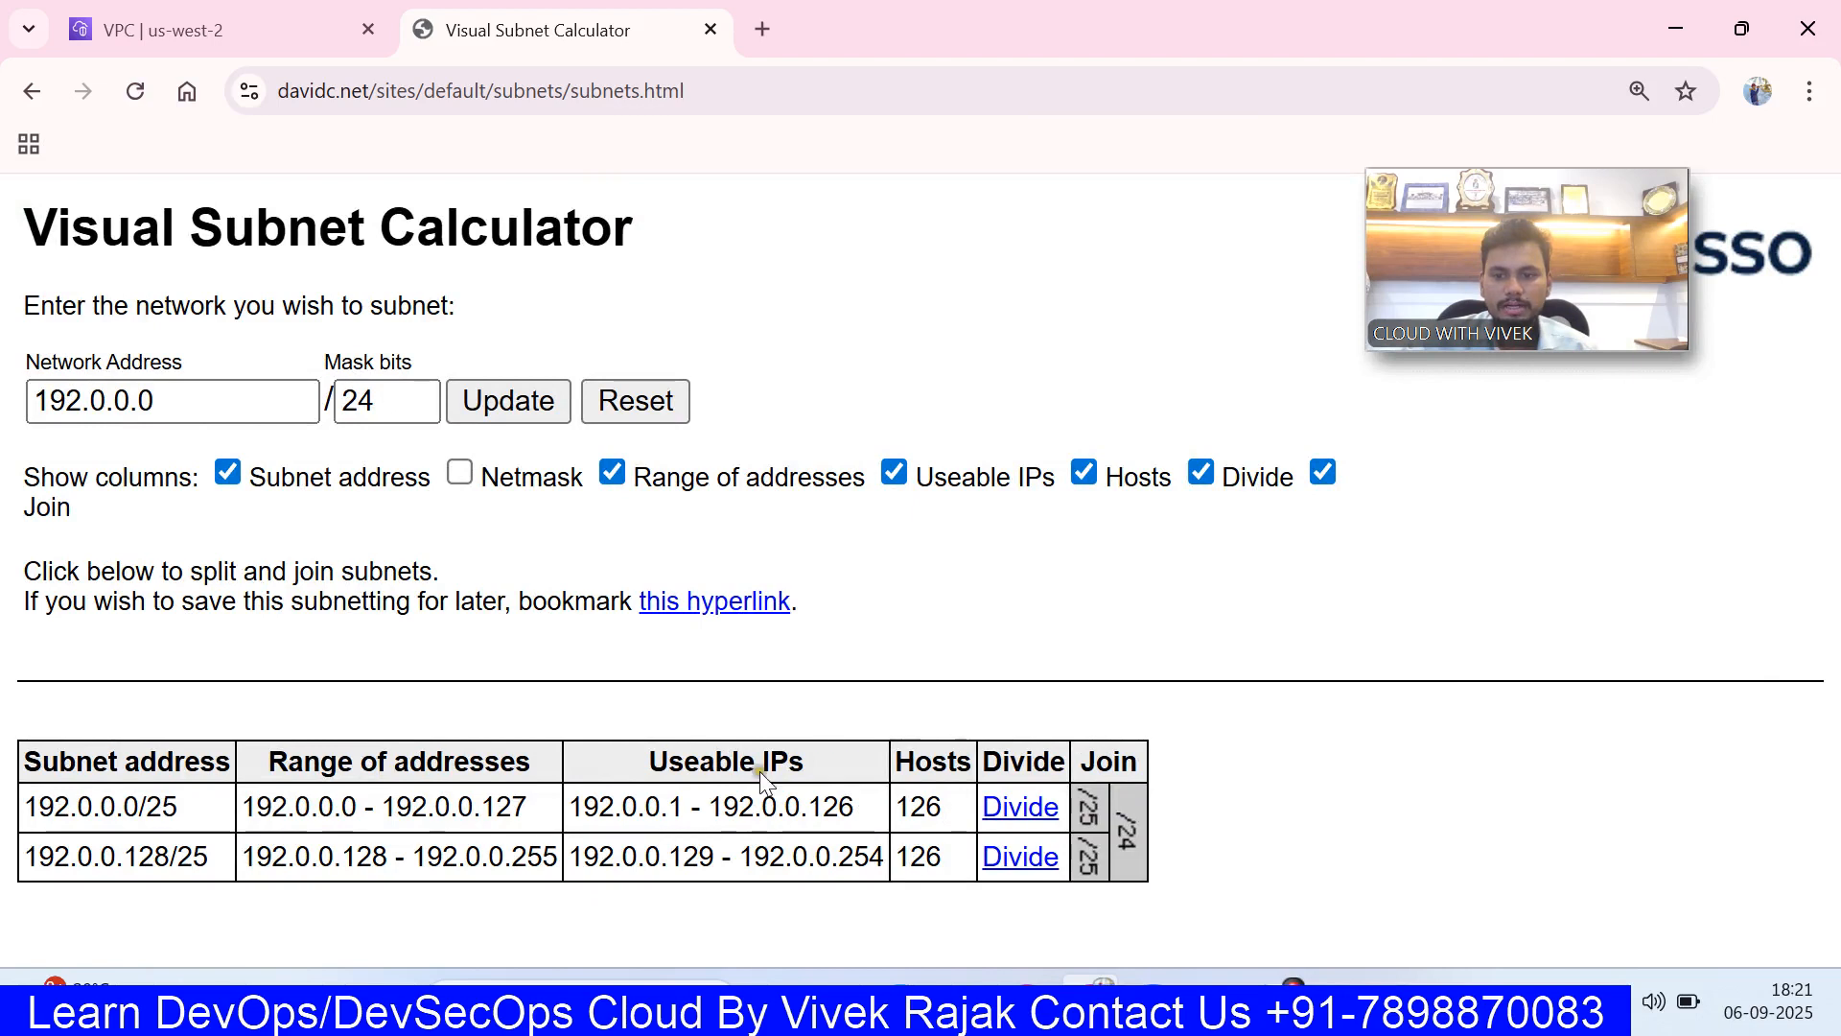
- Copy the first subnet address, 192.0.0.0/25, from the calculator and enter it as the PUBLIC subnet's IPv4 CIDR block in AWS
left_click_drag(31, 808, 178, 808)
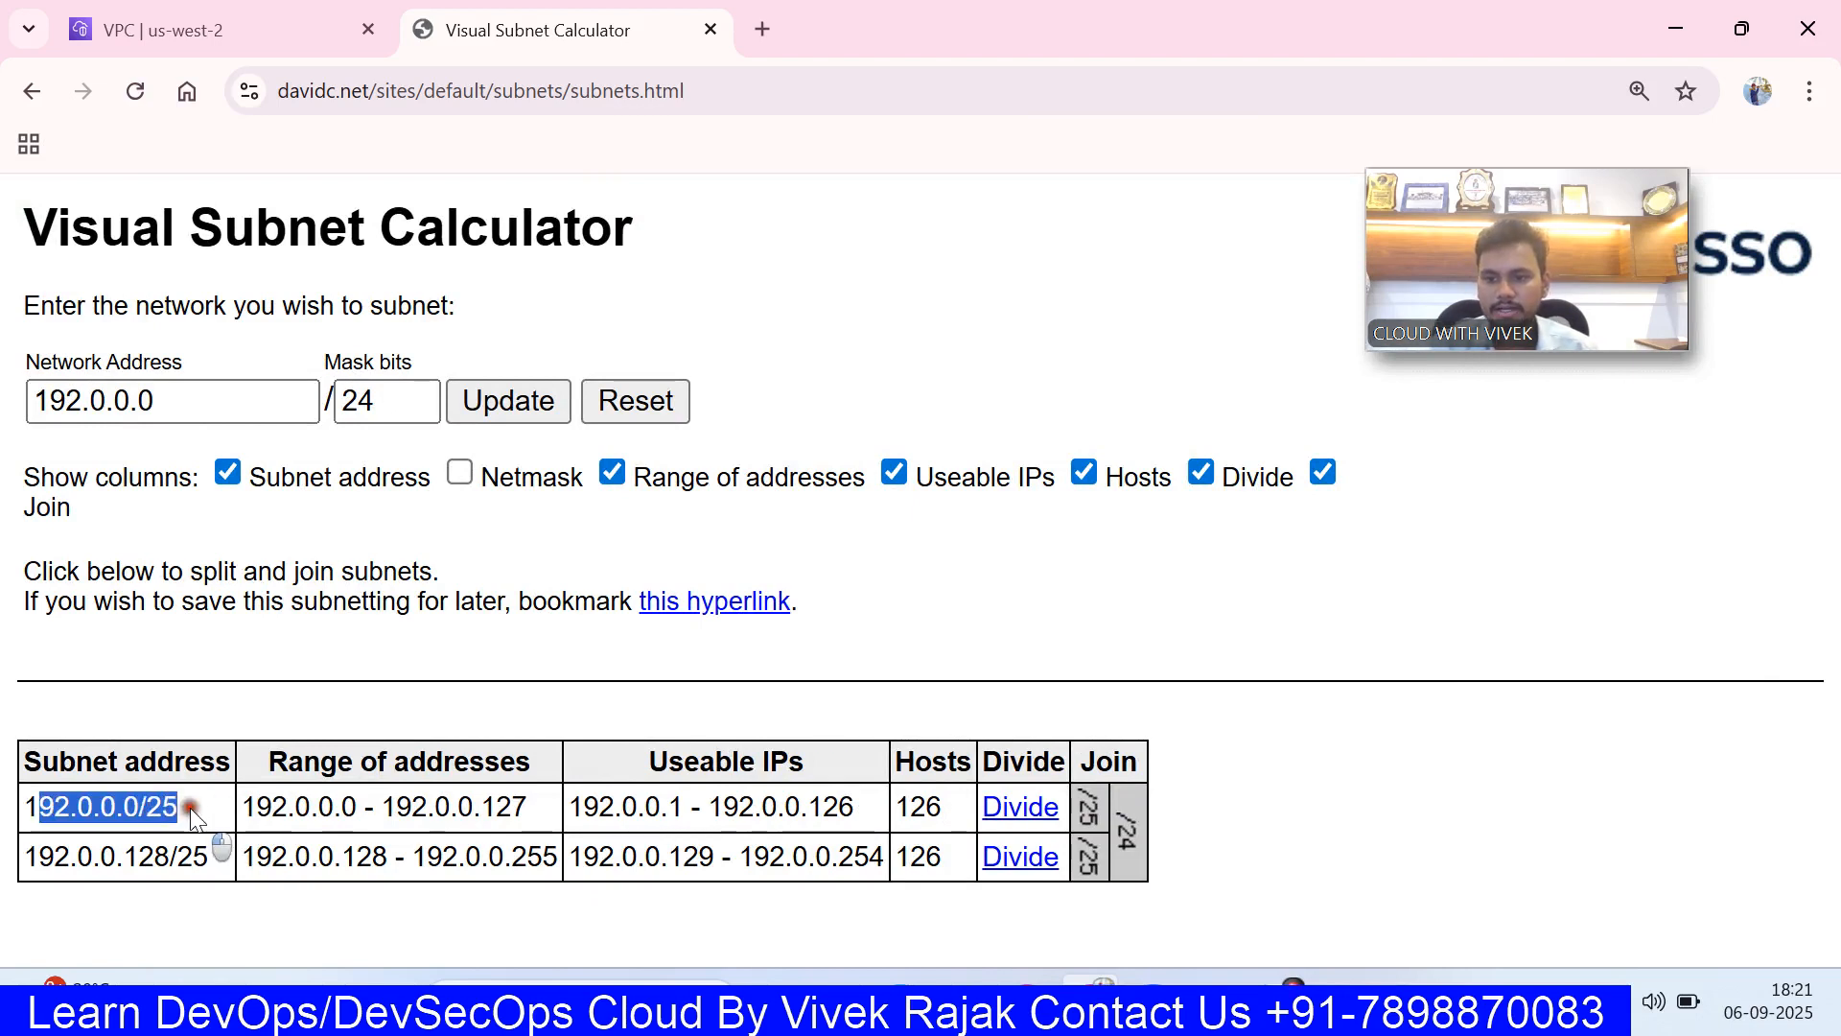
left_click(34, 811)
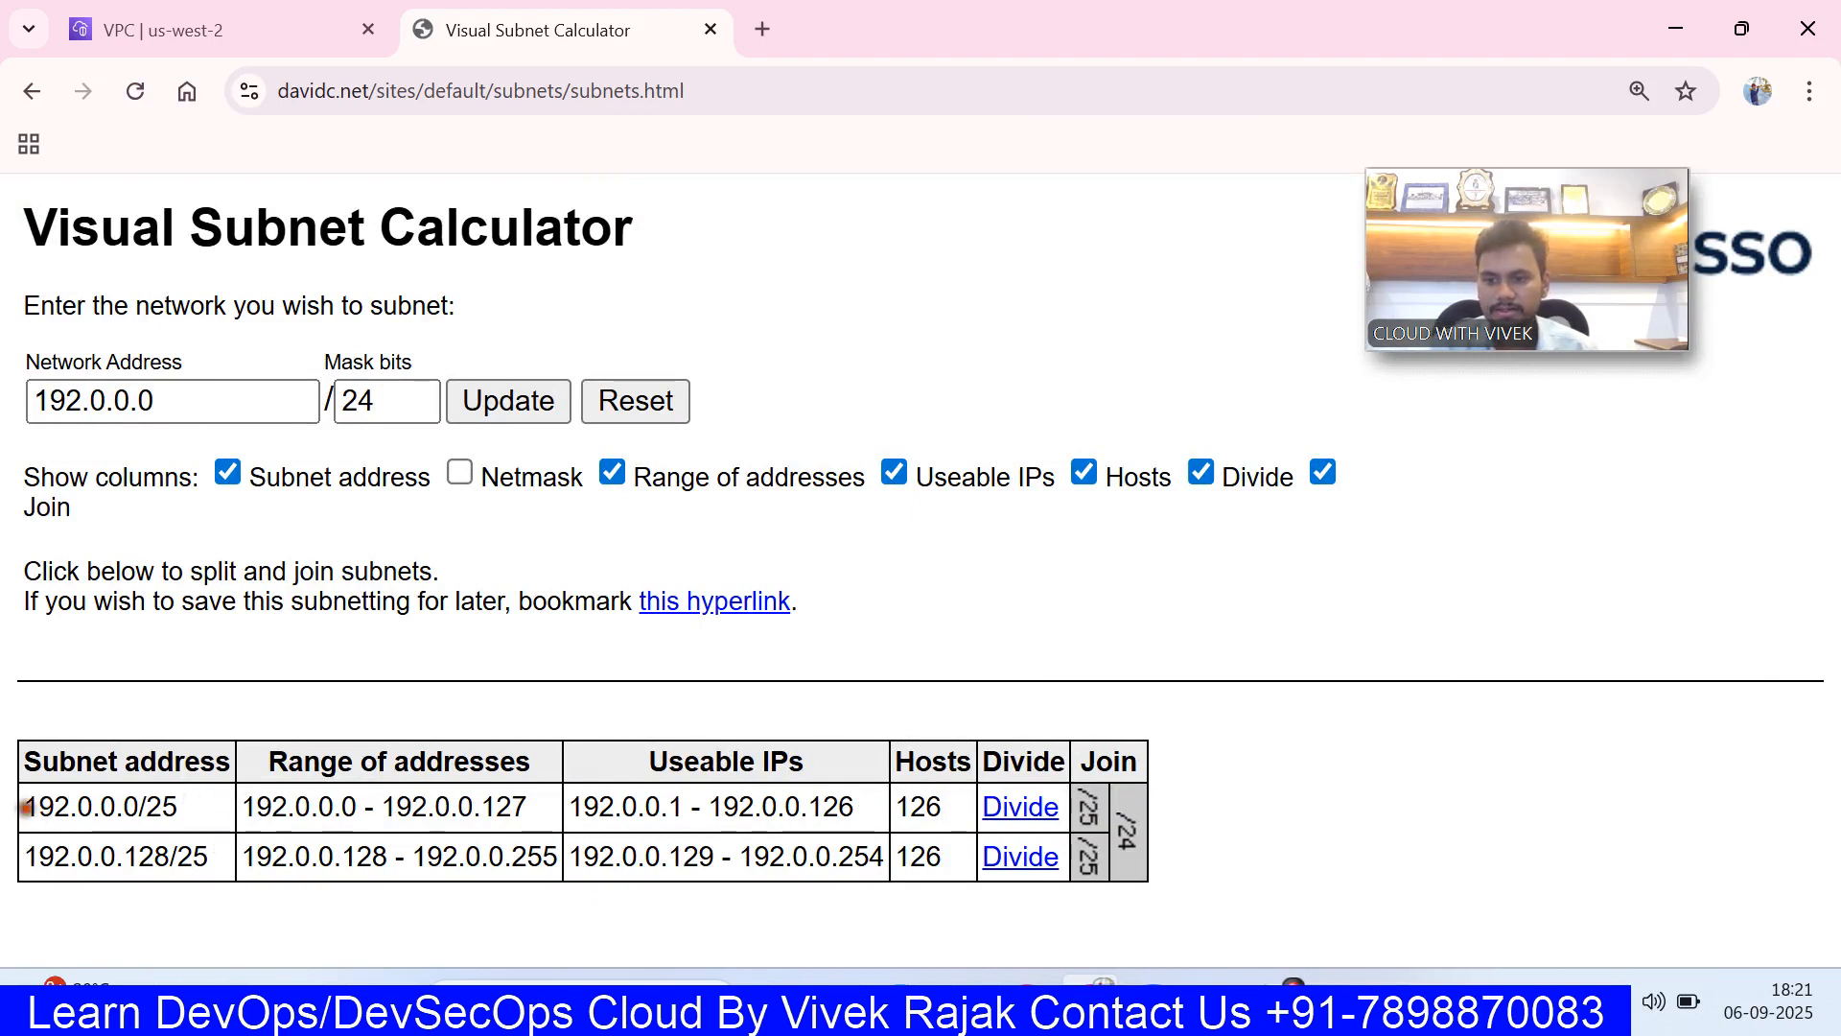
left_click_drag(29, 809, 181, 796)
key("ctrl+c")
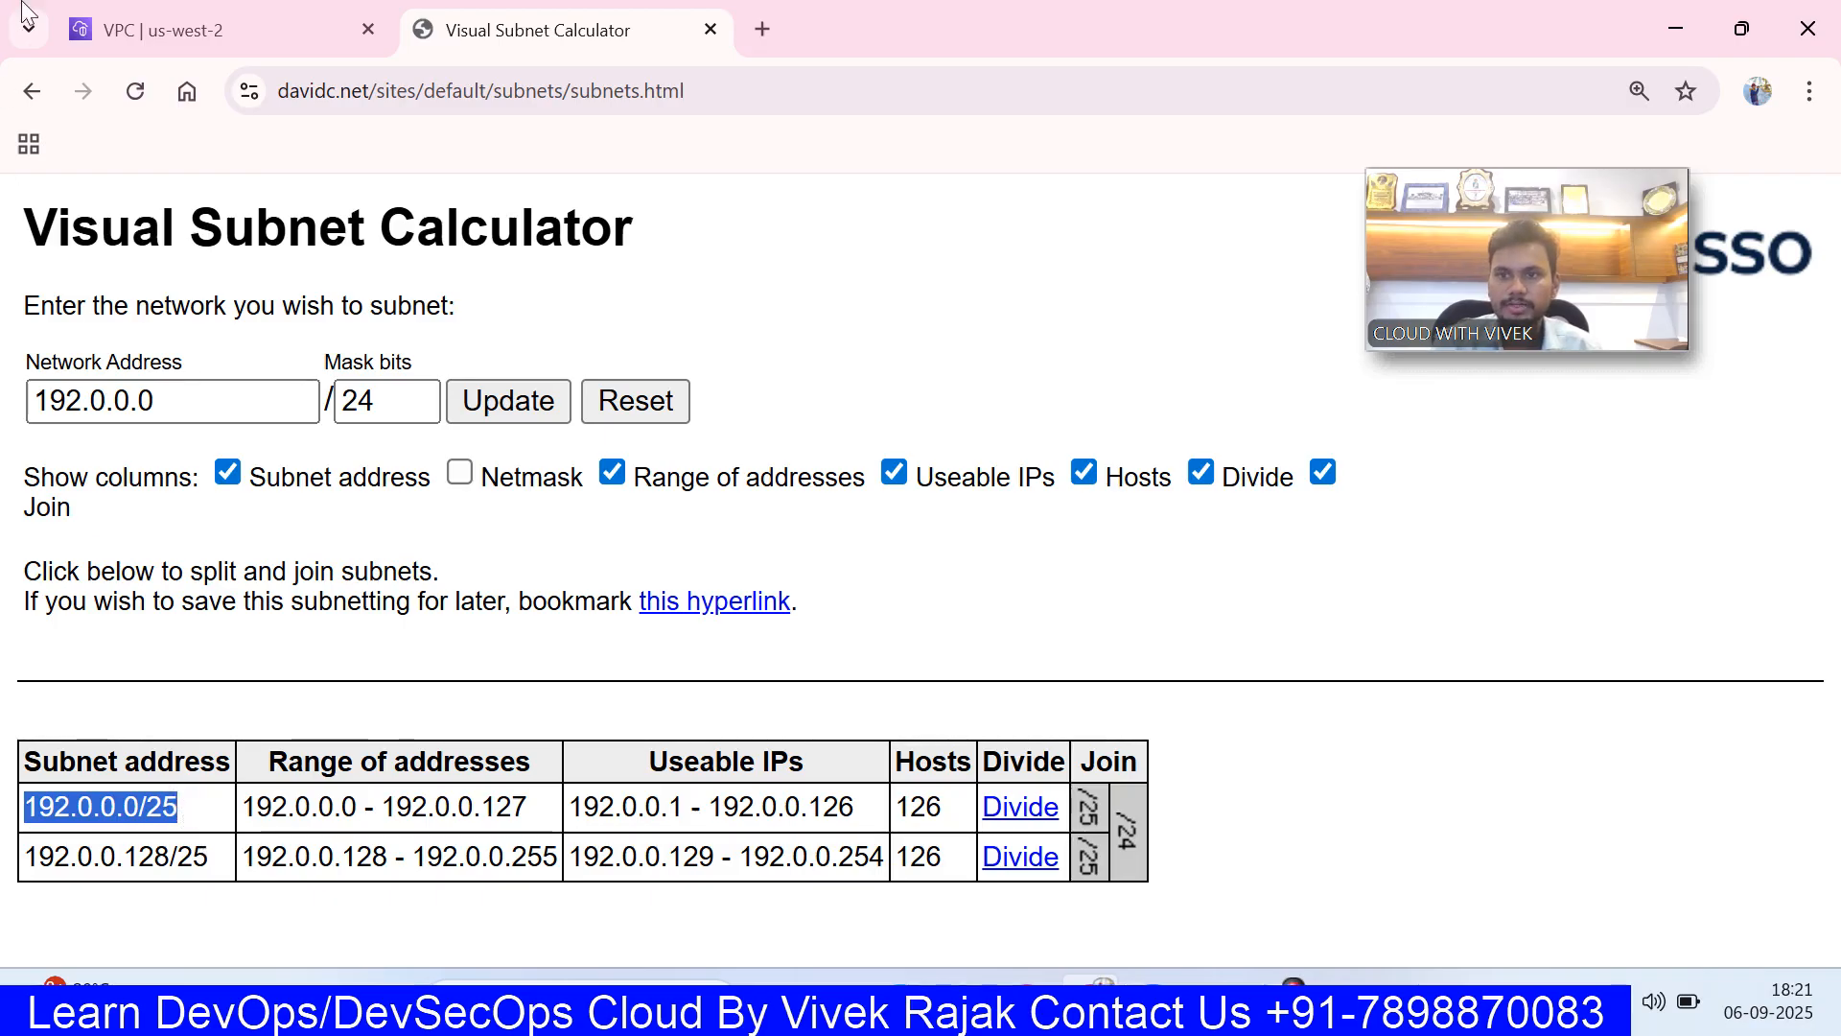
left_click(158, 12)
scroll(367, 563, "down", 2)
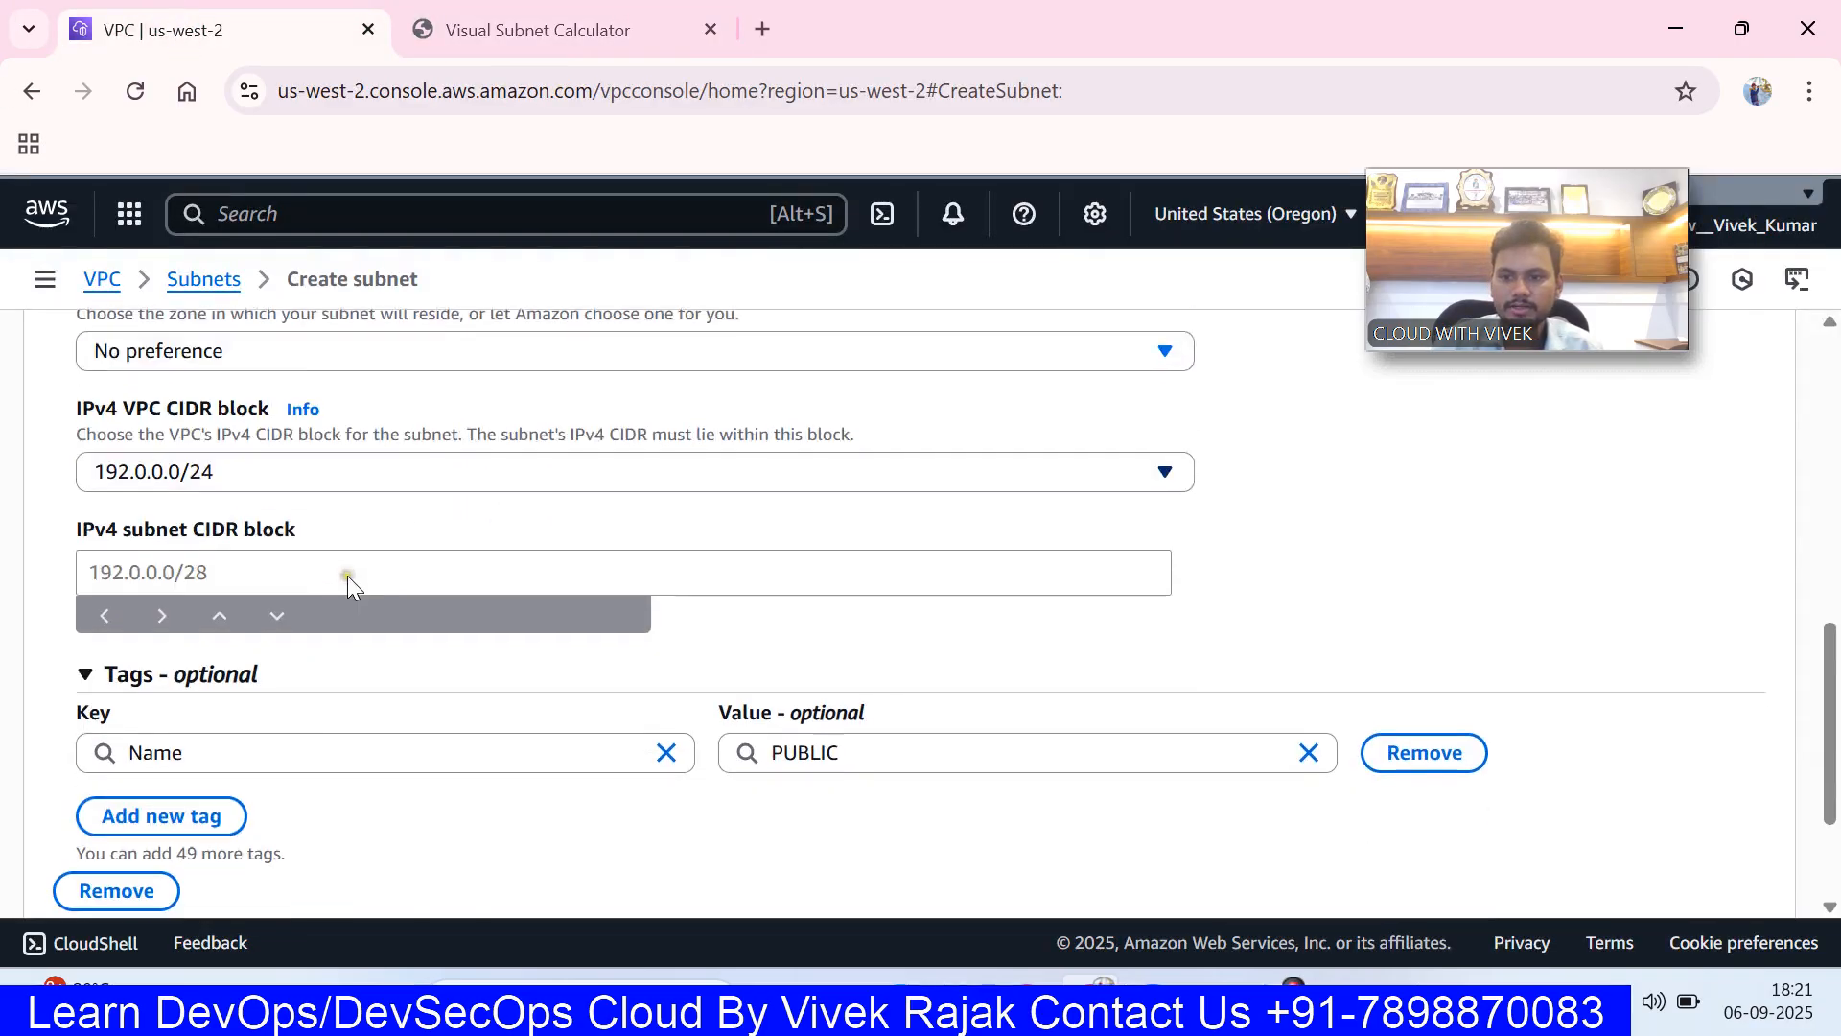
left_click(322, 568)
key("ctrl+v")
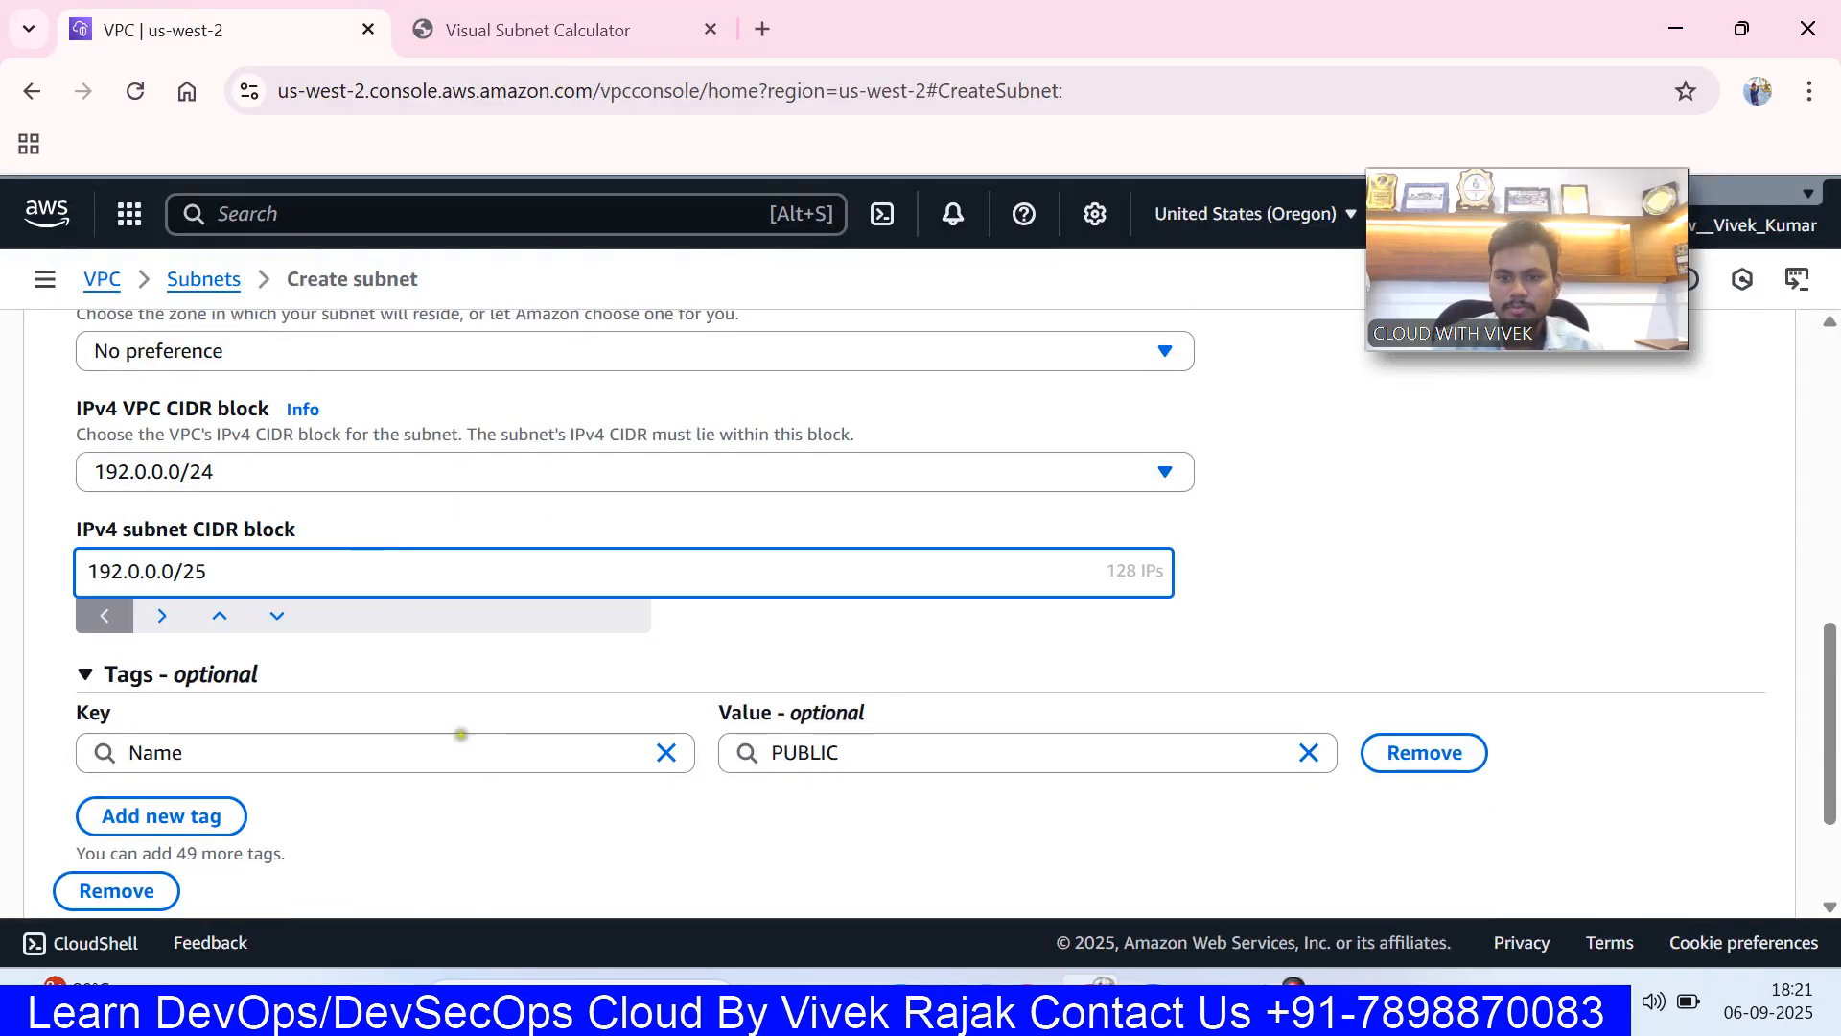
- Add a second subnet to the subnet creation form and name it PRIVATE
scroll(485, 789, "down", 3)
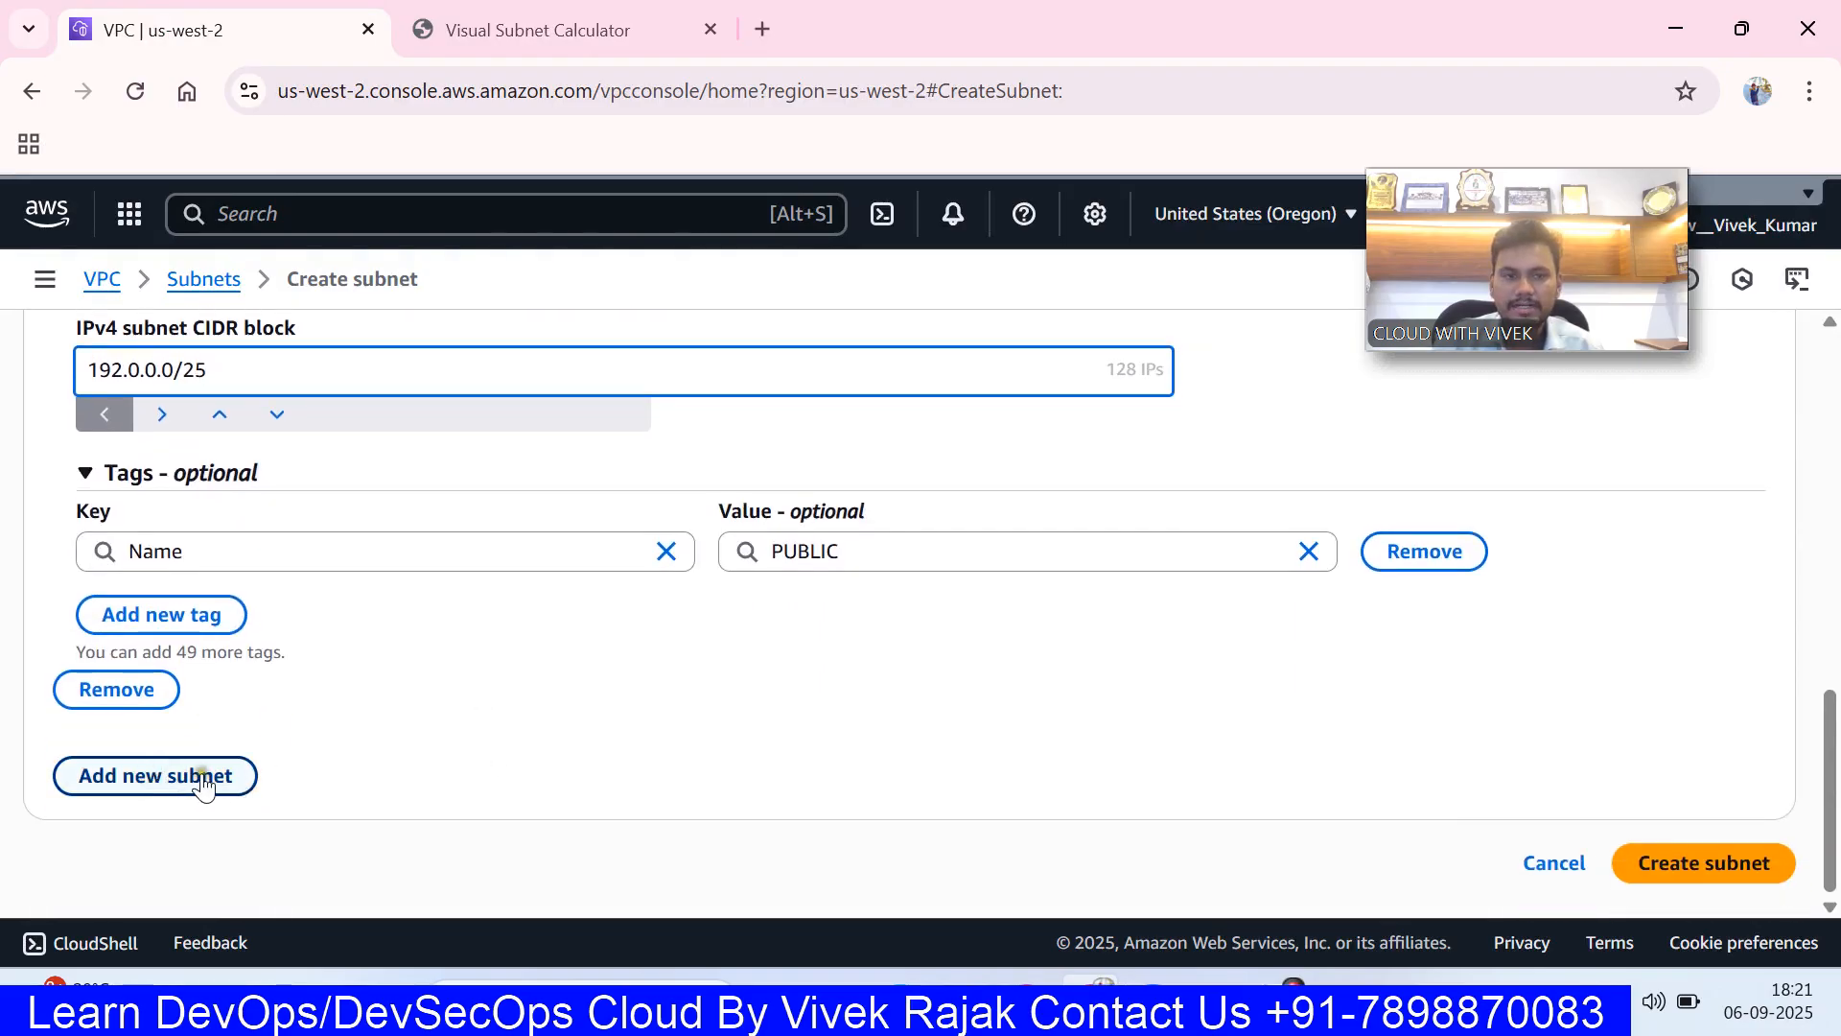
left_click(160, 776)
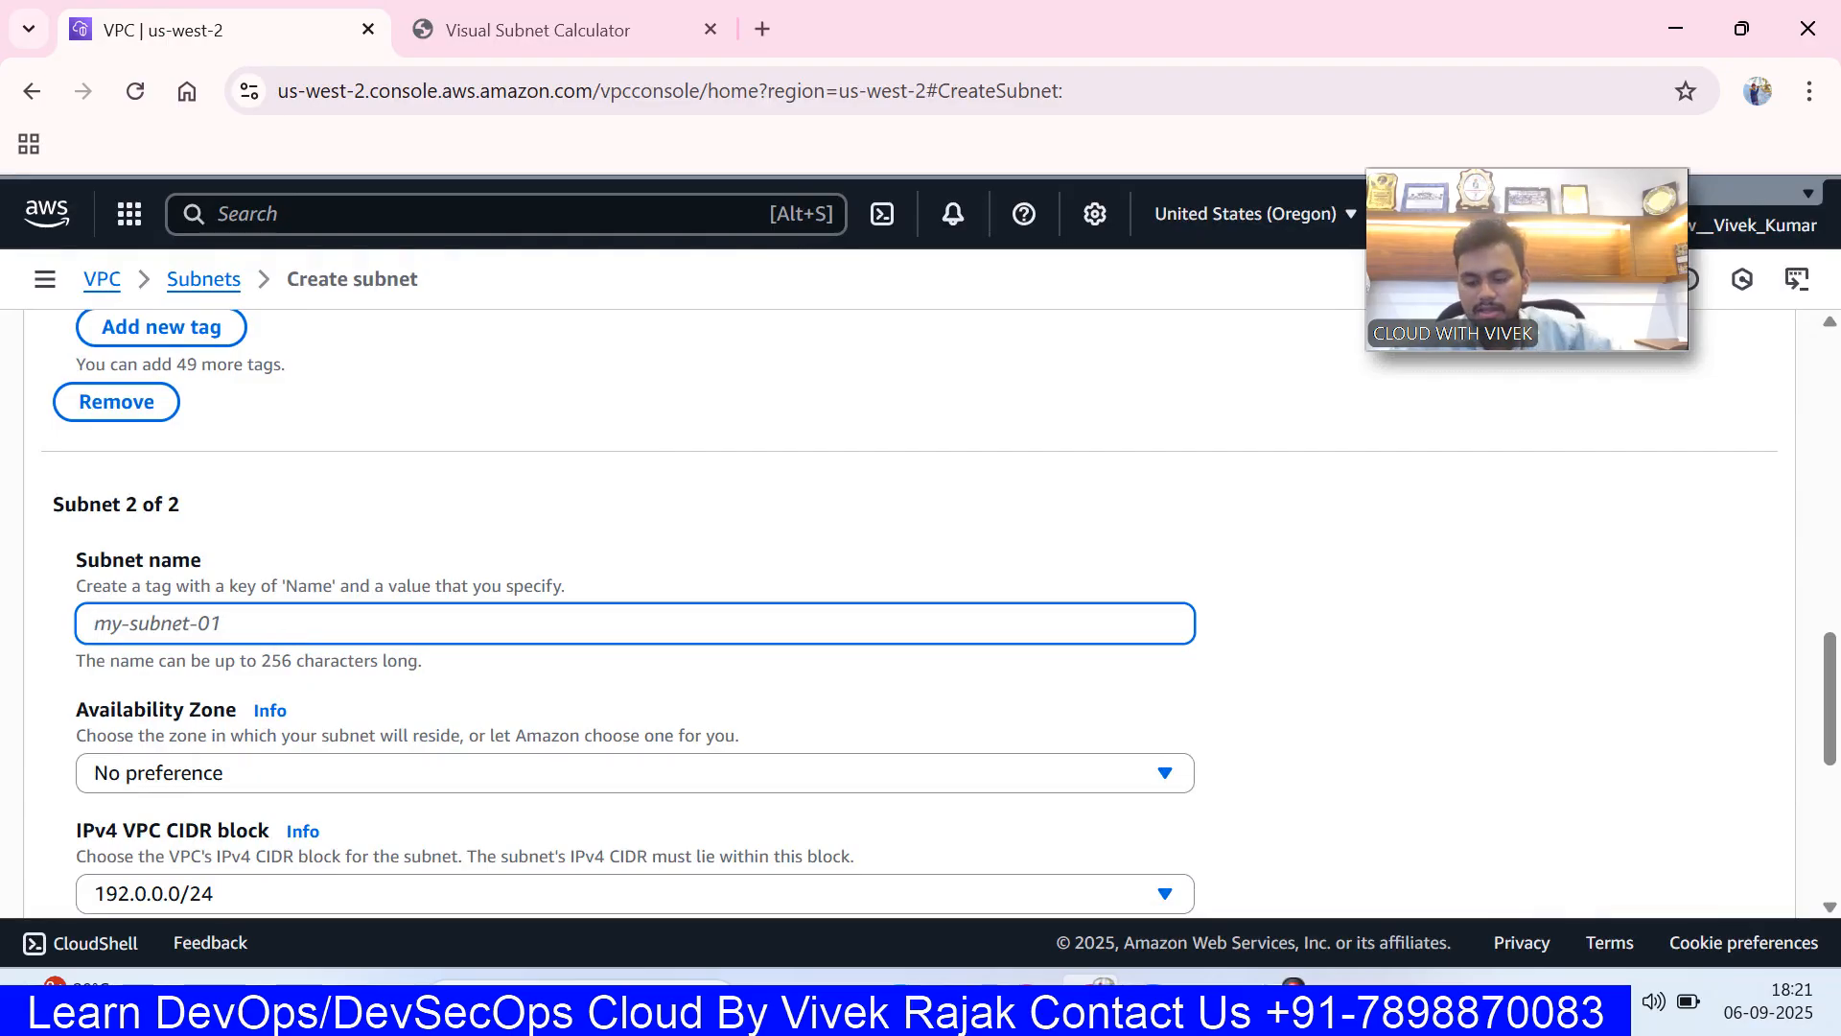
type("pr")
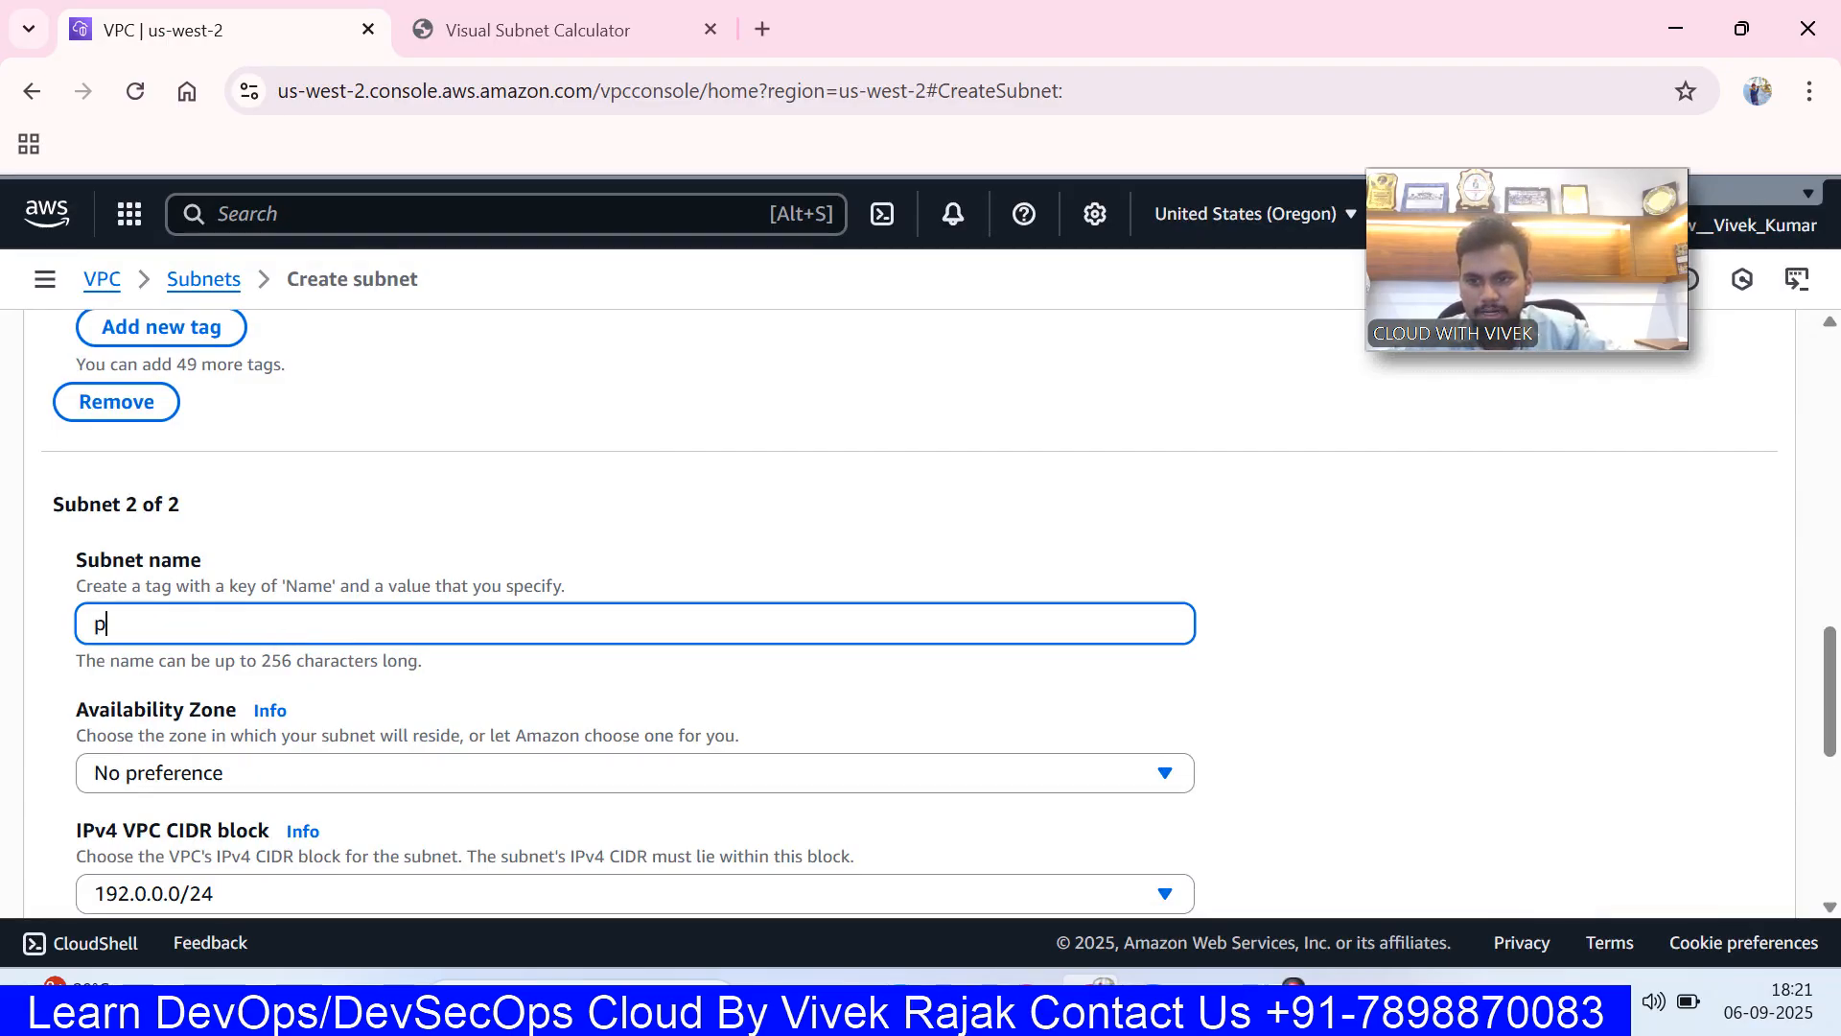
key("BackSpace")
type("P")
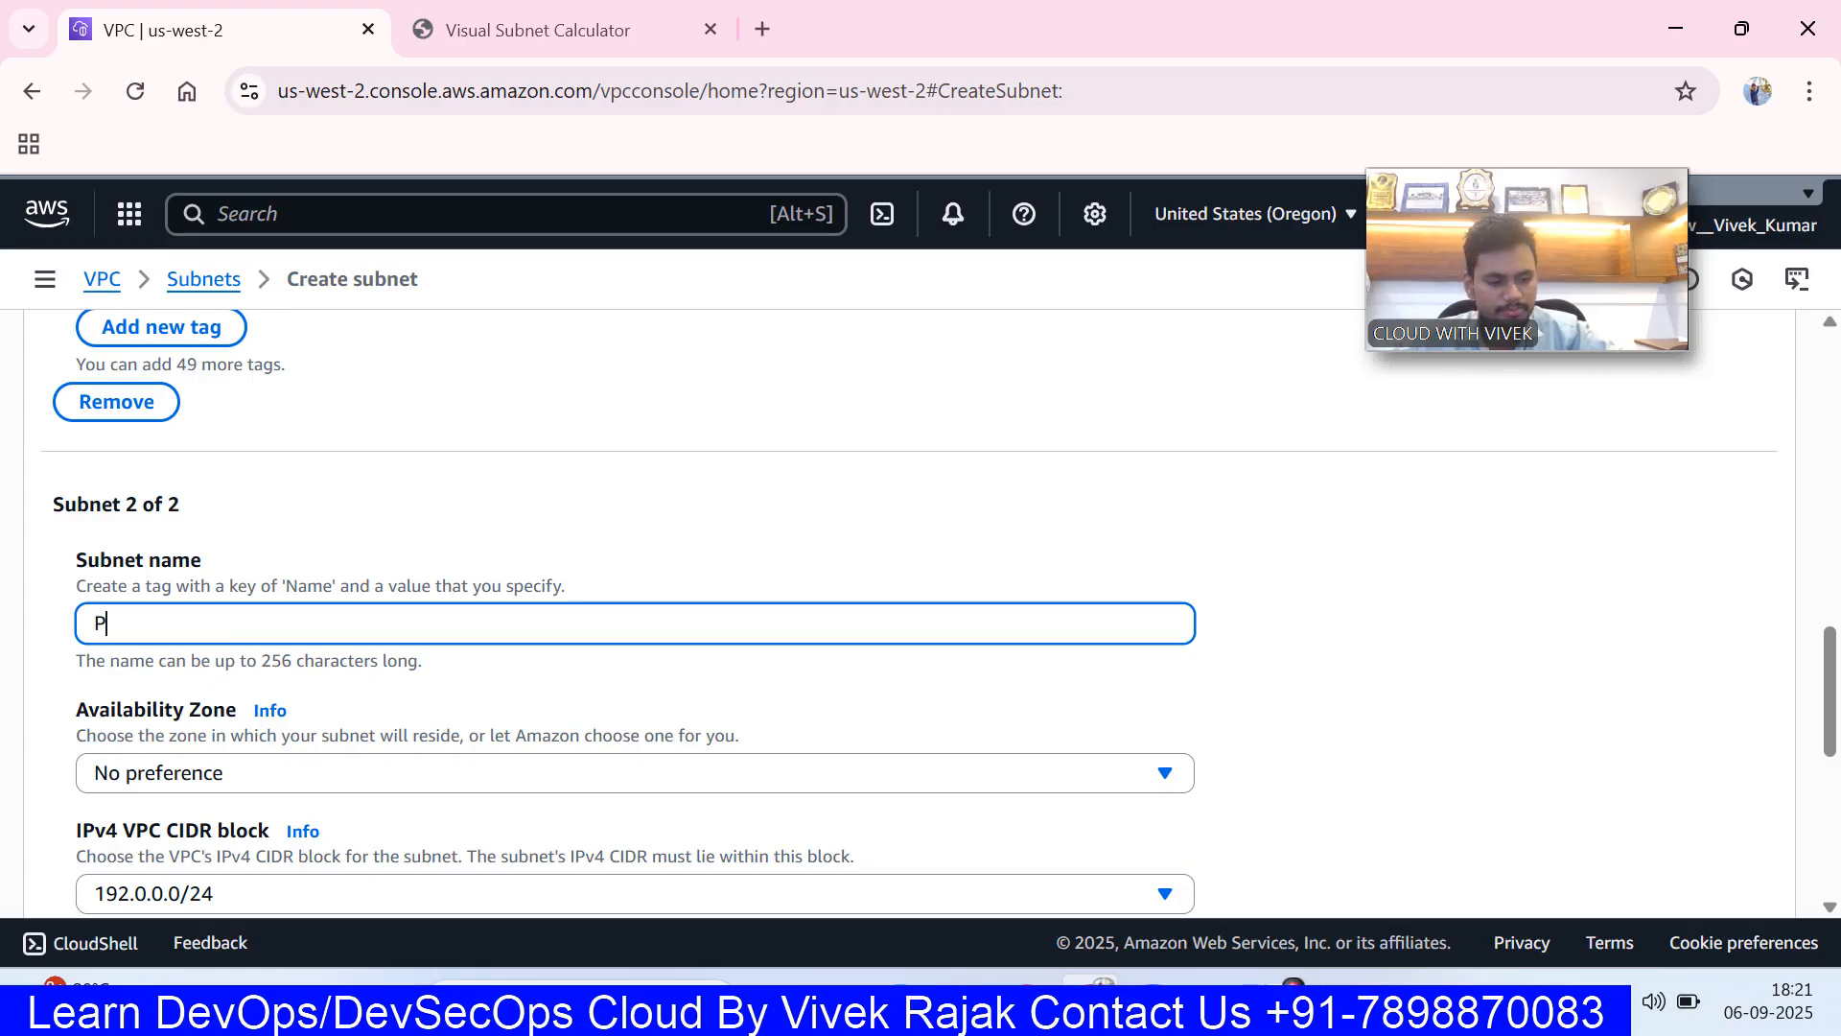
key("BackSpace")
type("P")
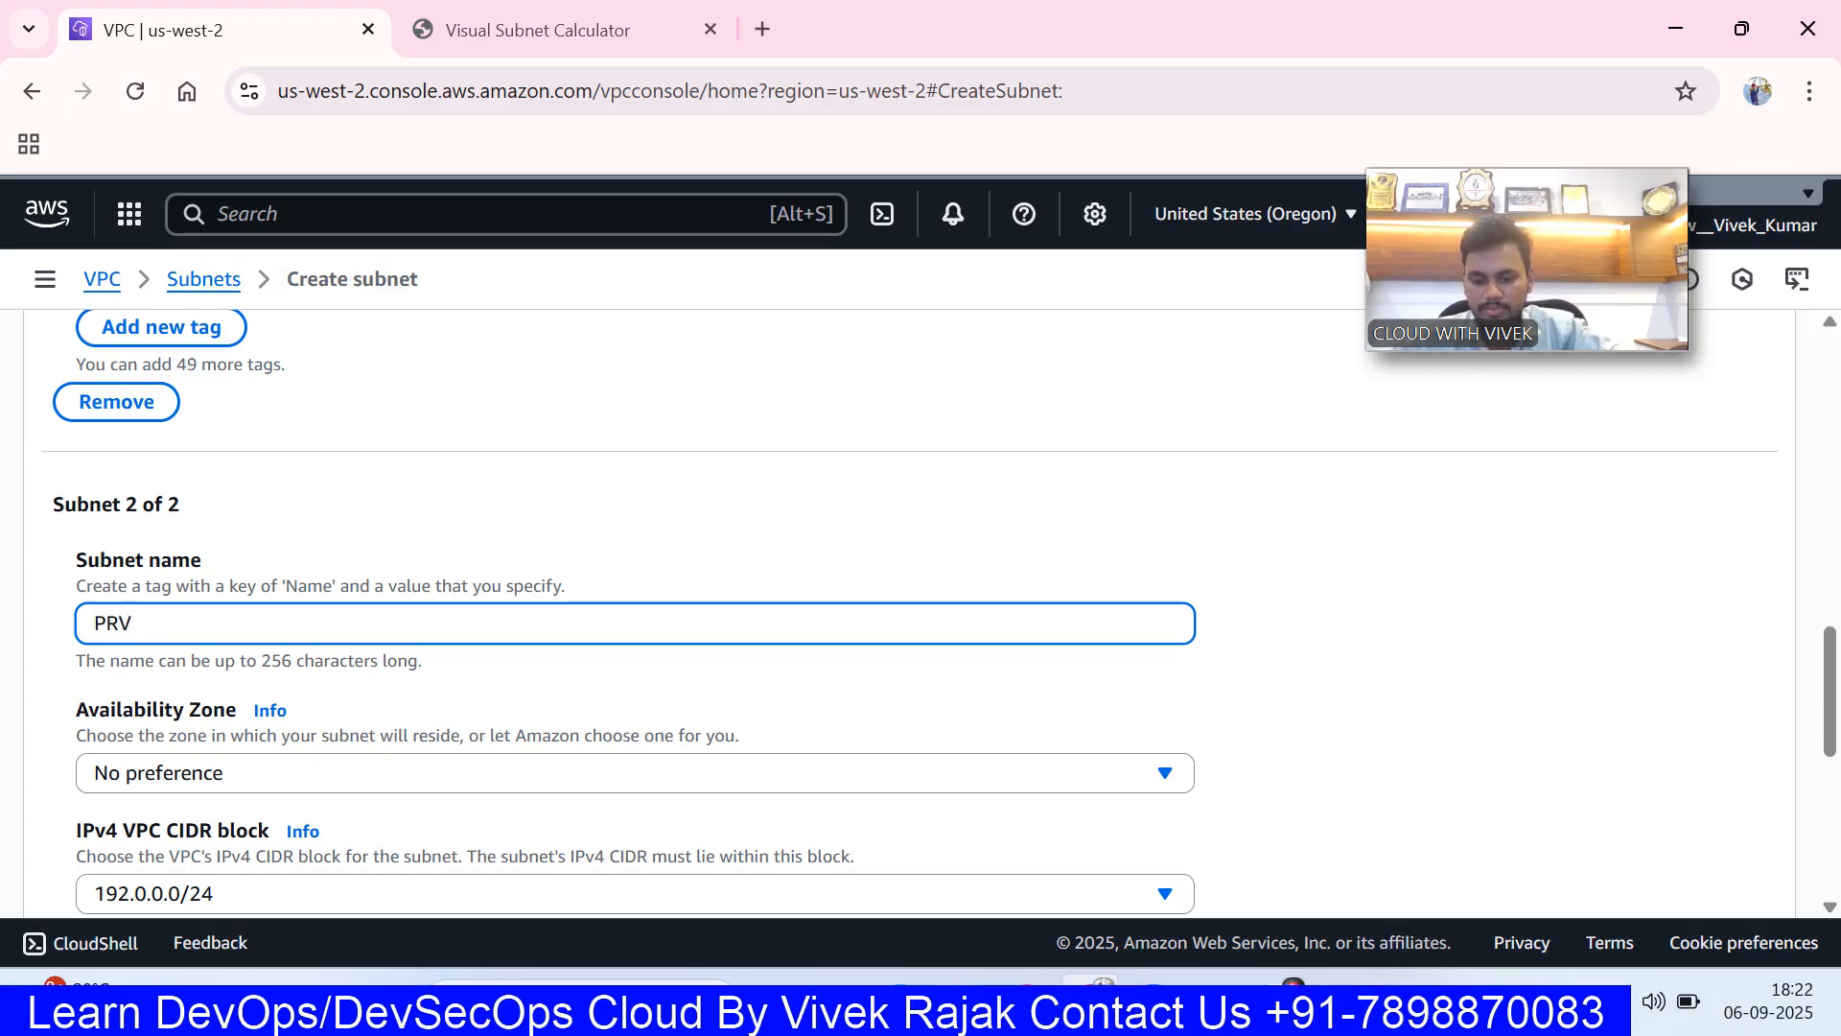
- Set the PRIVATE subnet's IPv4 CIDR block to 192.0.0.128/25, copied from the calculator, and create both subnets
scroll(312, 662, "down", 5)
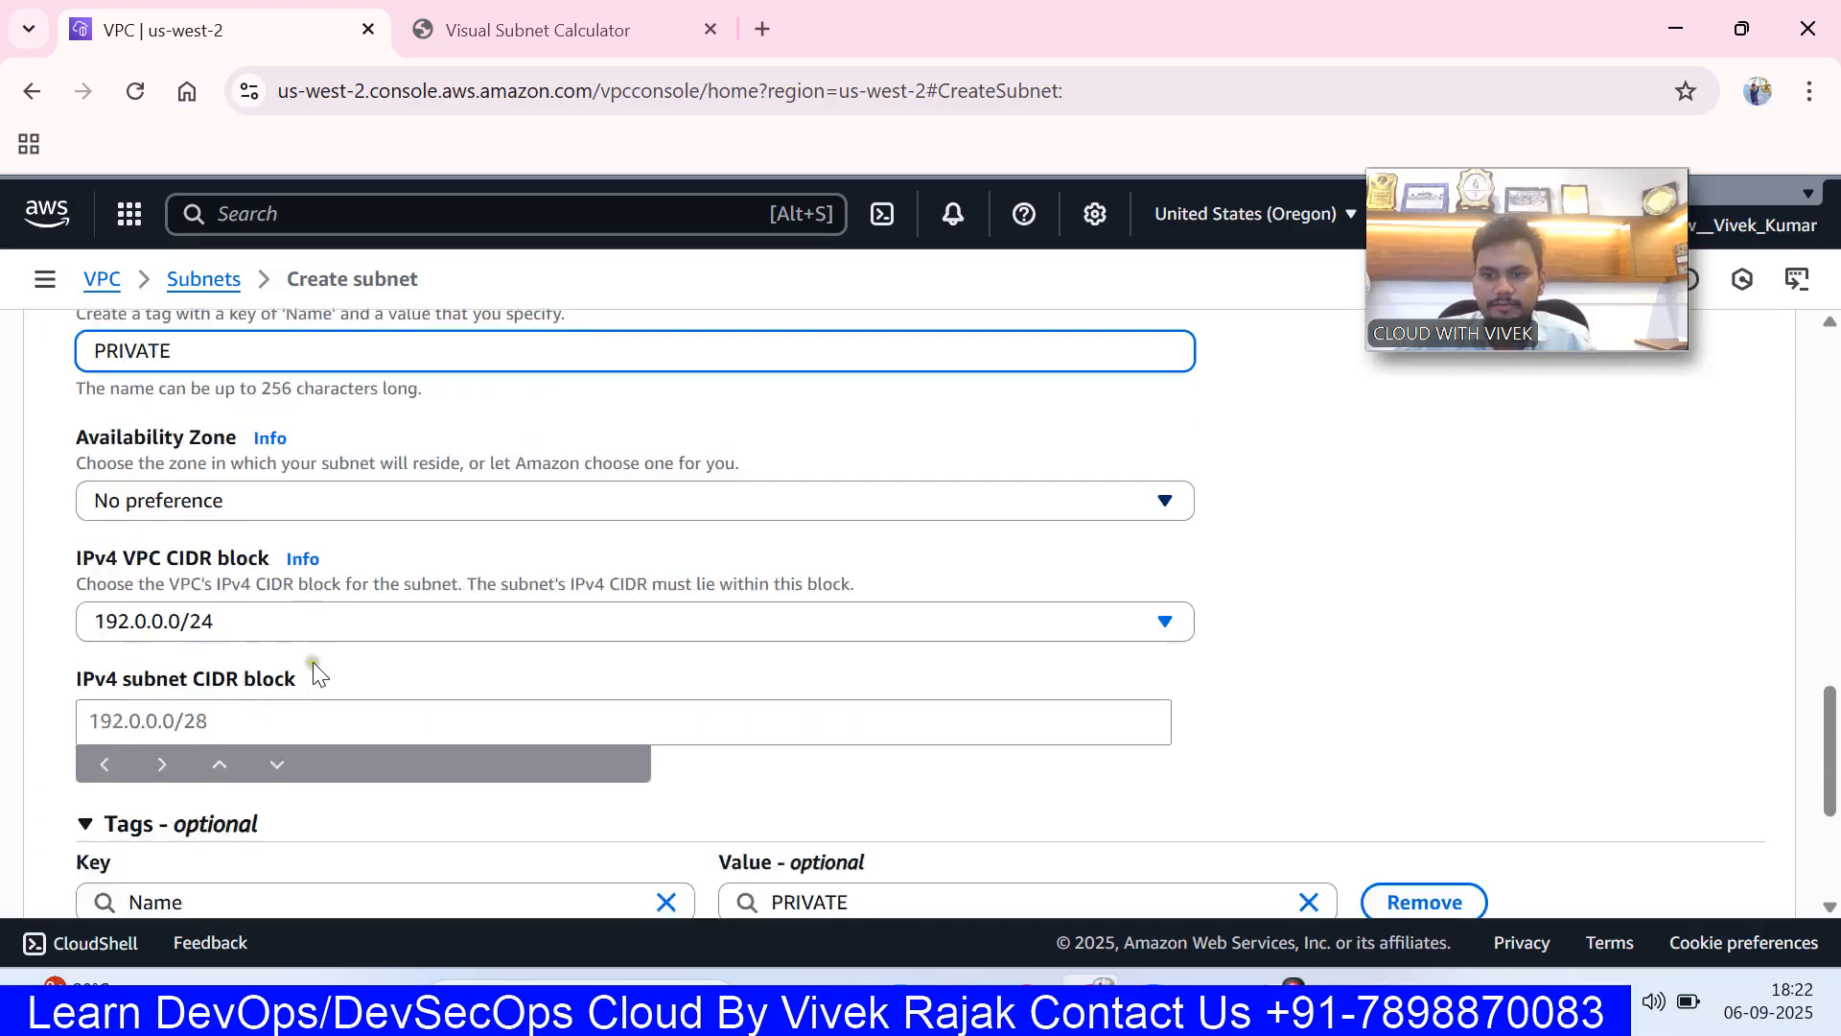
left_click(292, 566)
left_click(535, 37)
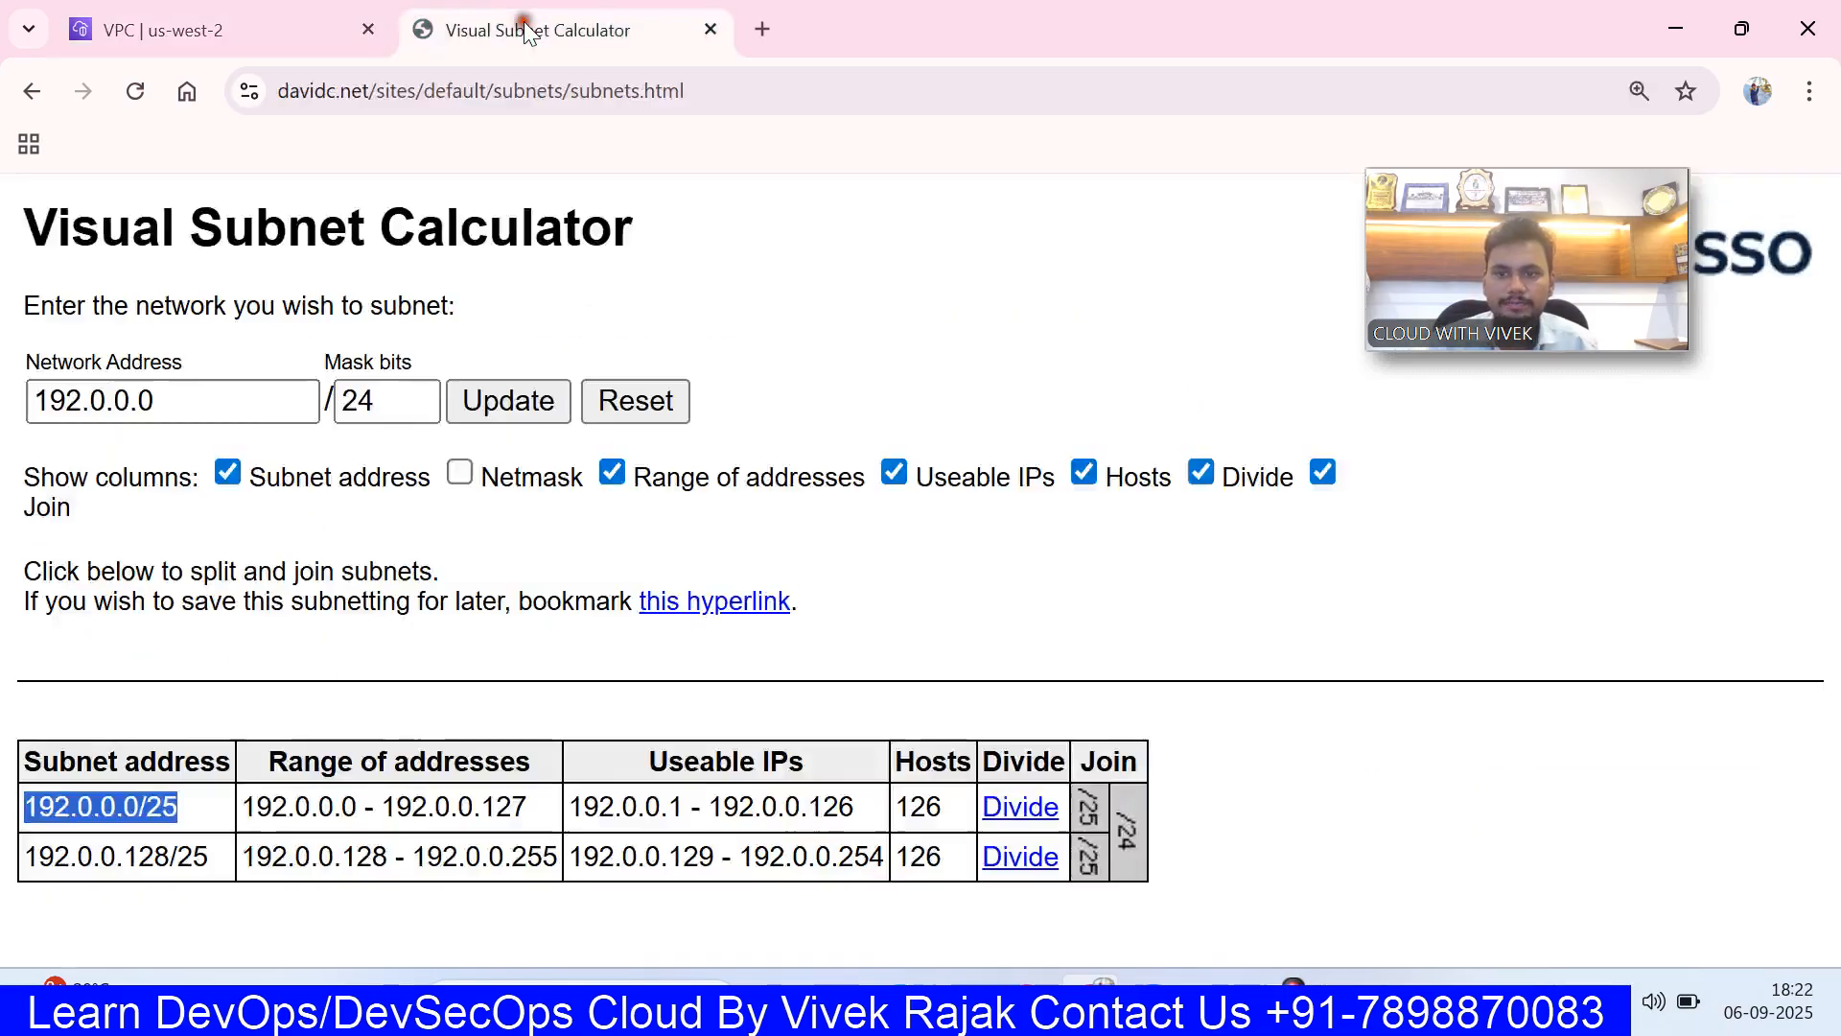
left_click_drag(29, 858, 208, 851)
key("ctrl+c")
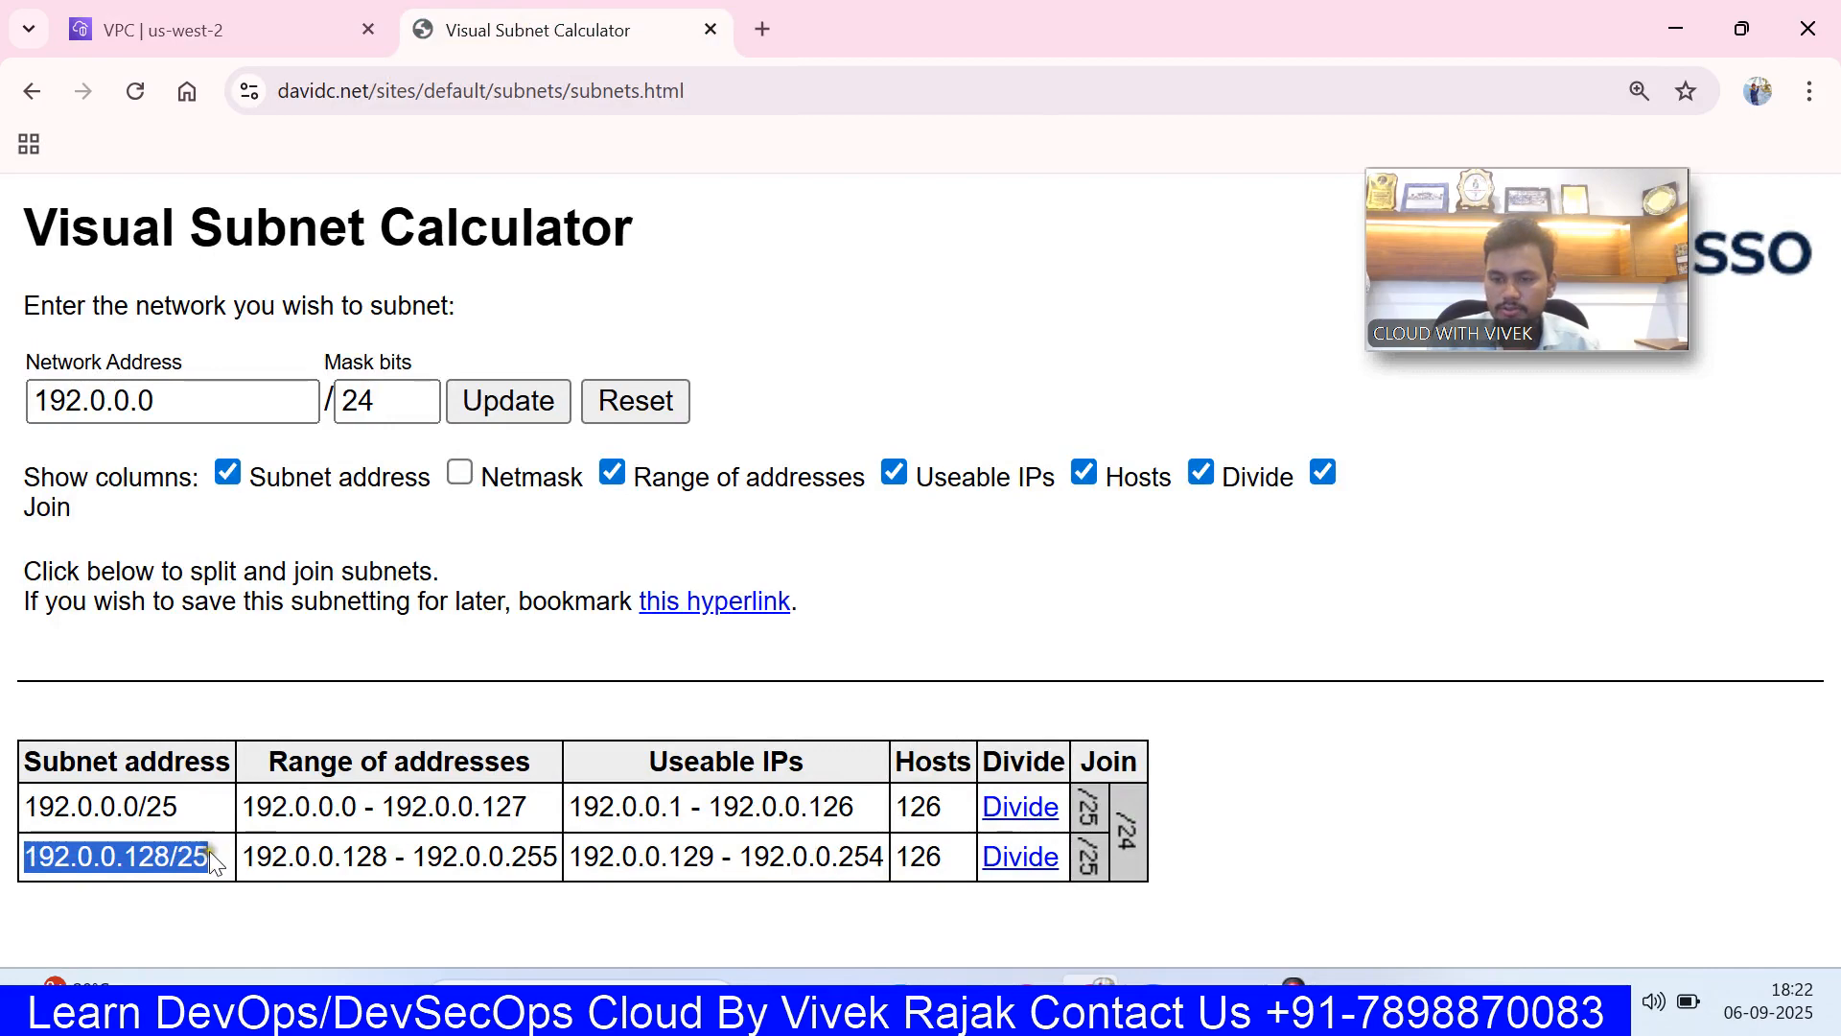
left_click(199, 37)
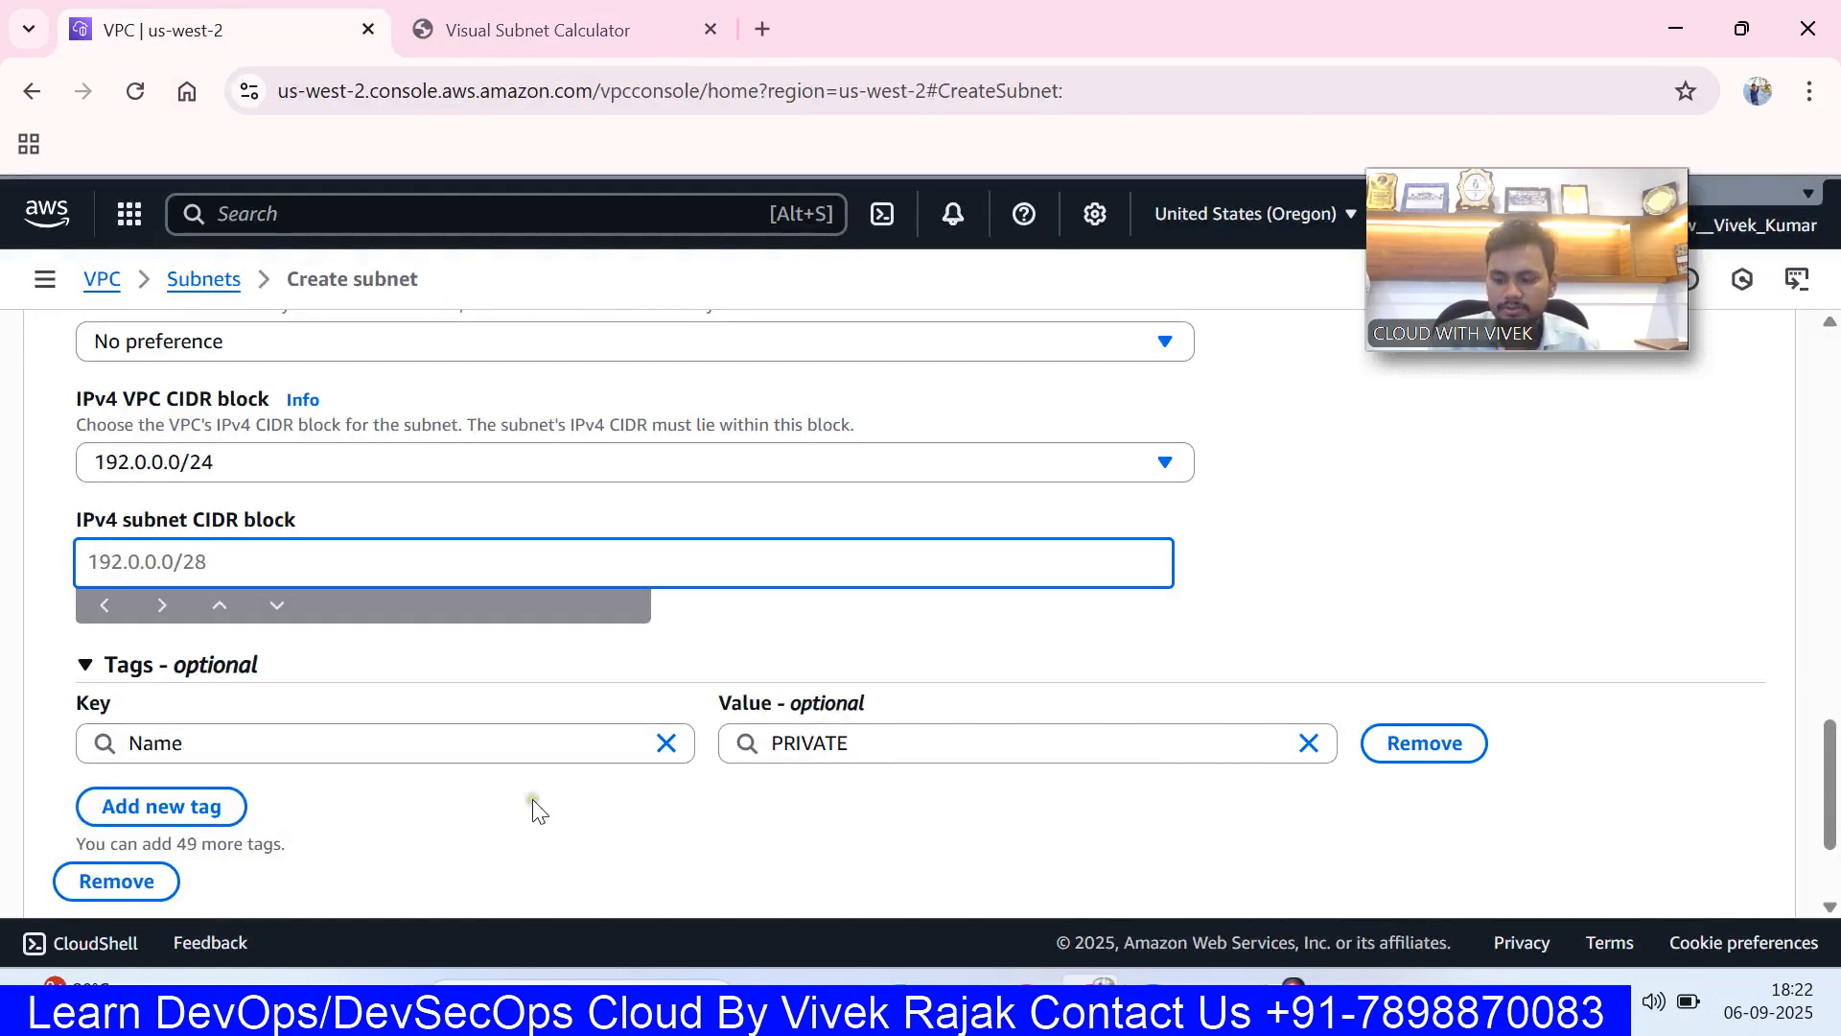
key("ctrl+v")
scroll(588, 814, "down", 3)
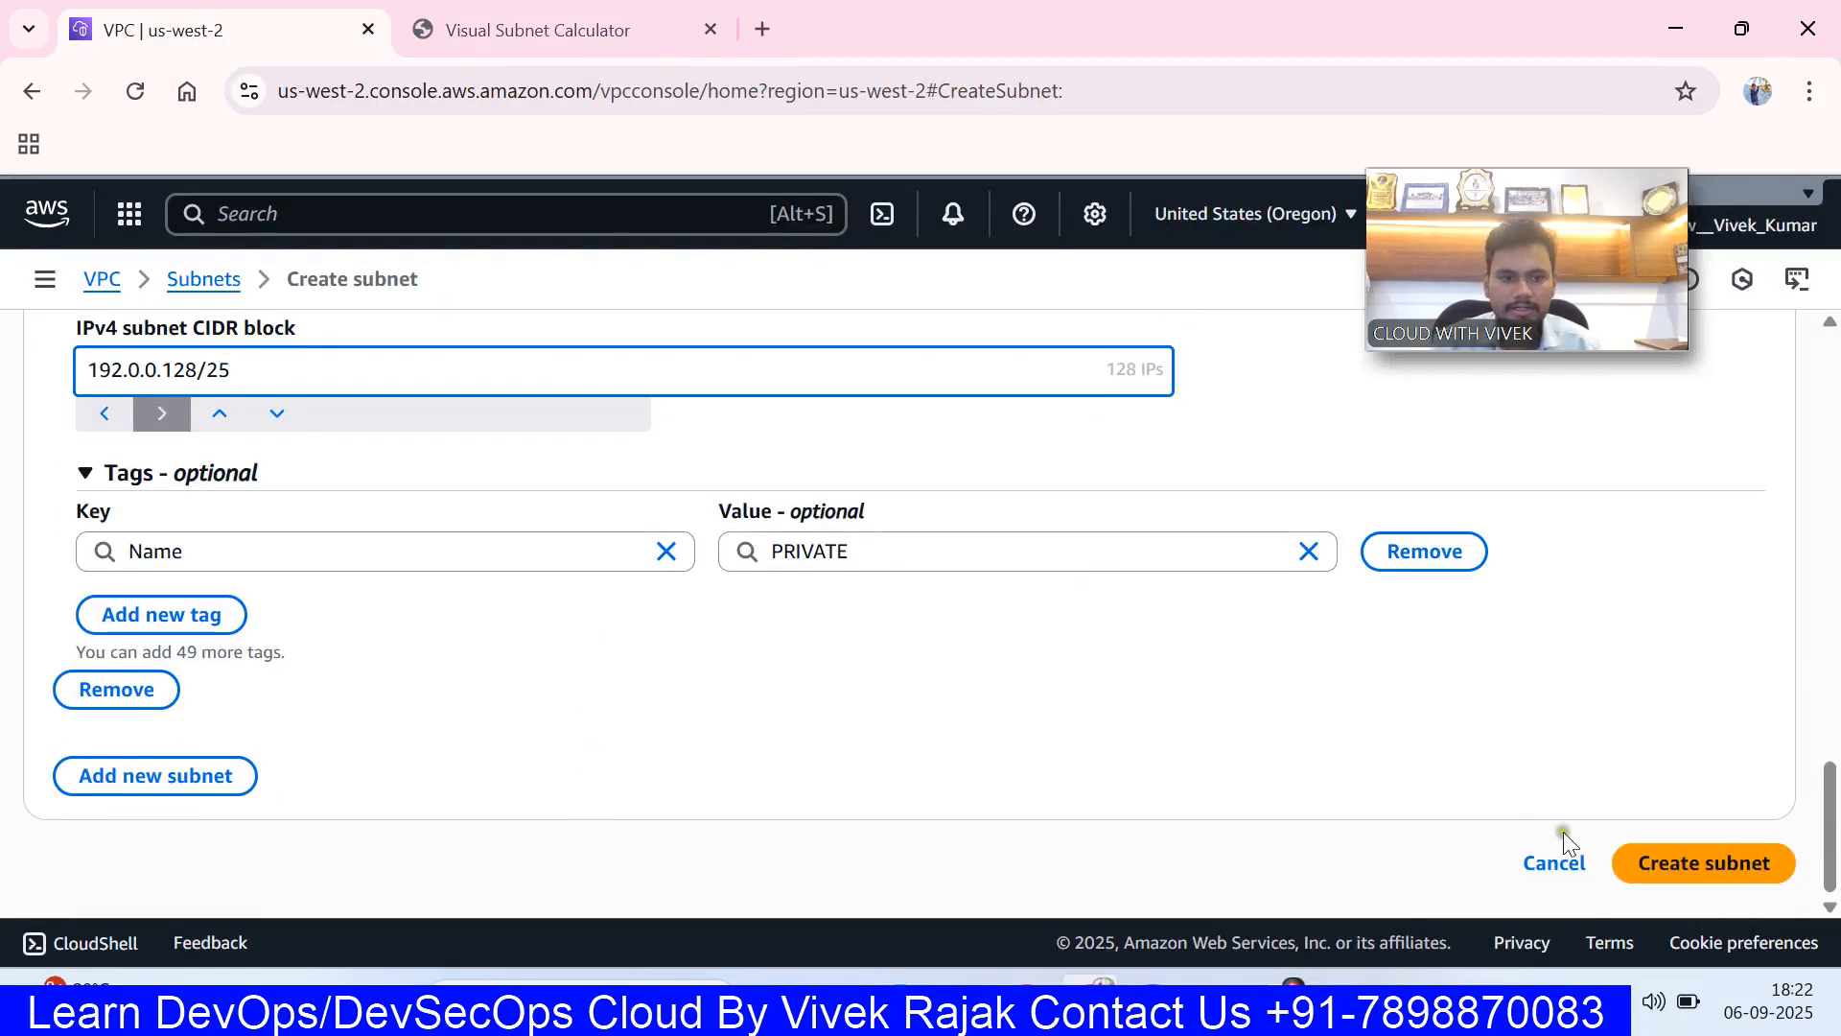
left_click(1701, 870)
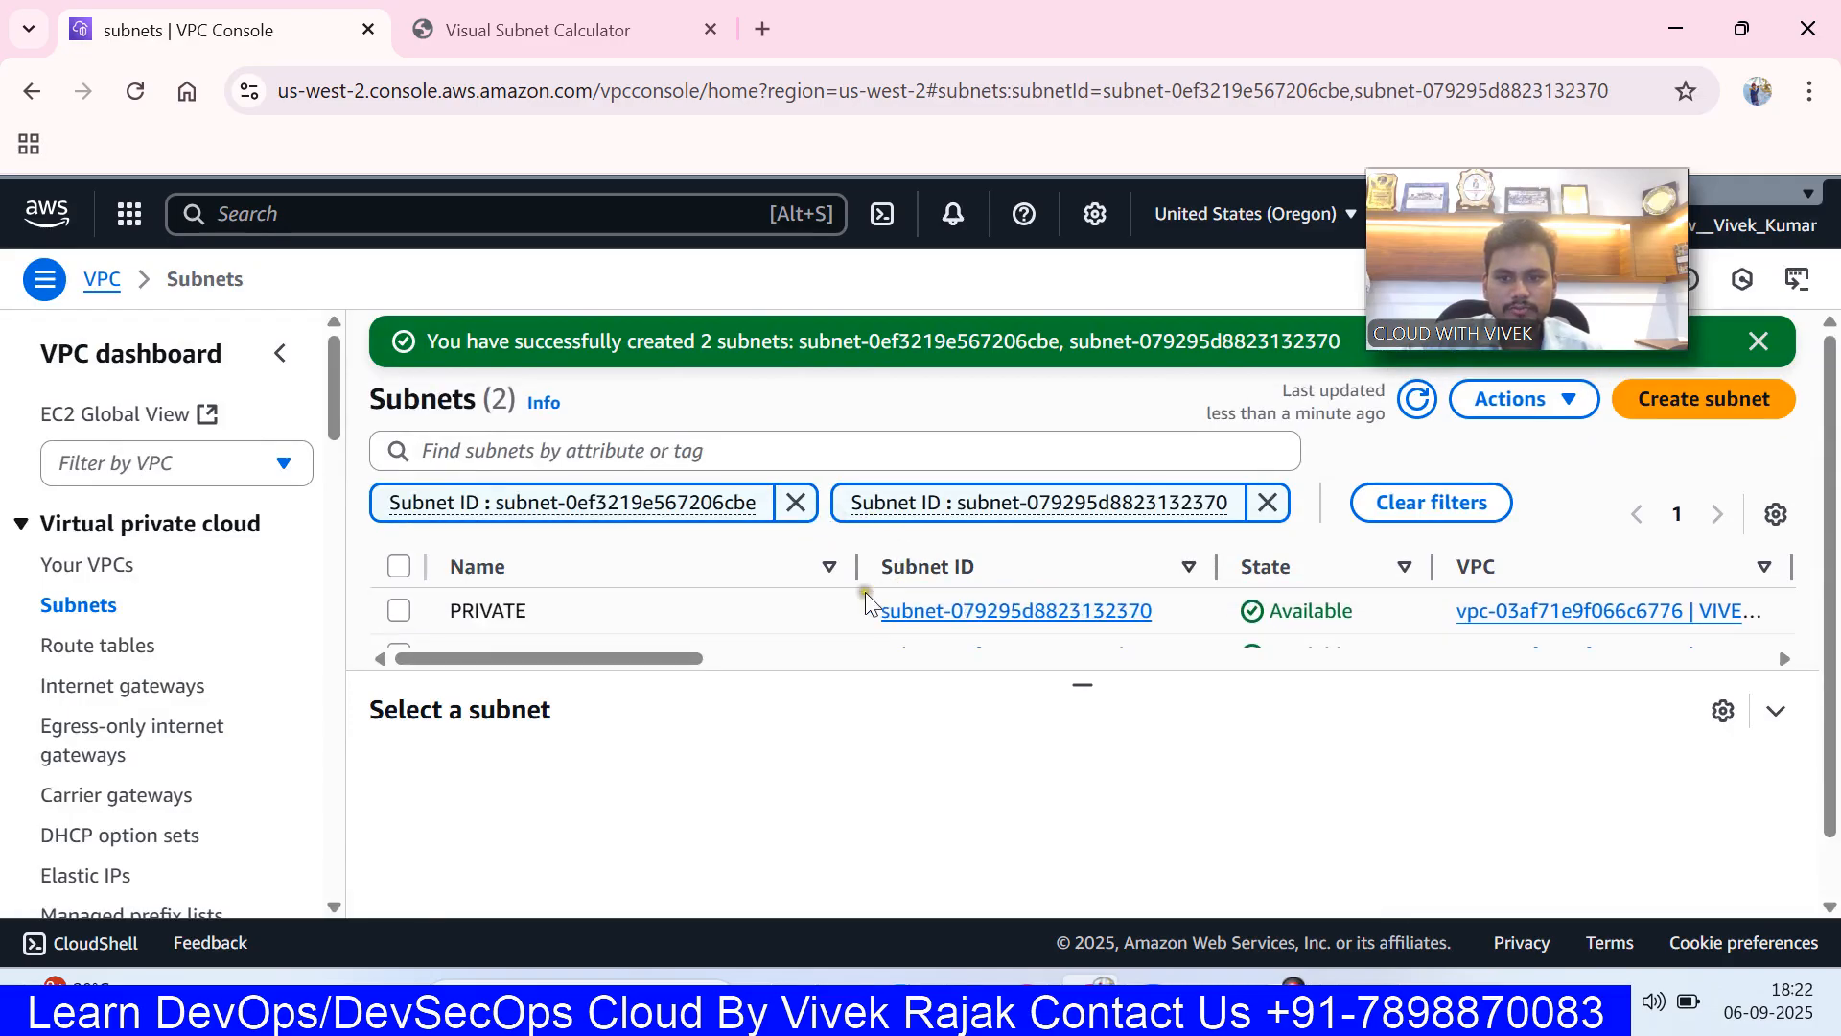
- Refresh the route table list and examine the custom VPC's main route table, including its routes and subnet associations
left_click(94, 645)
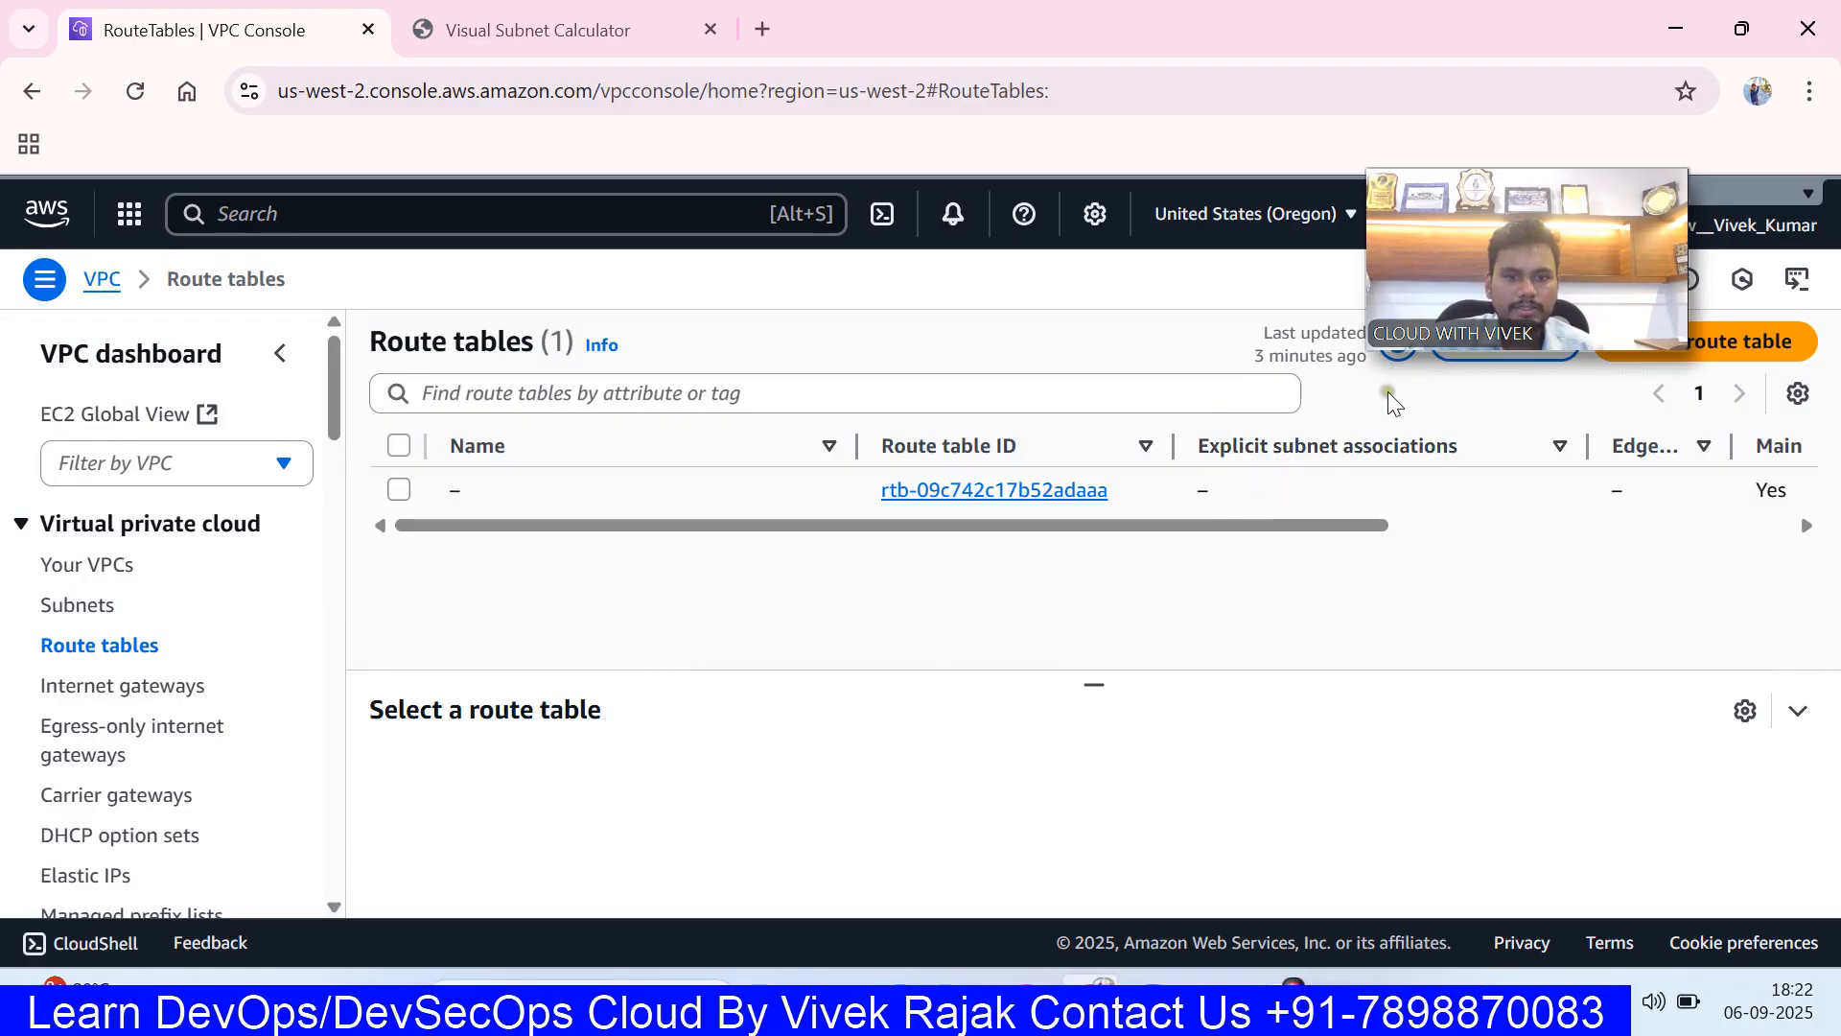
left_click(1400, 364)
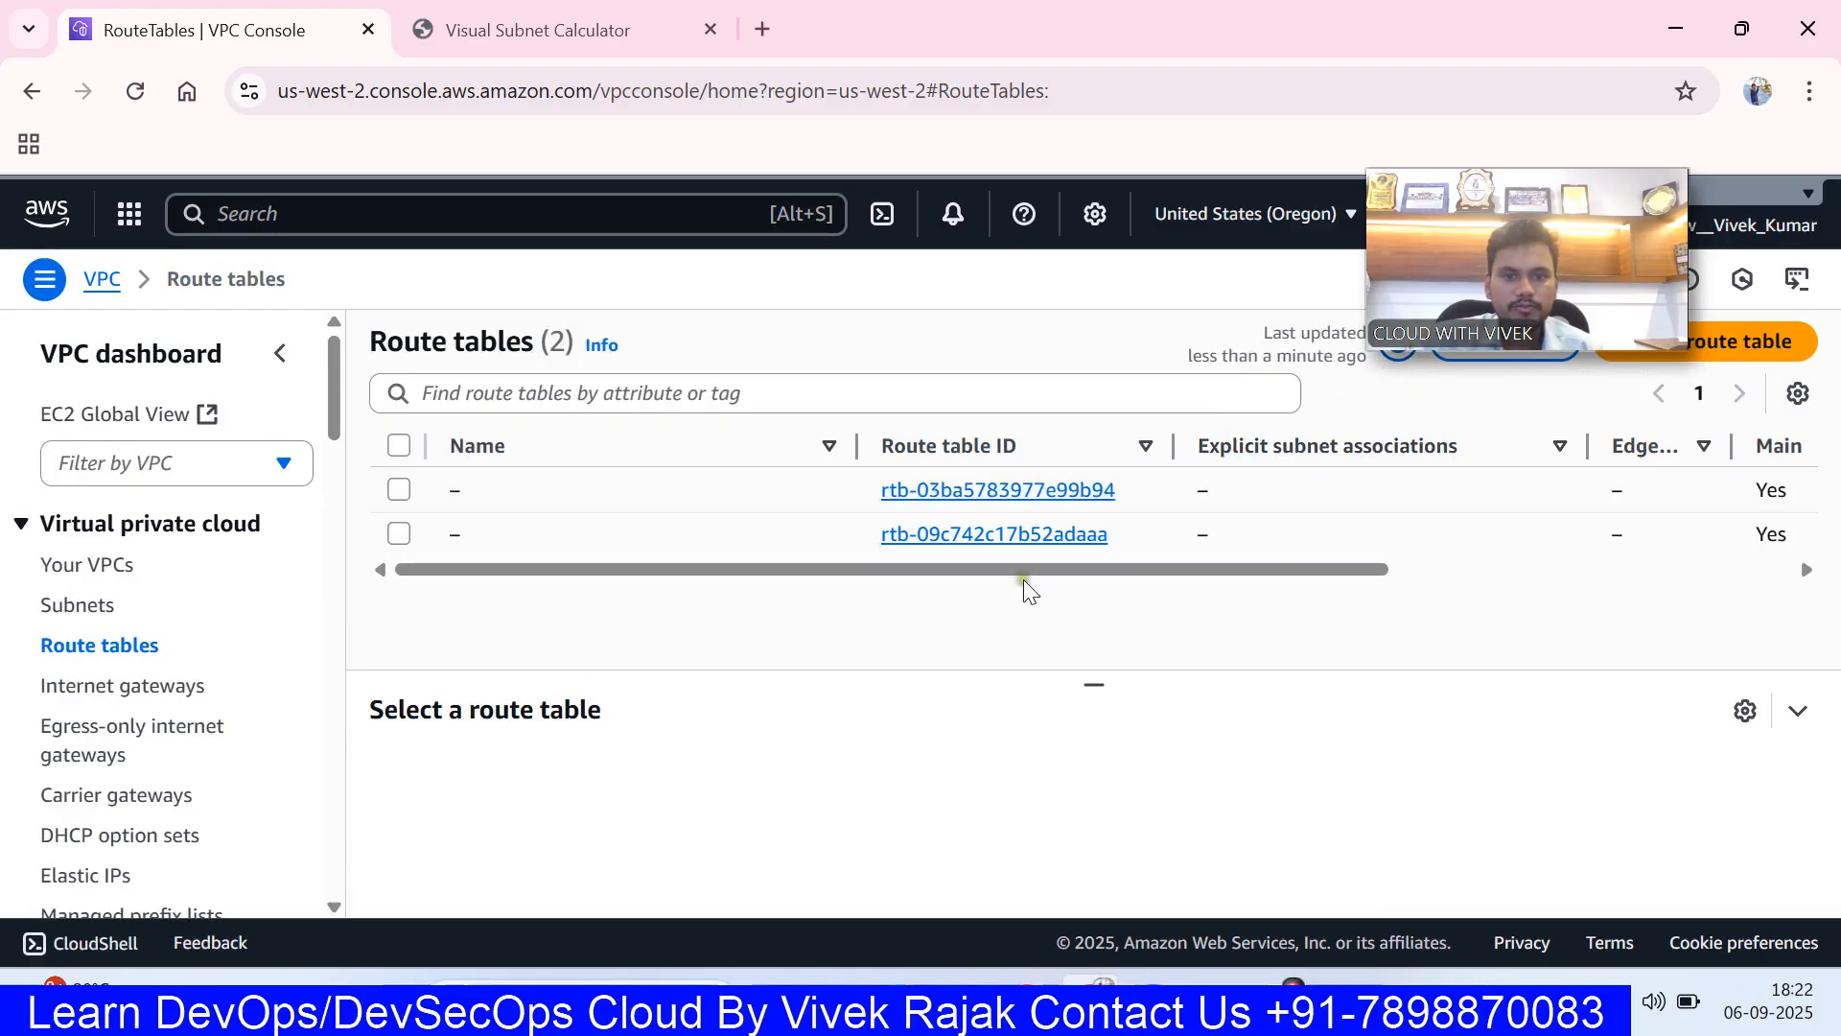
left_click_drag(1024, 578, 1357, 583)
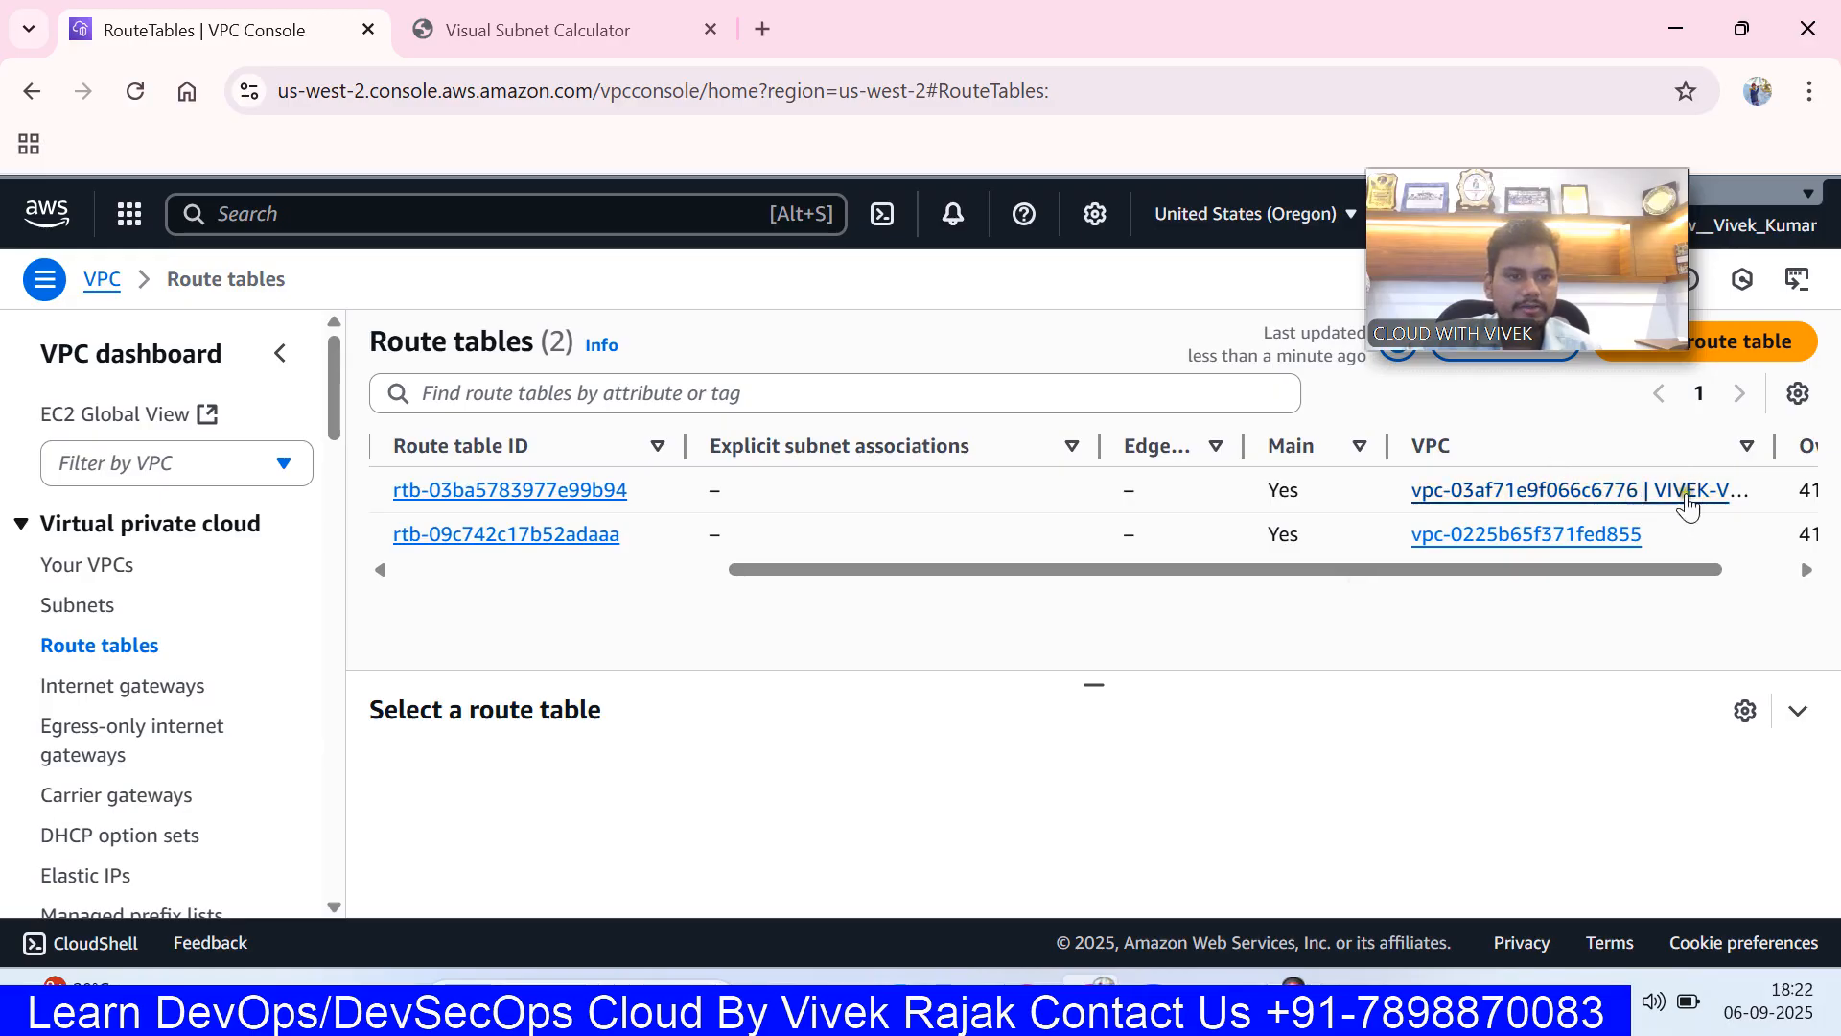
left_click_drag(1535, 572, 1014, 580)
left_click(980, 491)
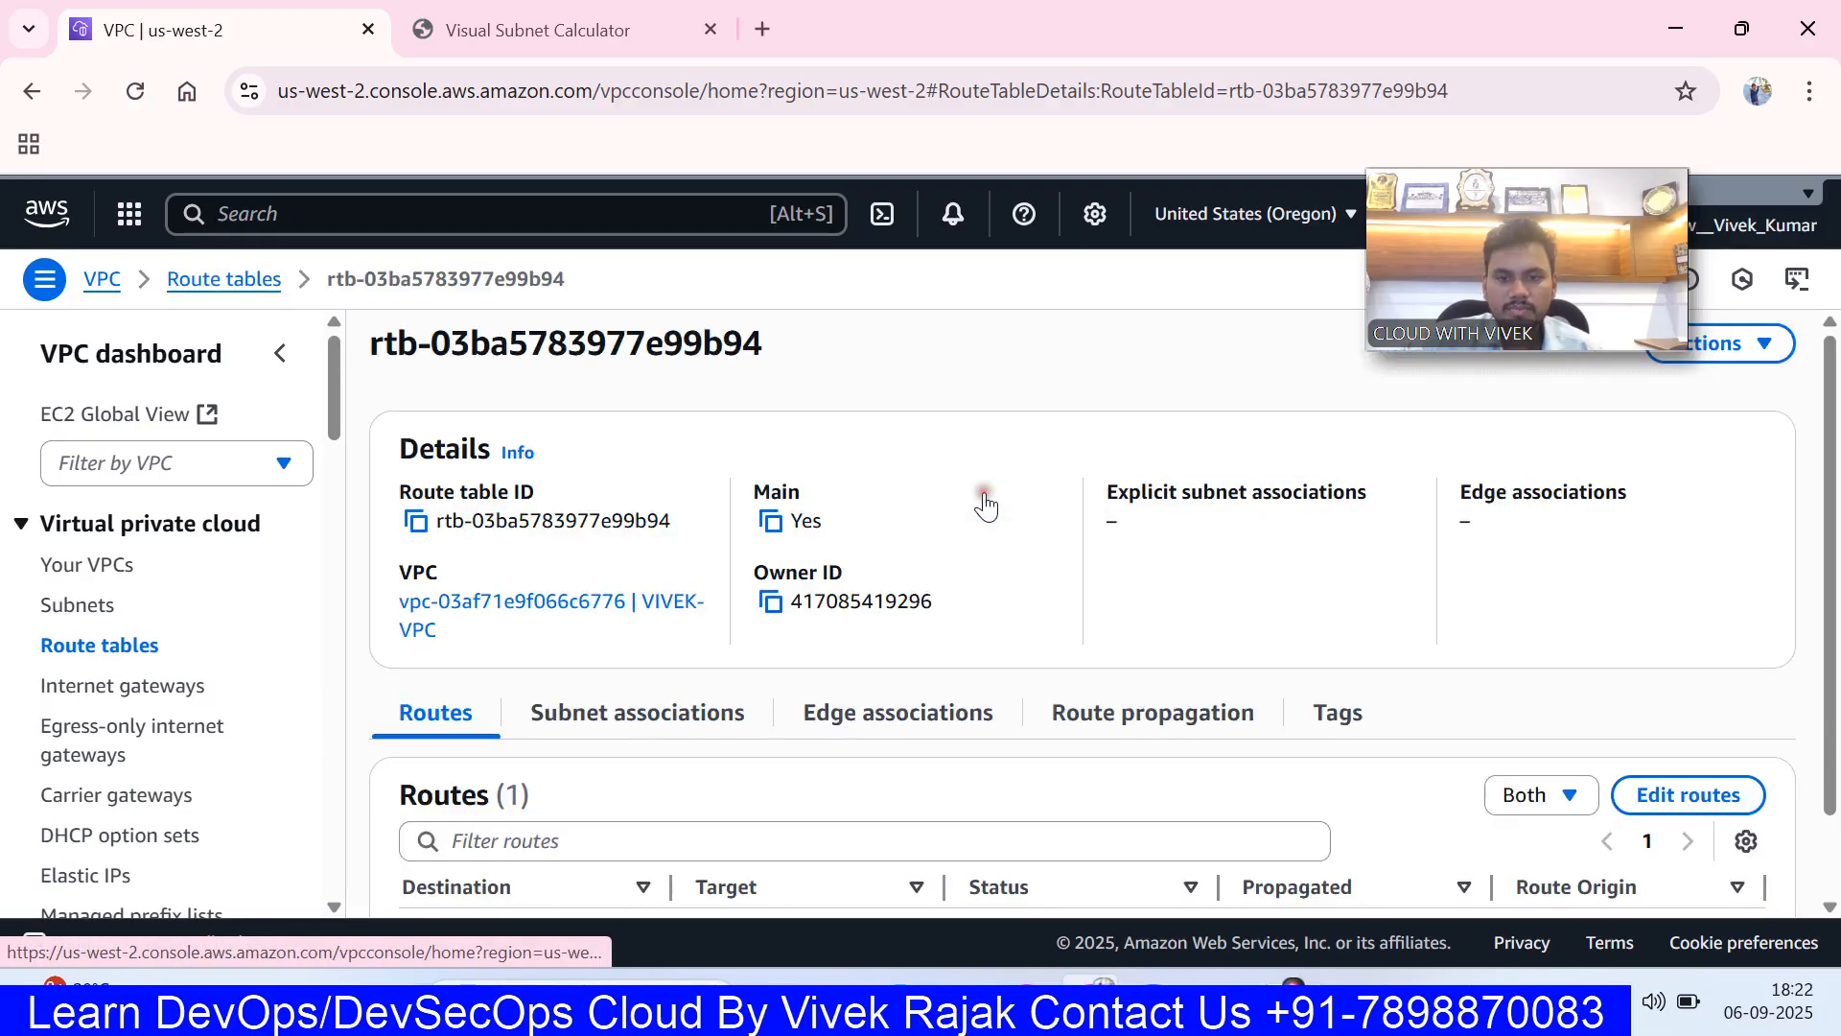
scroll(757, 600, "down", 1)
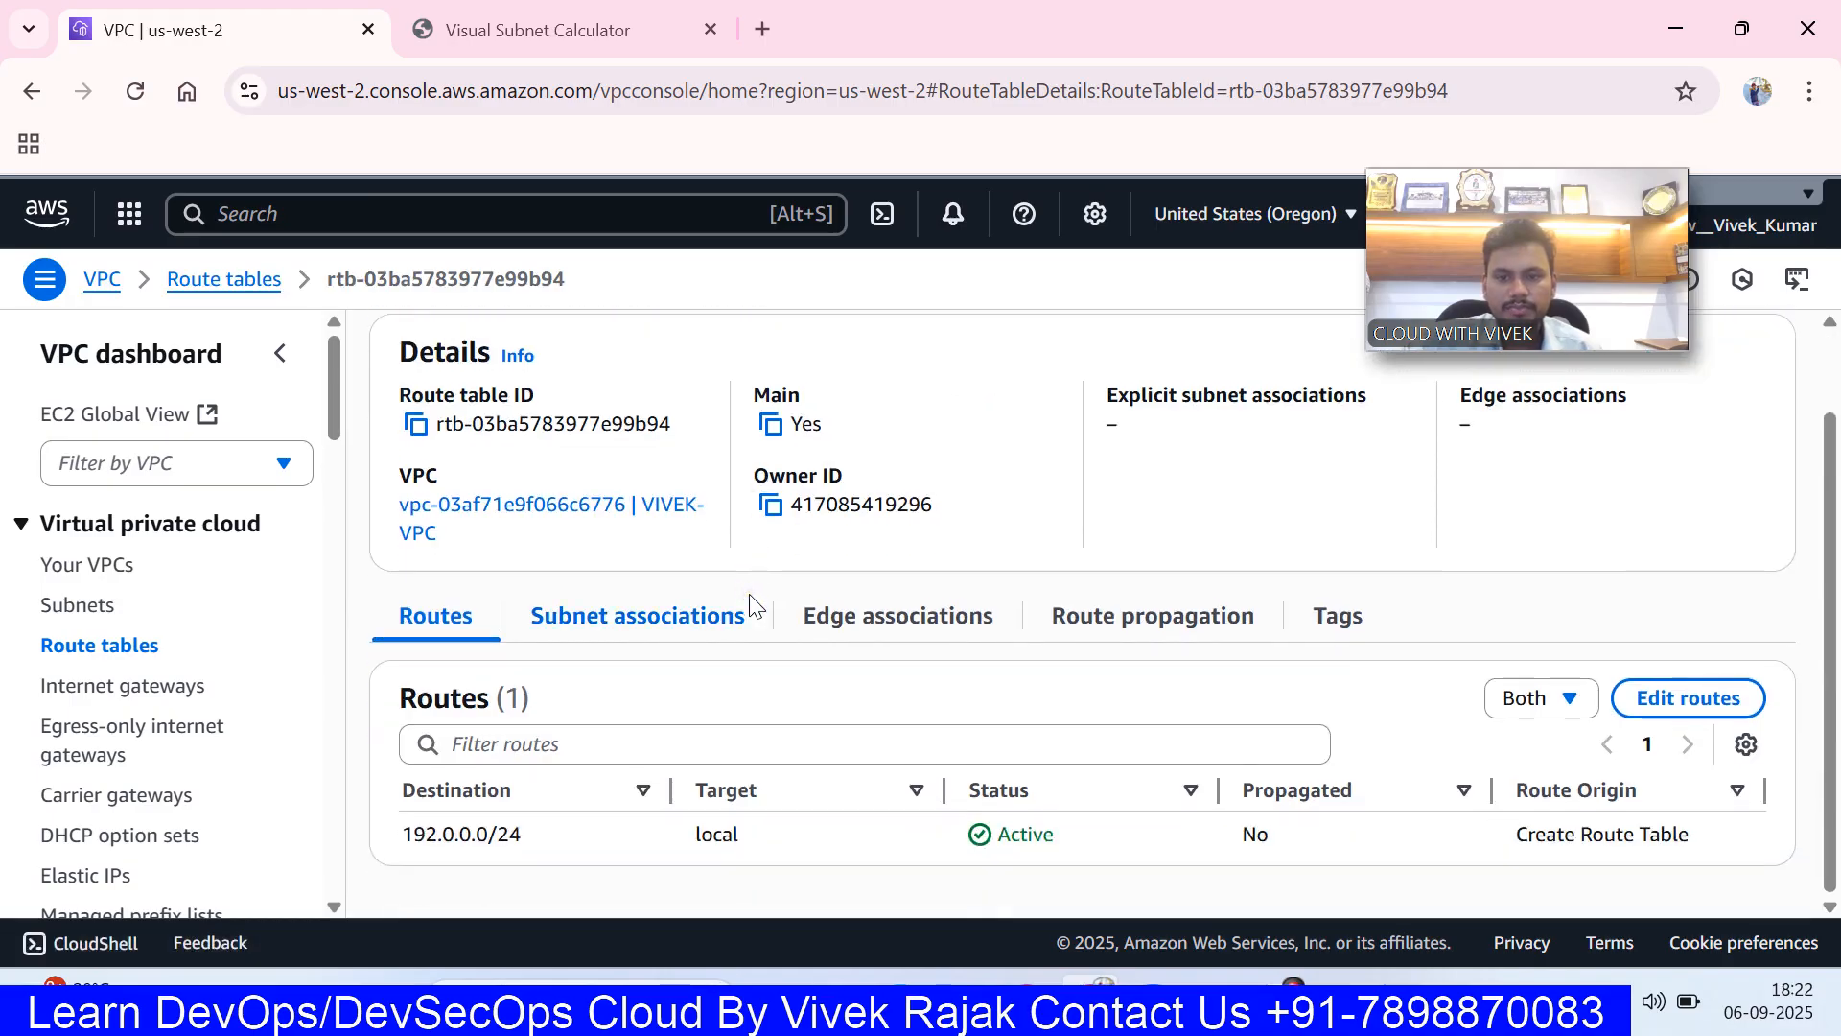
left_click(641, 635)
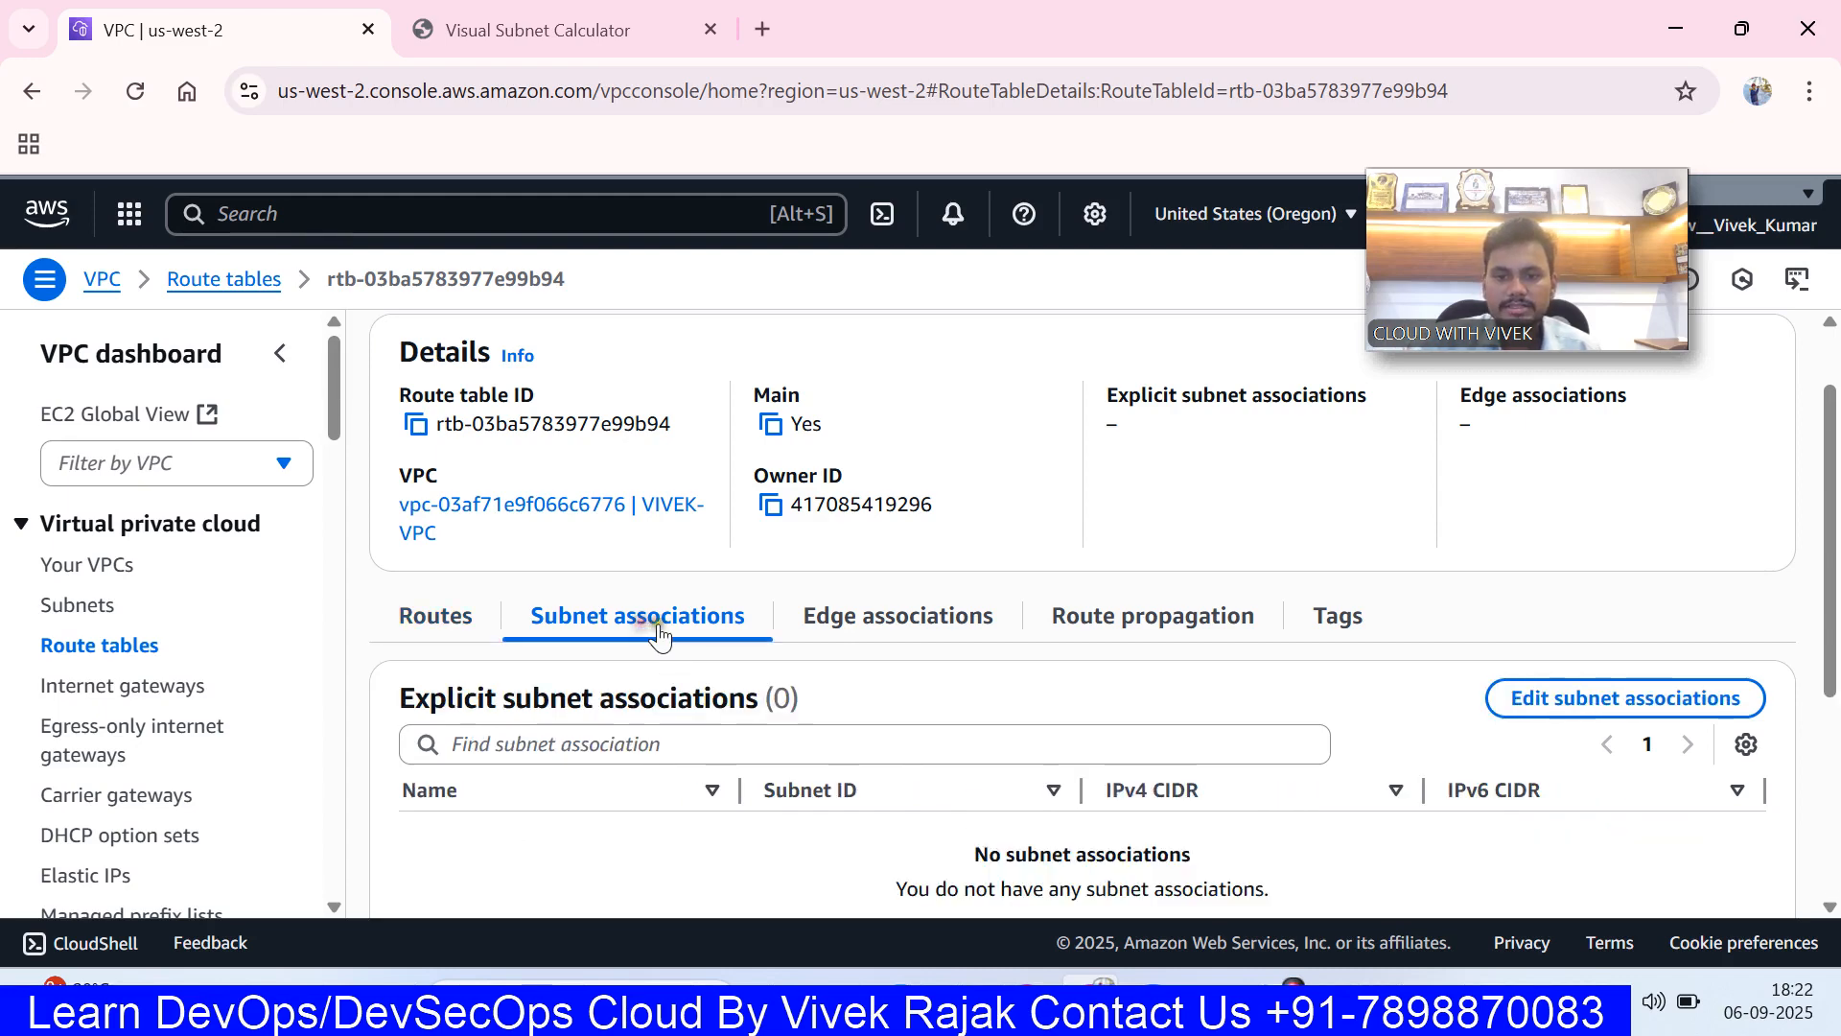
scroll(658, 637, "down", 4)
scroll(657, 637, "up", 5)
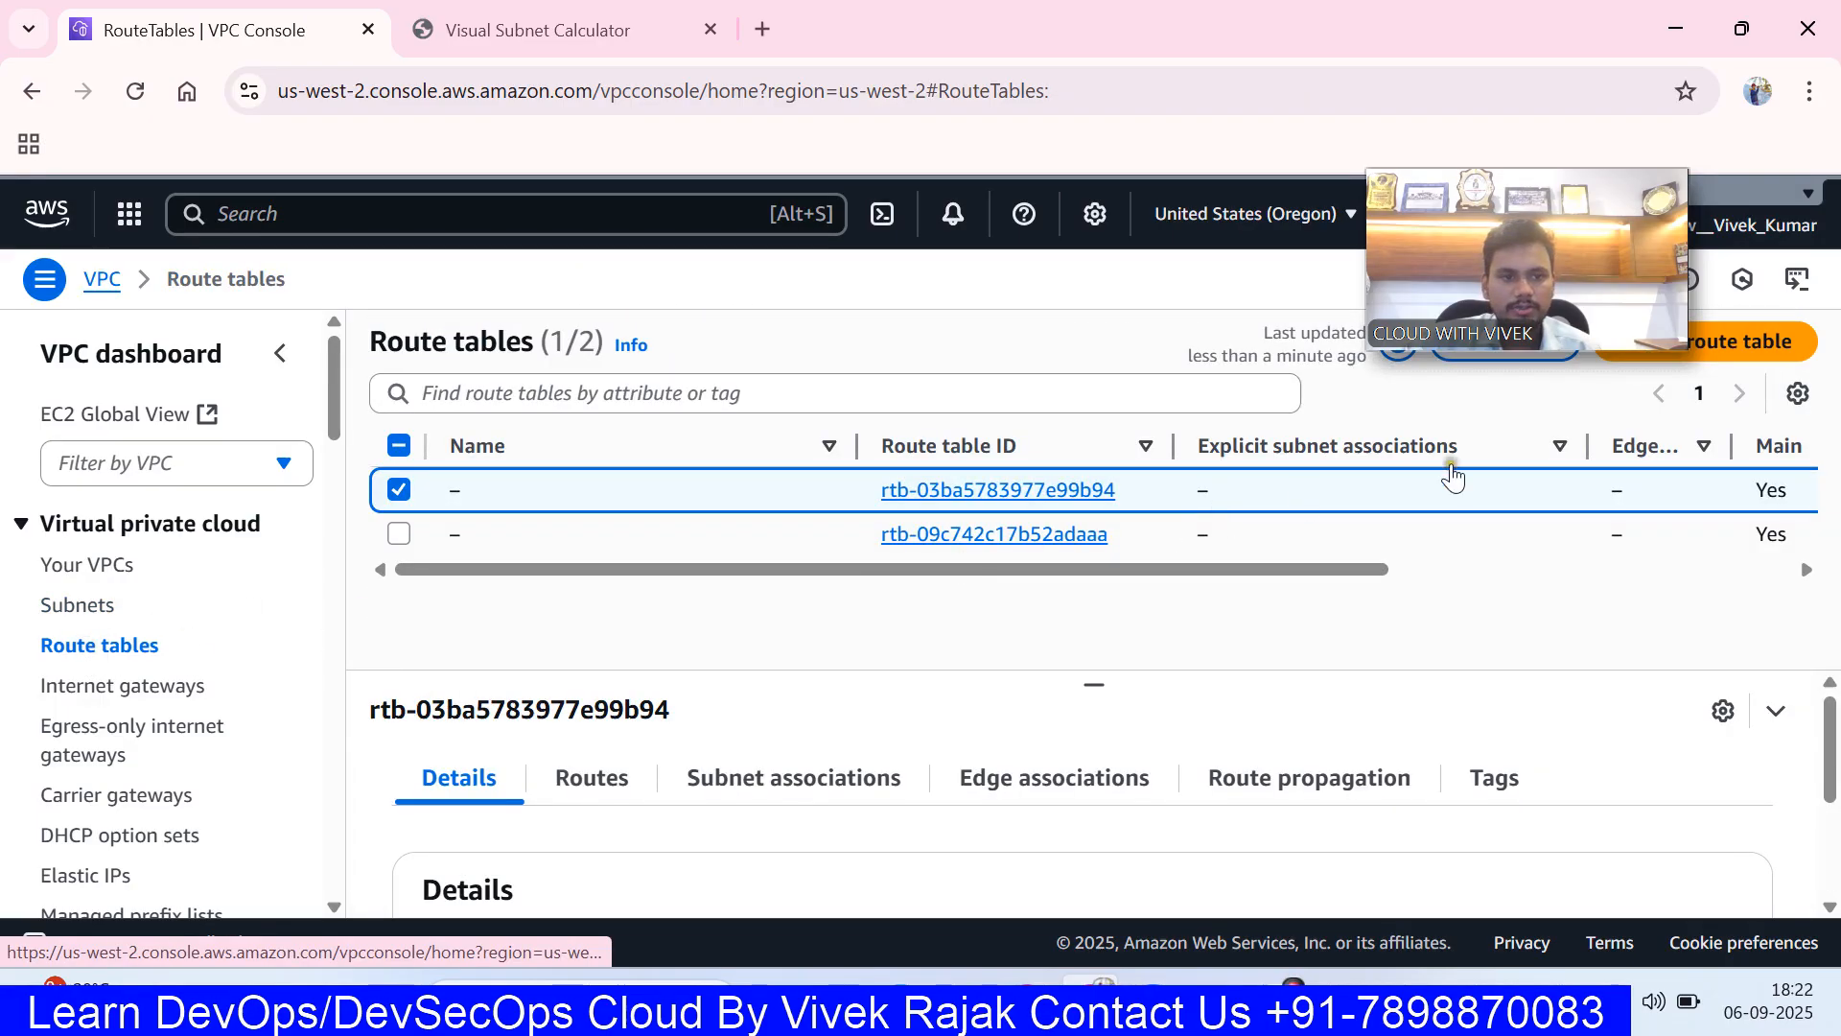
- Create a route table named MY-RT in the custom, non-default VPC
left_click(405, 487)
left_click(1774, 343)
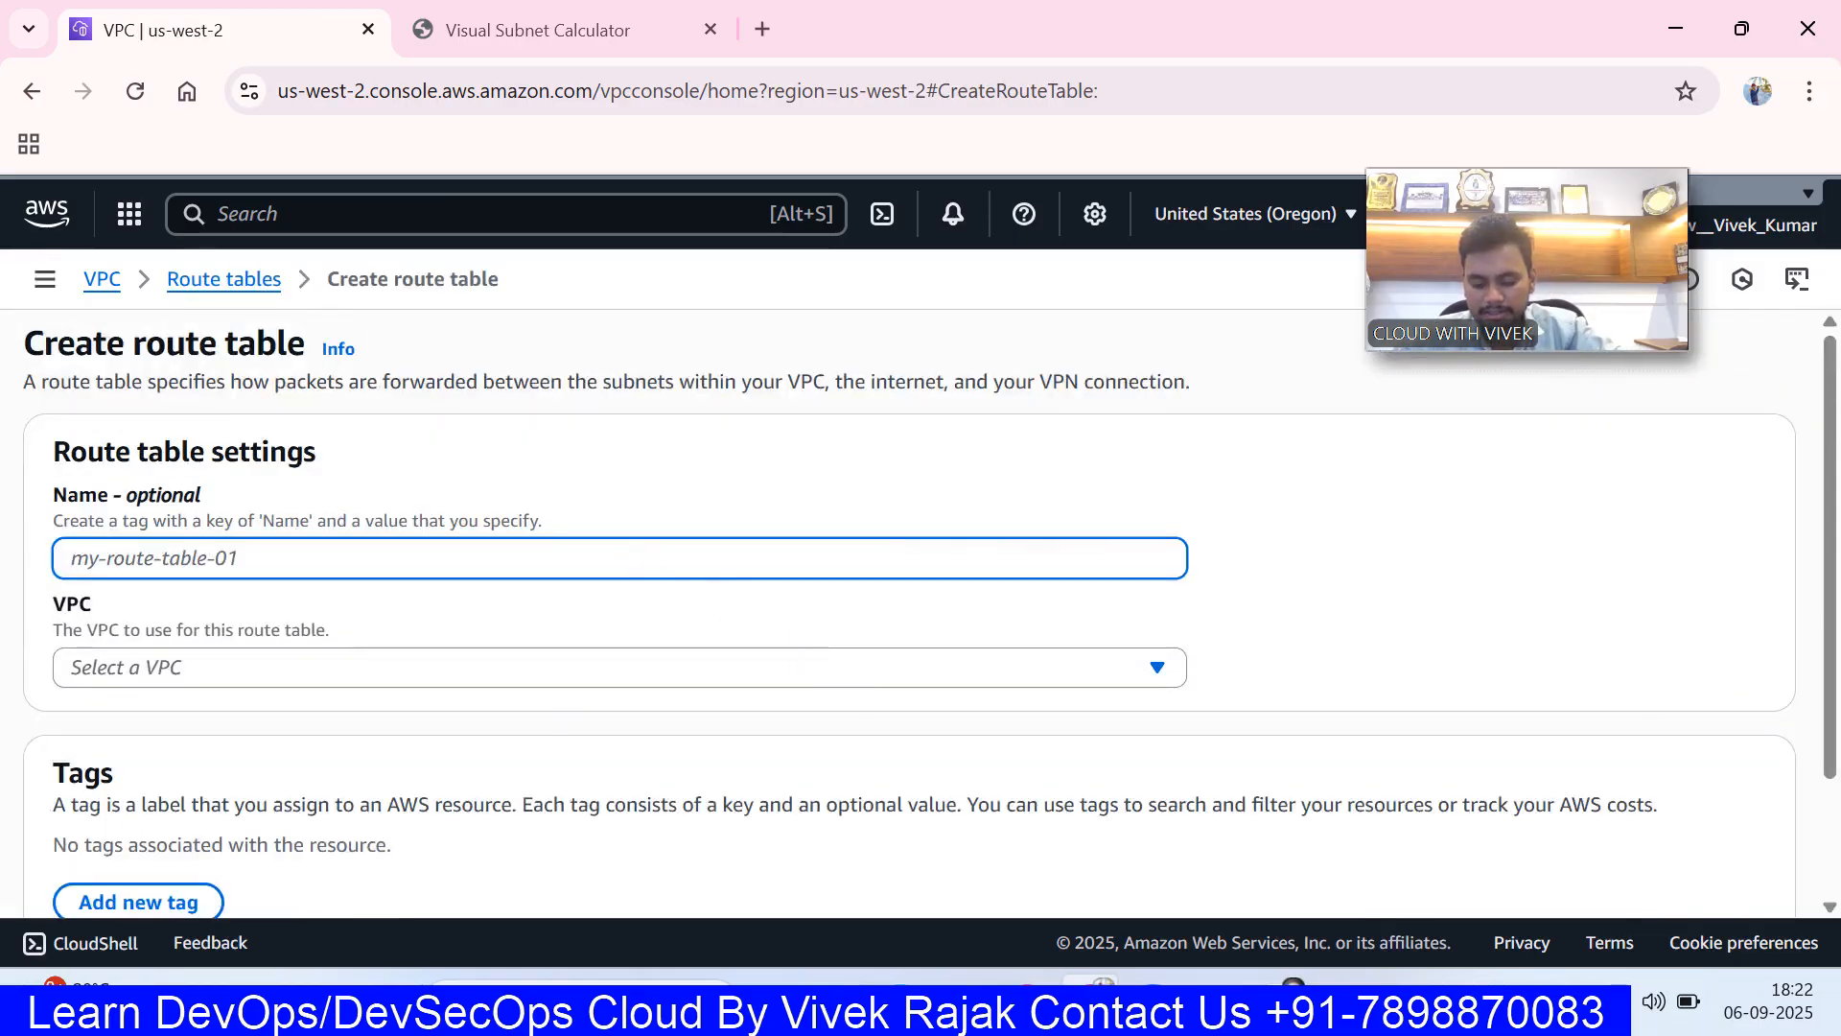
type("MY-RT")
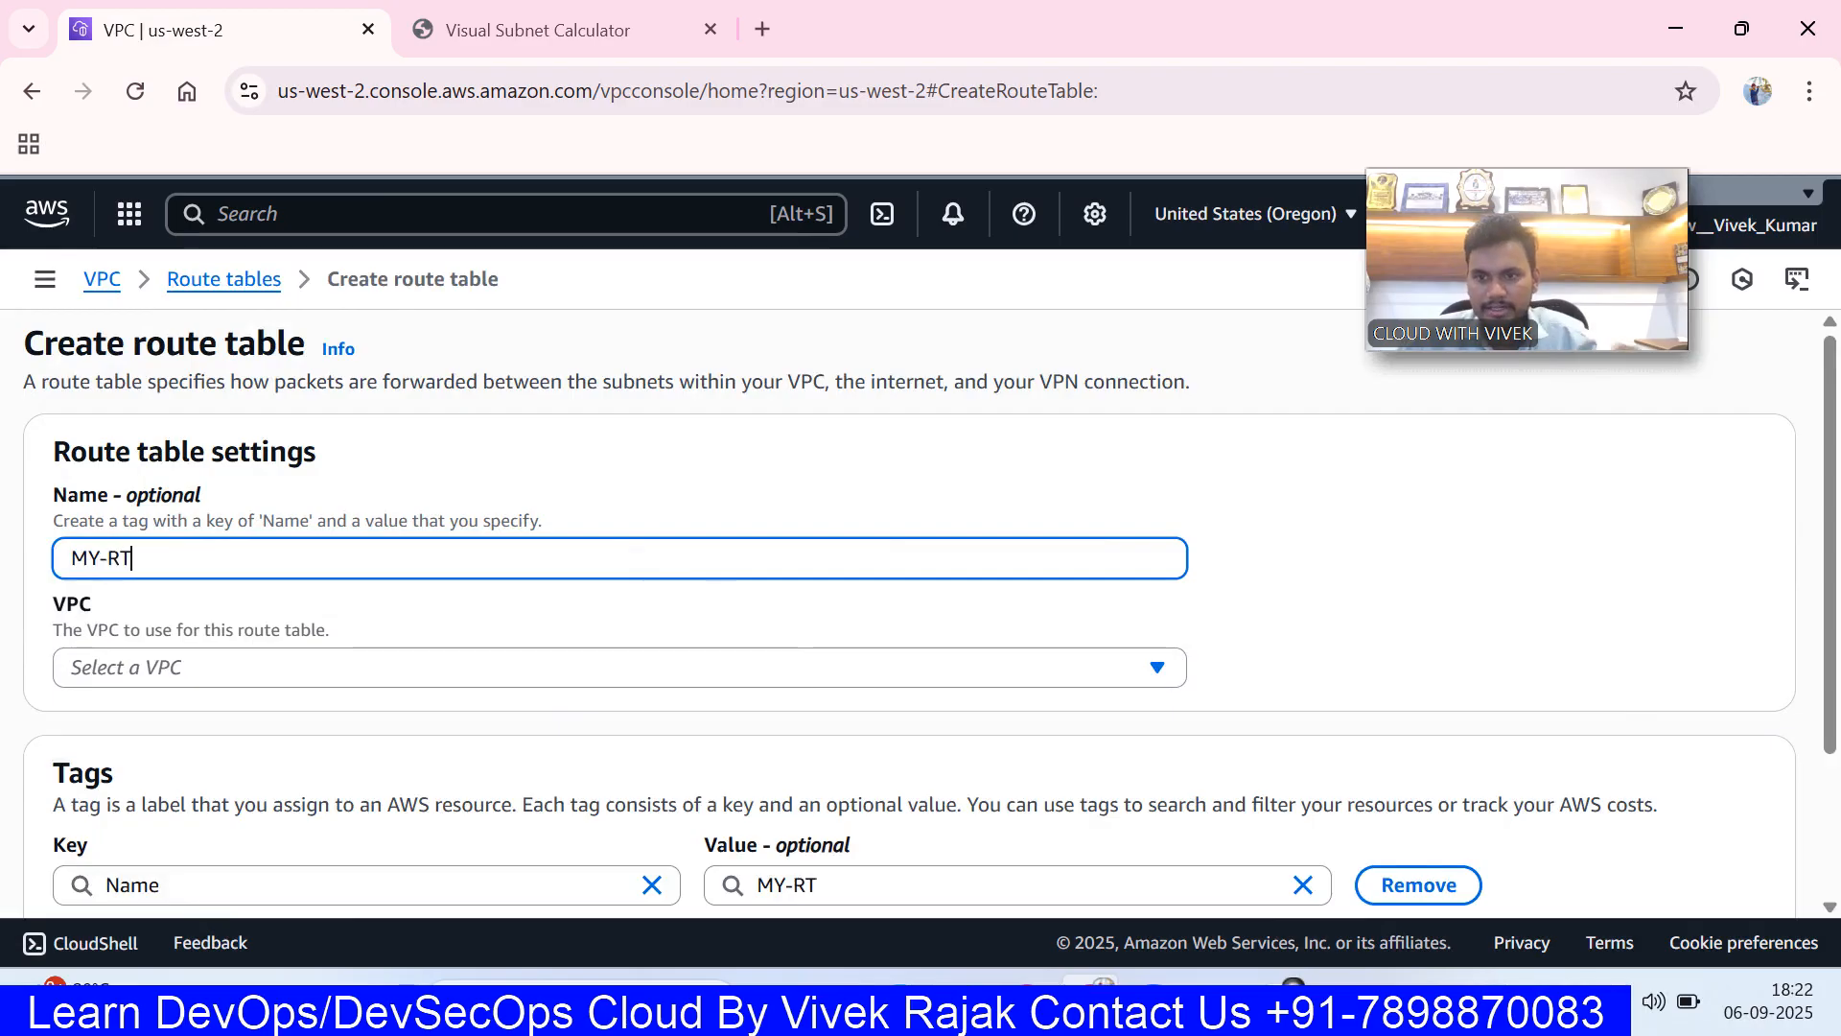
scroll(568, 508, "down", 2)
left_click(570, 518)
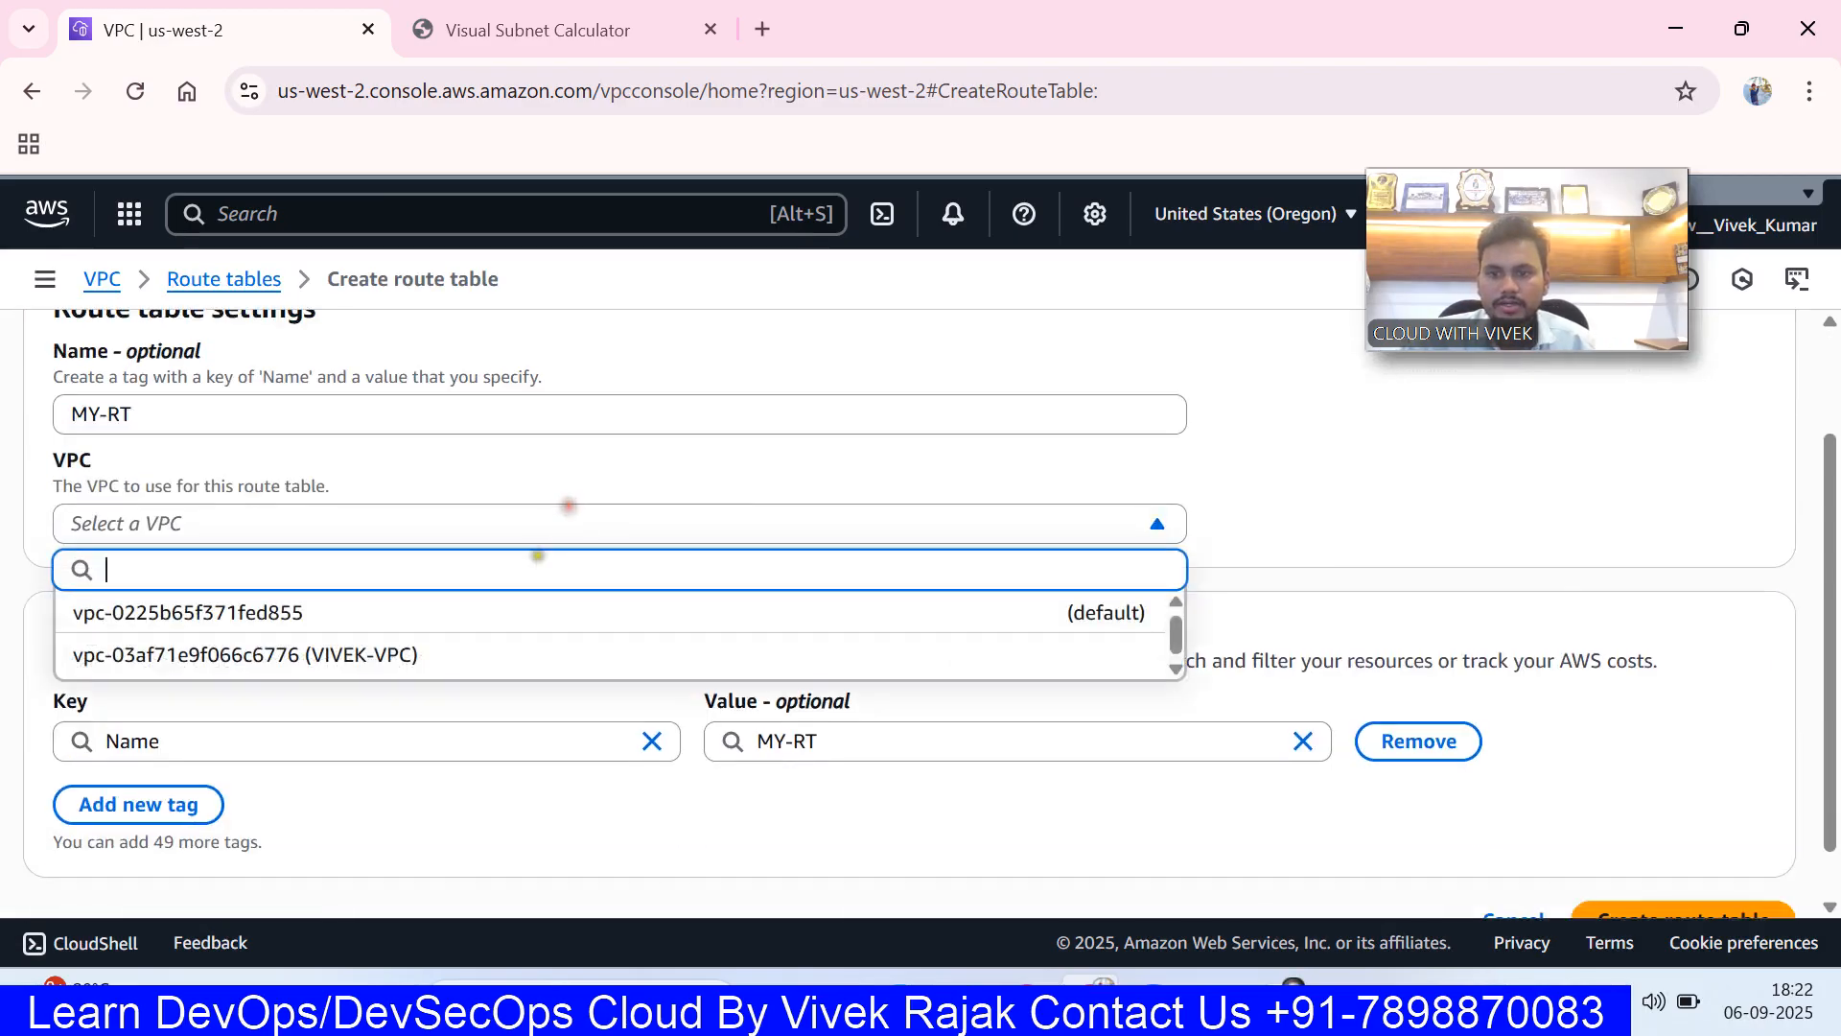
left_click(449, 661)
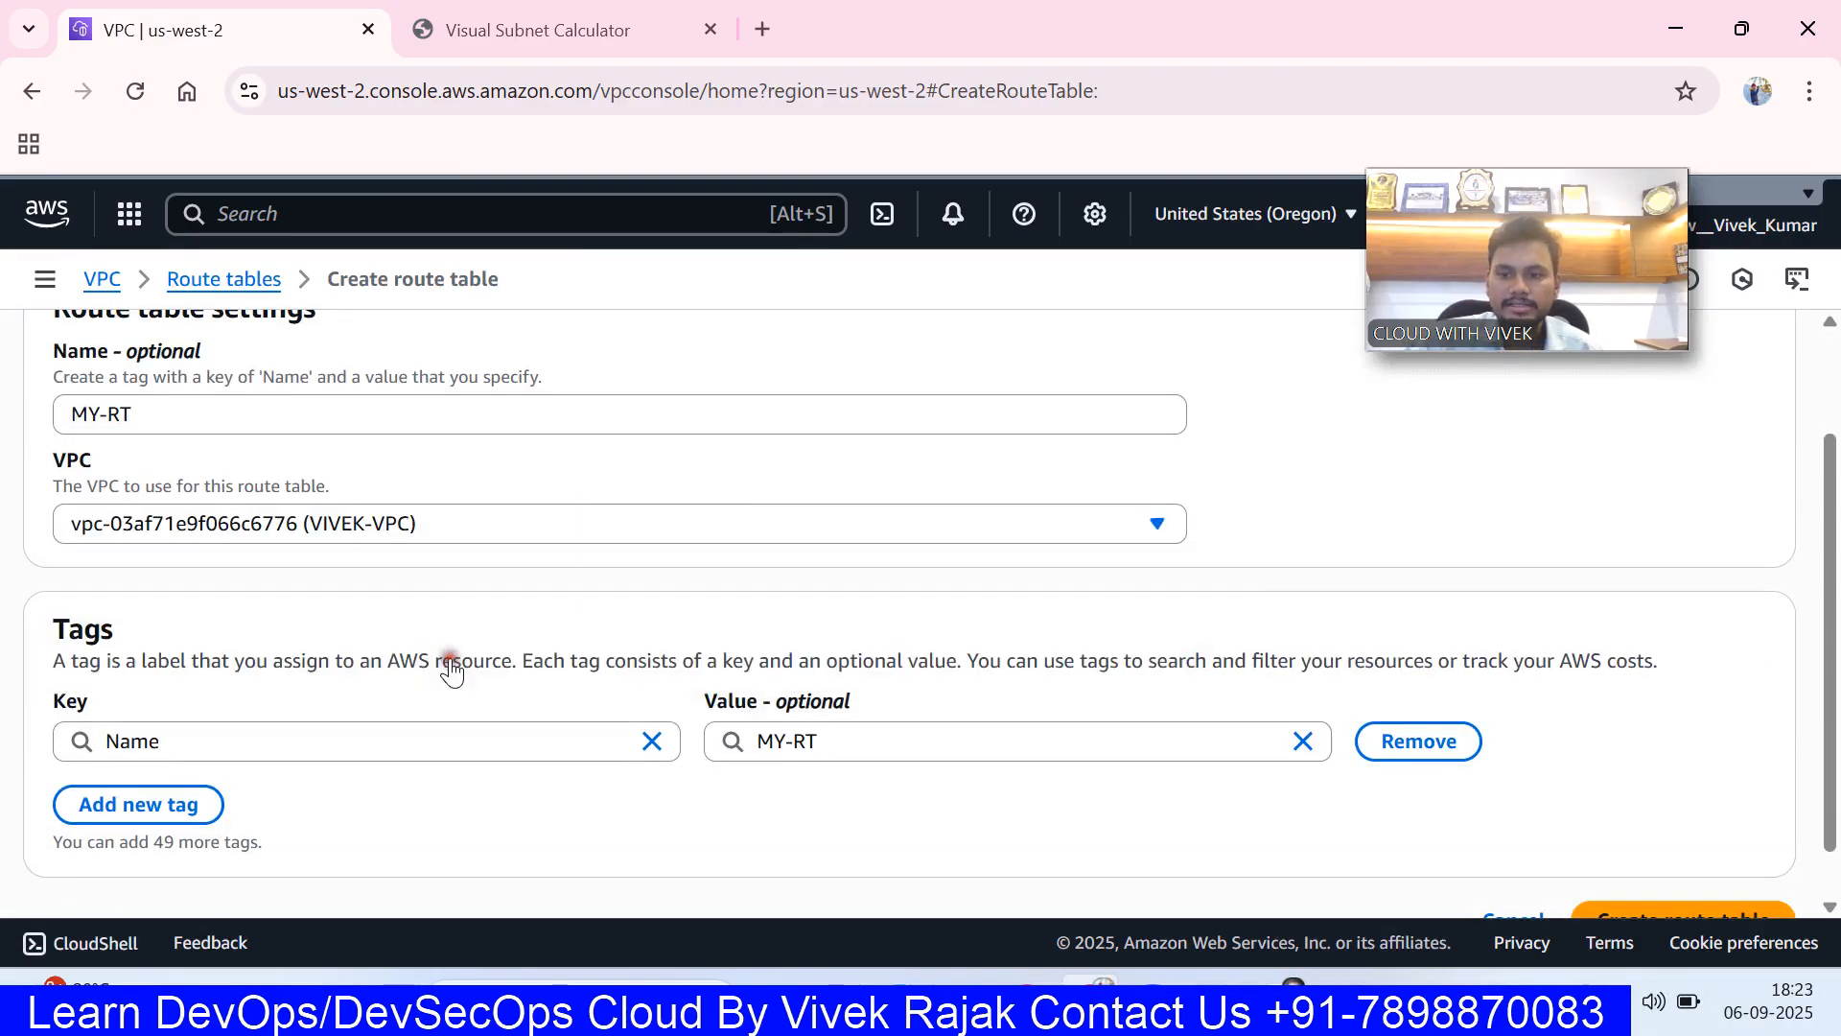
scroll(451, 662, "down", 1)
left_click(1649, 865)
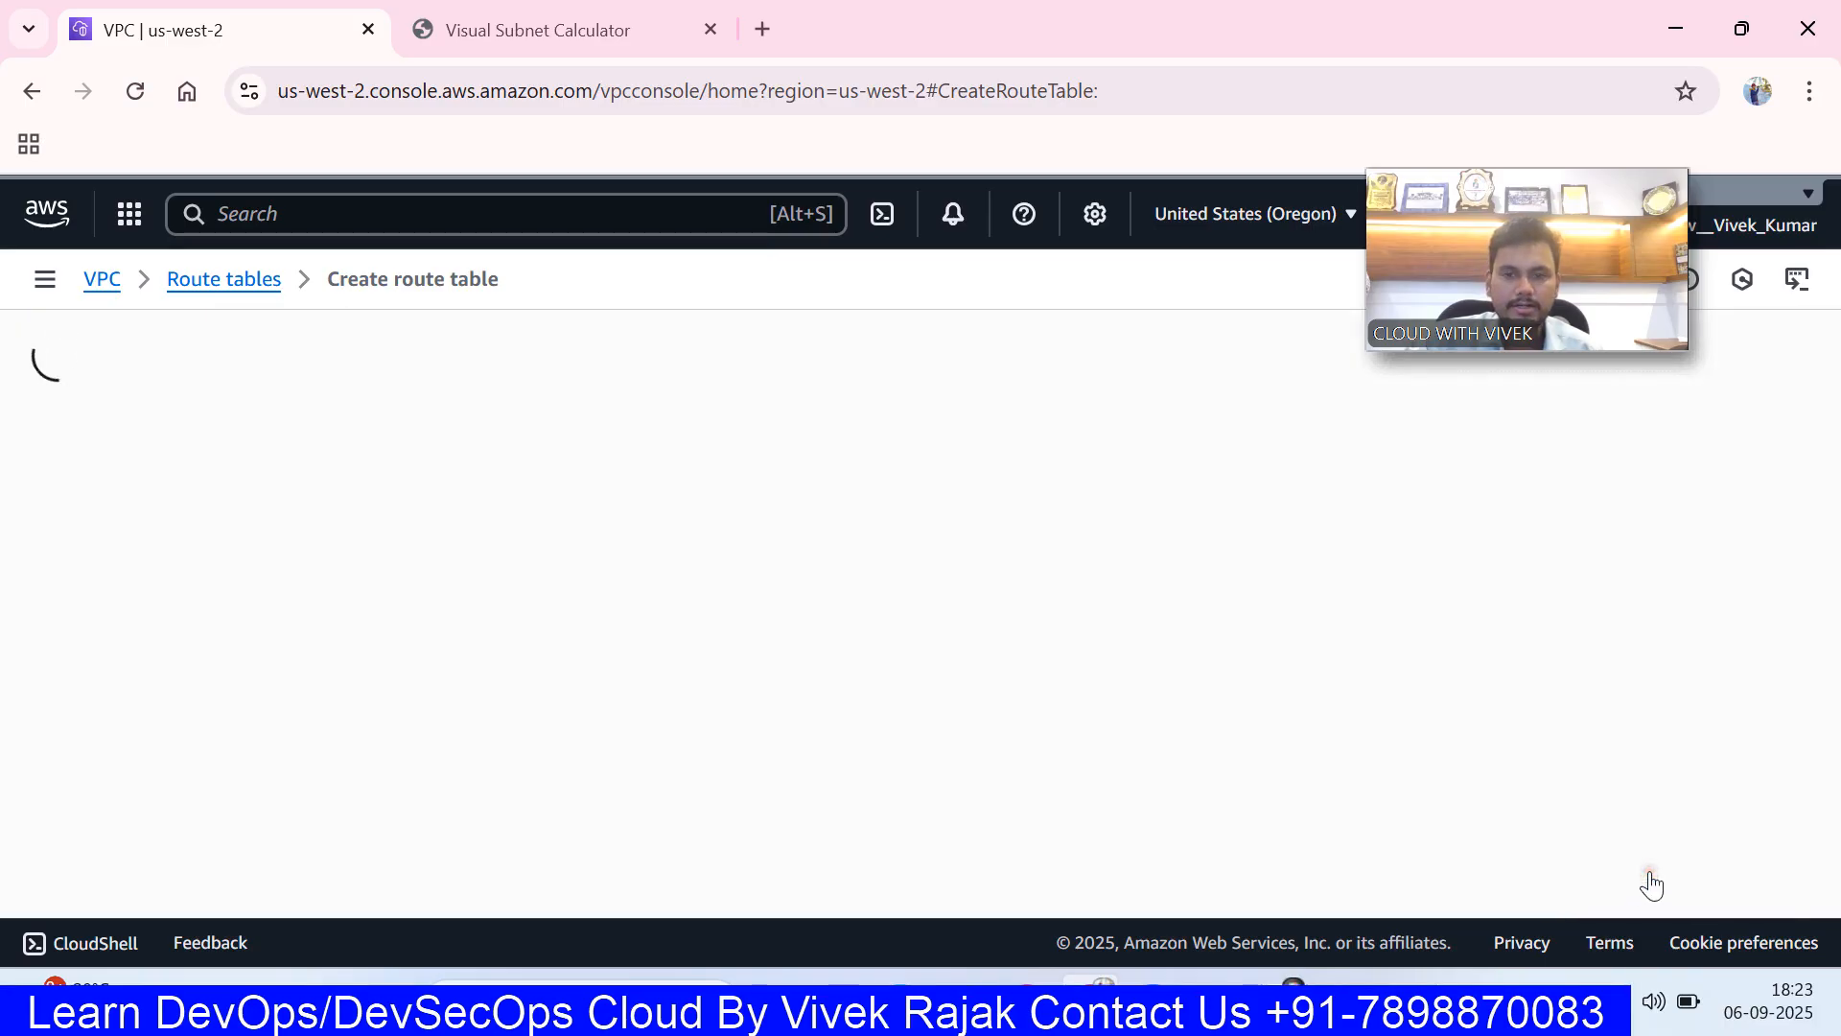
scroll(887, 753, "down", 1)
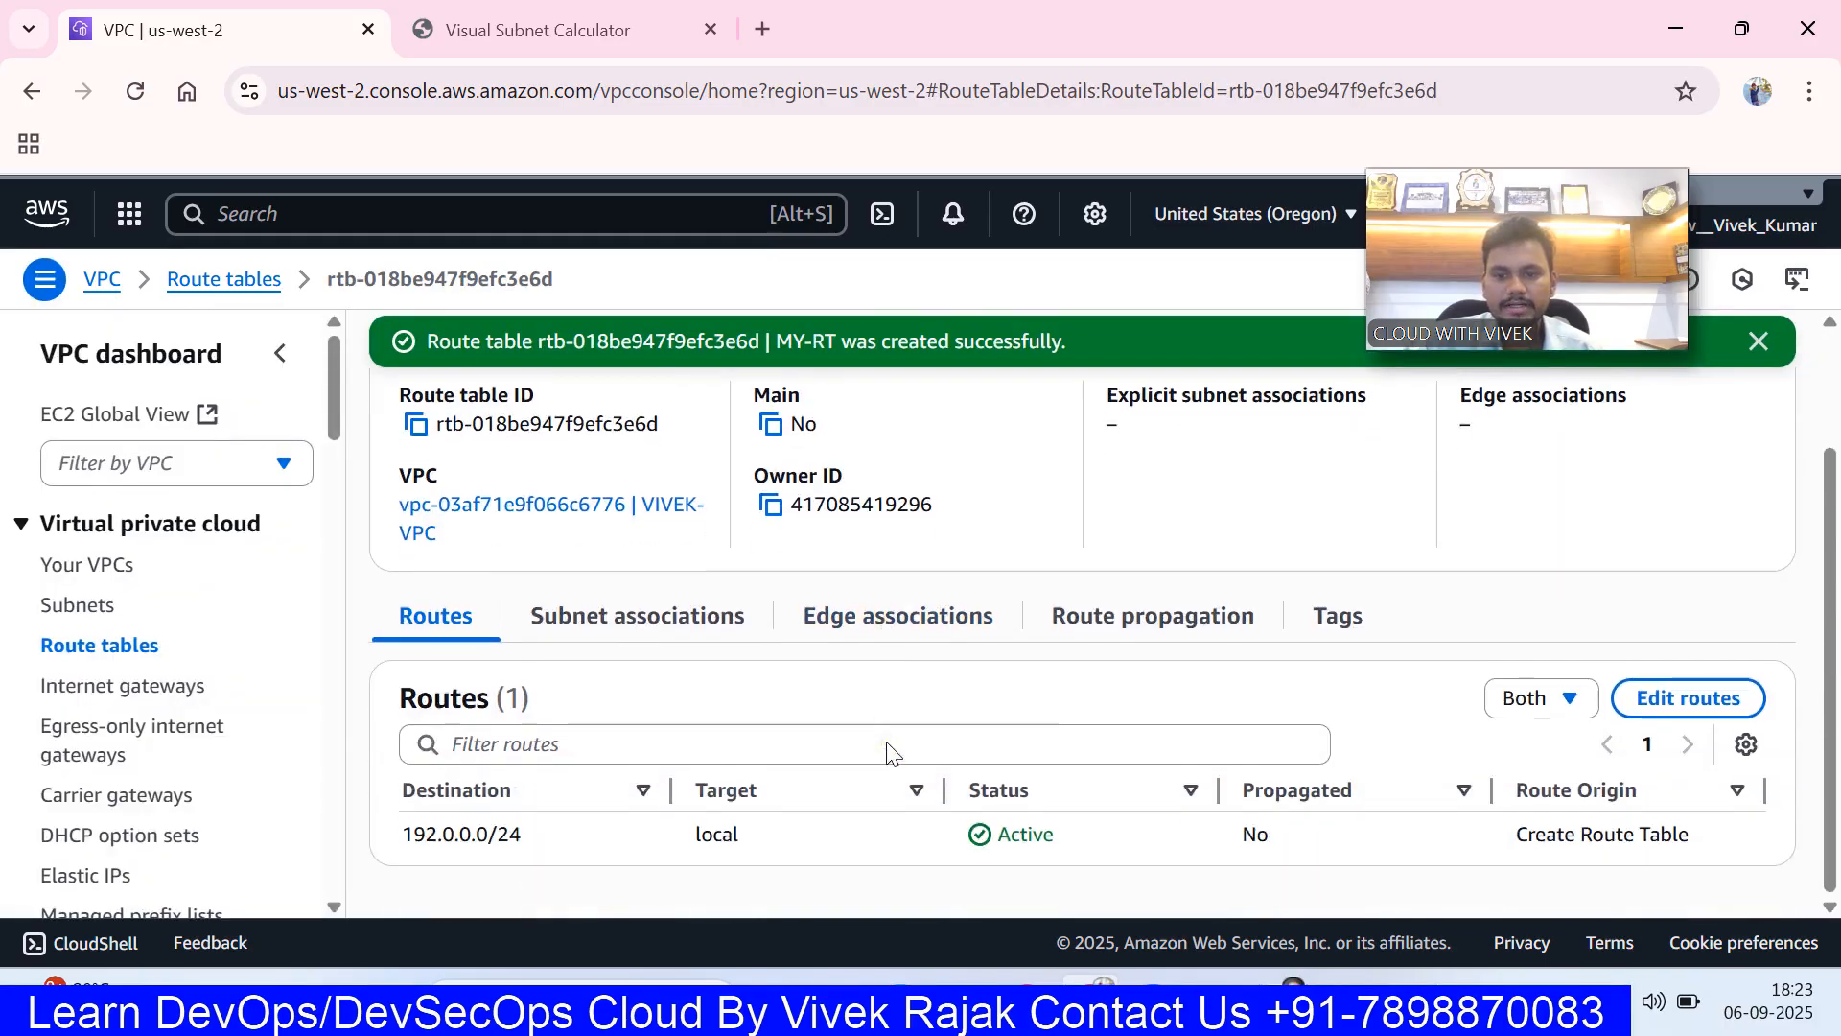
- Associate only the PUBLIC subnet with the MY-RT route table and save the association
left_click(658, 625)
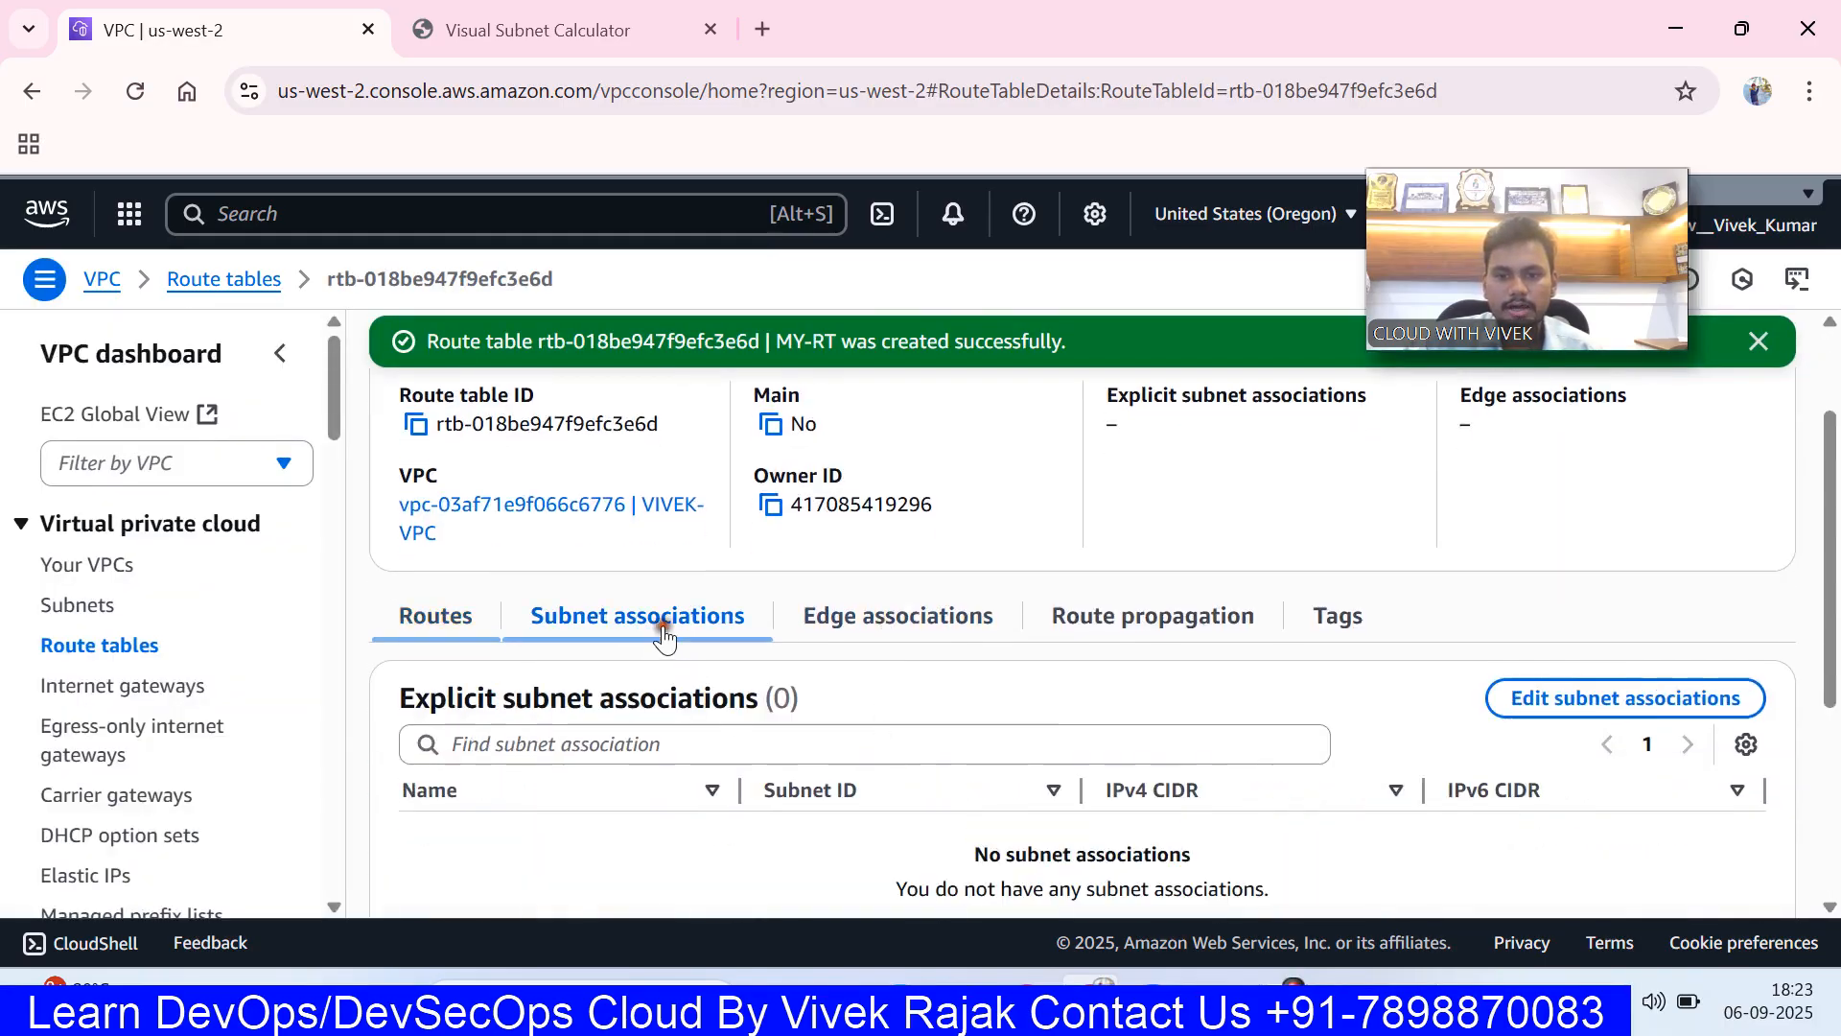
left_click(1647, 697)
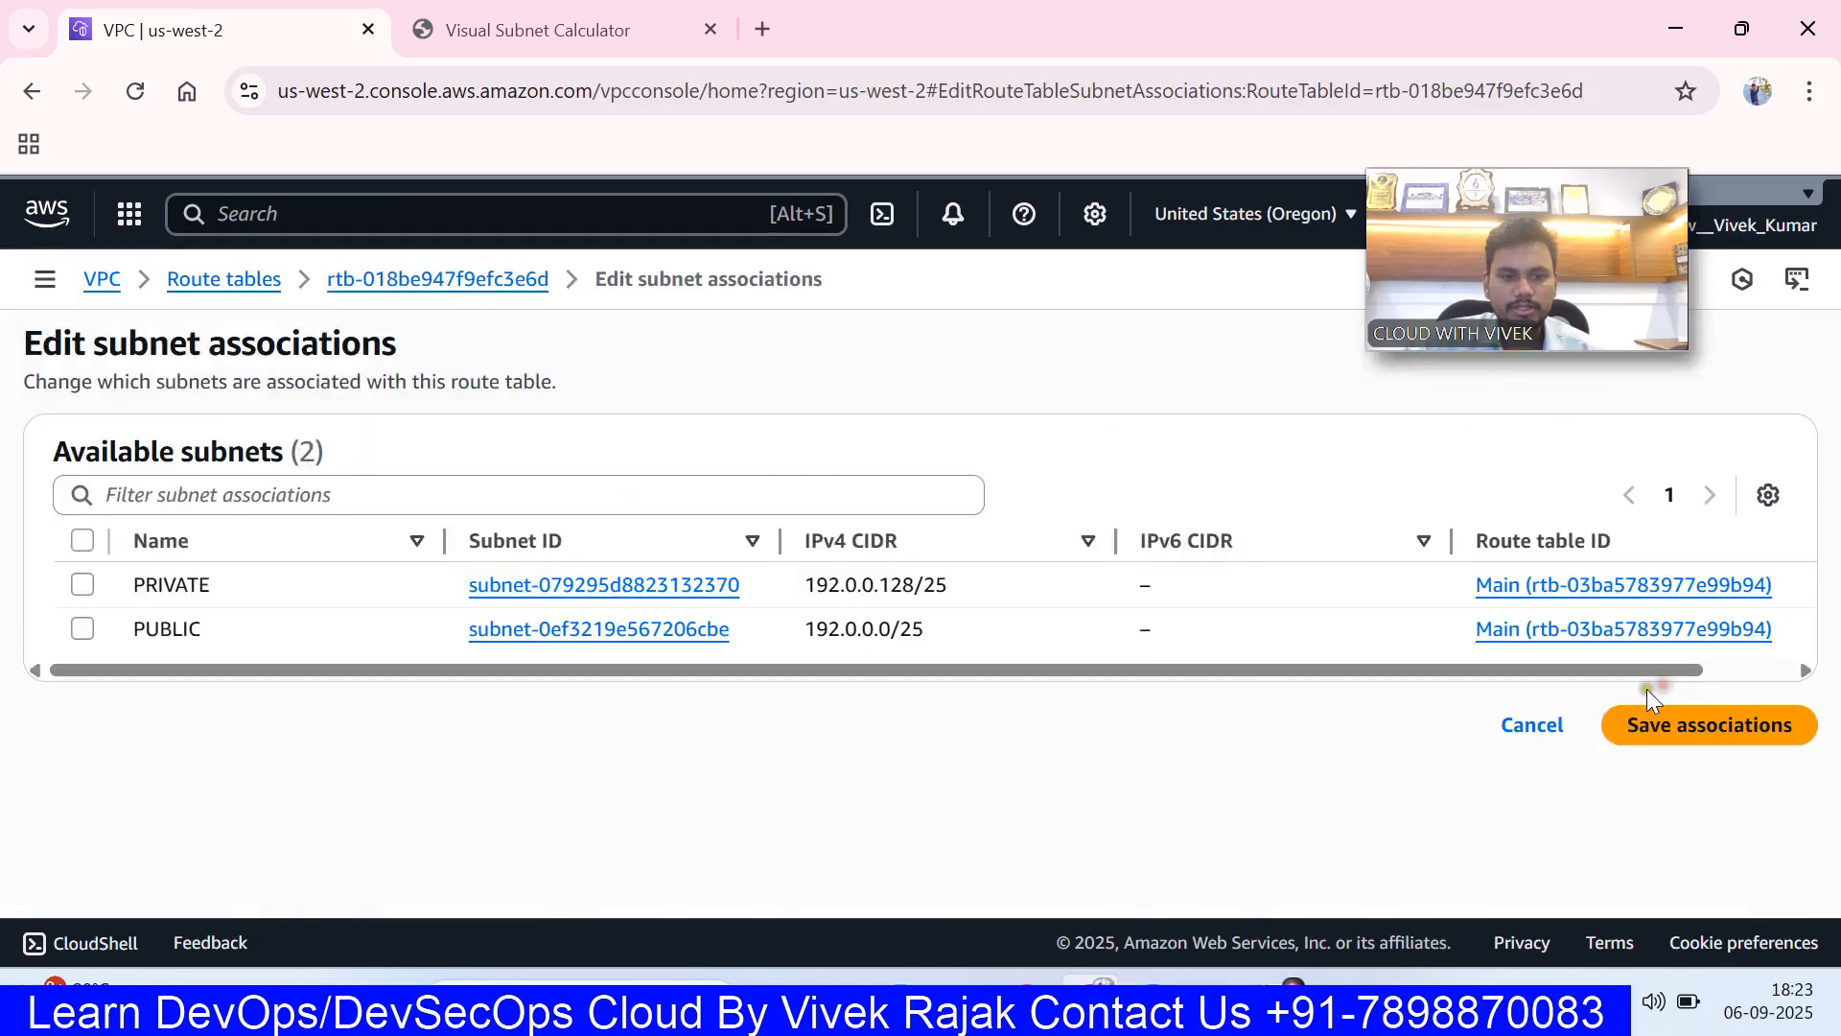
left_click(82, 585)
left_click(83, 629)
left_click(83, 585)
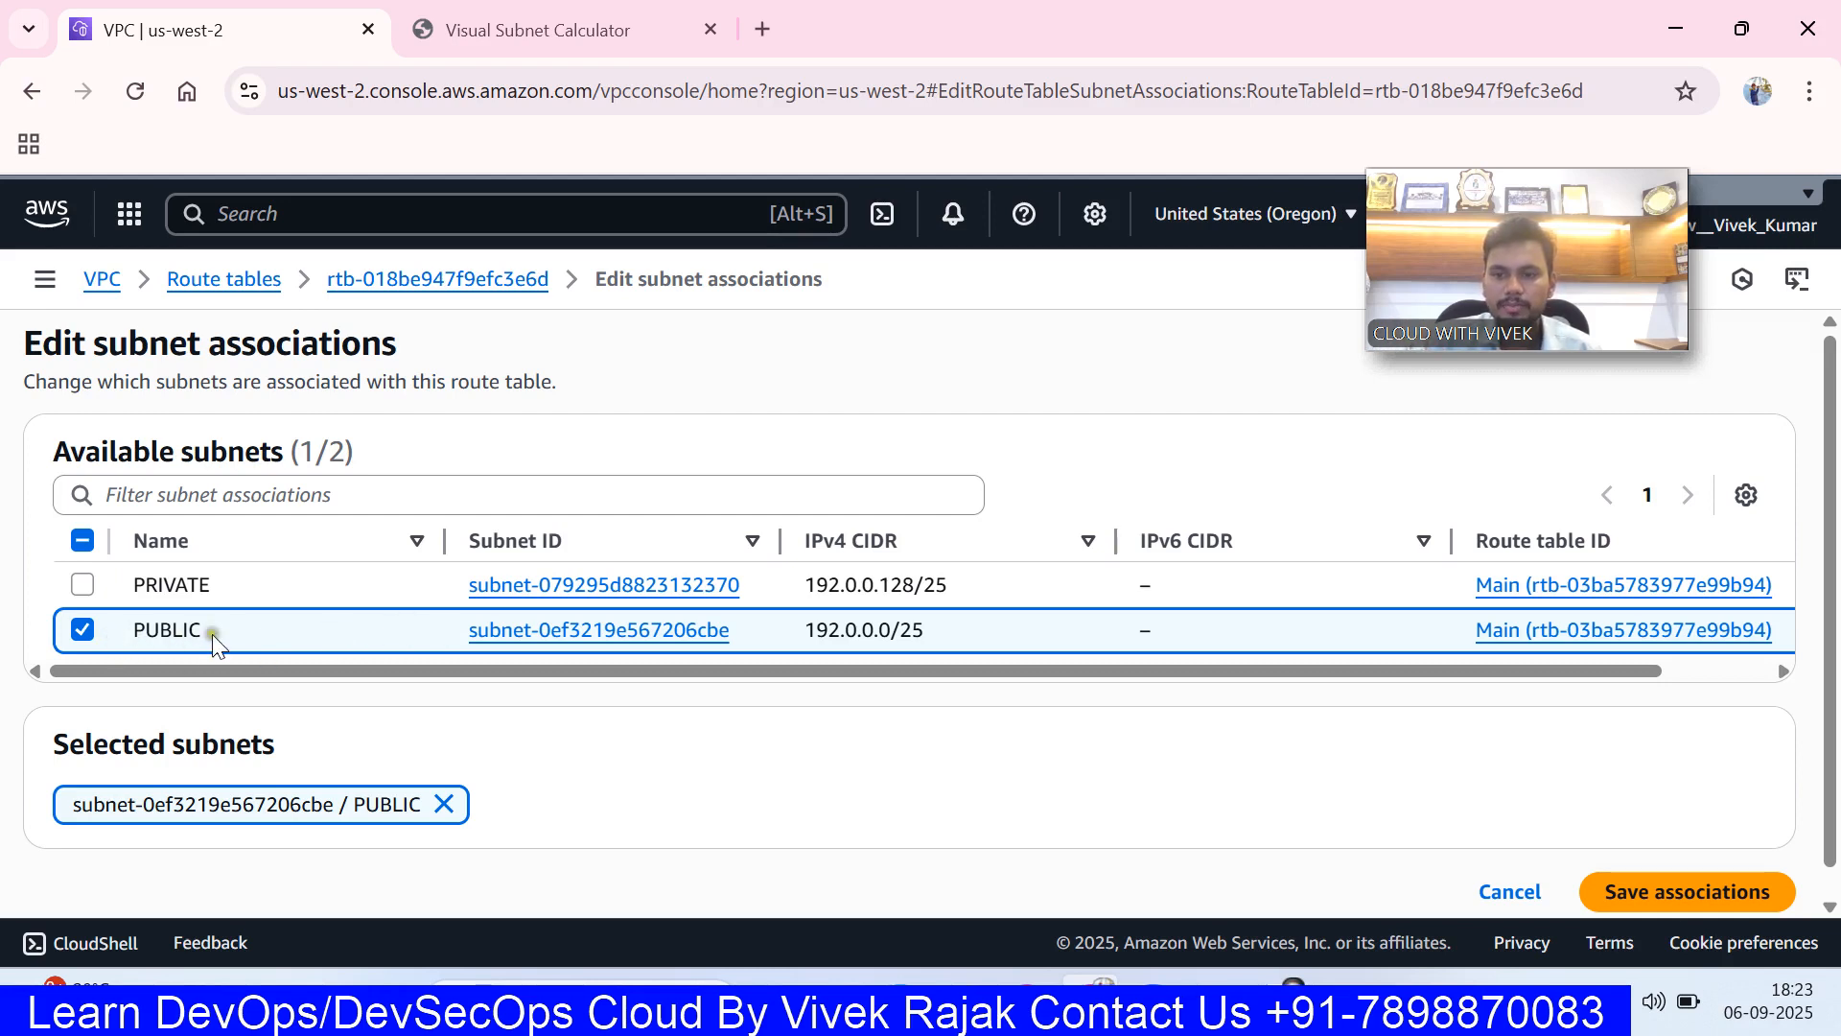
left_click(1685, 893)
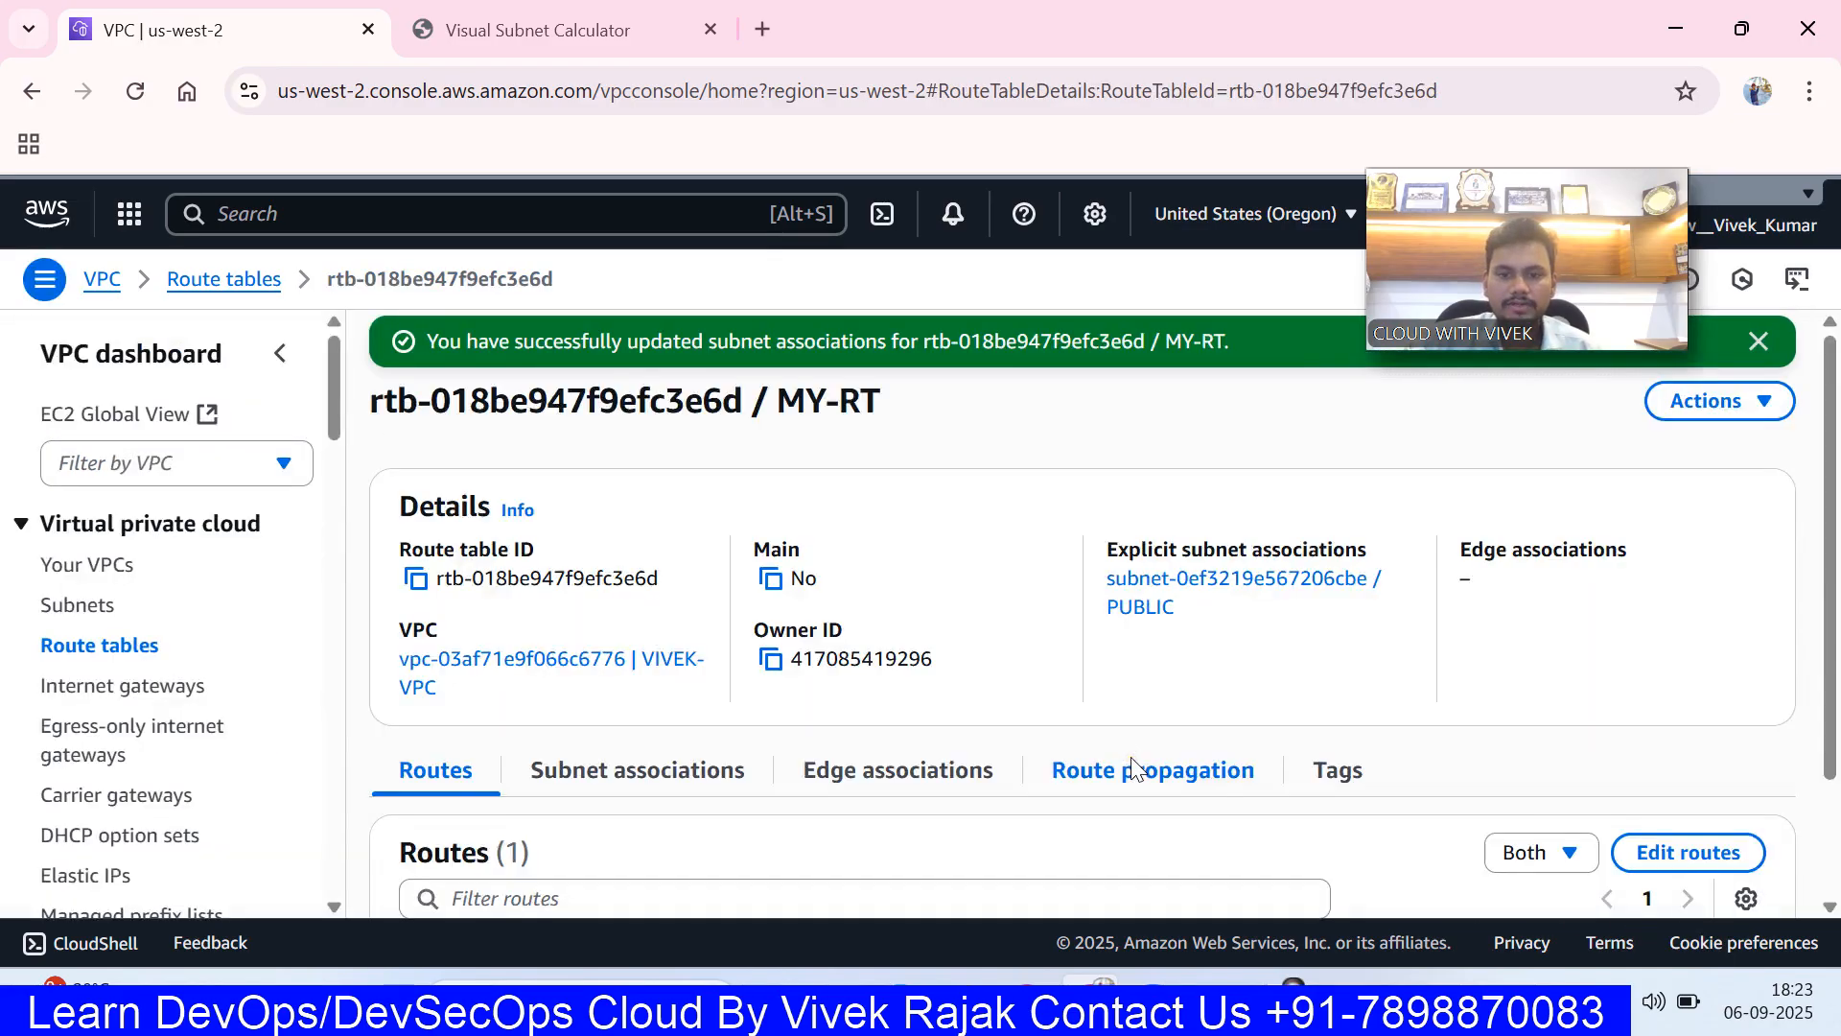
- Add a new route to MY-RT with 0.0.0.0/0 as its destination
scroll(1502, 748, "down", 2)
left_click(1638, 708)
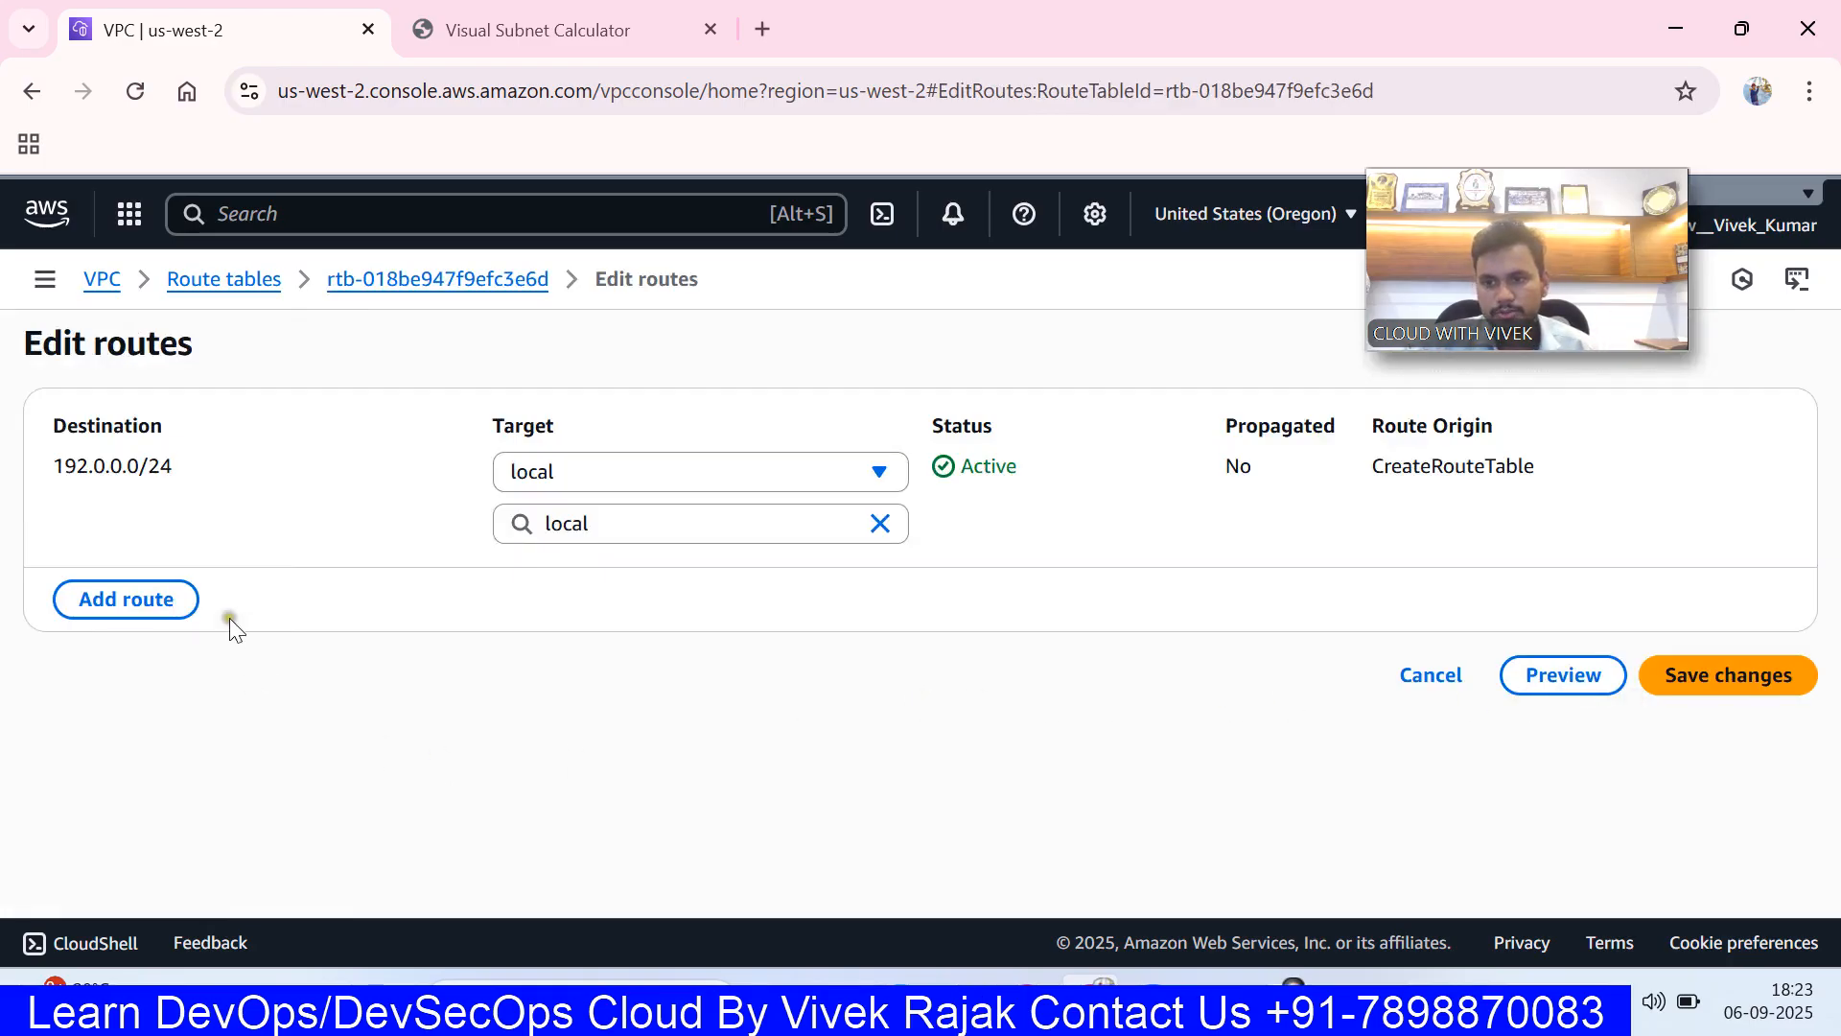
left_click(144, 599)
left_click(209, 585)
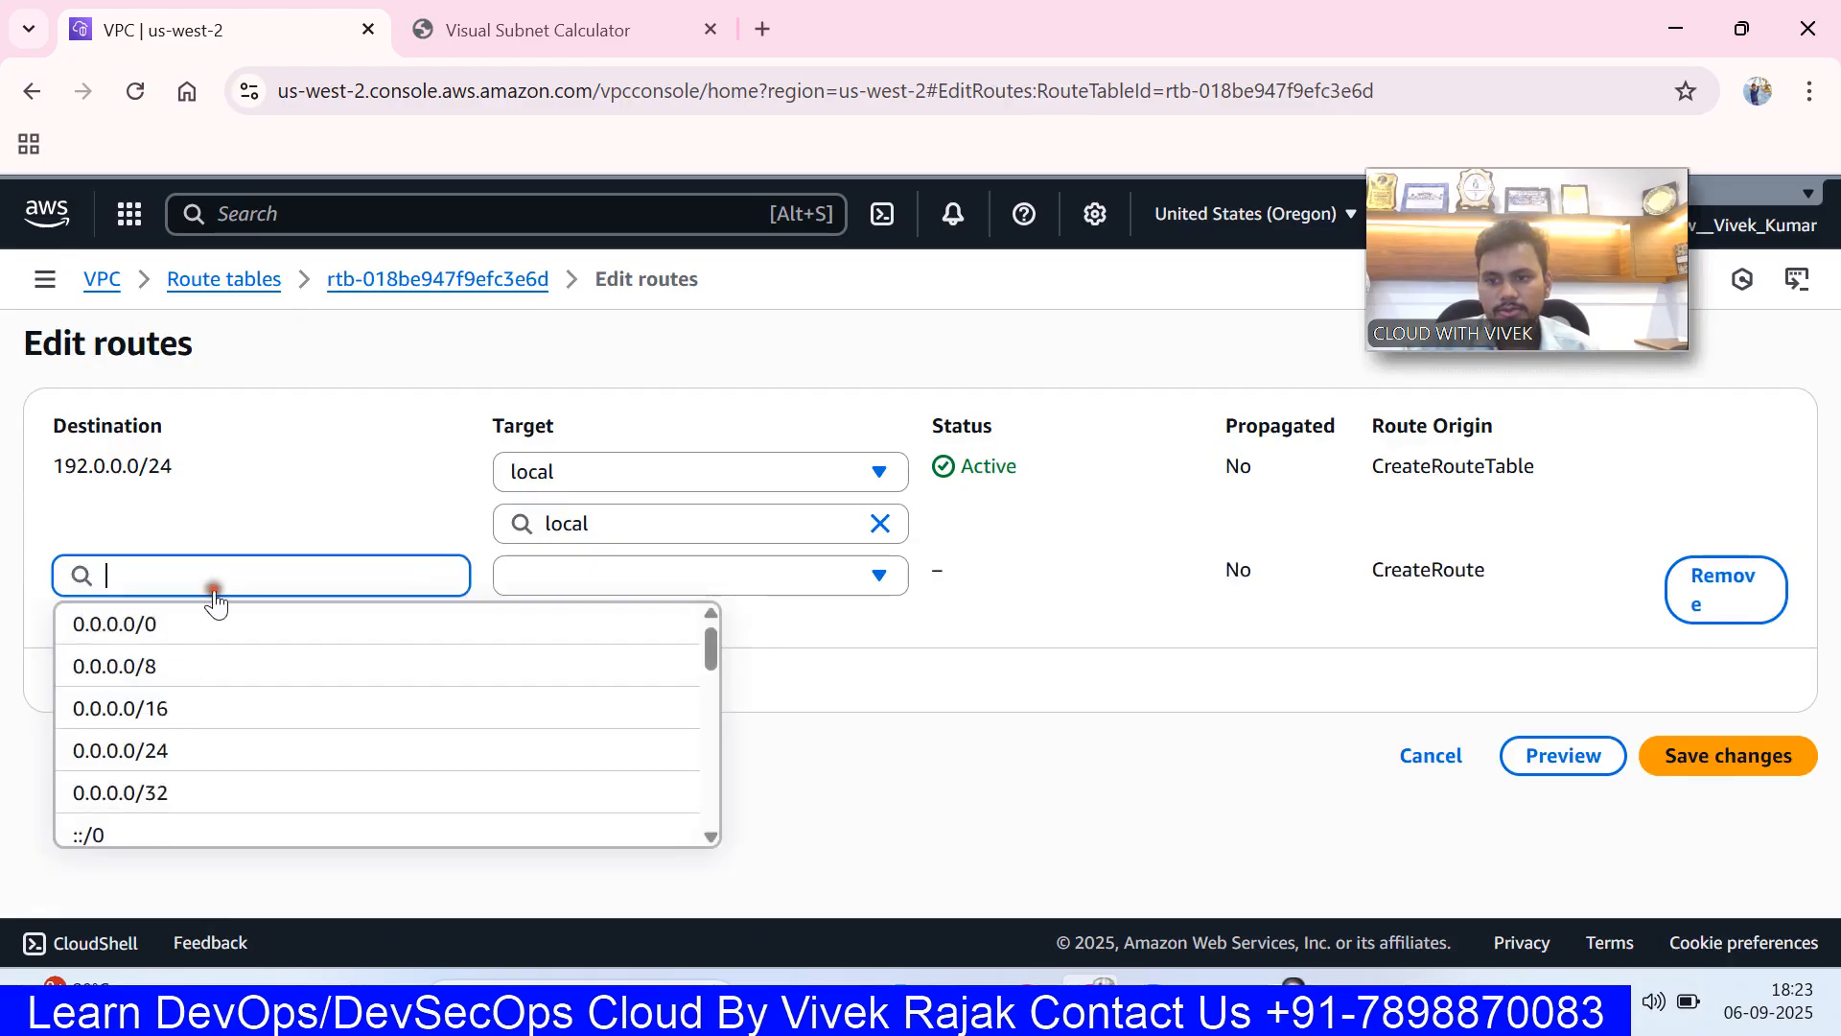
left_click(212, 633)
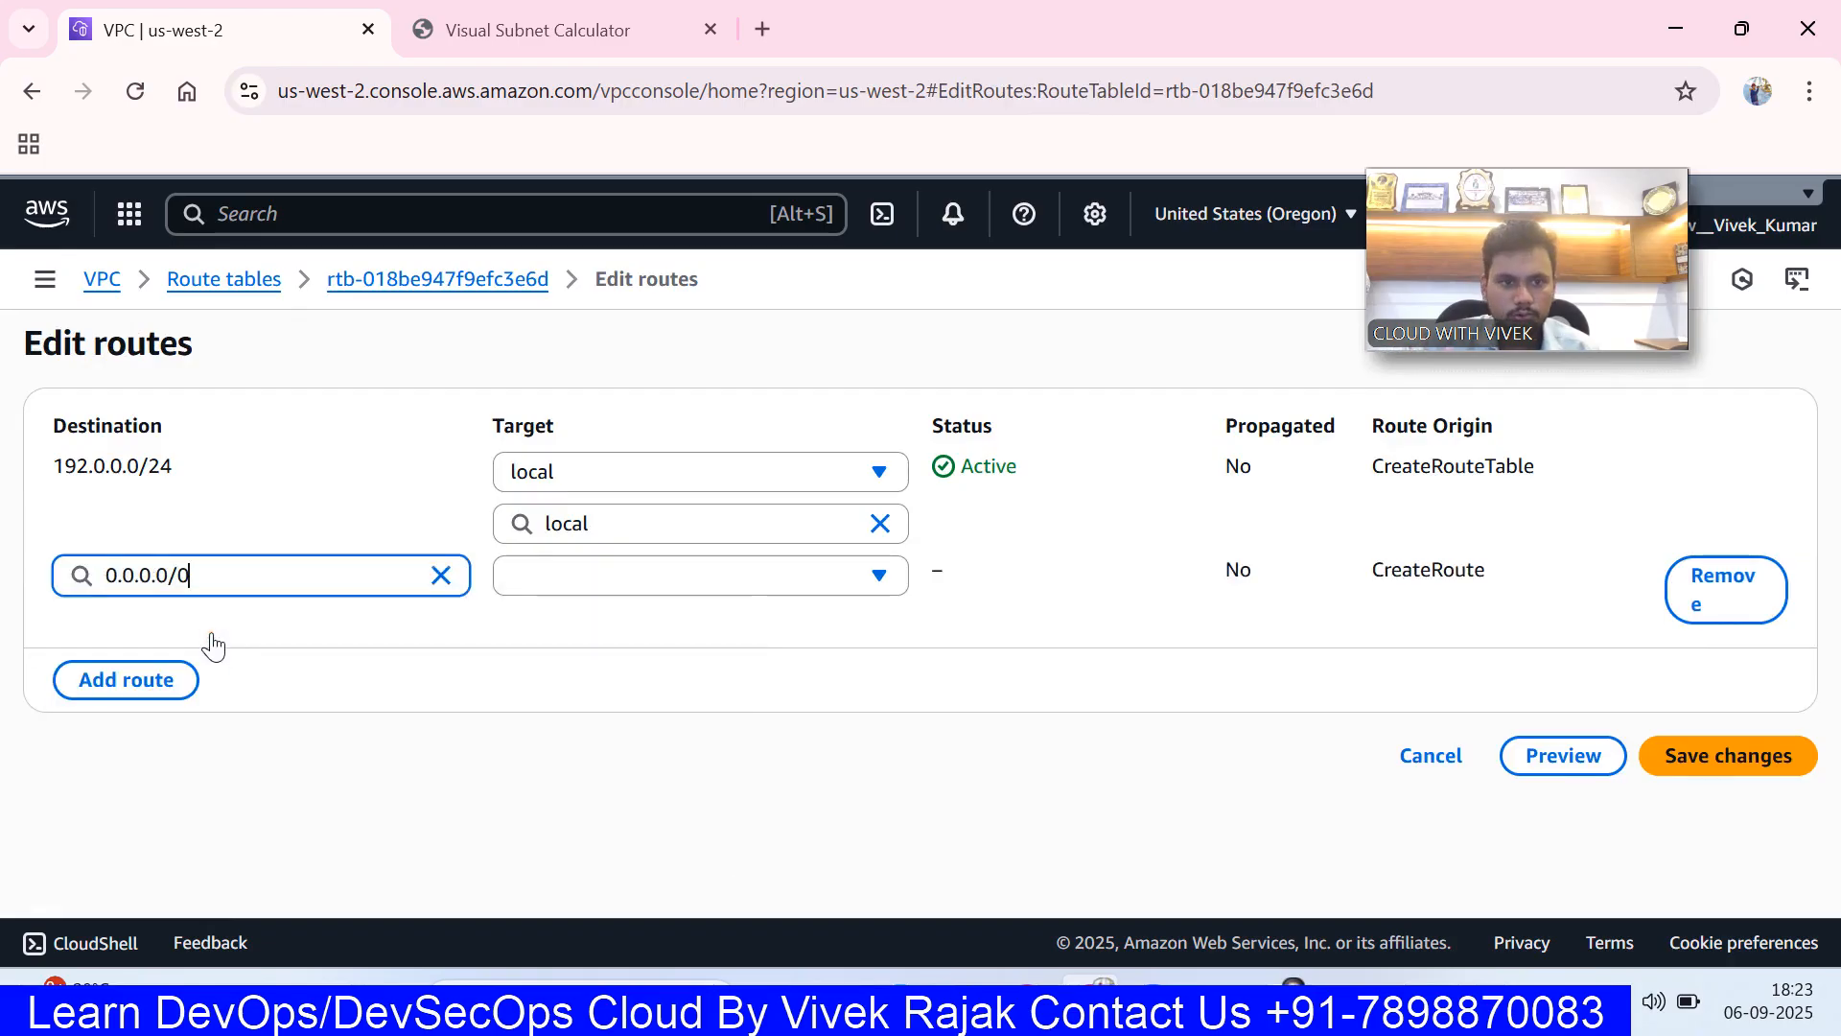
- Point the 0.0.0.0/0 route at the Internet Gateway MY-IGW and save the route changes
left_click(650, 579)
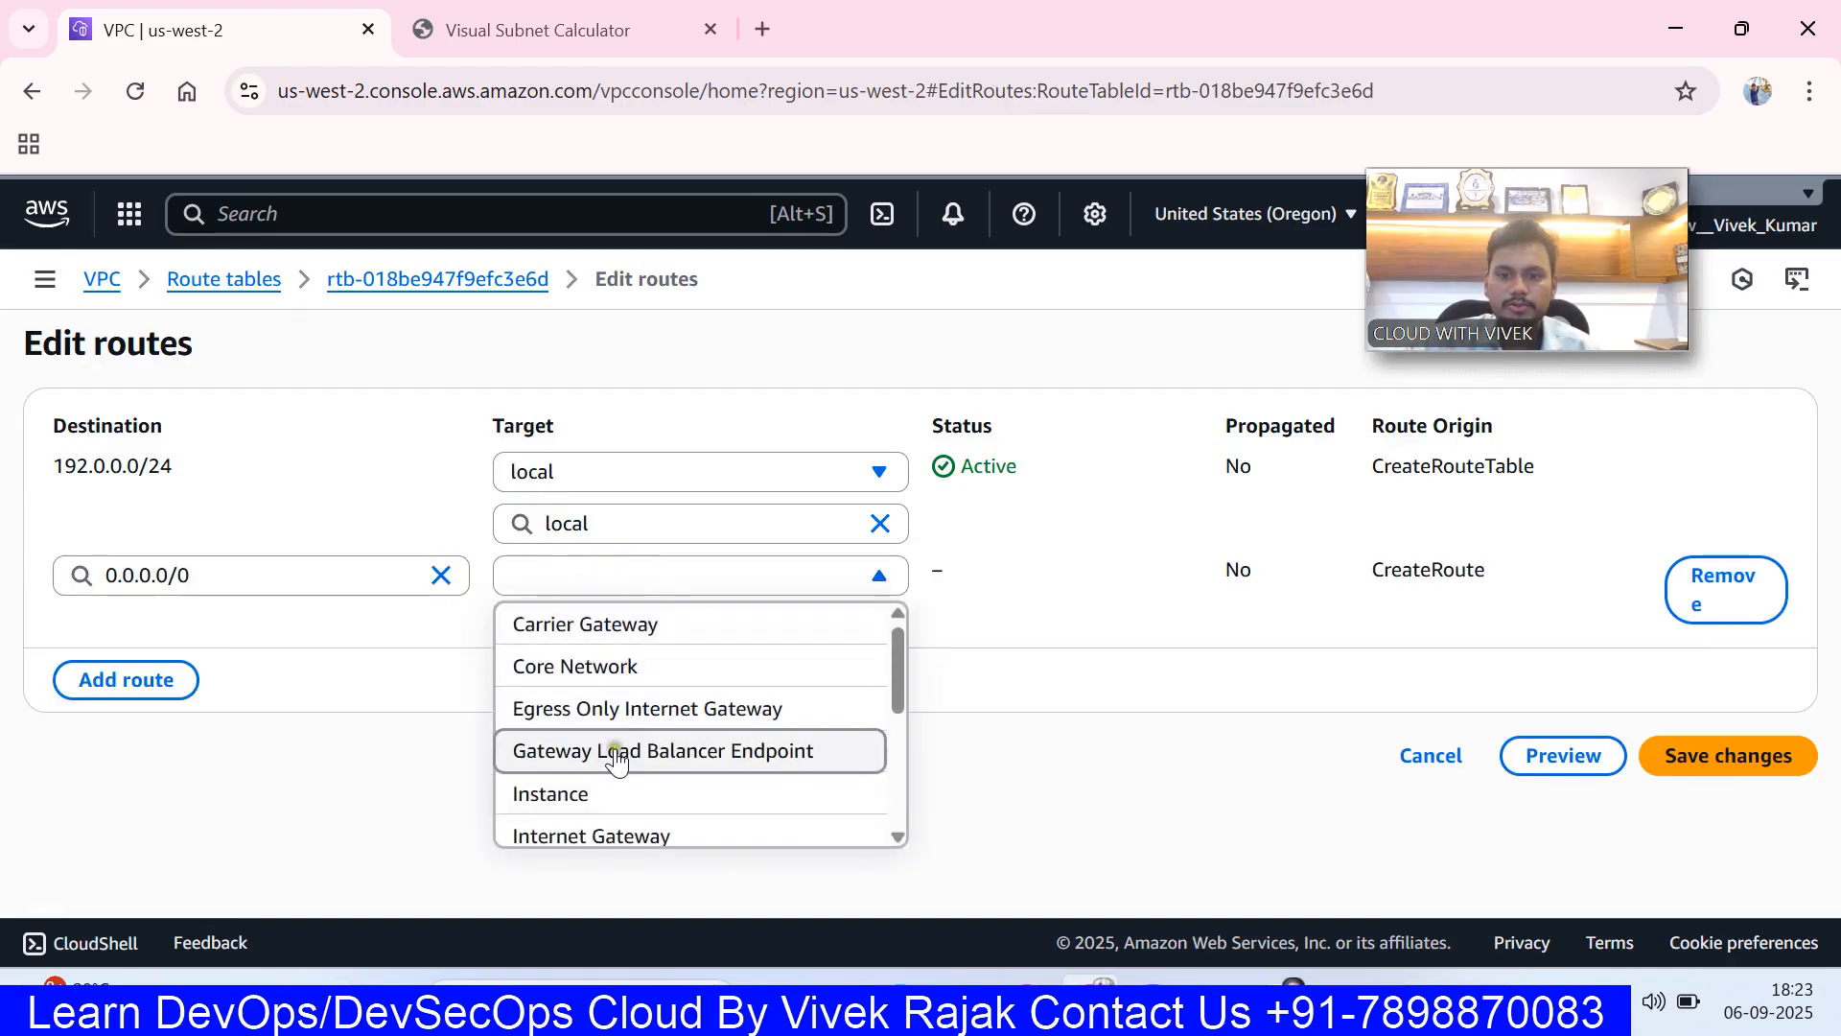
scroll(614, 750, "down", 2)
left_click(630, 706)
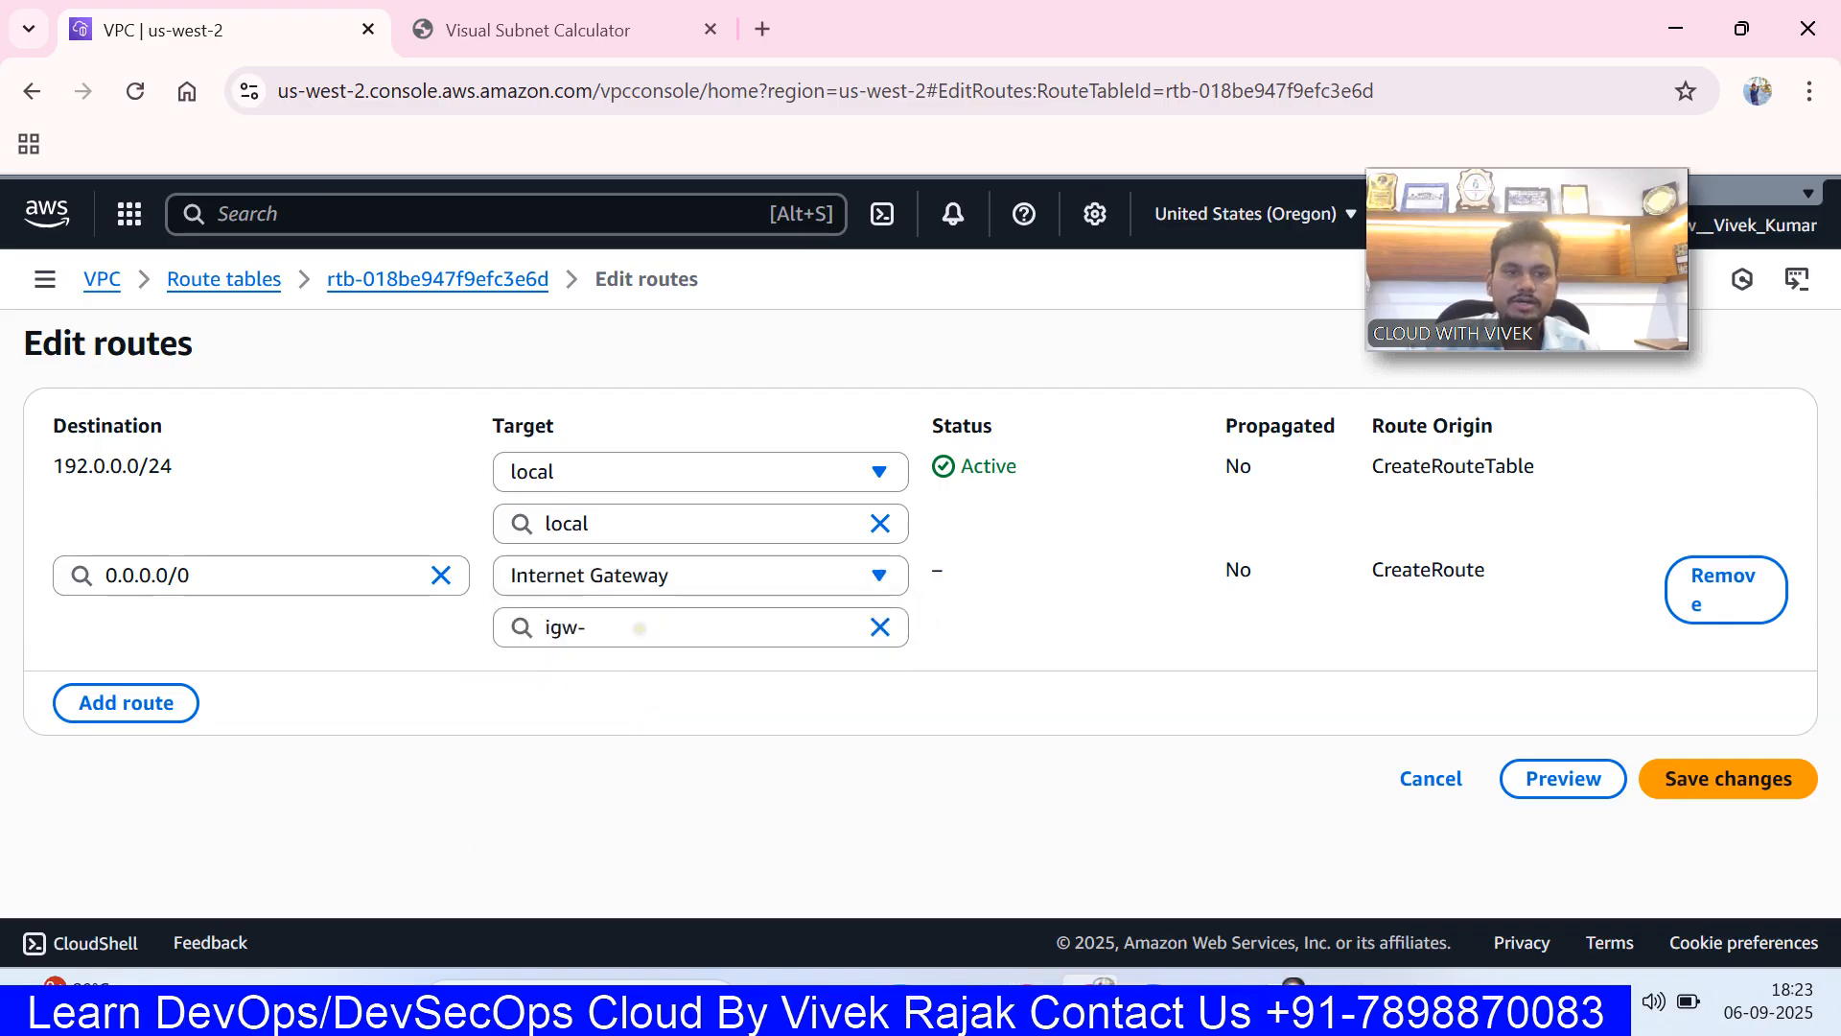
left_click(637, 625)
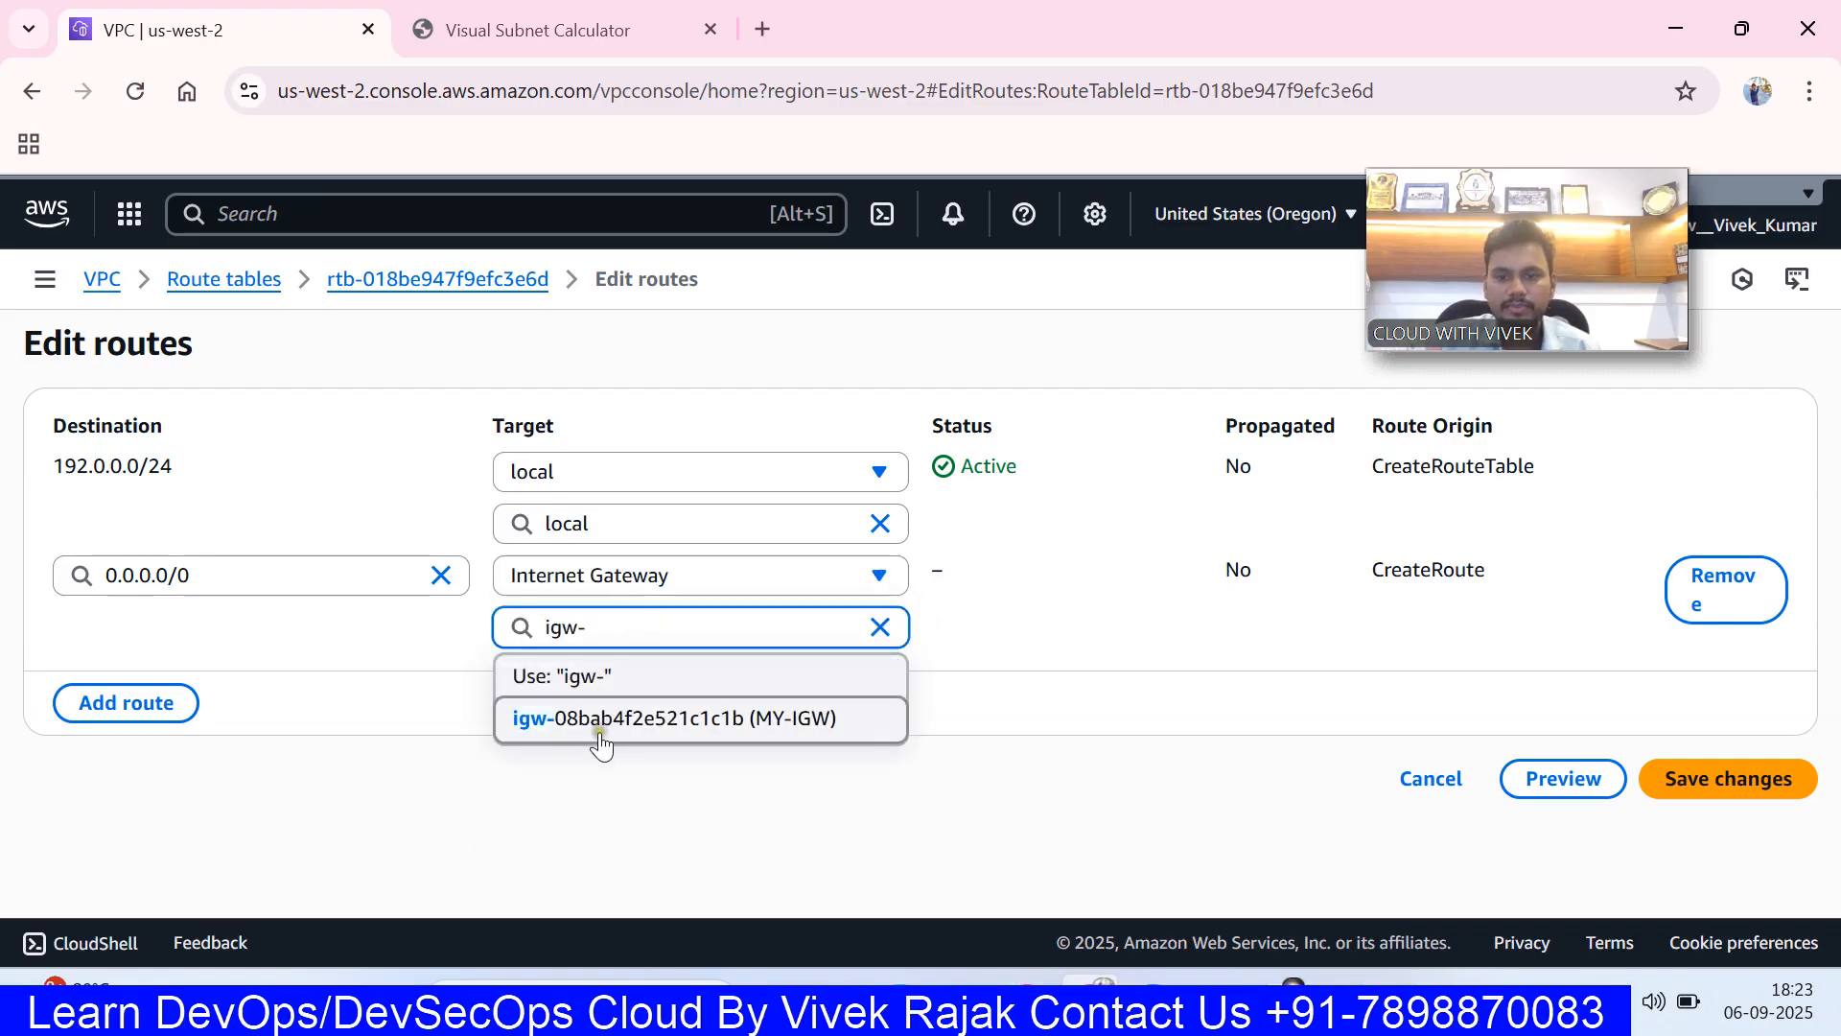
left_click(637, 710)
left_click(1761, 778)
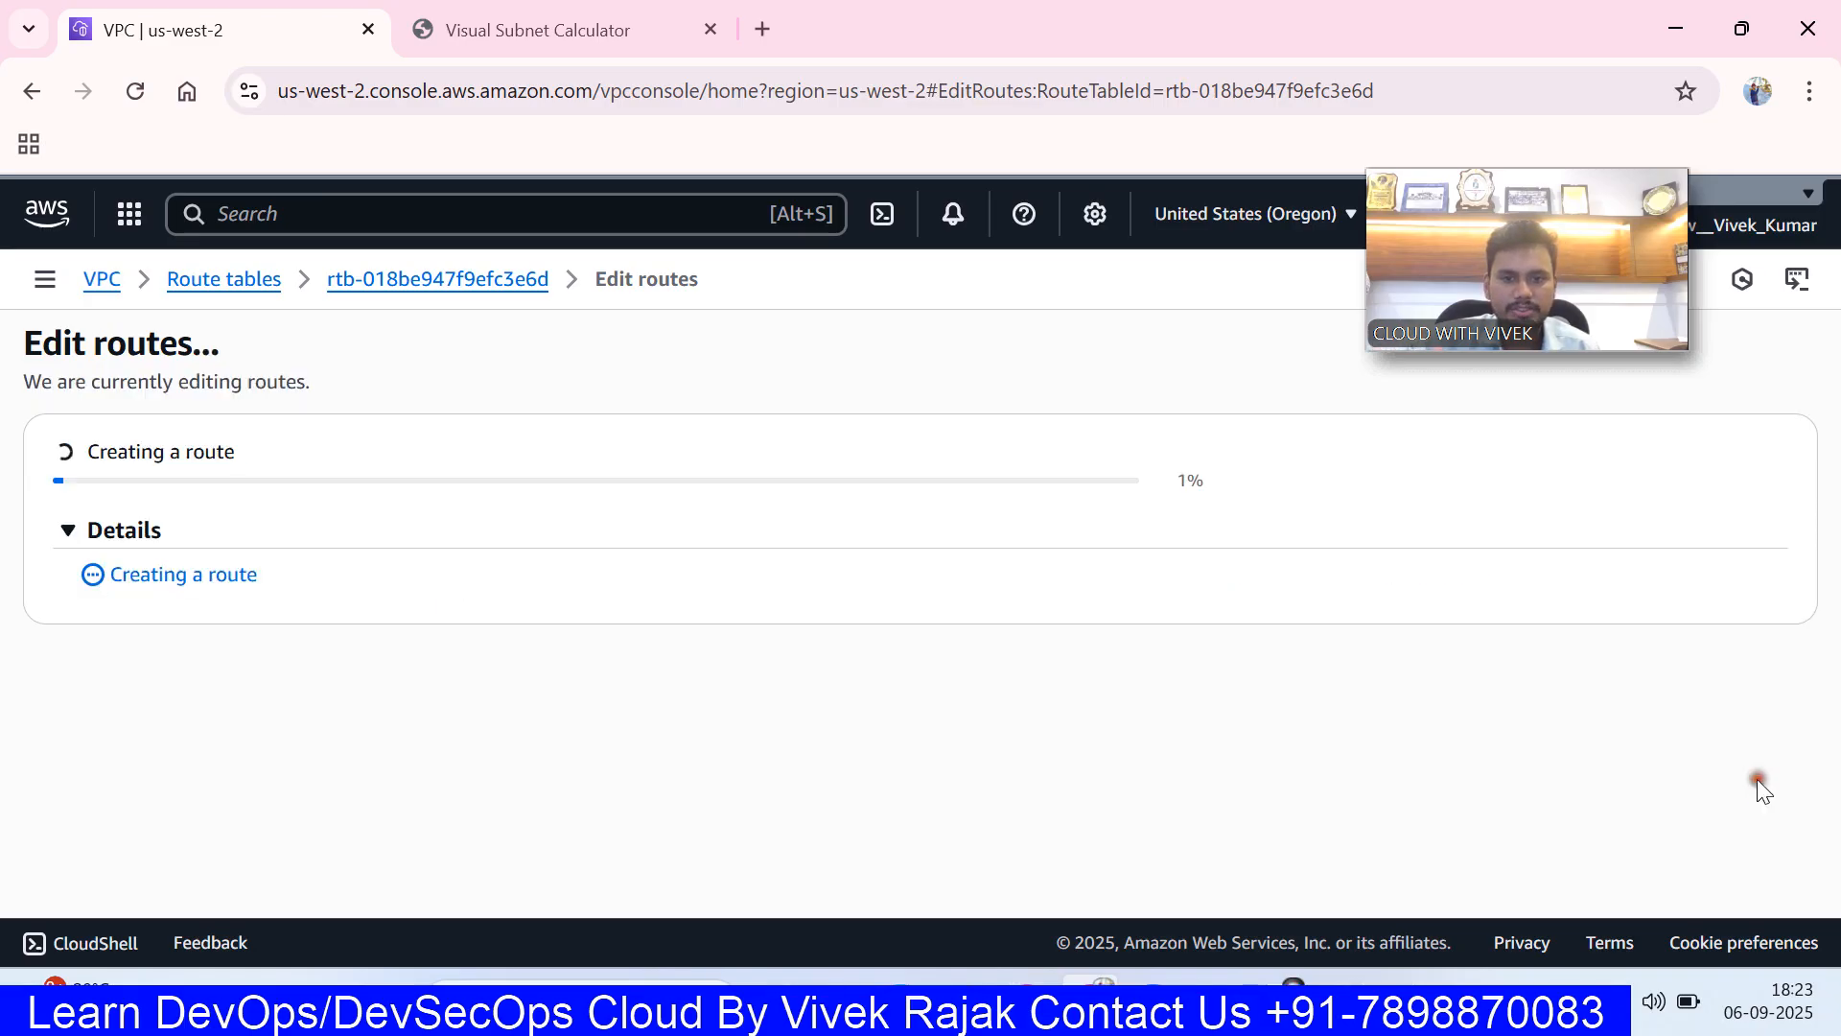
scroll(993, 710, "down", 3)
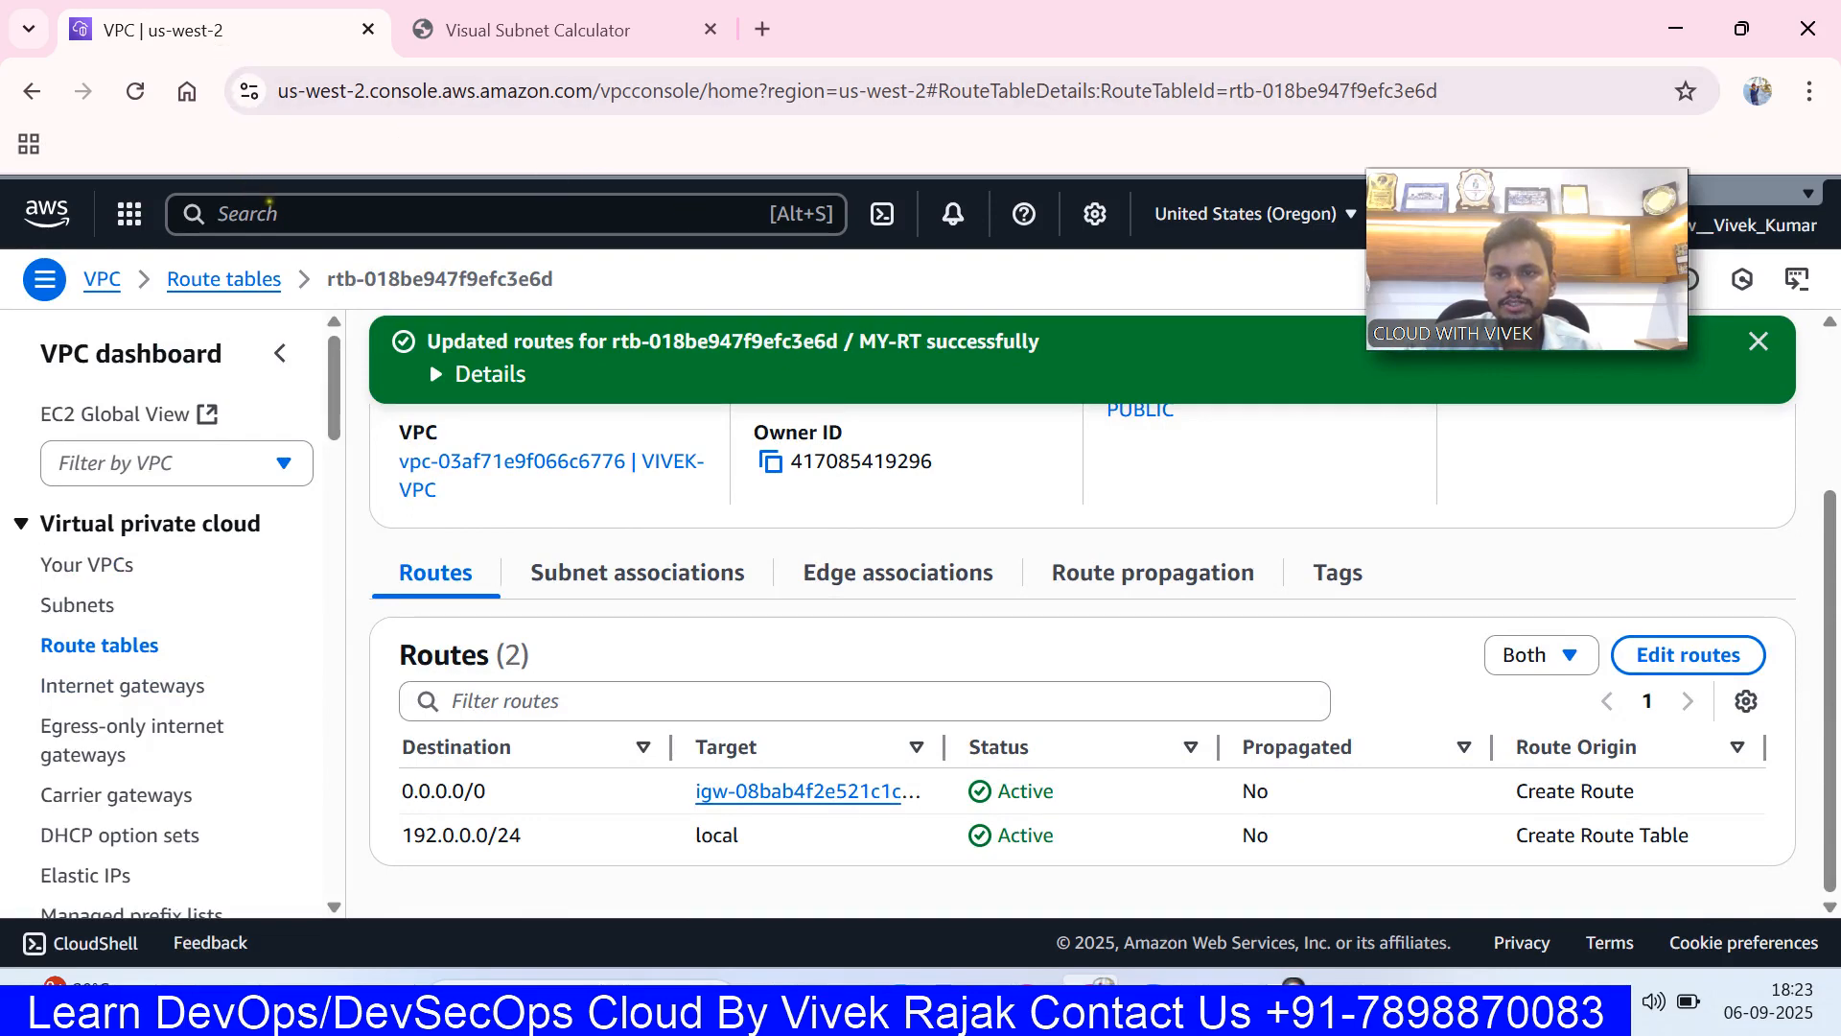
- Go to the EC2 service and list its instances without the running-state filter
left_click(270, 213)
type("EC2")
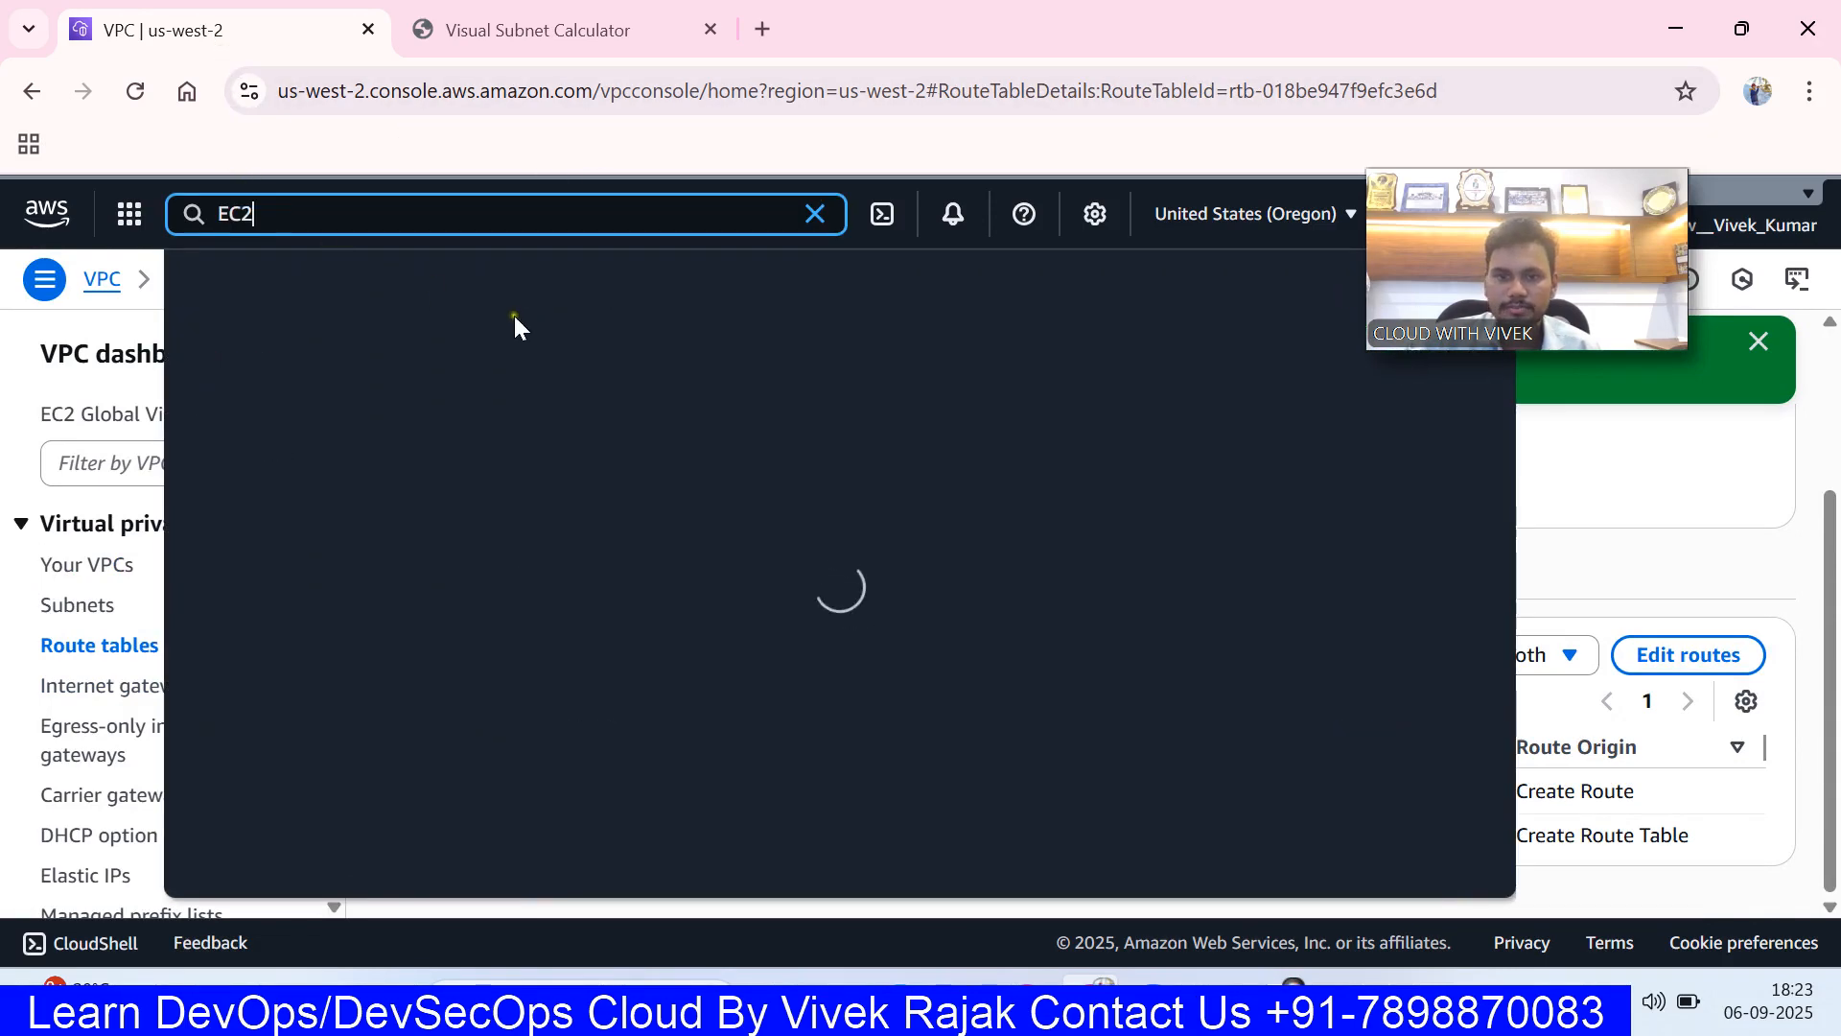
left_click(625, 376)
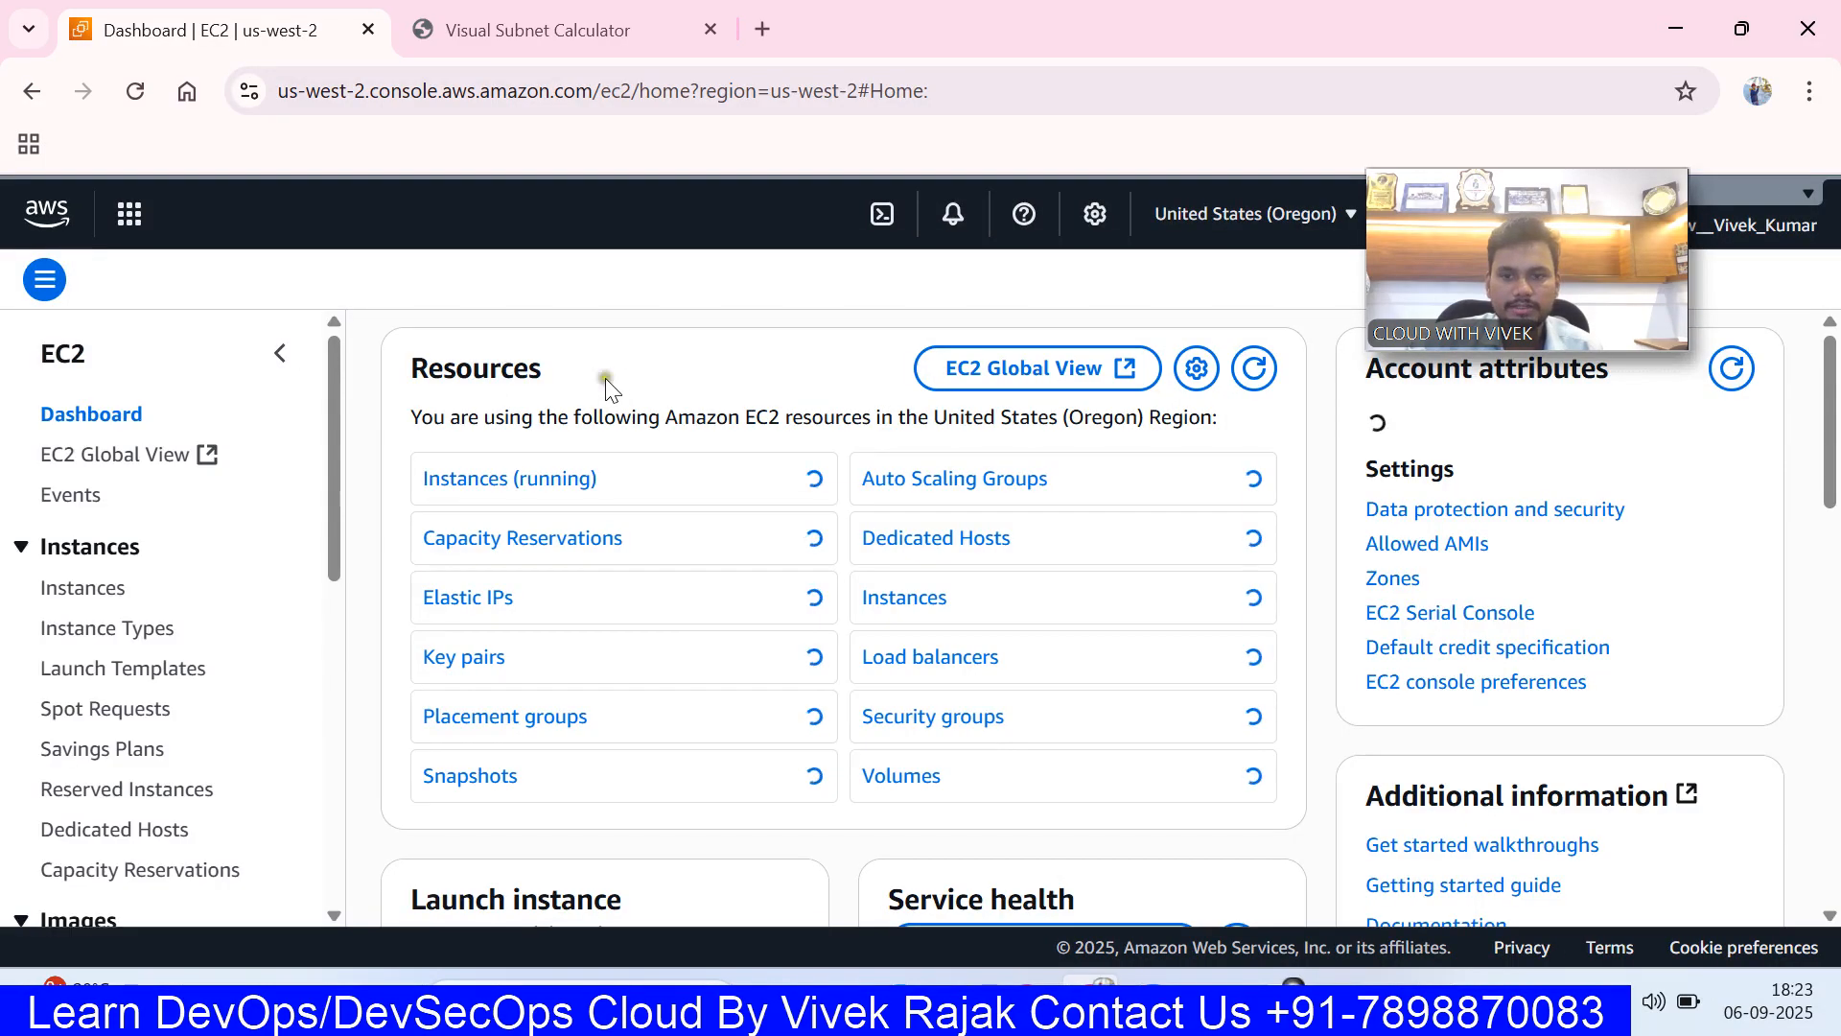
left_click(474, 492)
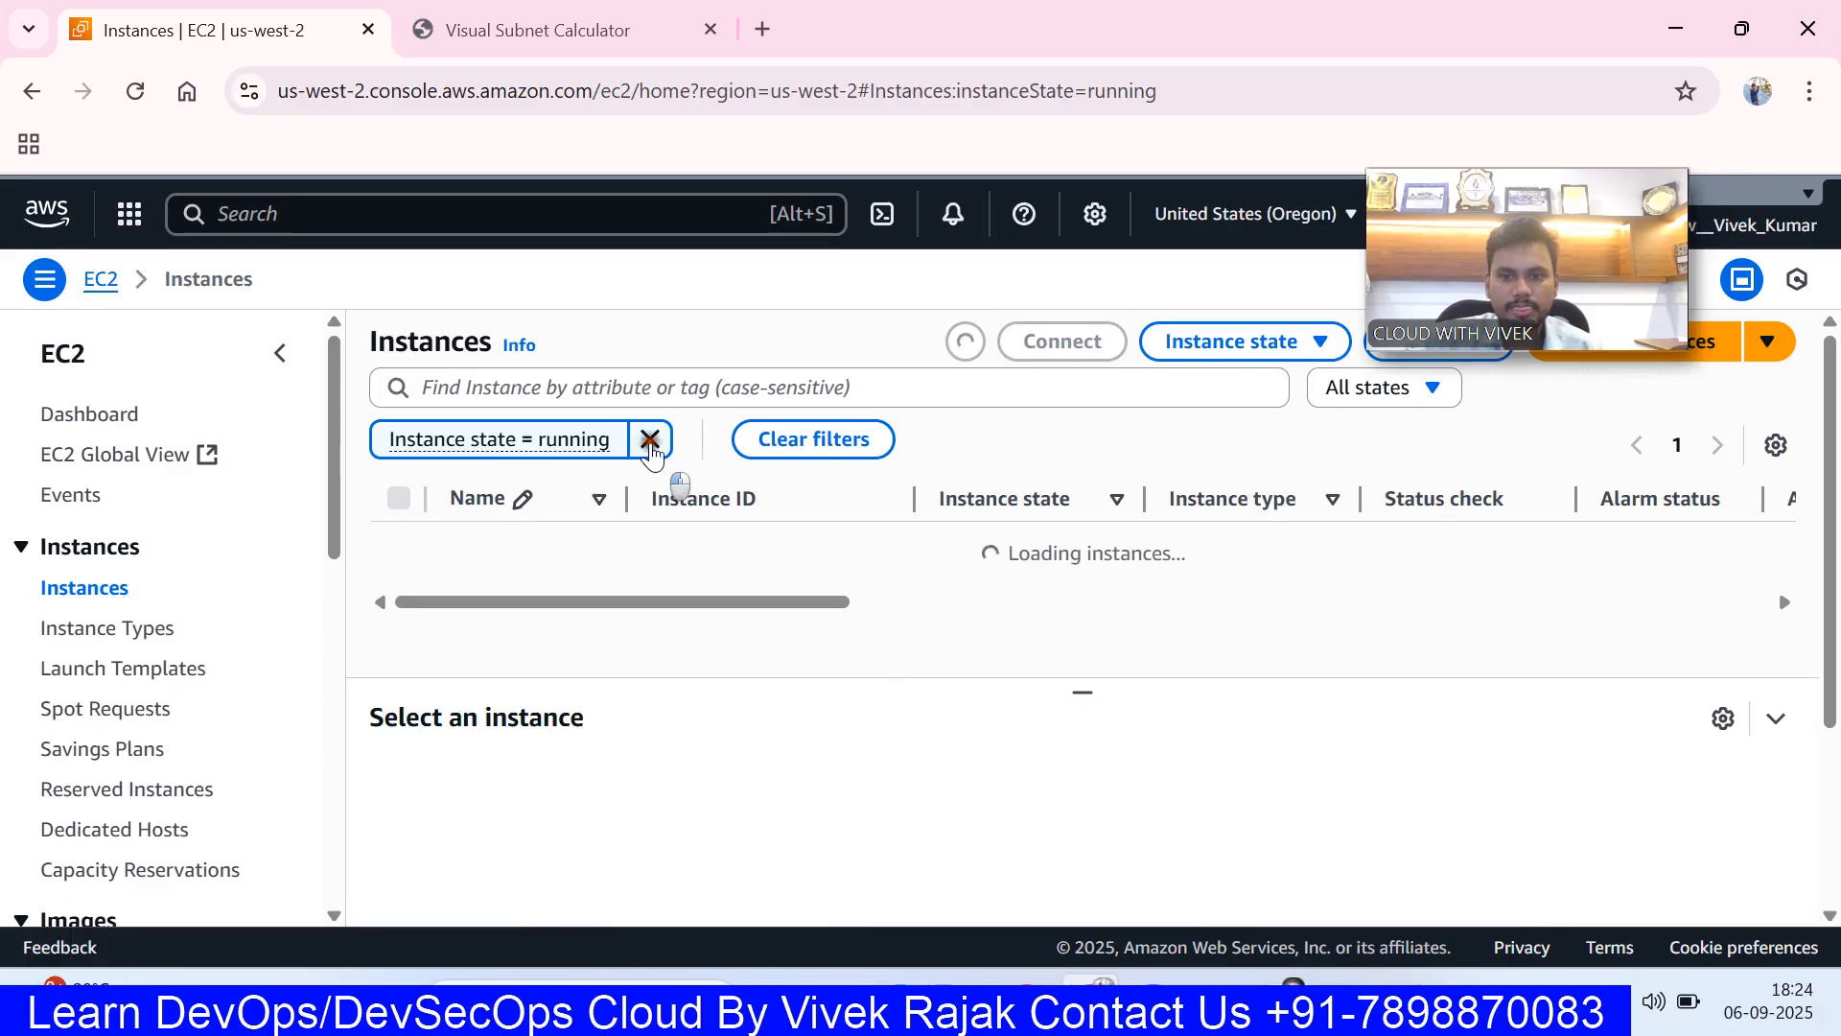
left_click(650, 438)
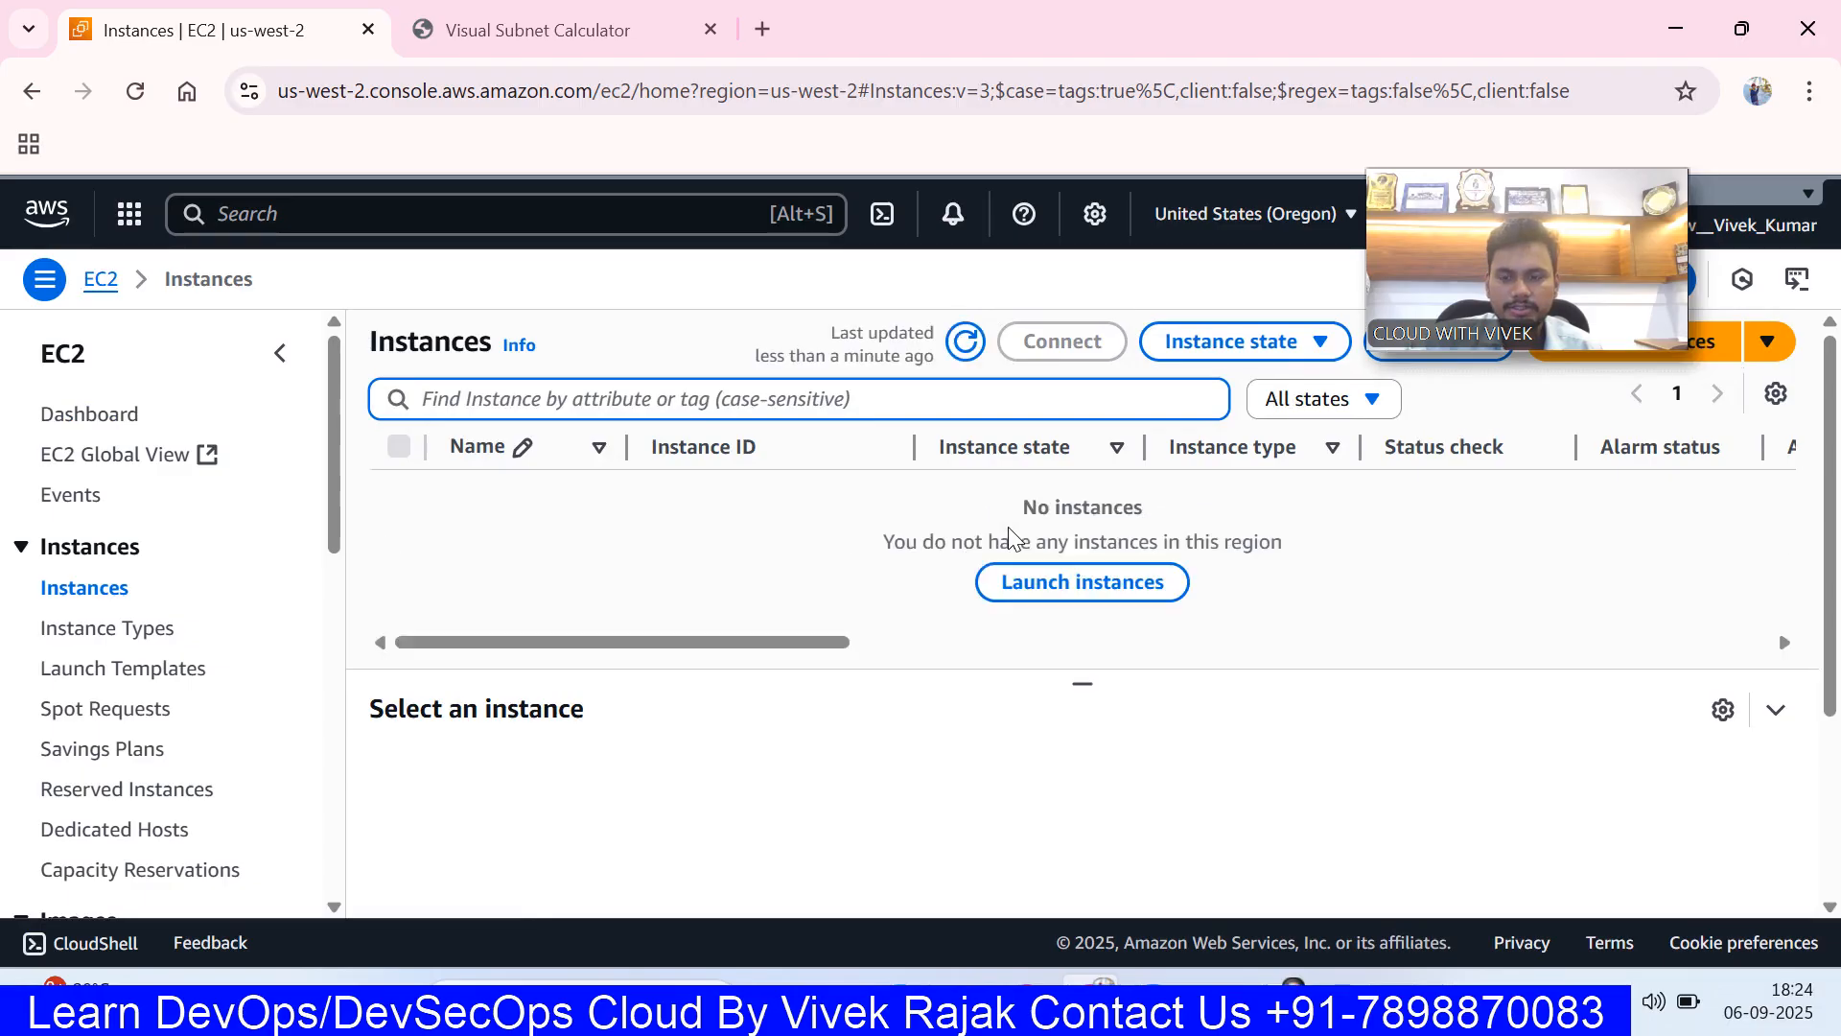
- Start launching a new EC2 instance and name it PUBLIC-SERVER
left_click(1085, 583)
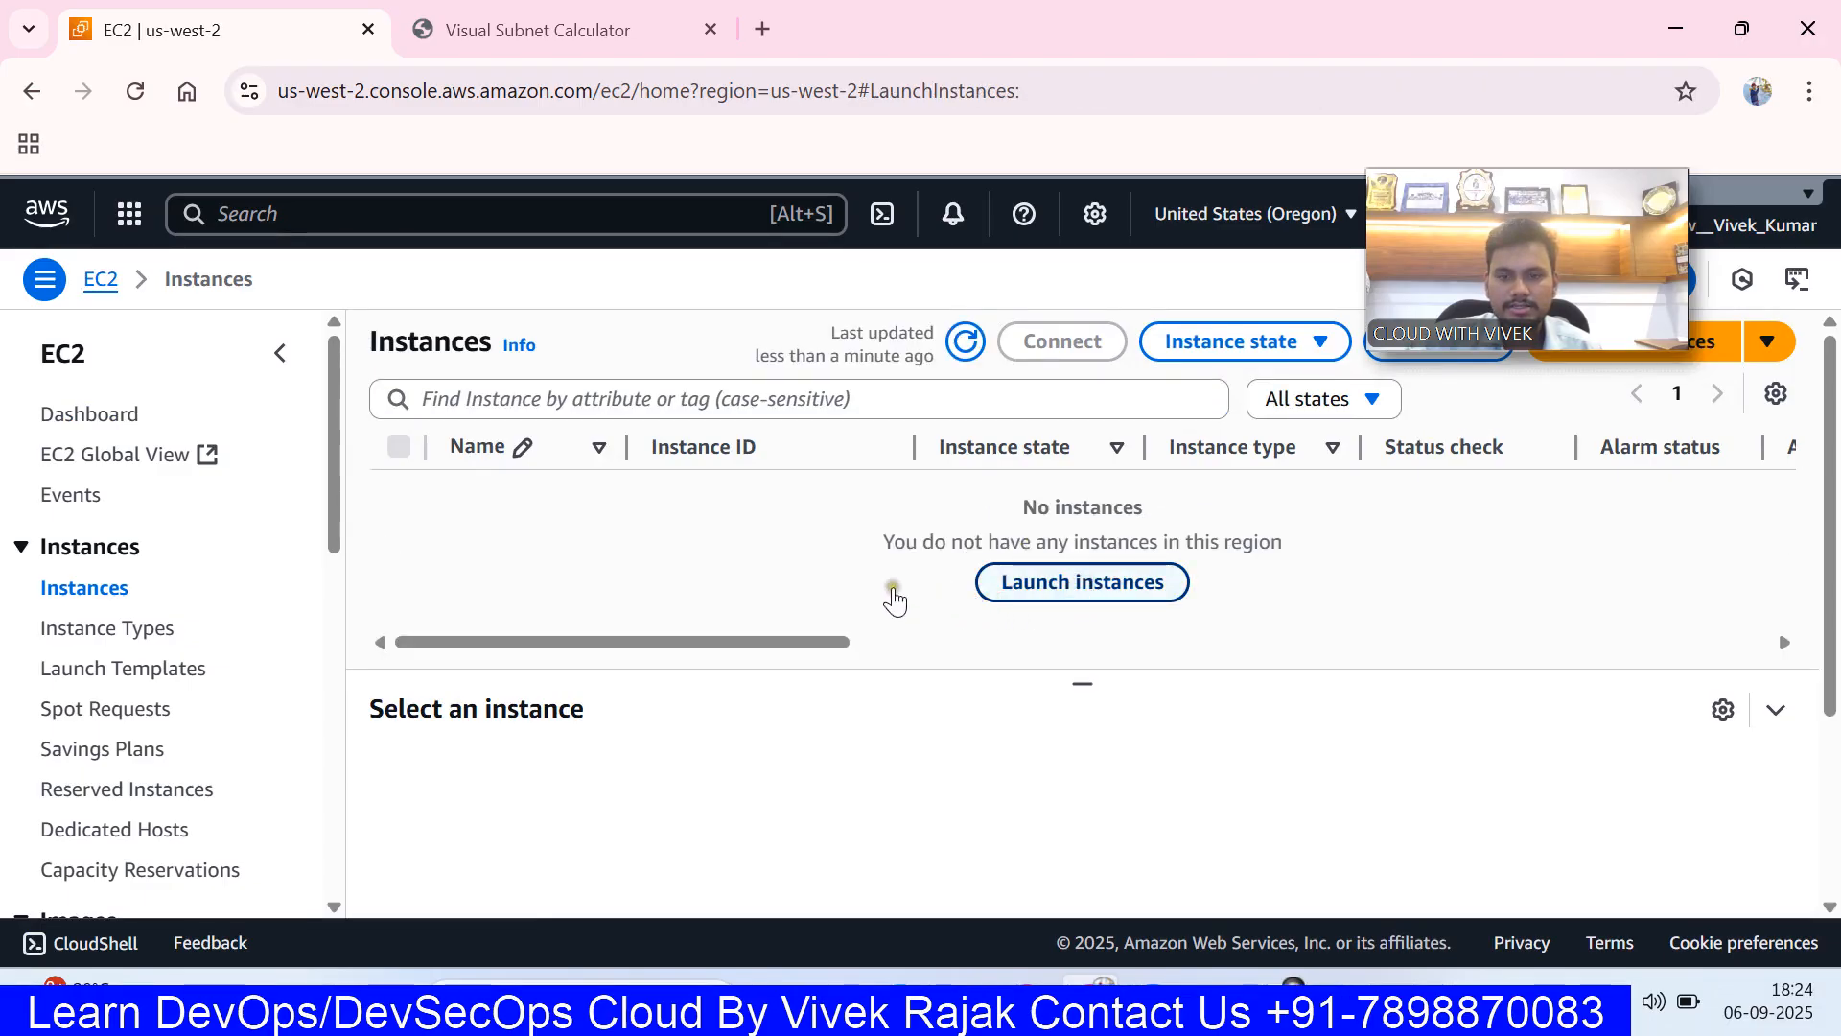
left_click(604, 578)
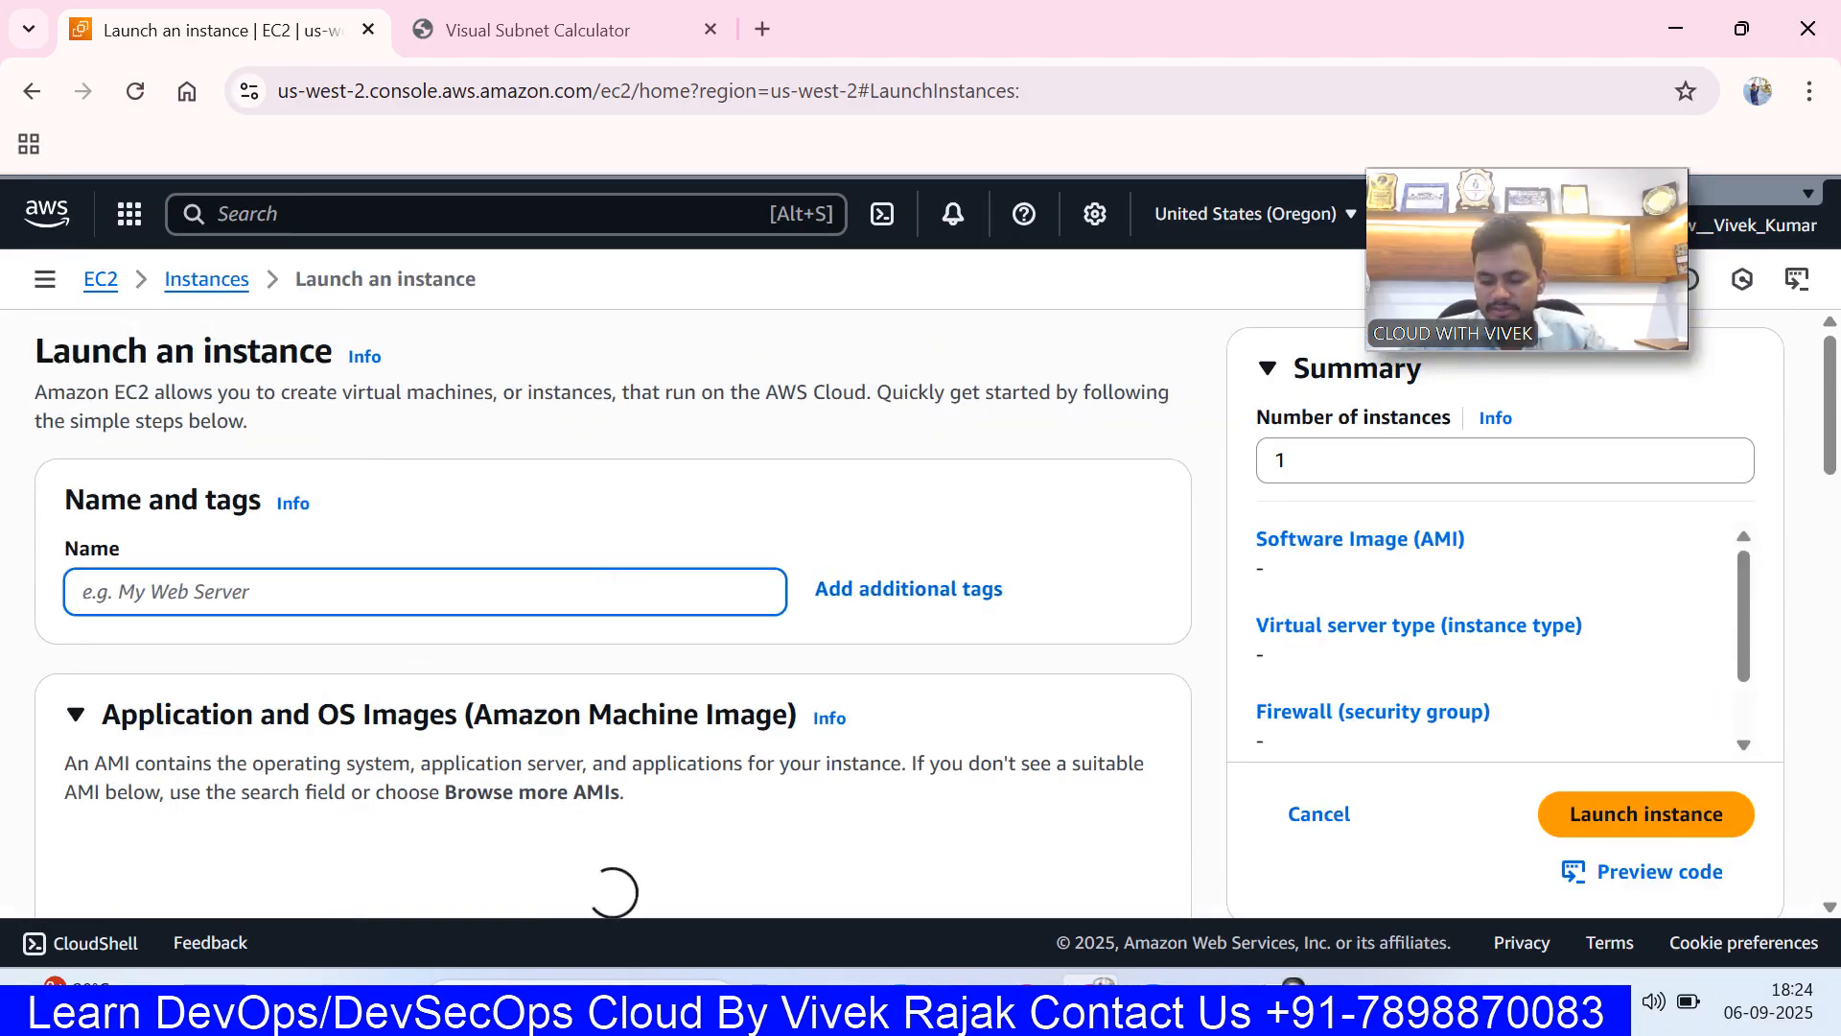
type("PUBL")
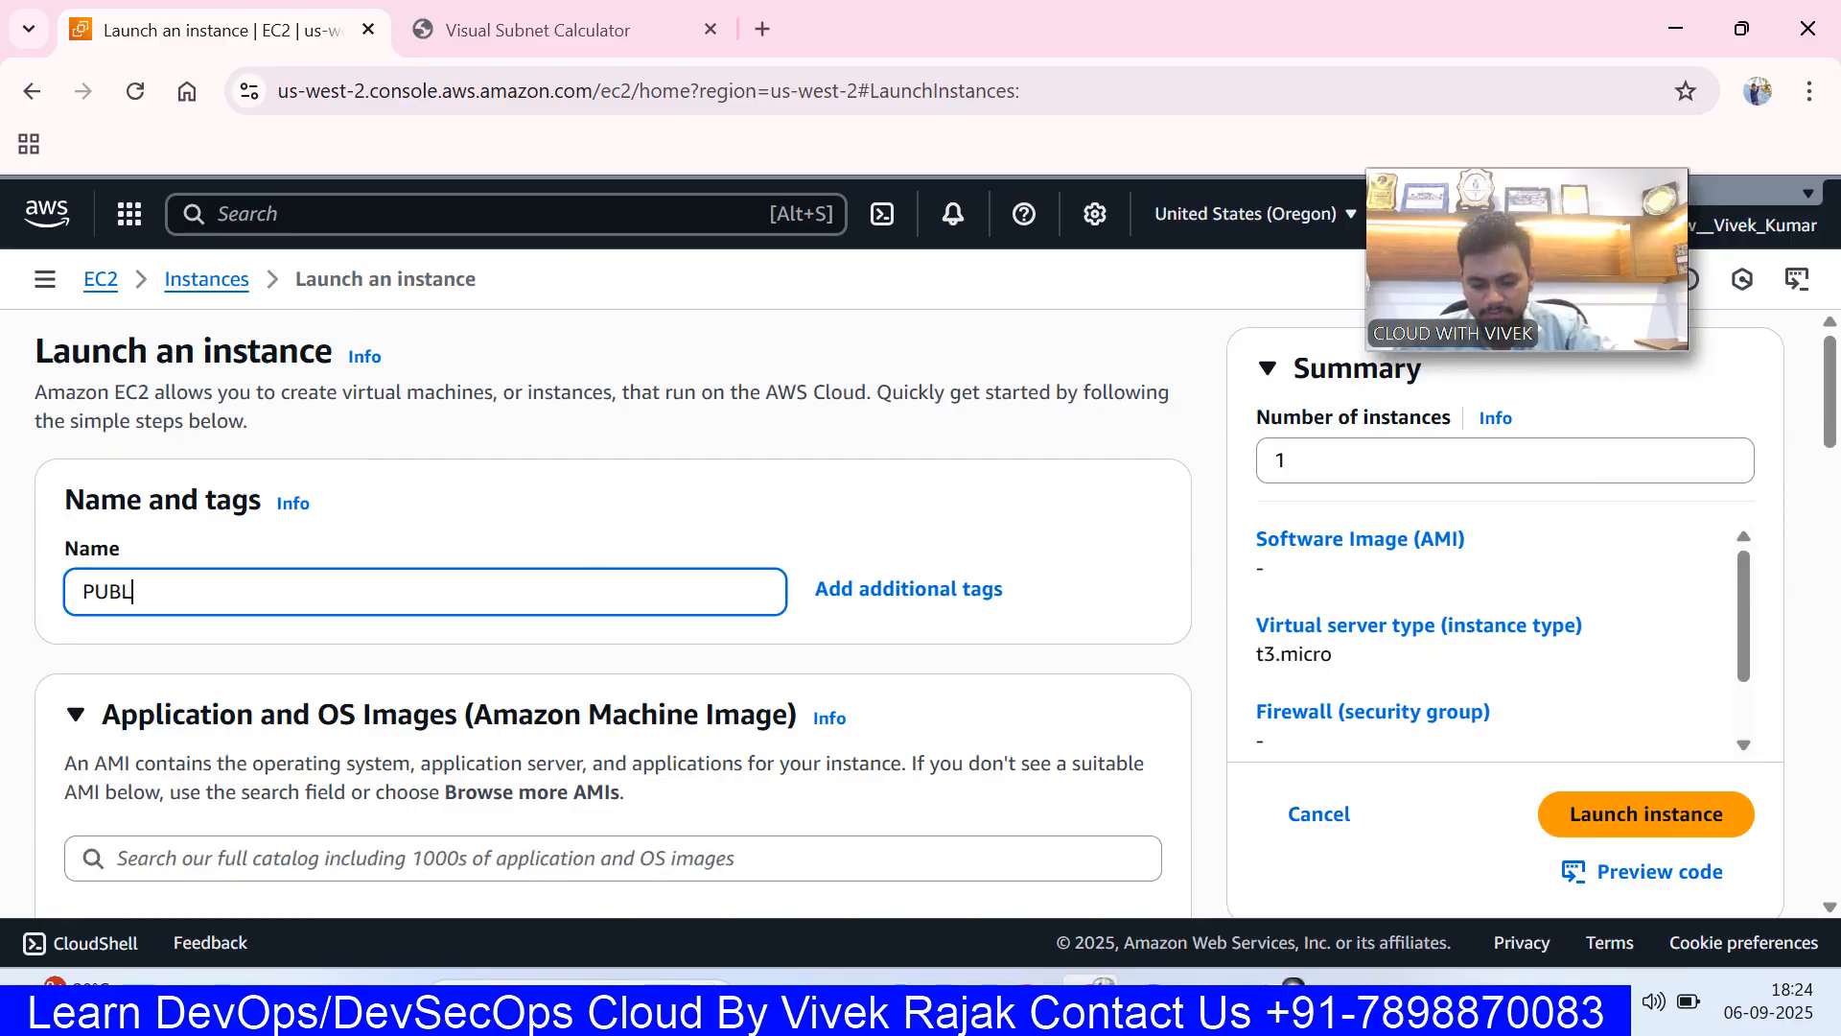
type("IC-SERVER")
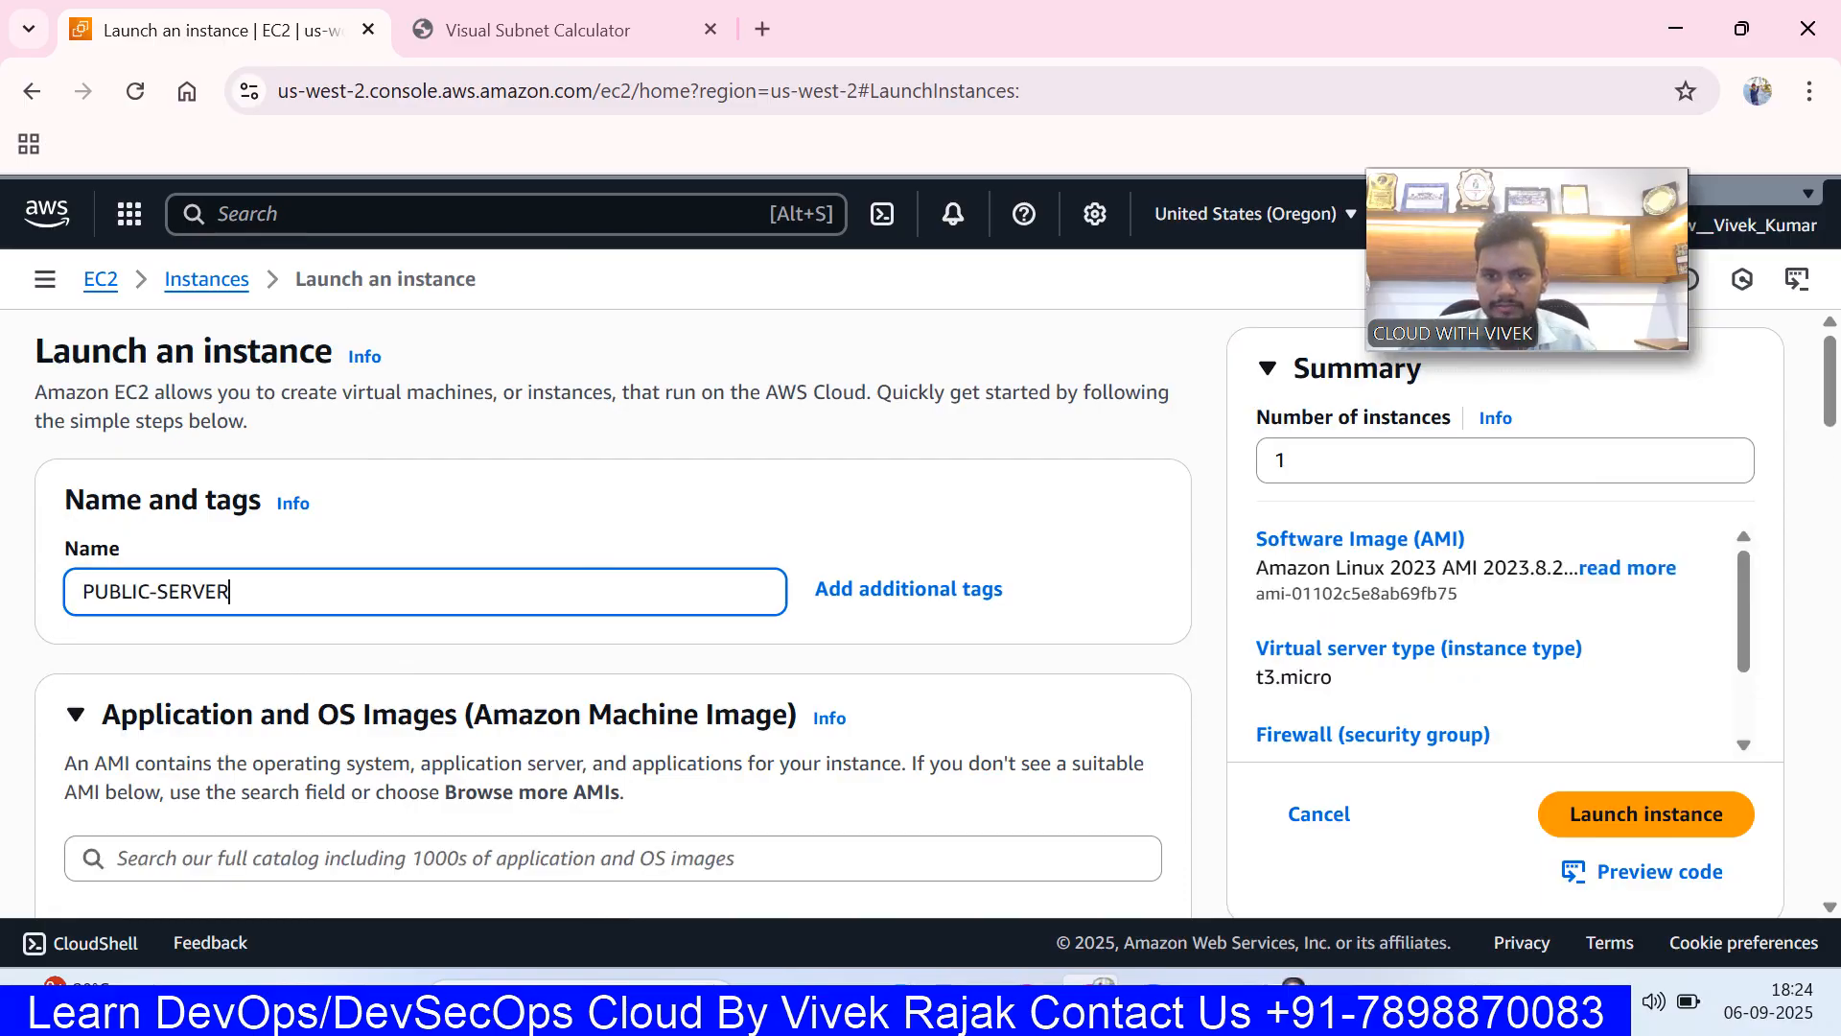
scroll(614, 614, "down", 2)
key("ctrl+a")
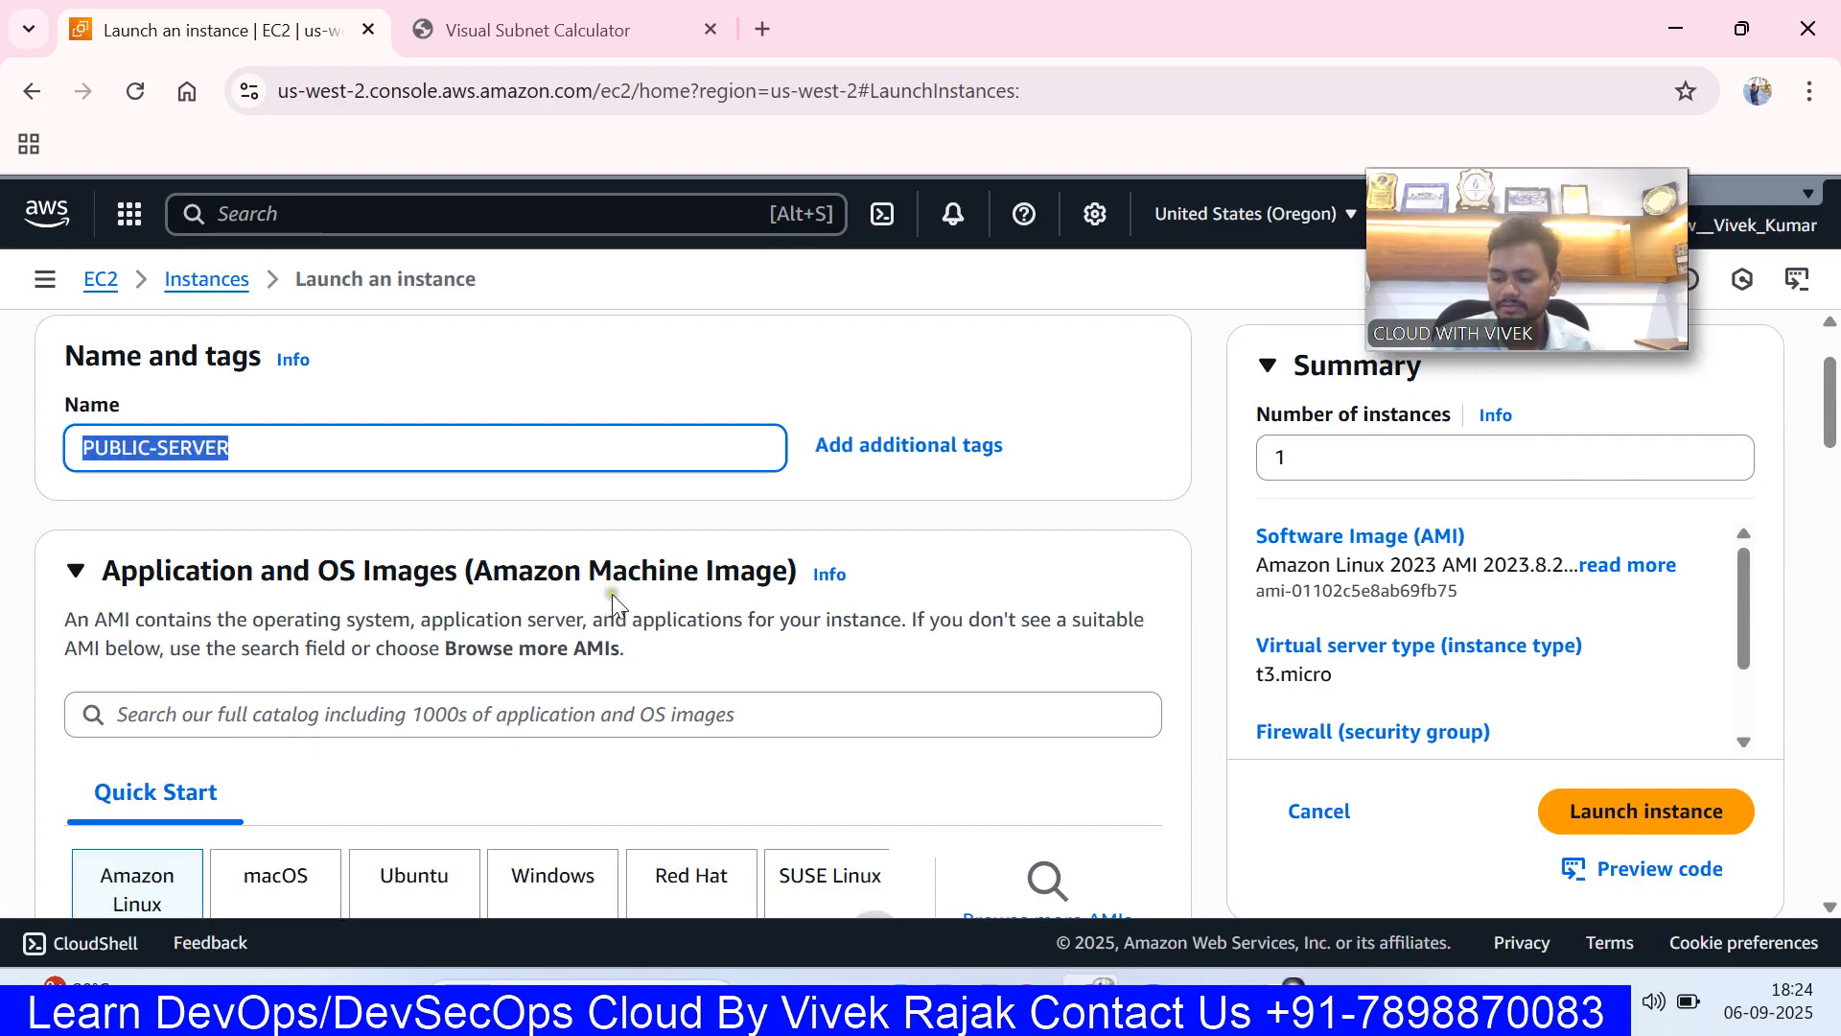
- Create an RSA key pair in .pem format for the instance, named with the owner's first name followed by KEY
scroll(612, 595, "down", 5)
scroll(442, 606, "down", 10)
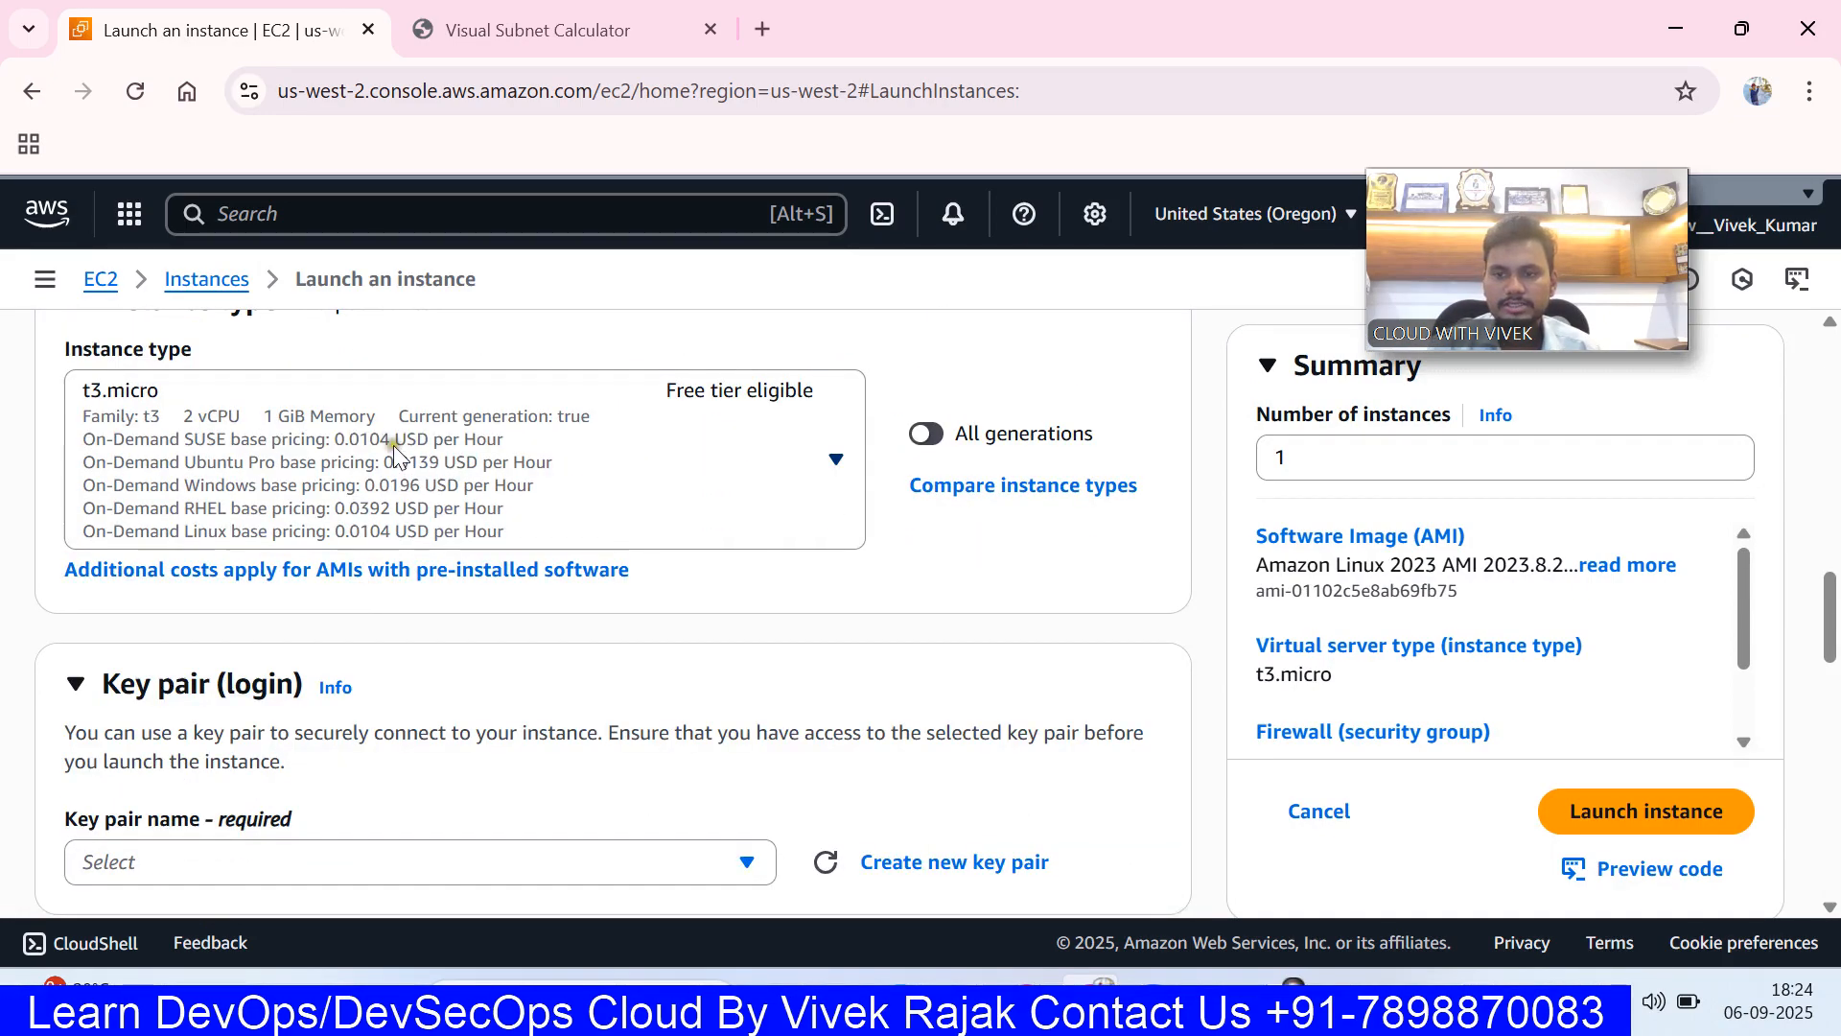
scroll(395, 451, "down", 5)
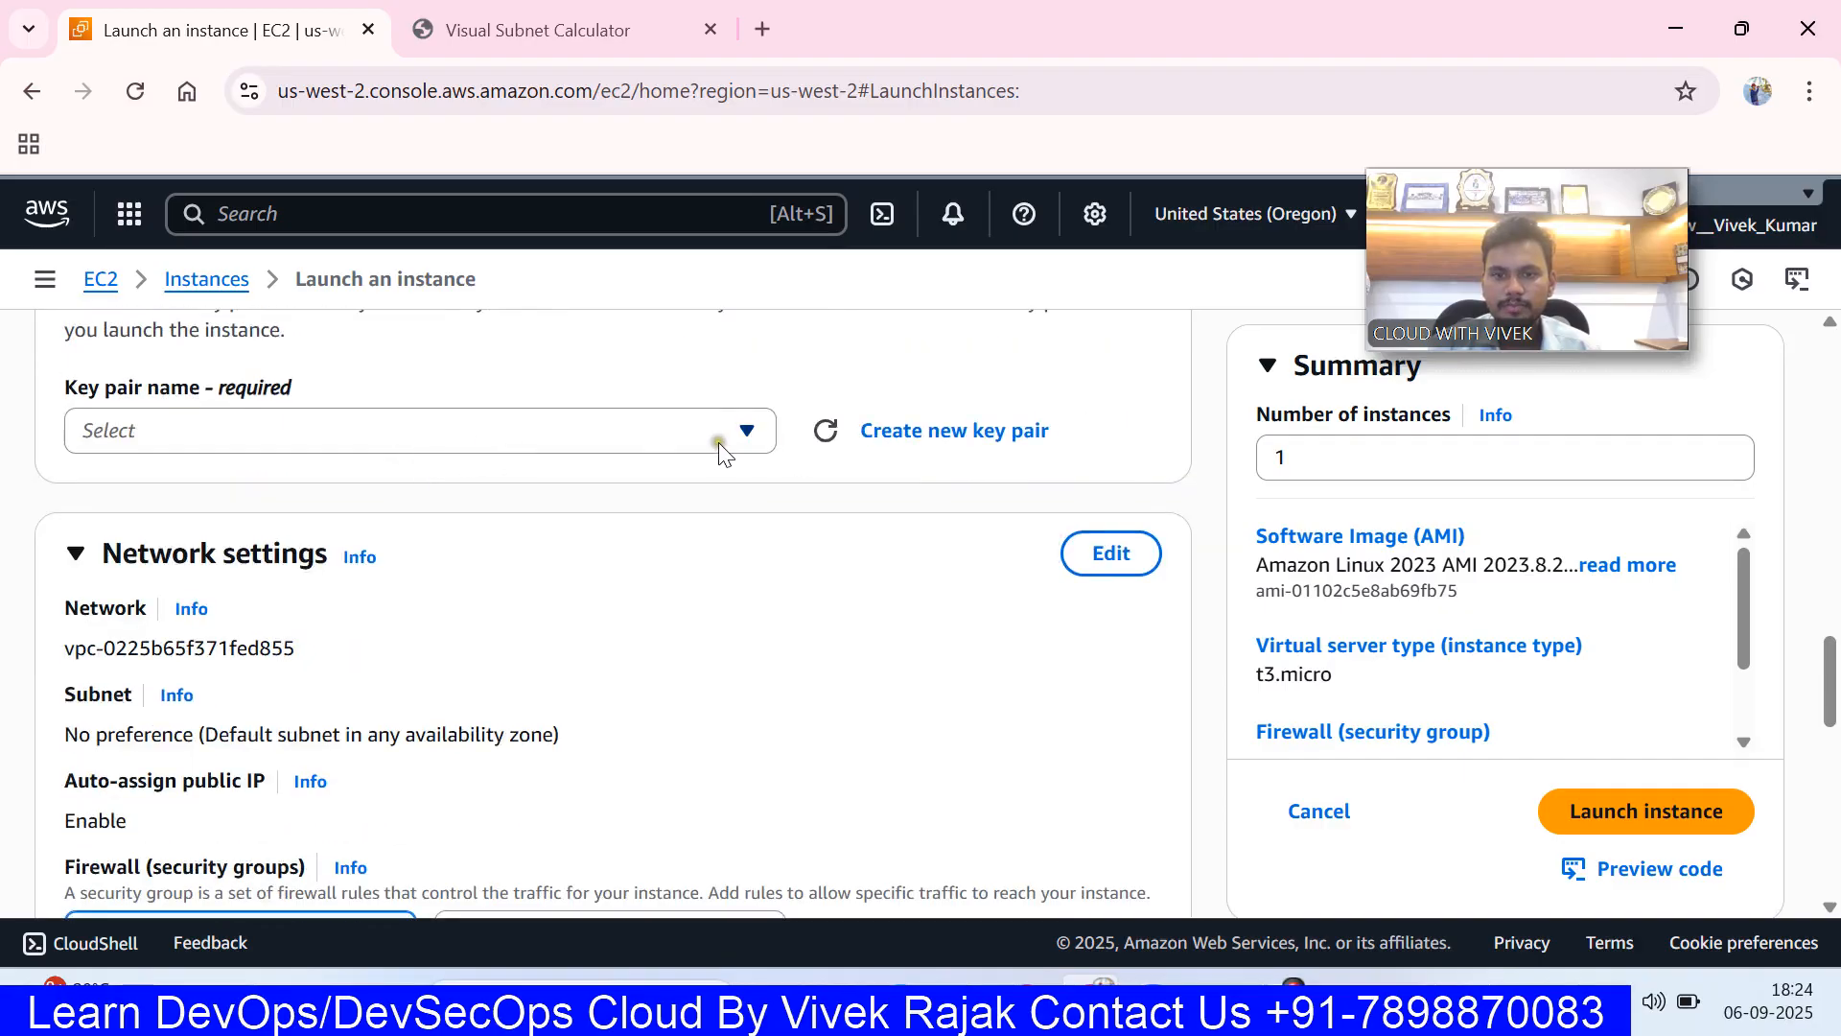
left_click(894, 431)
left_click(745, 487)
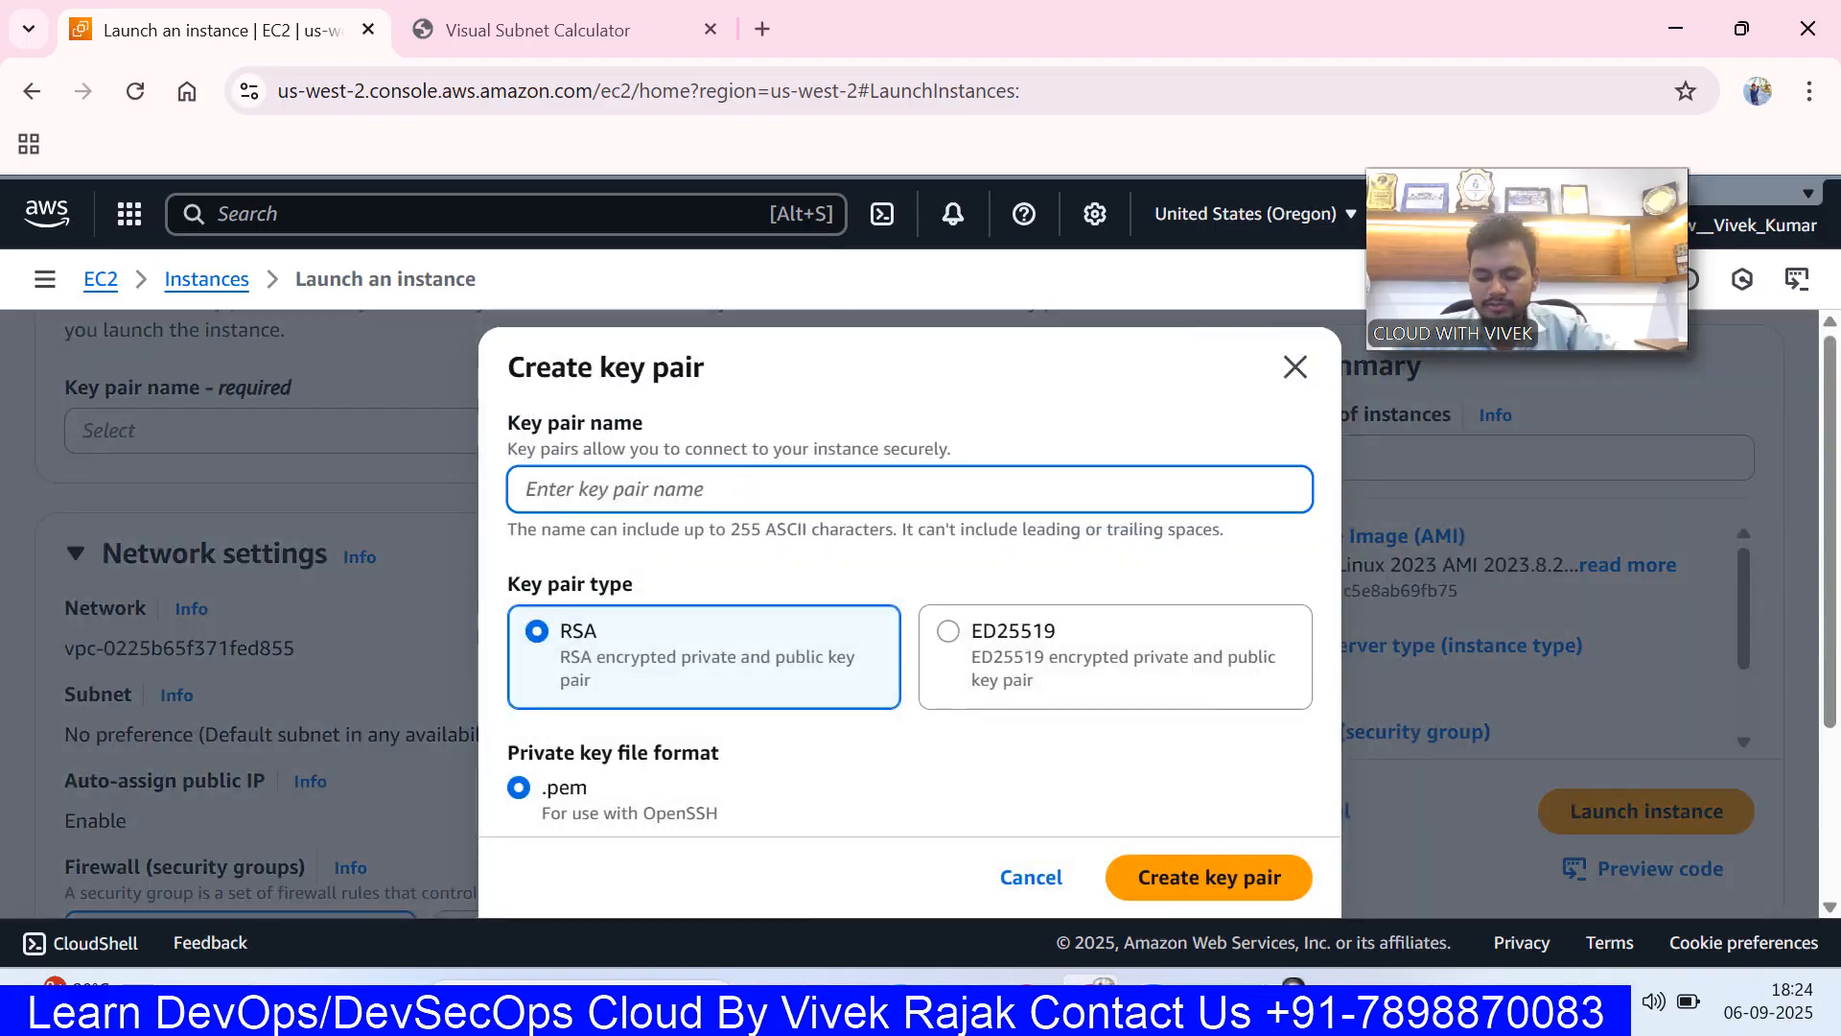
type("VIVEKKEY")
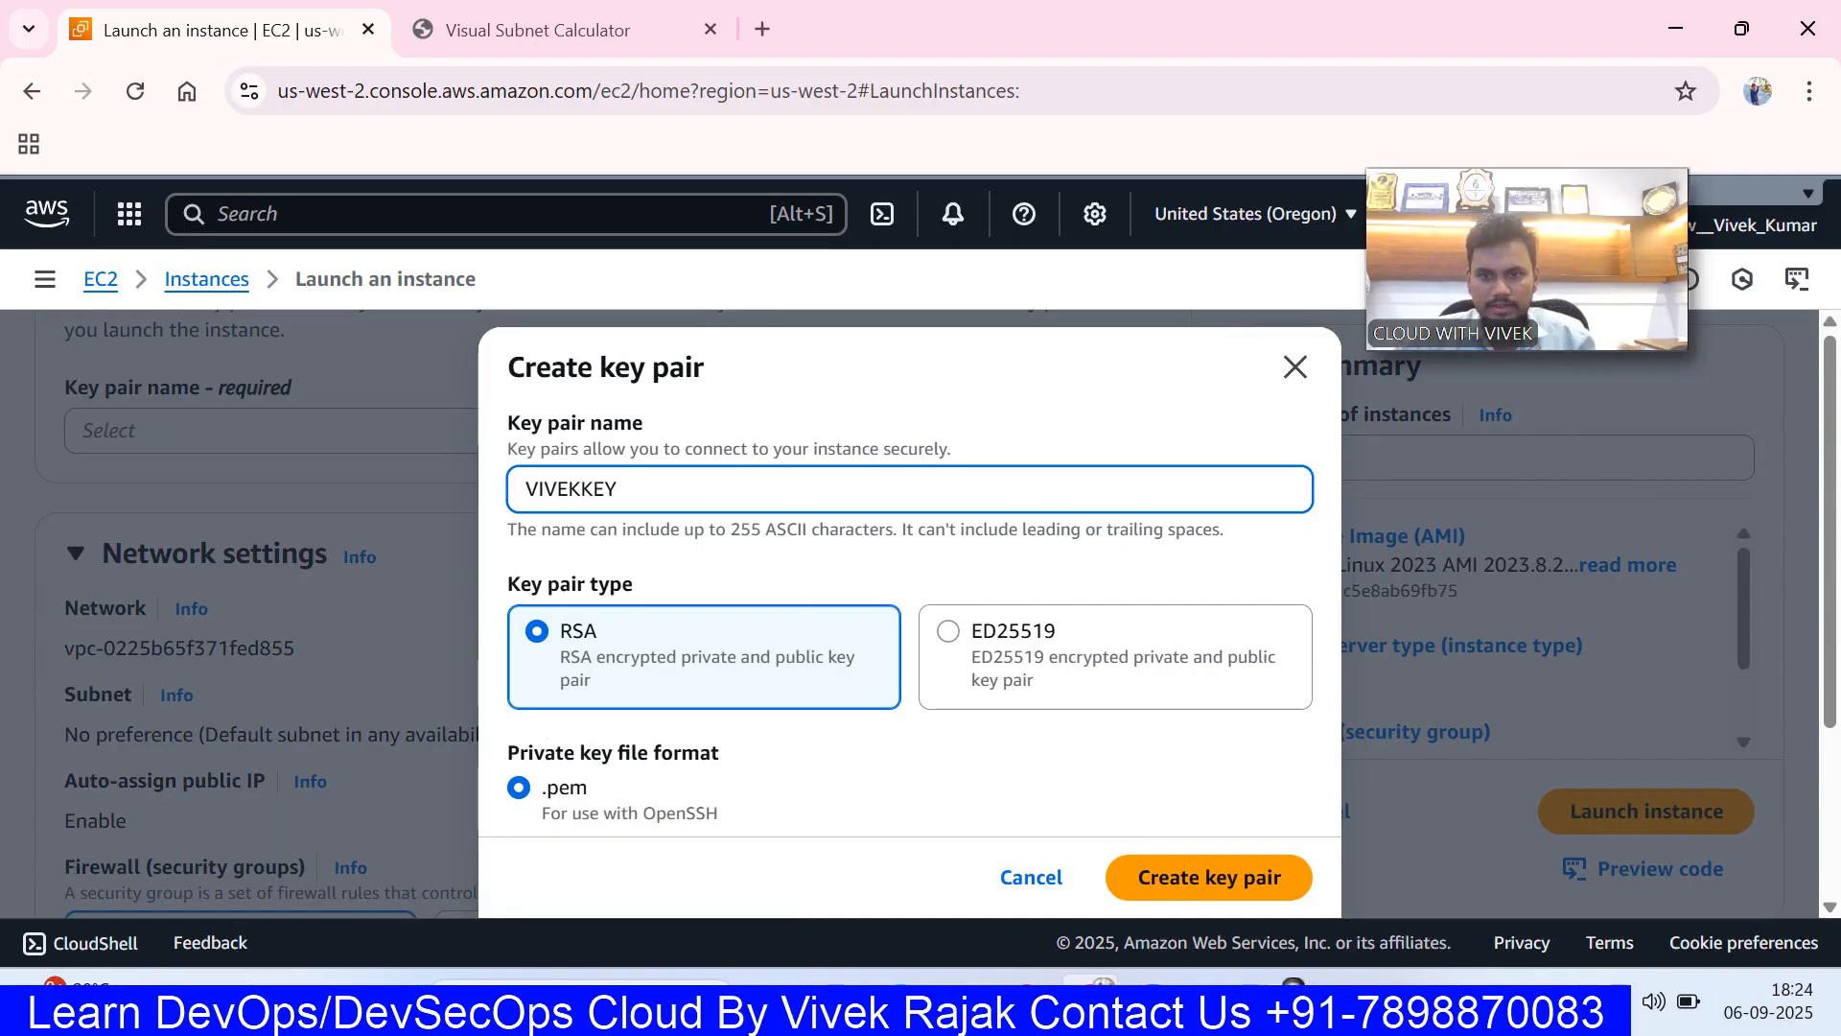
scroll(751, 492, "down", 3)
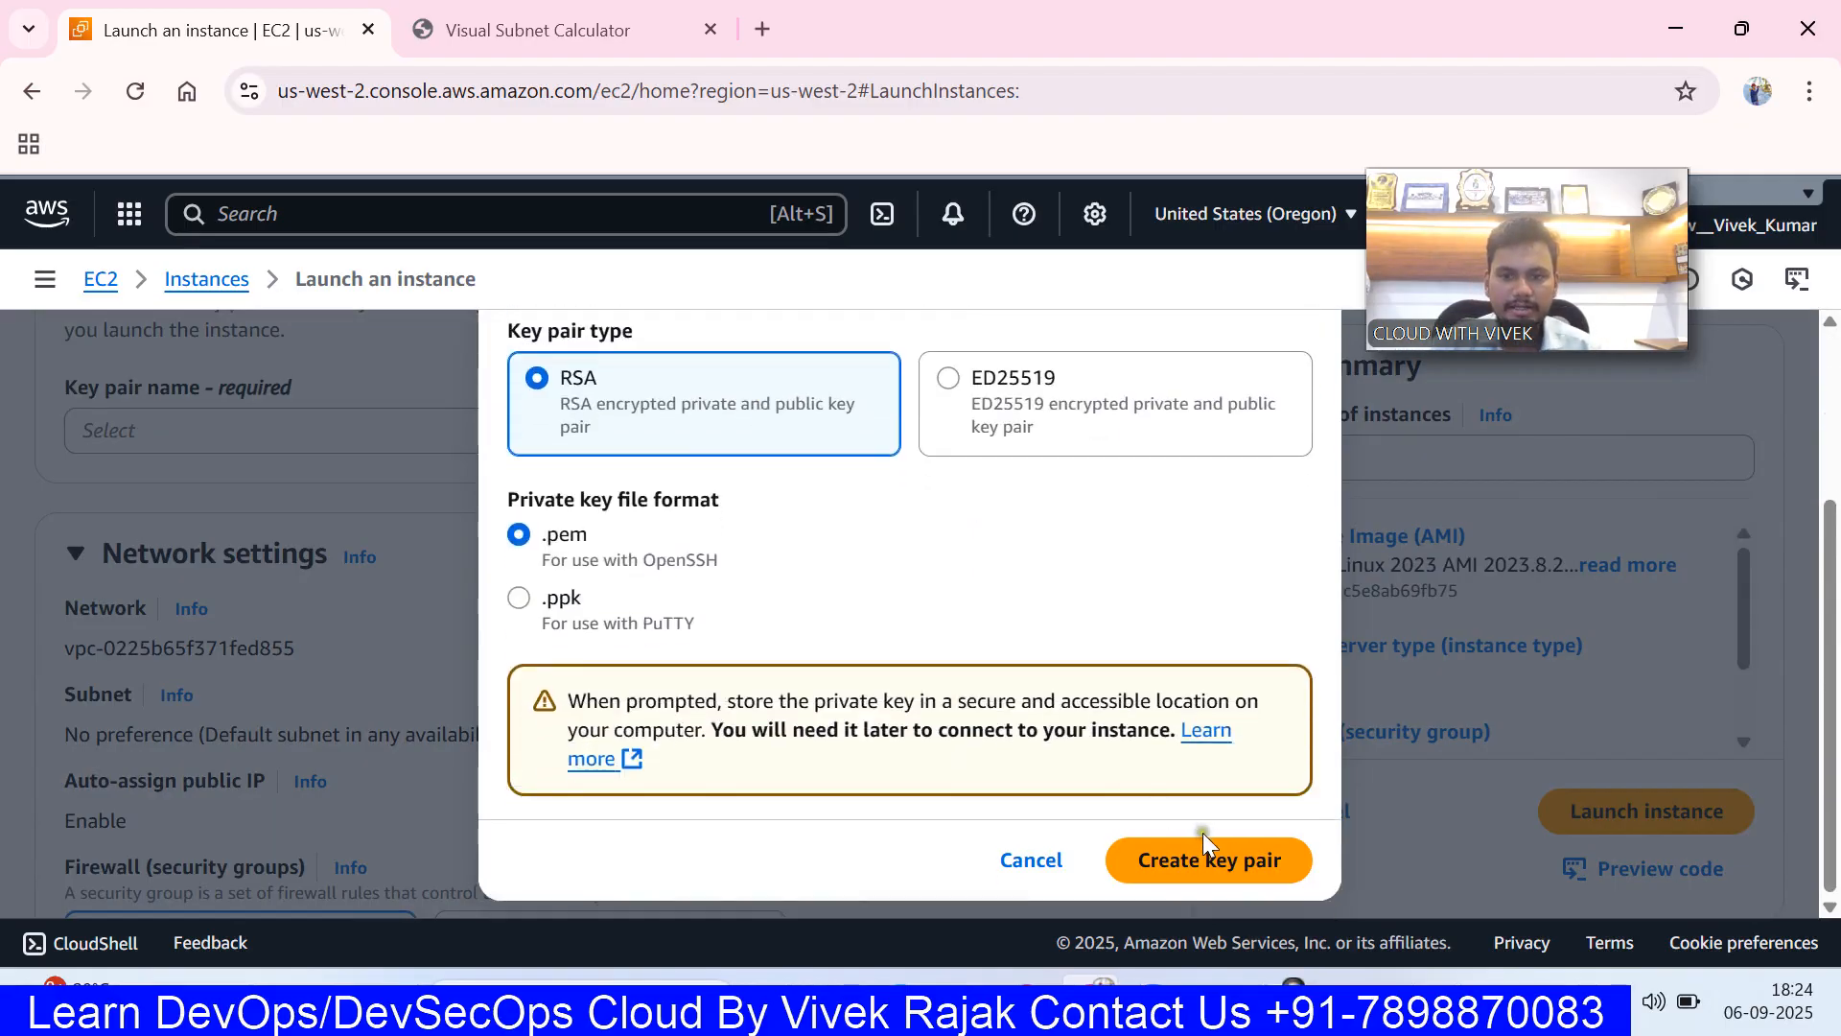
left_click(1181, 862)
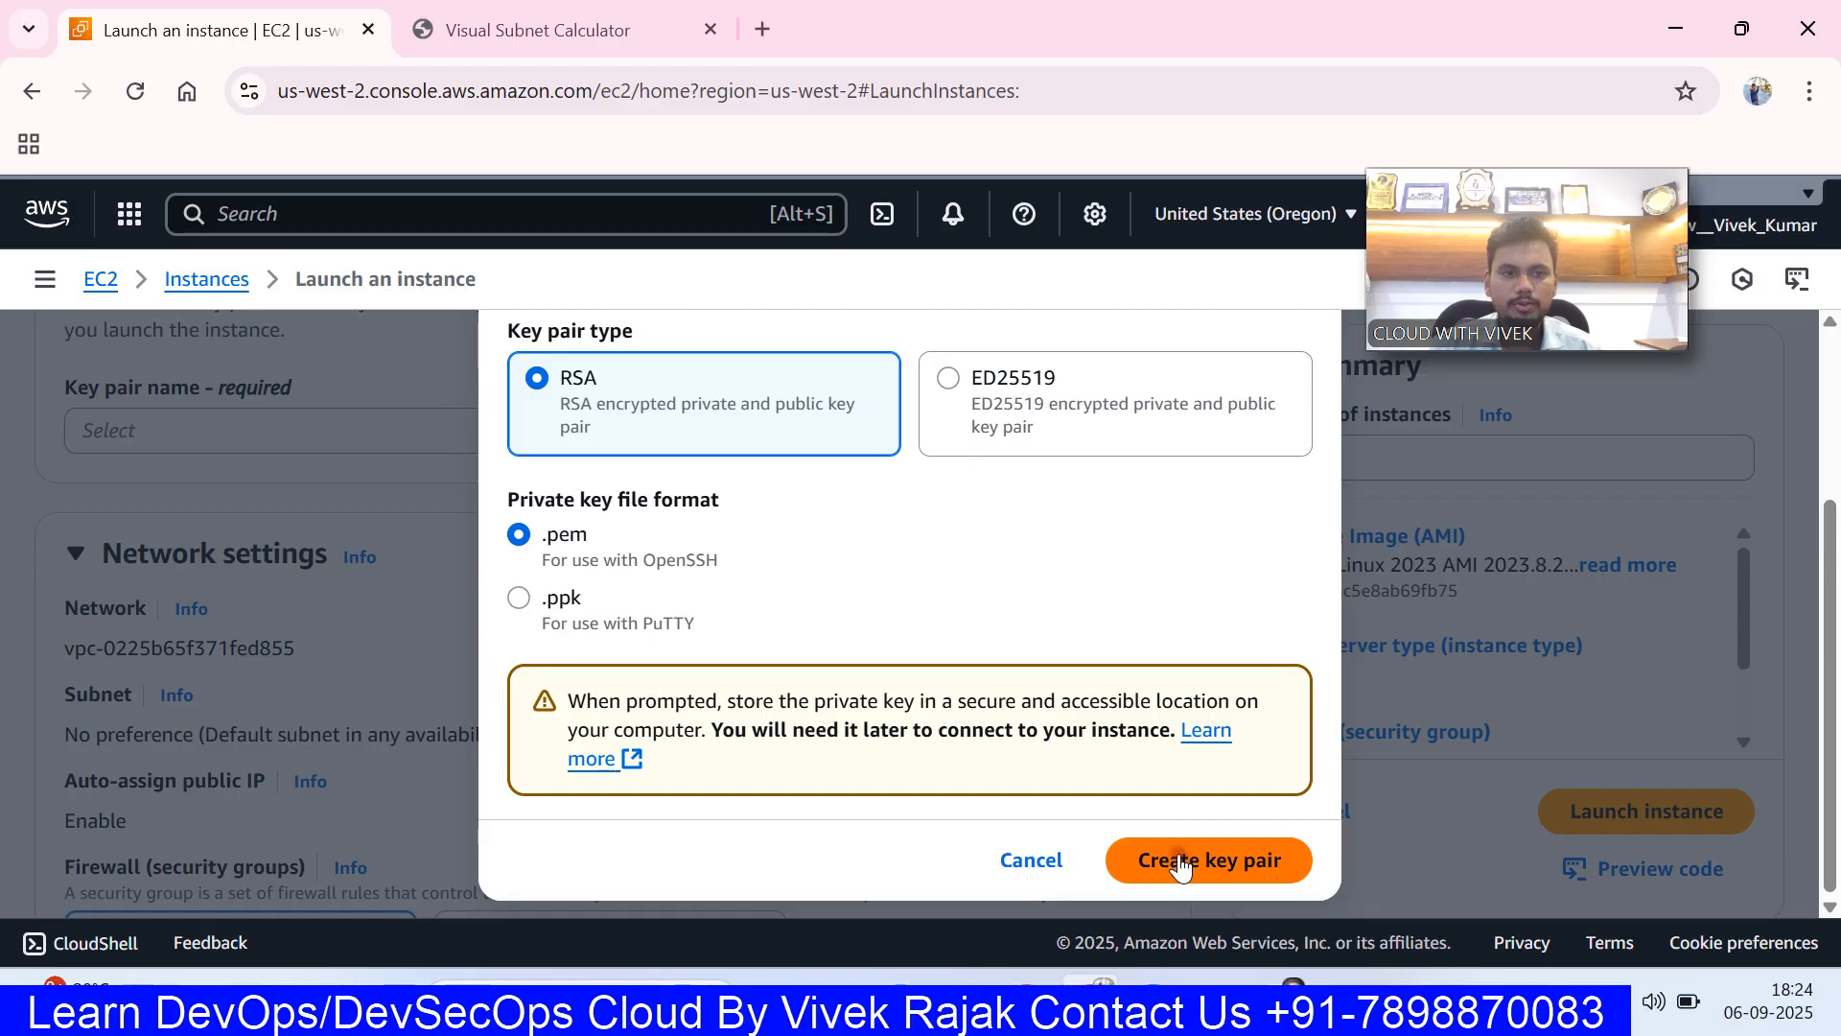
- Edit the instance's network settings to use the custom 192.0.0.0/24 VPC instead of the default one
scroll(1042, 718, "down", 2)
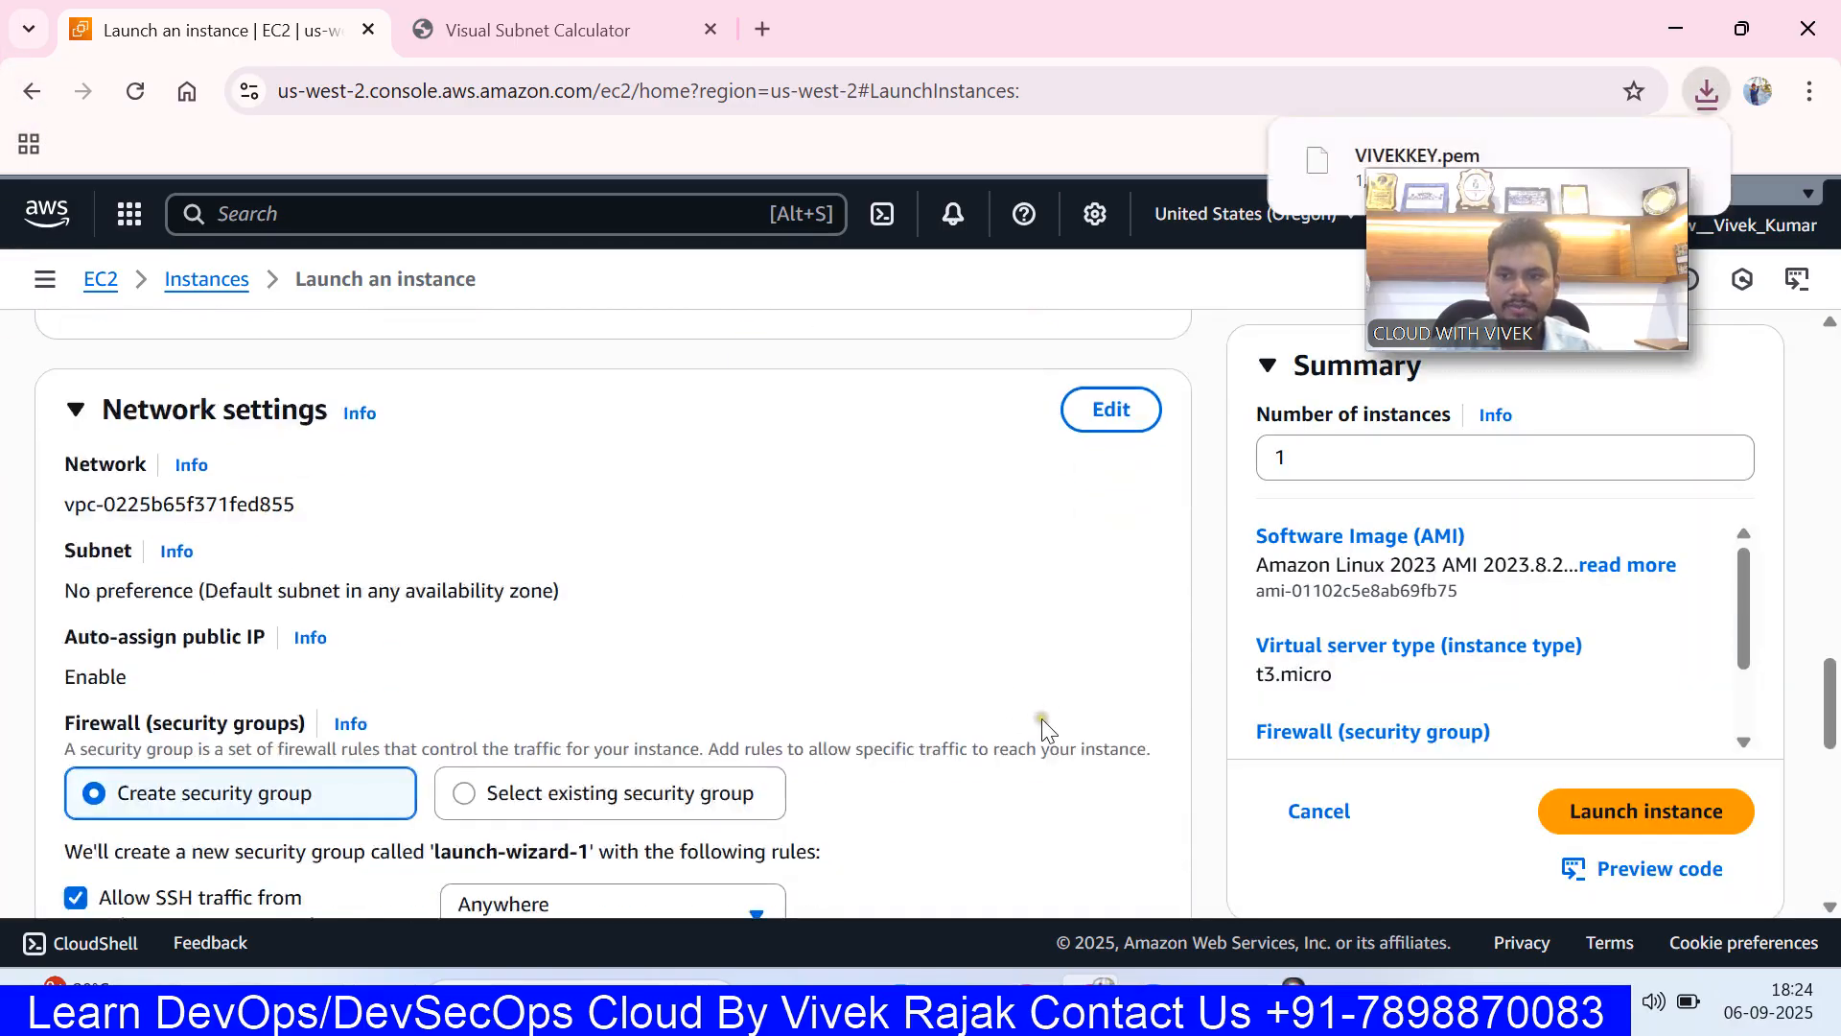
scroll(1012, 698, "up", 2)
left_click(1139, 566)
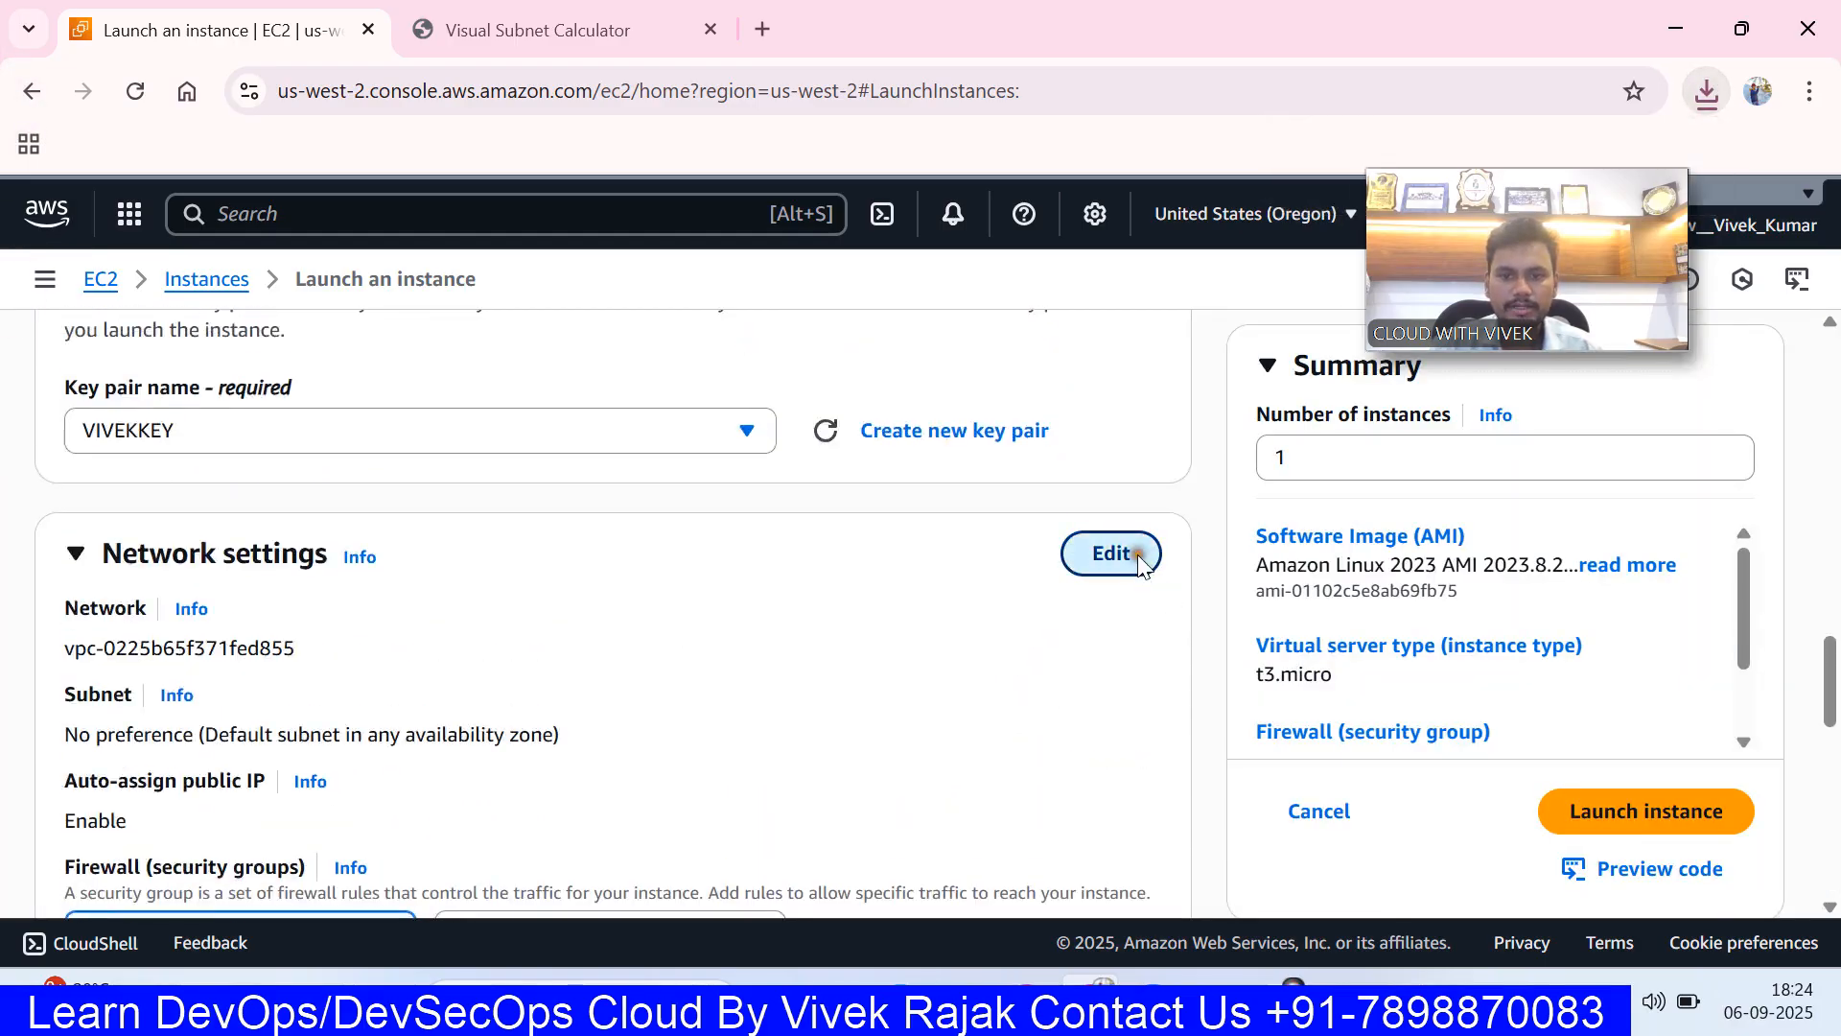
scroll(781, 633, "down", 1)
left_click(701, 539)
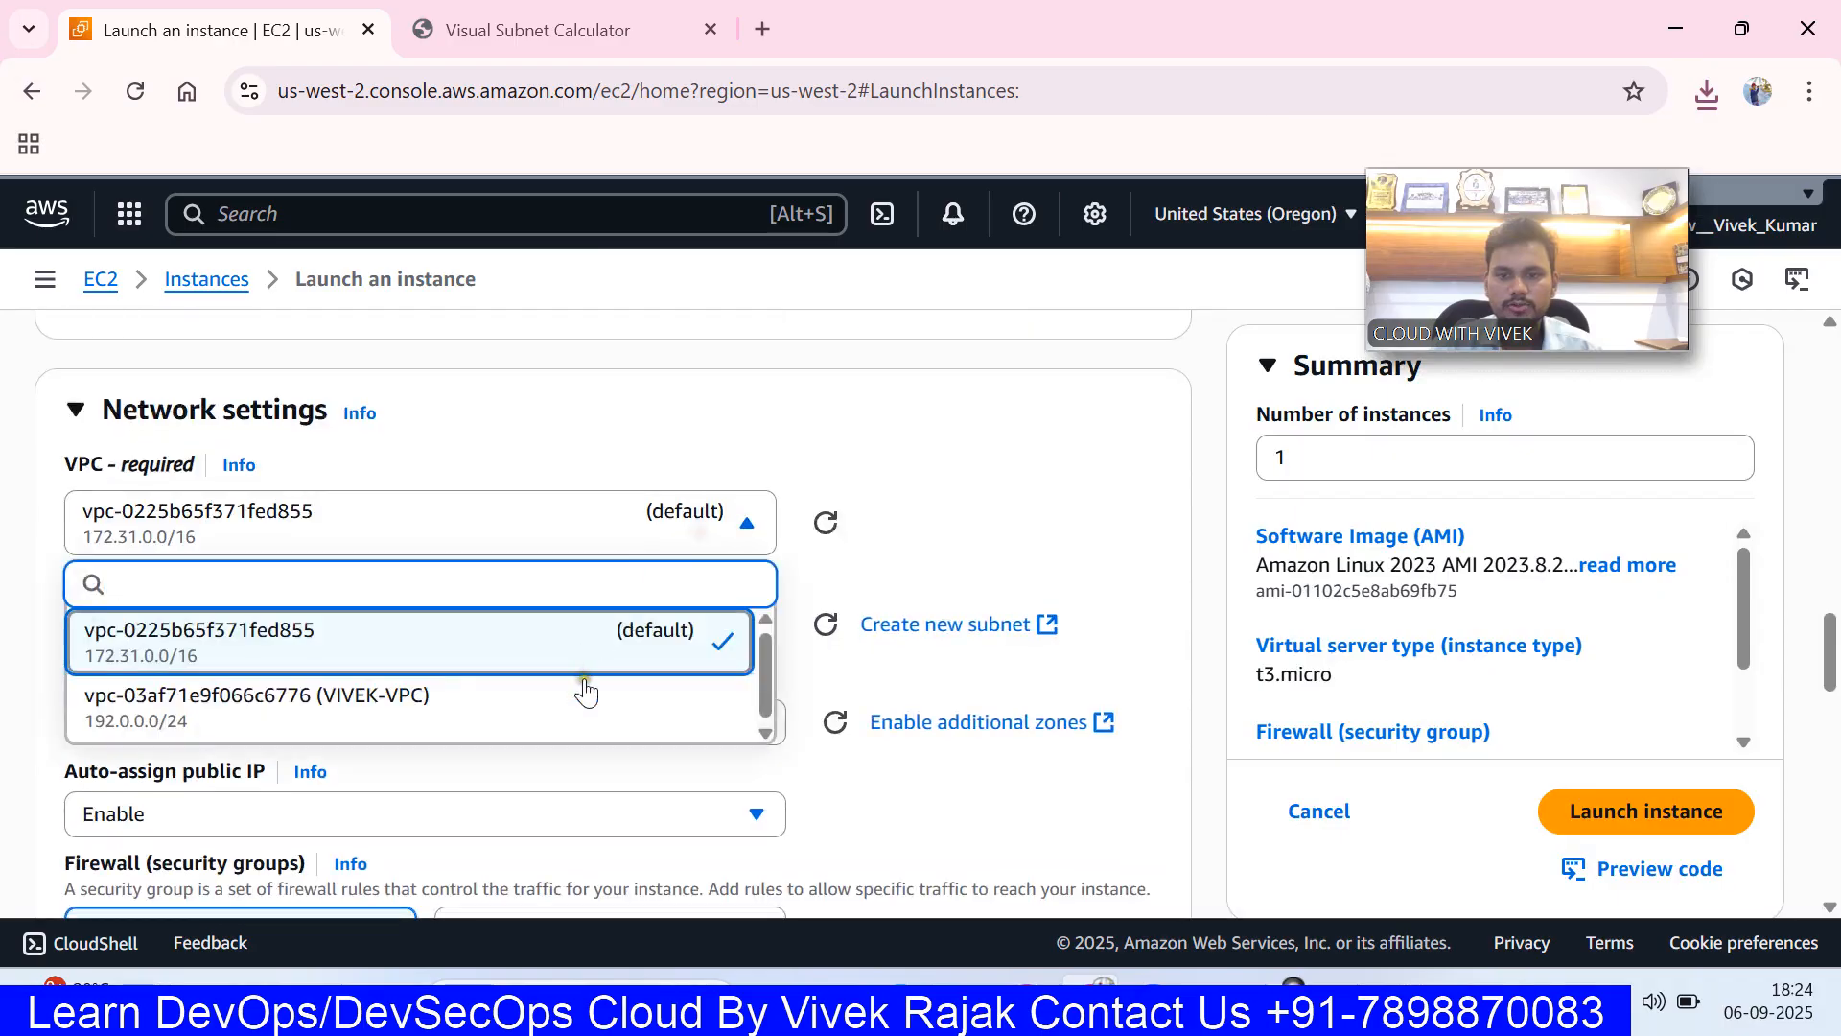
left_click(629, 717)
- Enable automatic assignment of a public IP for the instance
scroll(658, 633, "down", 1)
scroll(657, 626, "down", 1)
left_click(629, 509)
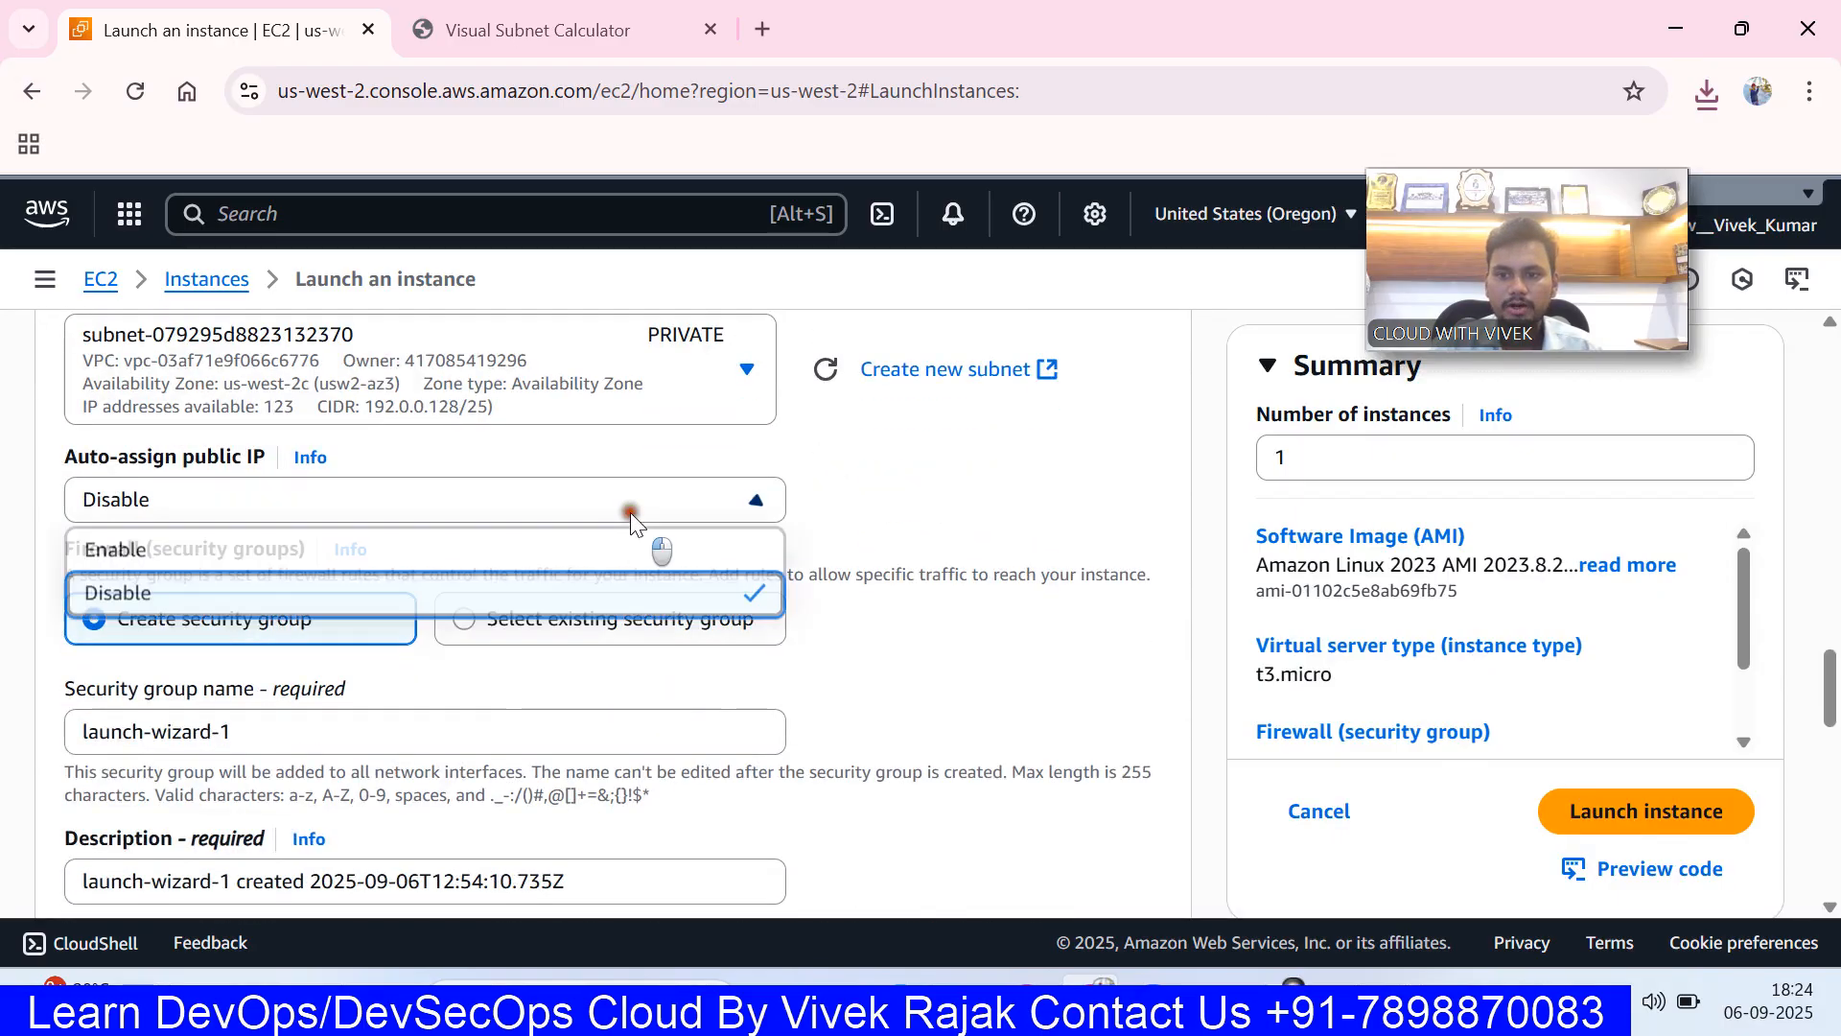
left_click(296, 557)
- Name the instance's new security group MY-SG
scroll(298, 556, "down", 1)
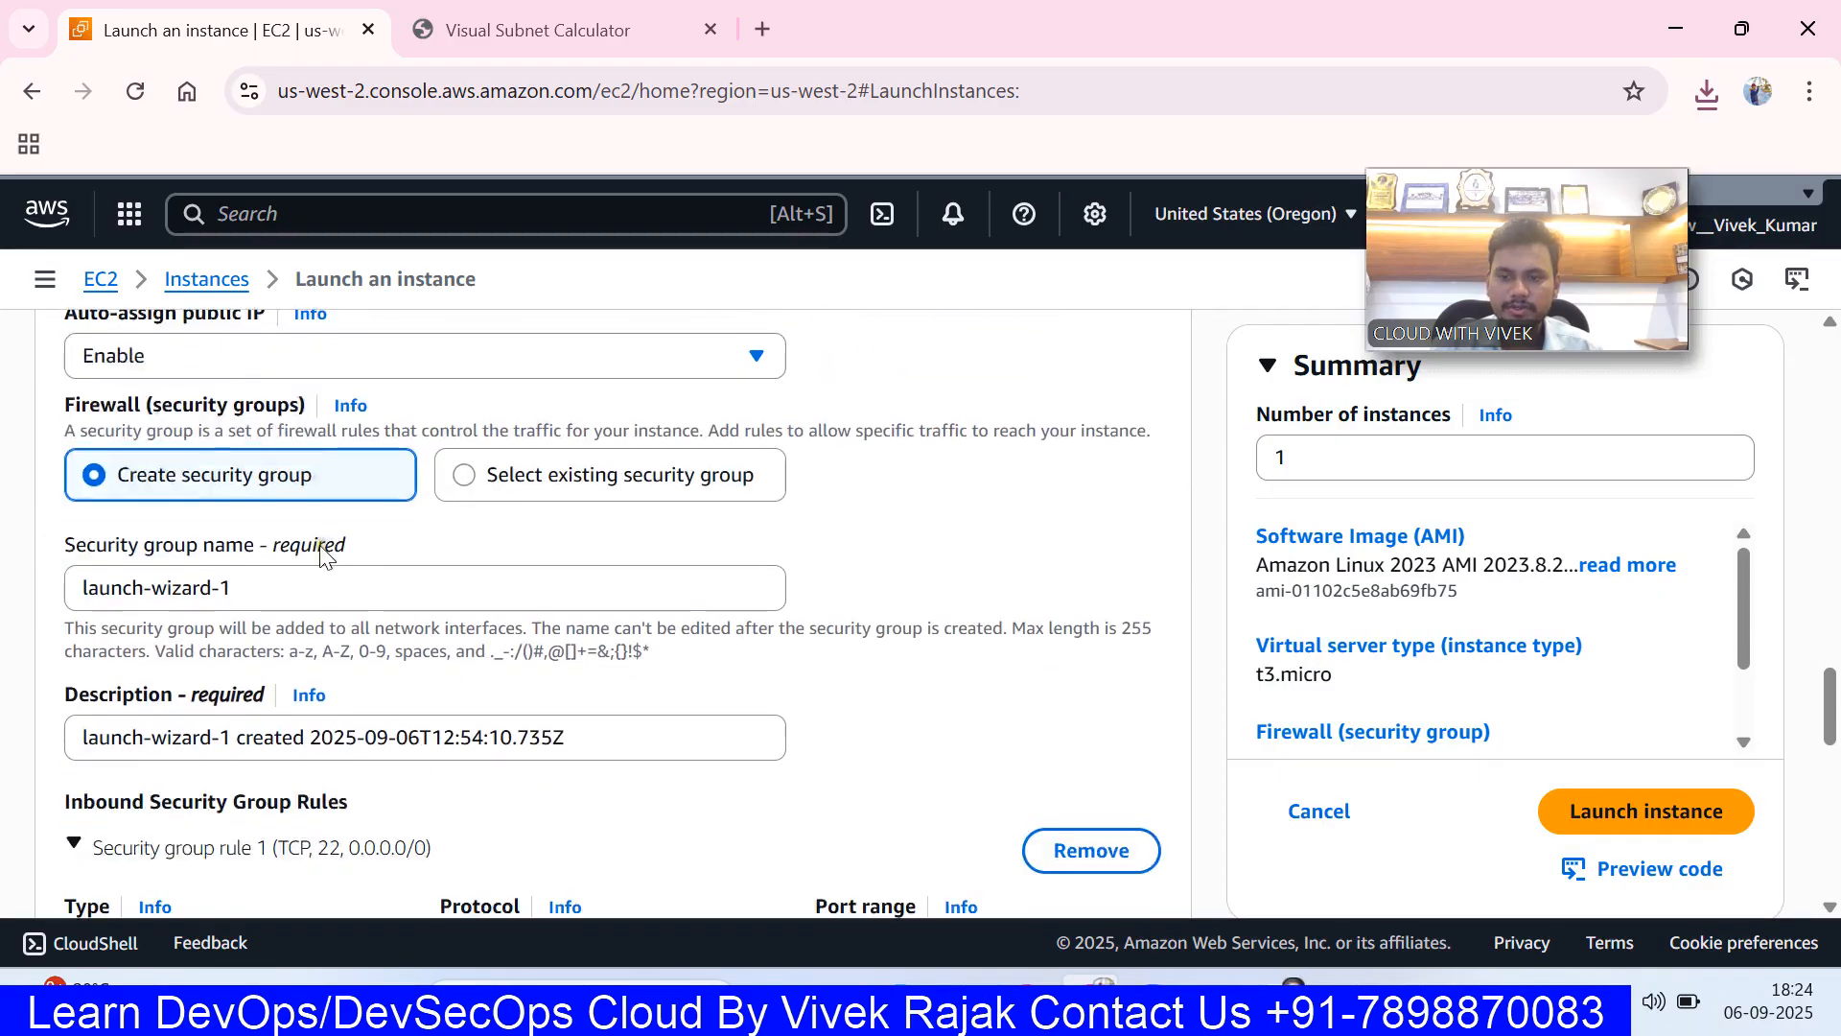
left_click_drag(319, 588, 5, 602)
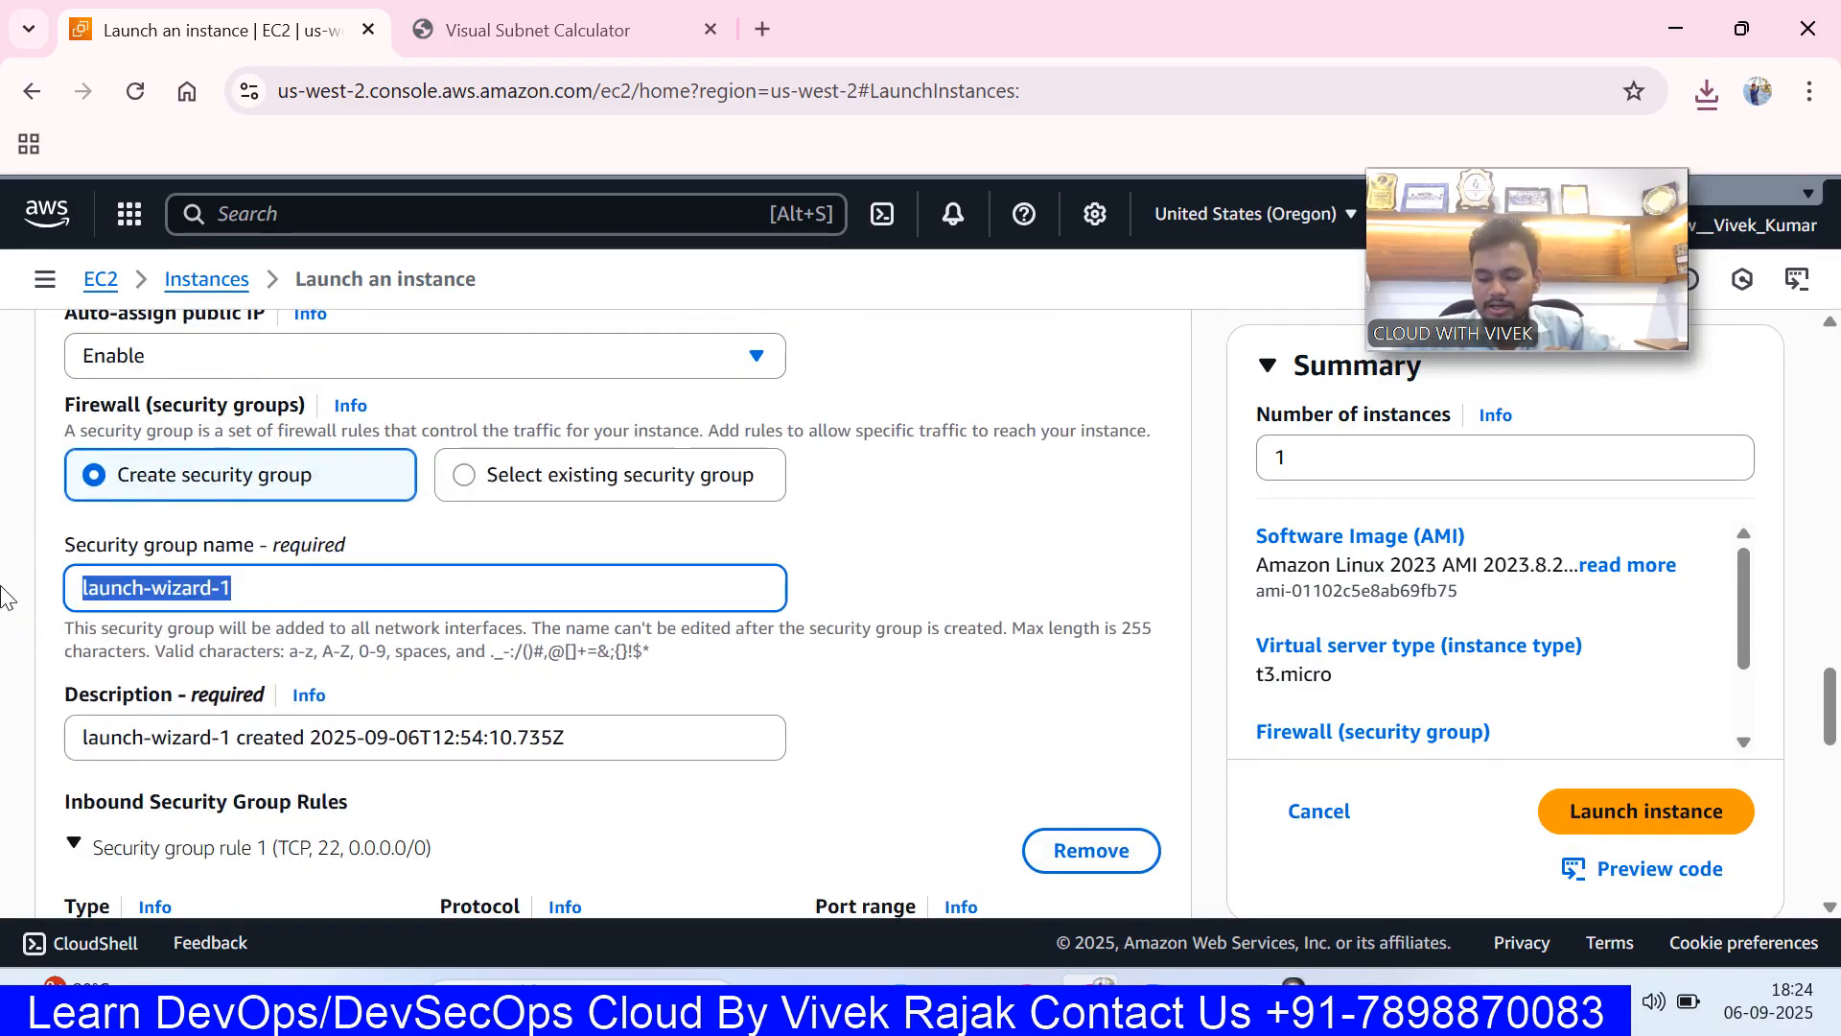
type("P")
key("BackSpace")
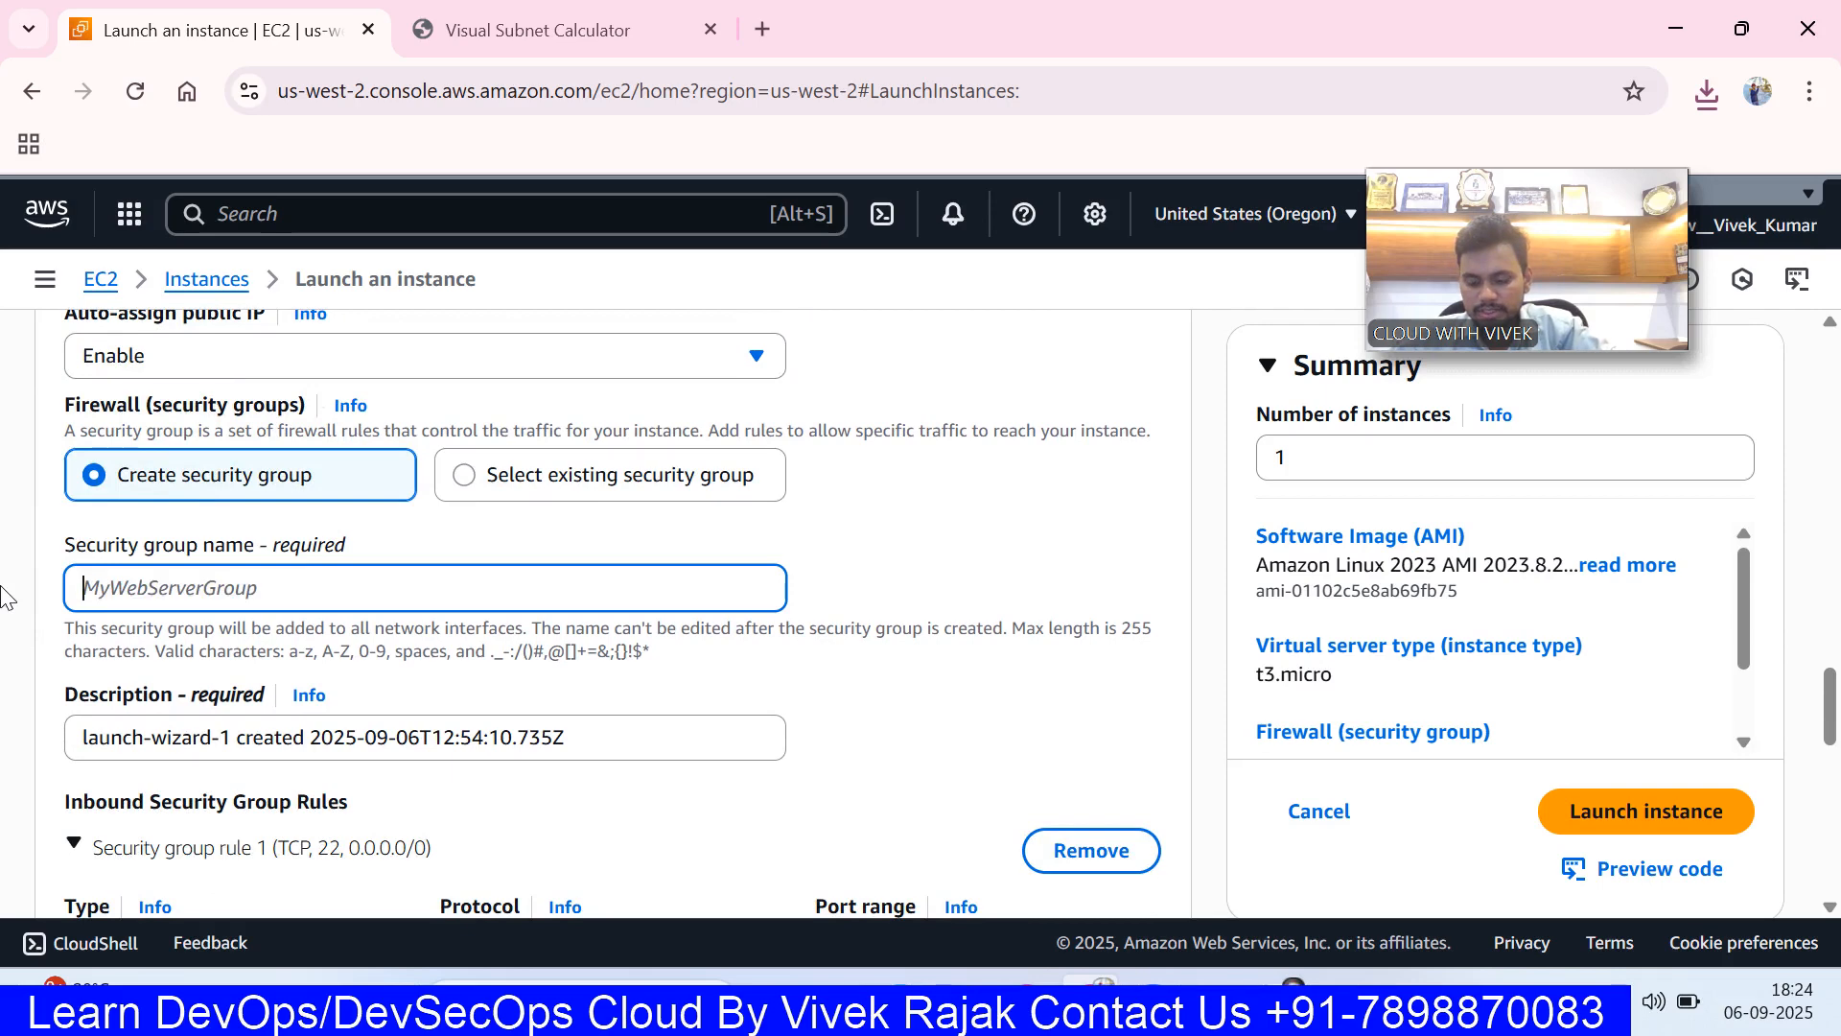
type("MY-SG")
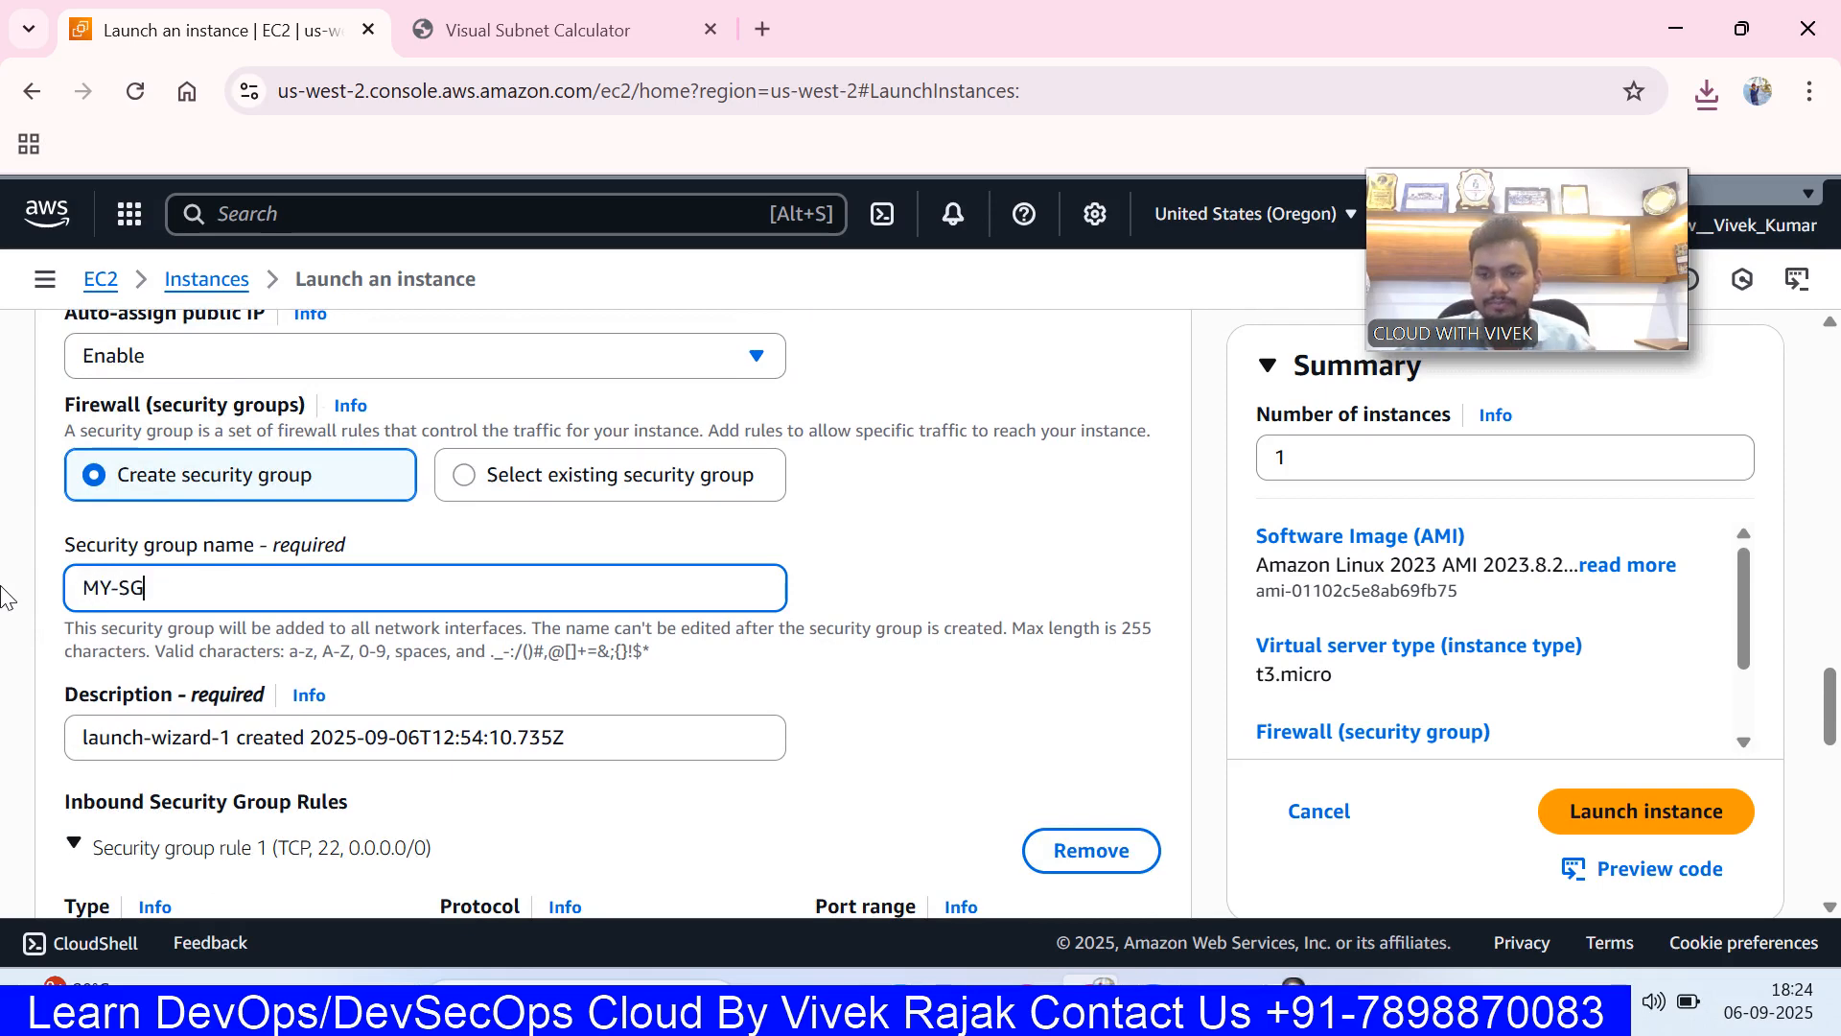
- Add a second inbound rule of type HTTP to the new MY-SG security group
scroll(15, 595, "down", 2)
scroll(17, 594, "down", 1)
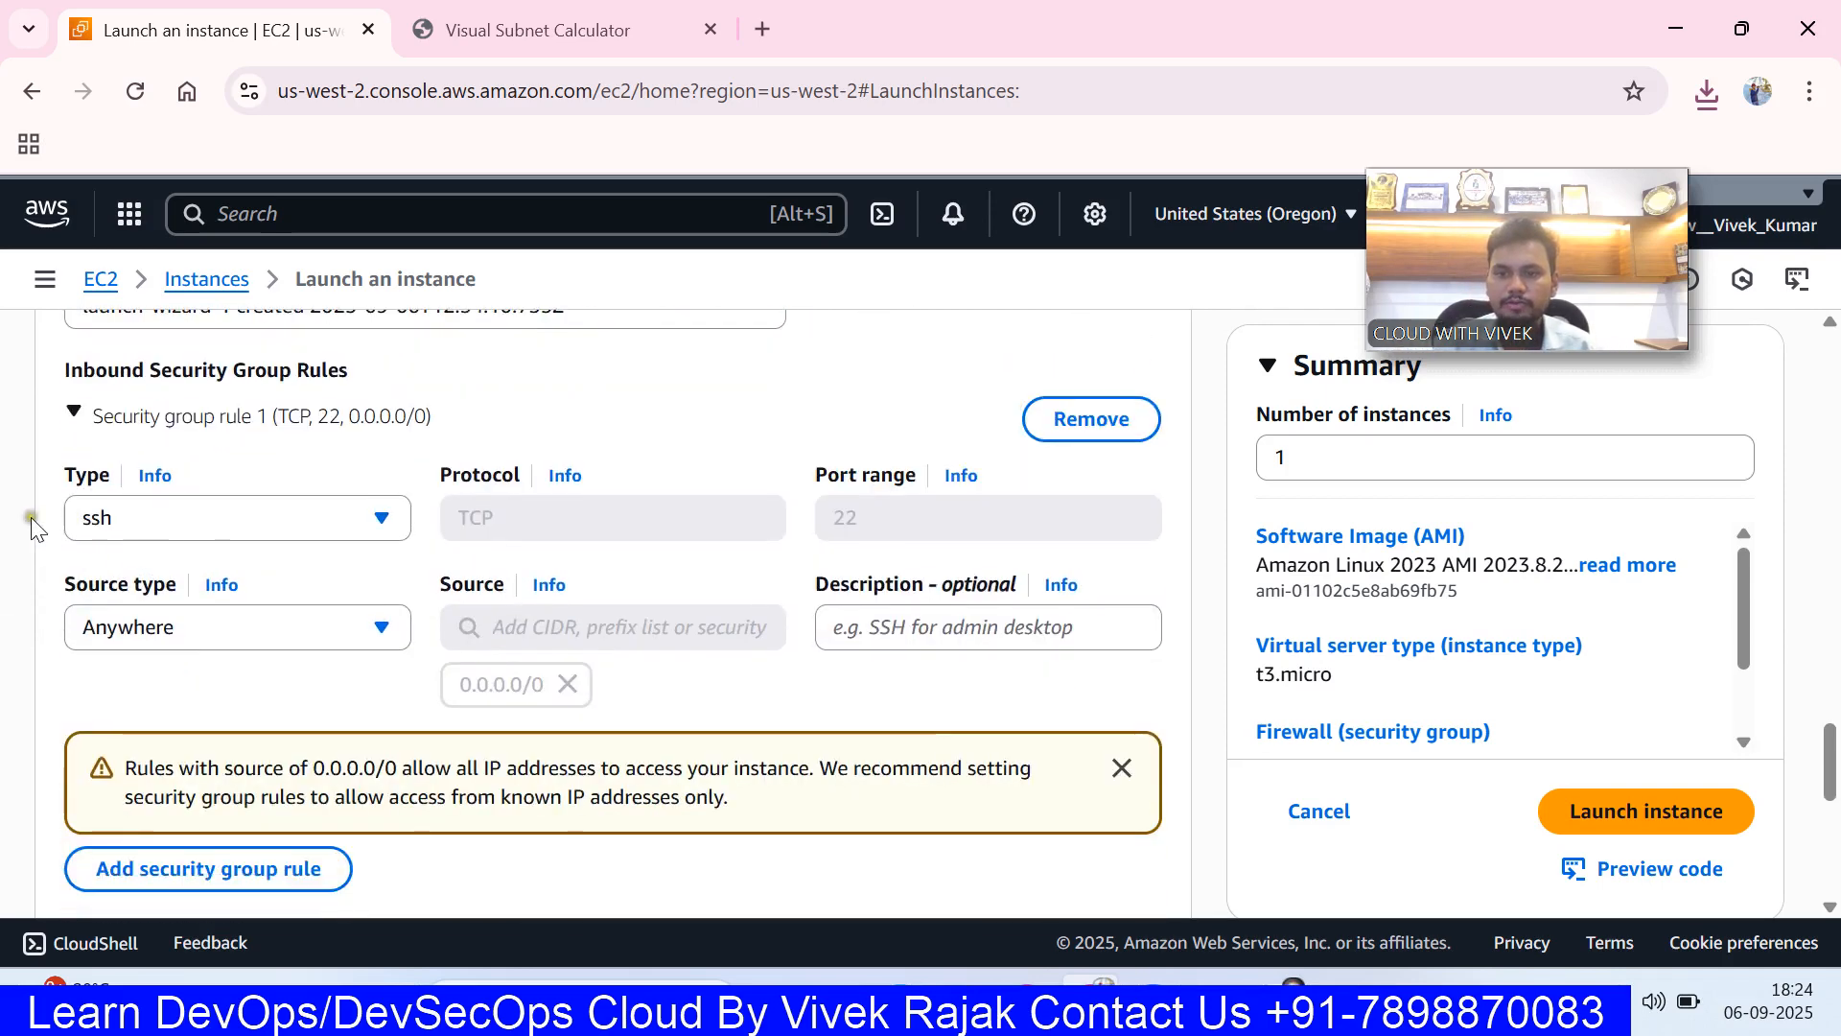
scroll(185, 526, "down", 1)
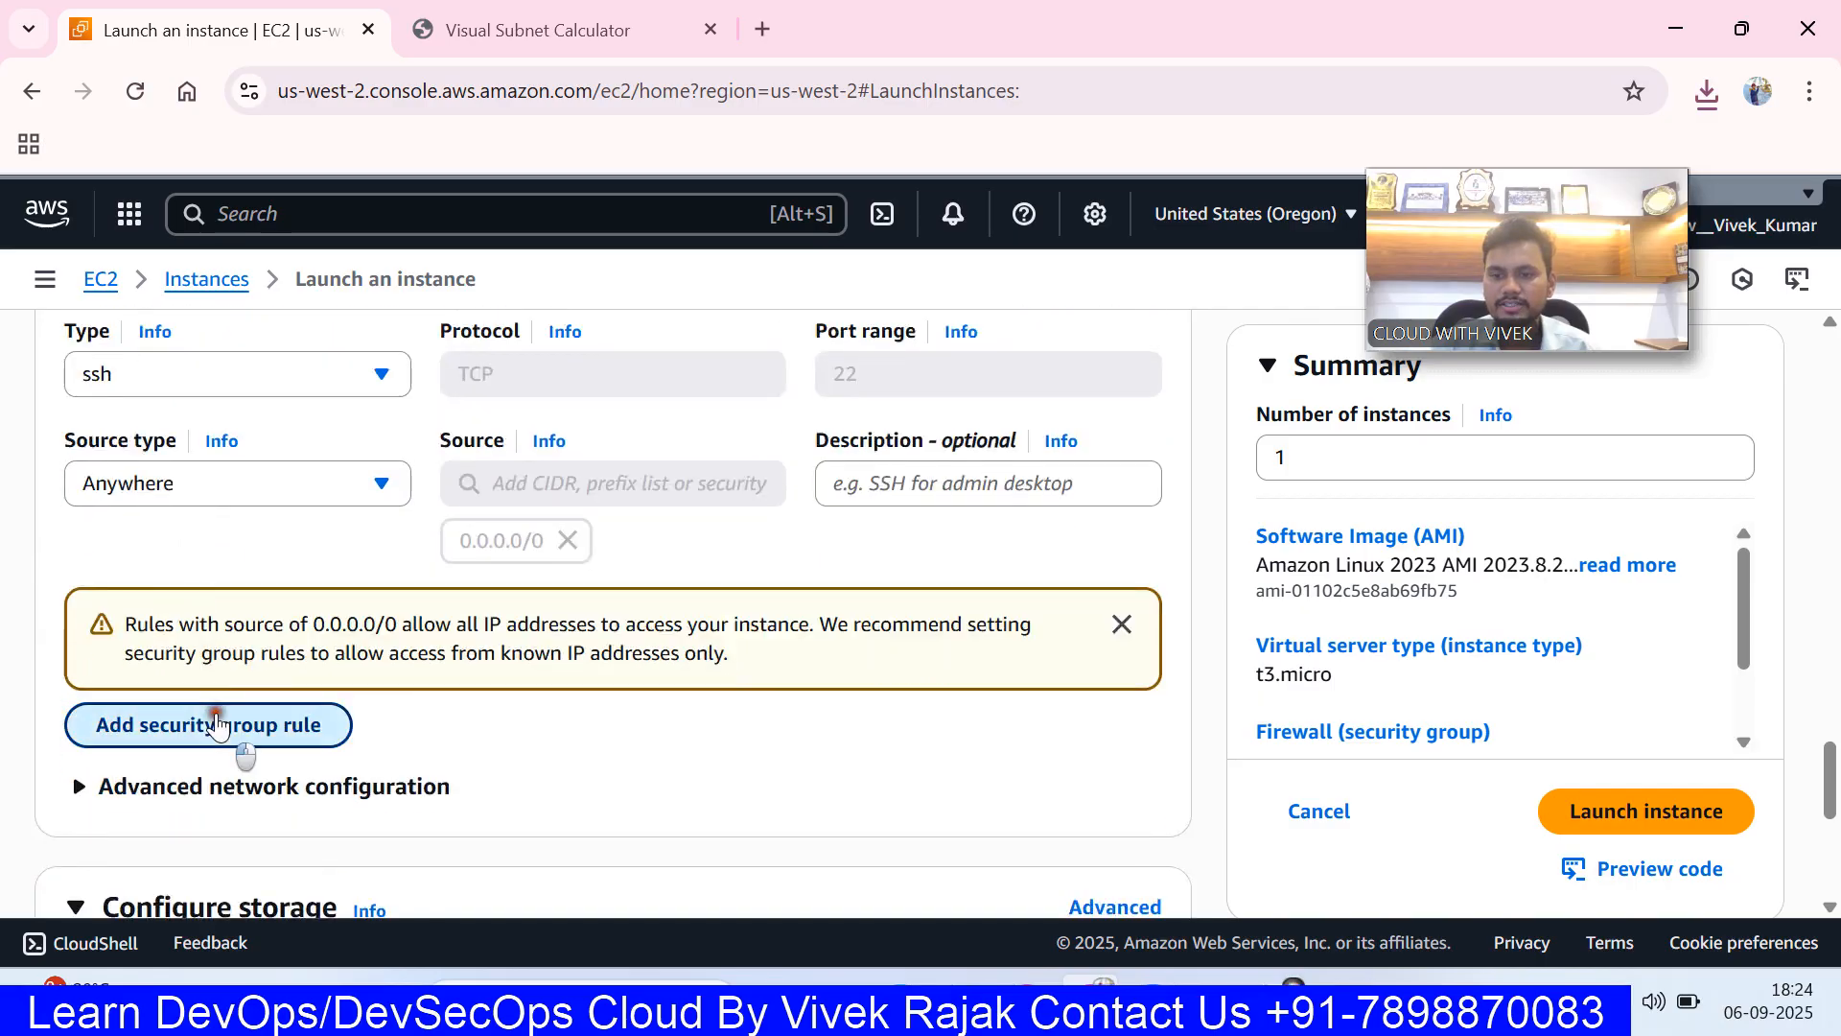
left_click(216, 717)
scroll(215, 633, "down", 1)
left_click(226, 581)
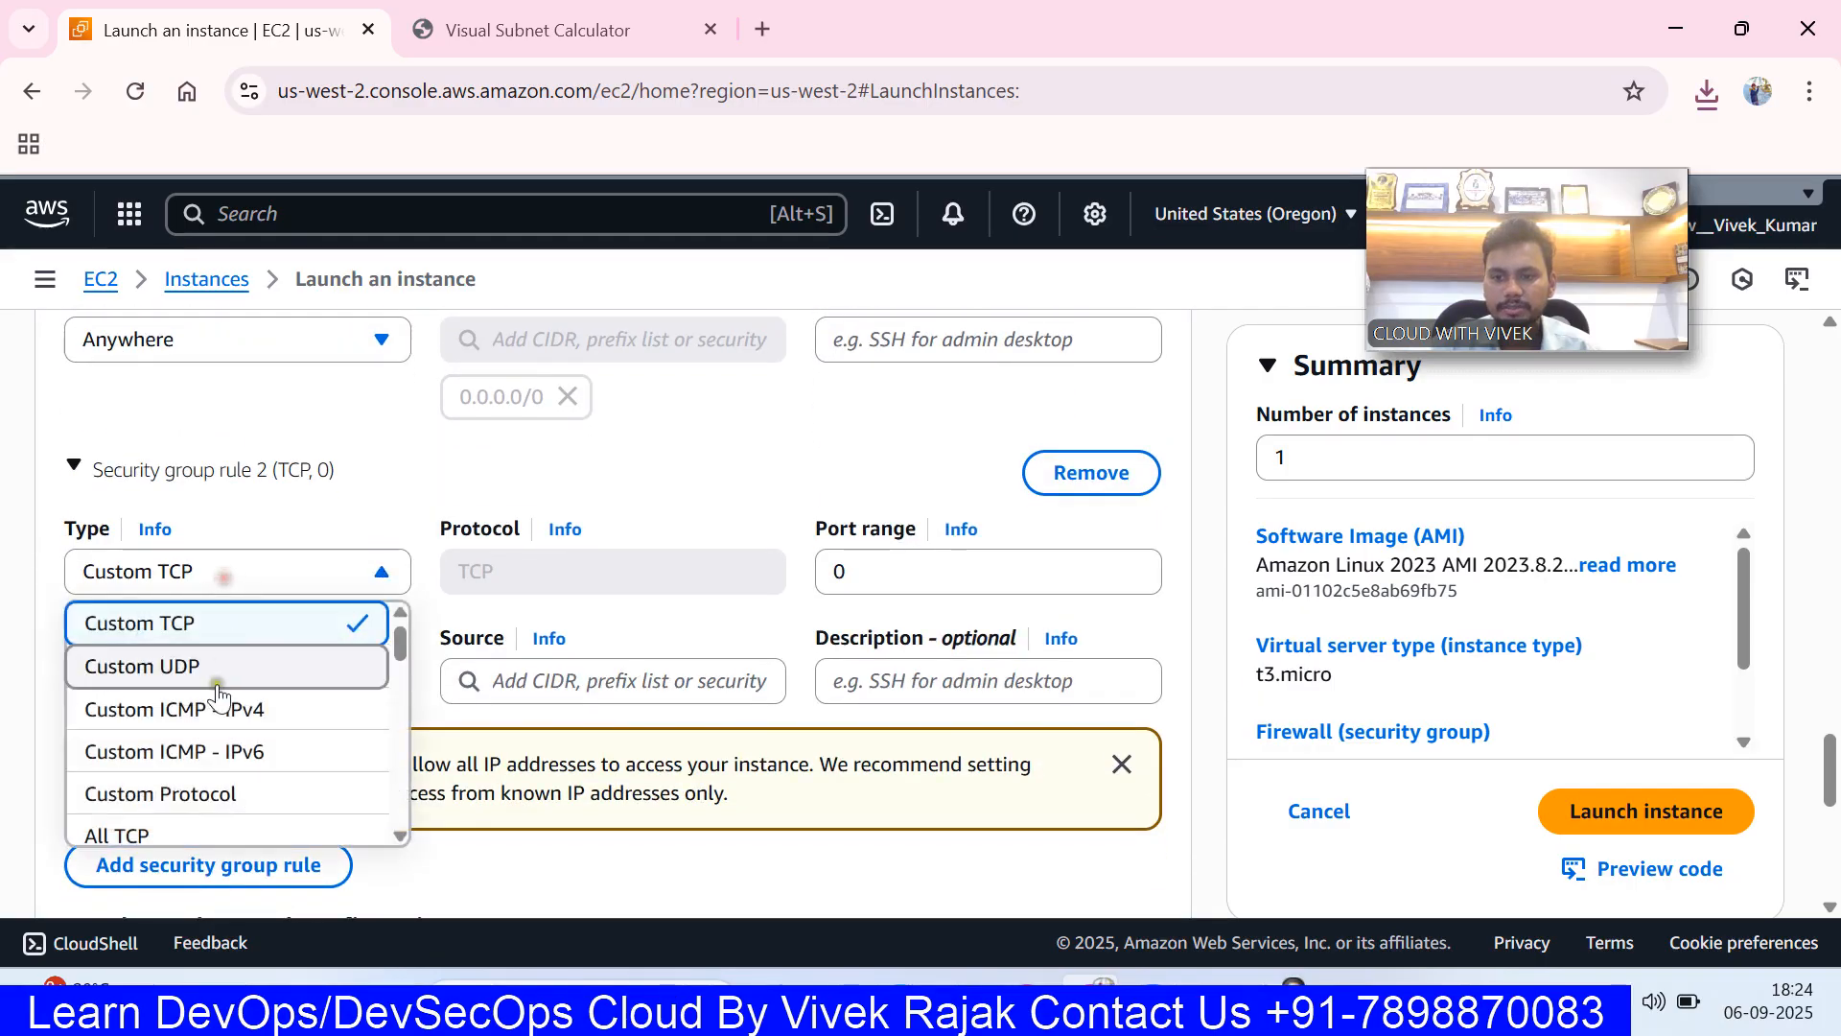
scroll(226, 738, "down", 3)
scroll(219, 742, "down", 2)
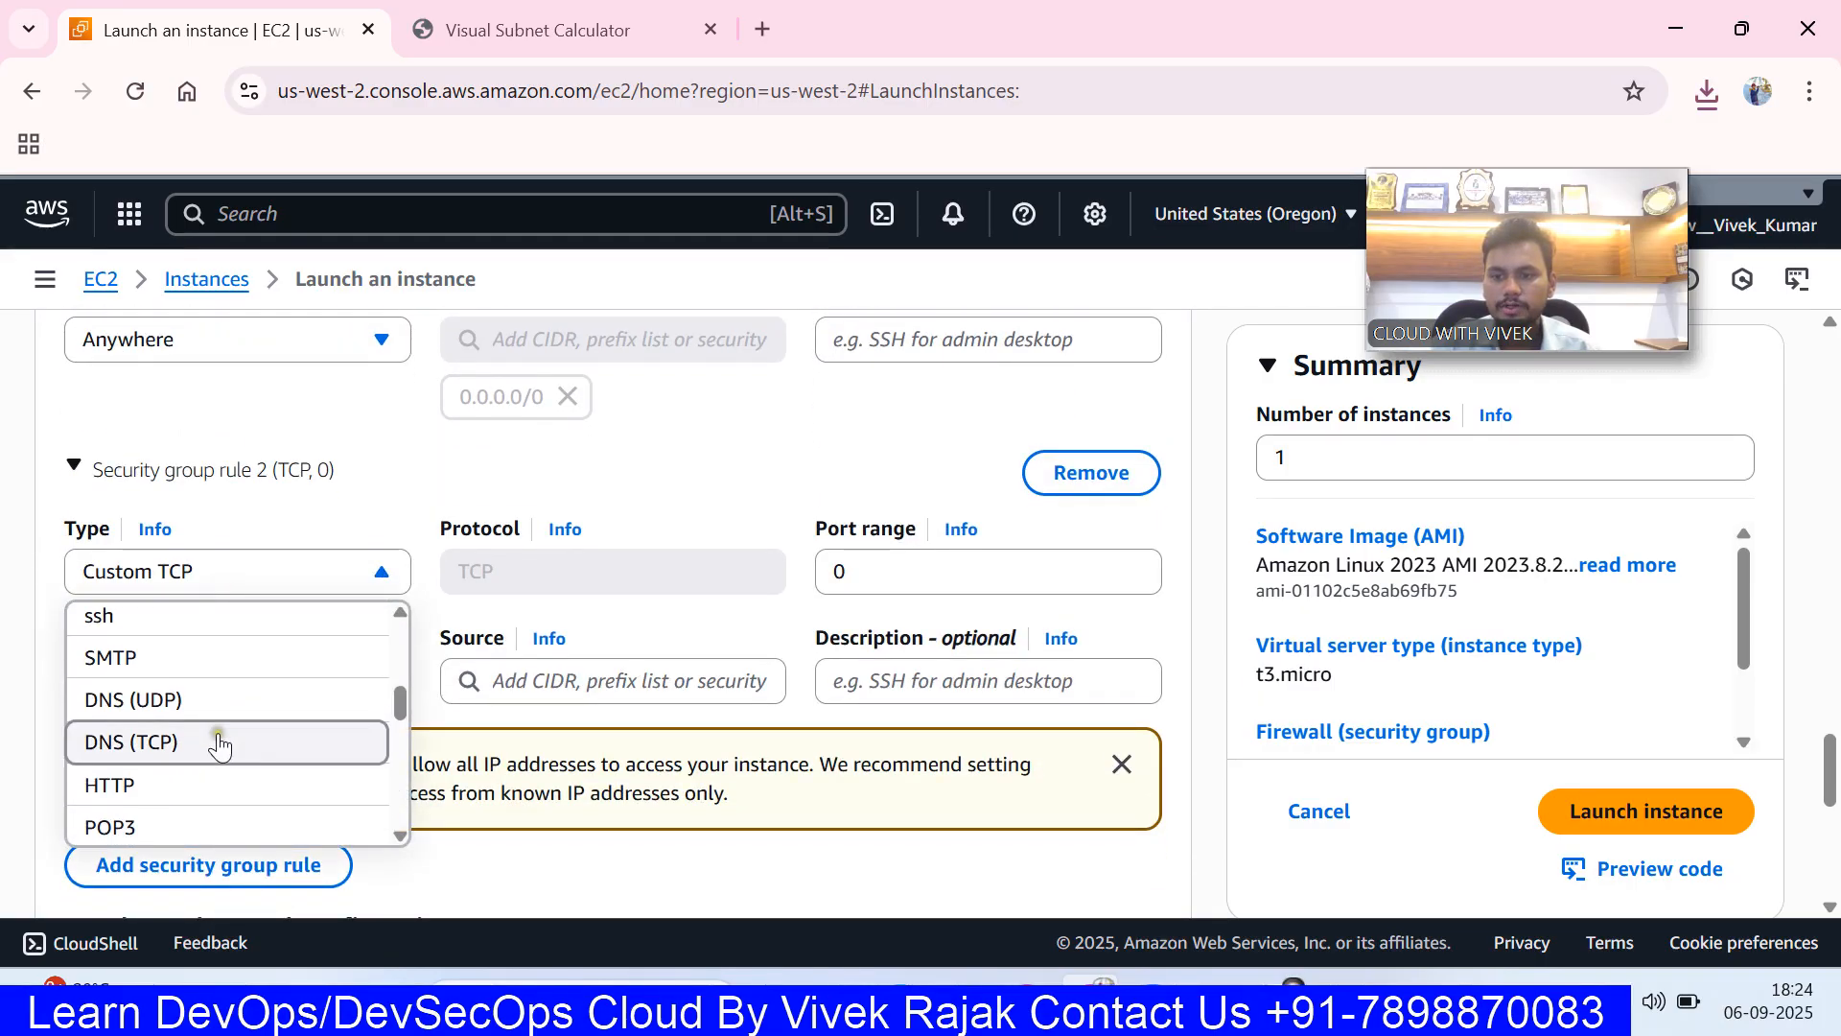
left_click(205, 783)
- Set the HTTP rule's source to Anywhere, then launch the instance and return to the instances list
scroll(261, 642, "down", 3)
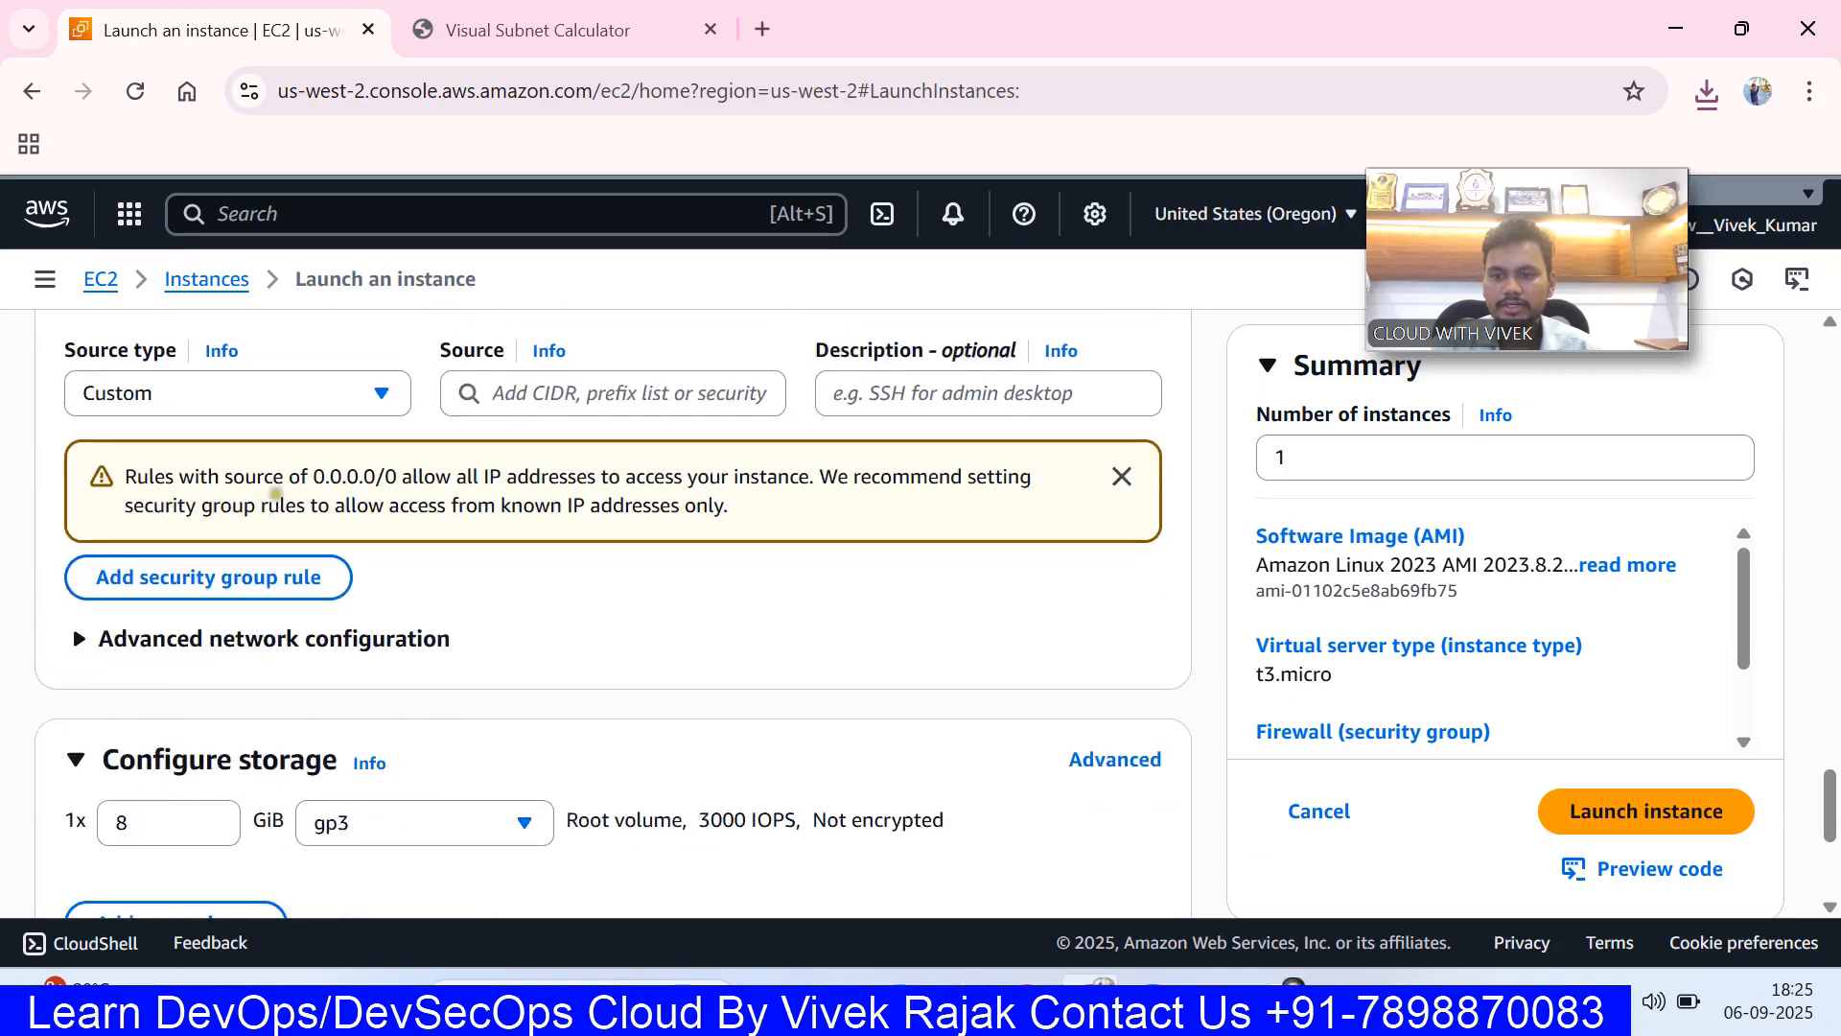
left_click(282, 394)
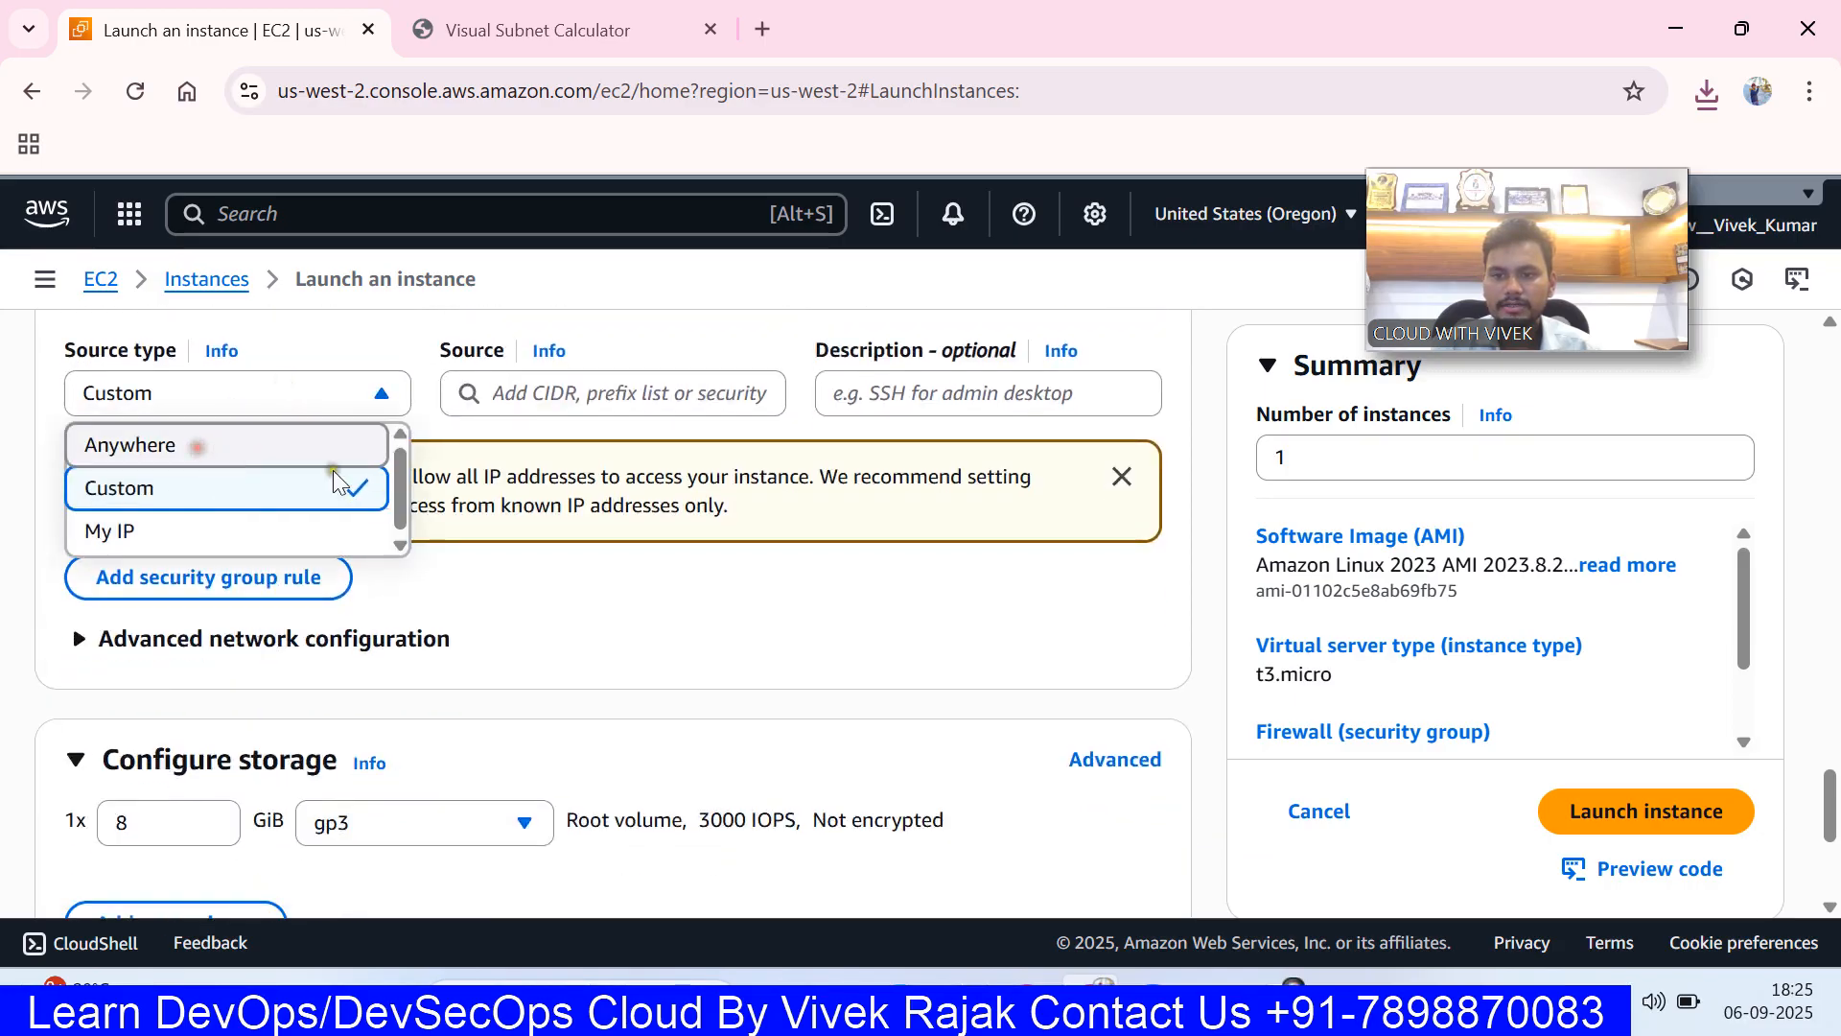
left_click(193, 441)
scroll(497, 528, "down", 3)
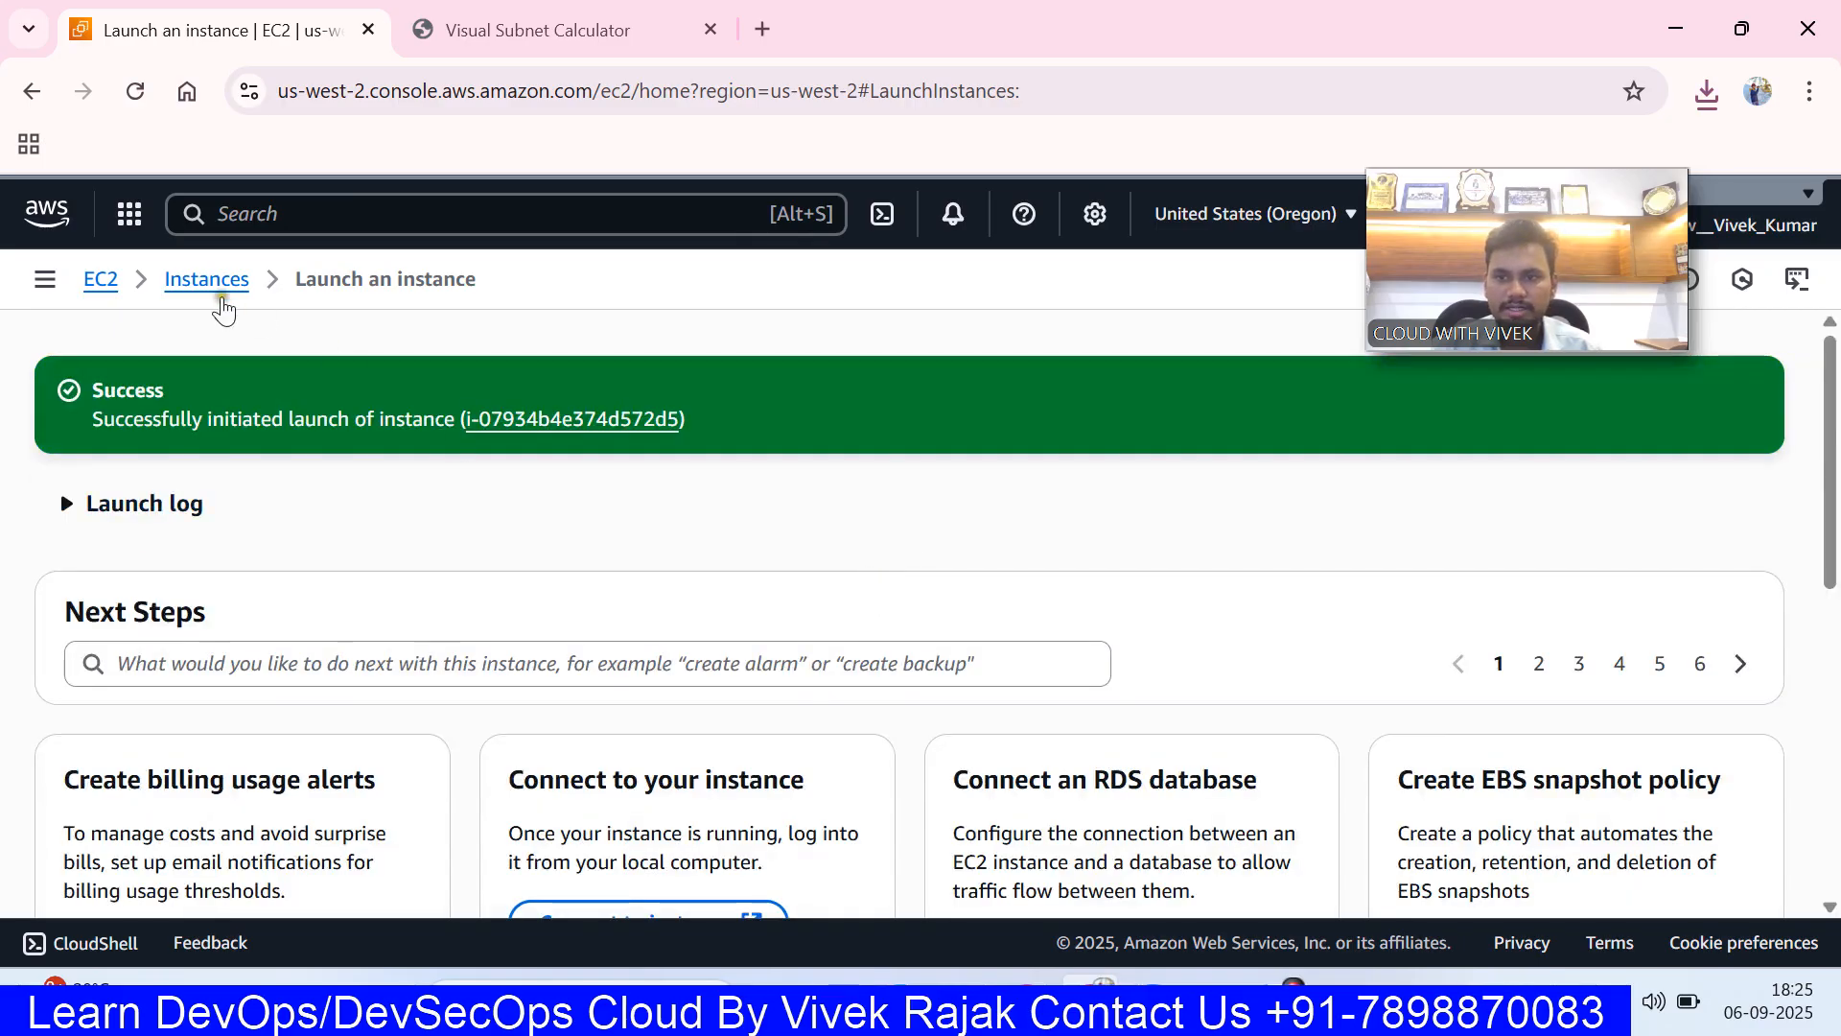
left_click(218, 294)
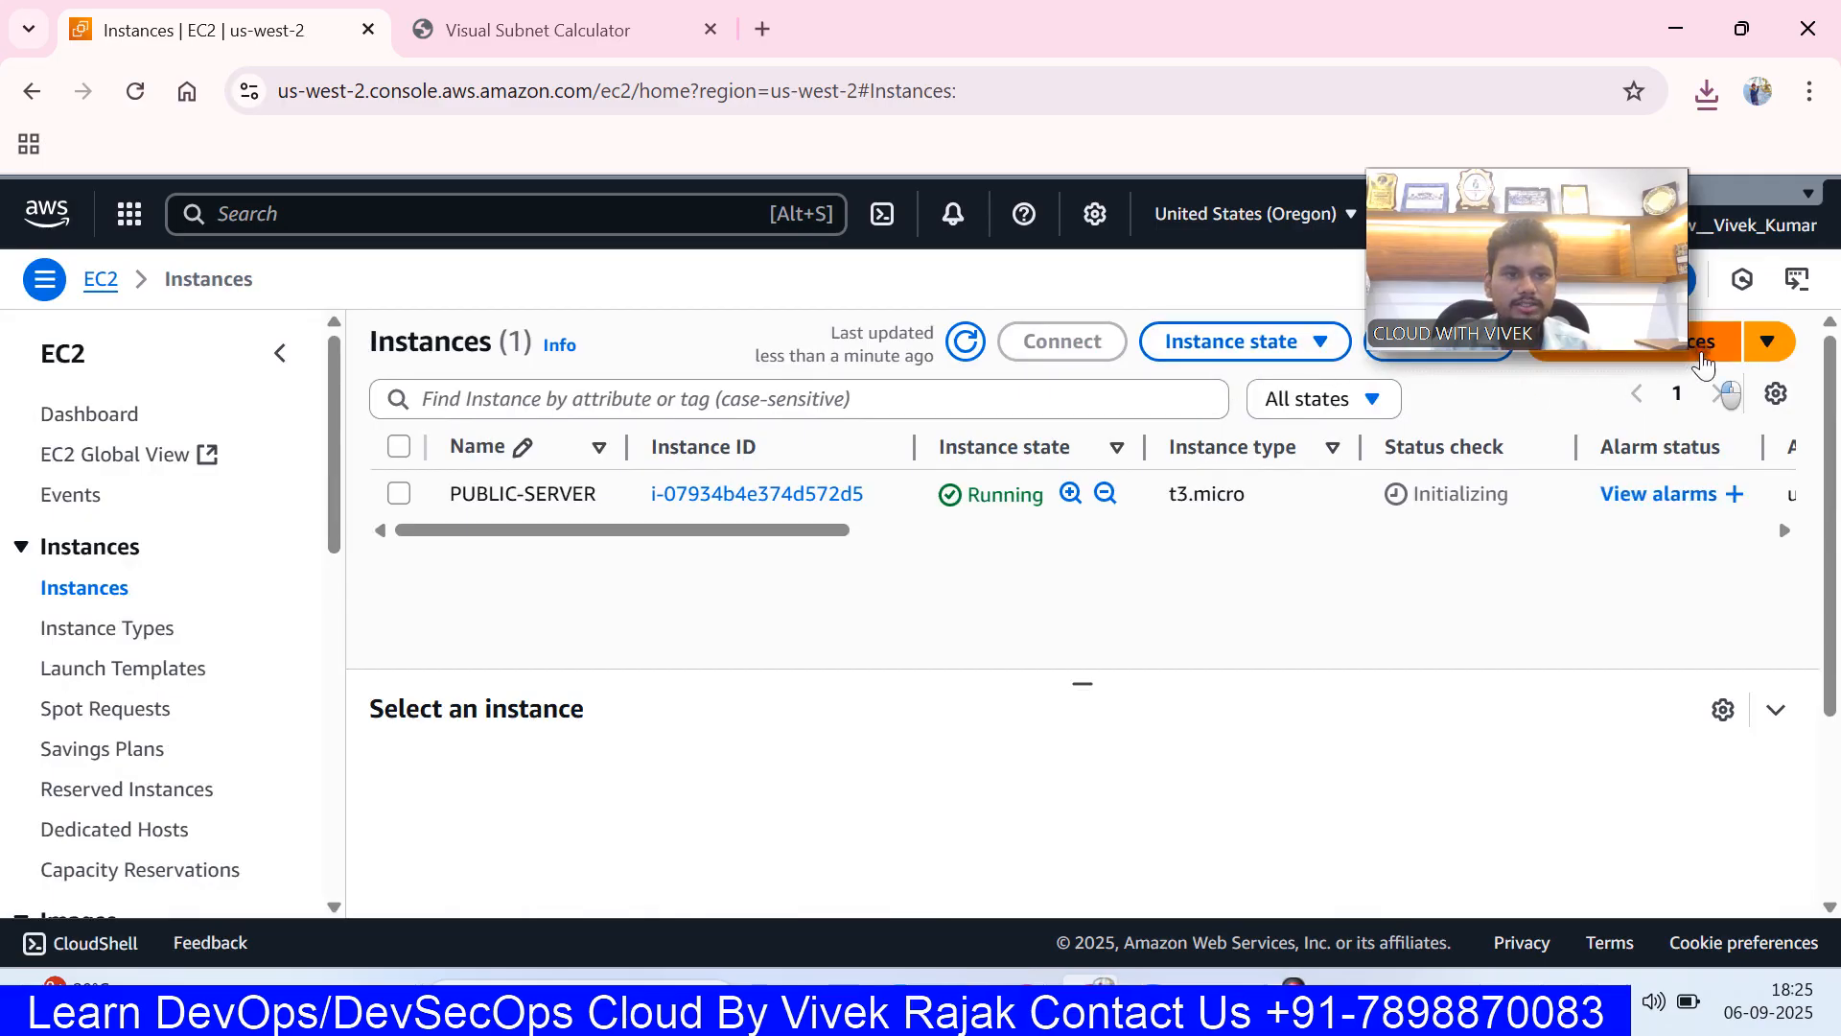
- Start launching another instance and name it PRIVATE-SERVER
left_click(1703, 365)
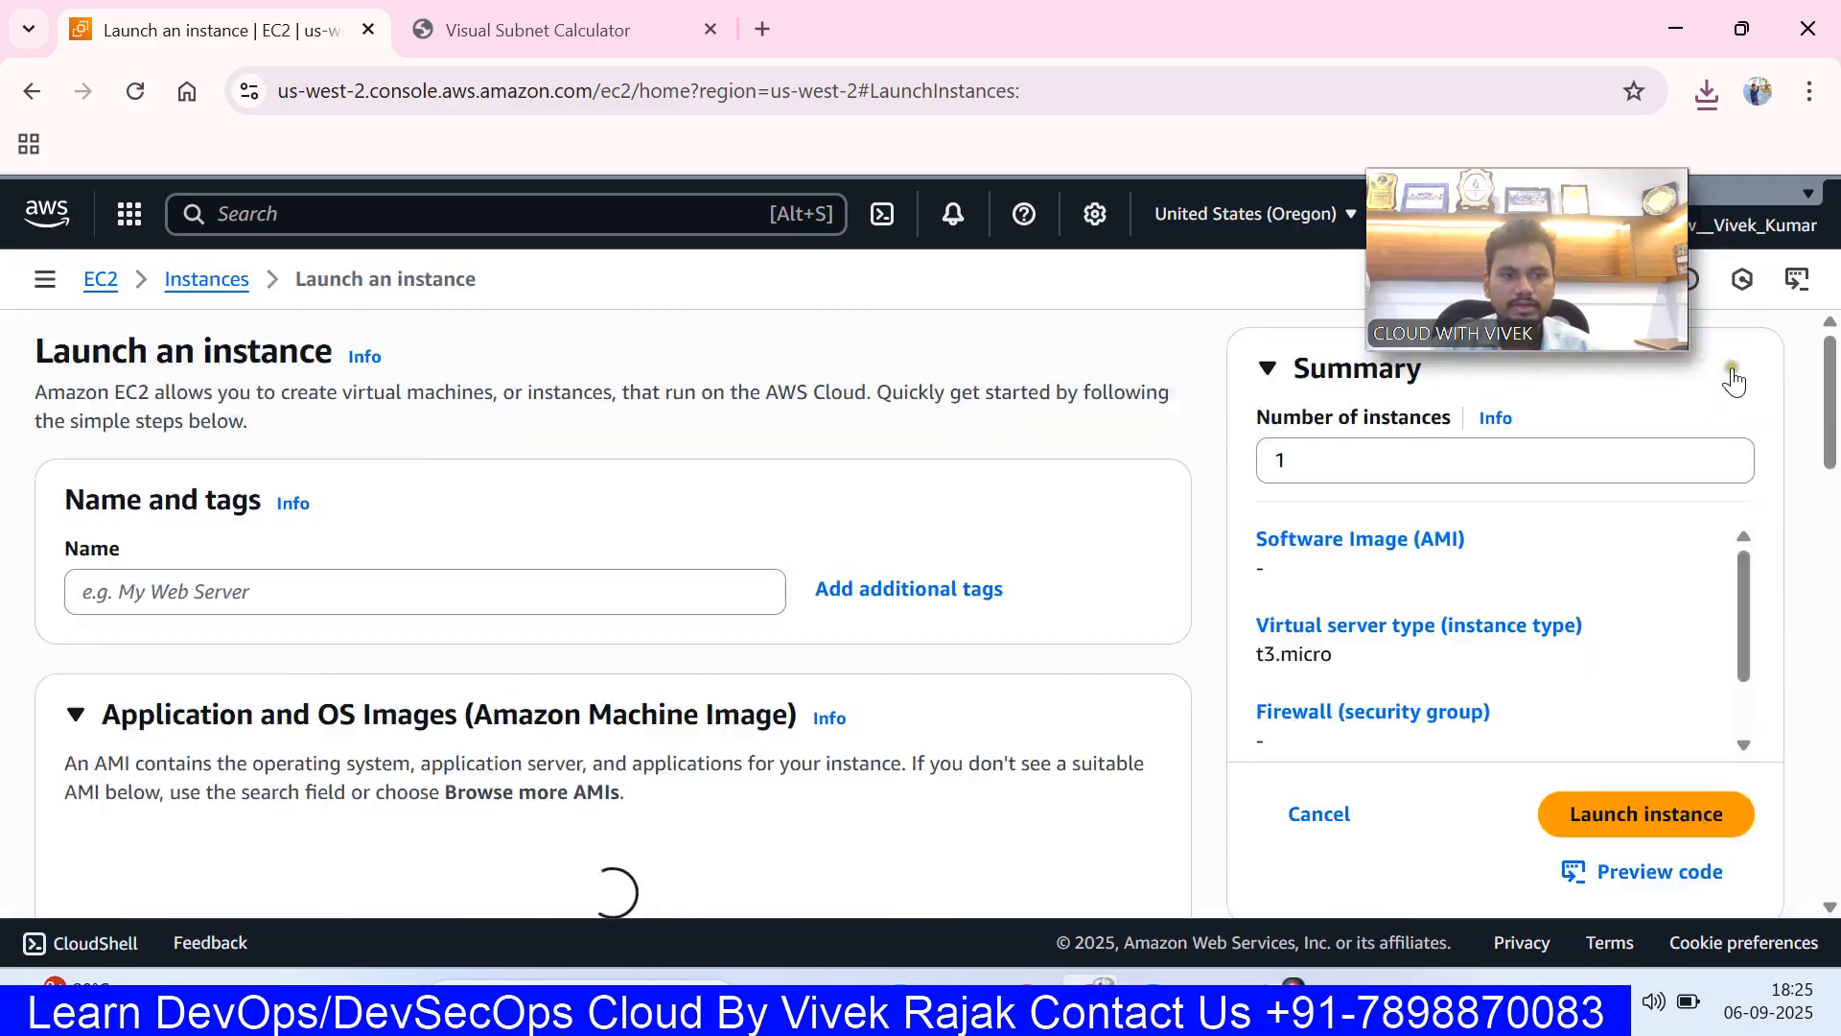
left_click(589, 577)
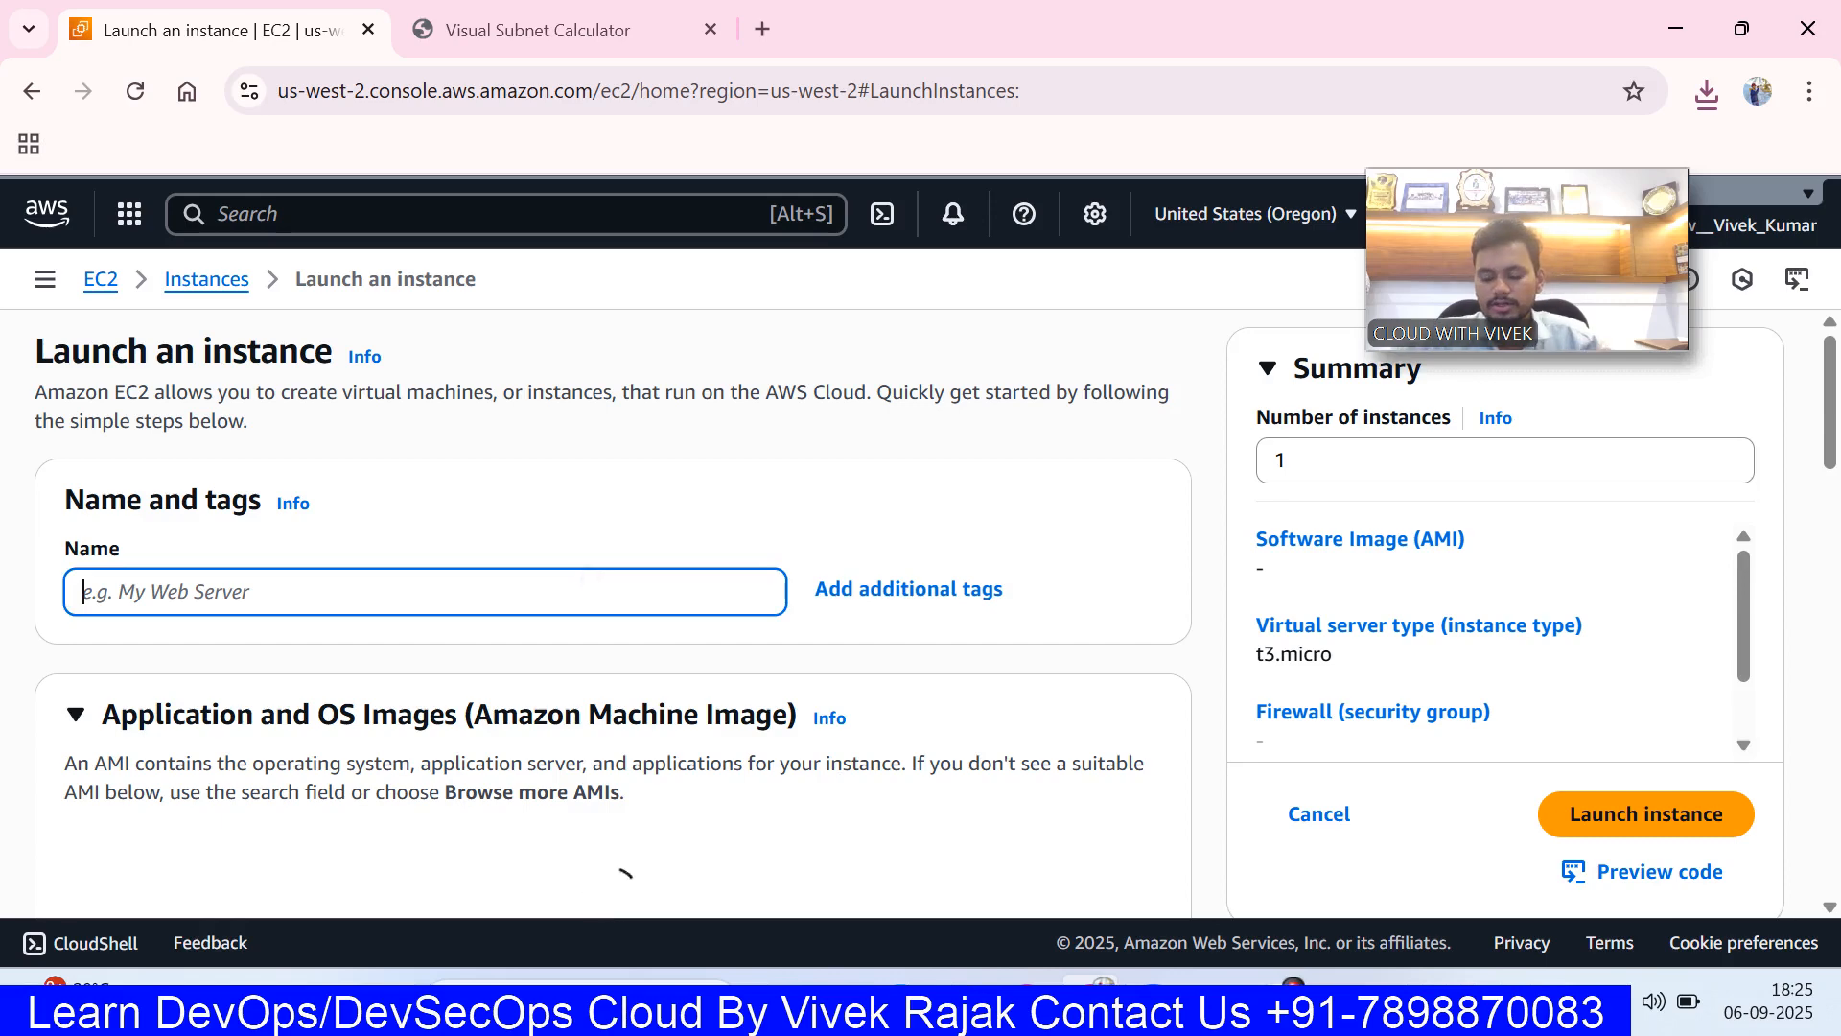
type("P")
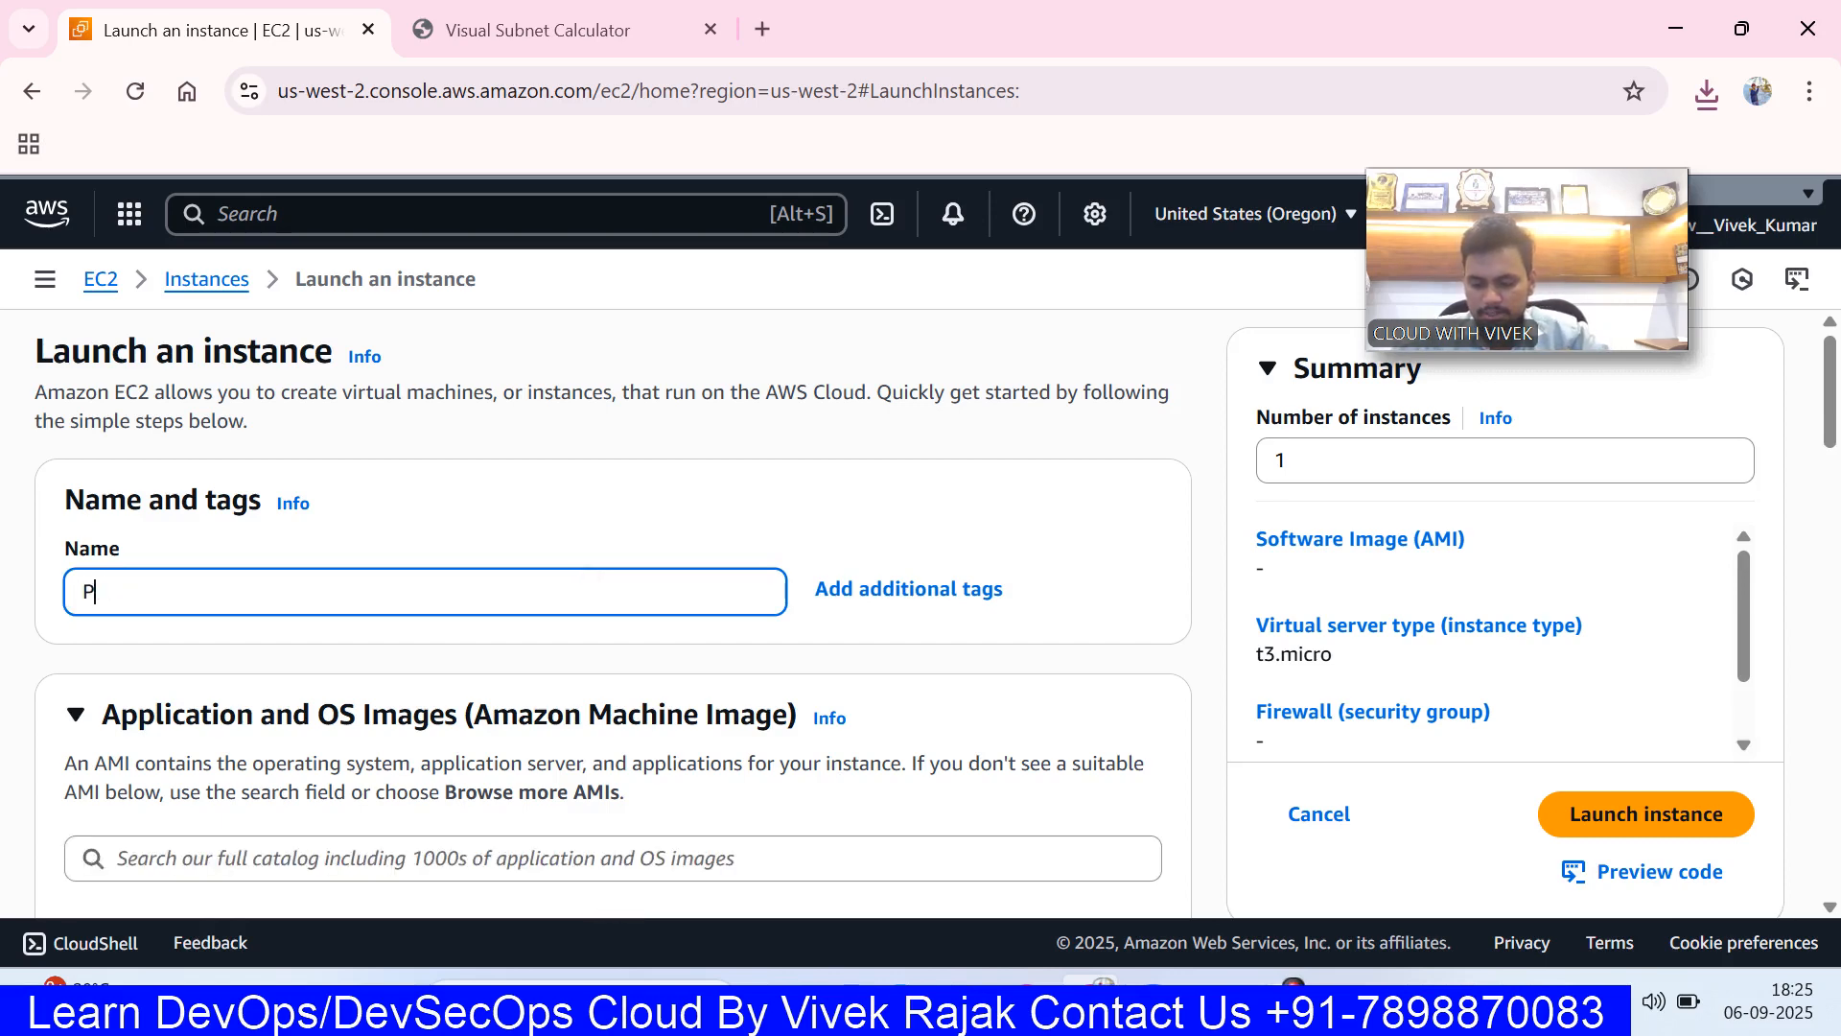
type("RIVATE-SERVER")
- Assign the existing key pair named with the owner's first name followed by KEY to PRIVATE-SERVER
scroll(589, 595, "down", 5)
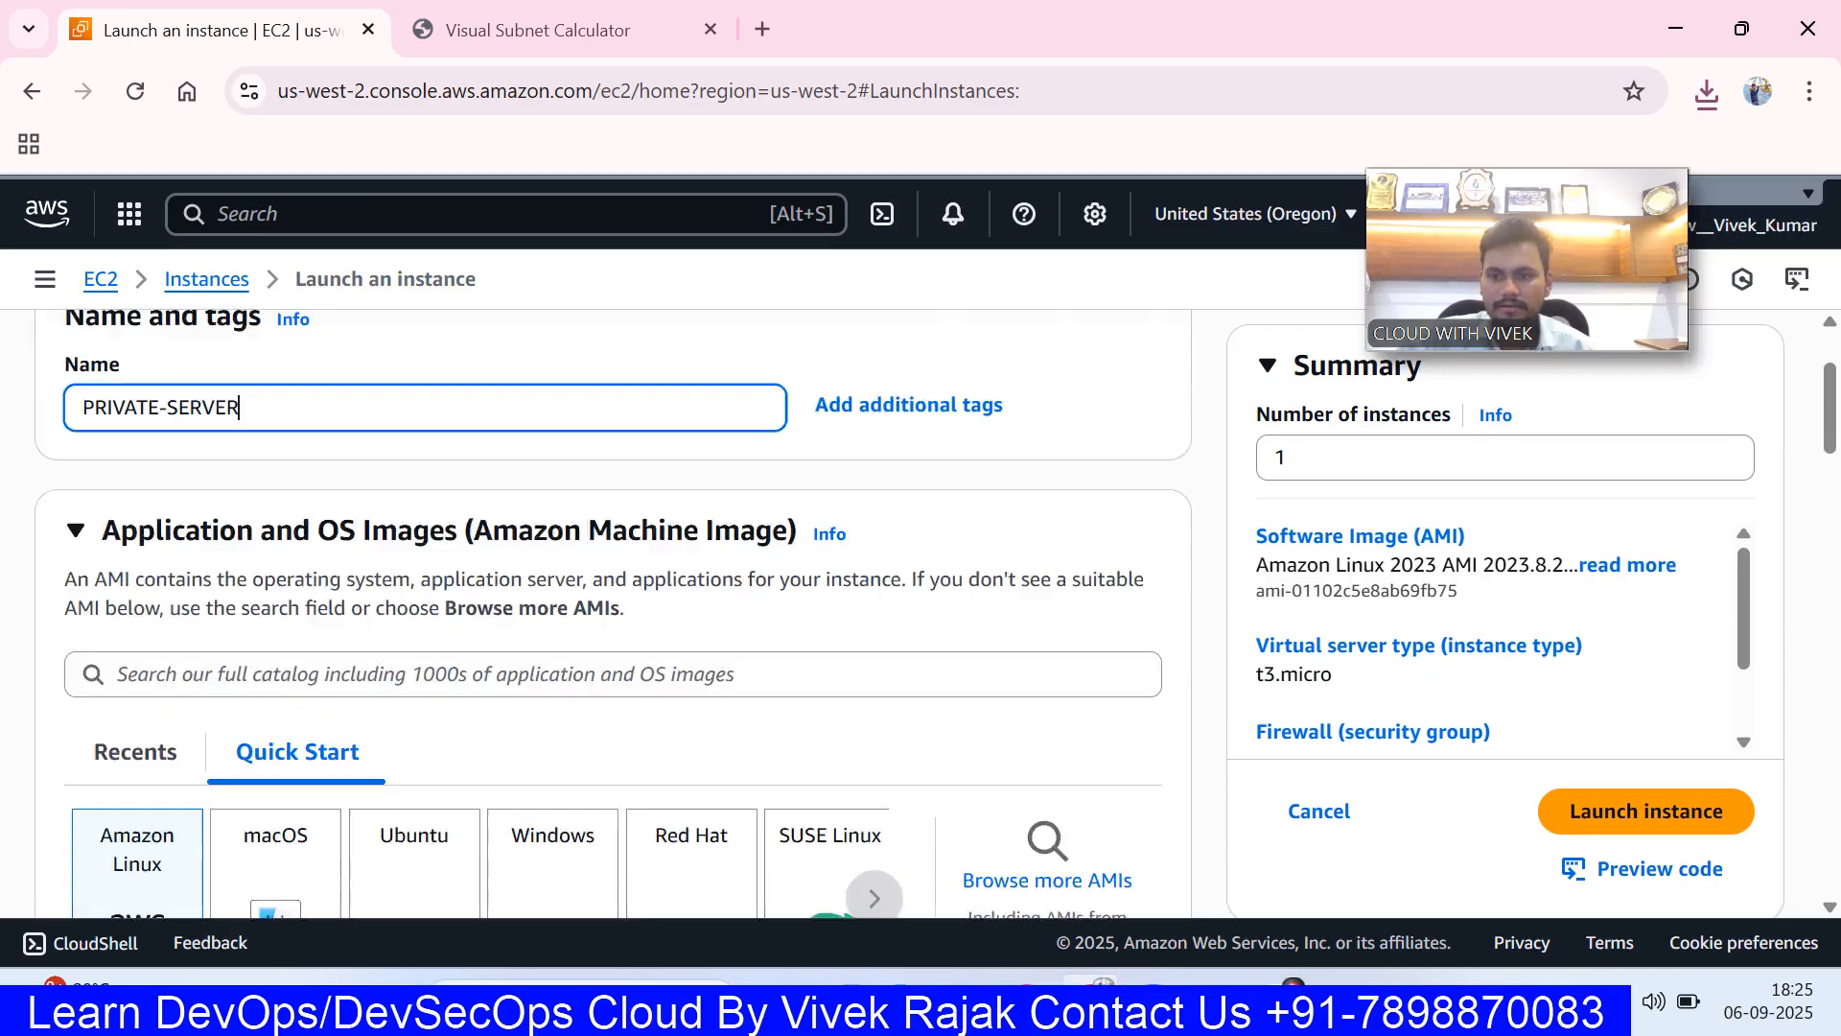
scroll(588, 596, "down", 10)
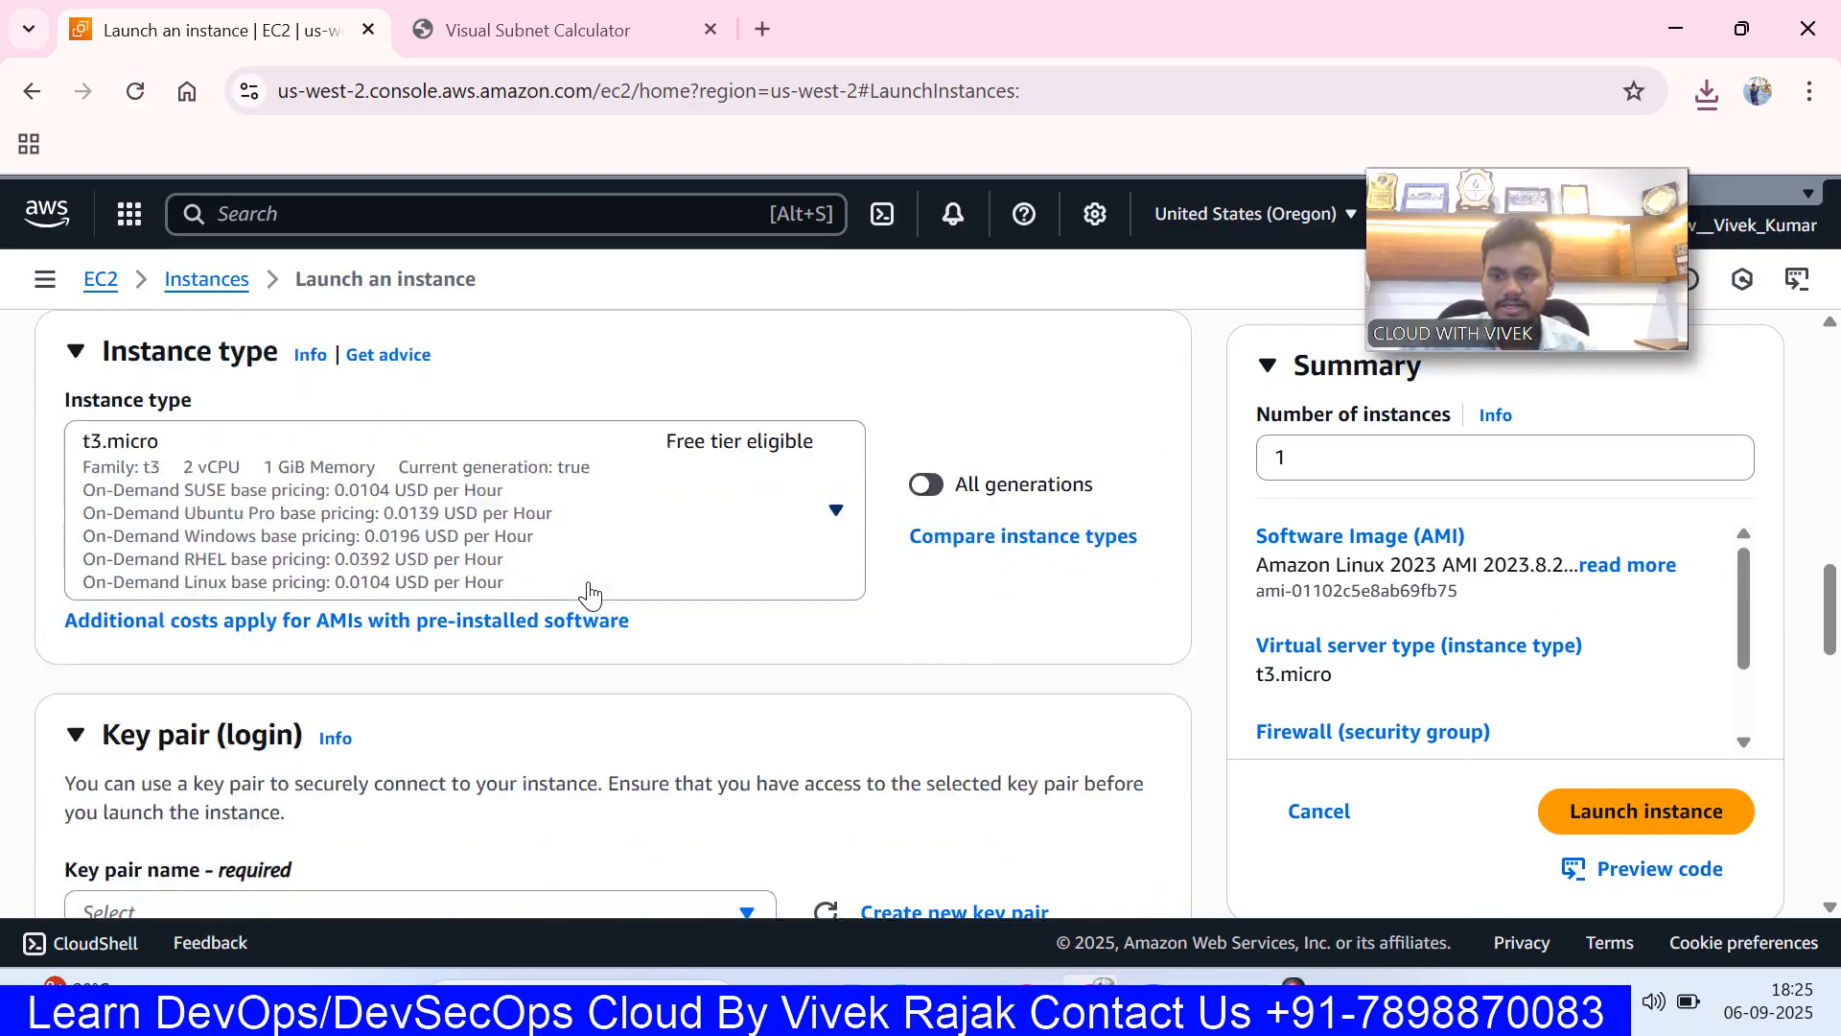
left_click(665, 574)
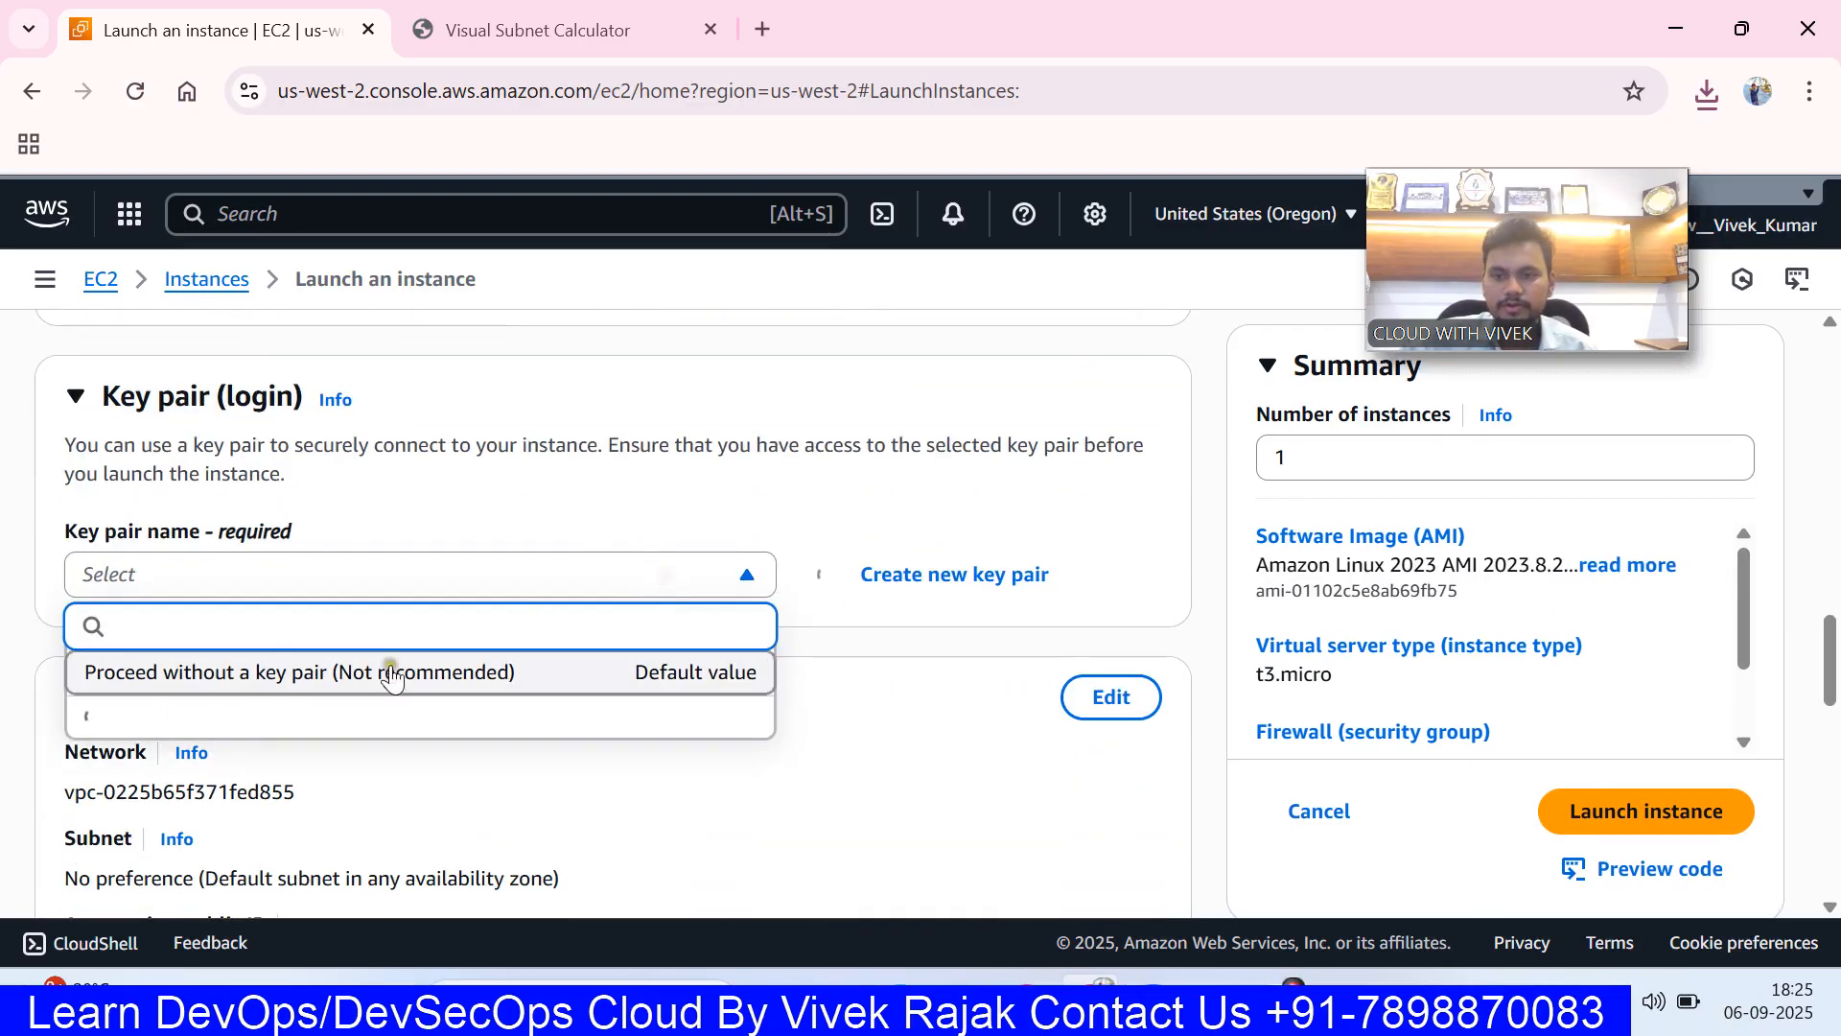
left_click(295, 741)
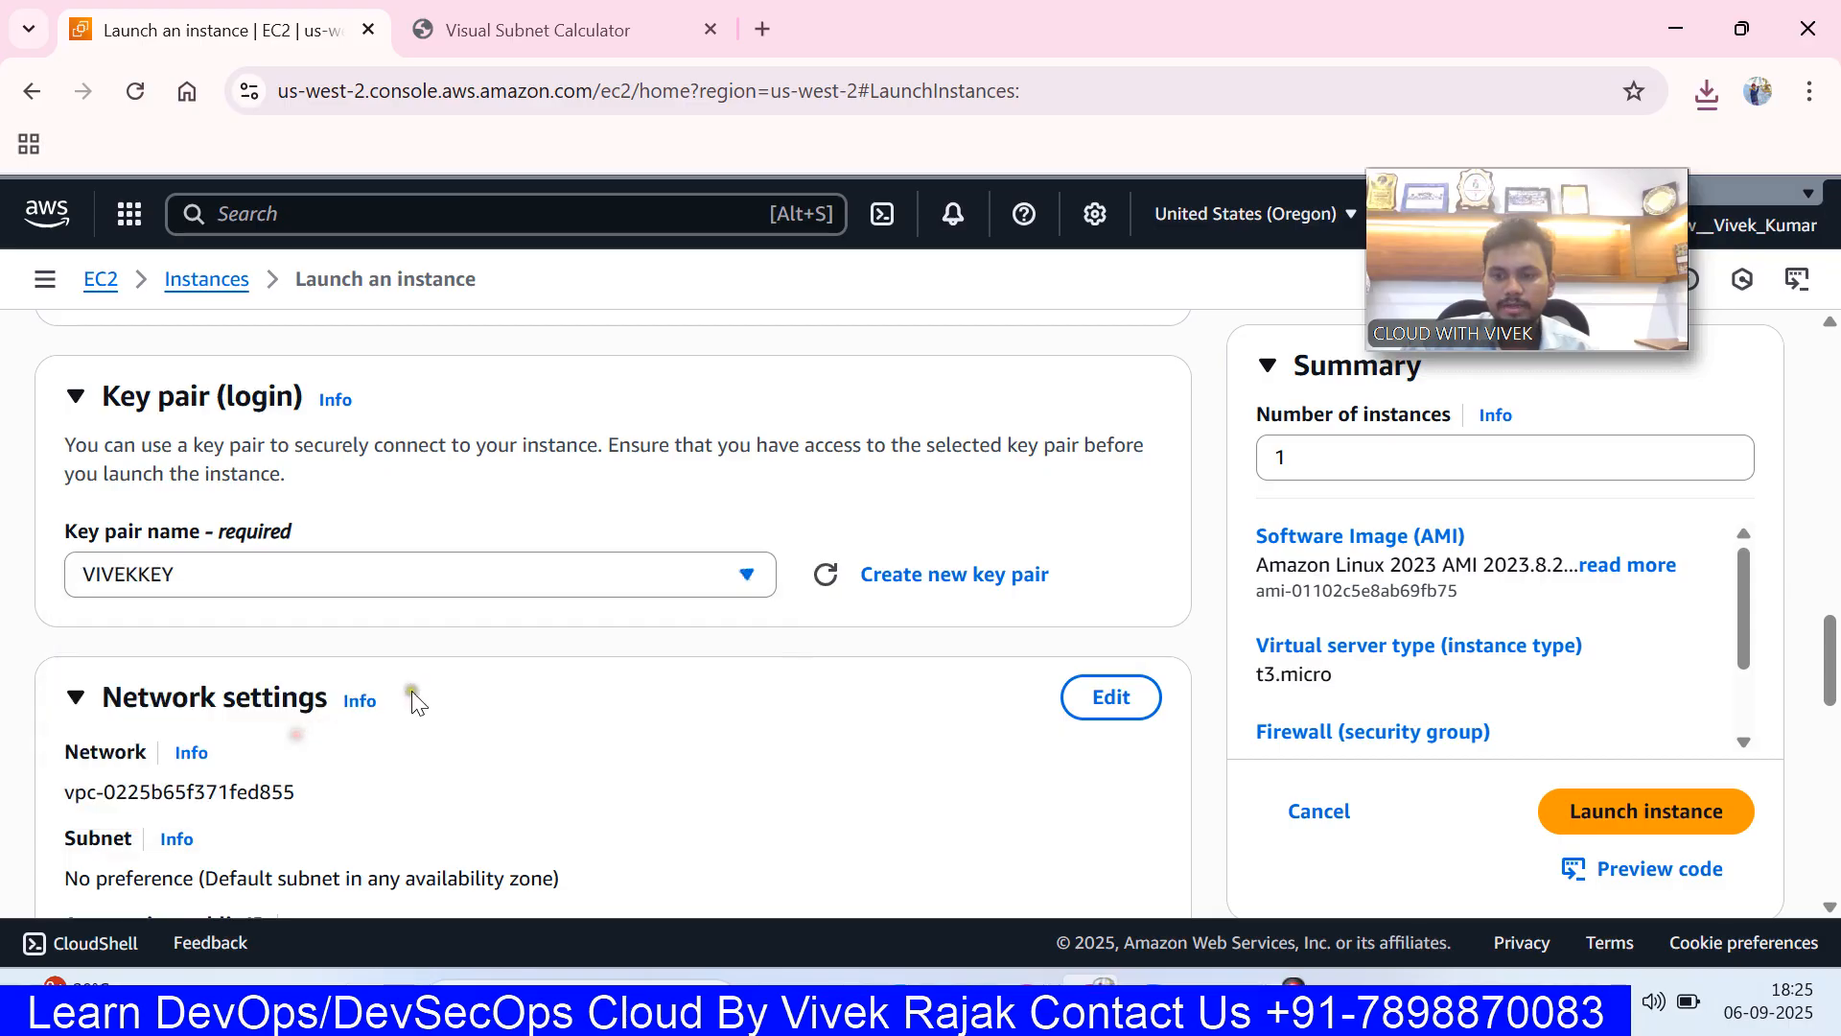
- Edit the network settings to use the custom 192.0.0.0/24 VPC and its PRIVATE subnet
scroll(550, 588, "down", 3)
scroll(786, 480, "down", 1)
scroll(1055, 394, "up", 2)
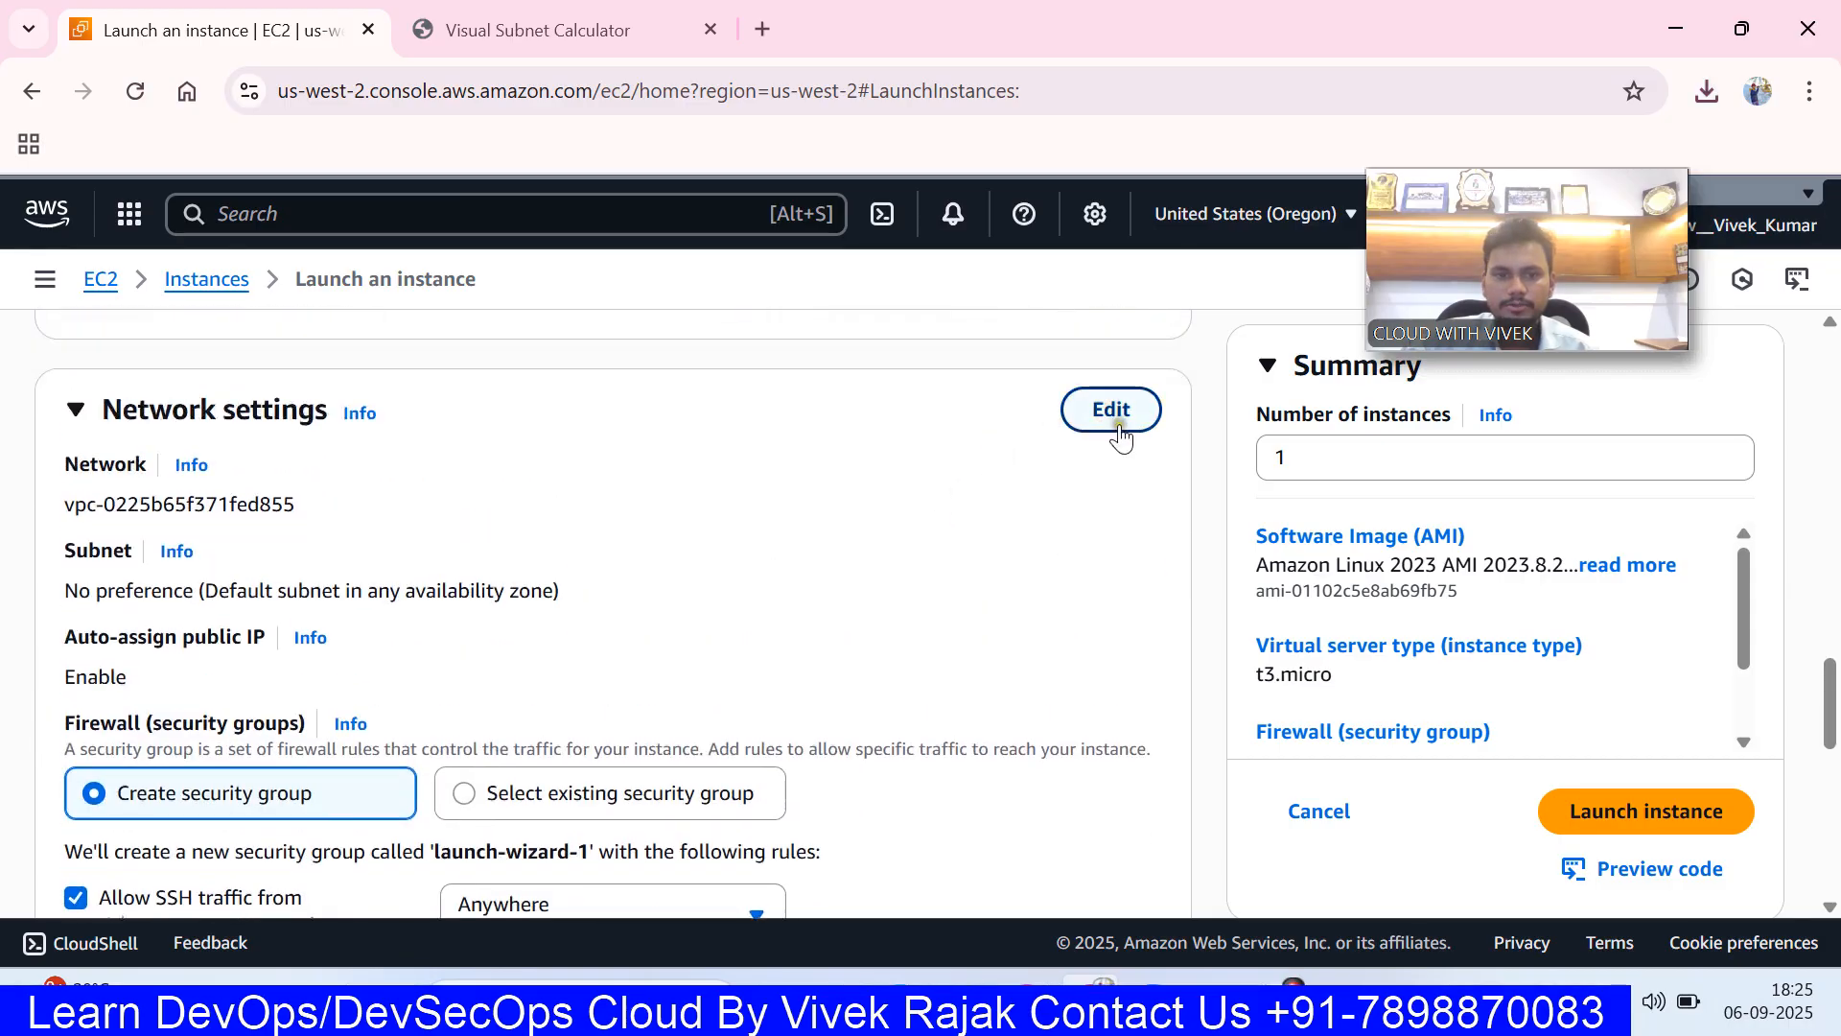
left_click(1137, 412)
left_click(501, 550)
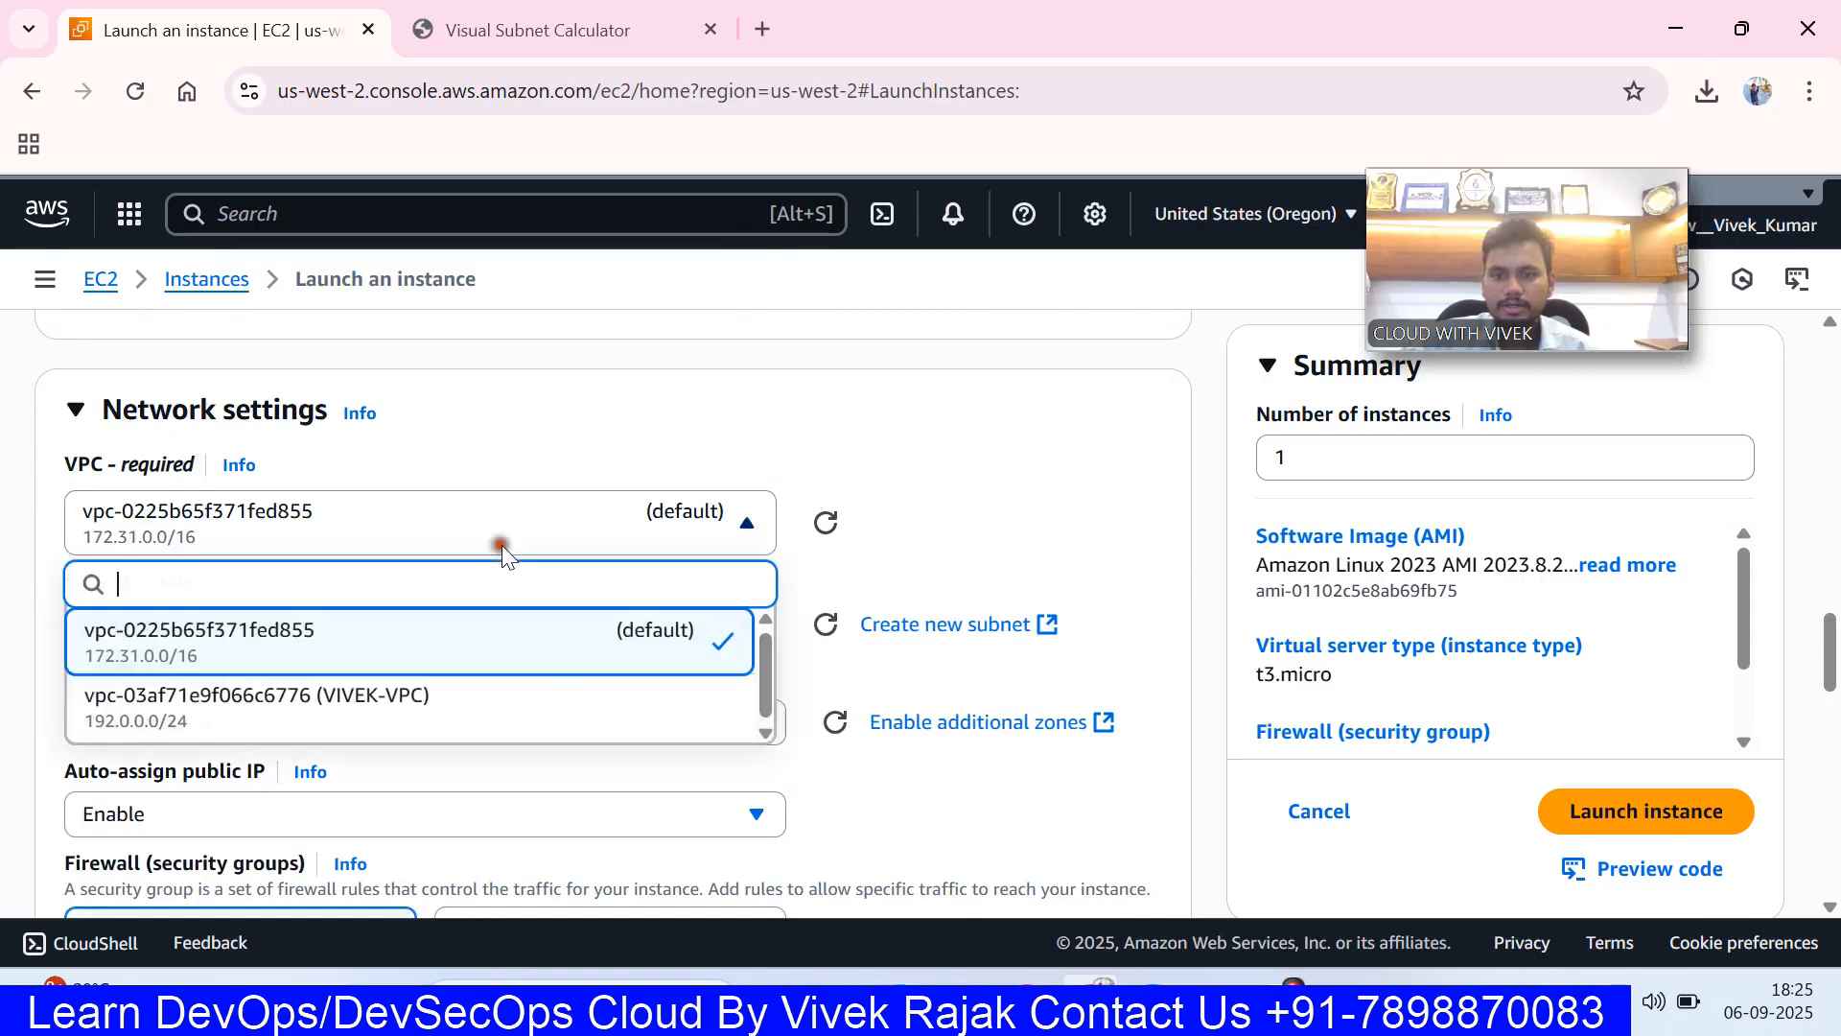
left_click(475, 697)
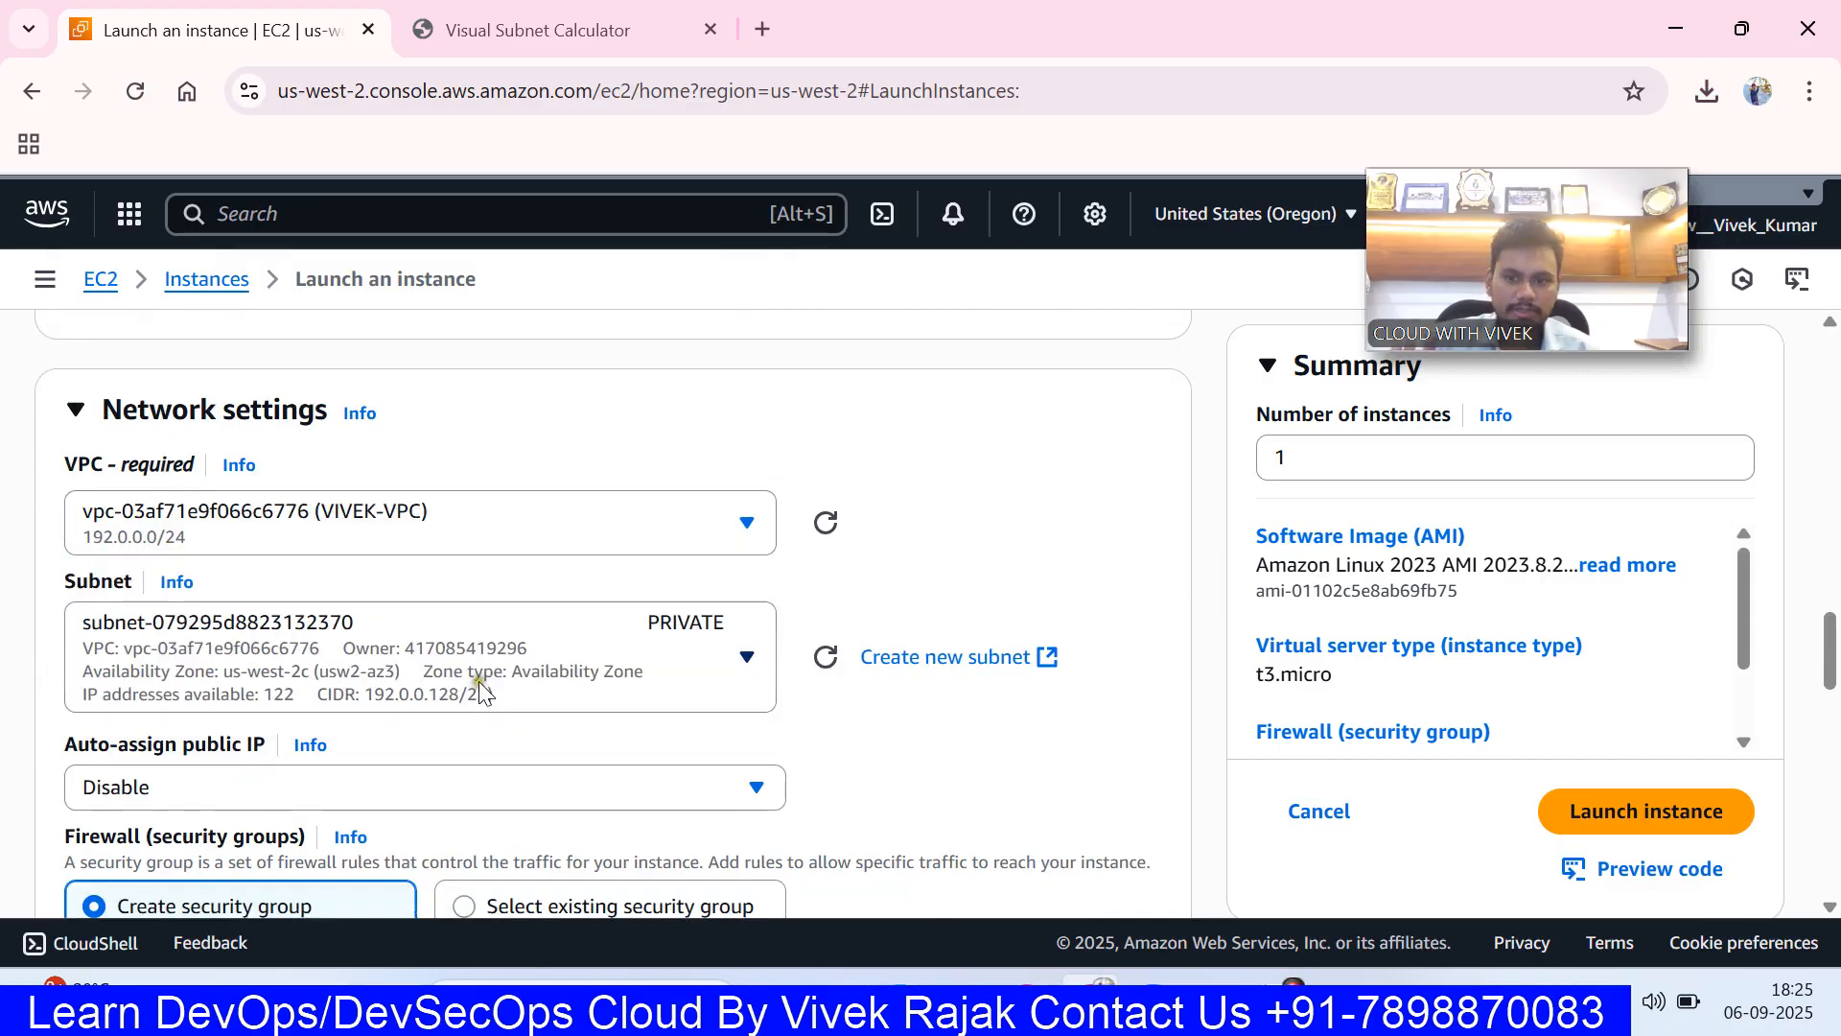
scroll(521, 595, "down", 2)
left_click(535, 549)
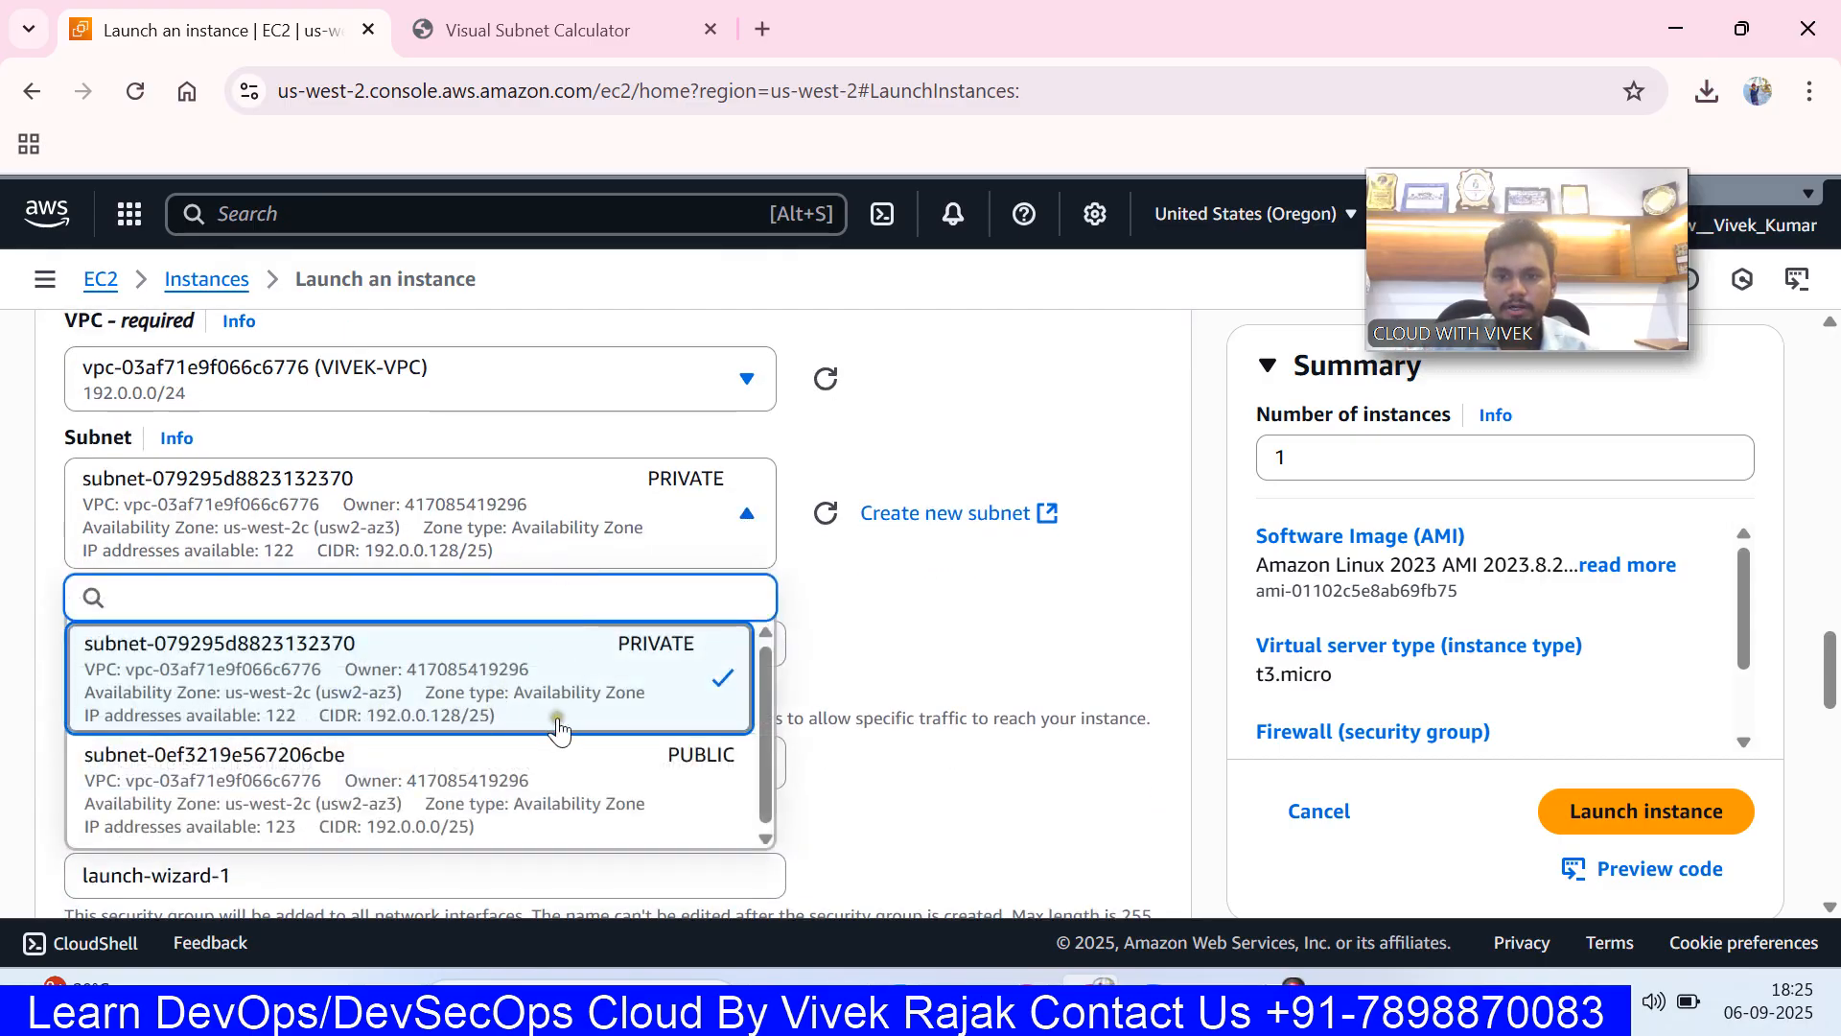
left_click(589, 687)
- Enable automatic assignment of a public IP for PRIVATE-SERVER
scroll(630, 641, "down", 2)
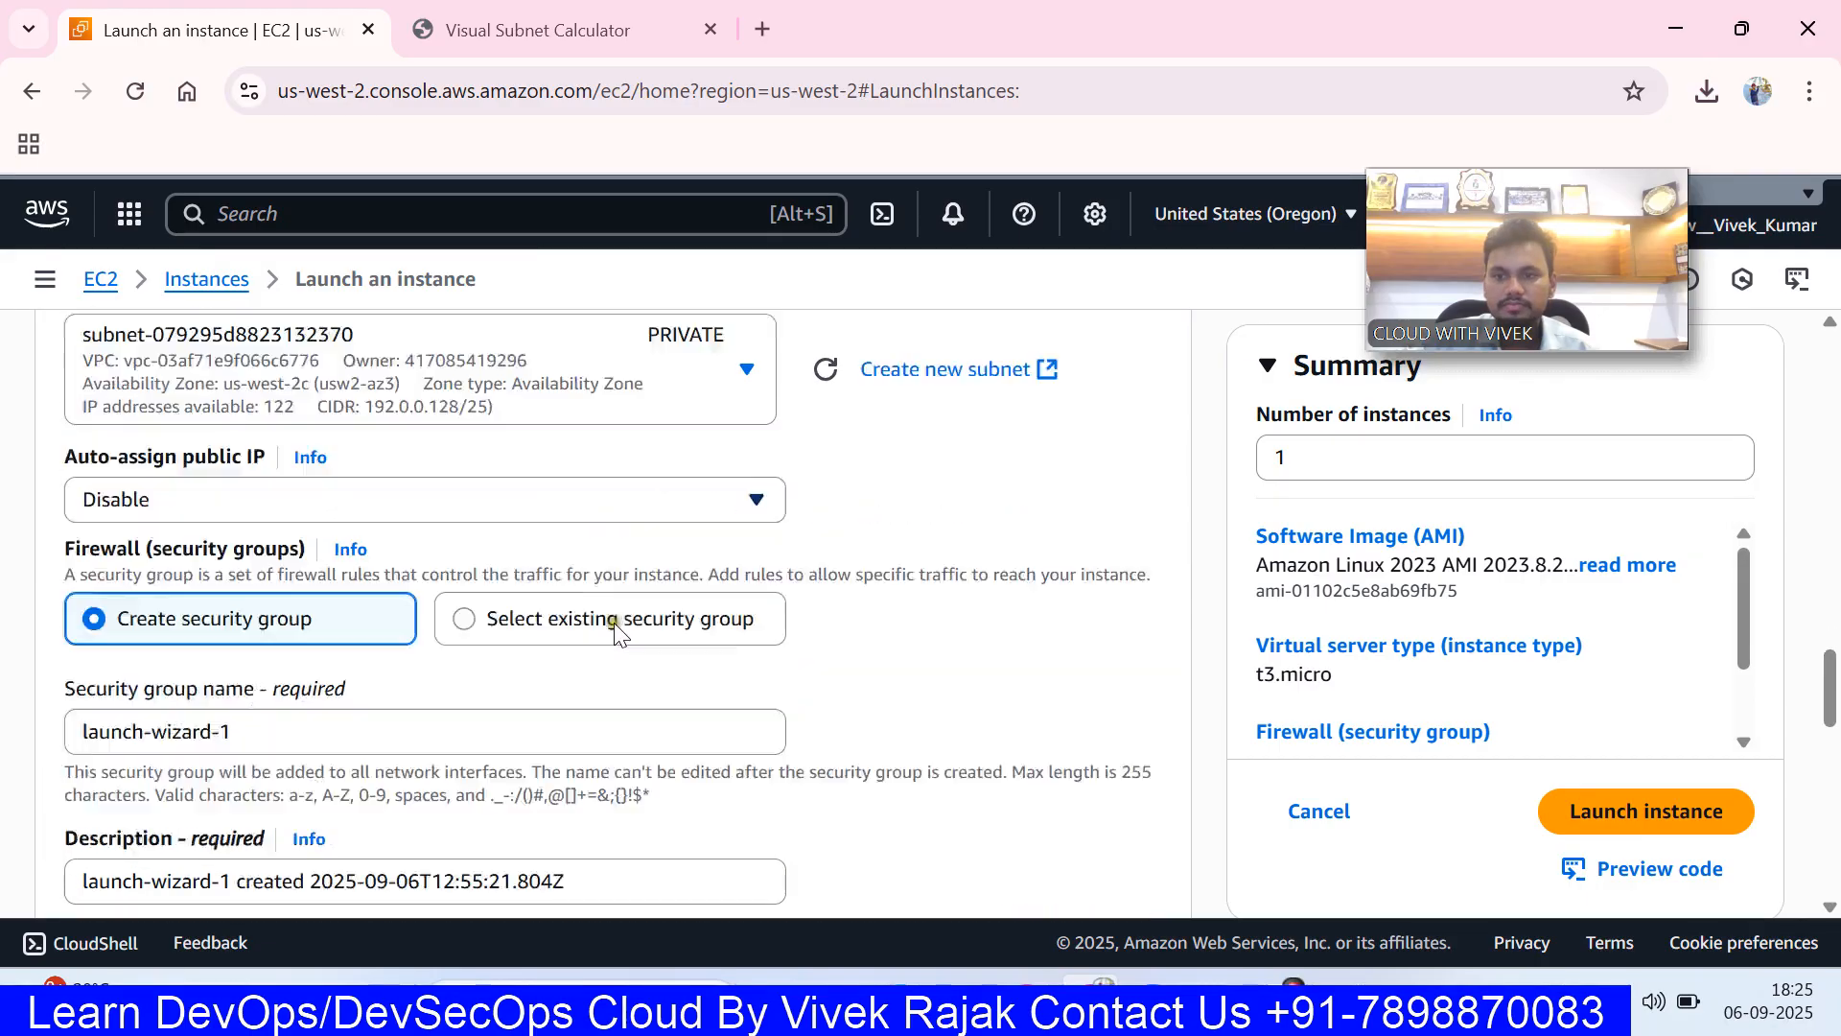
left_click(558, 494)
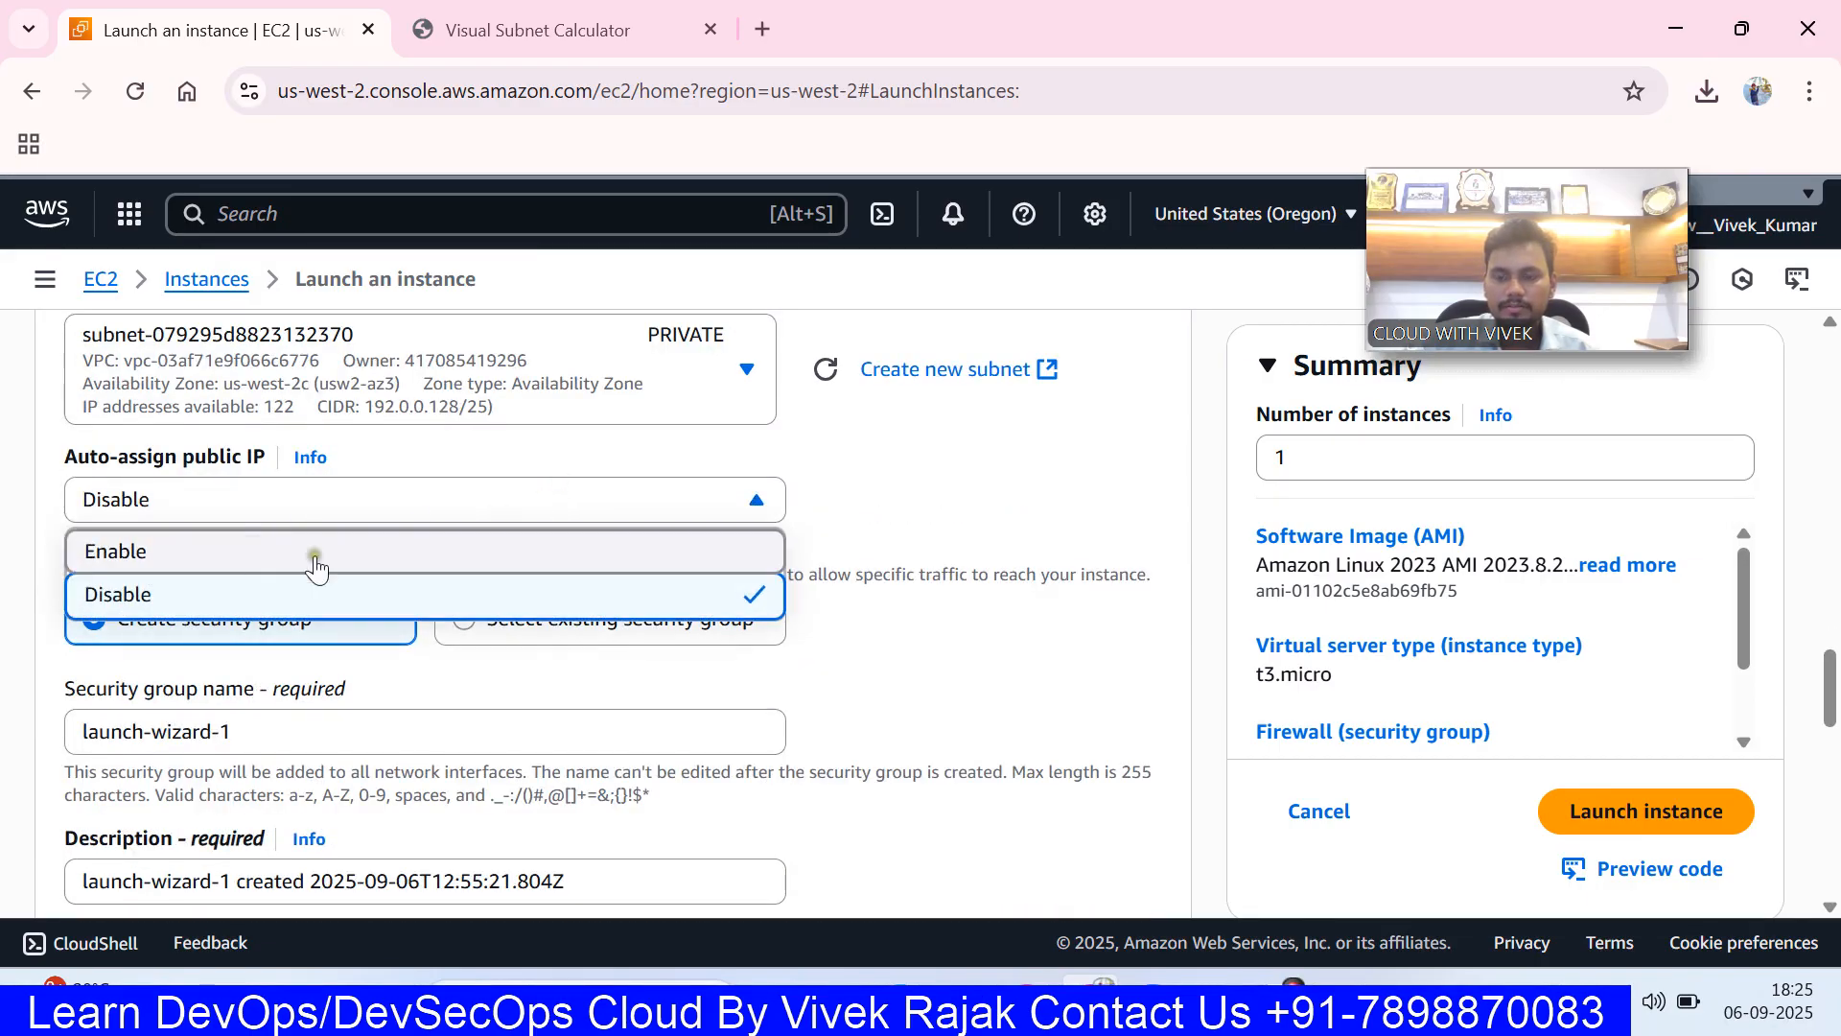
left_click(278, 556)
- Use the existing MY-SG security group for PRIVATE-SERVER instead of creating a new one
scroll(359, 569, "down", 4)
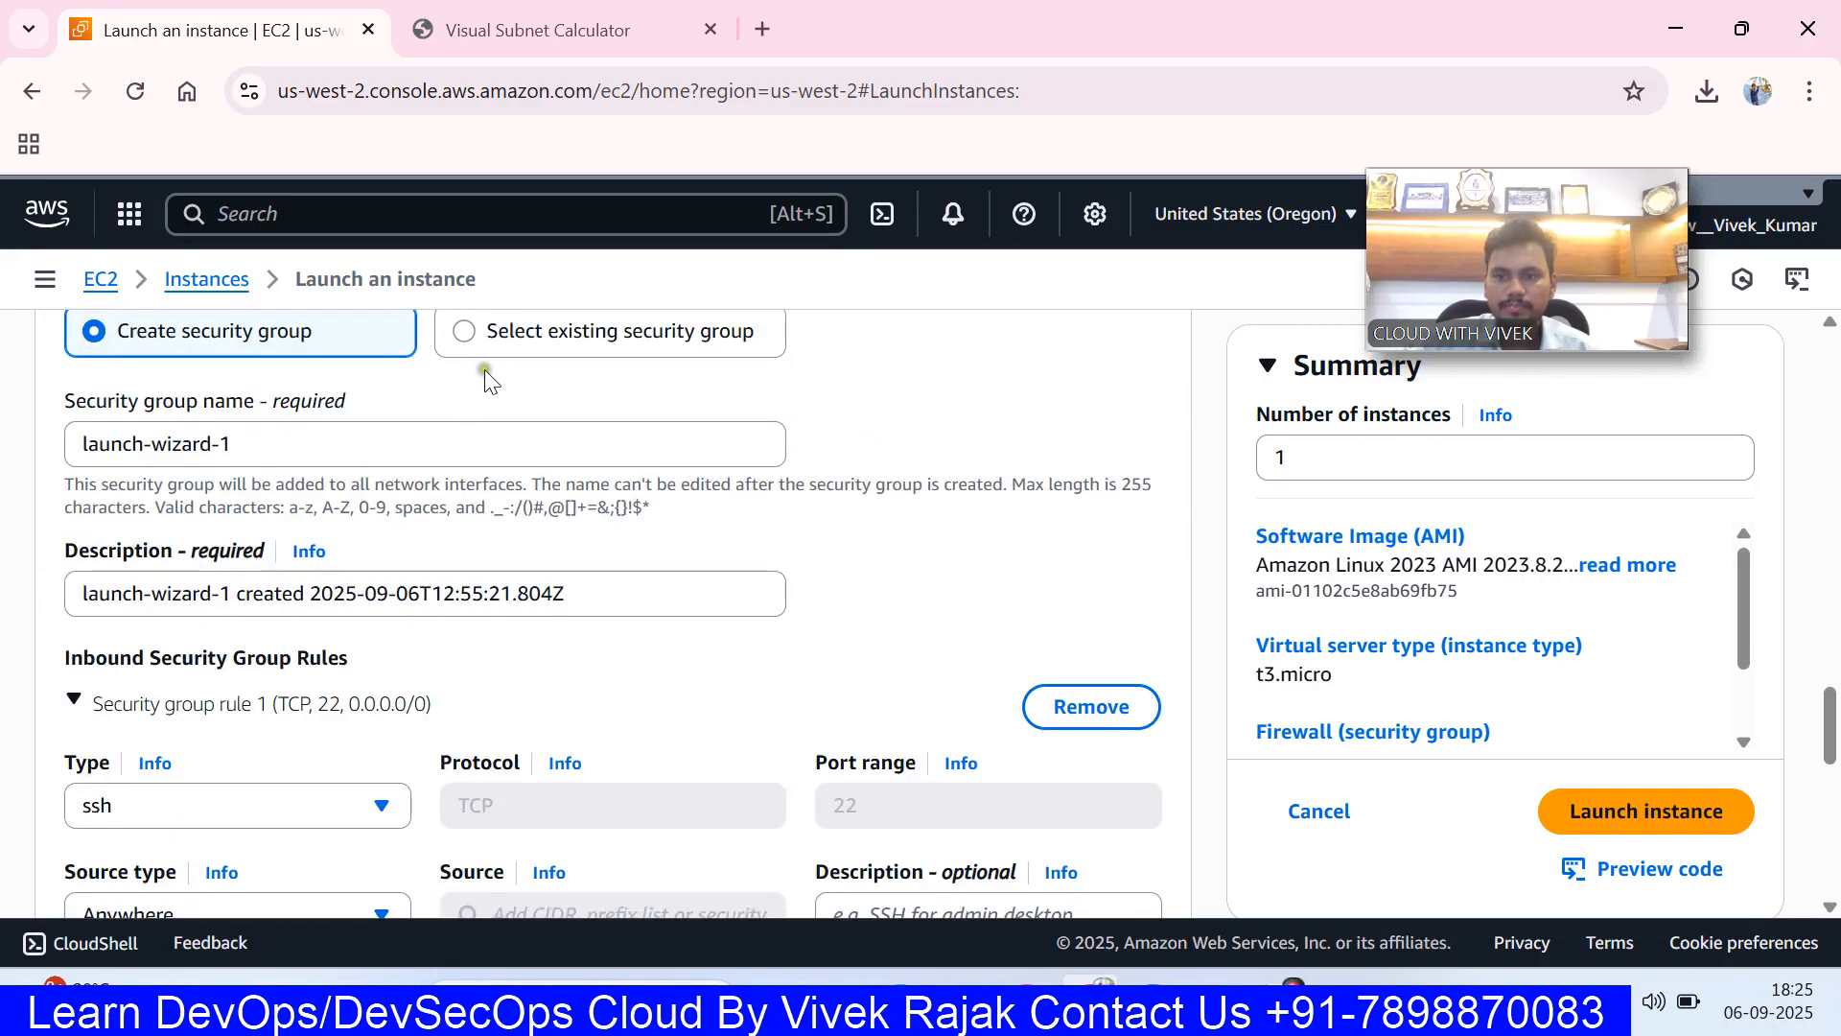
left_click(480, 331)
left_click(448, 458)
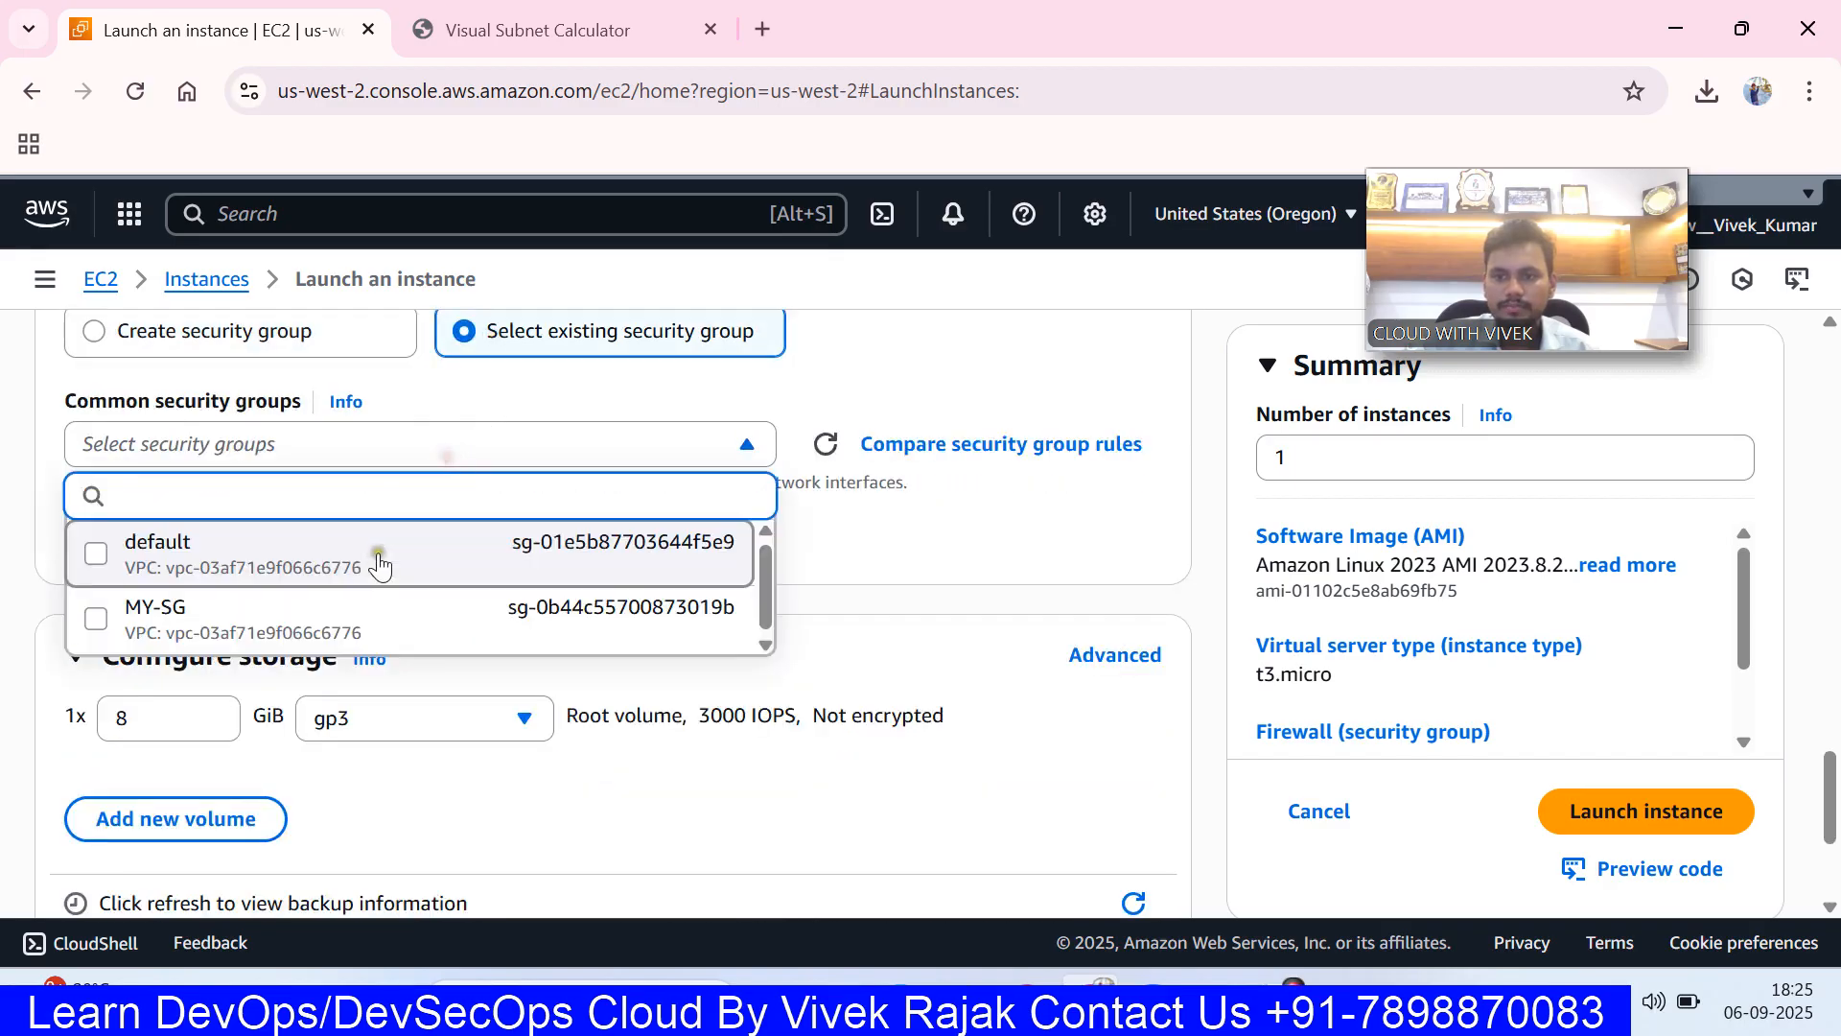
left_click(288, 621)
- Launch the PRIVATE-SERVER instance and return to the instances list
scroll(367, 590, "down", 4)
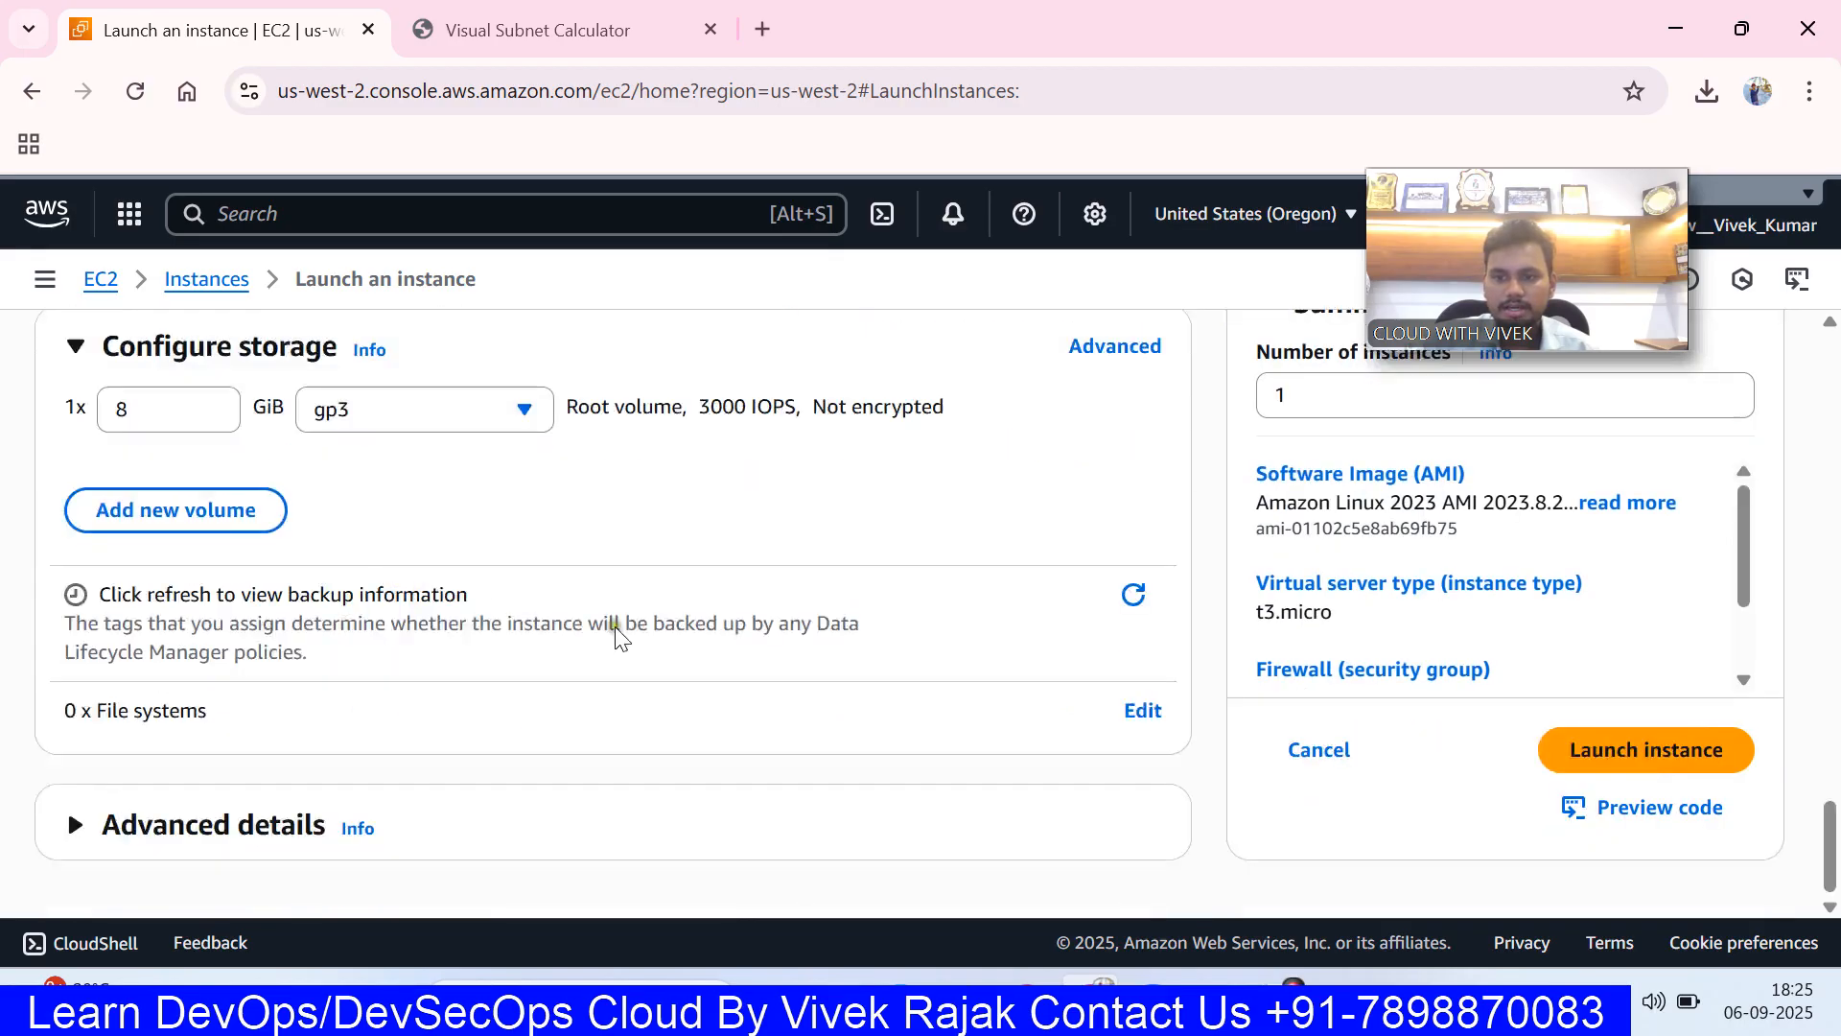
left_click(1577, 758)
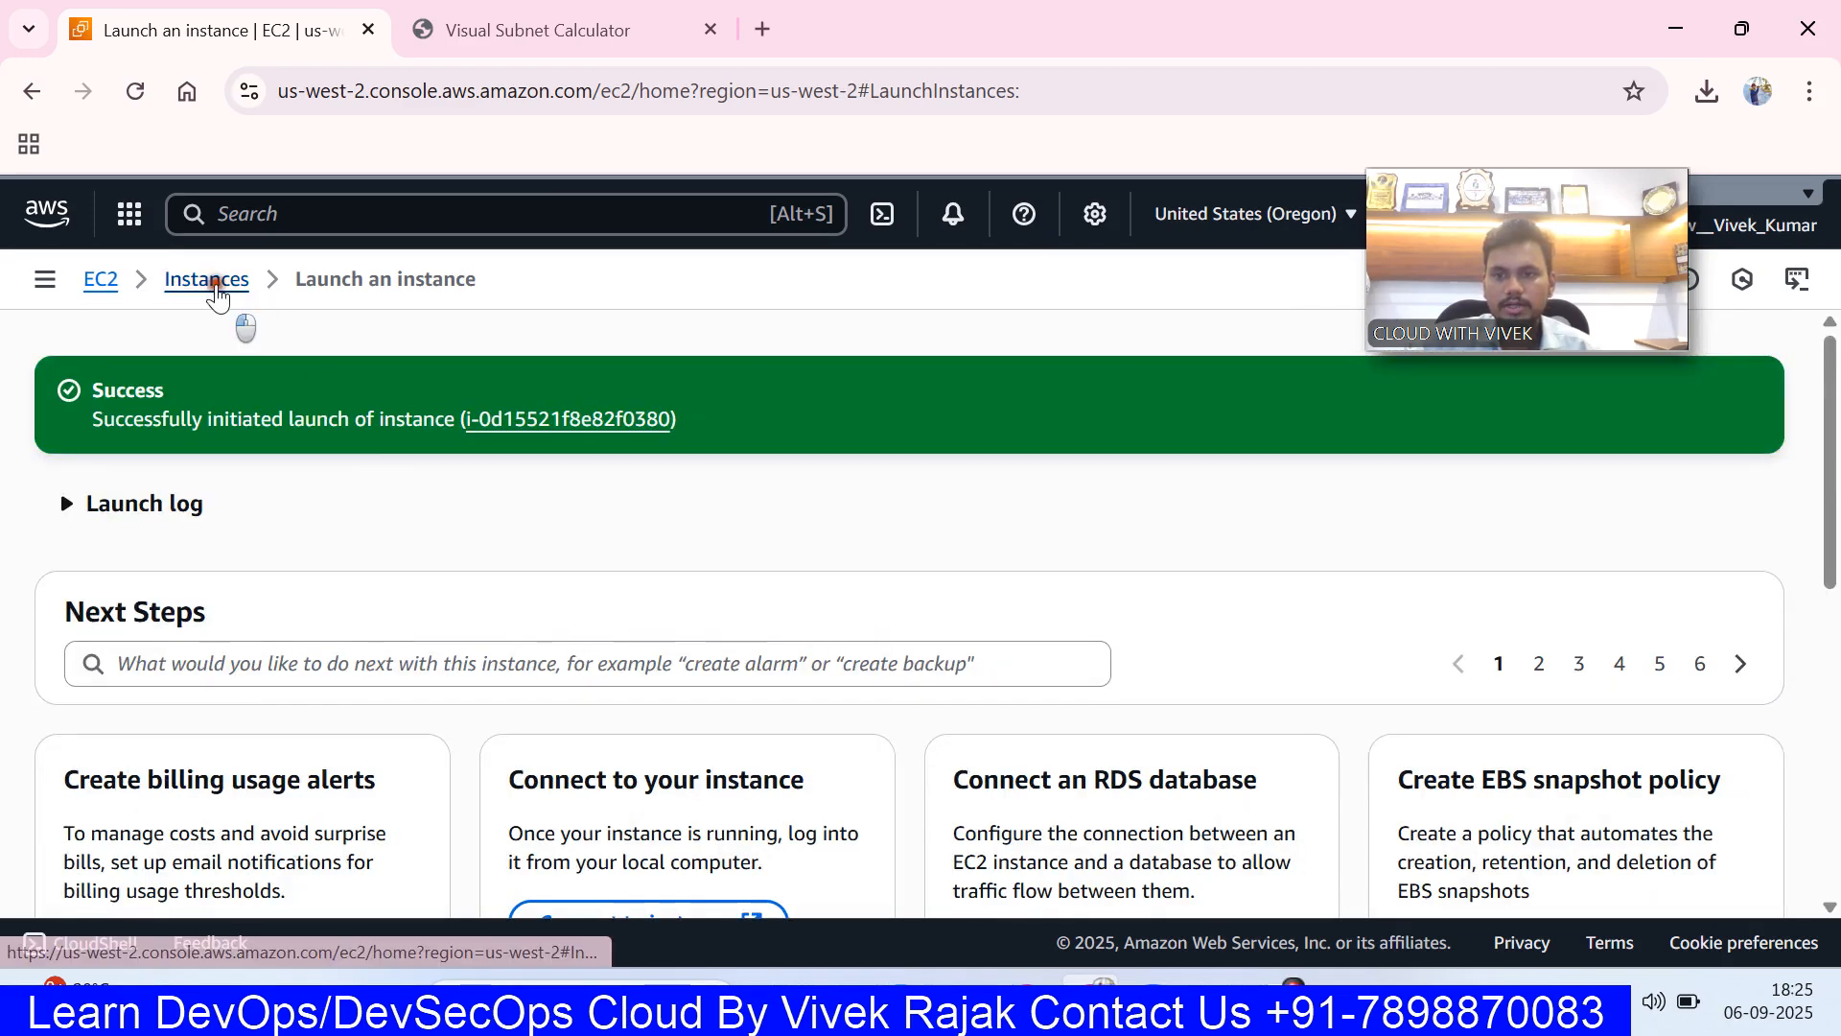
left_click(223, 284)
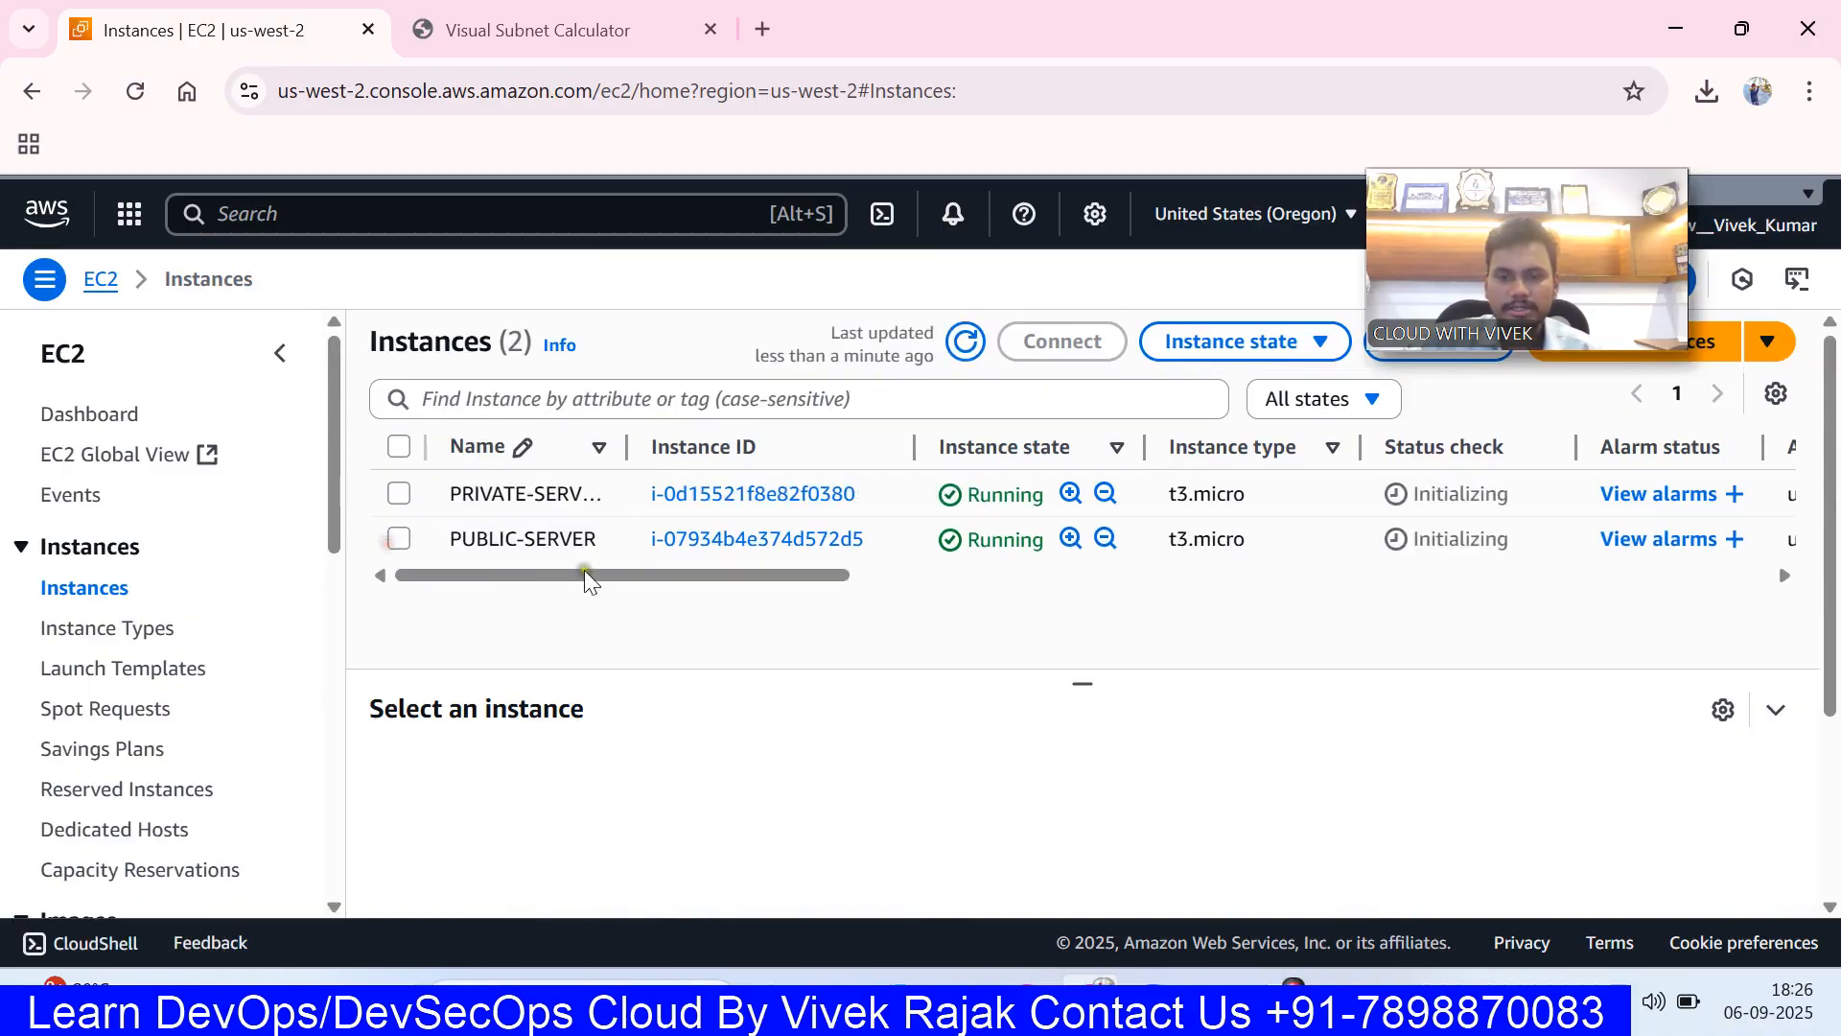
- Open the PUBLIC-SERVER instance's details and examine its networking information, especially the subnet and IP addresses
left_click(587, 542)
left_click(801, 539)
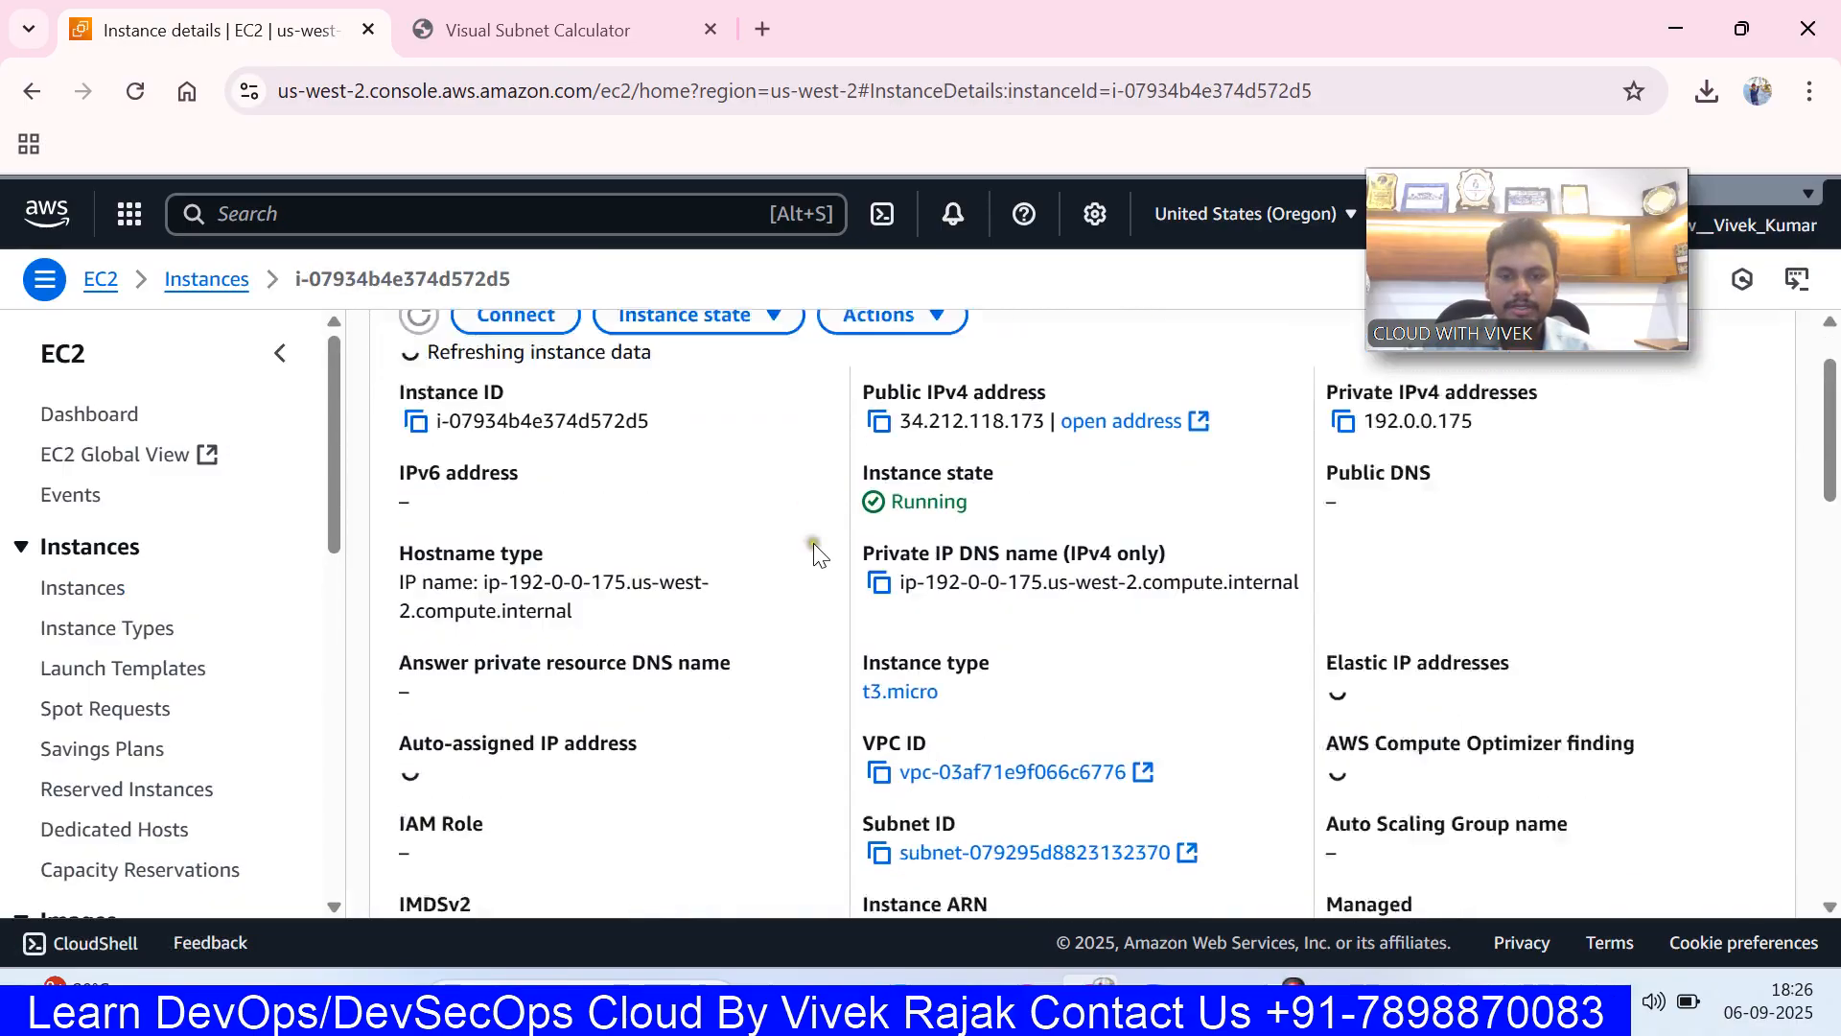
scroll(813, 543, "down", 6)
left_click(1144, 500)
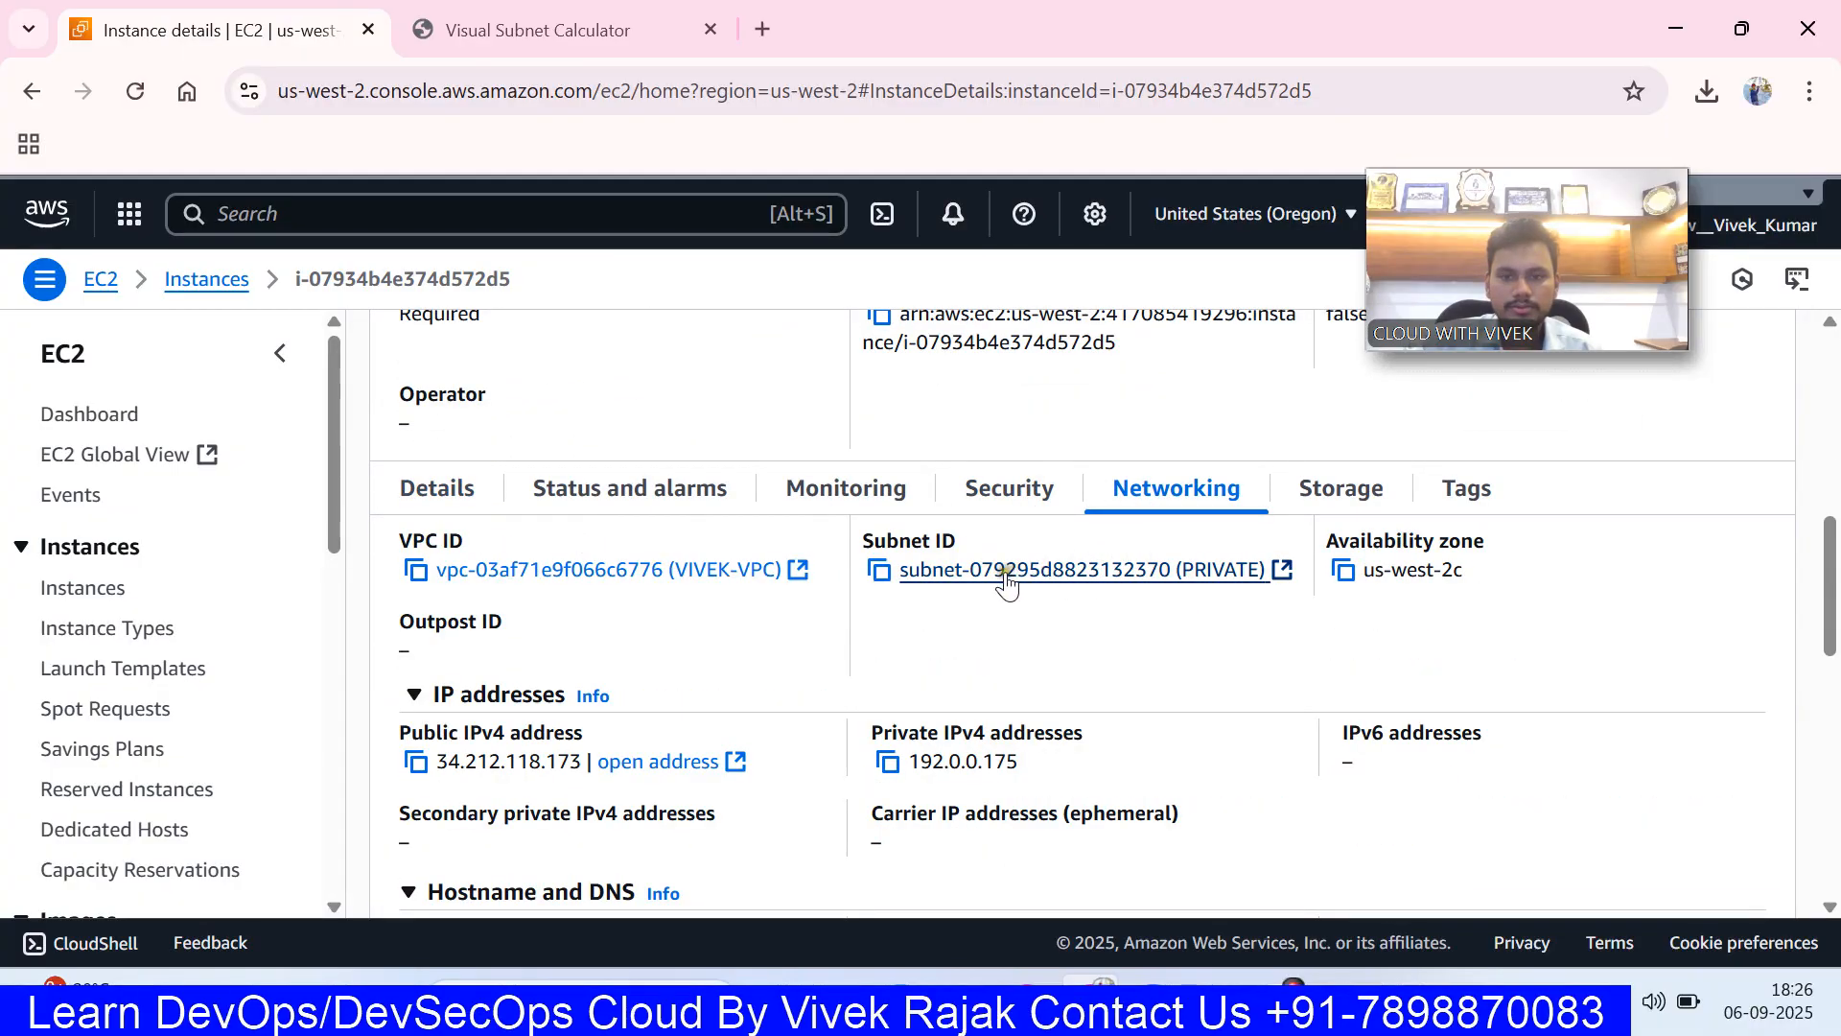
scroll(1002, 581, "up", 1)
scroll(997, 585, "up", 4)
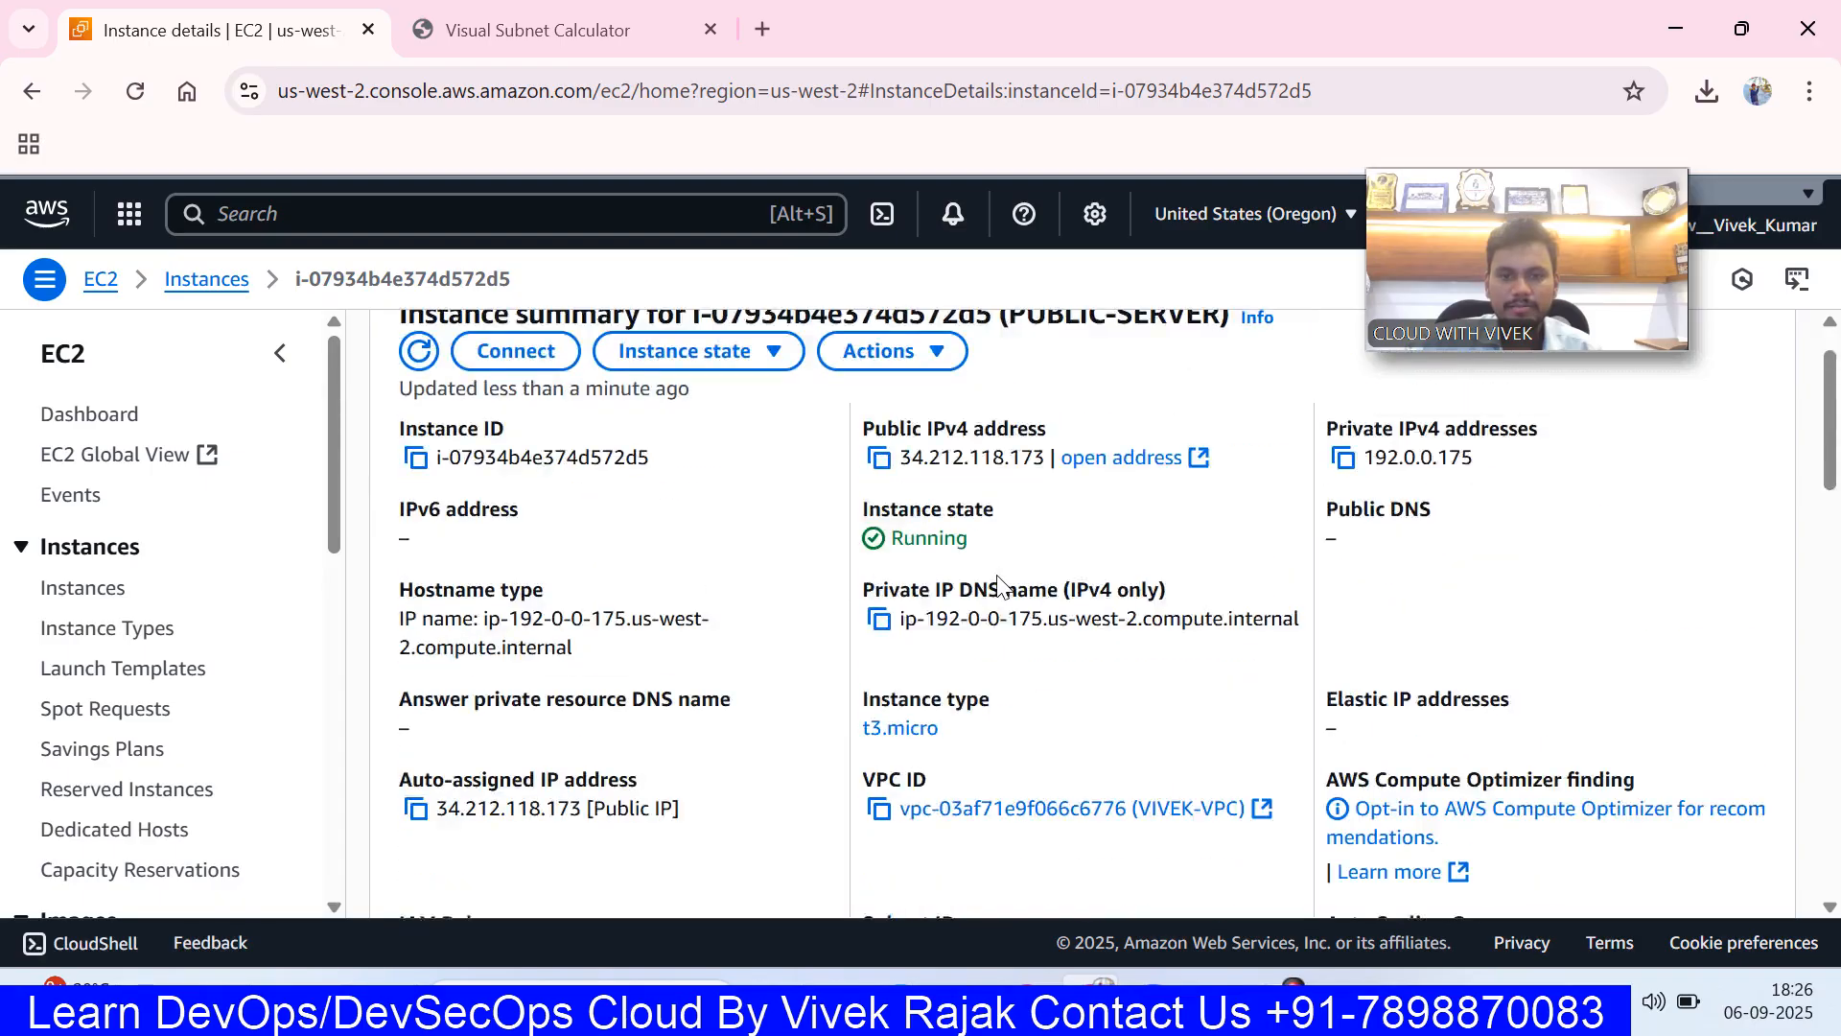
scroll(934, 546, "down", 3)
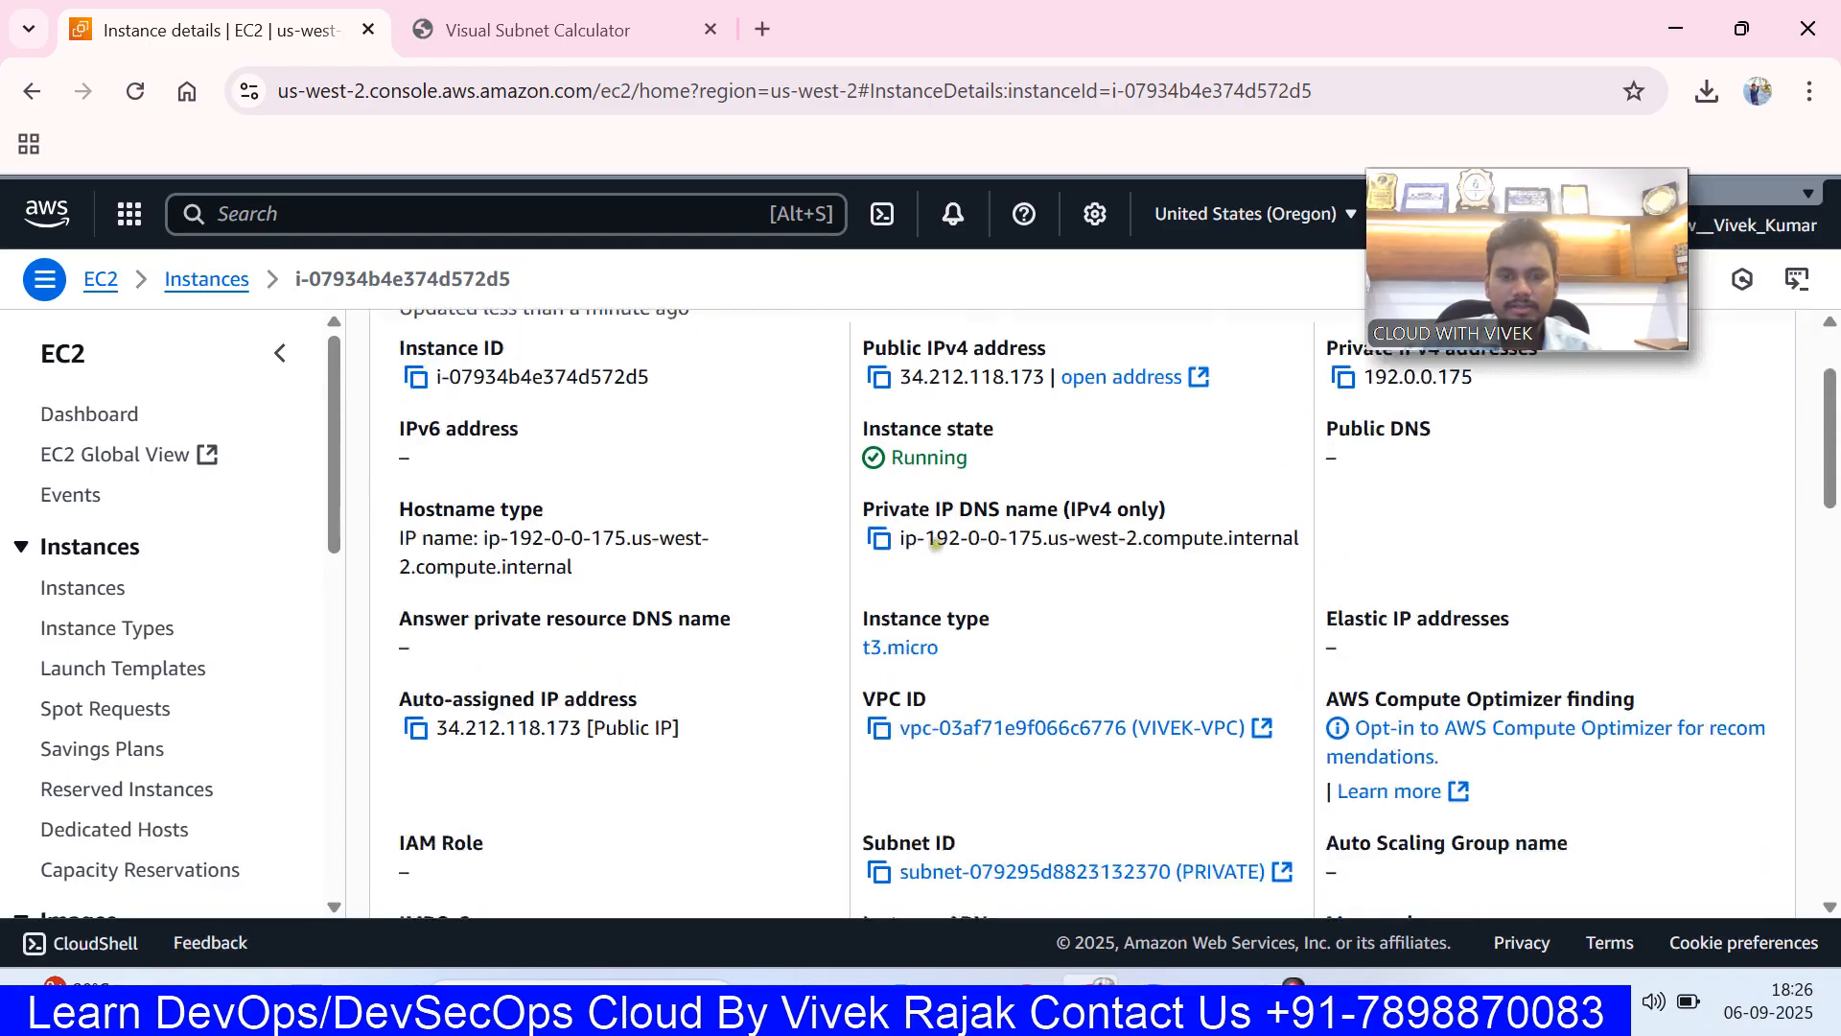
scroll(959, 518, "up", 3)
scroll(959, 470, "down", 3)
scroll(947, 453, "down", 7)
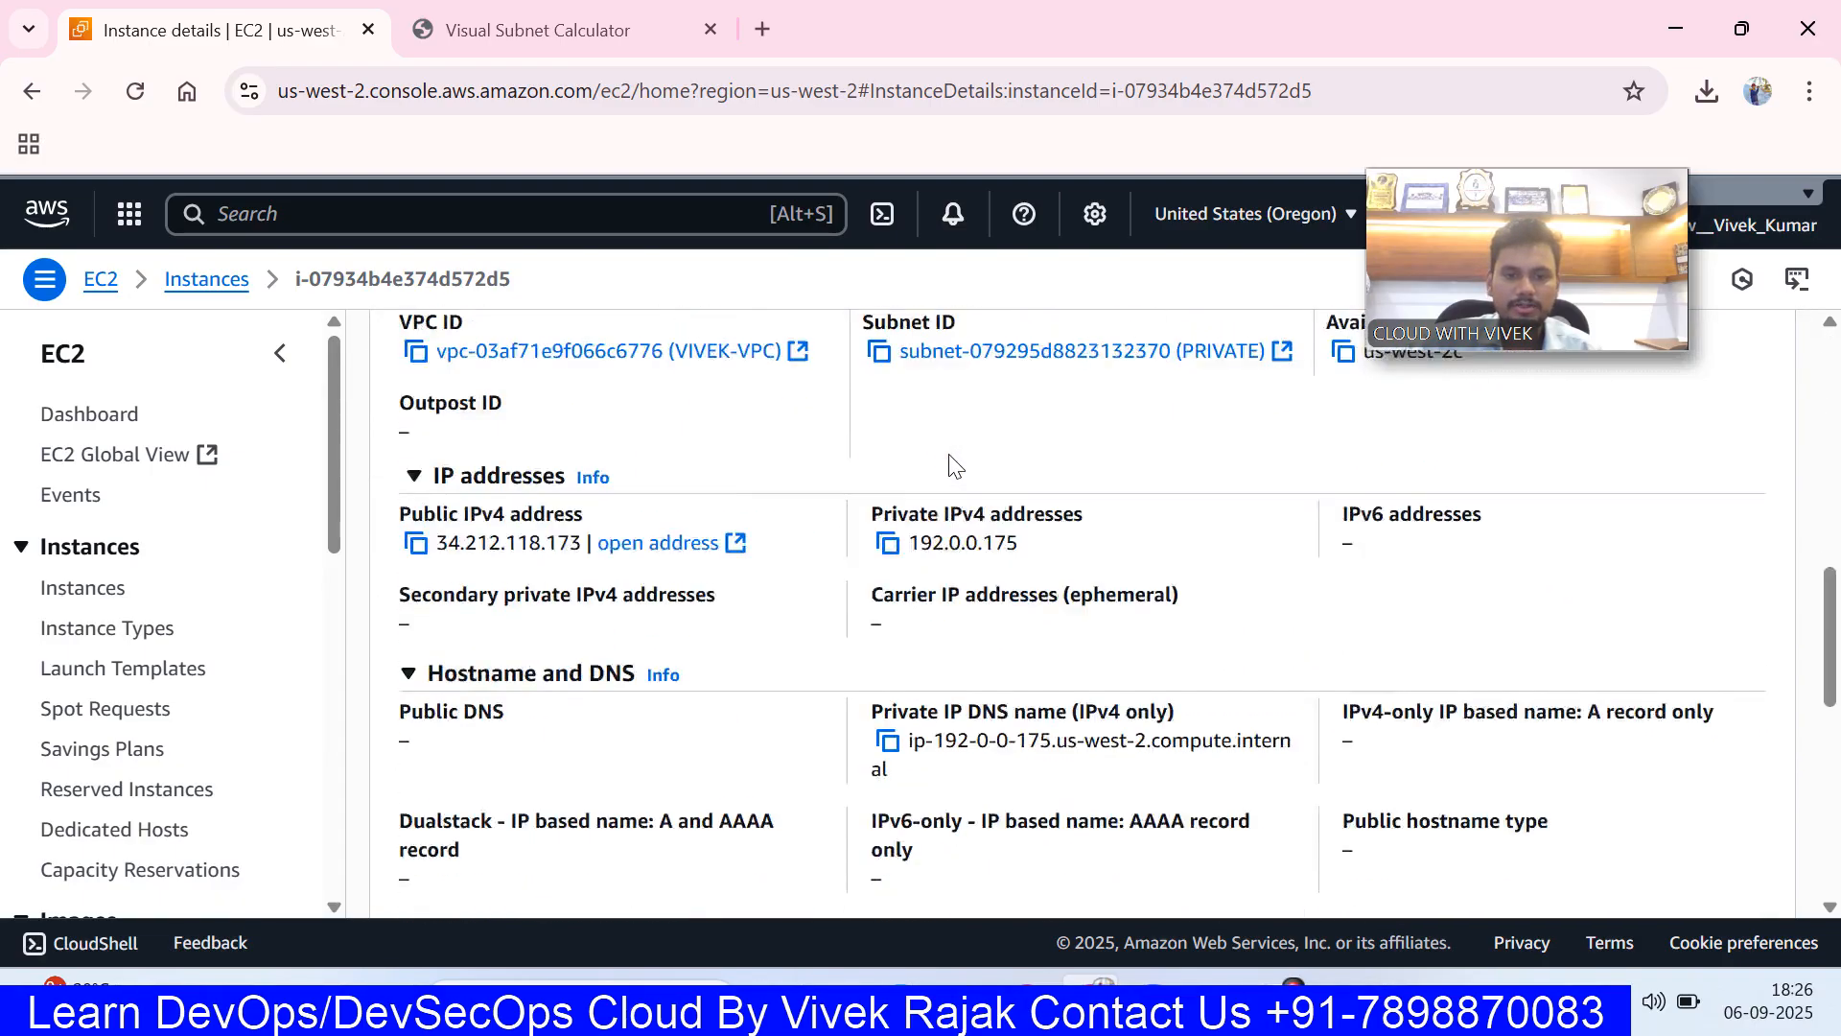
scroll(952, 464, "up", 1)
scroll(952, 464, "up", 4)
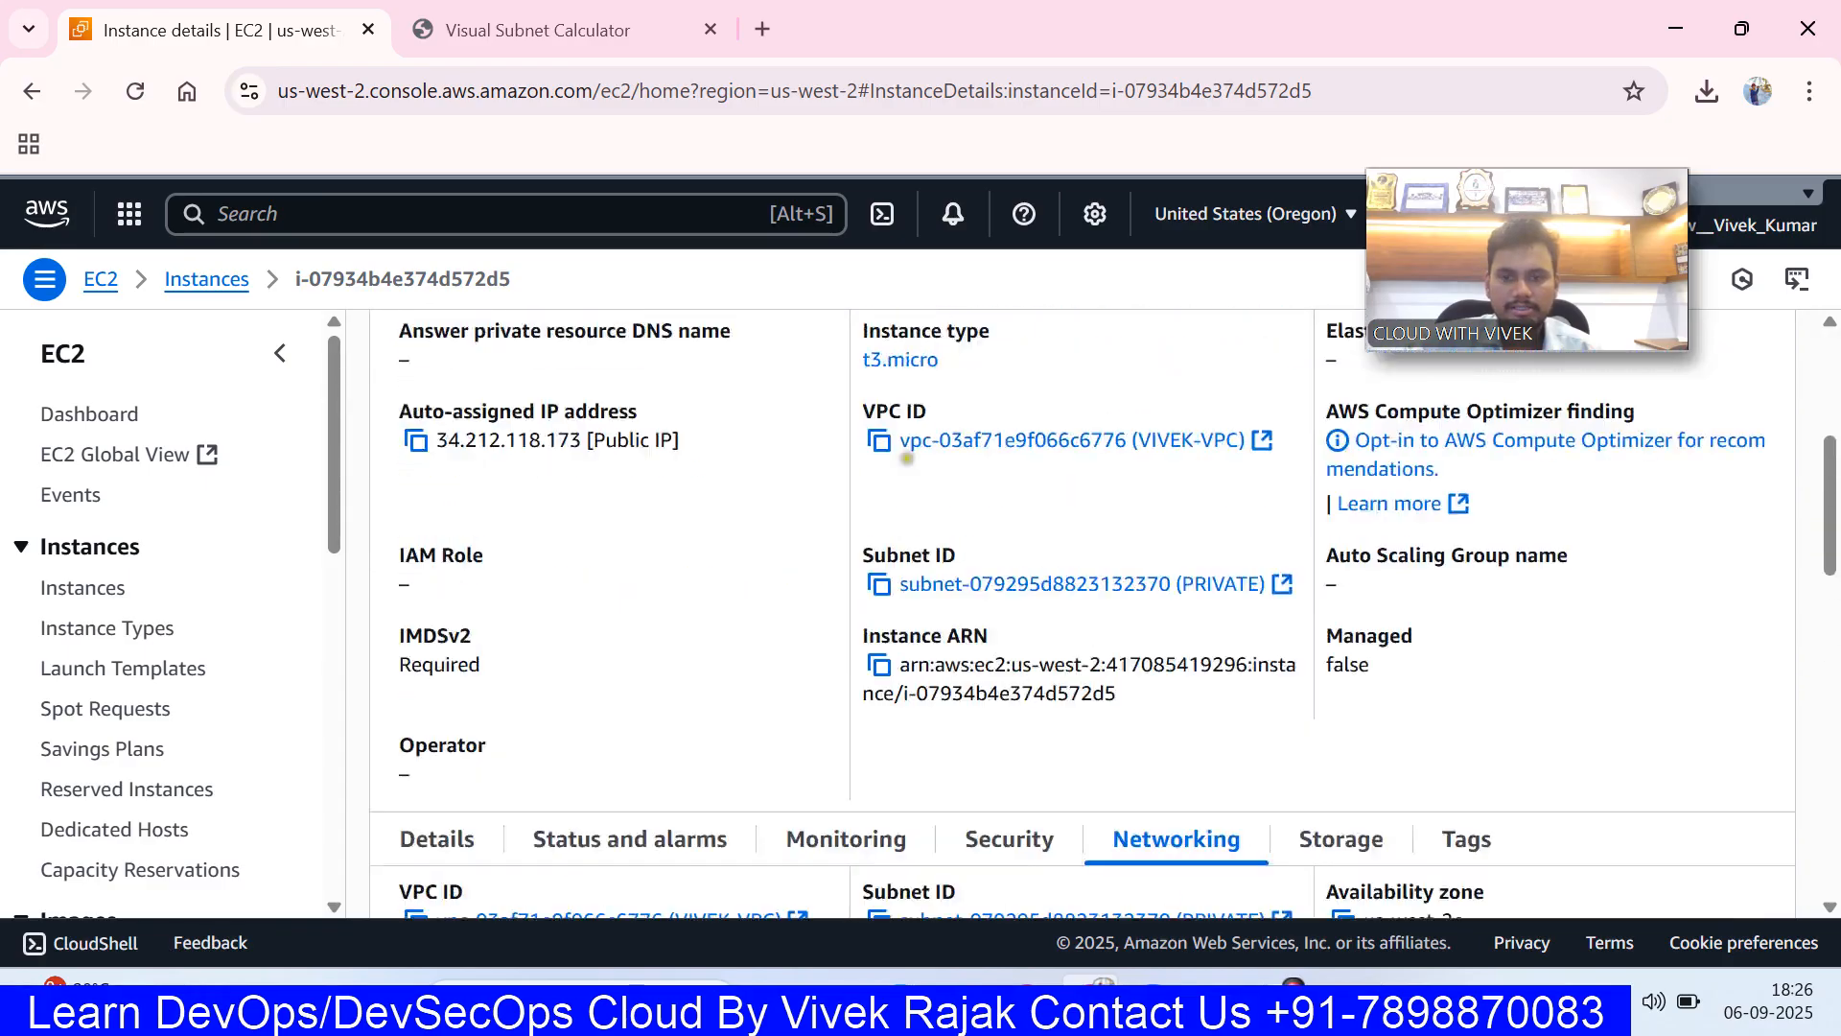
- Return to the instances list and terminate the PUBLIC-SERVER instance
left_click(105, 591)
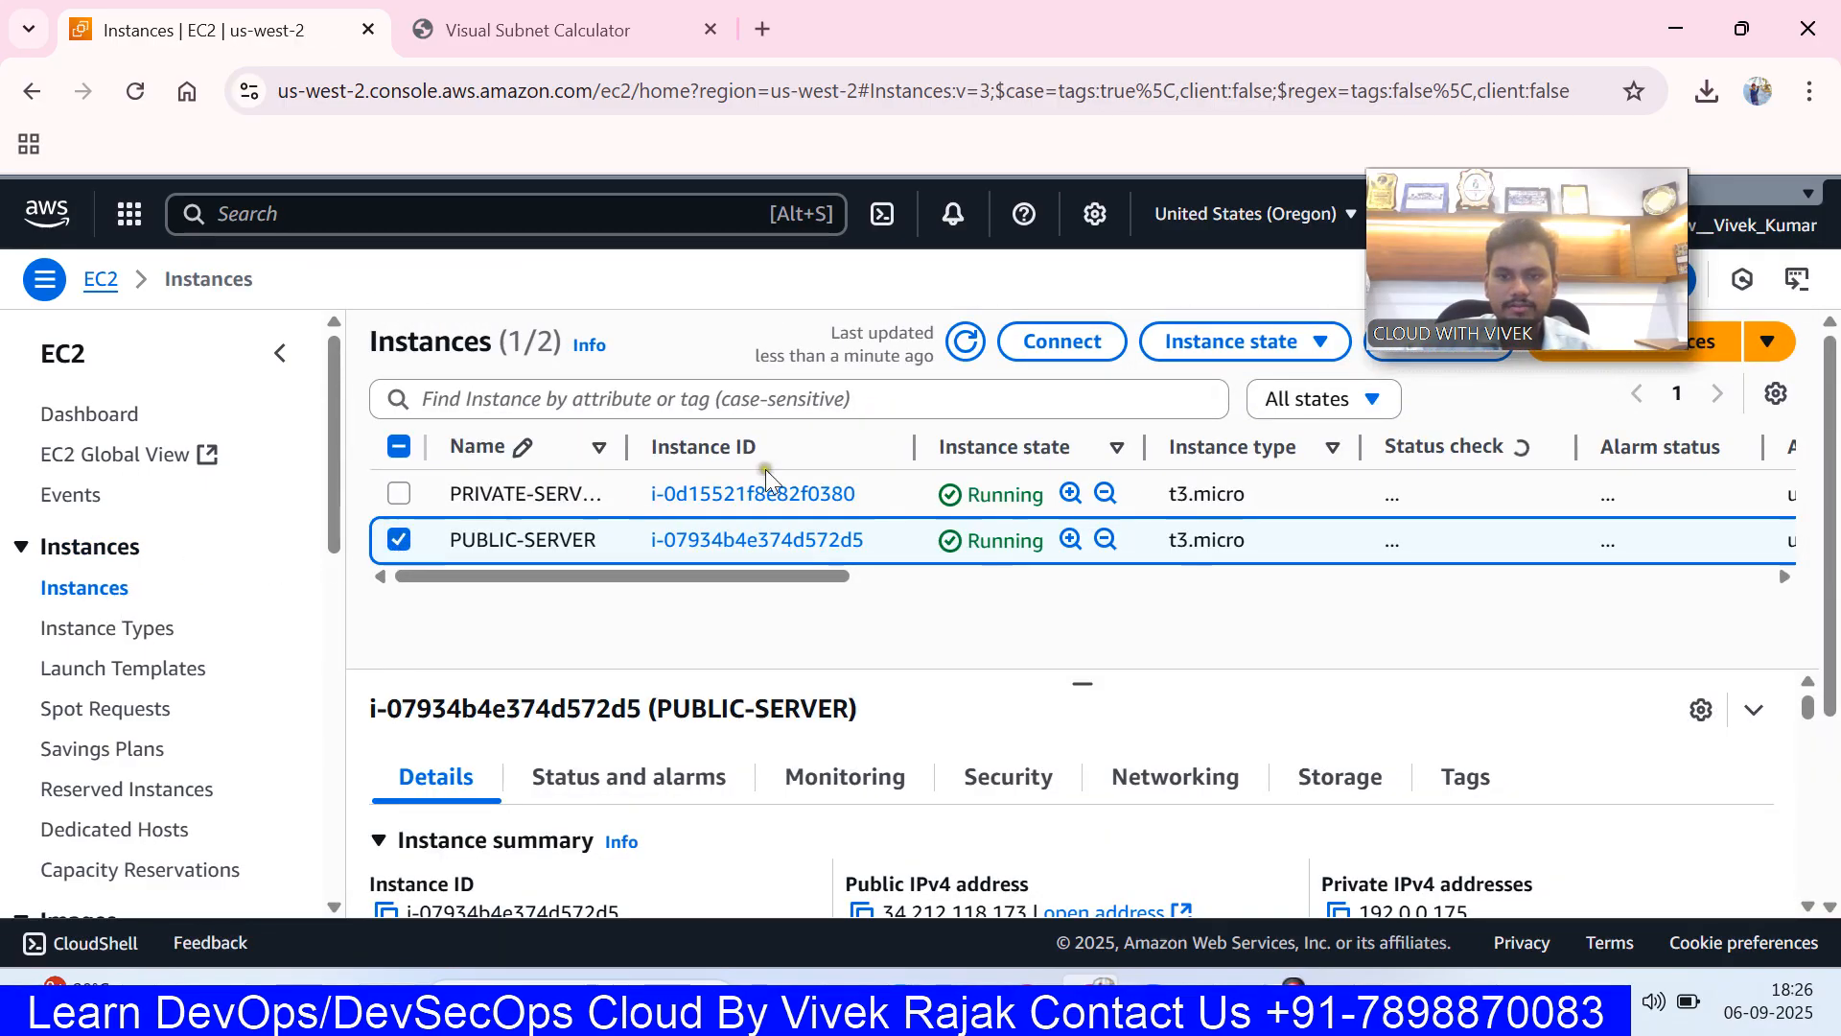
left_click(1282, 357)
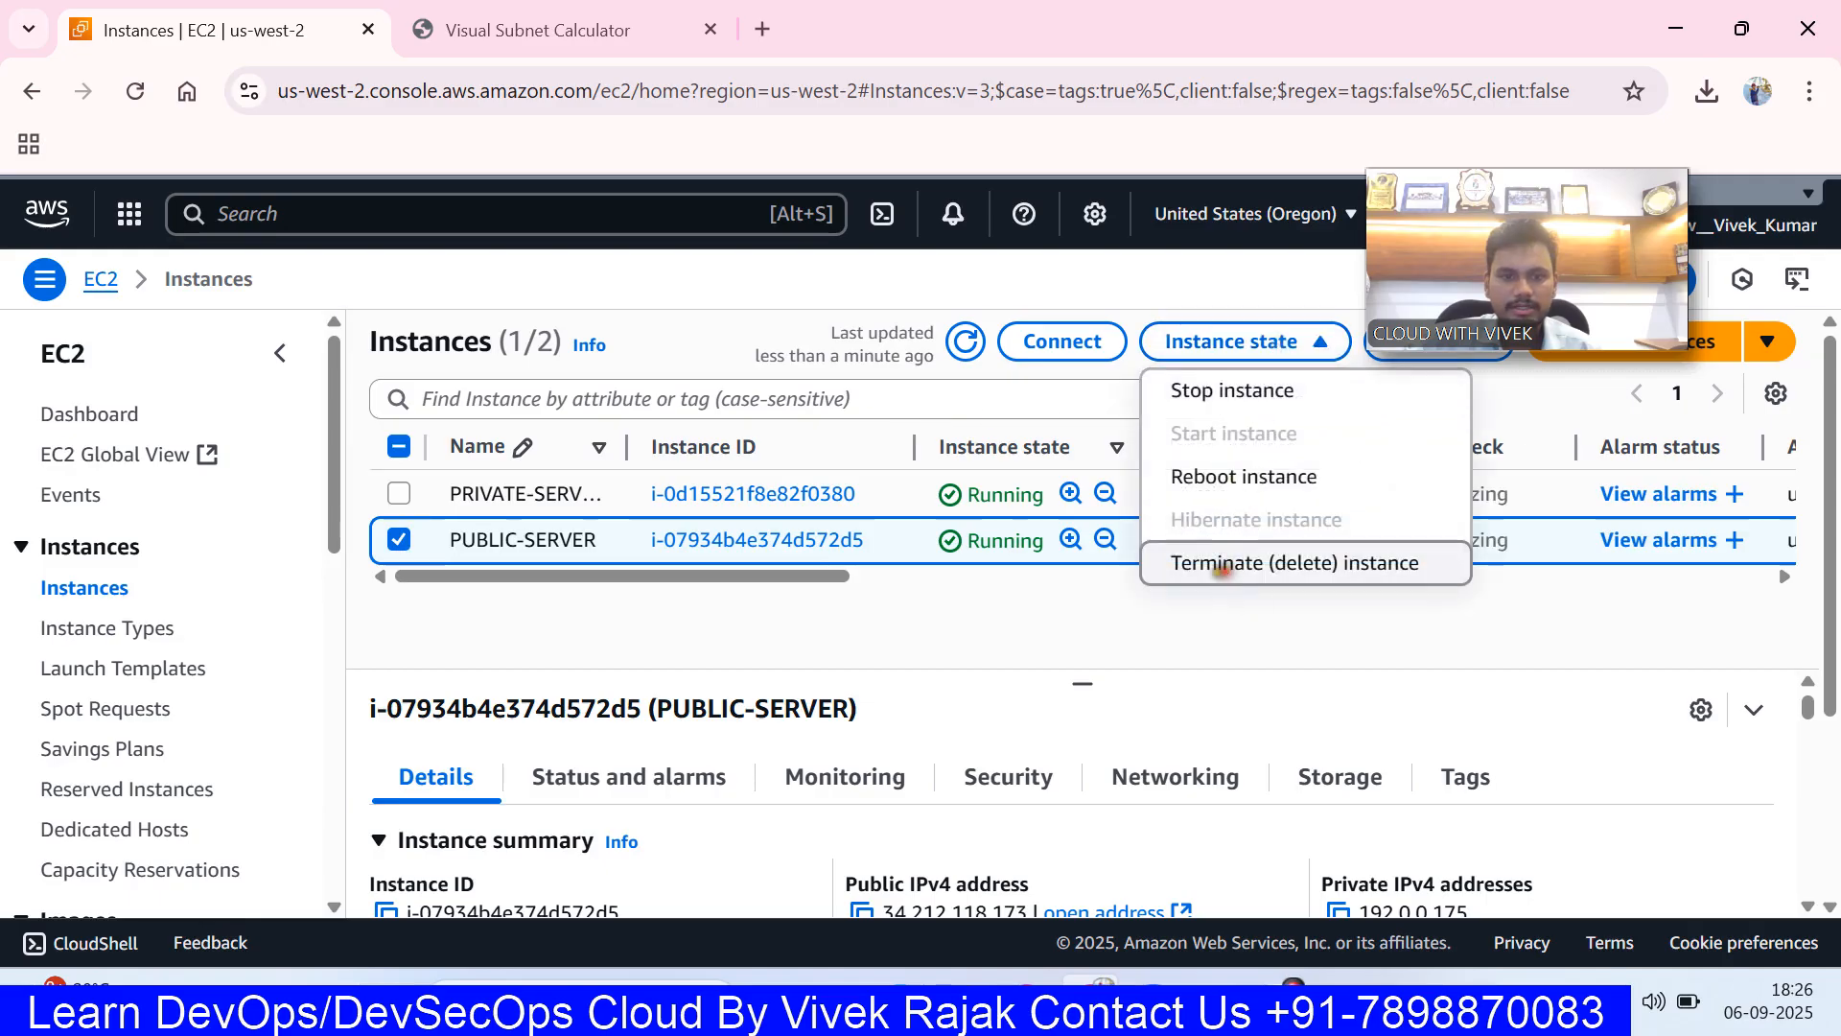
left_click(1219, 568)
left_click(1496, 867)
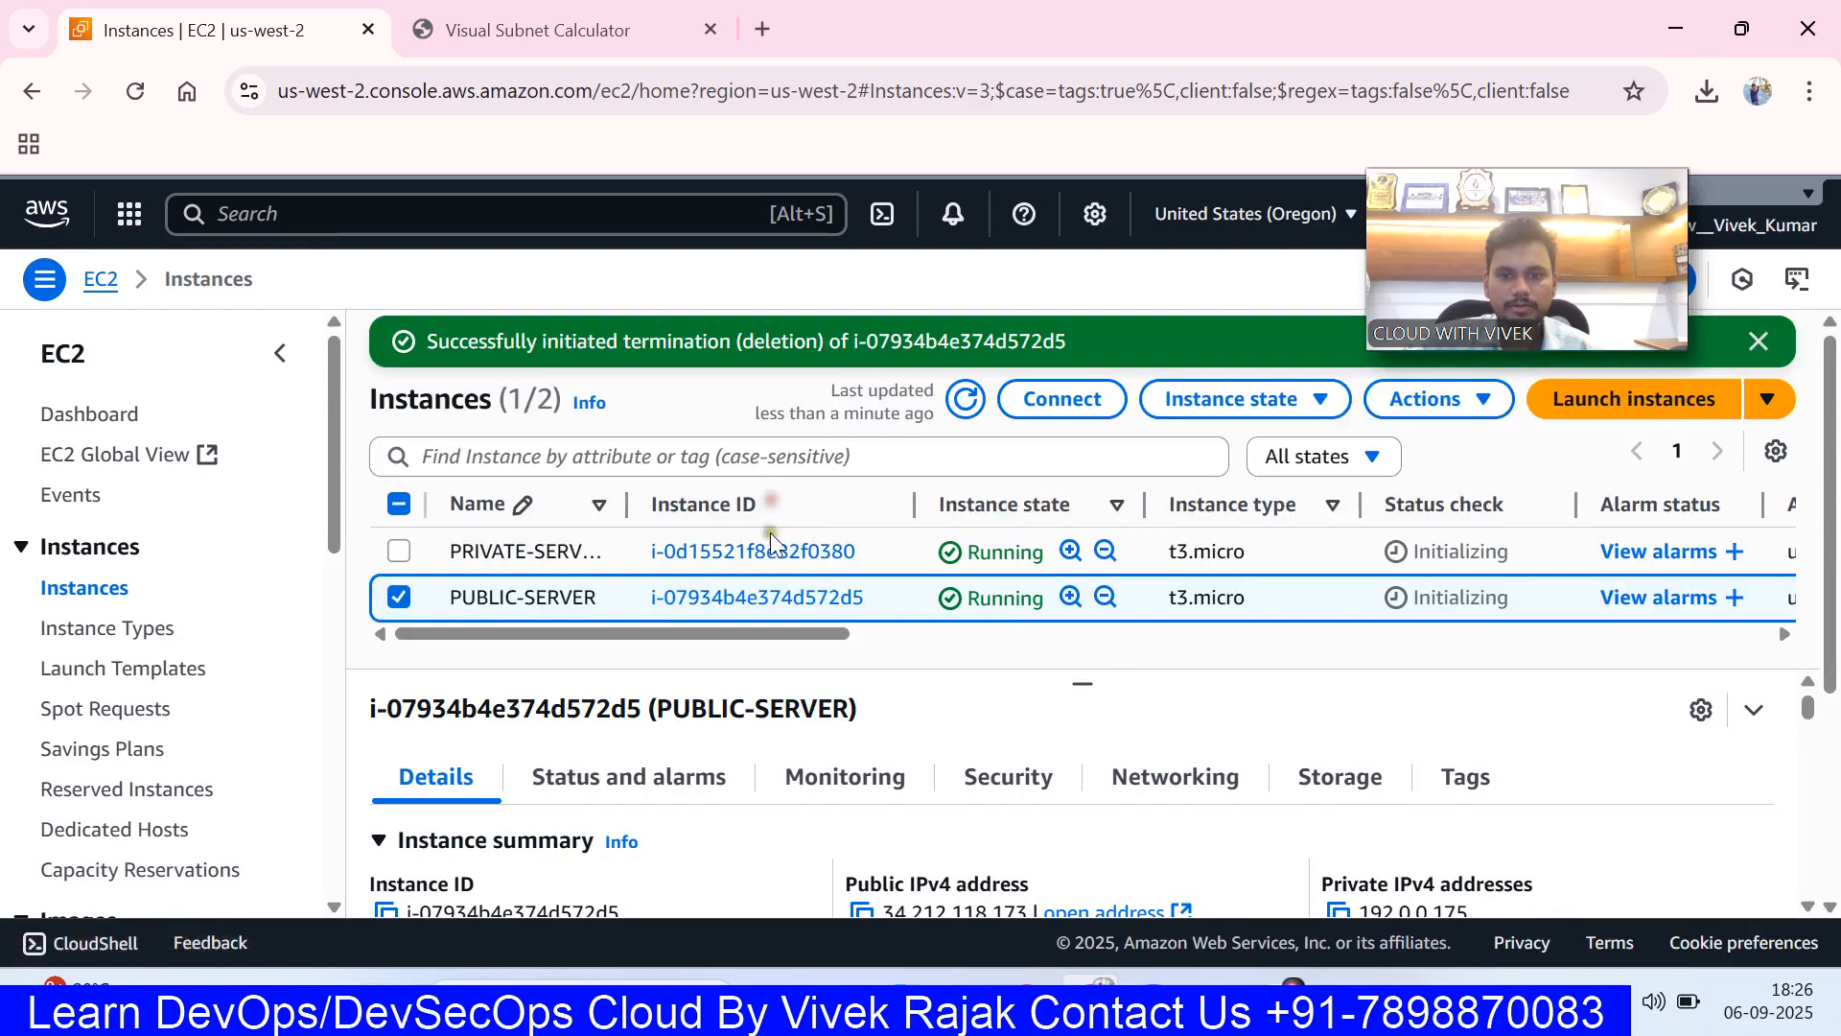
- Open the PRIVATE-SERVER instance's details and examine its networking information, especially the subnet and IP addresses
left_click(760, 548)
scroll(827, 532, "down", 5)
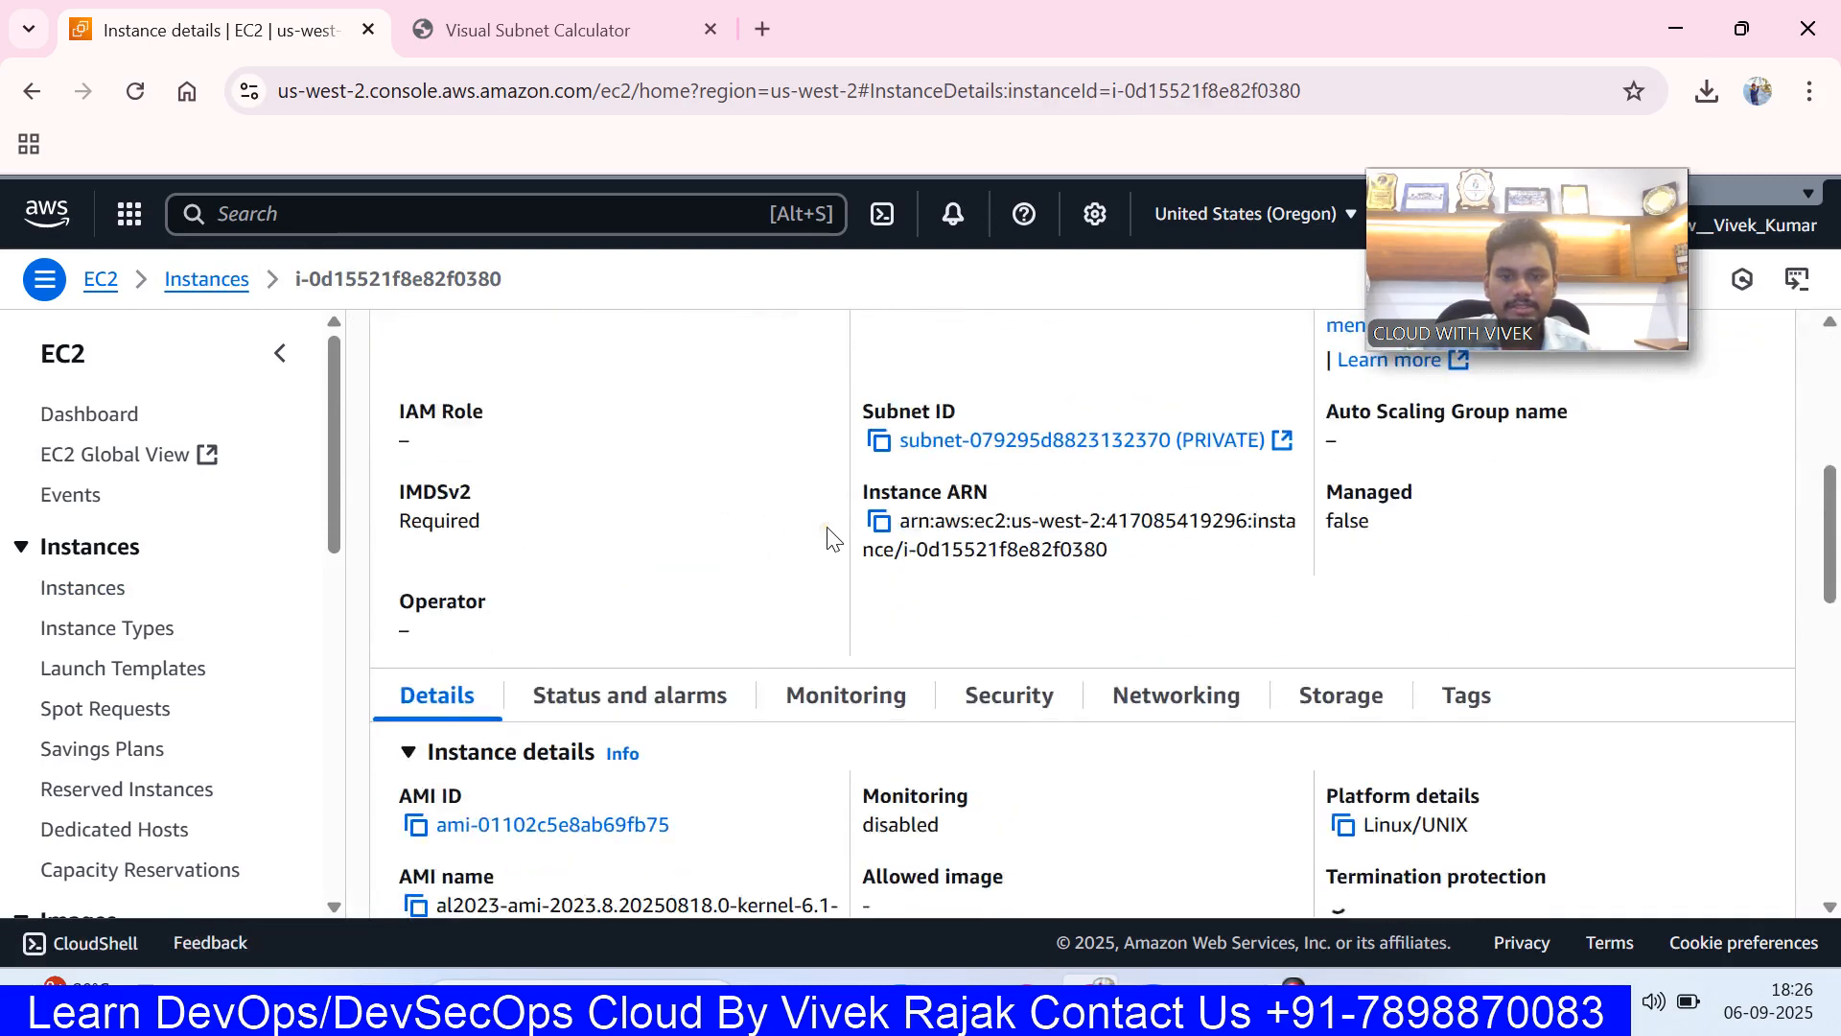
scroll(827, 537, "down", 3)
left_click(1123, 427)
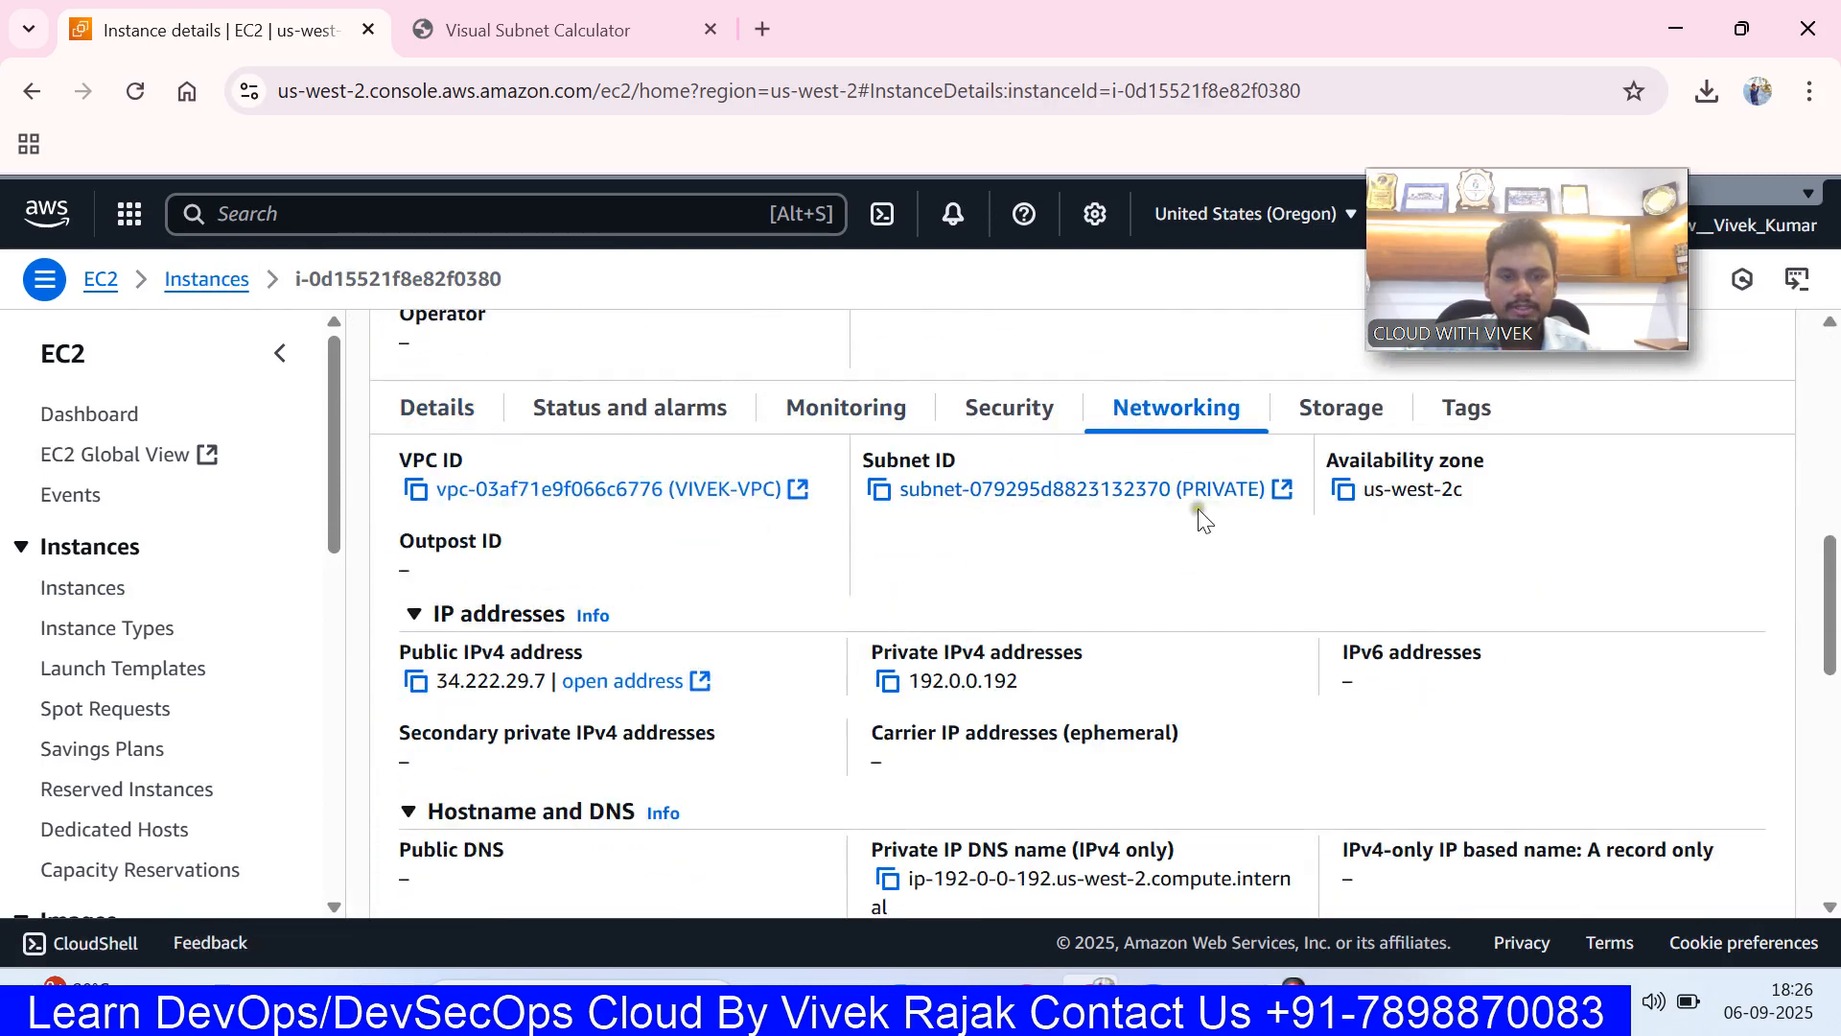
scroll(1015, 566, "up", 10)
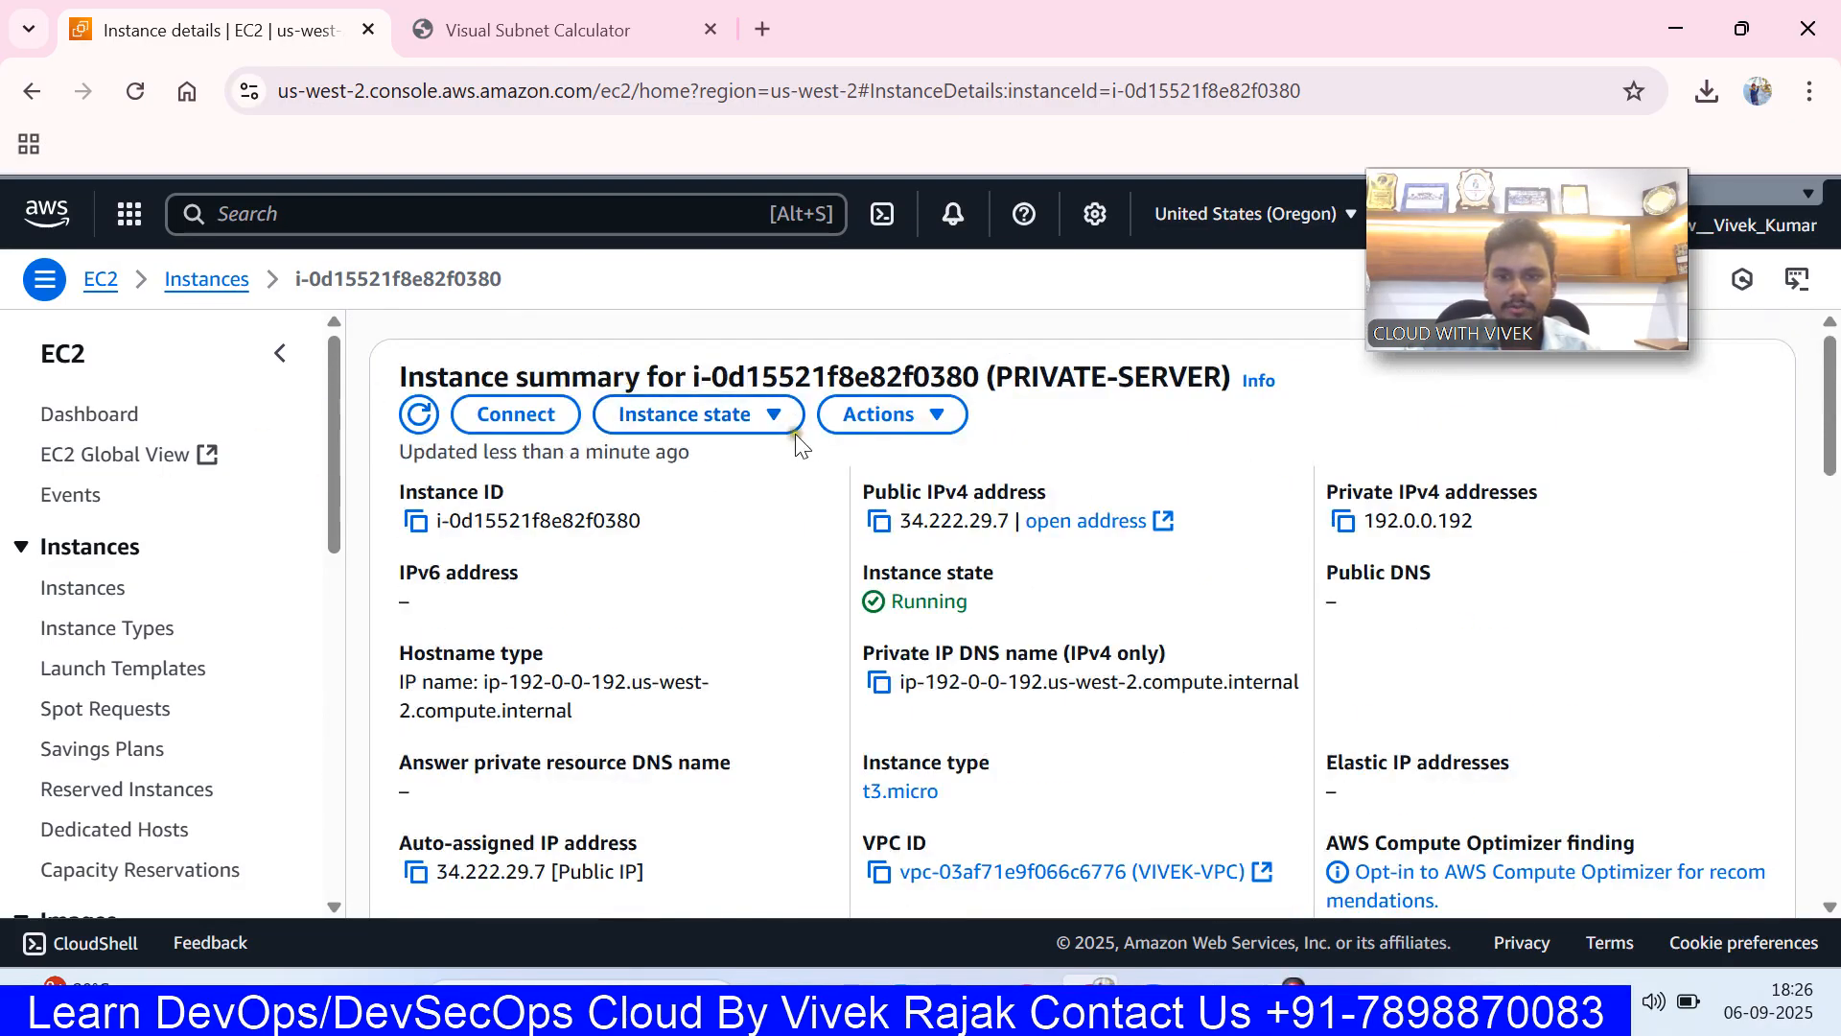
- Start launching a new EC2 instance from the EC2 dashboard and name it PUBLIC-SERVER
left_click(88, 592)
left_click(59, 414)
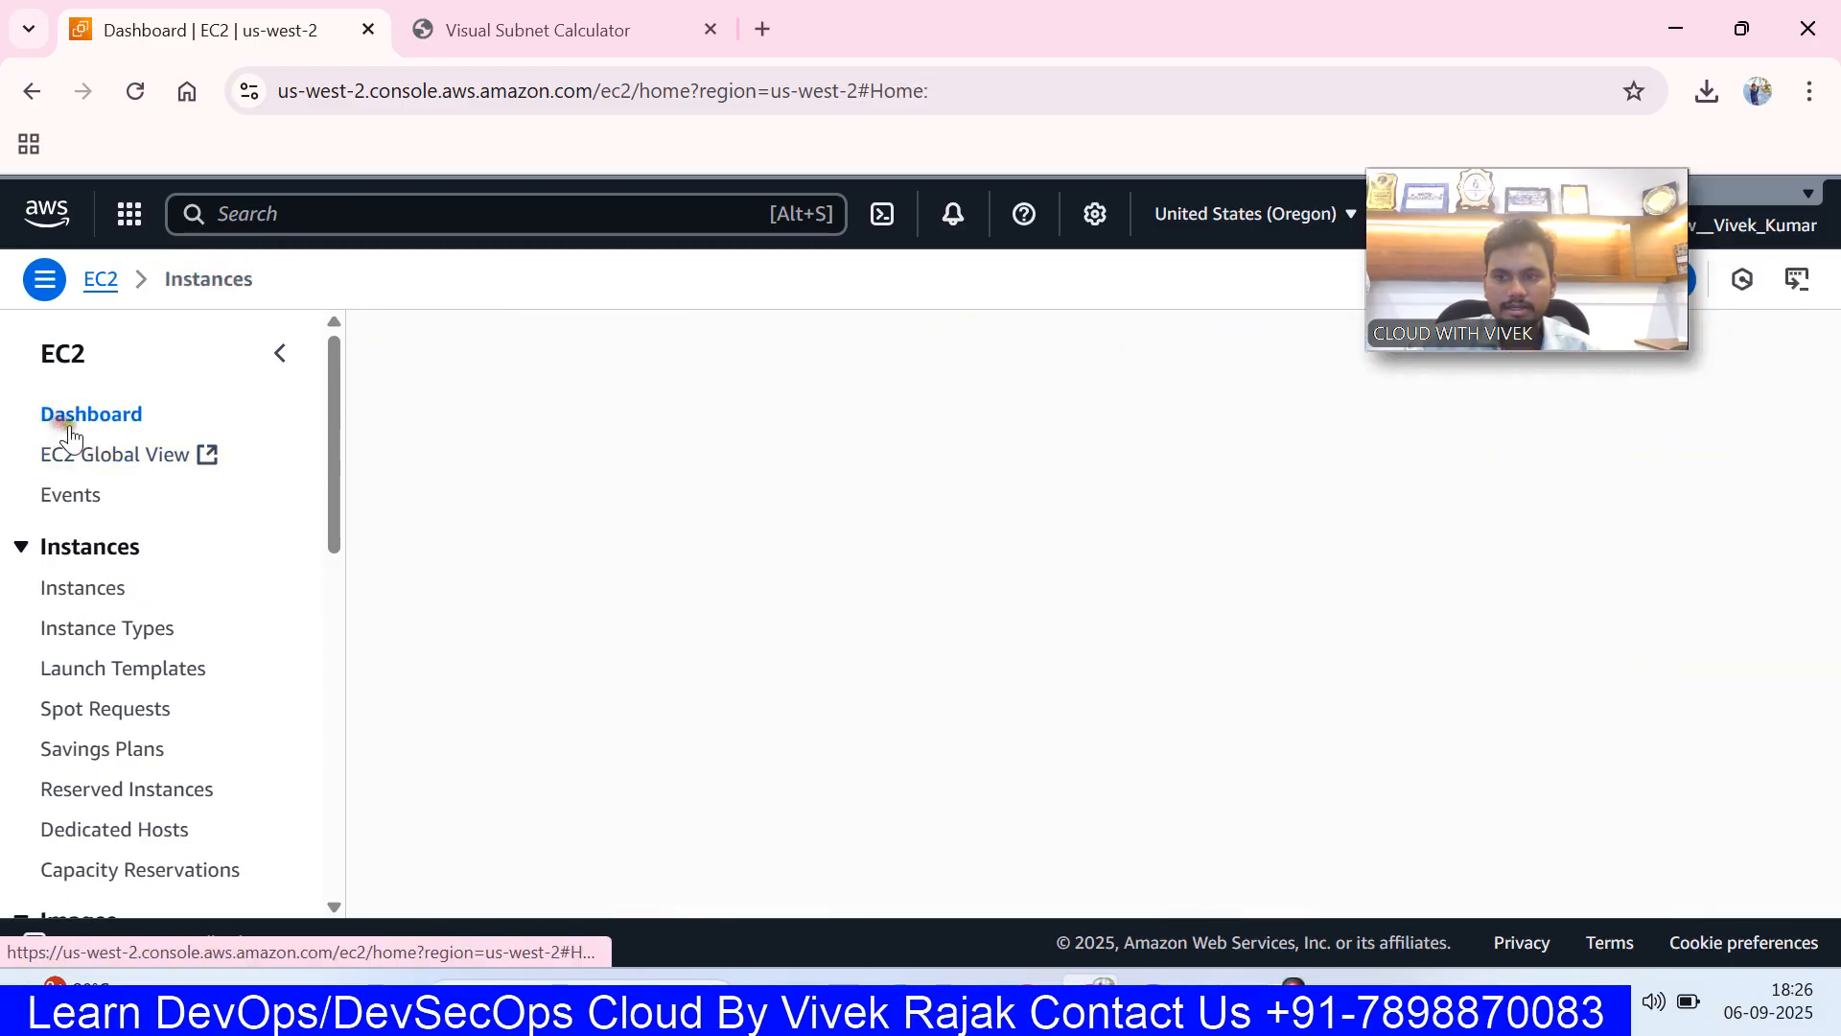
scroll(645, 630, "down", 3)
scroll(645, 630, "down", 2)
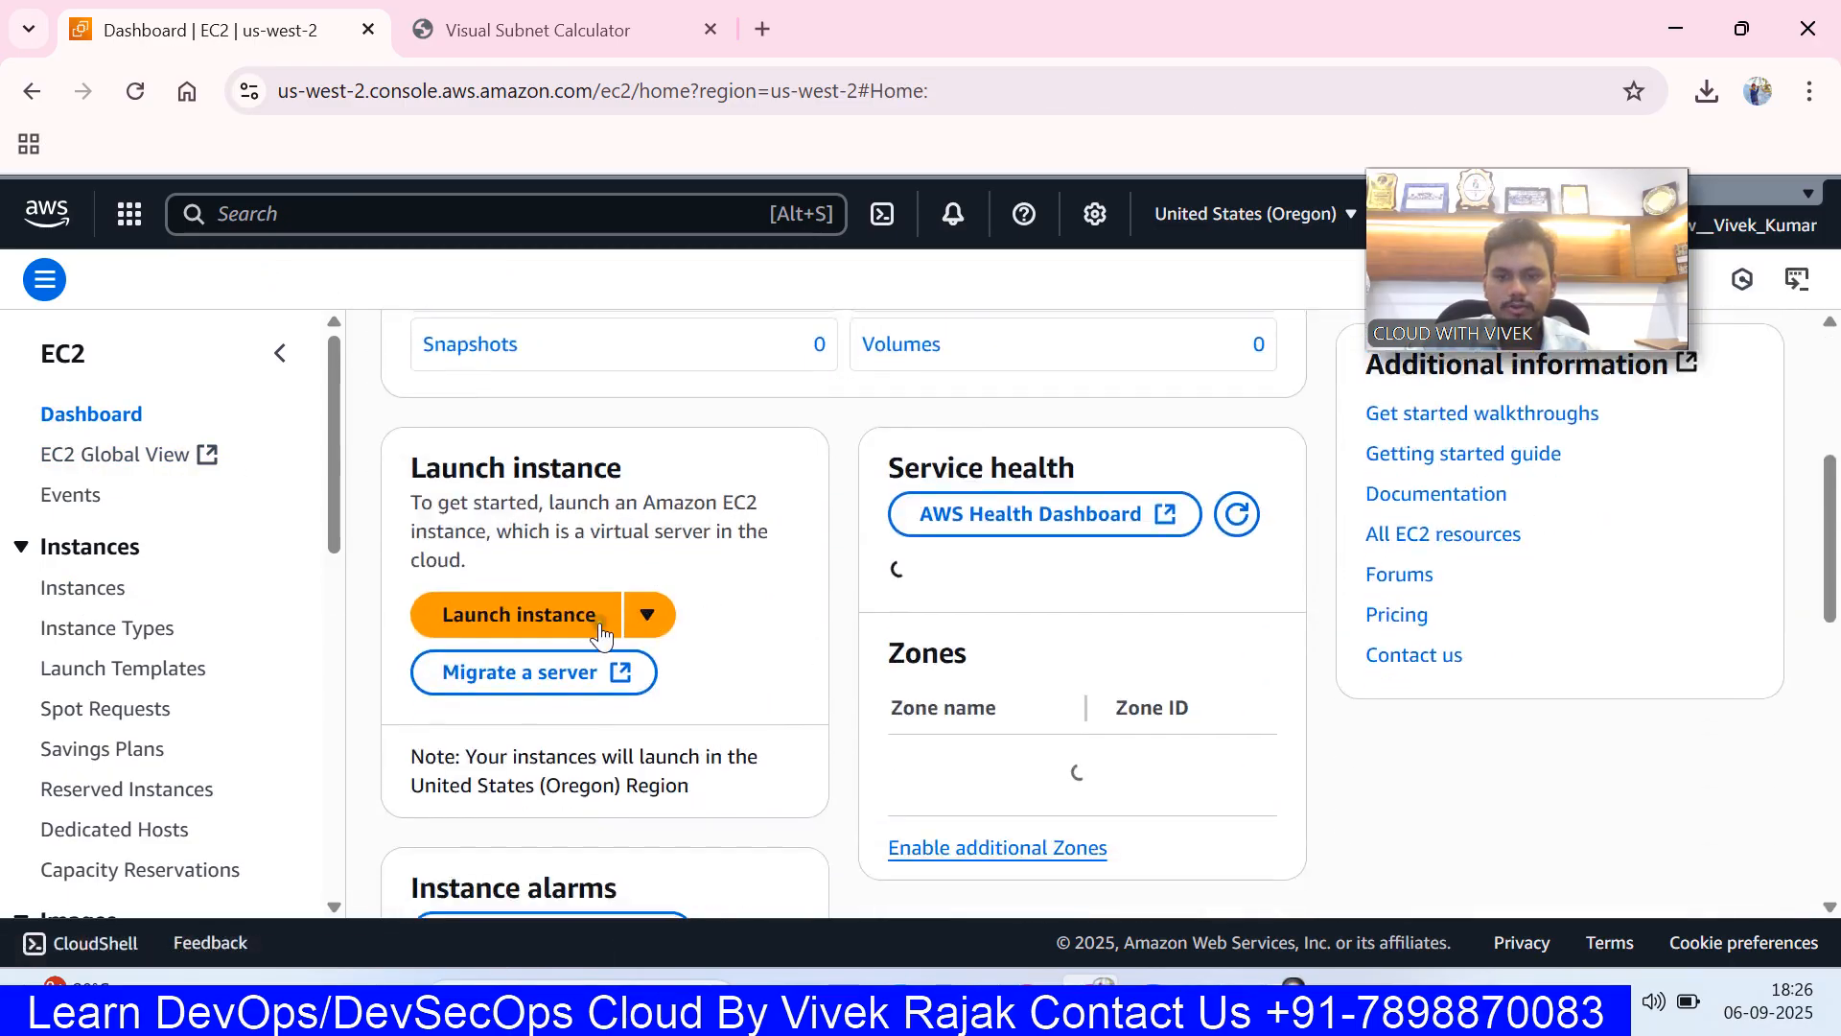
left_click(506, 618)
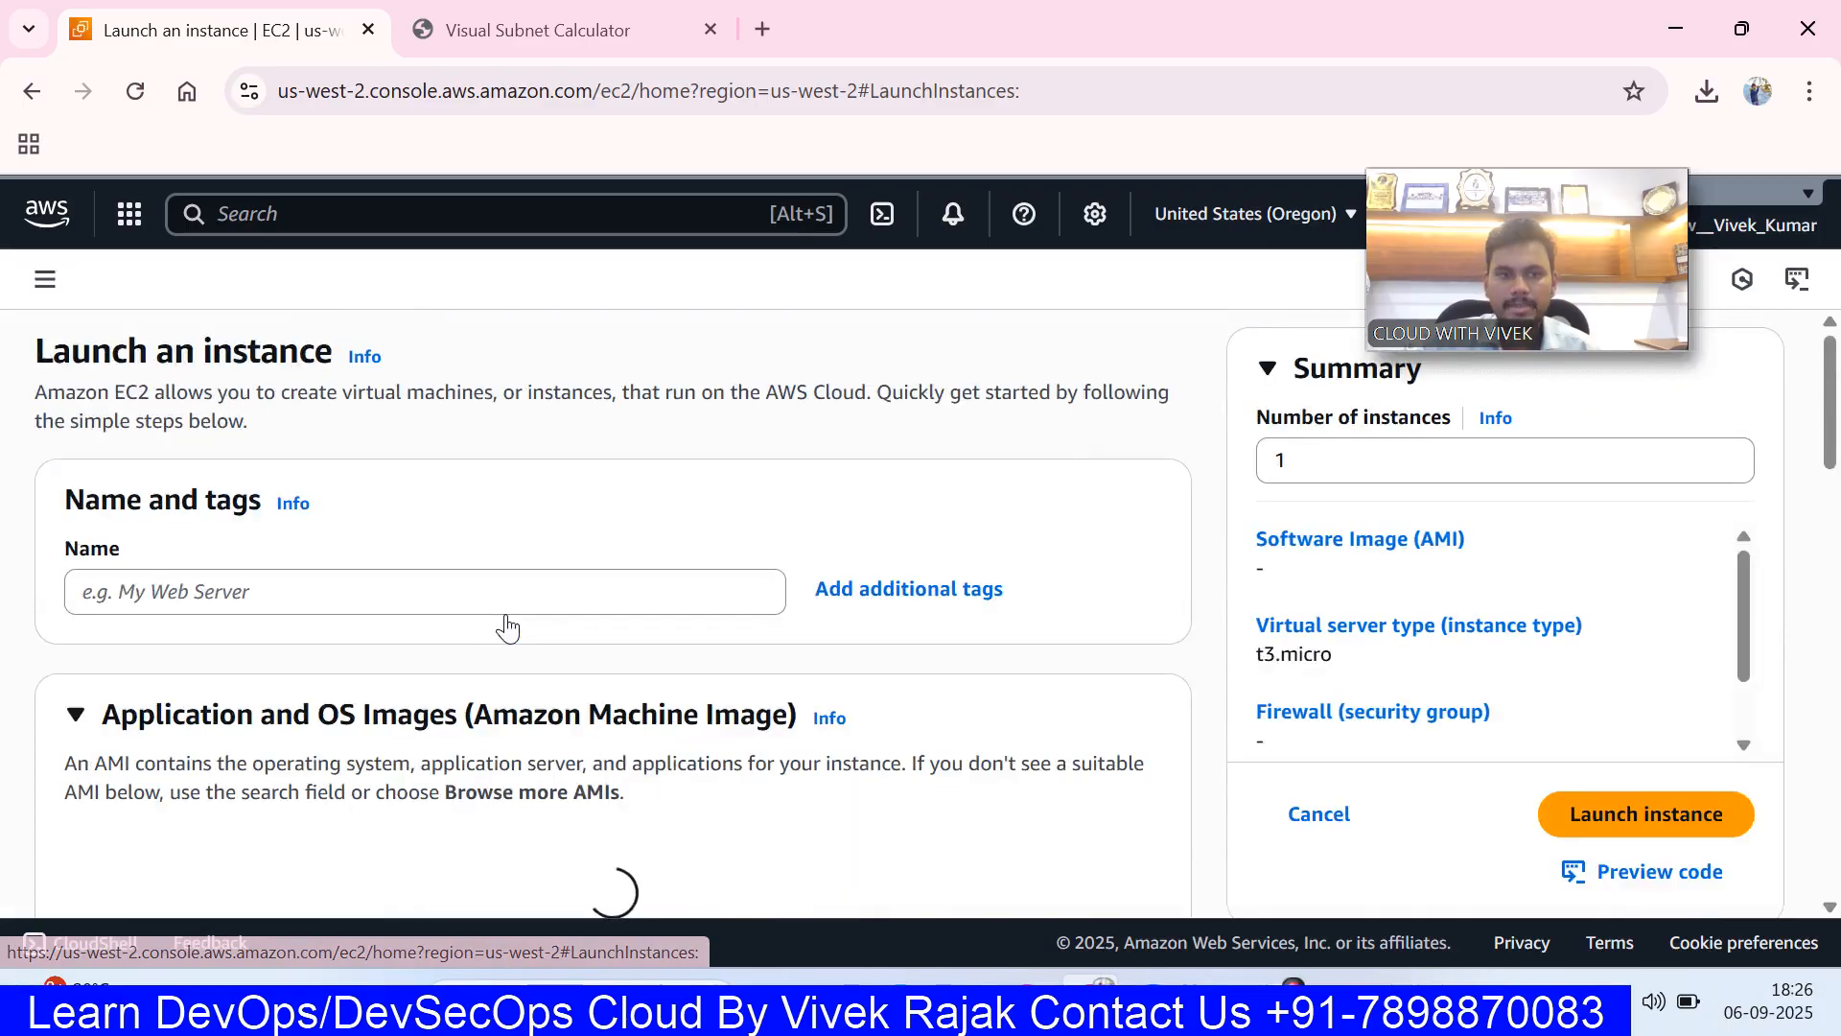
left_click(405, 590)
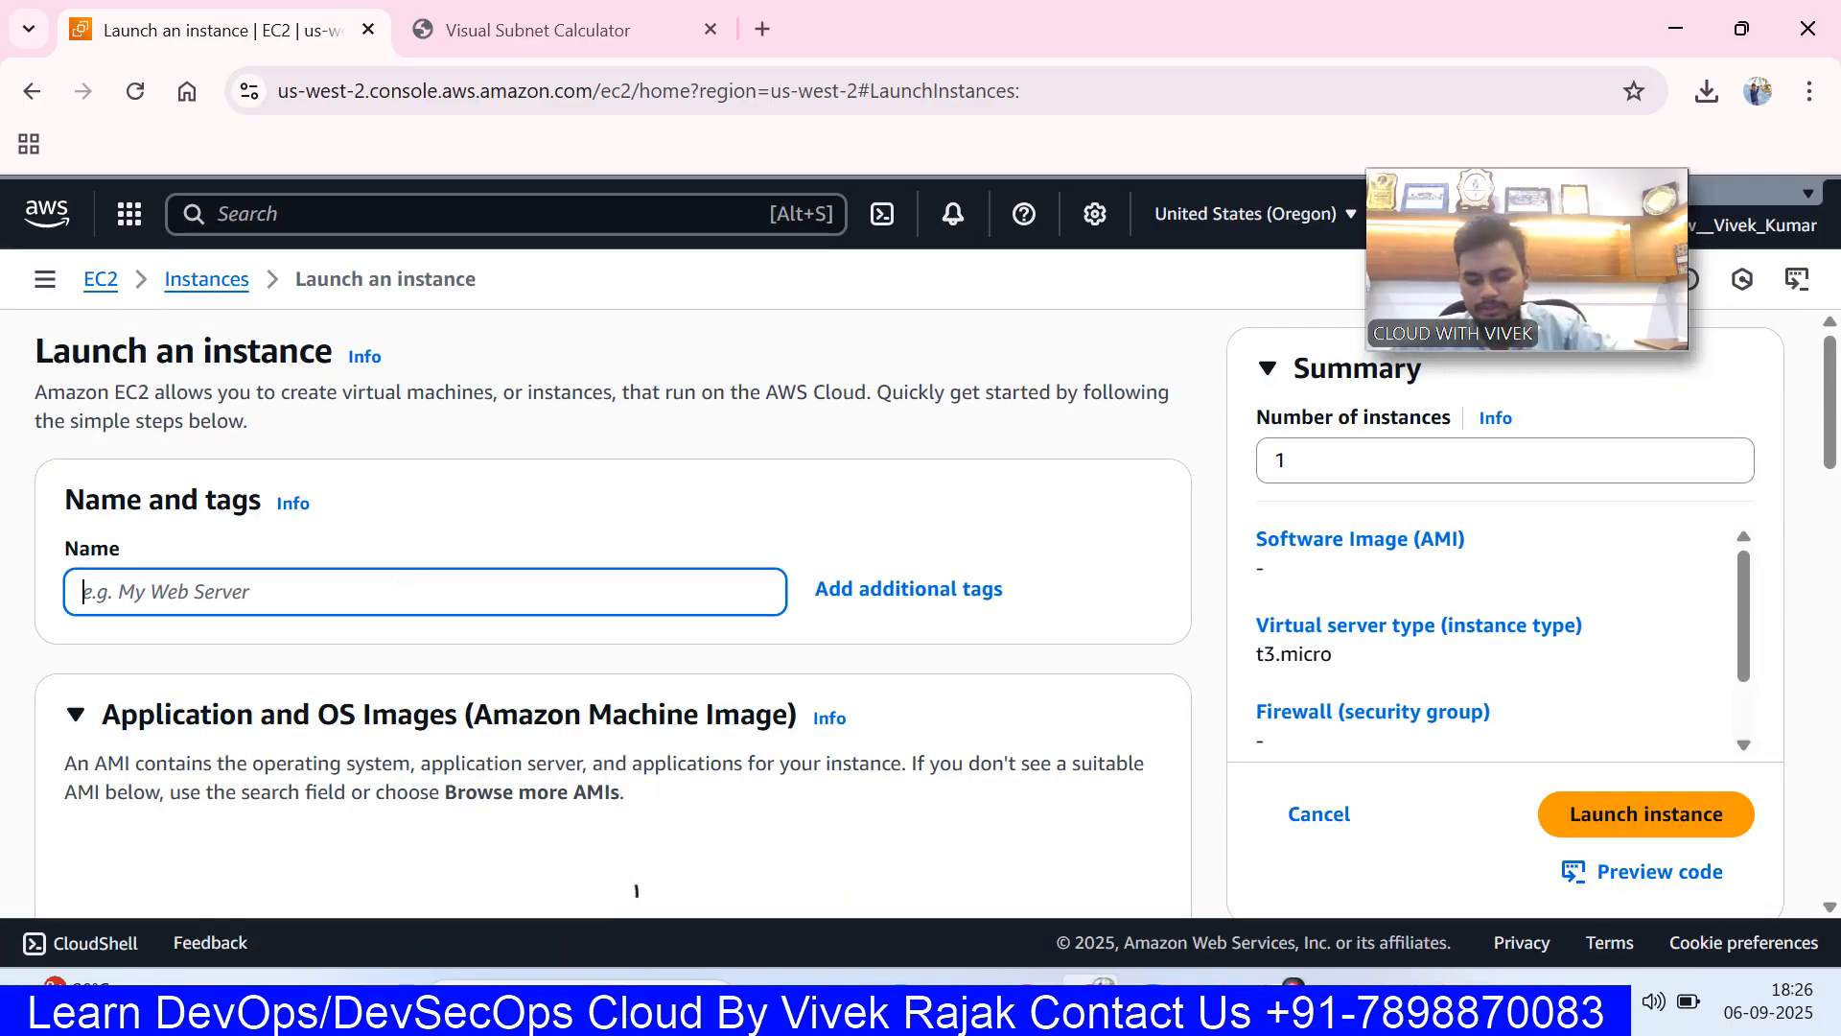
type("t")
key("BackSpace")
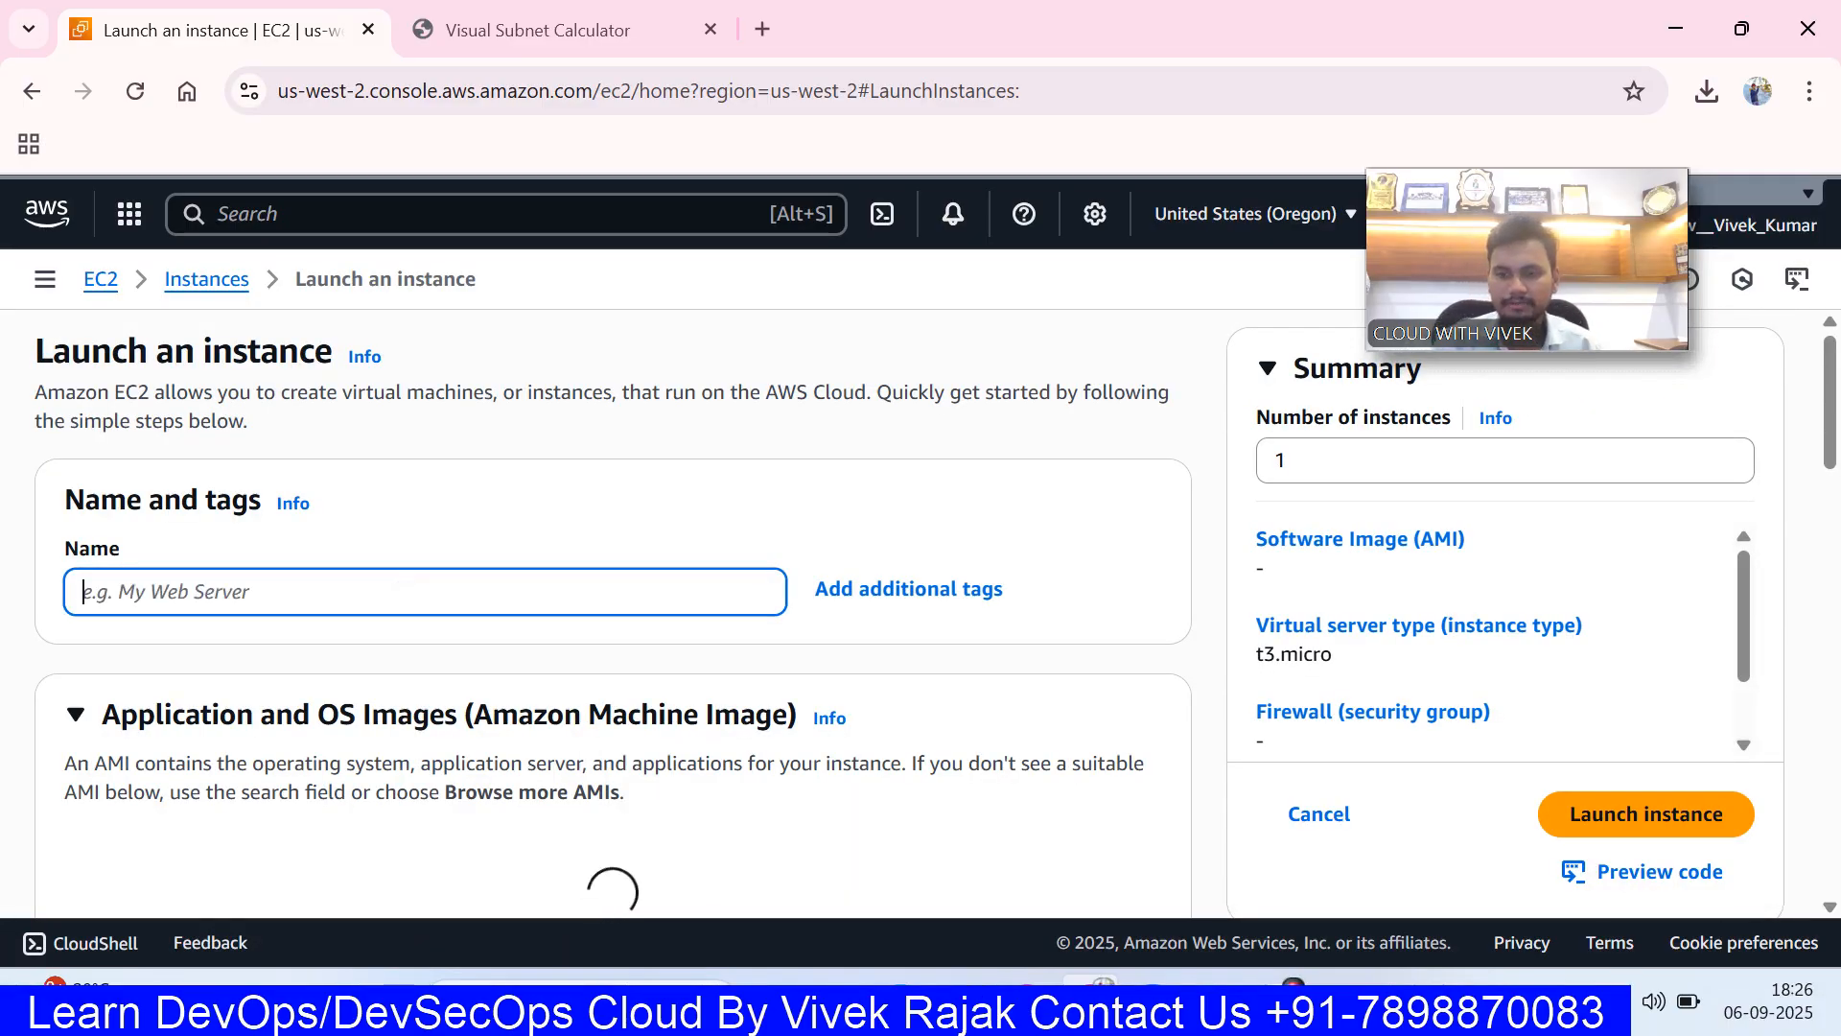
type("PUBLIC-SERVER")
- Choose the existing VIVEKKEY key pair for logging in to the new PUBLIC-SERVER instance
scroll(614, 613, "down", 3)
scroll(613, 613, "down", 12)
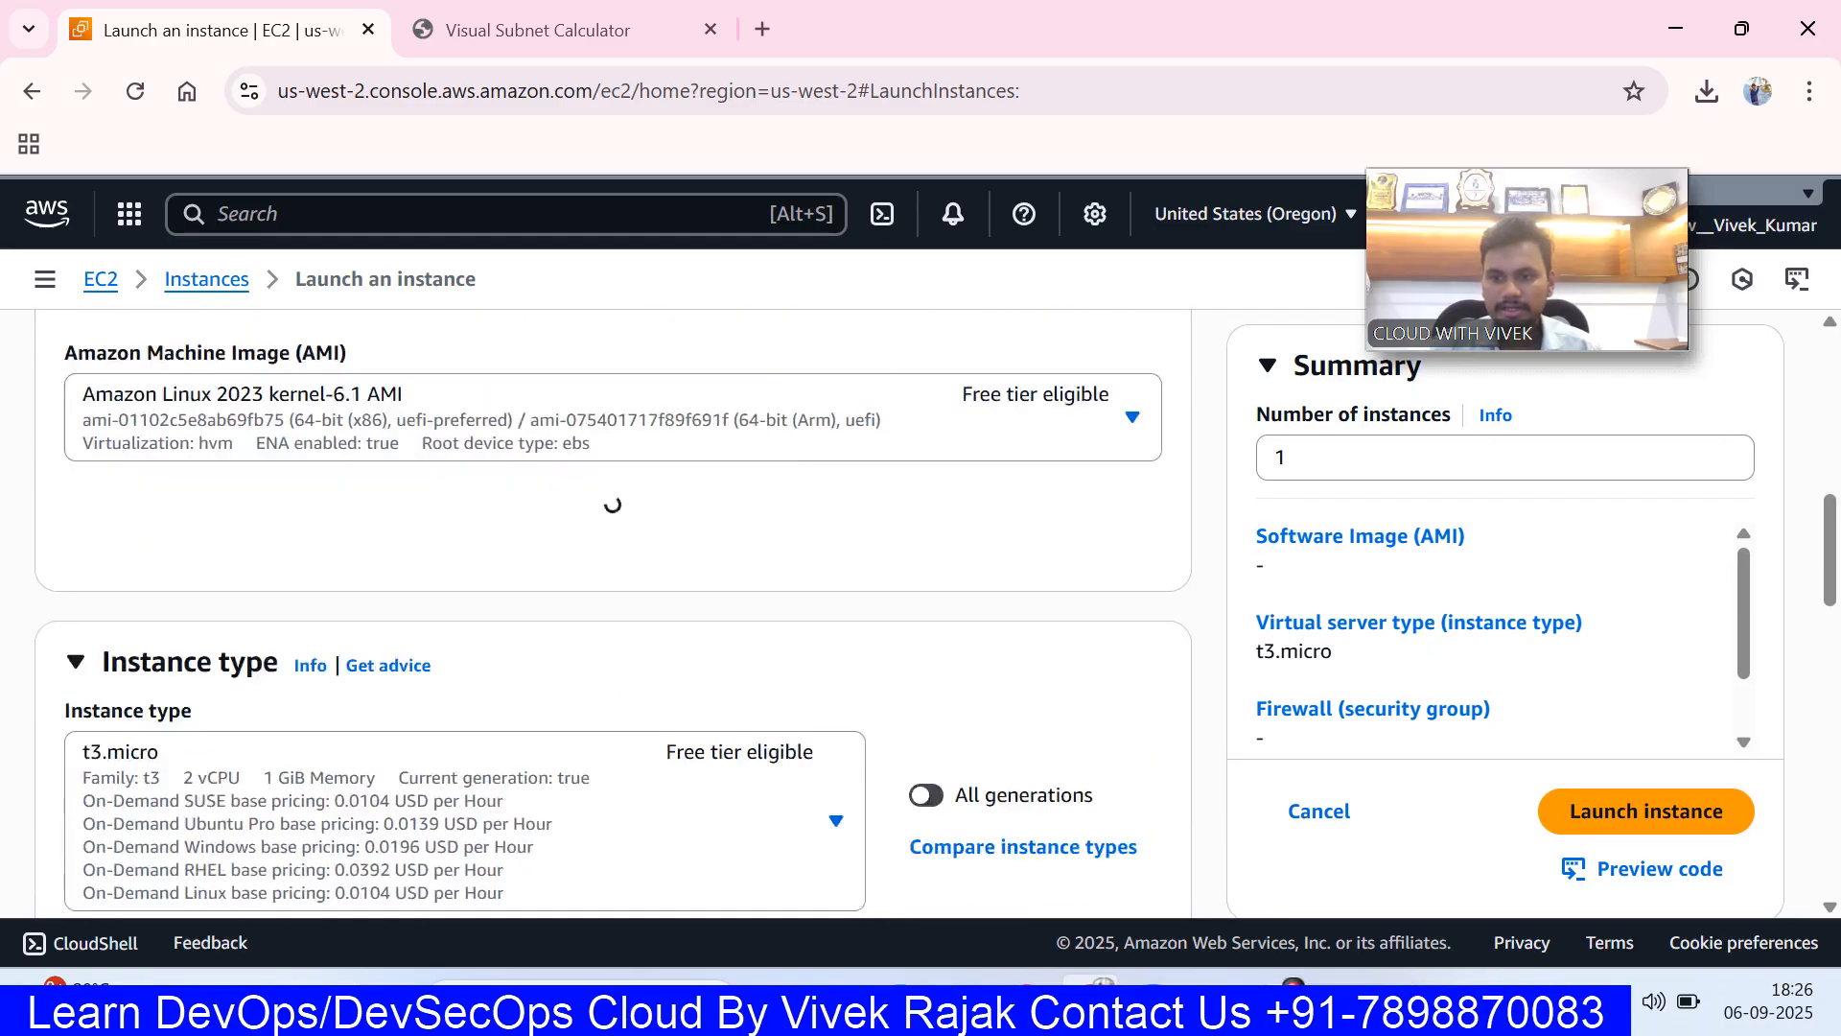
scroll(447, 573, "down", 2)
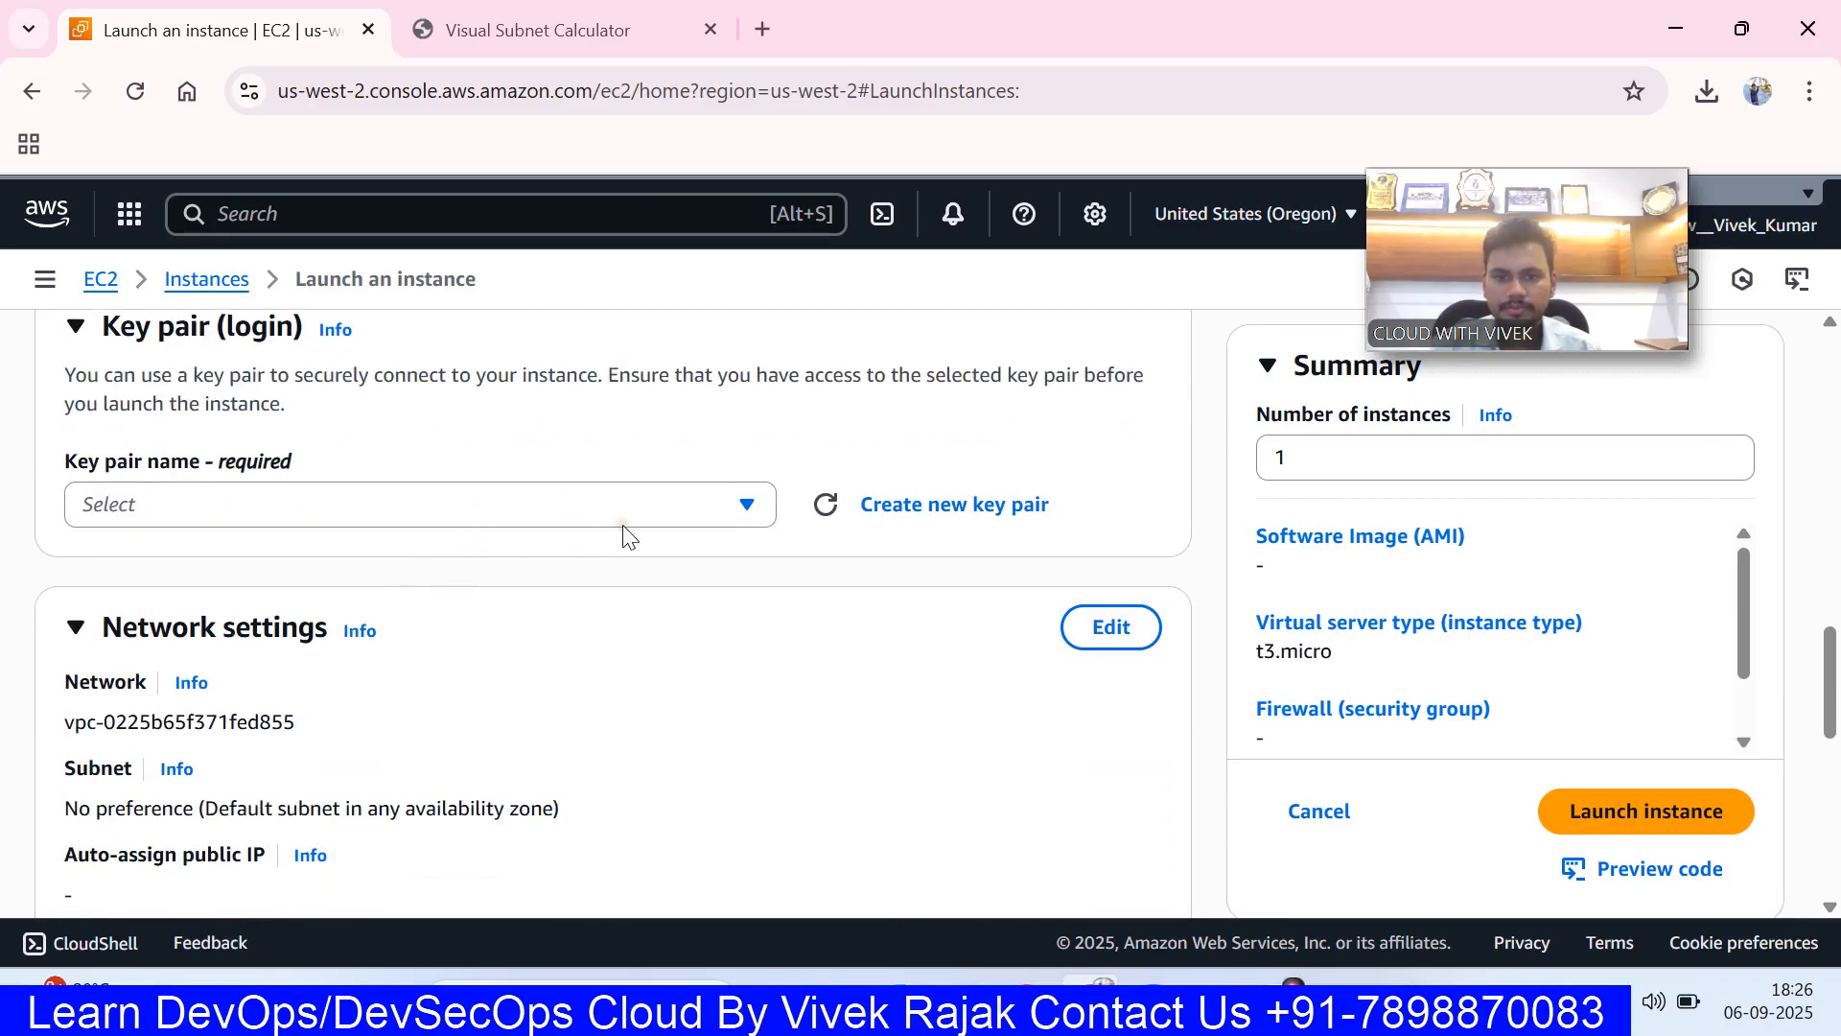
scroll(537, 531, "up", 5)
scroll(537, 530, "down", 4)
left_click(533, 574)
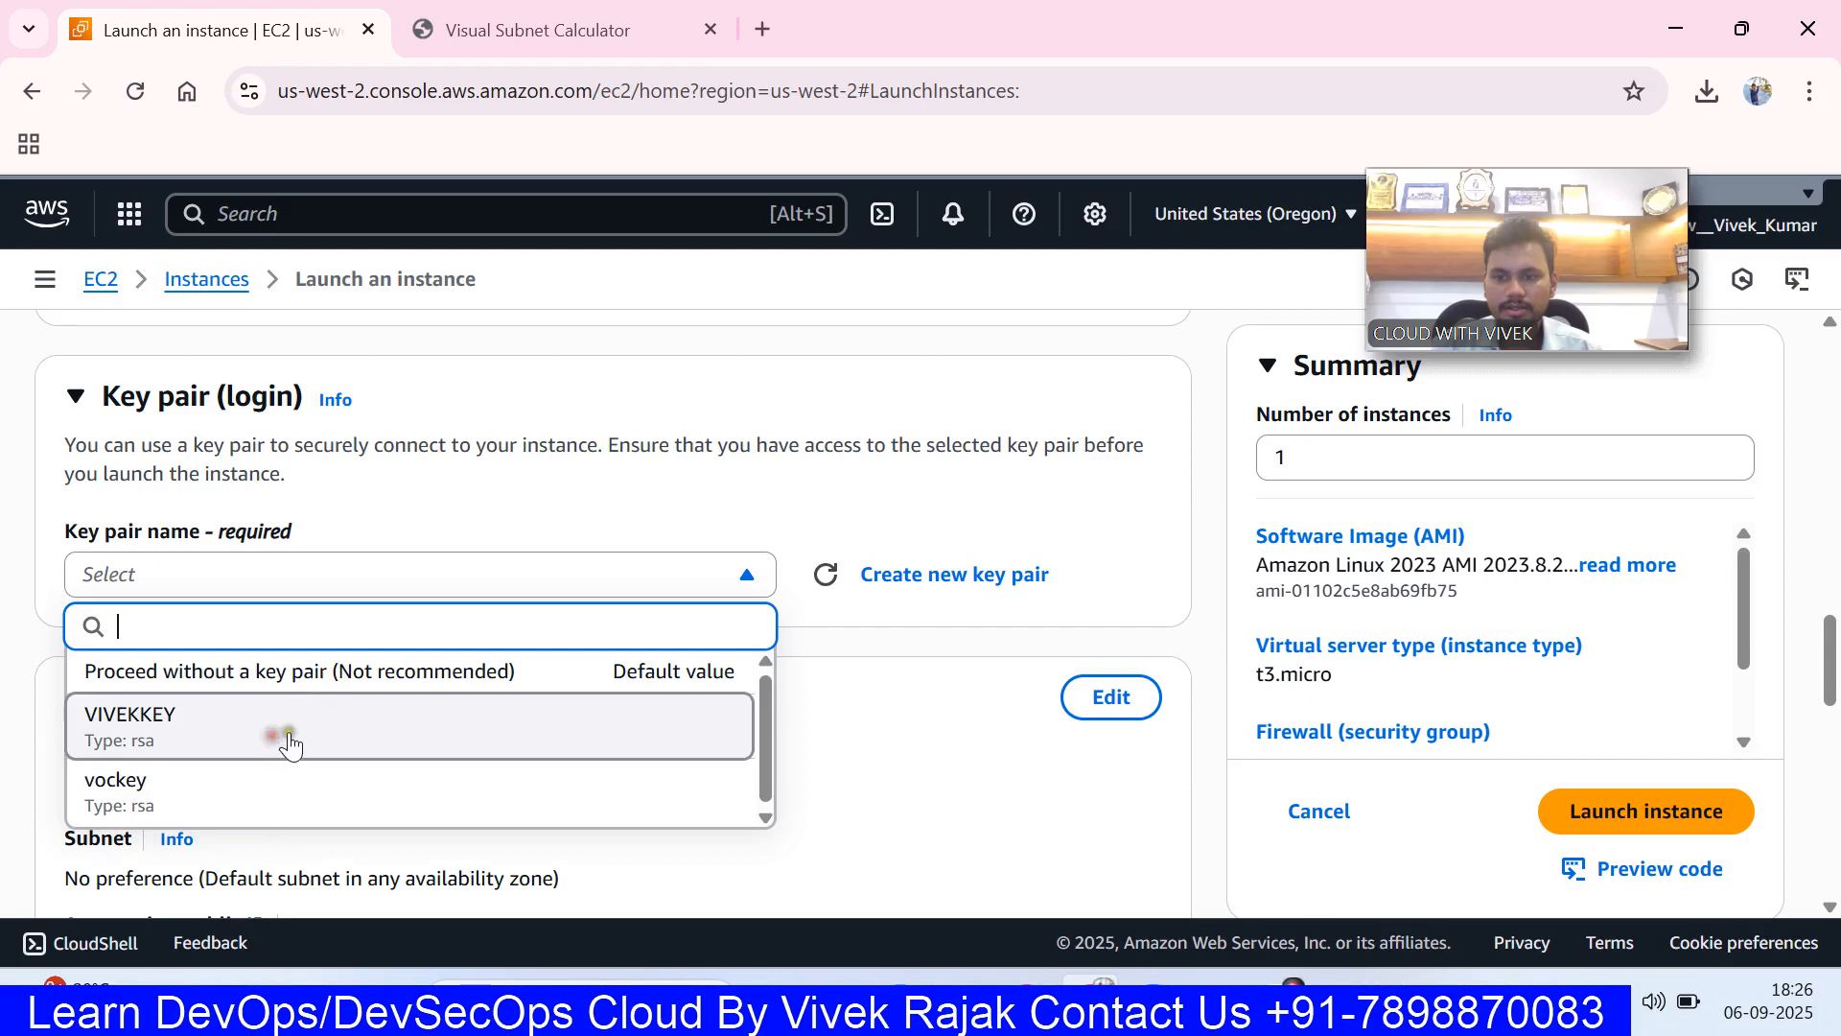
left_click(278, 736)
- Edit the network settings to place the instance in VIVEK-VPC and its PUBLIC subnet
scroll(1063, 509, "down", 3)
left_click(1103, 410)
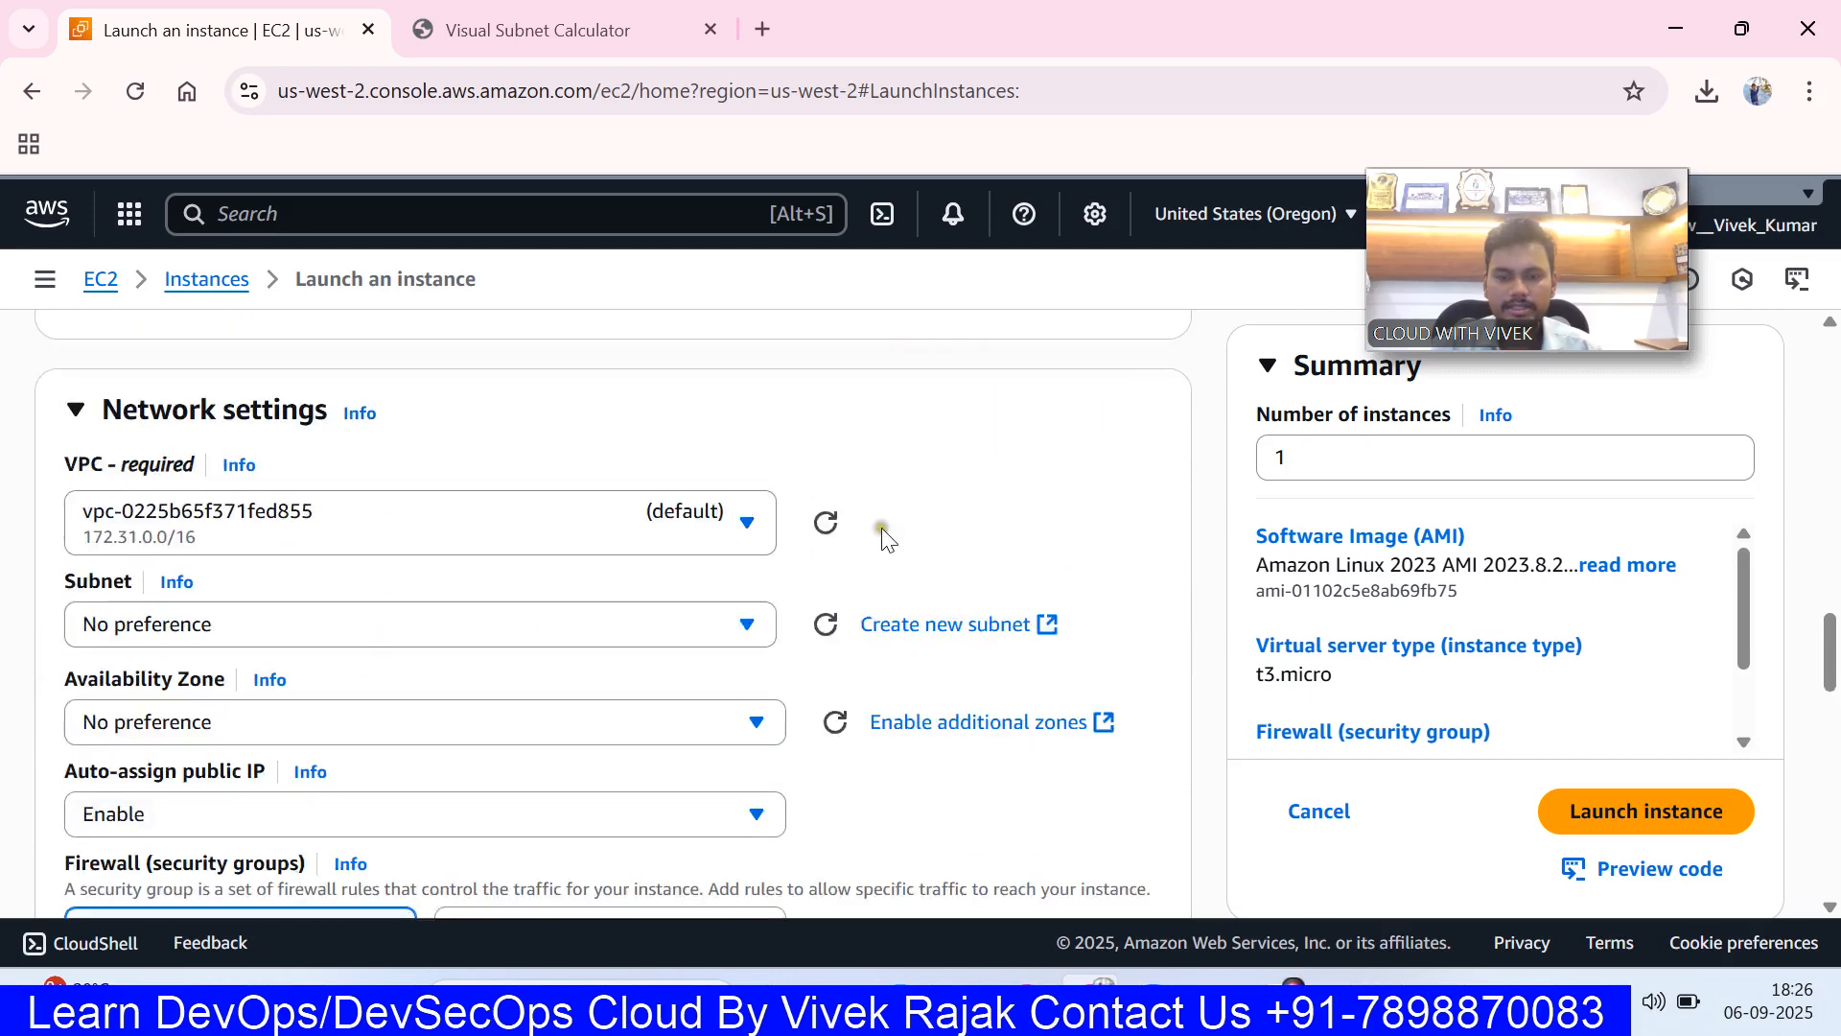
left_click(505, 511)
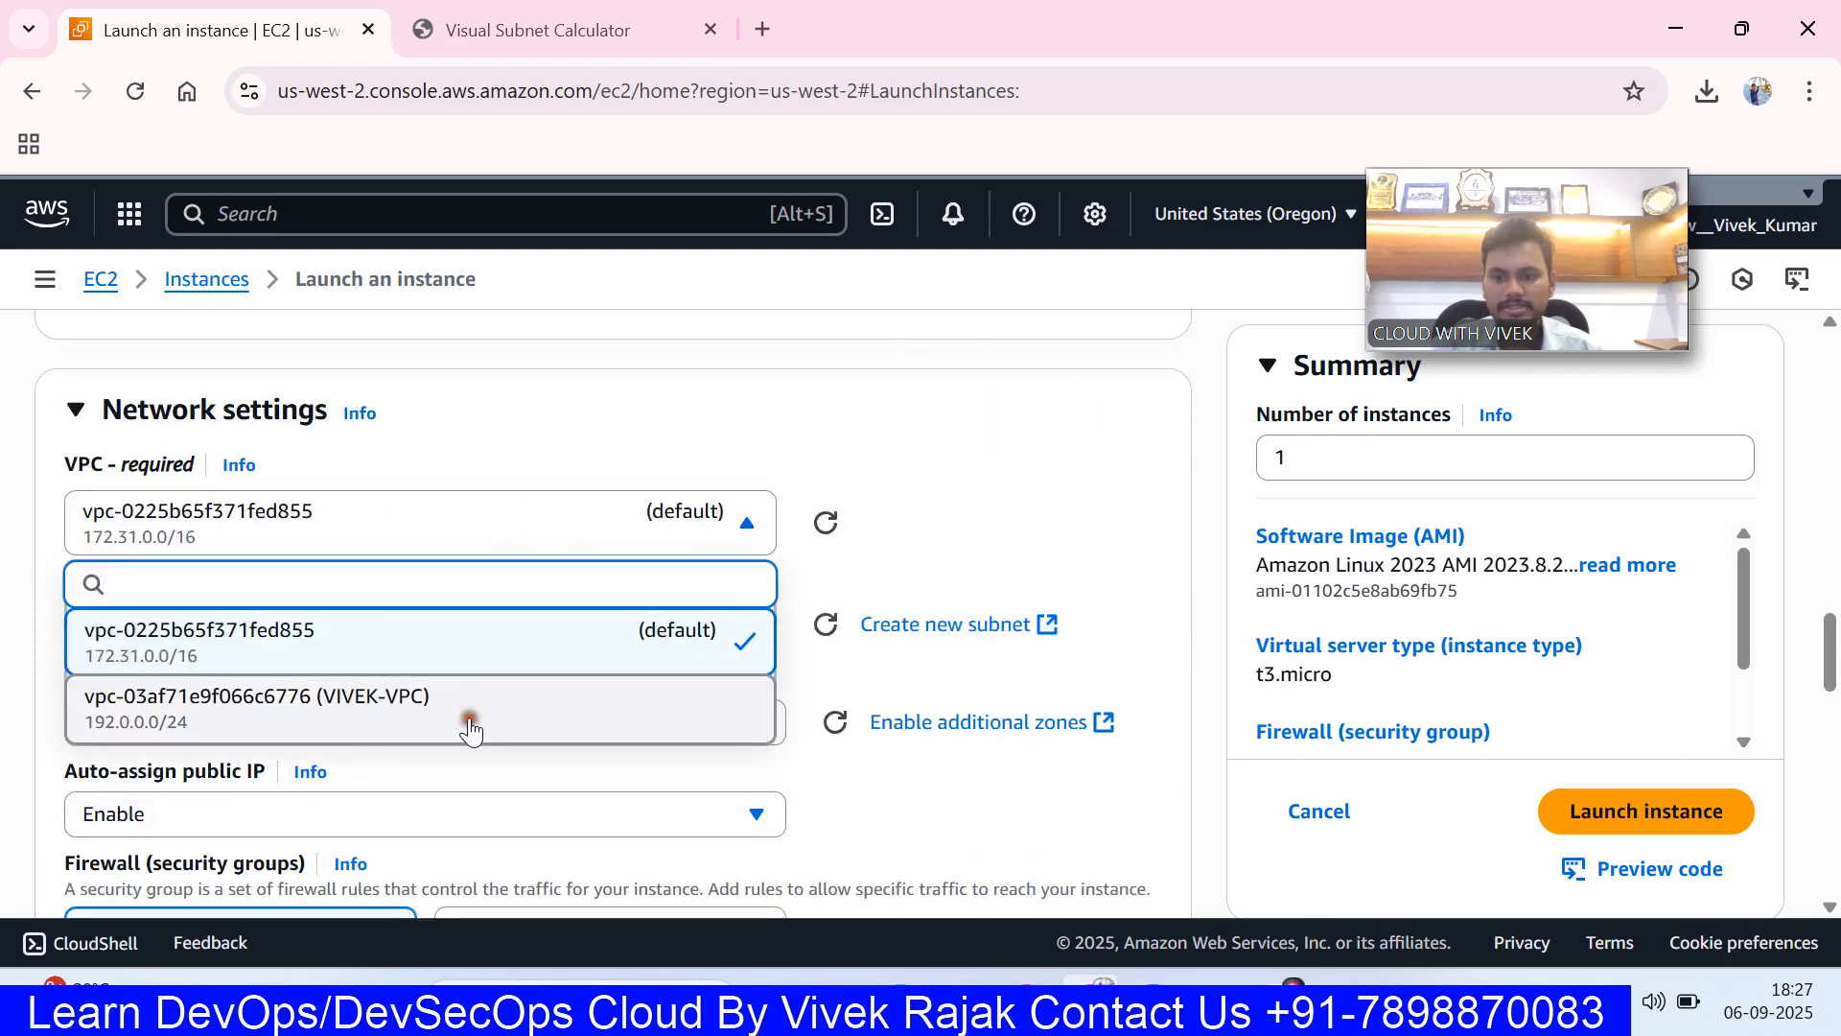
left_click(576, 710)
scroll(579, 616, "down", 3)
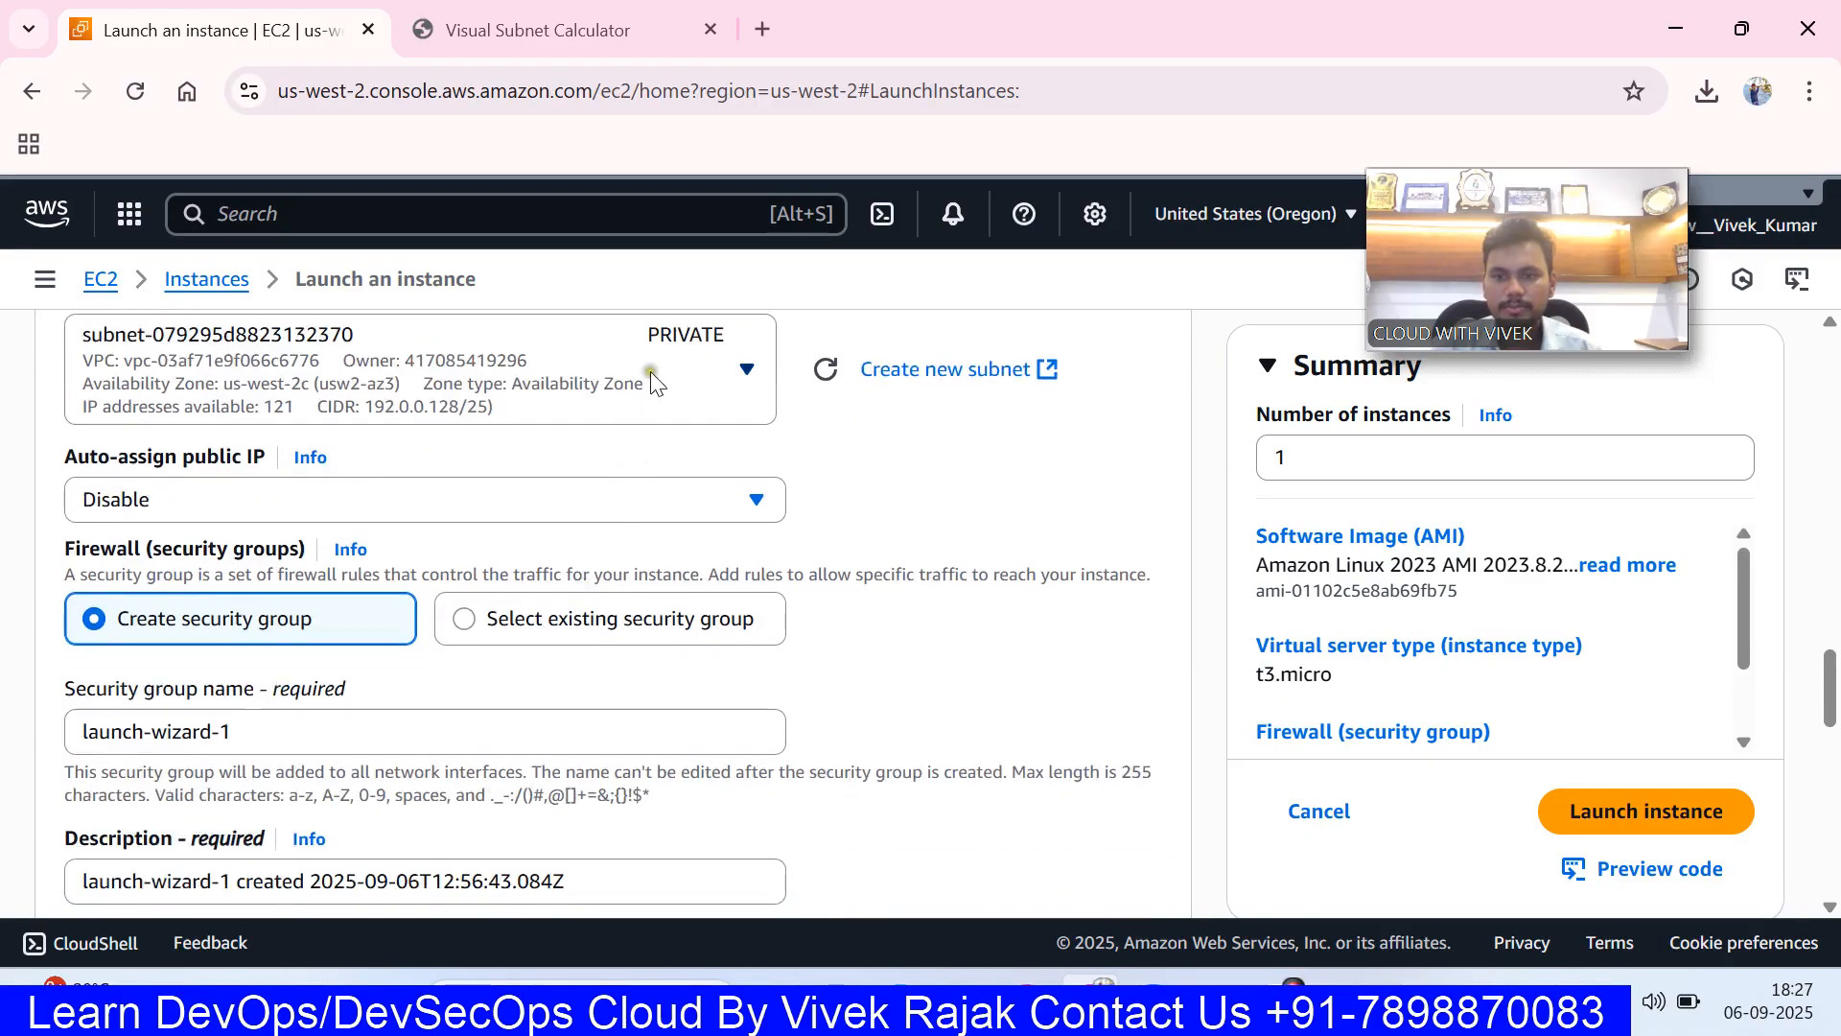
left_click(651, 372)
left_click(544, 675)
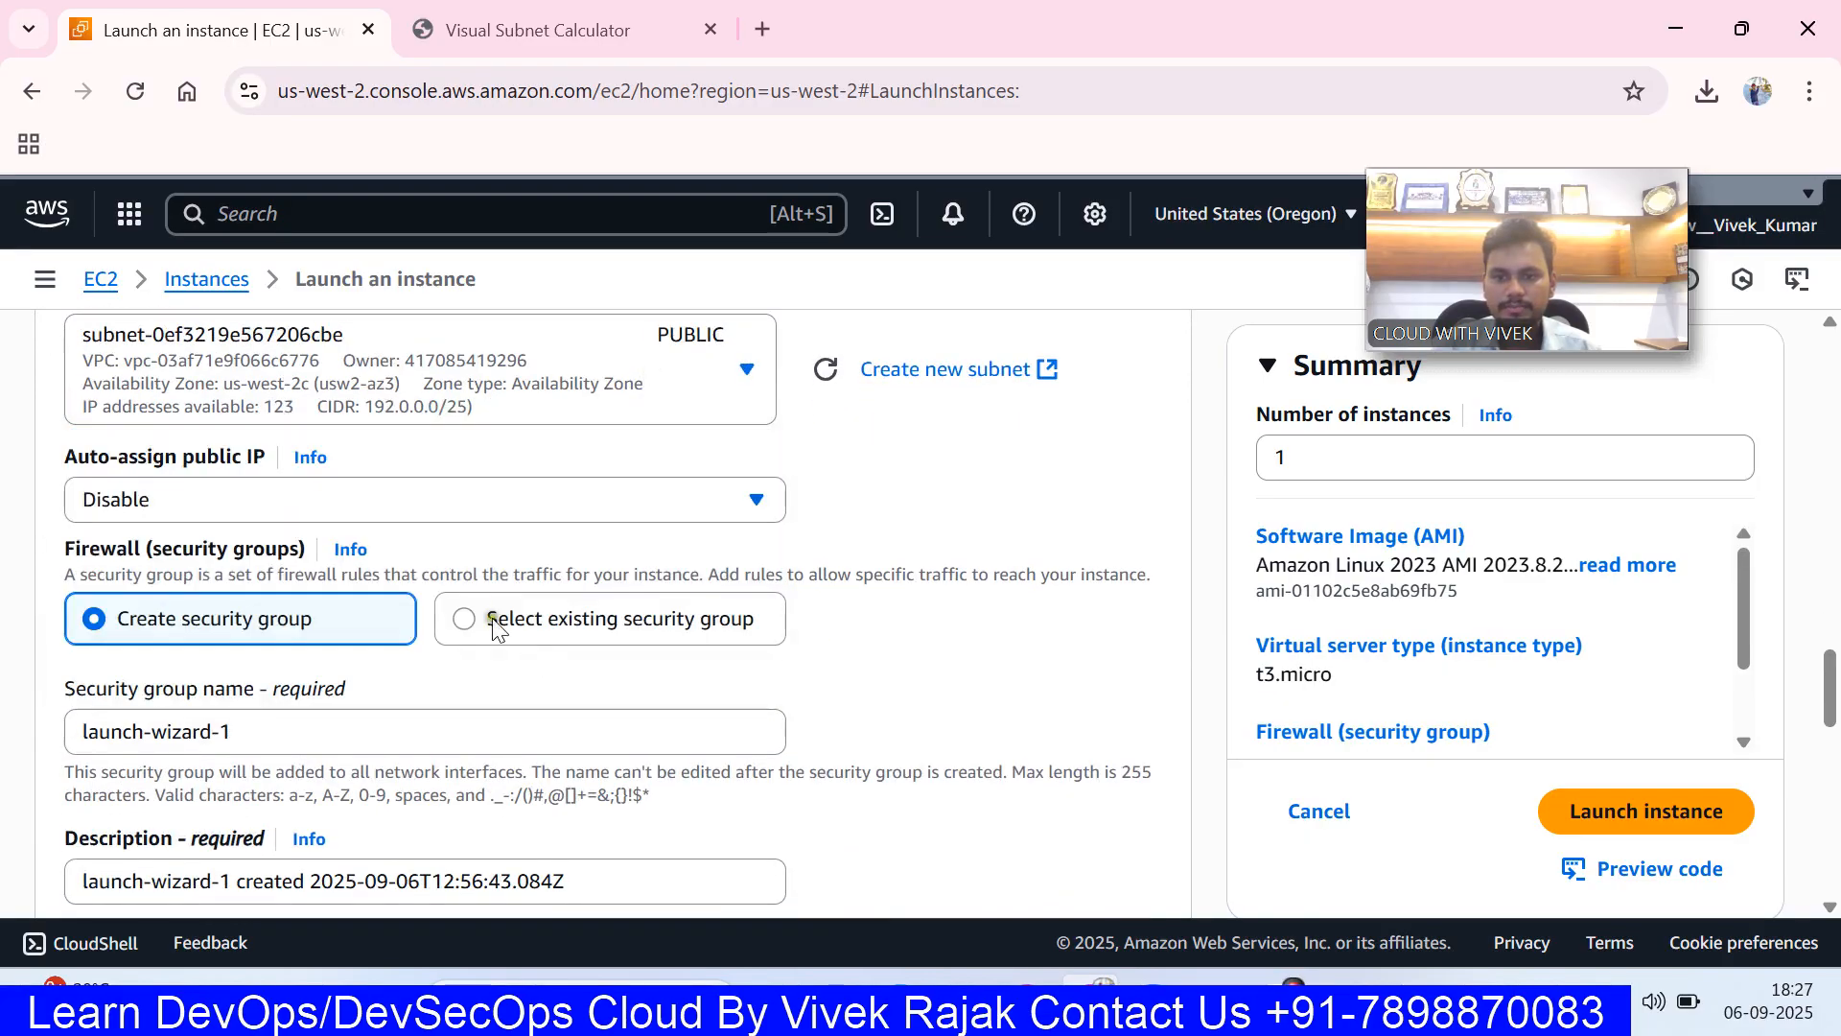
- Enable auto-assignment of a public IP and apply the existing MY-SG security group to the instance
left_click(422, 509)
left_click(345, 554)
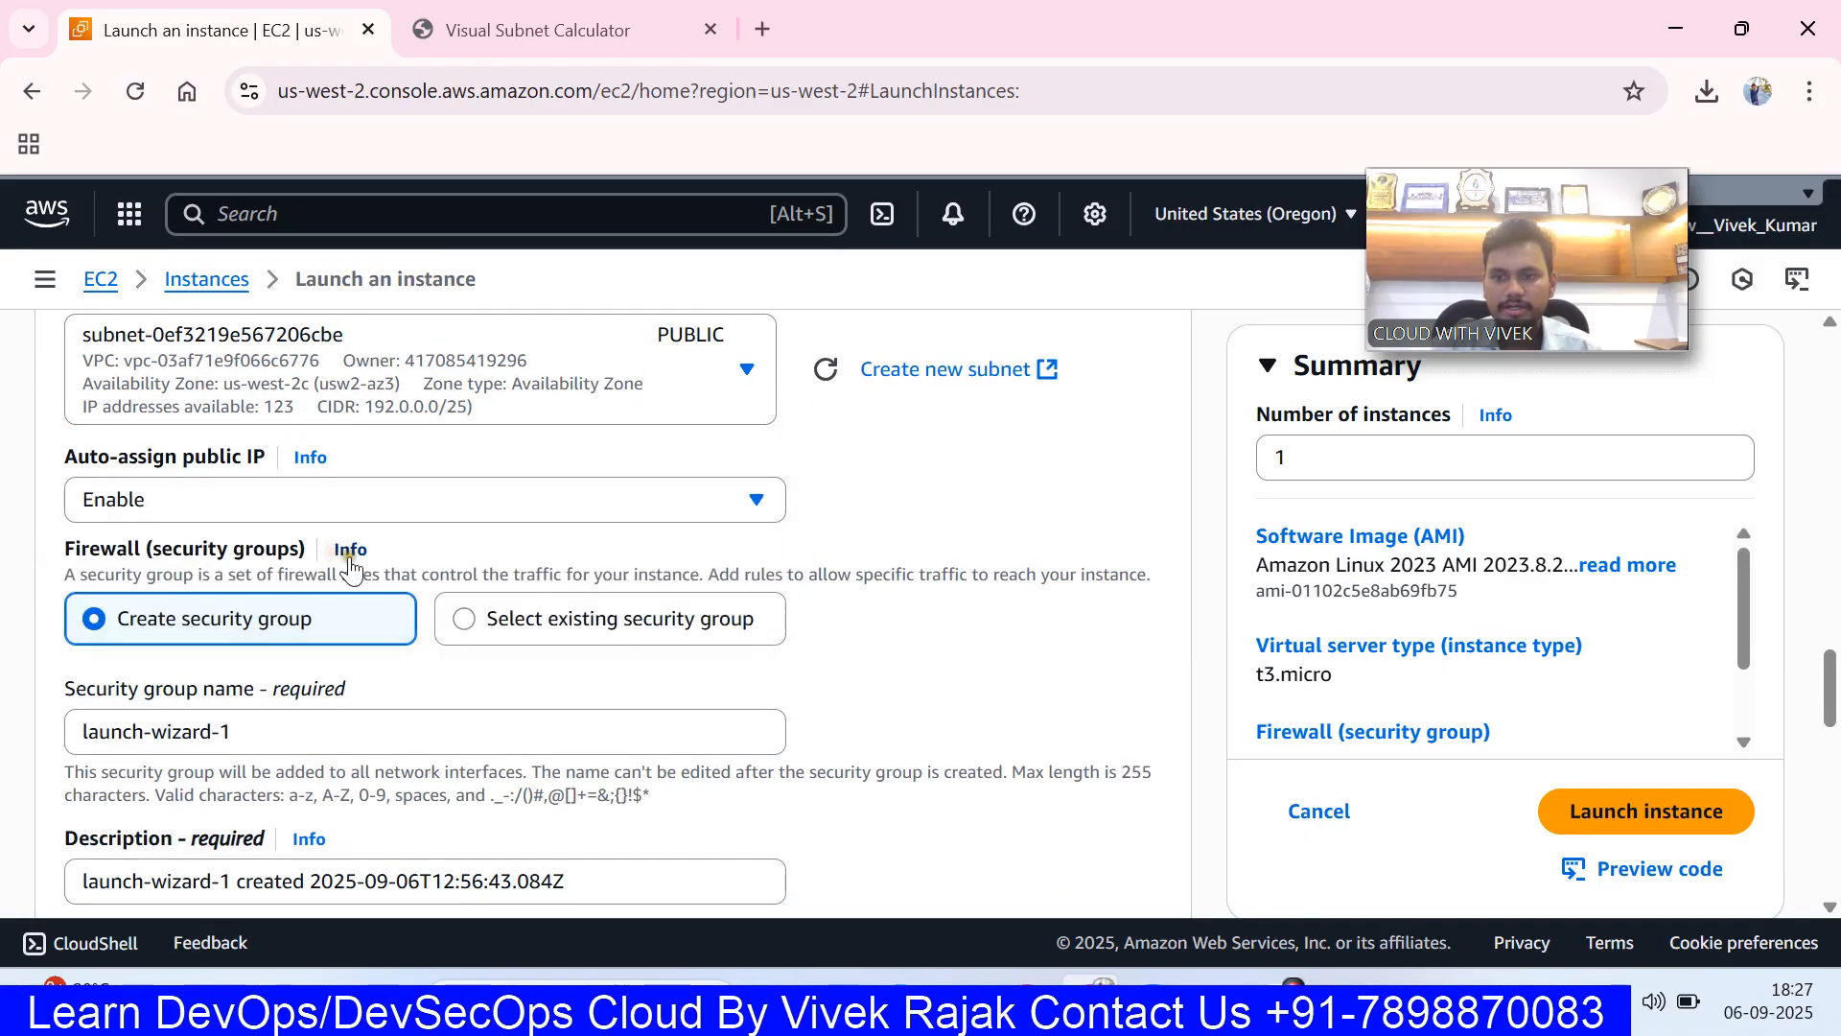
left_click(555, 622)
scroll(575, 595, "down", 3)
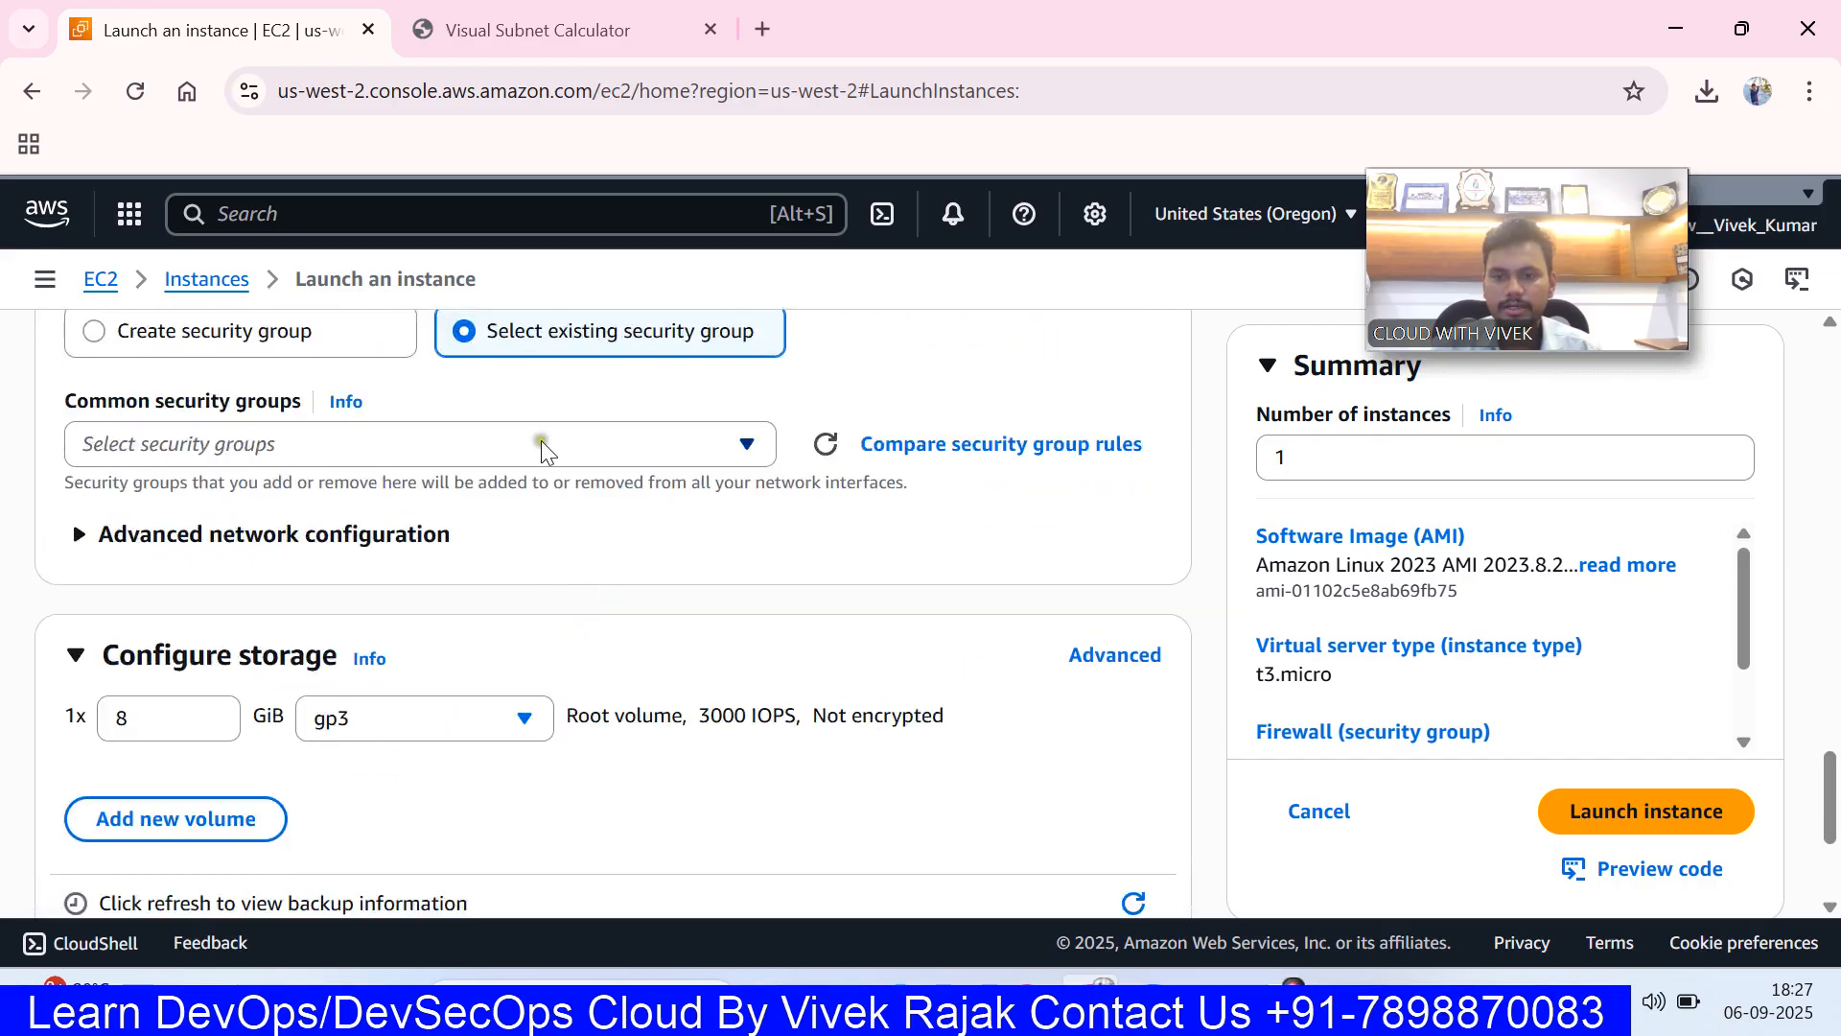
left_click(539, 443)
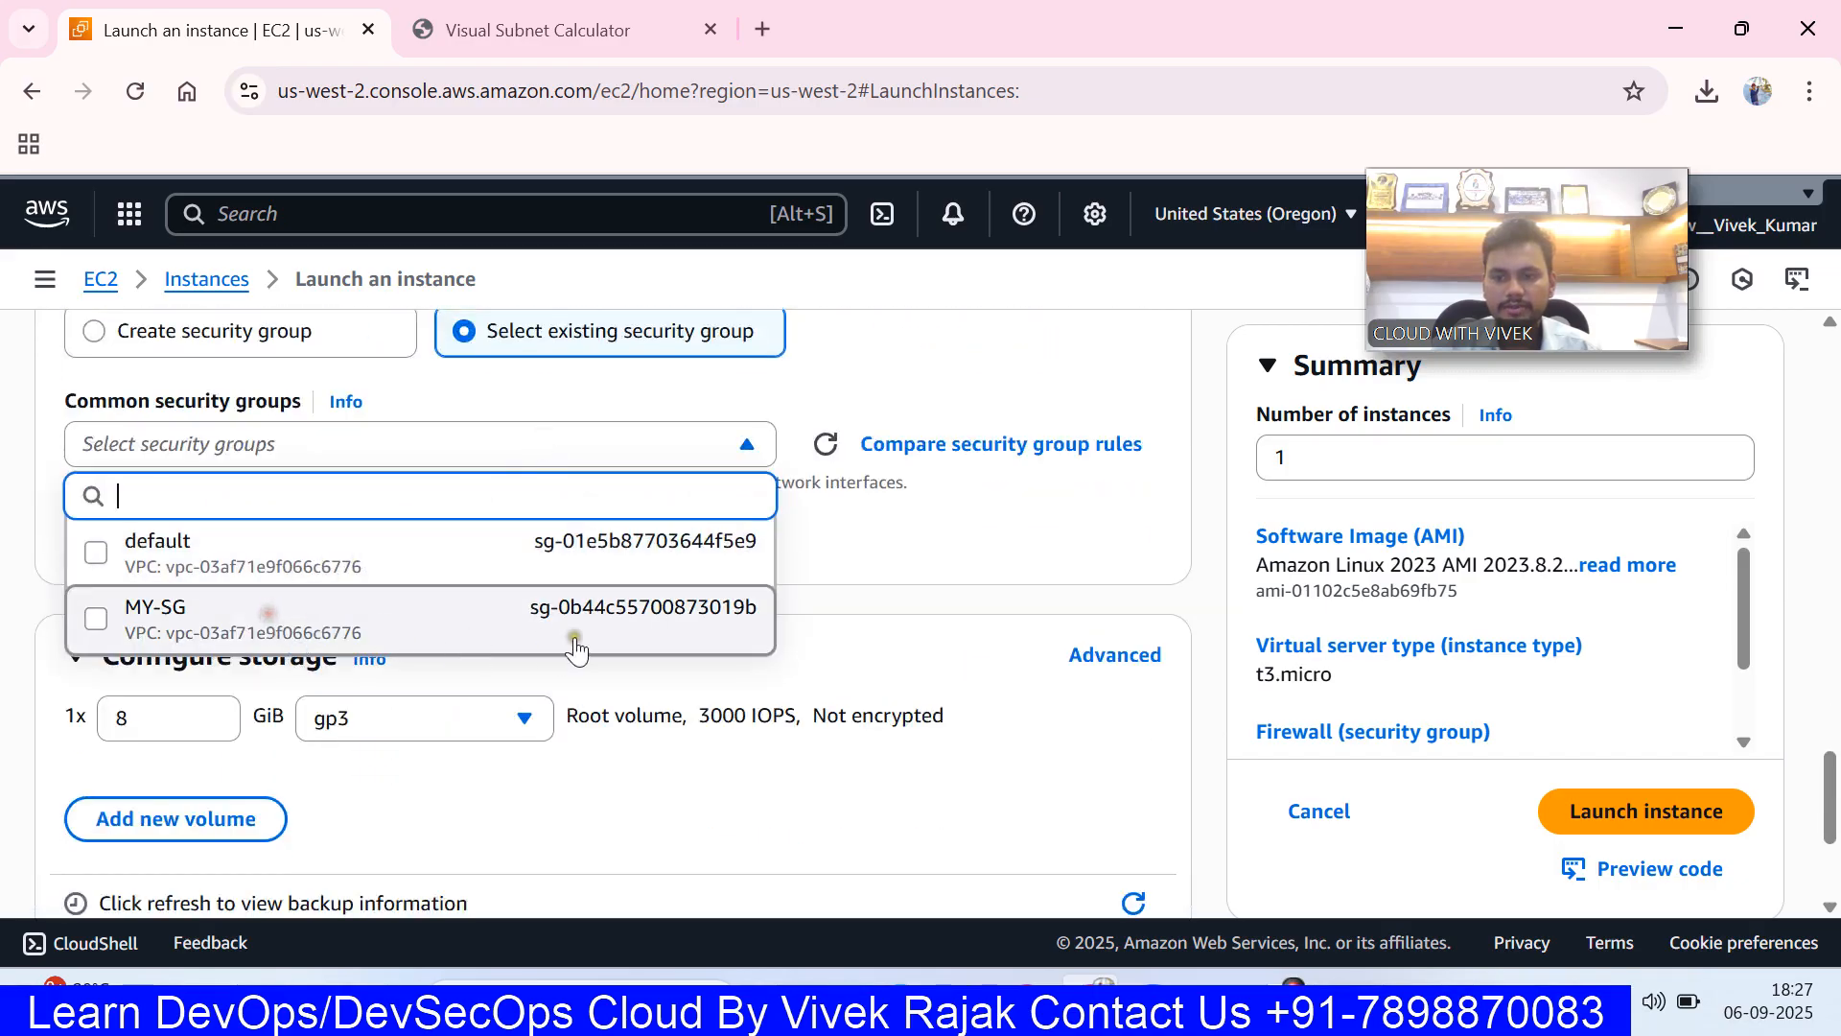
left_click(576, 636)
- Launch the new PUBLIC-SERVER instance, return to the instances list and deselect PRIVATE-SERVER
scroll(671, 623, "down", 2)
left_click(1686, 810)
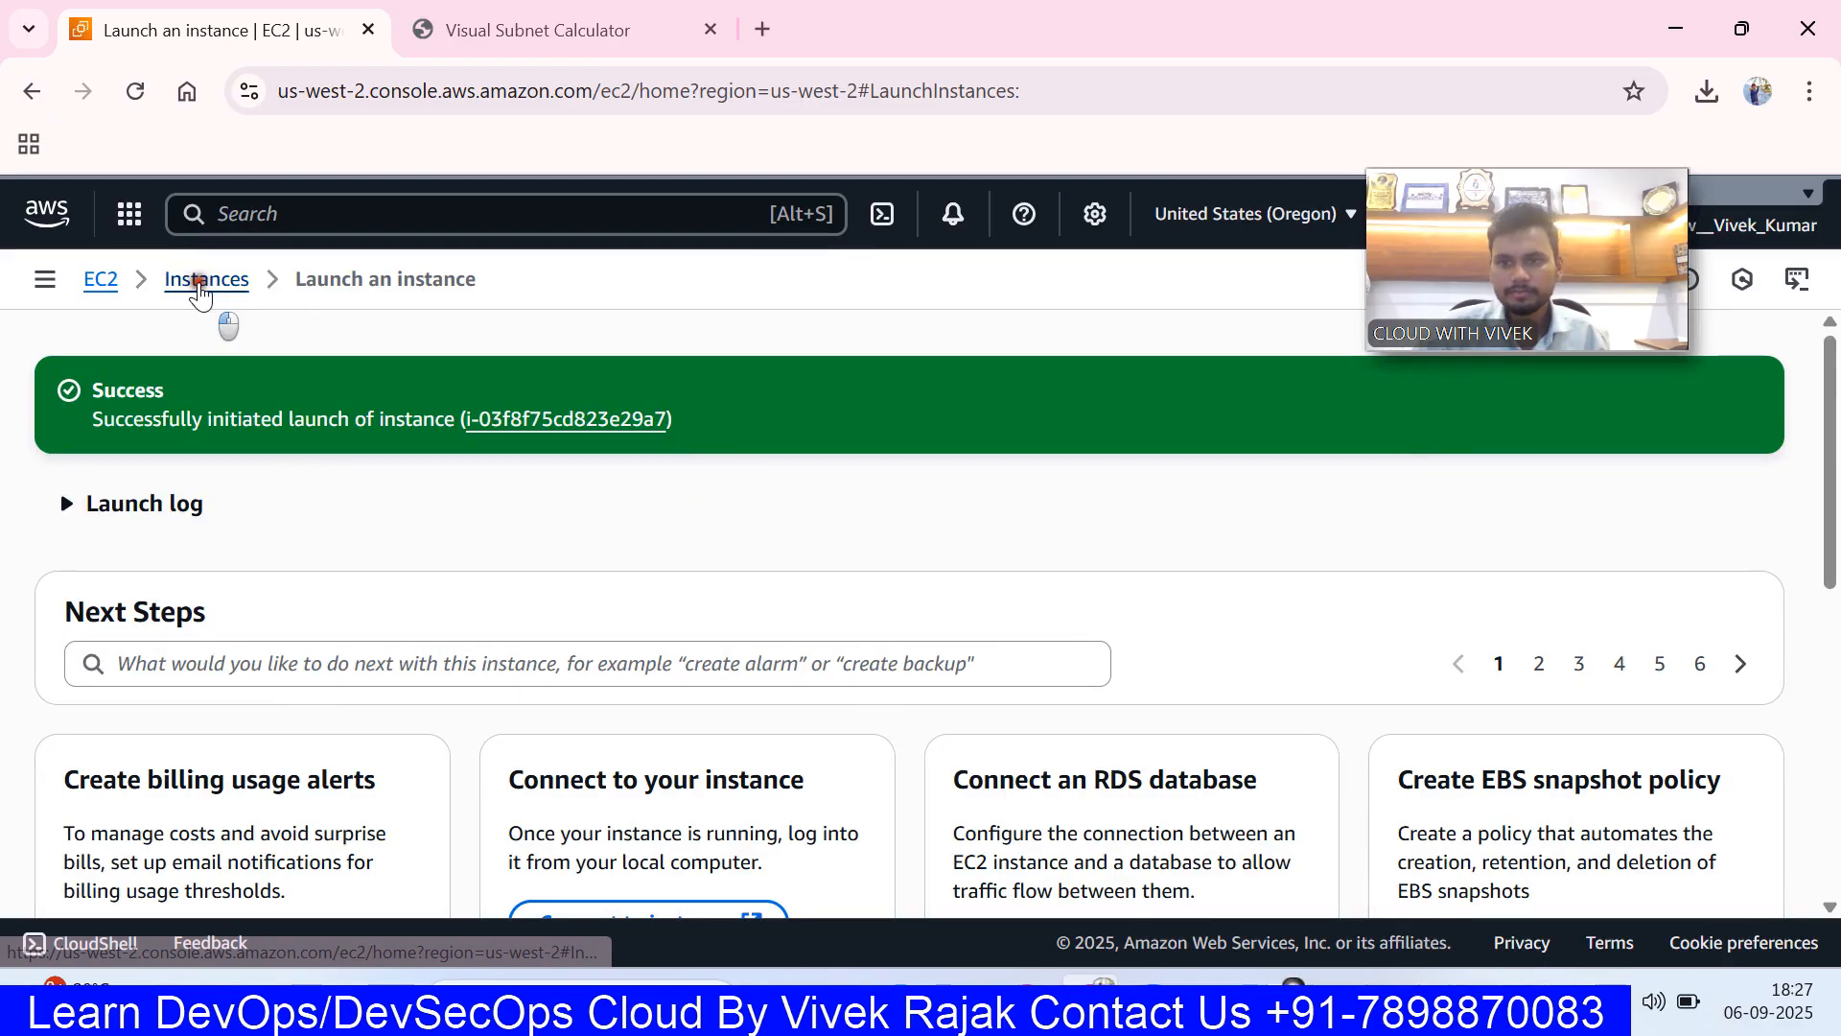
left_click(205, 280)
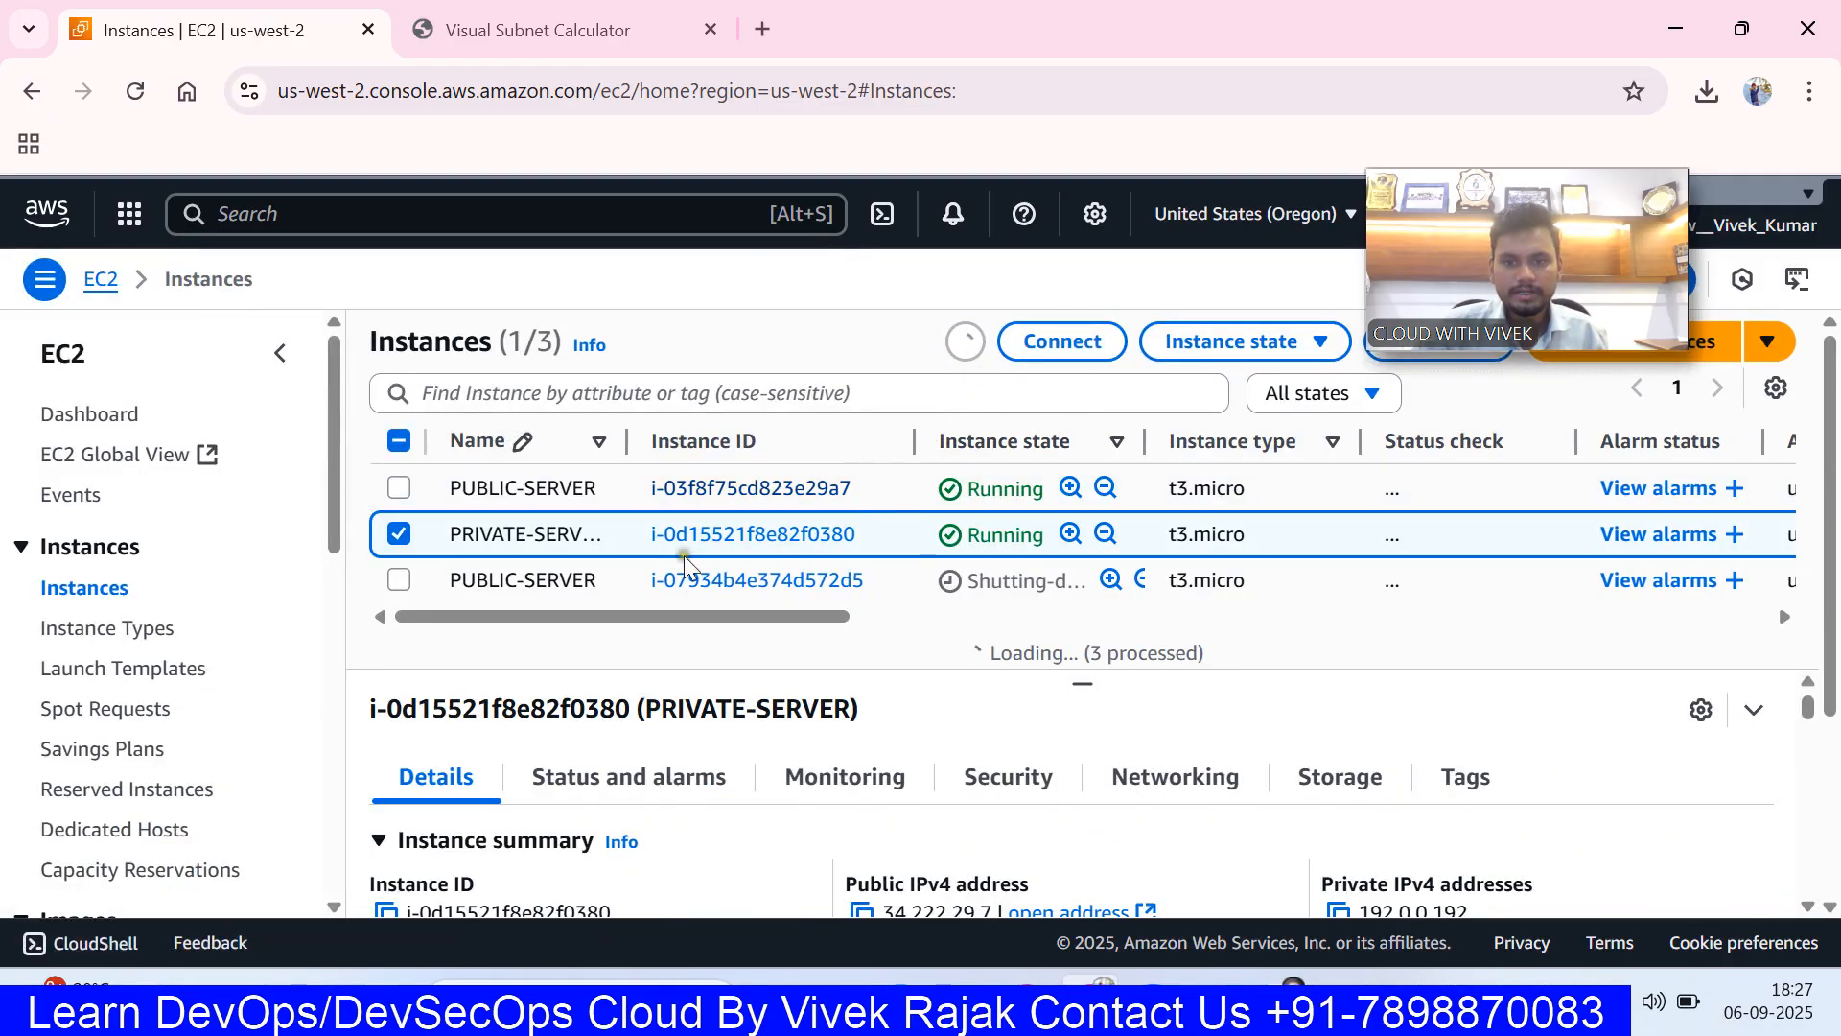
left_click(396, 535)
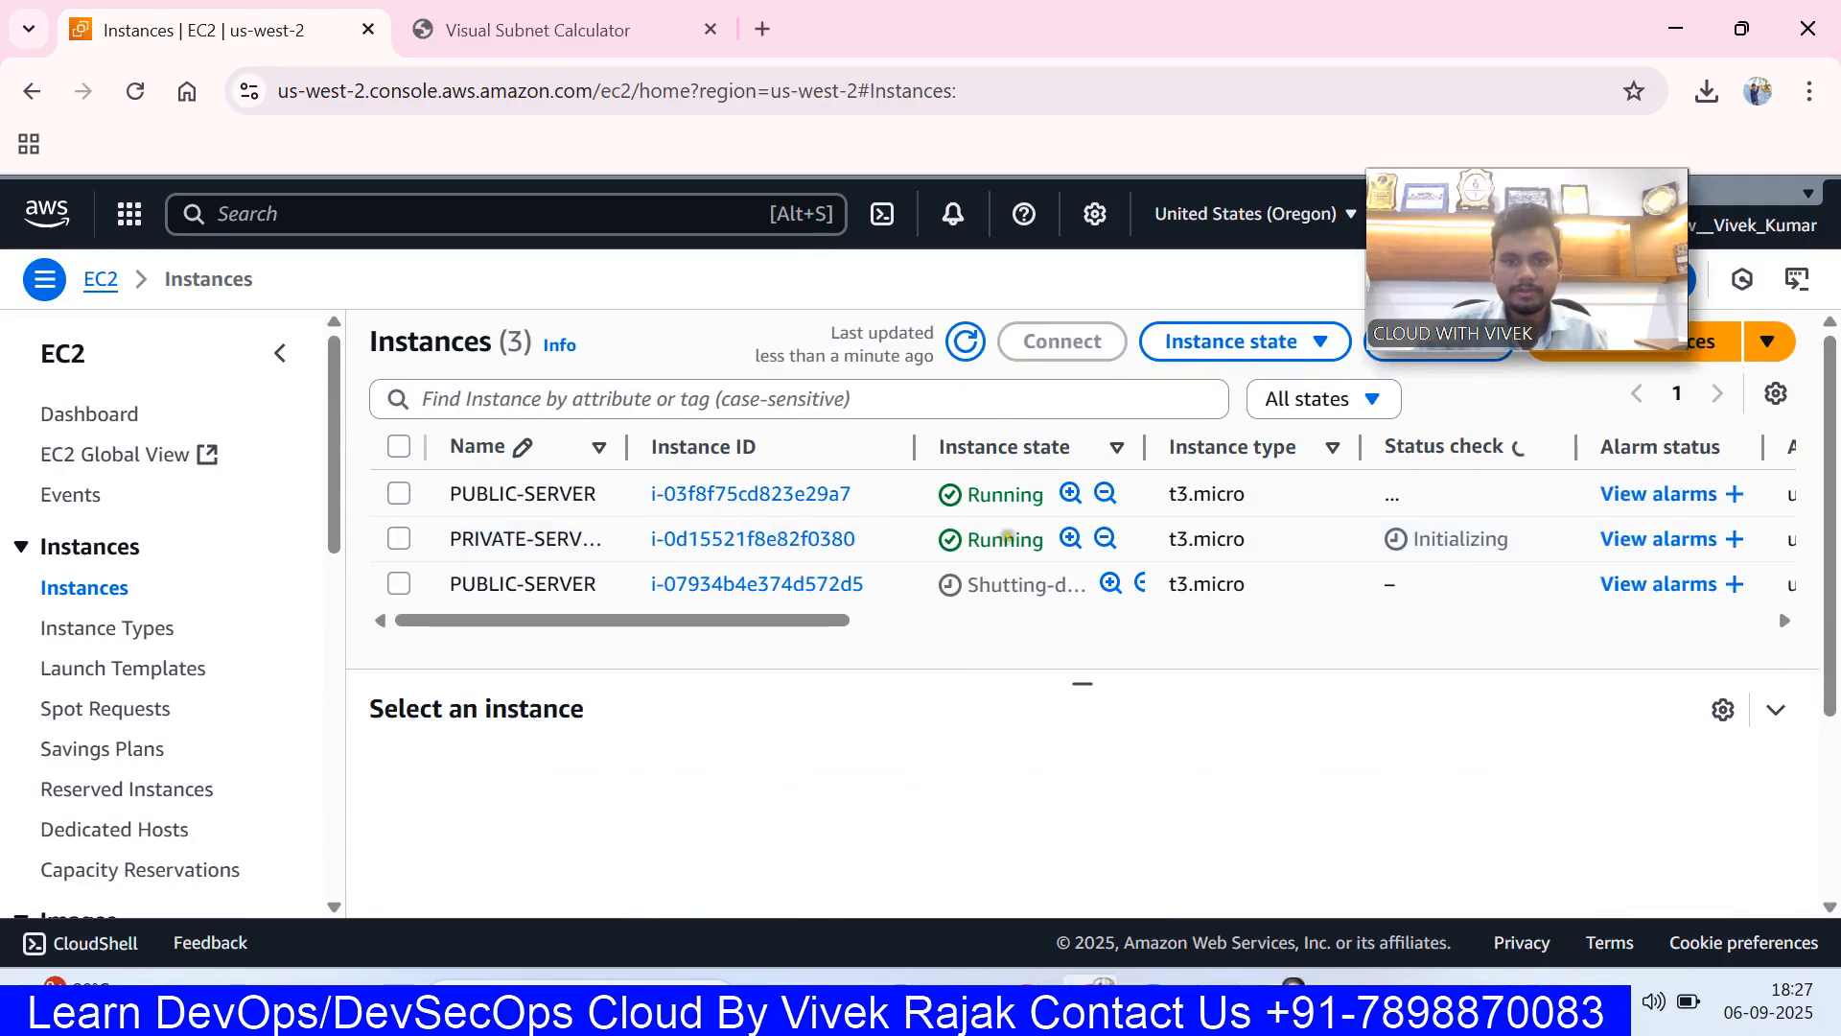
- Open the details of the running PUBLIC-SERVER instance and copy its public IPv4 address
left_click(746, 507)
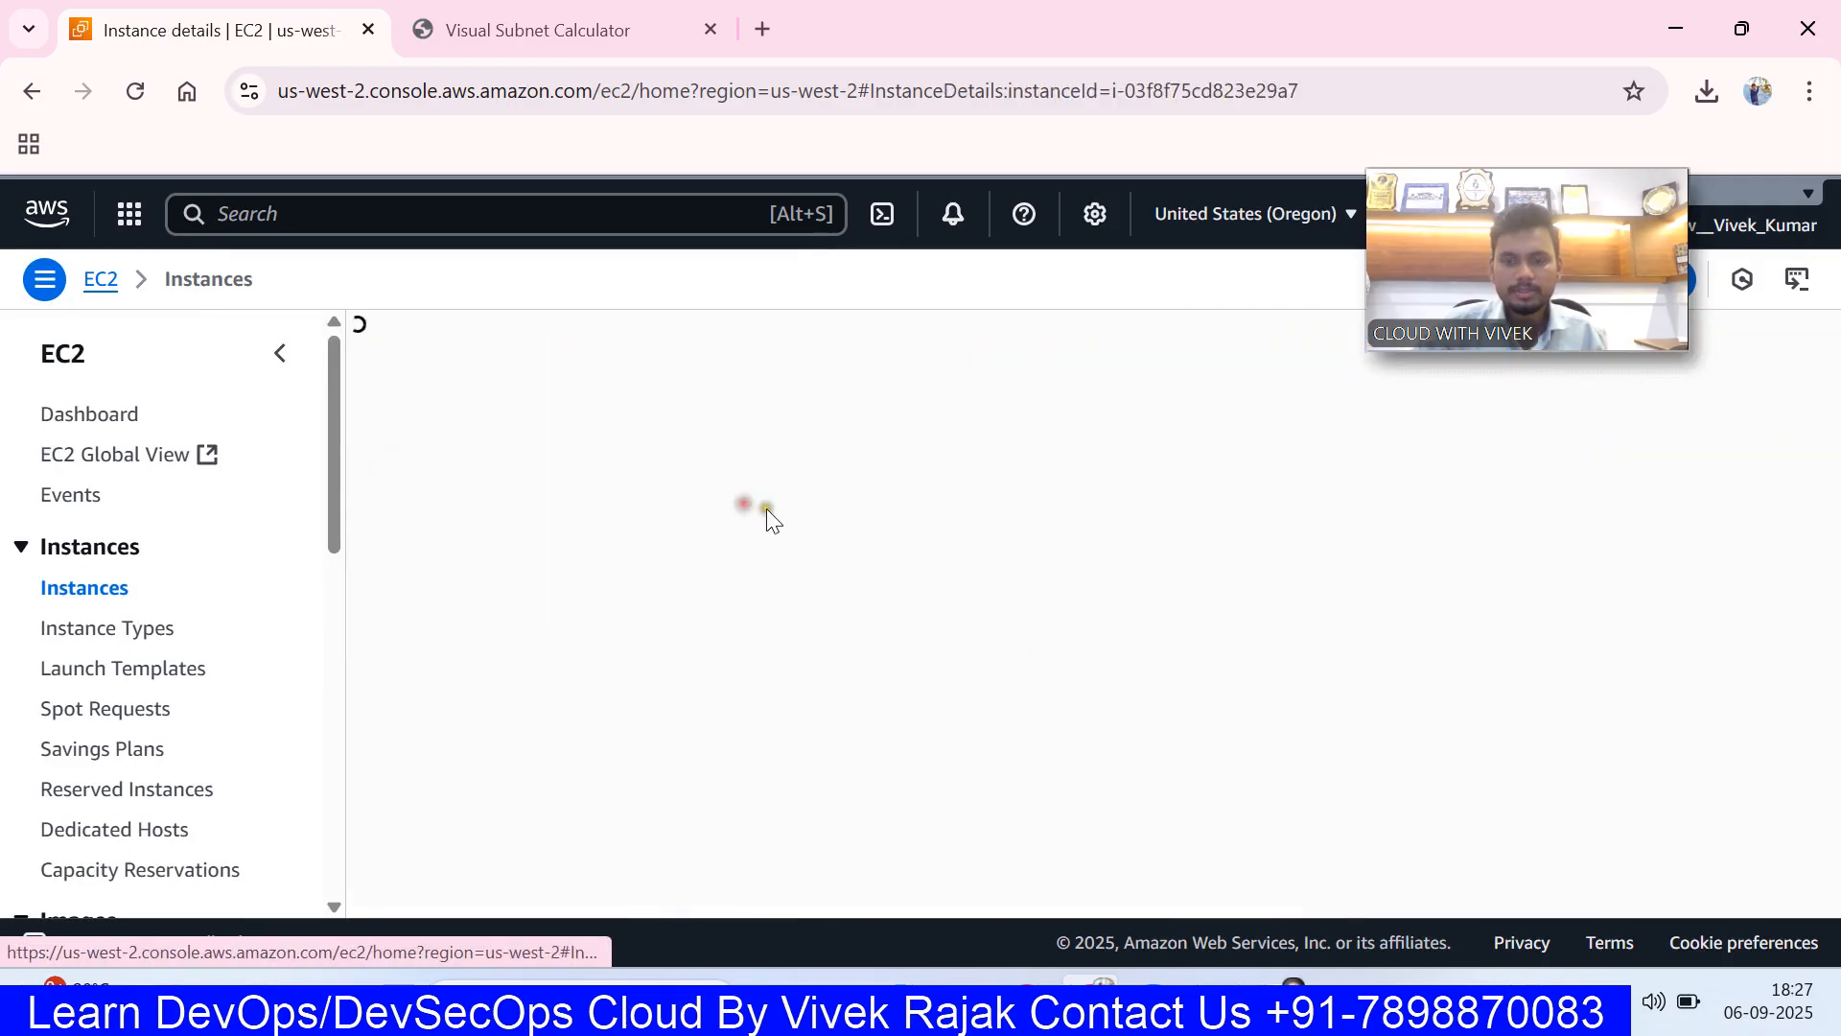
left_click(879, 523)
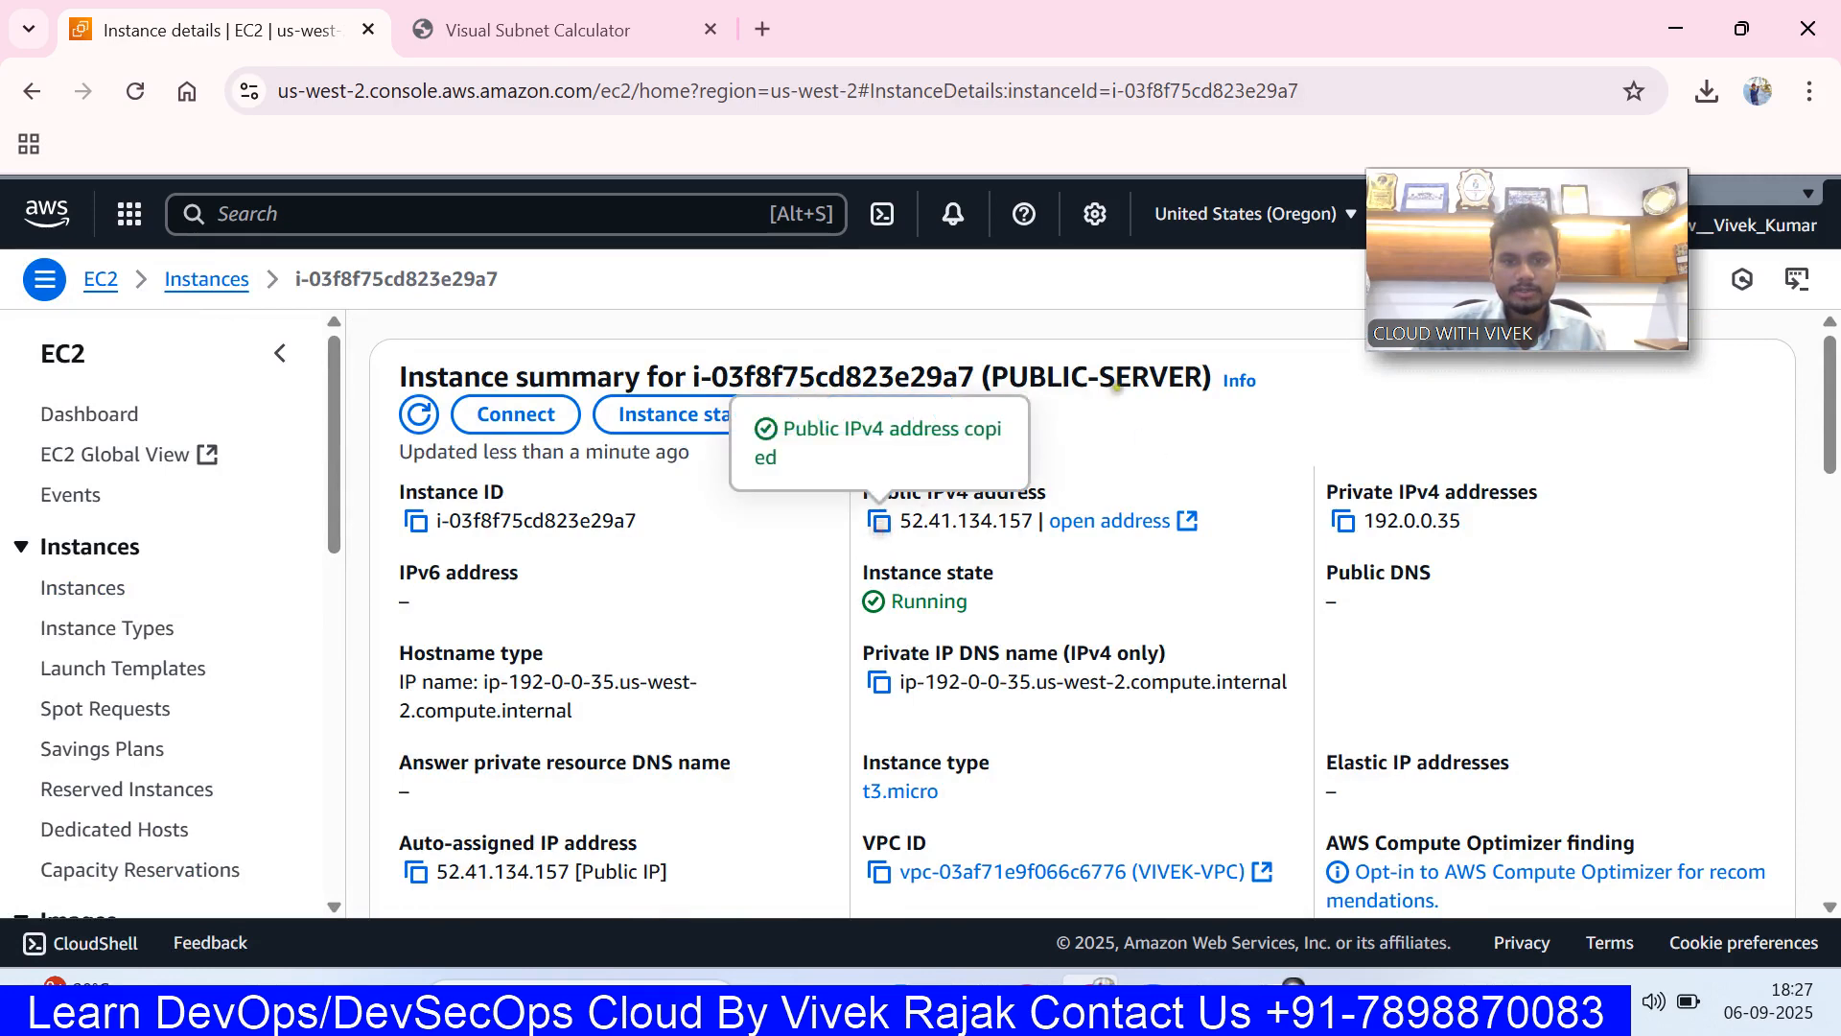
left_click_drag(980, 382, 1170, 372)
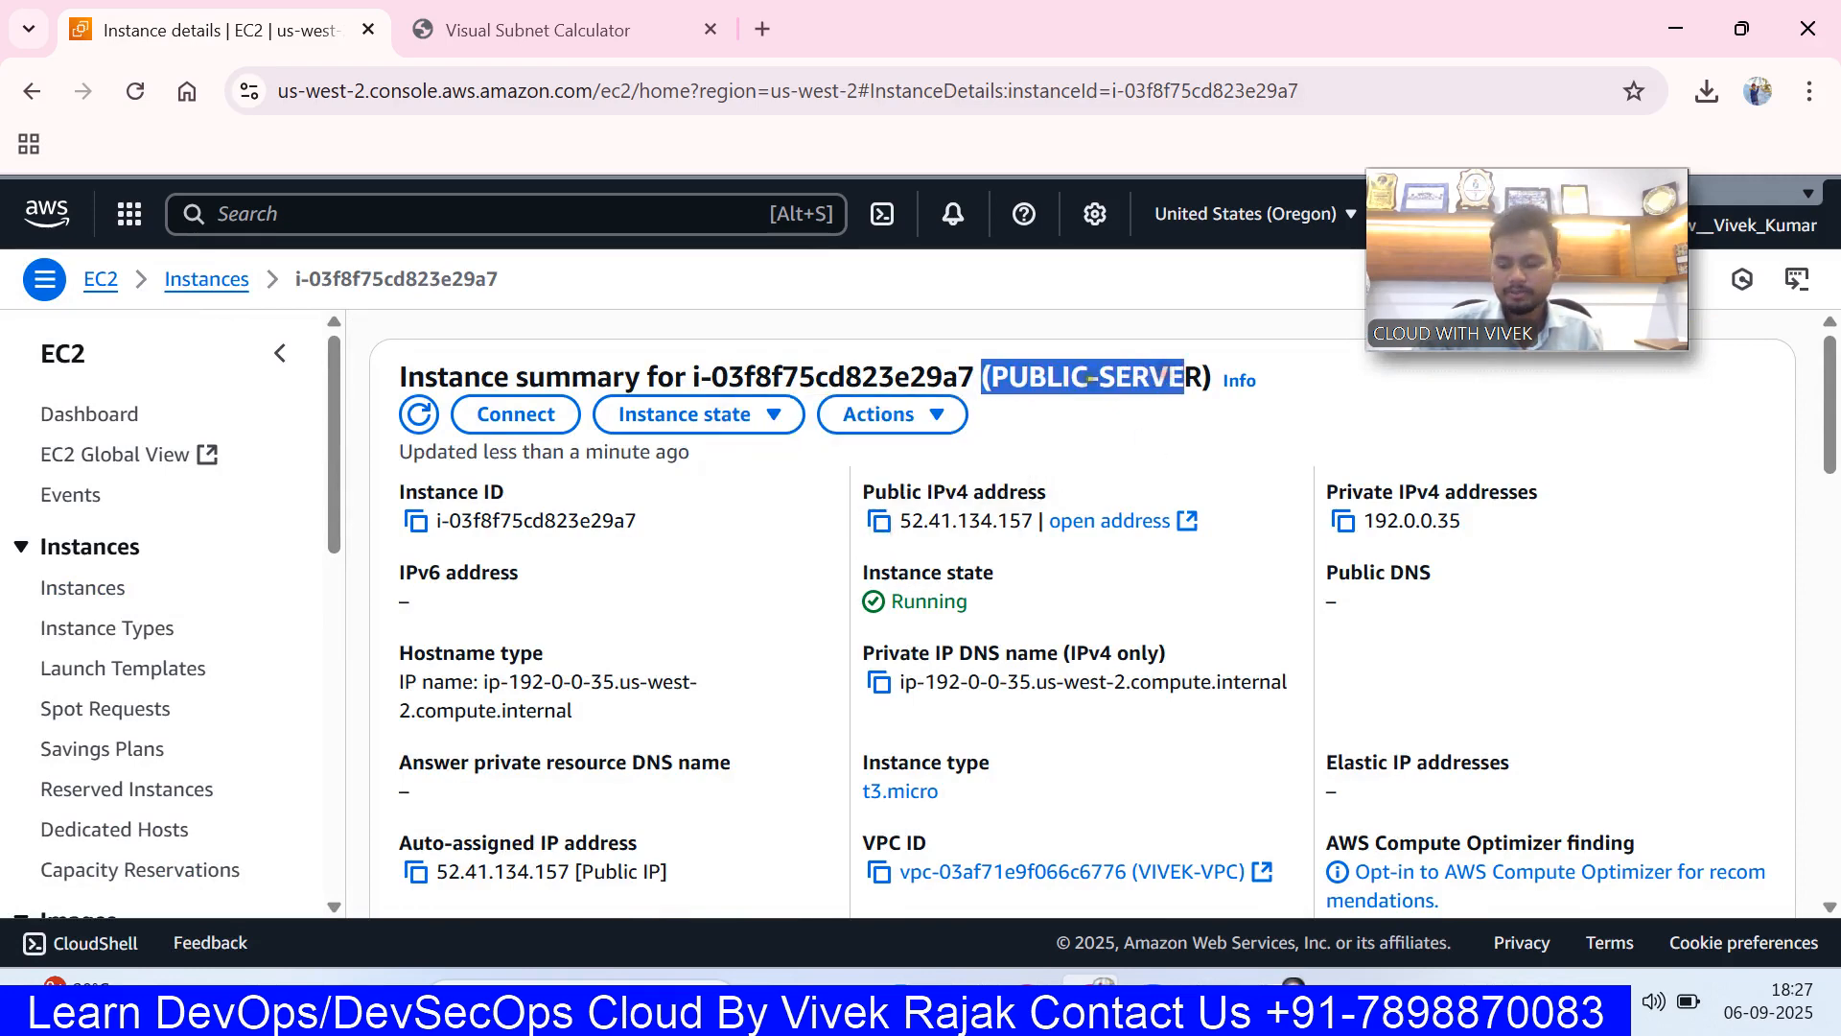
- Open a Windows Command Prompt and change to the Downloads folder
key("super+r")
key("Return")
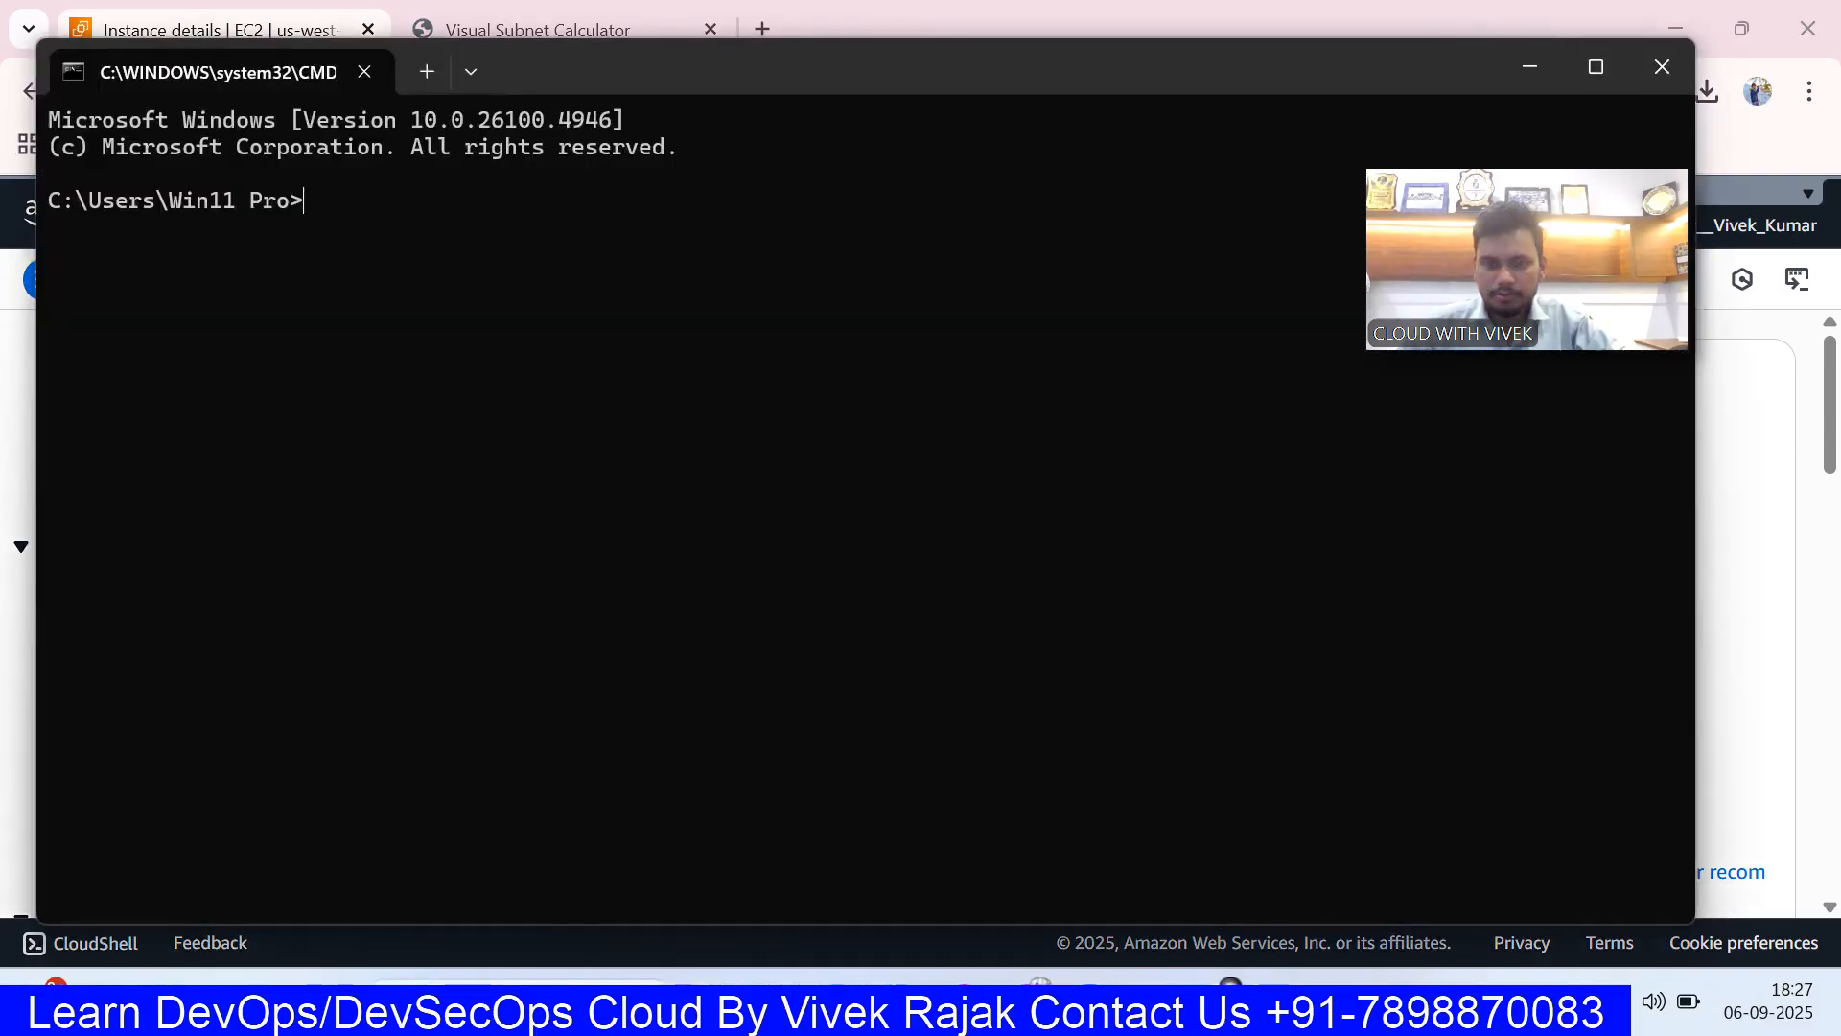
type("cd dow")
key("Tab")
key("Return")
- Connect over SSH as ec2-user to 52.41.134.157 with the VIVEKKEY.pem key file and accept the host's authenticity
type("ssh ec2-")
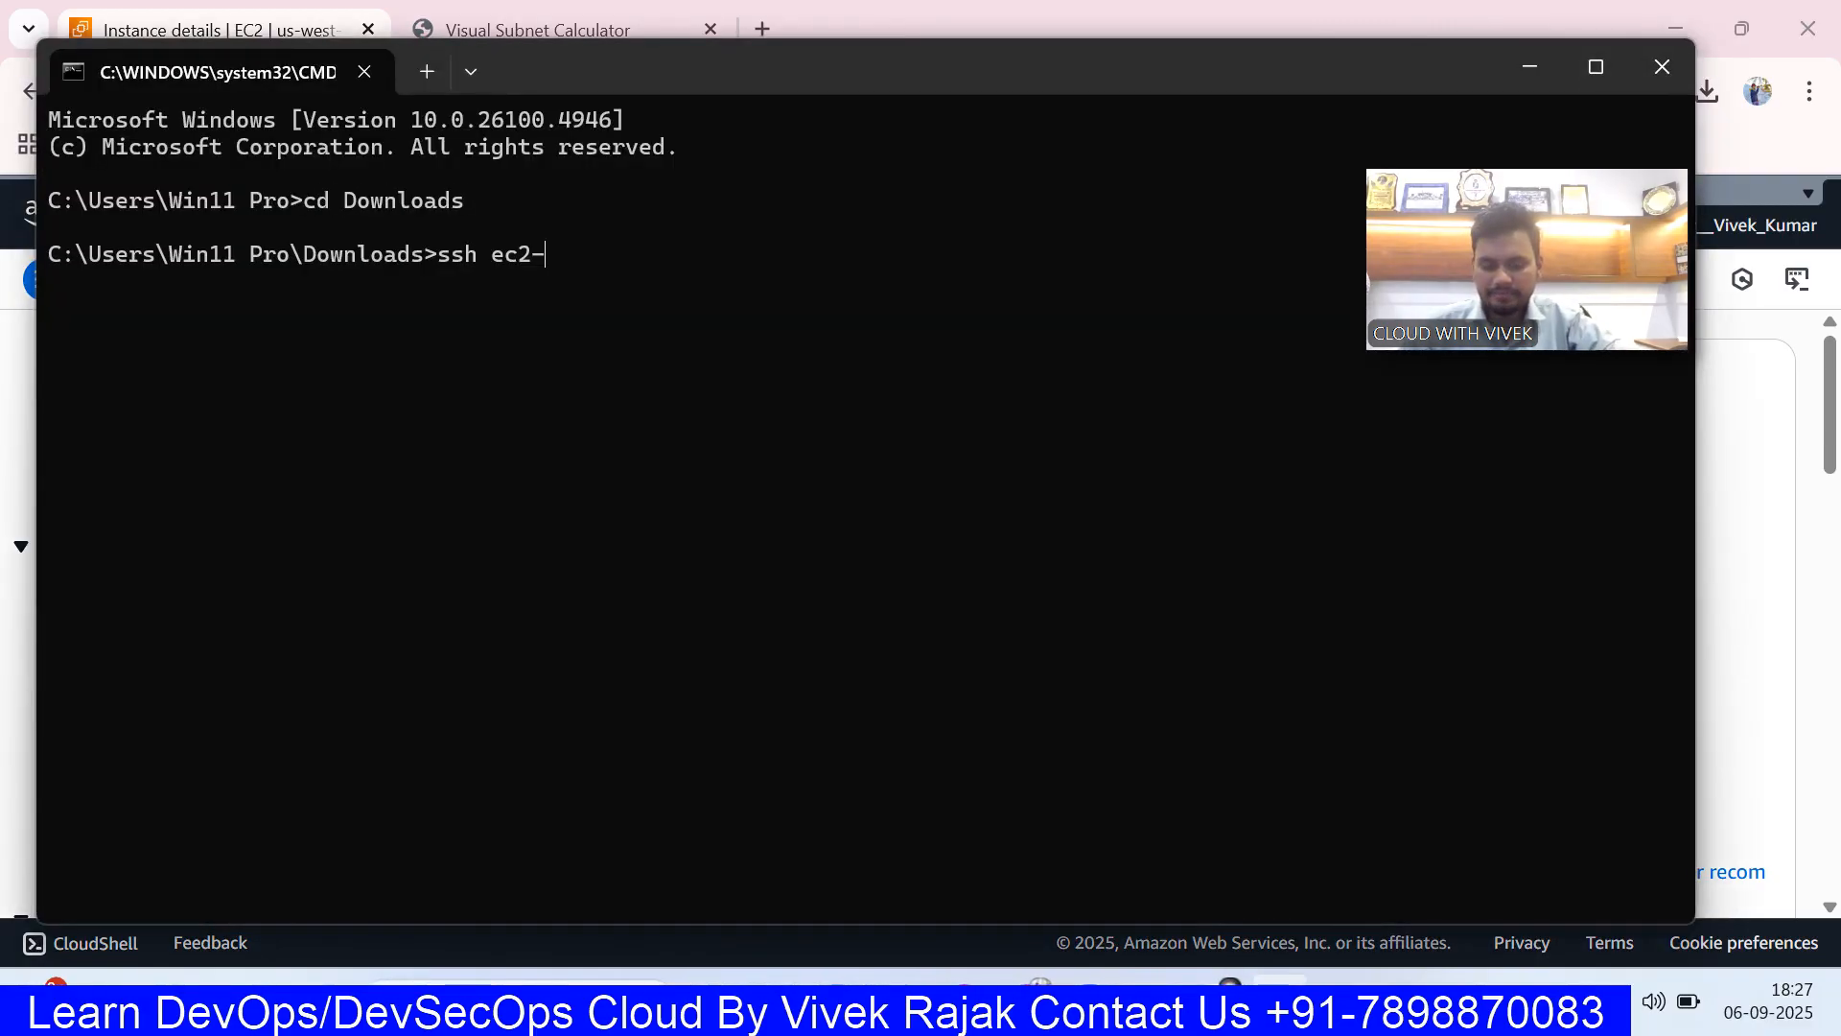
type("user@")
key("ctrl+v")
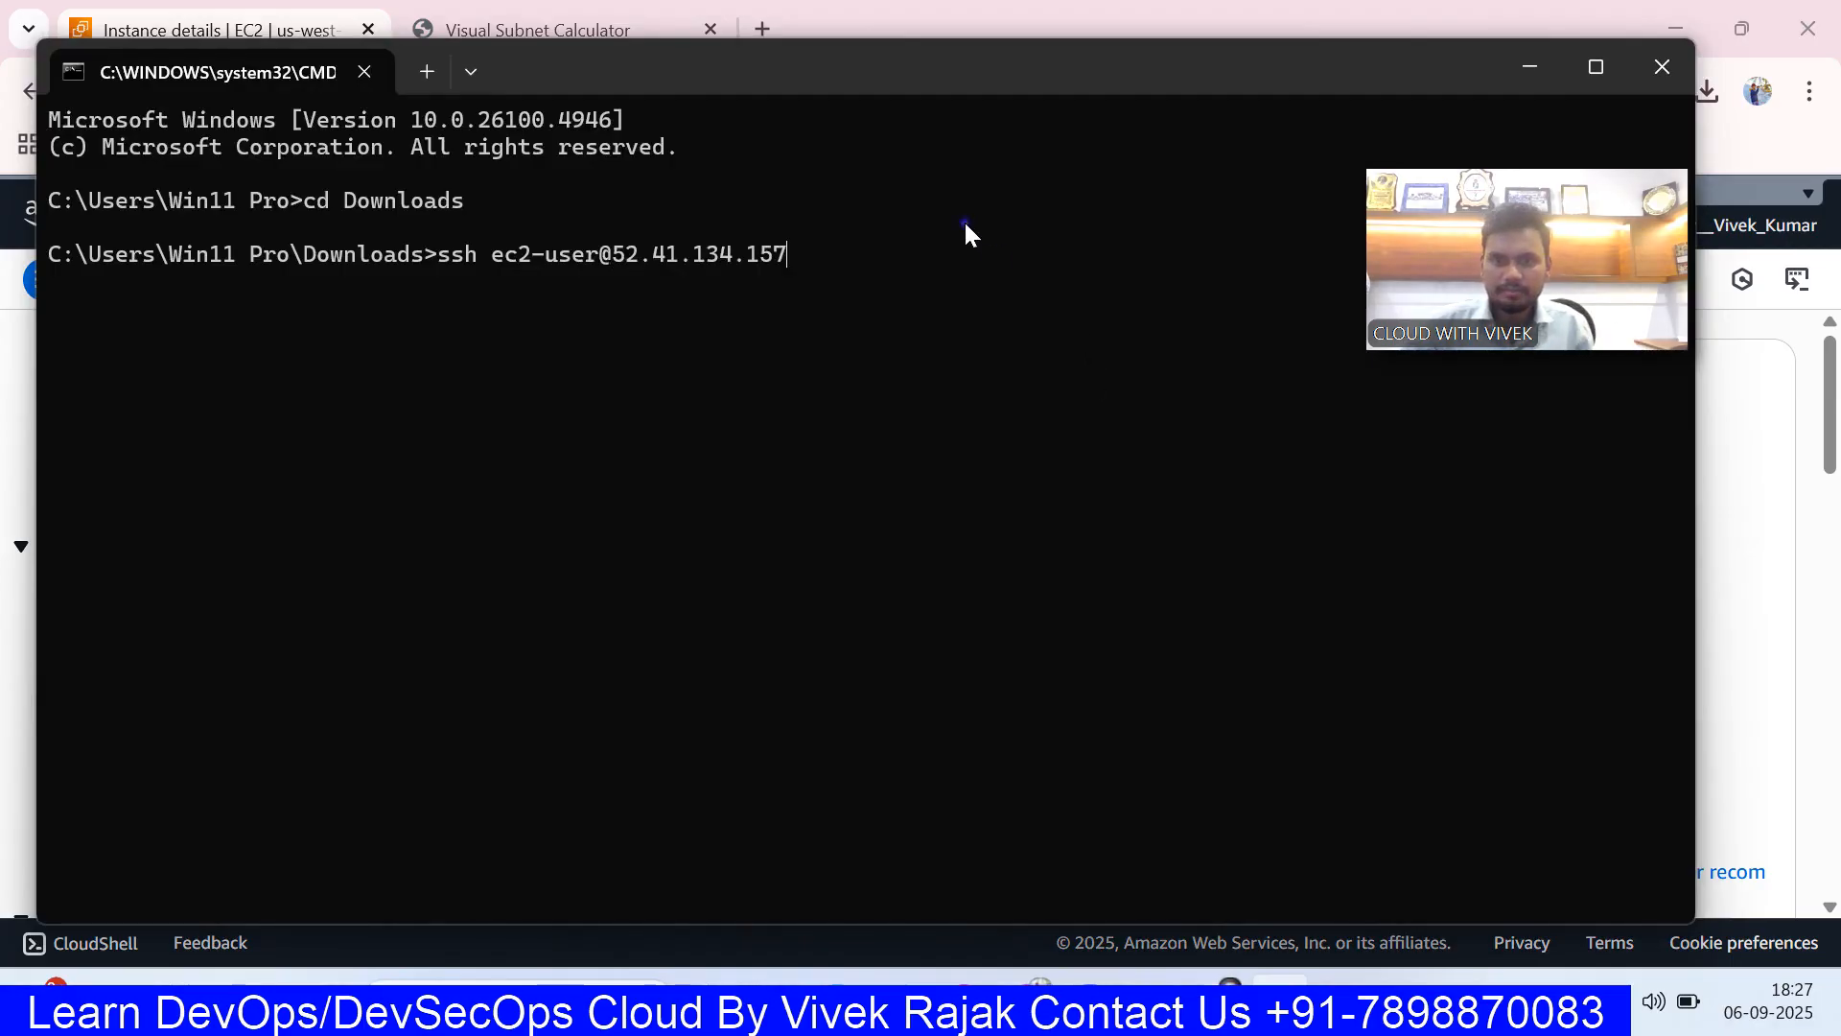
type("-i ")
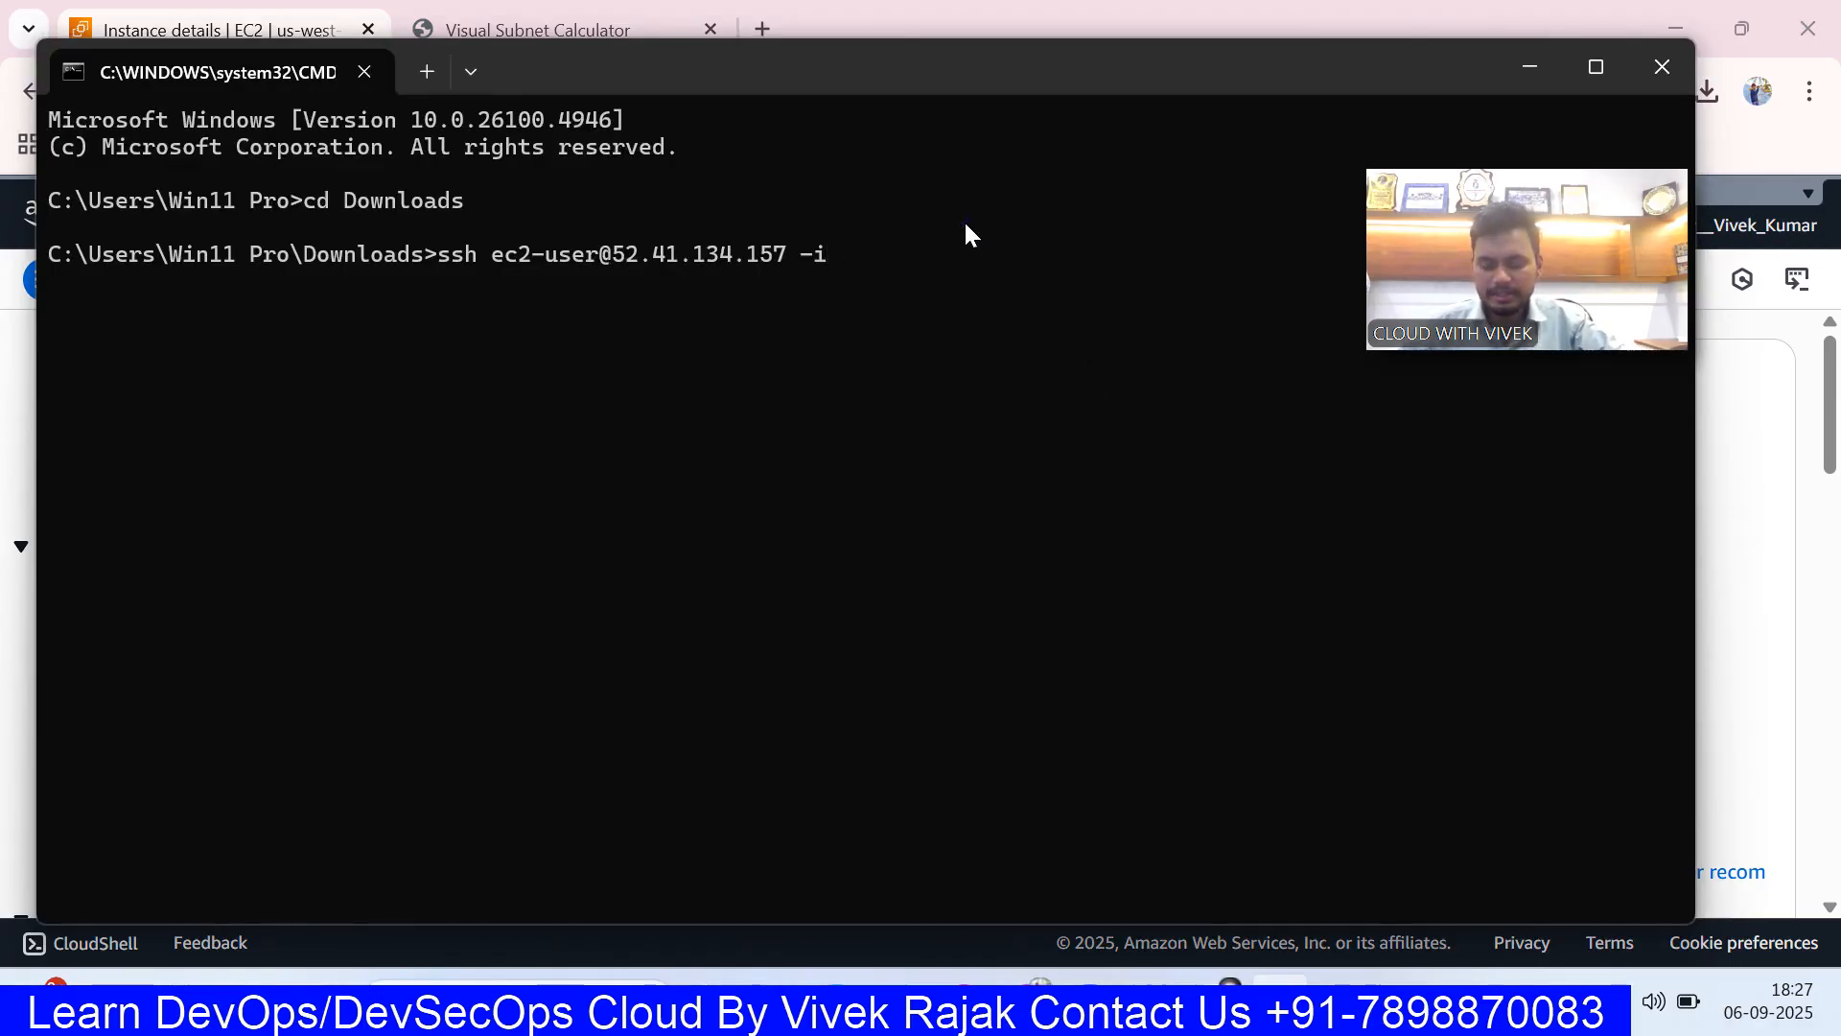
type("VI")
key("Tab")
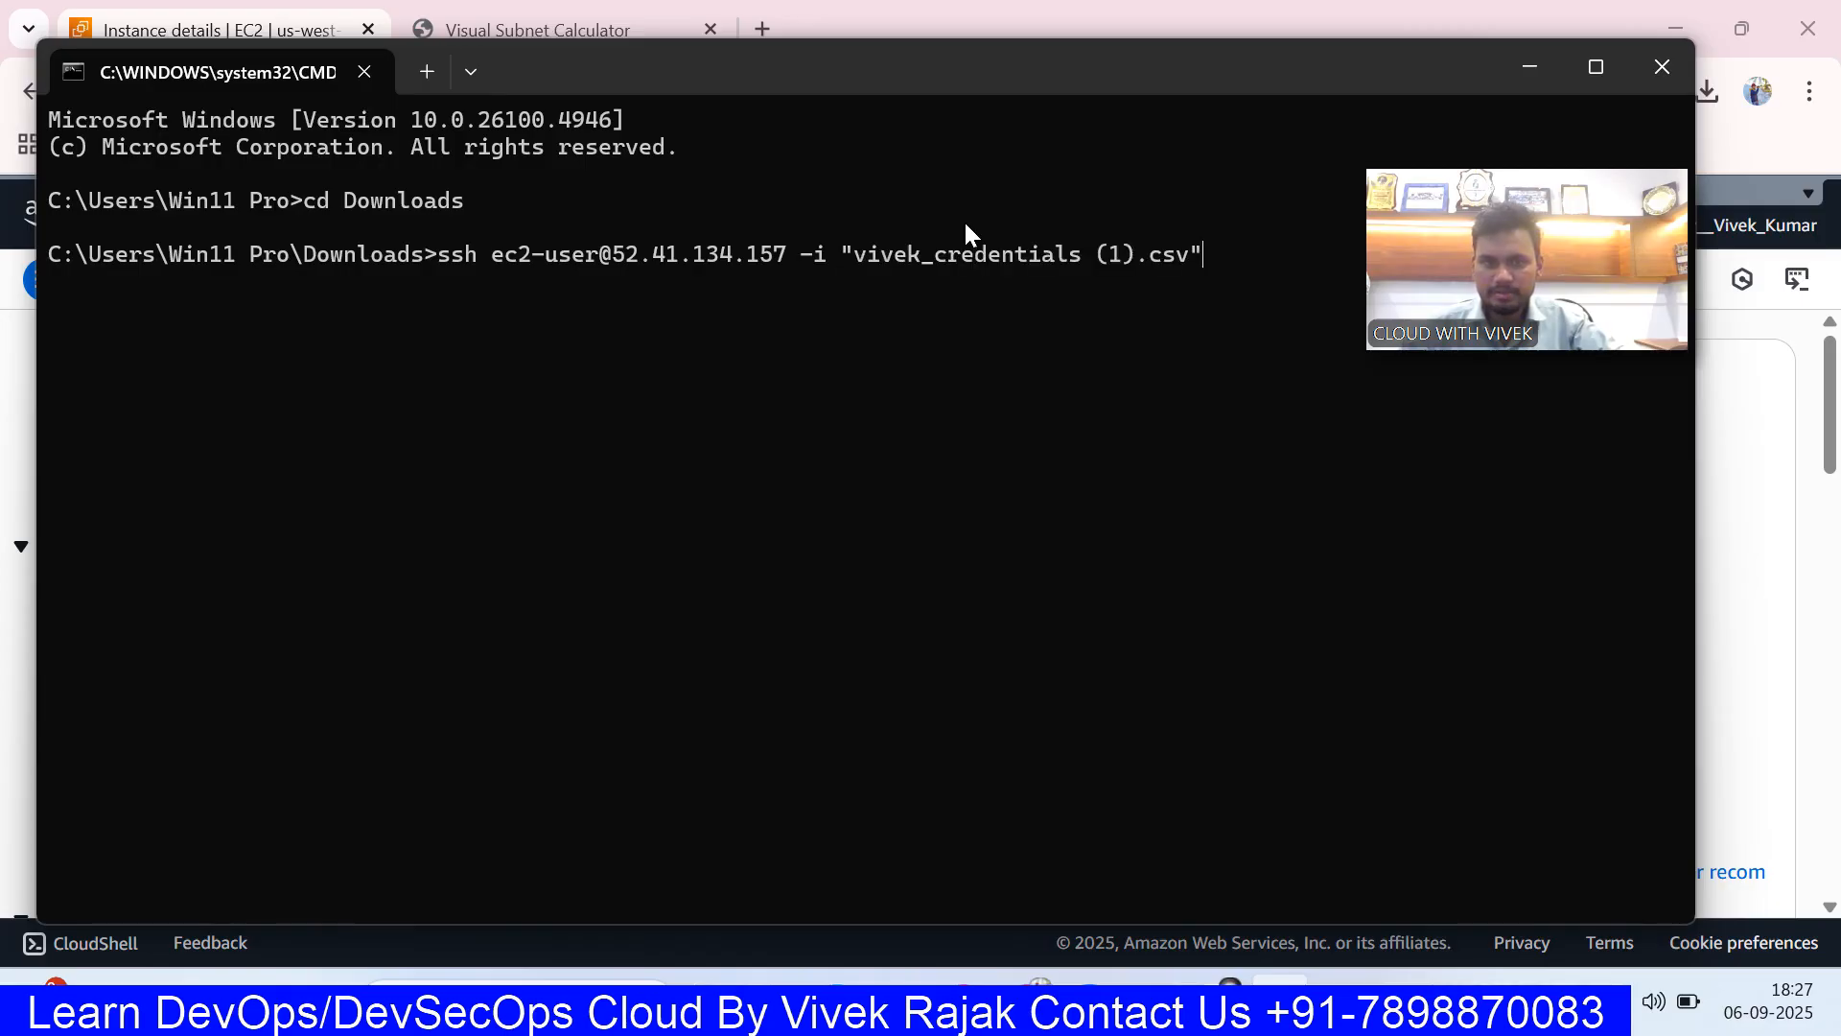
key("Tab")
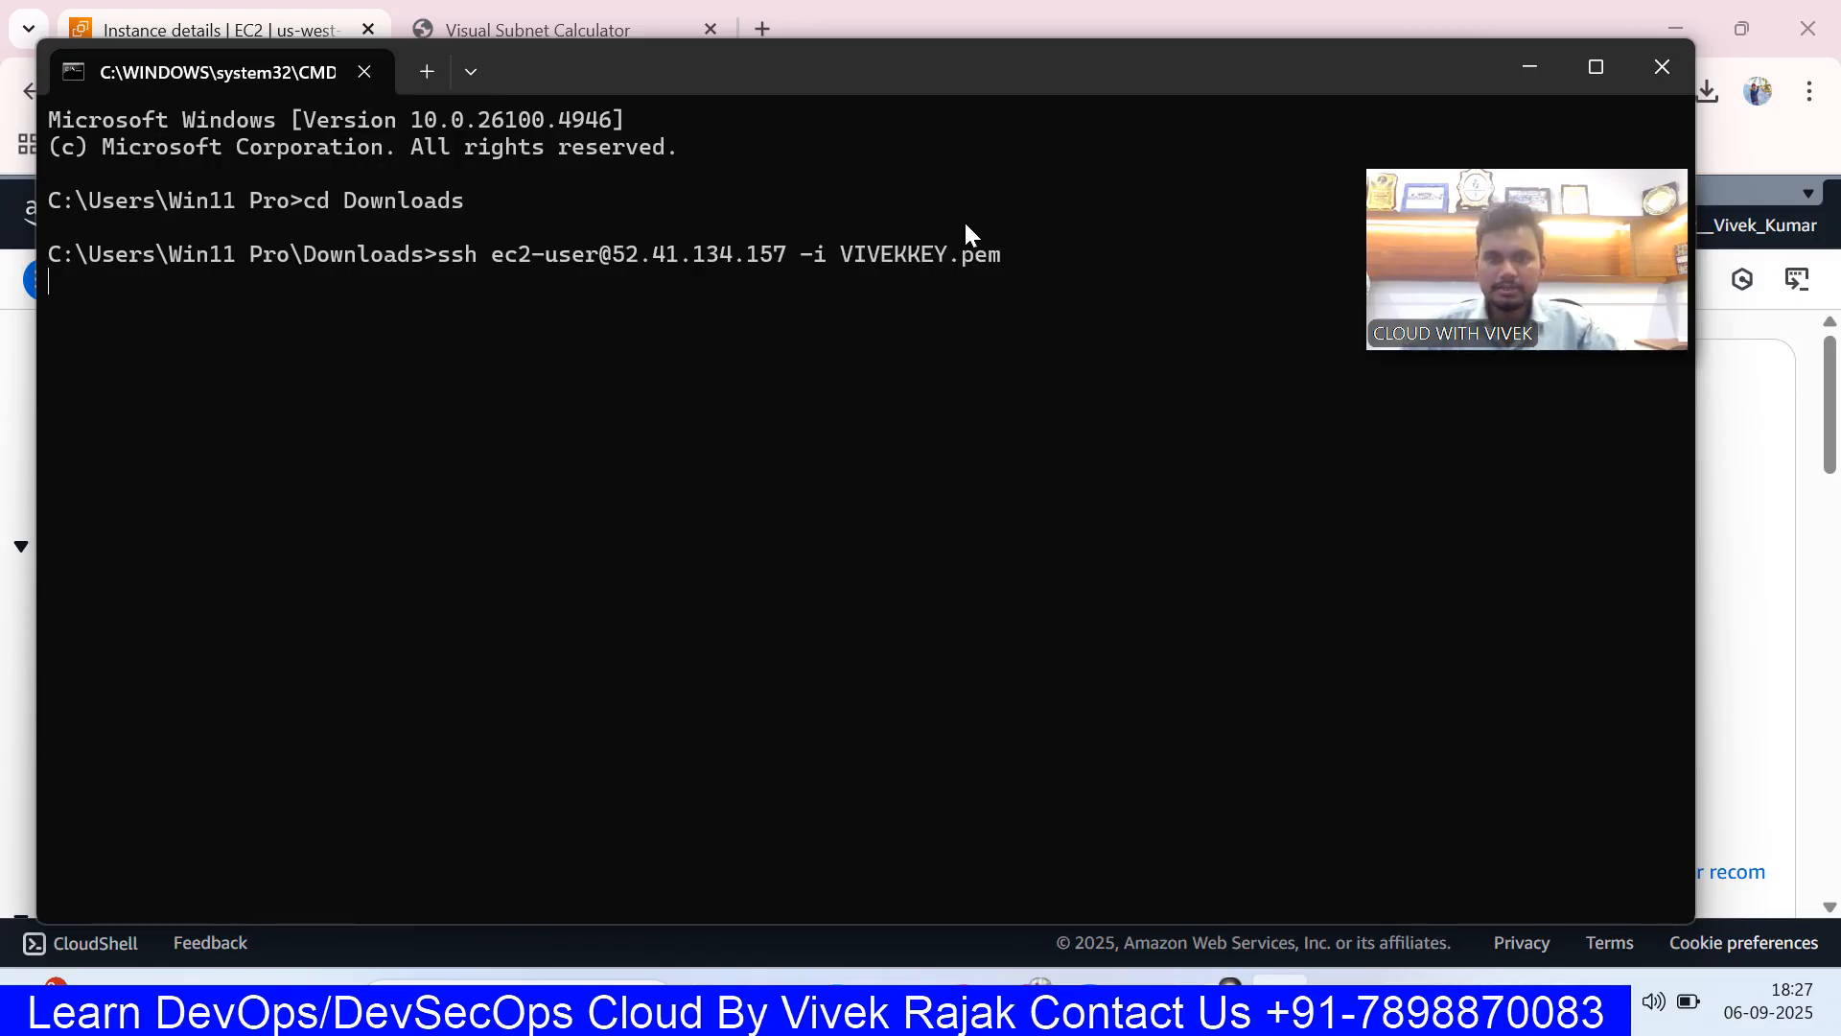
key("Return")
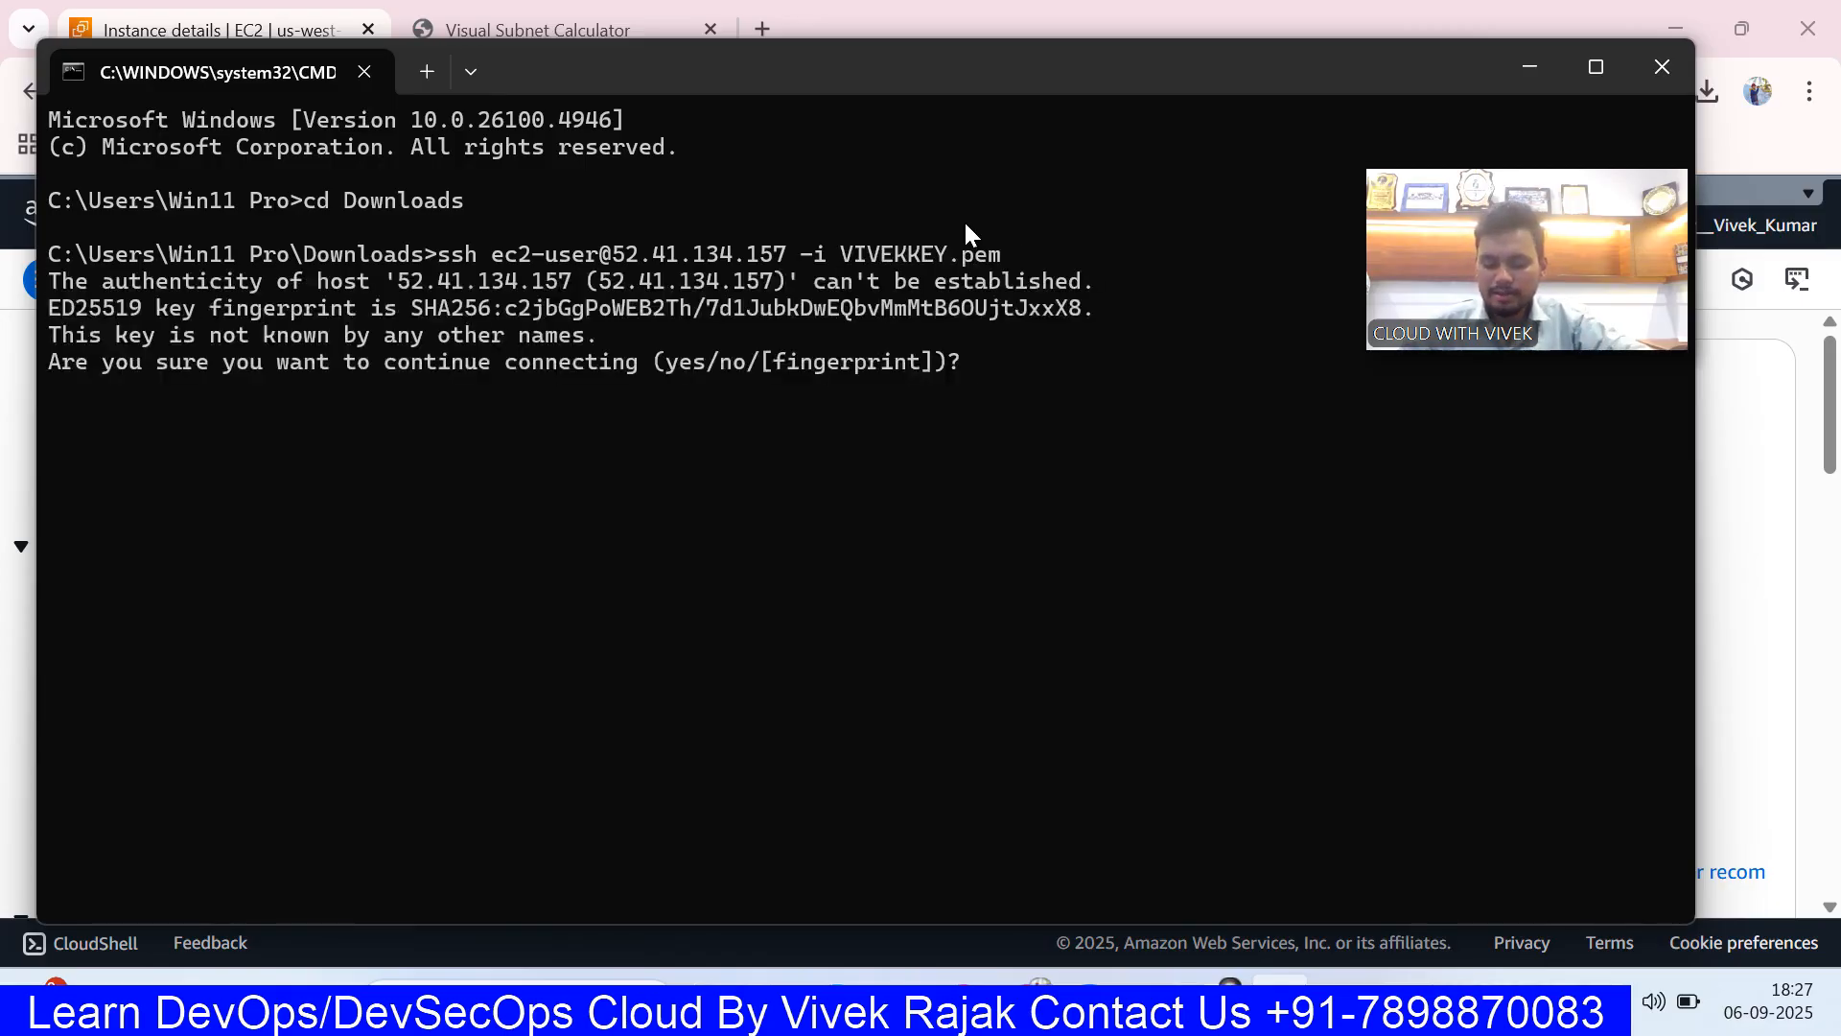
type("yes")
key("Return")
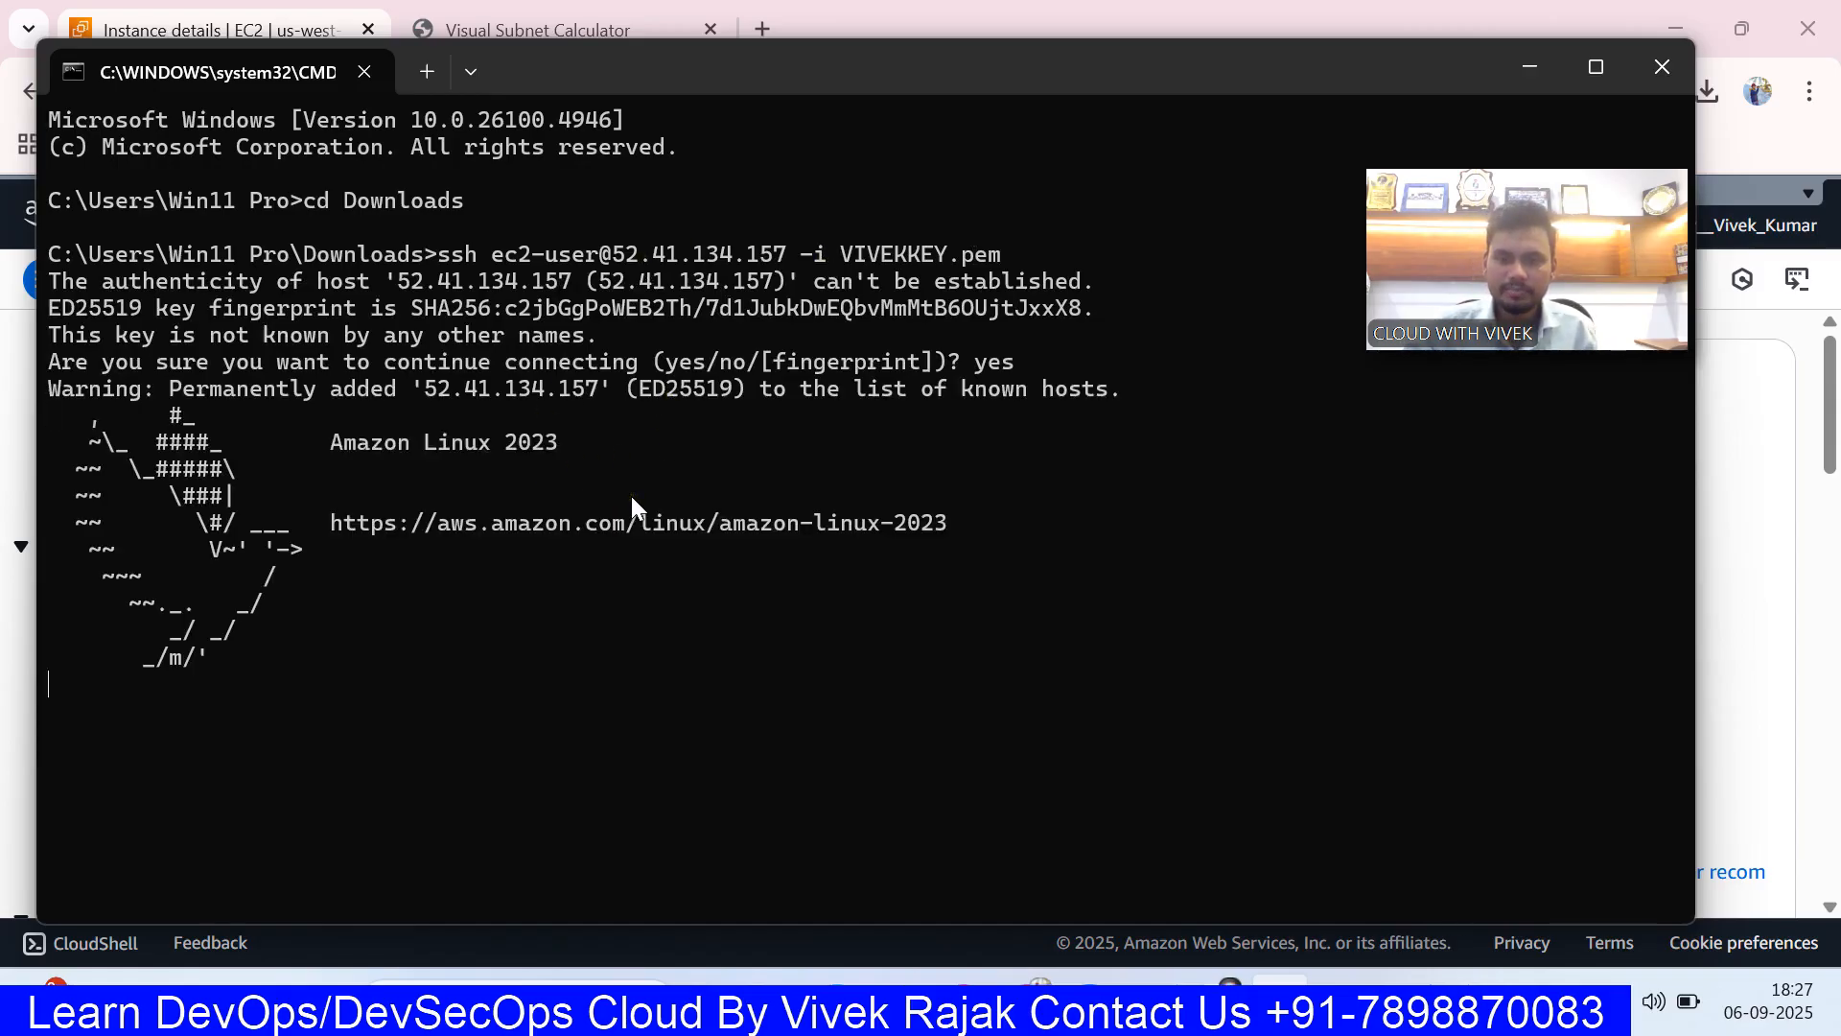
- Switch to a root shell on the public server with sudo -i and clear the terminal screen
type("sudo")
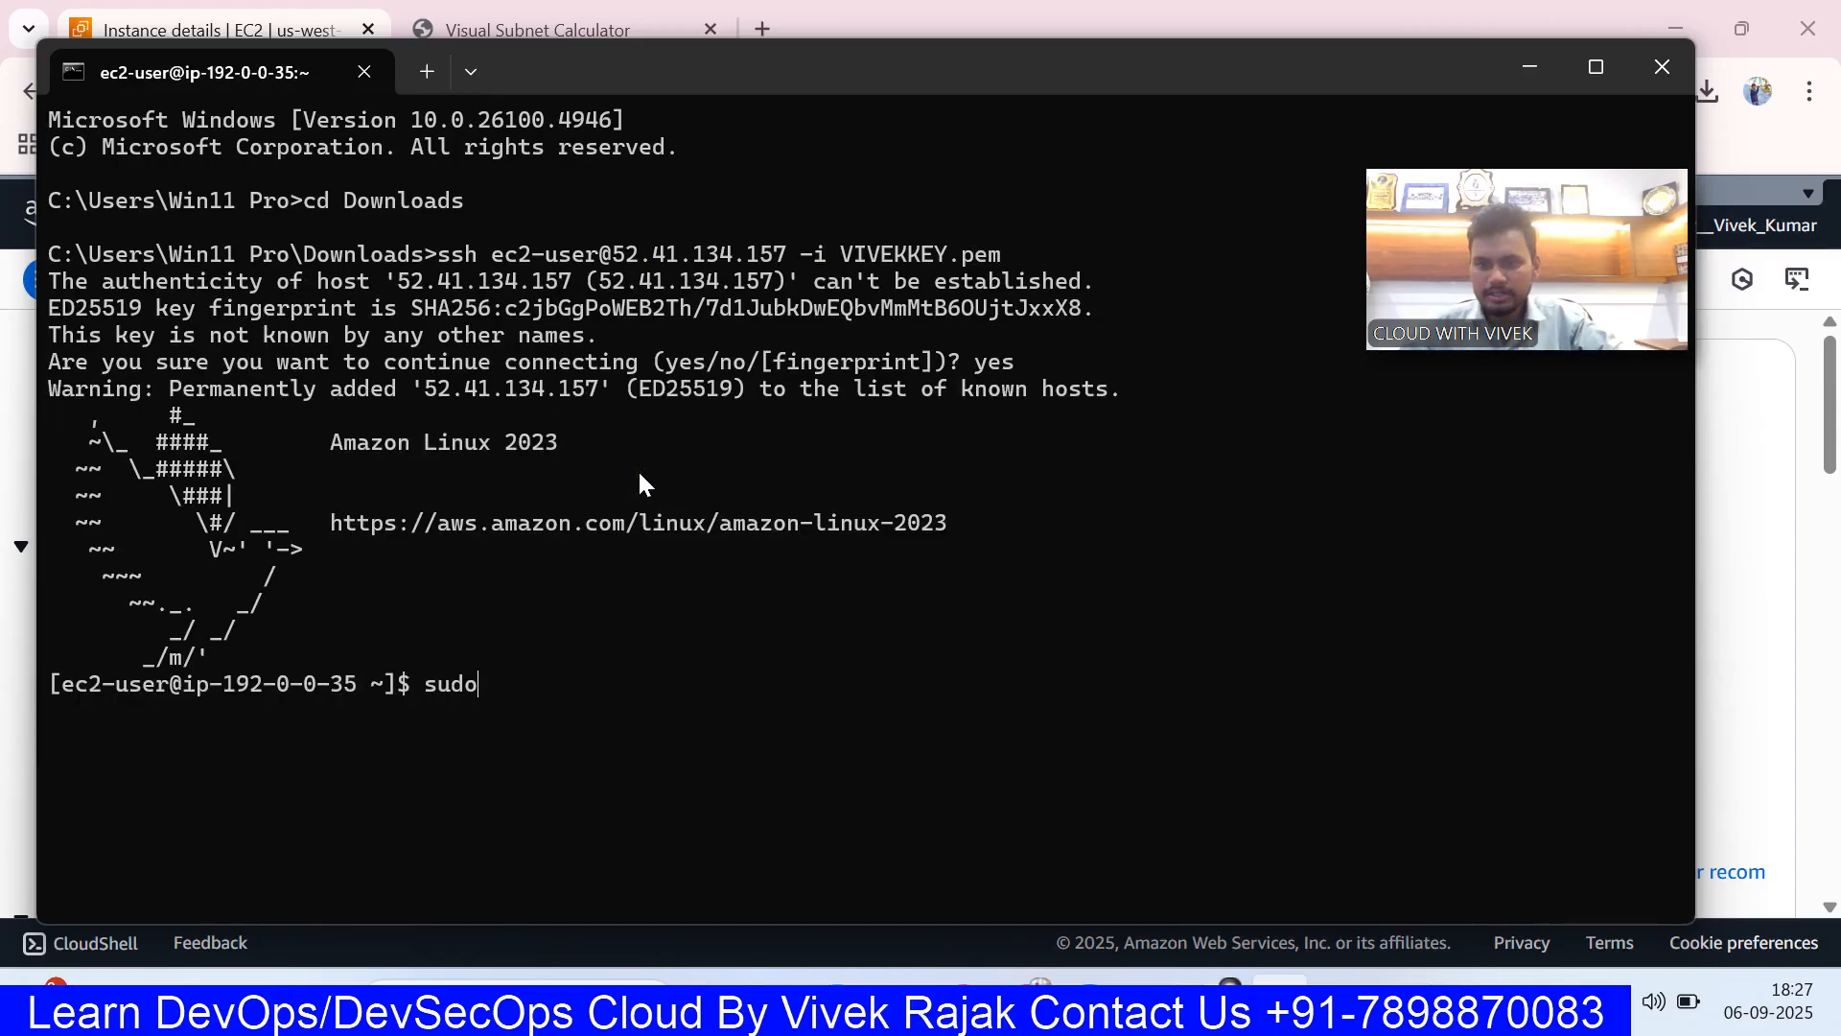
type(" -i")
key("Return")
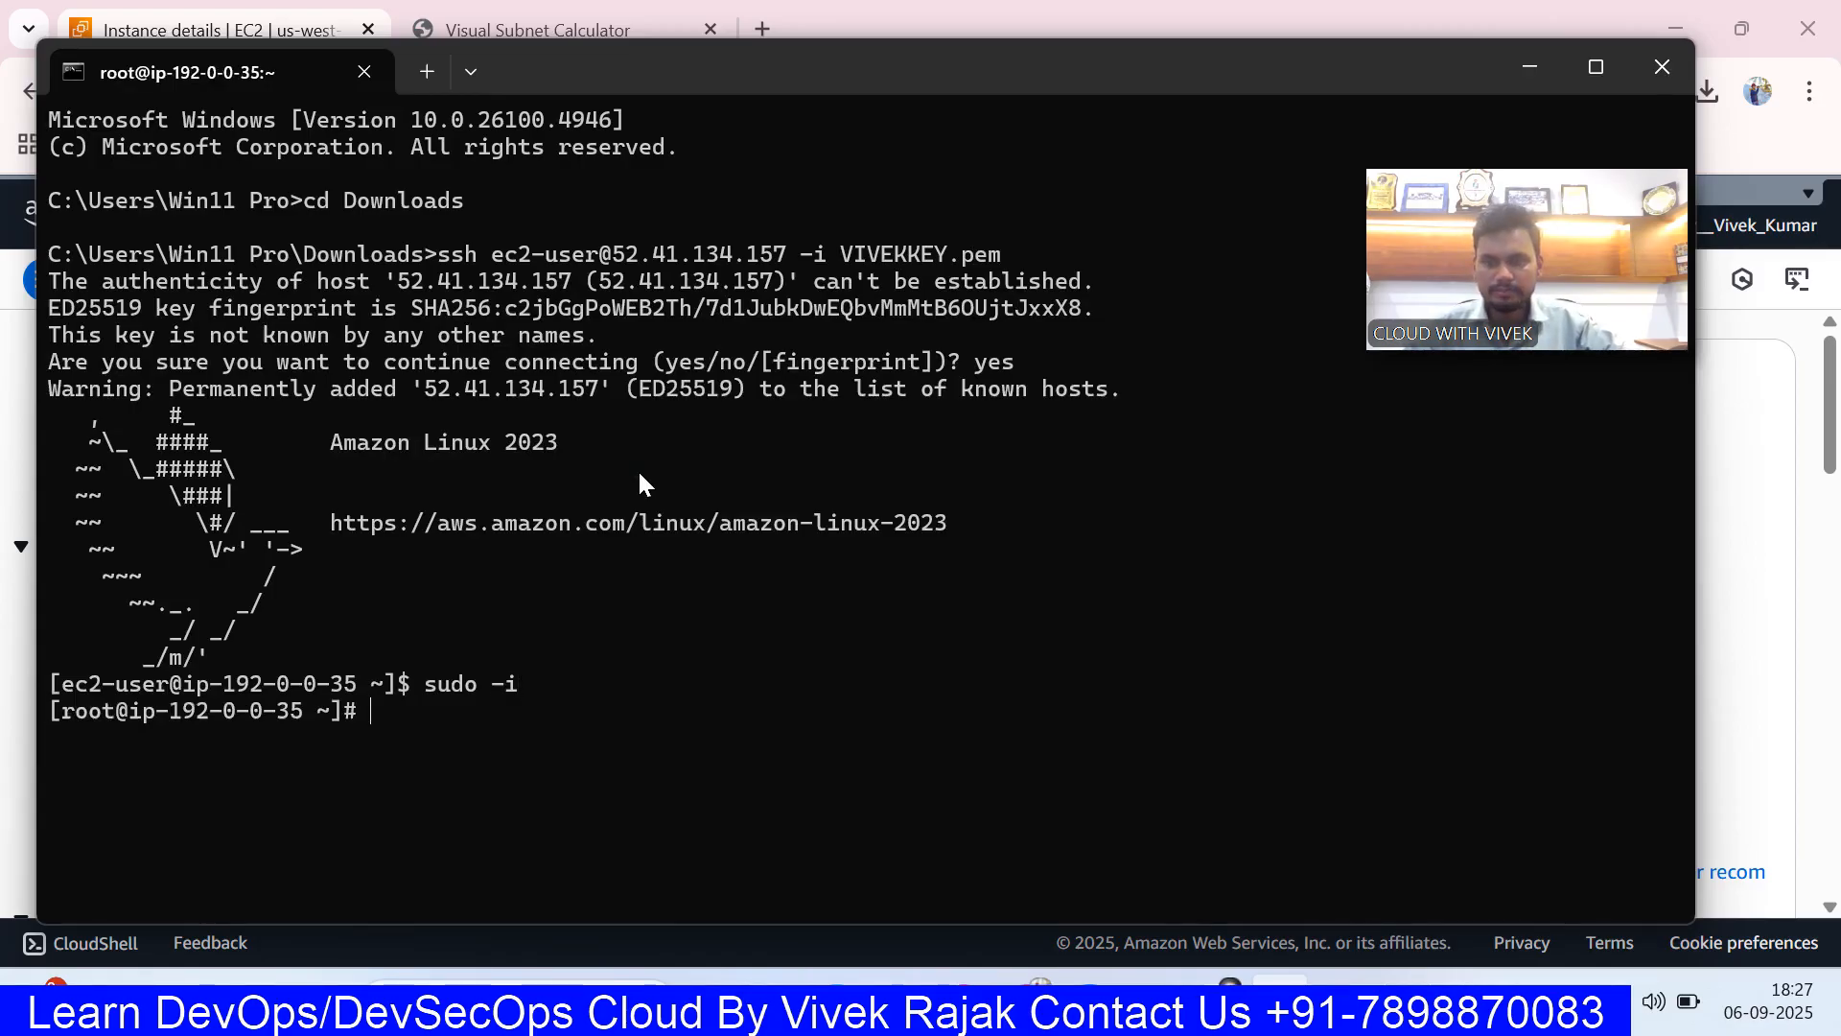
key("ctrl+l")
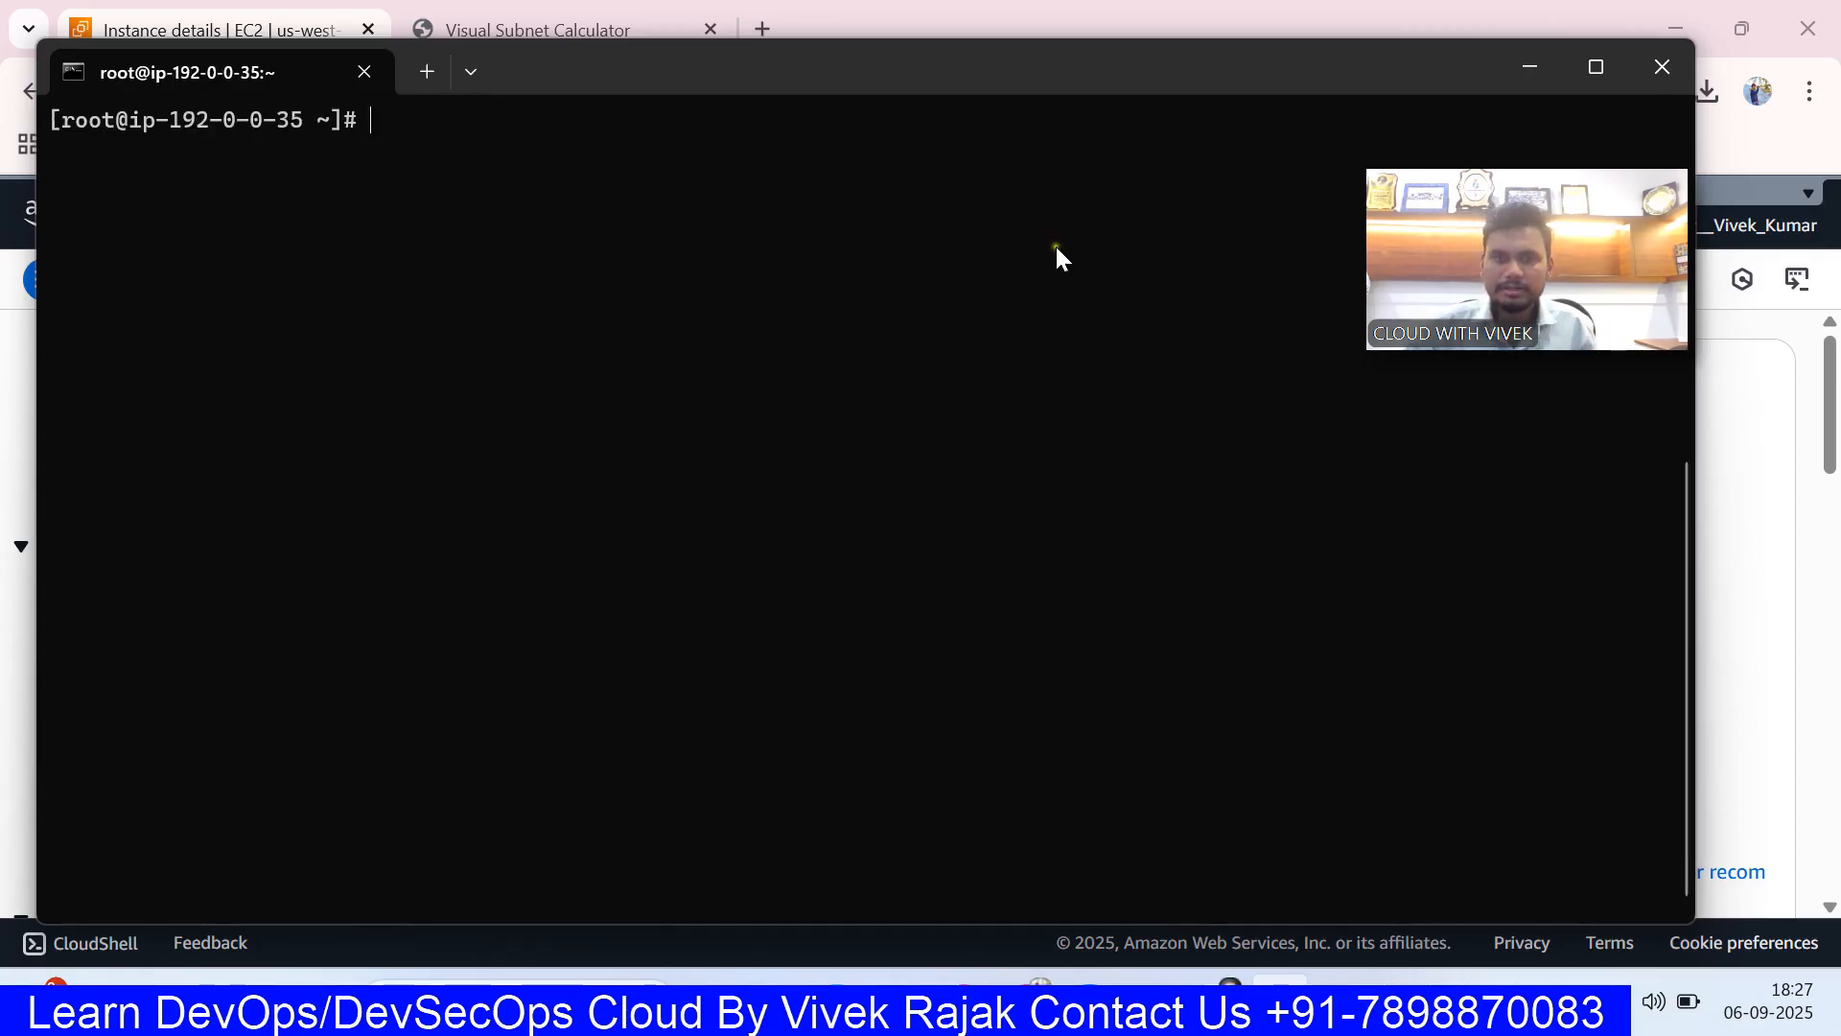
- Return to the EC2 instances in the browser, open the PRIVATE-SERVER instance's details and copy its public IPv4 address
left_click(1515, 81)
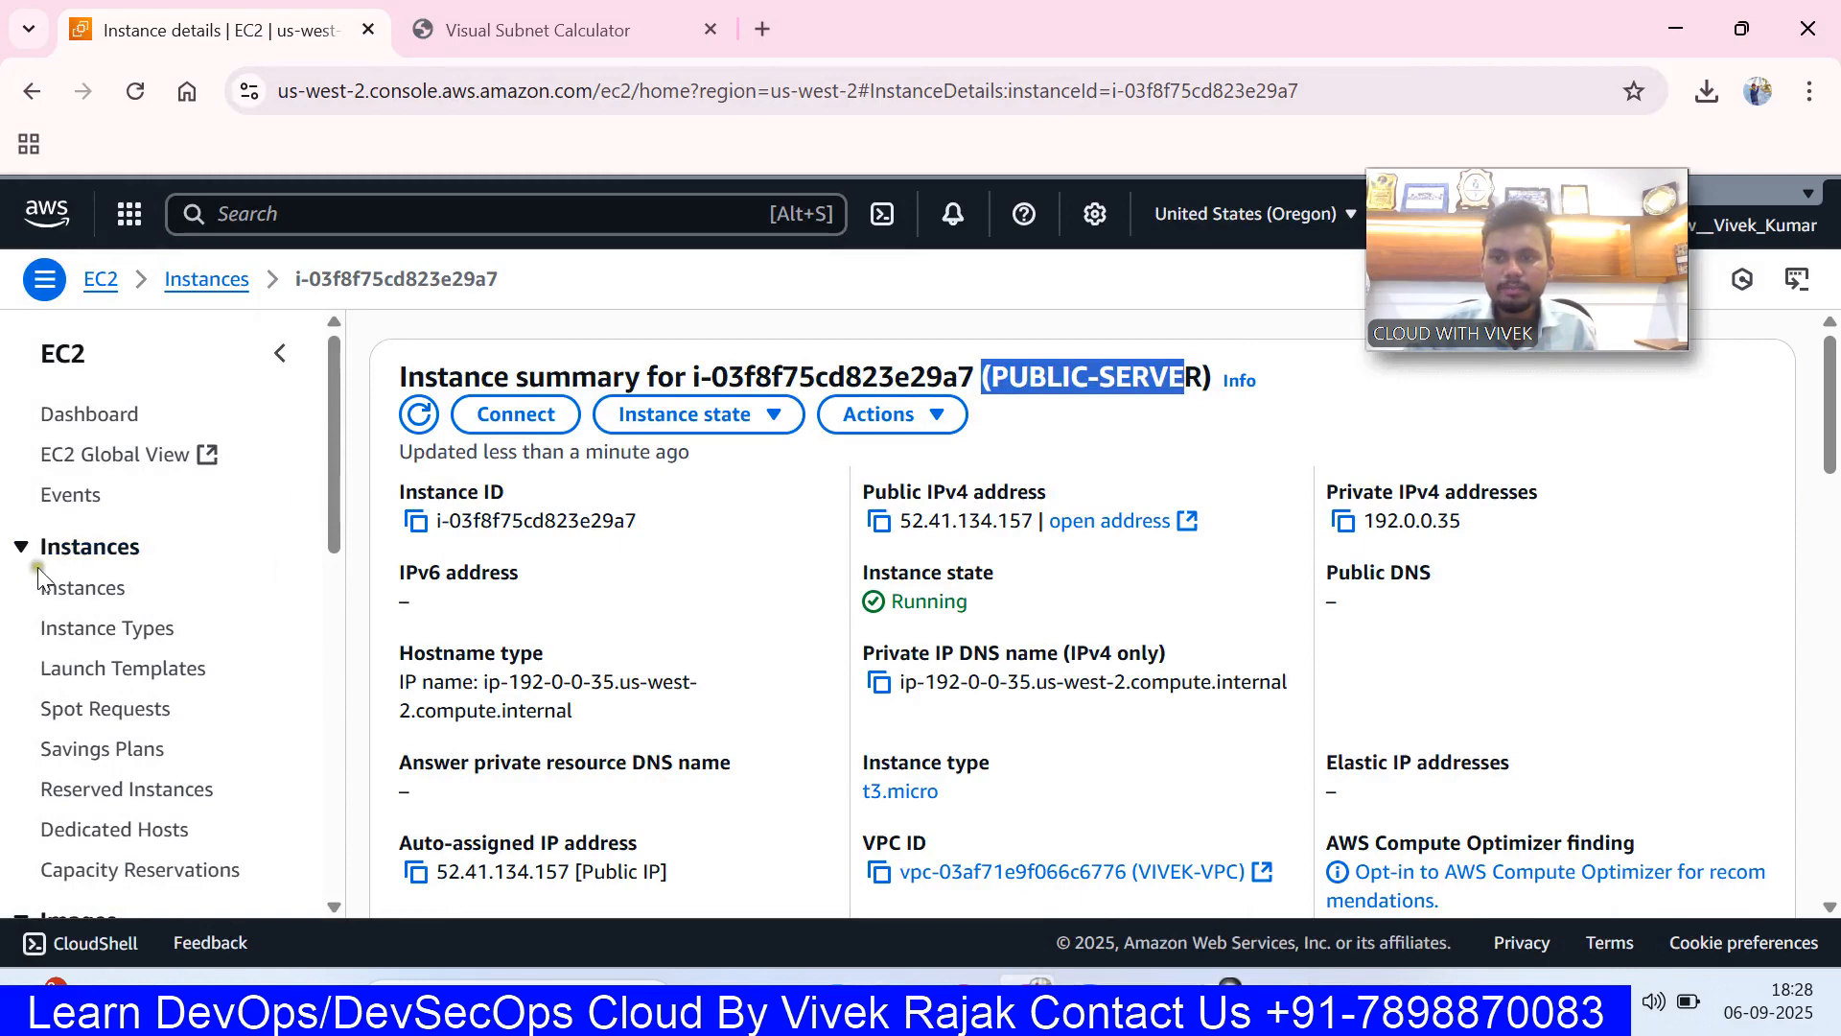
left_click(59, 589)
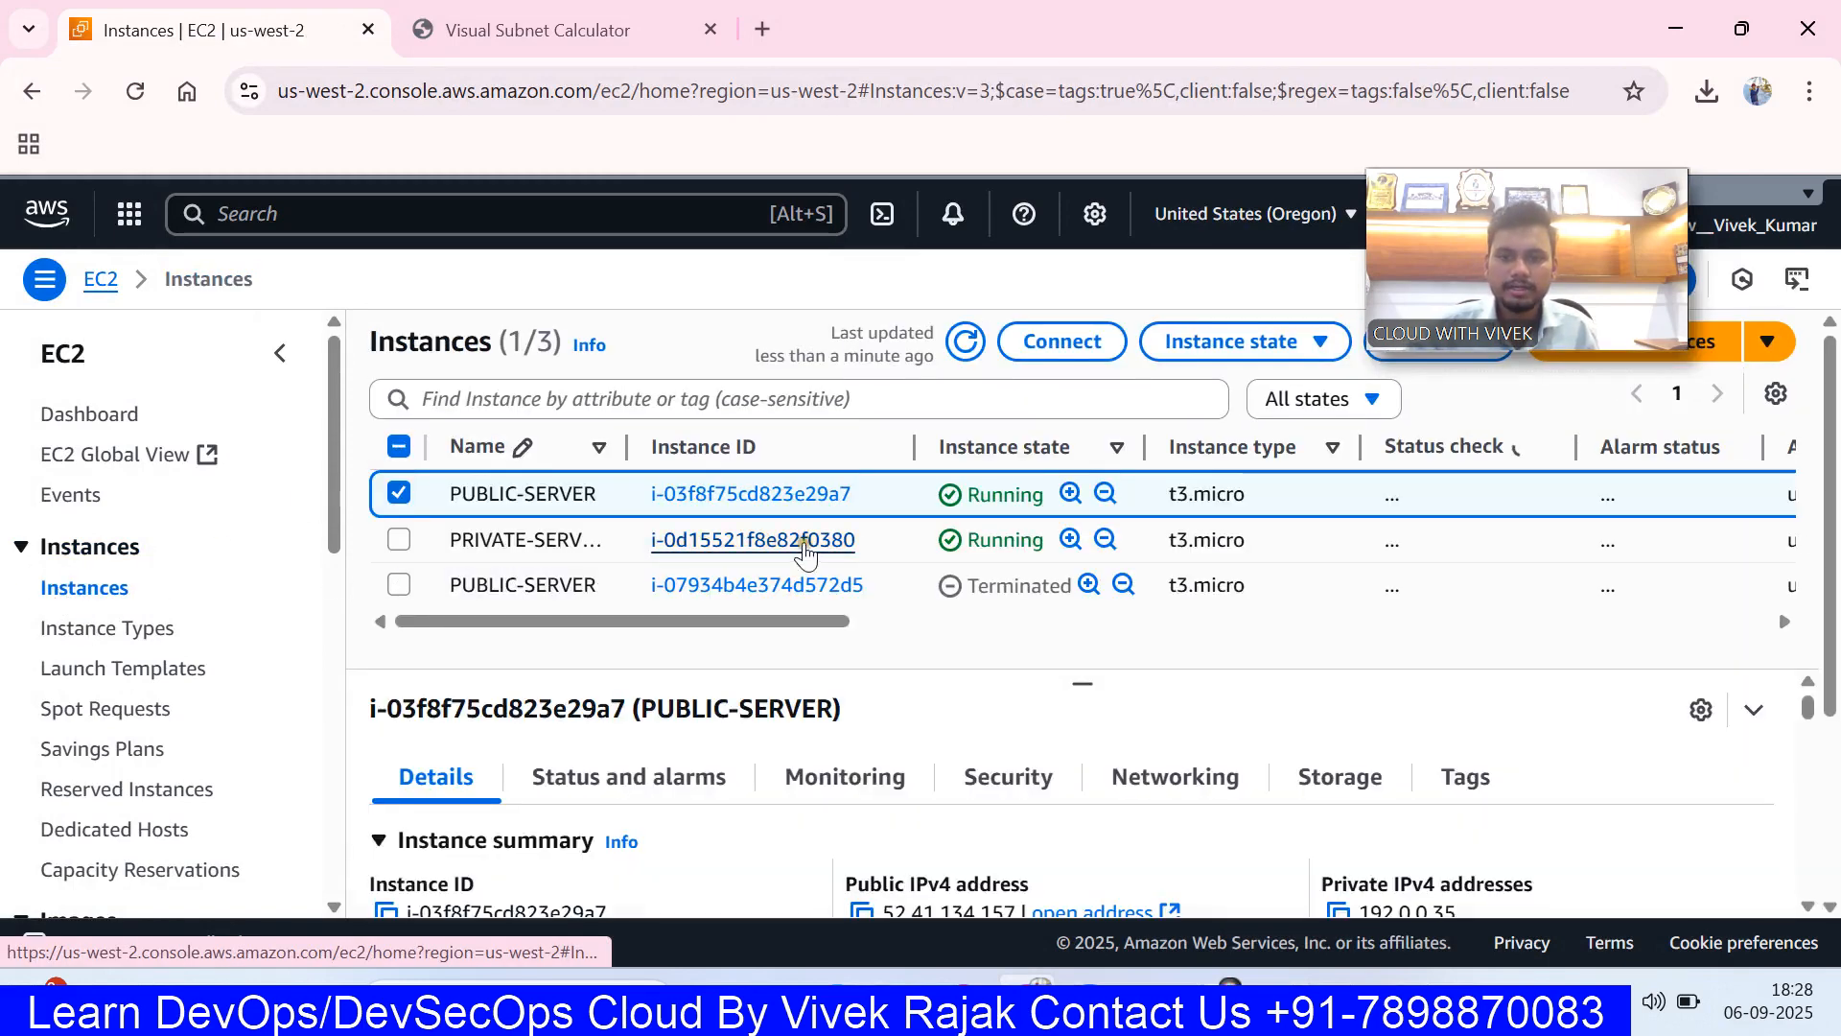
left_click(783, 544)
scroll(892, 600, "down", 6)
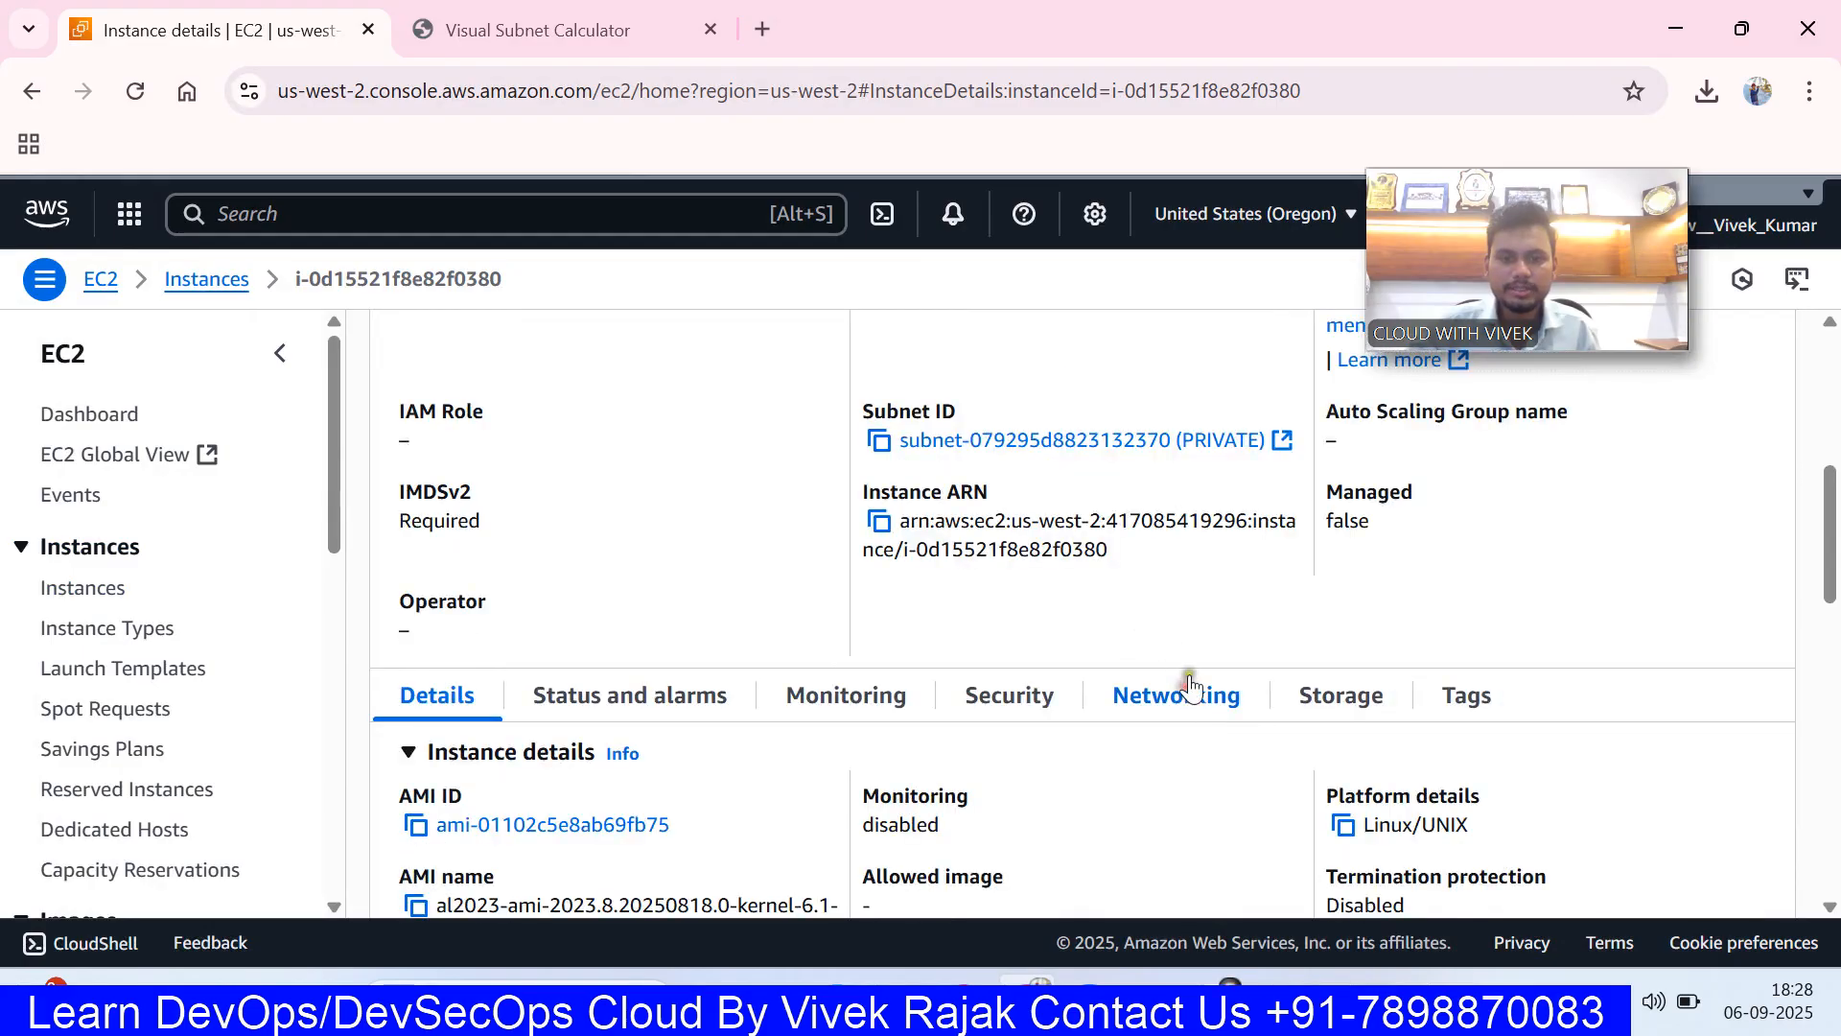
left_click(1189, 692)
scroll(915, 463, "up", 6)
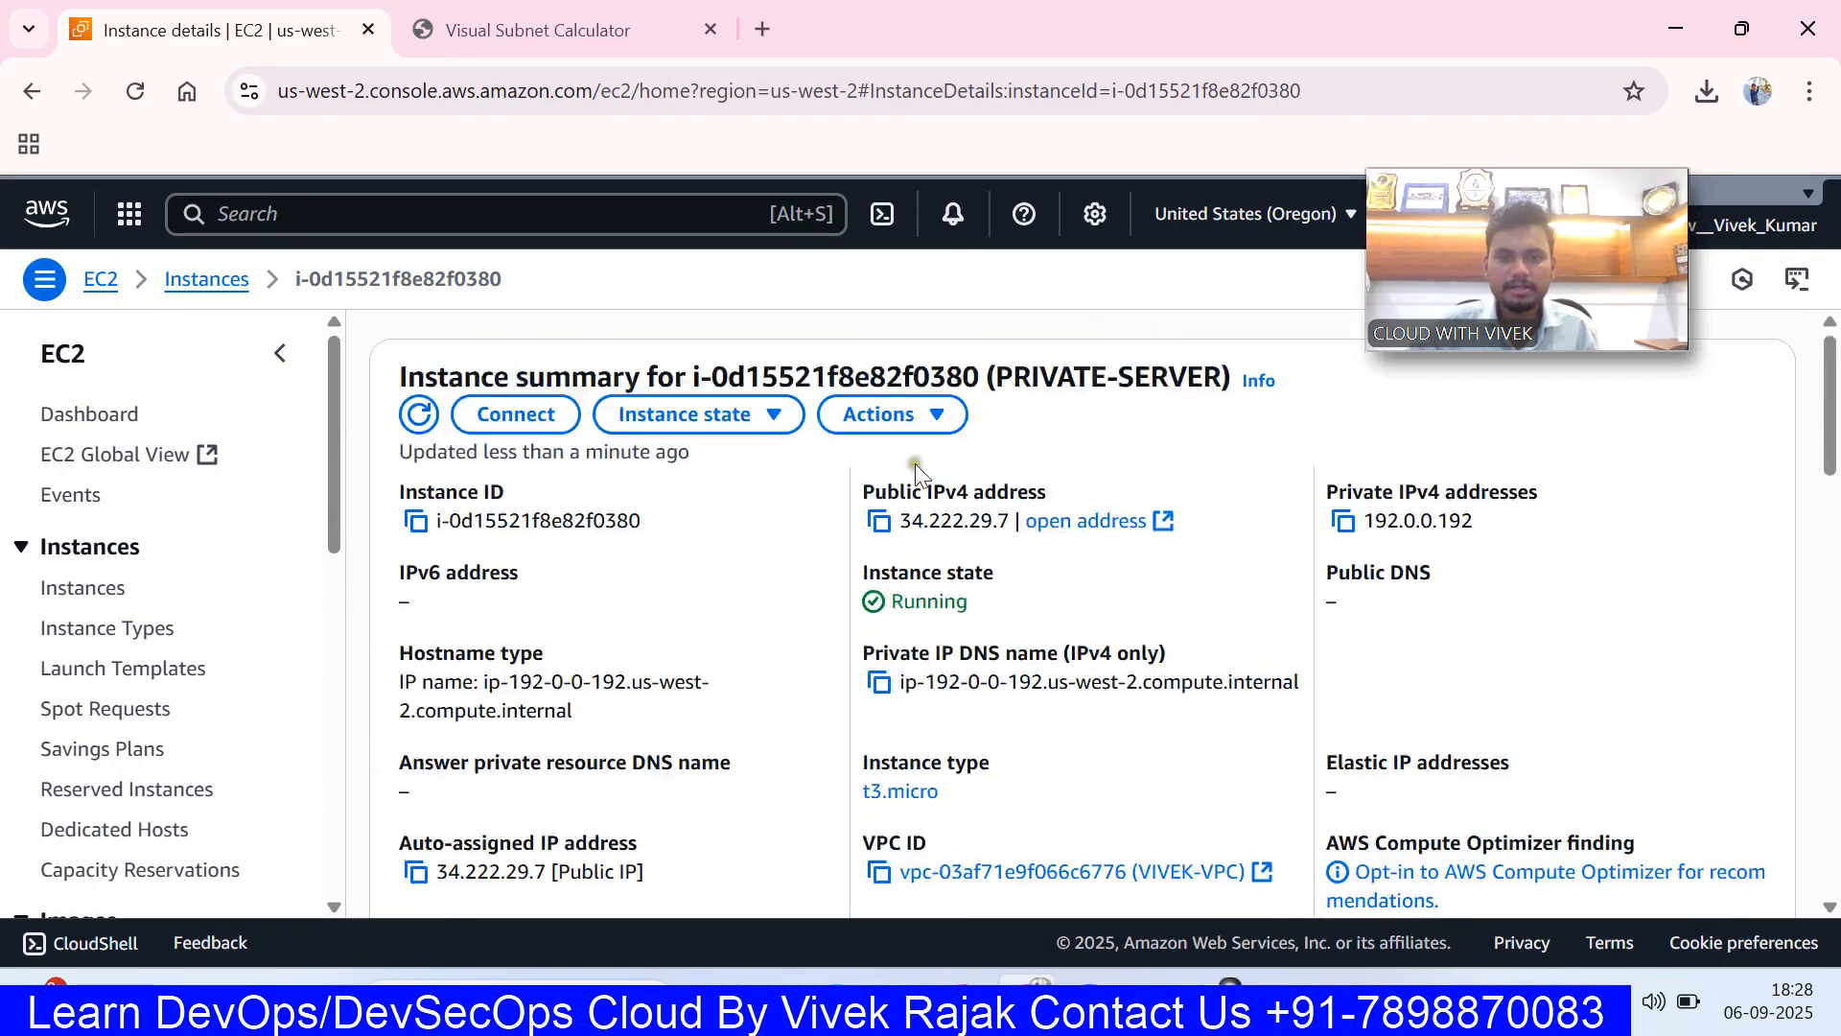
left_click(882, 524)
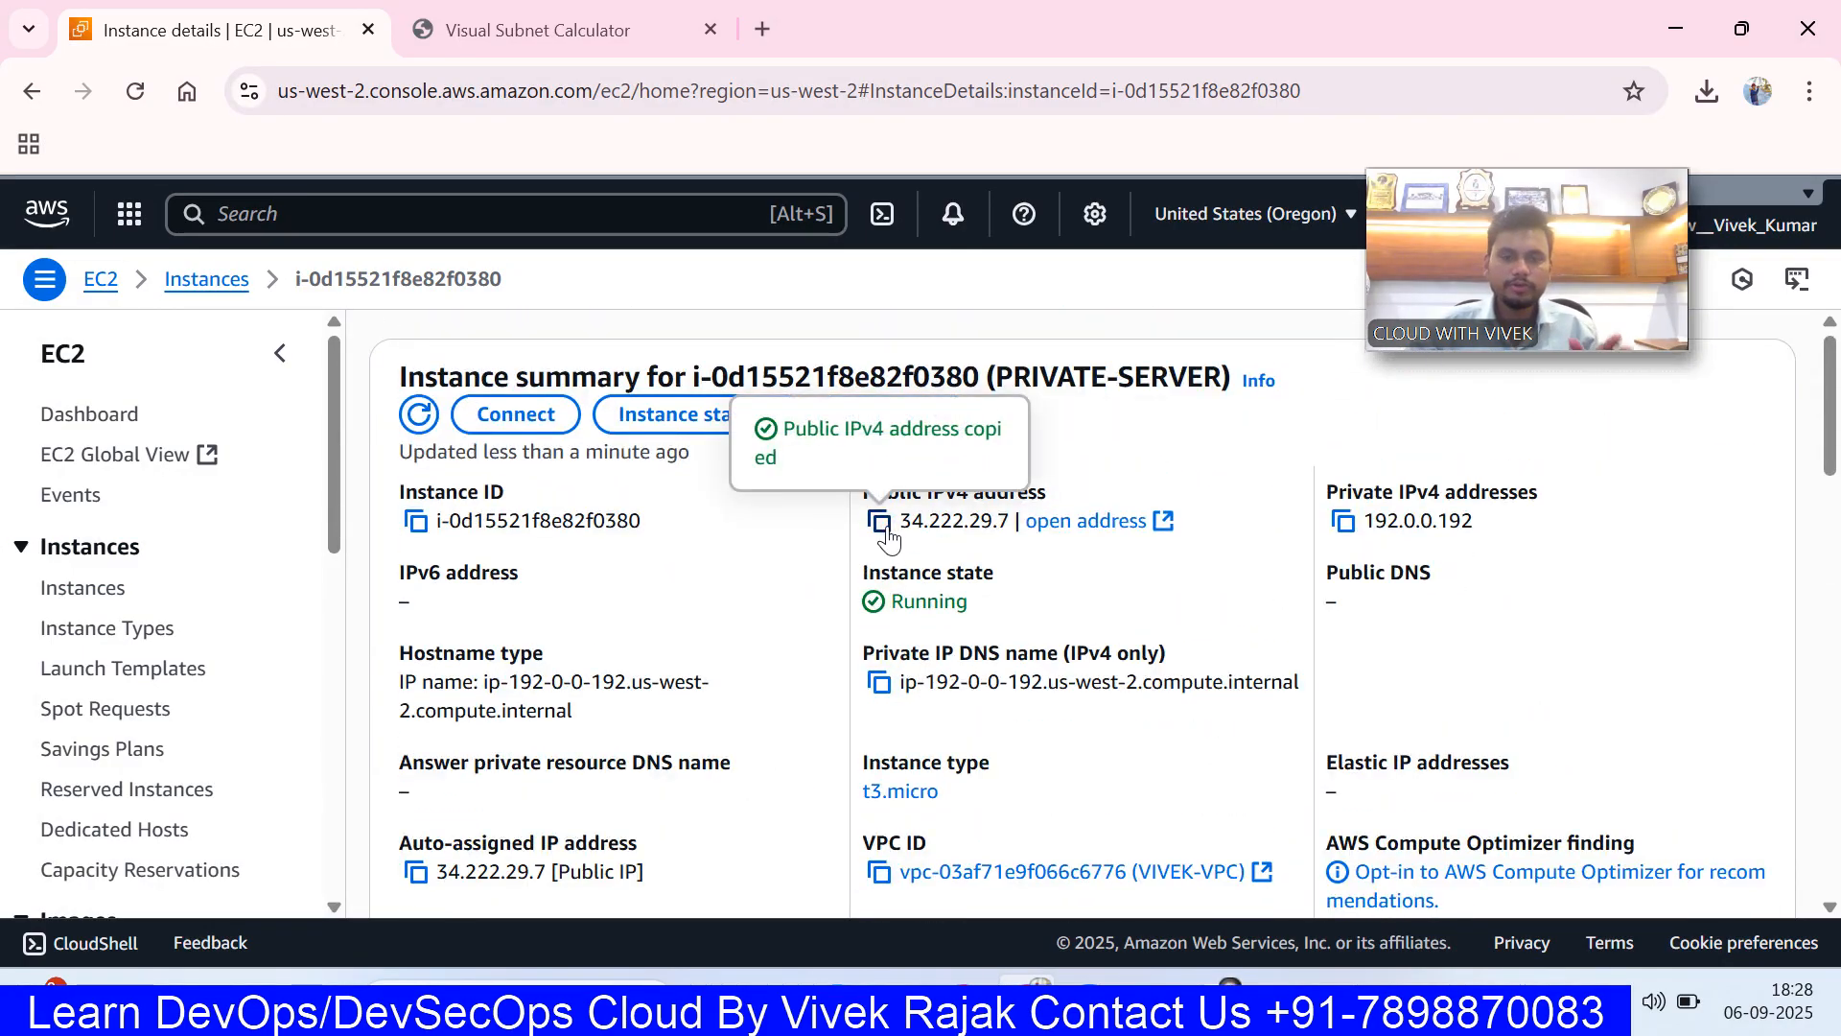
- Open another Windows Command Prompt and change to the Downloads folder
key("super+r")
type("cmd")
key("Return")
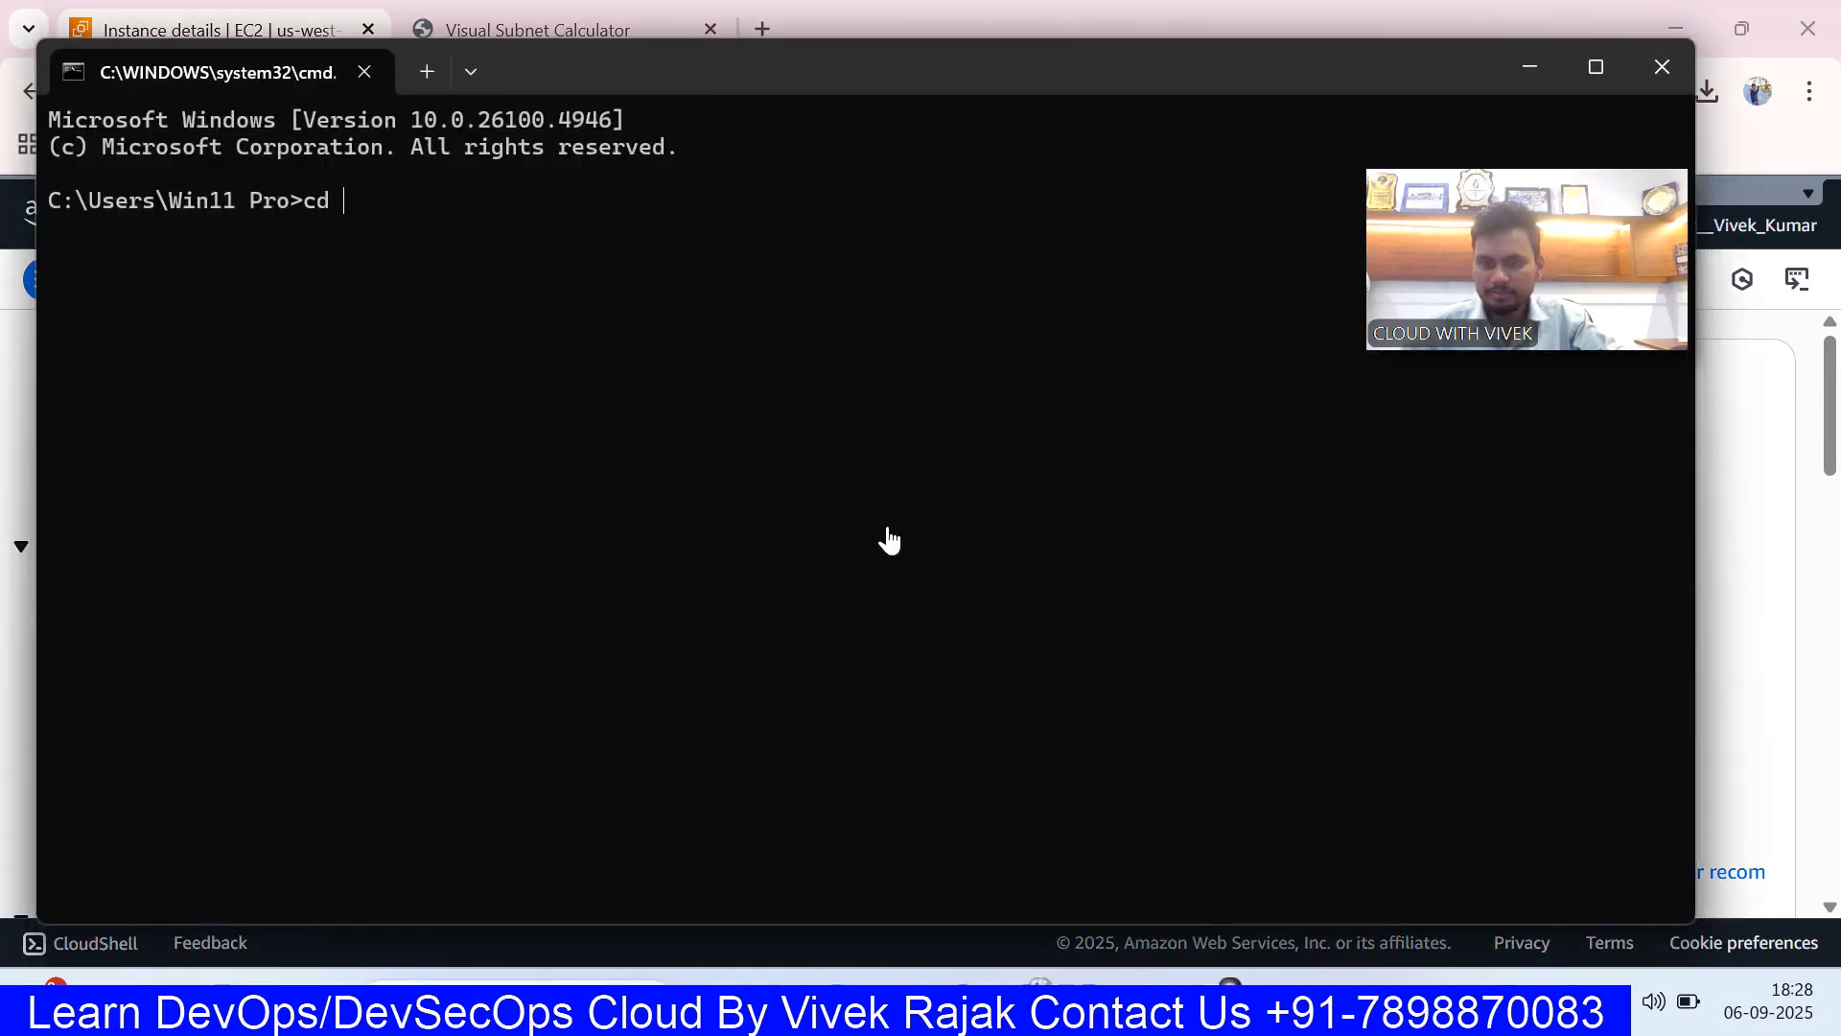
type("cd dow")
key("Return")
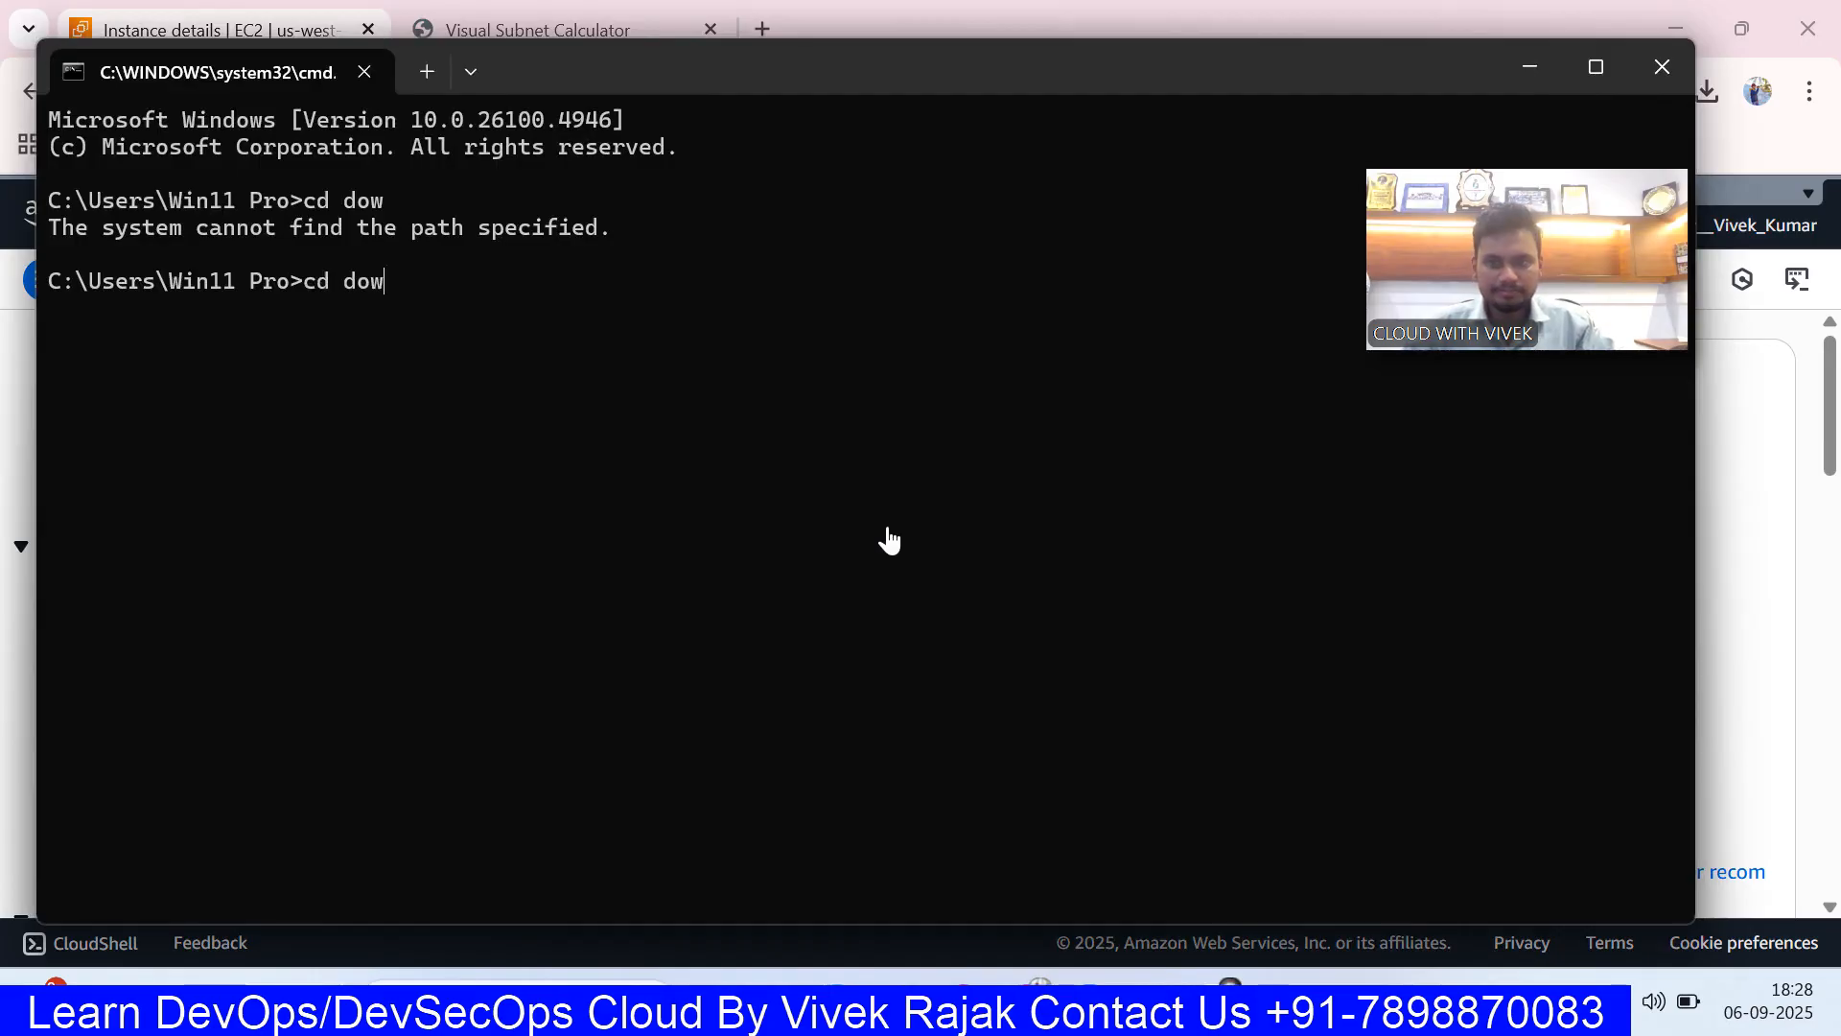
type("cd dow")
key("Tab")
key("Return")
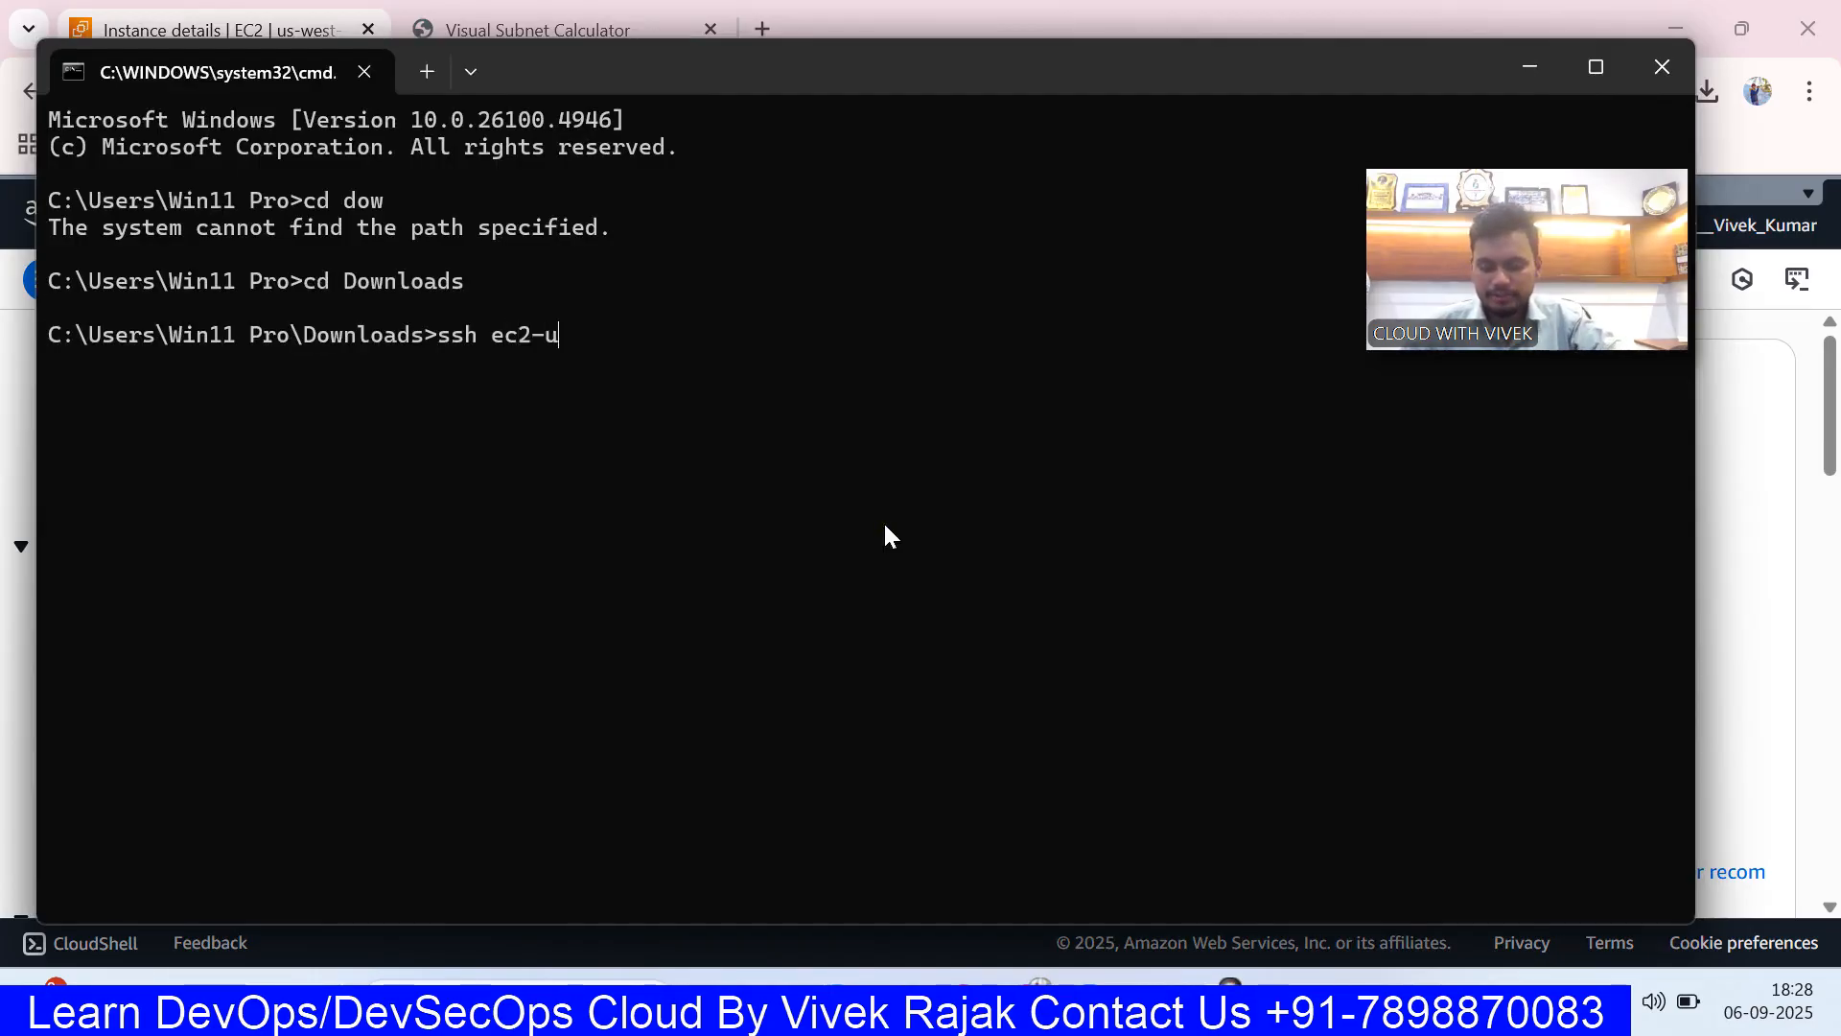
- Try to connect over SSH as ec2-user to 34.222.29.7 with the VIVEKKEY.pem key file
type("ssh ec2-user@34.222.29.7")
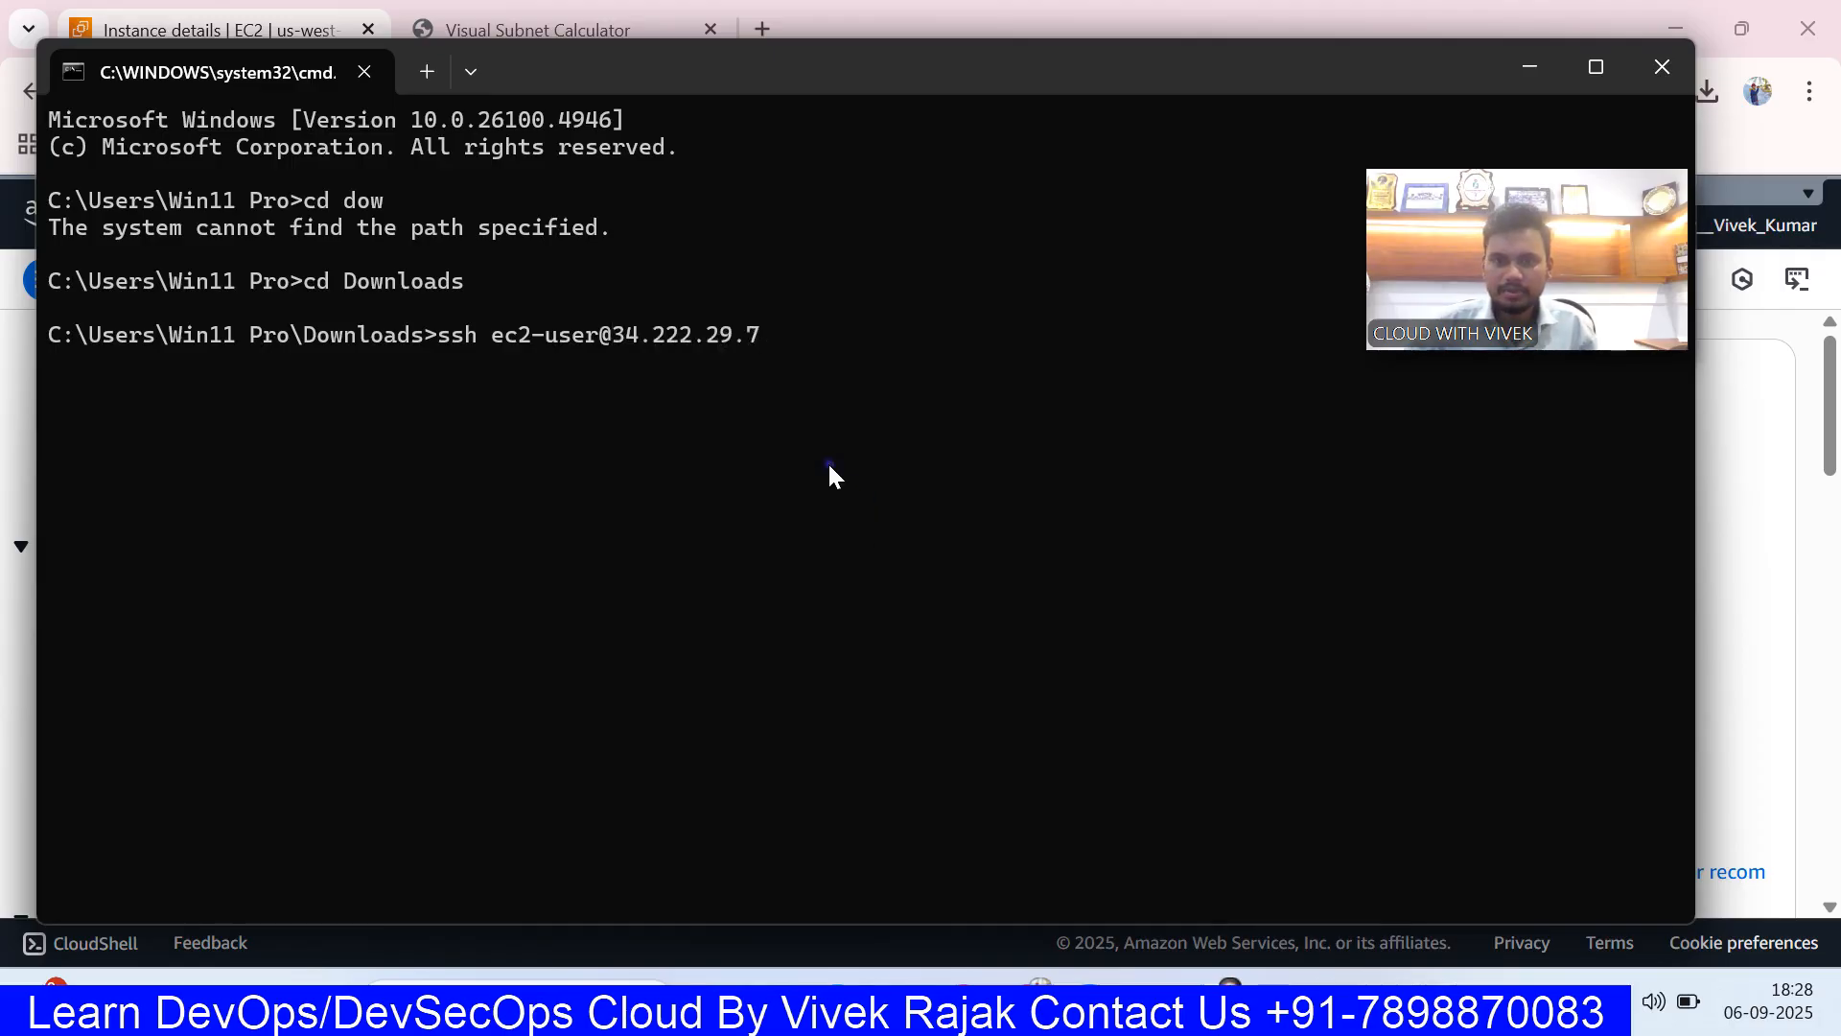
type(" -ivi")
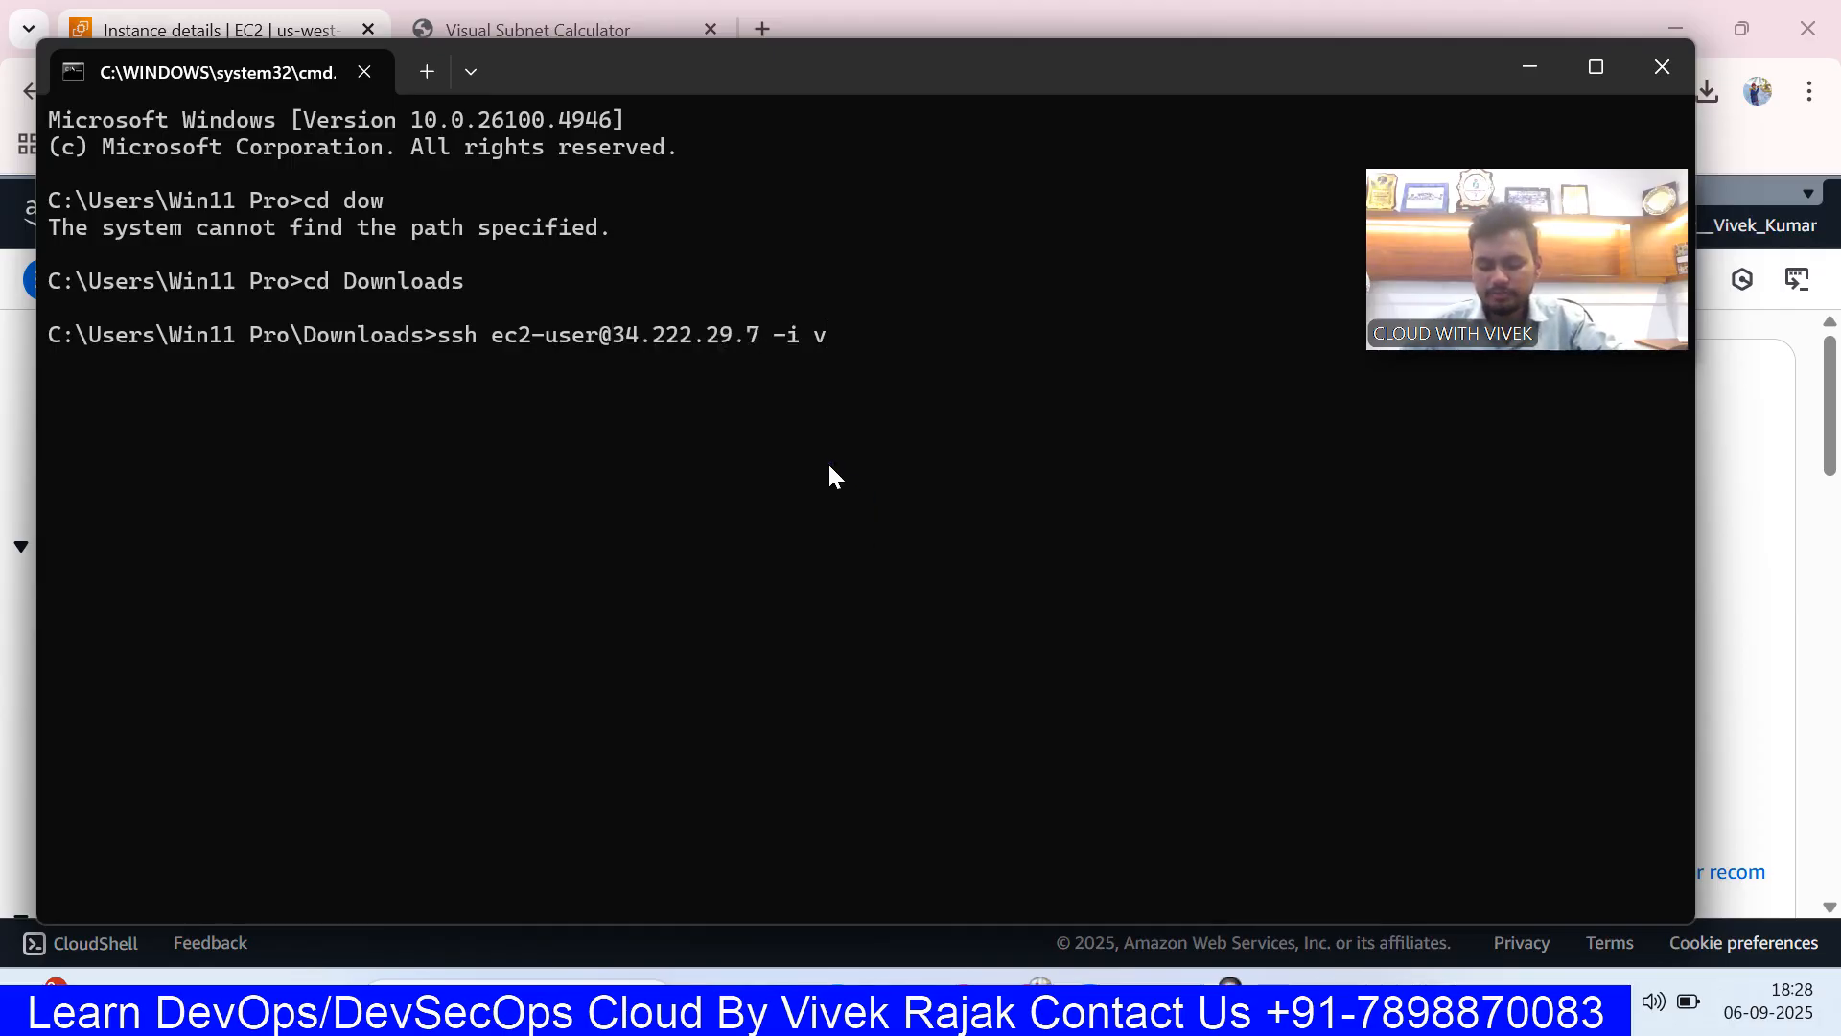
key("Tab")
key("Tab")
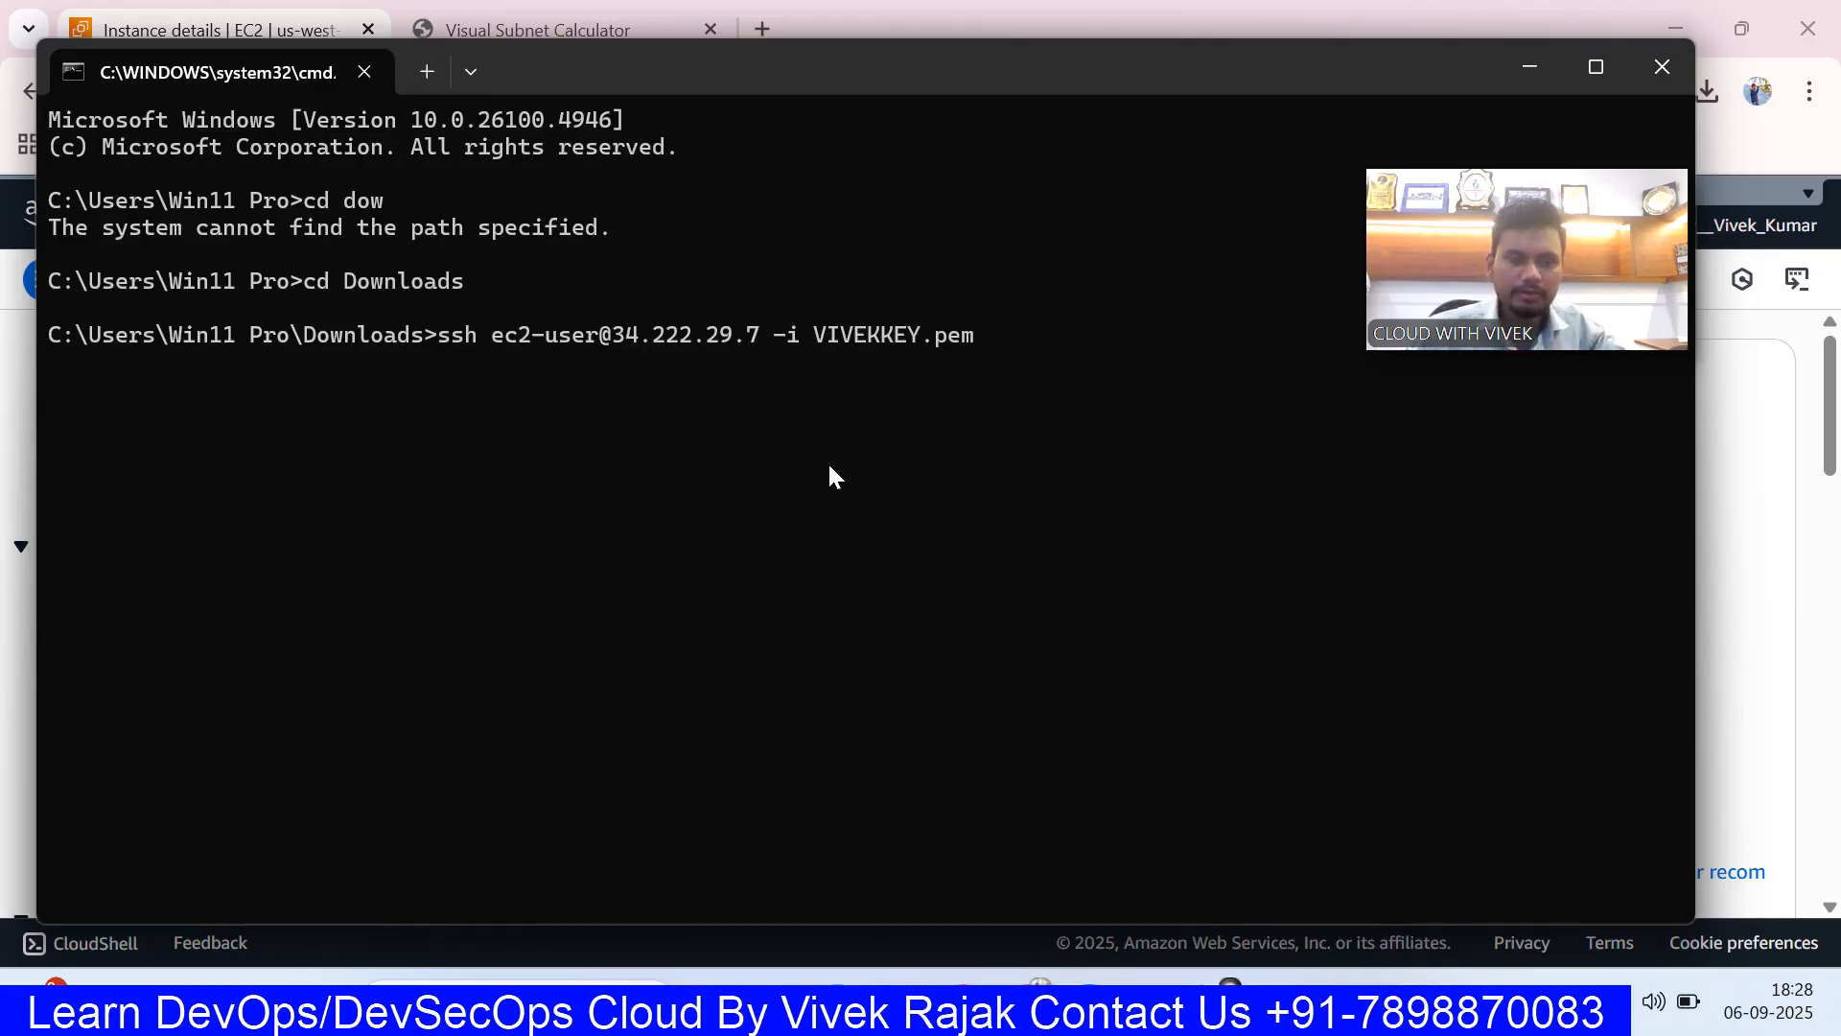
key("Return")
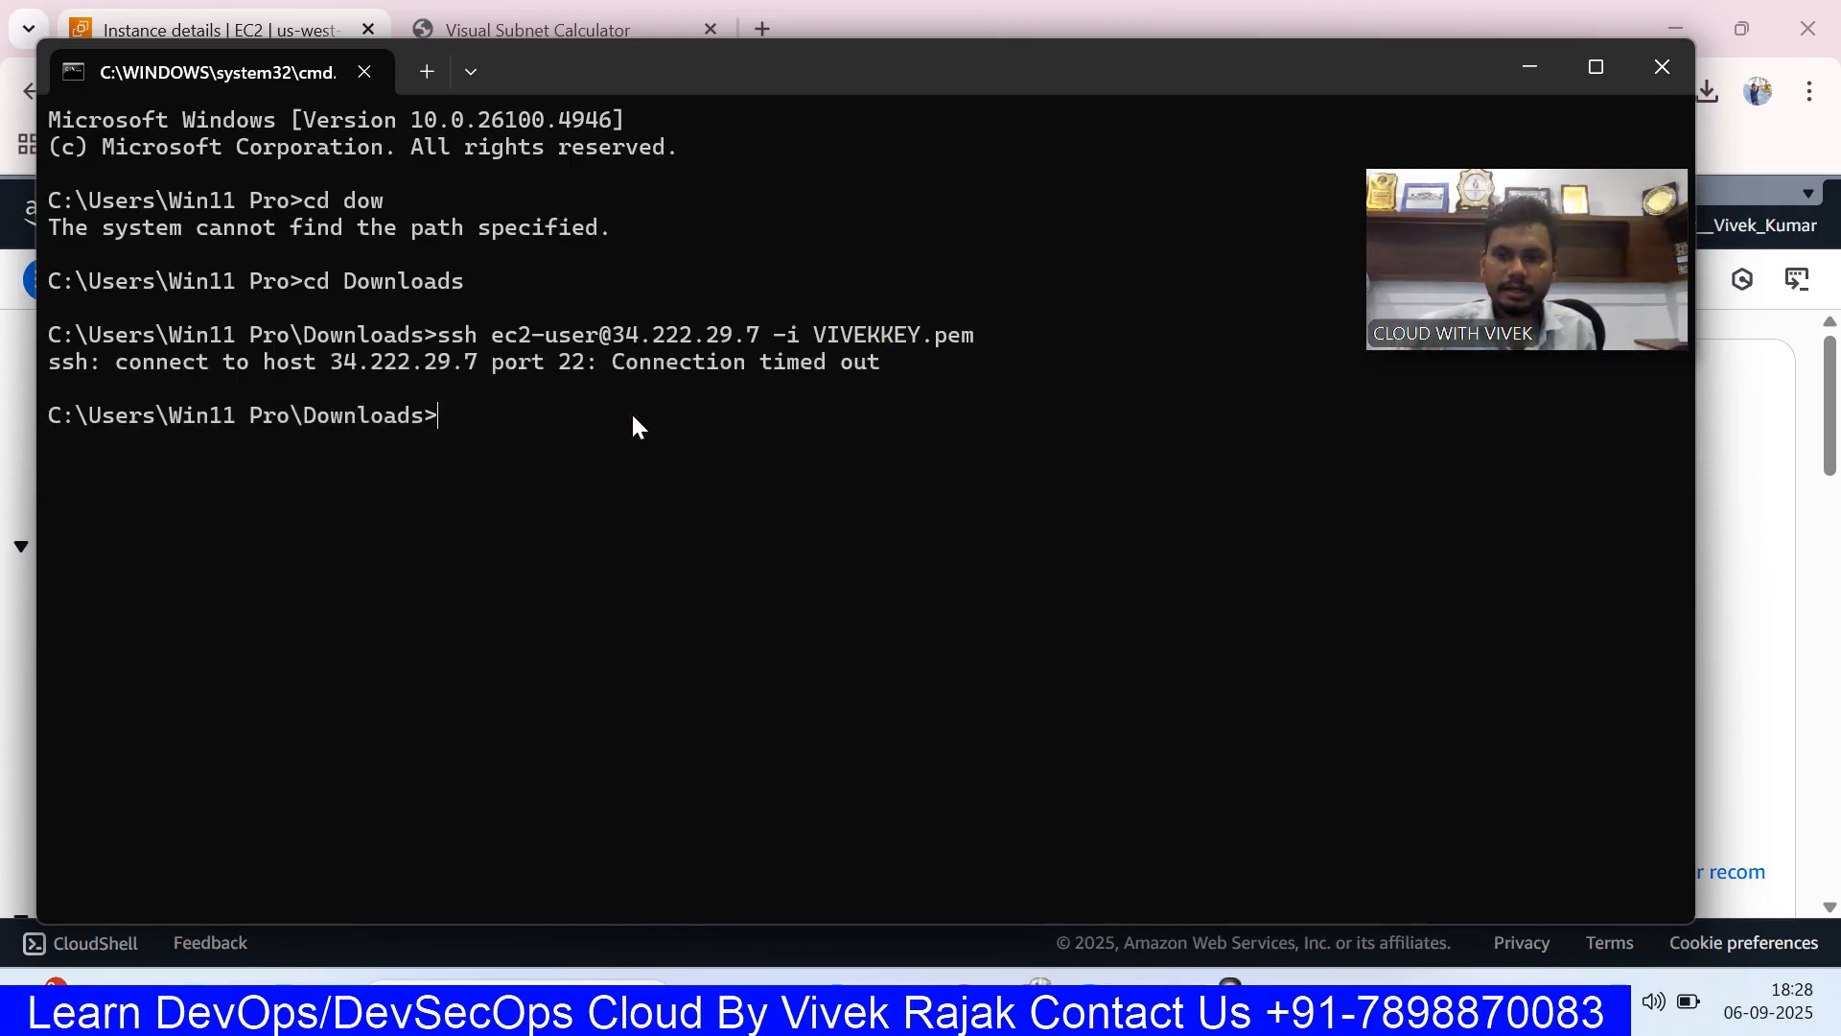
- Switch to the browser, find the VPC service and open the details of the MY-RT route table
left_click(1548, 71)
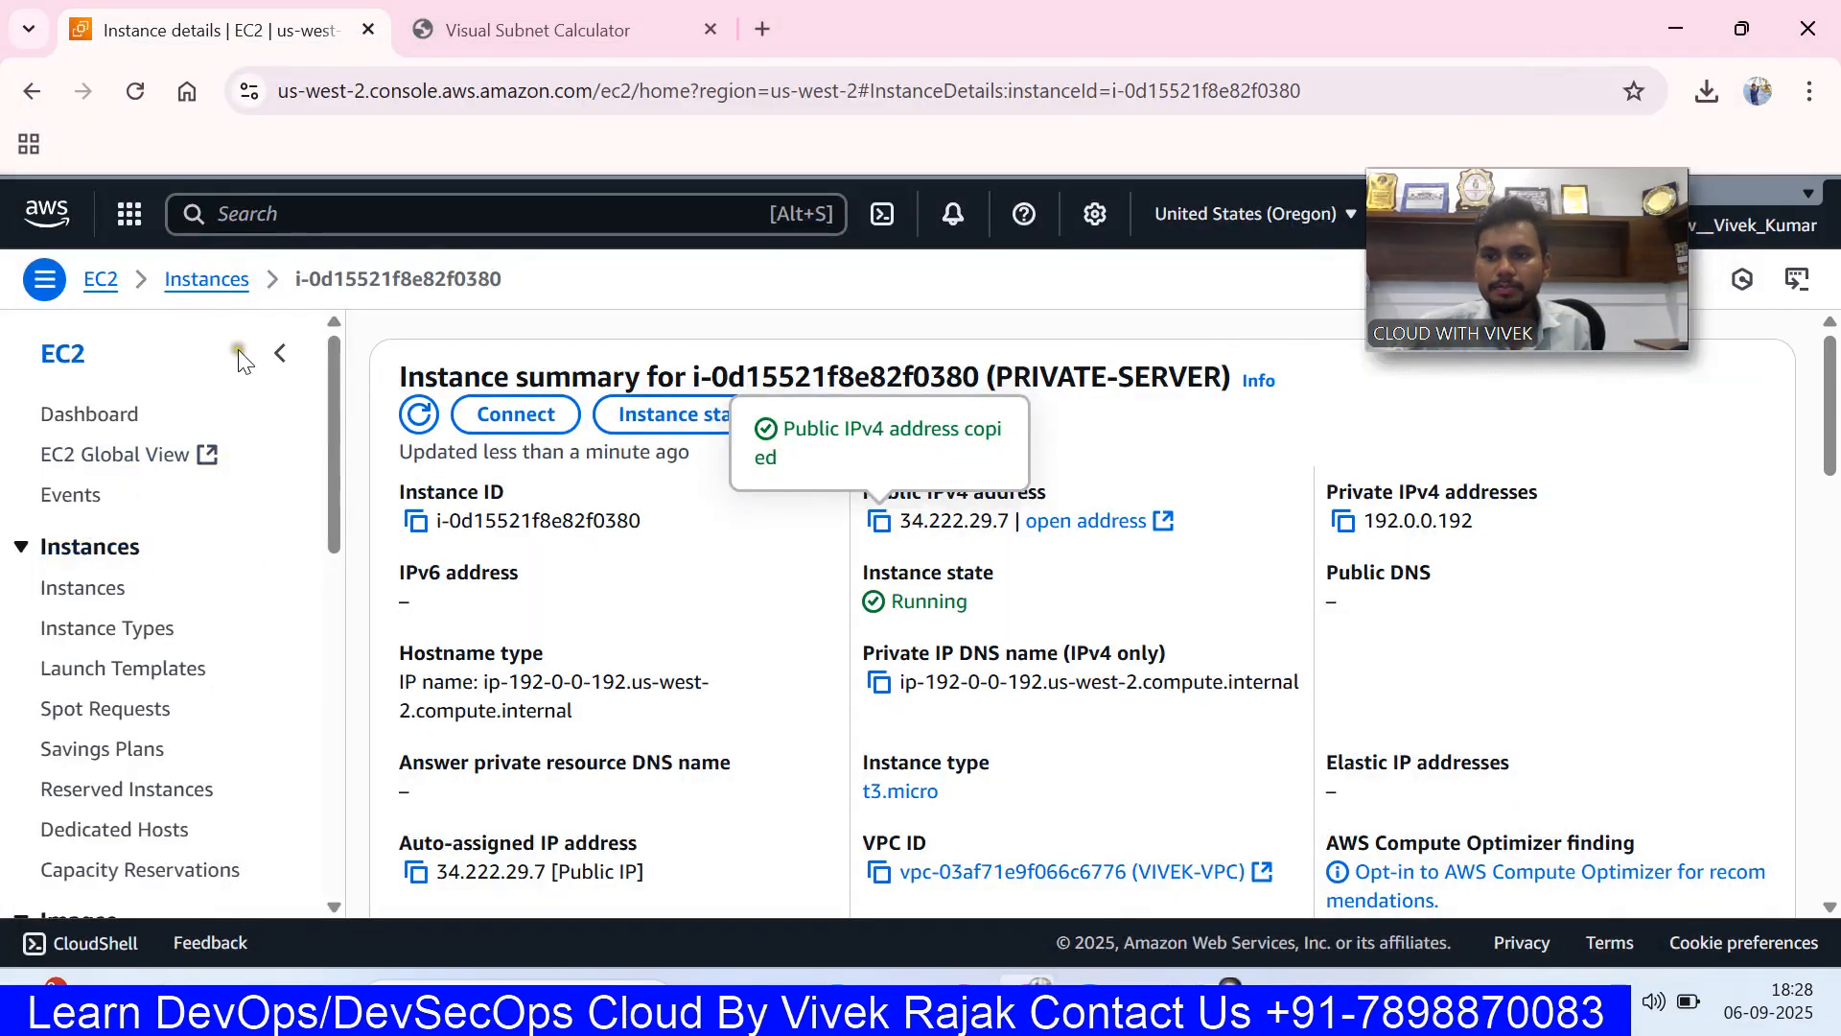
left_click(402, 202)
type("vpc")
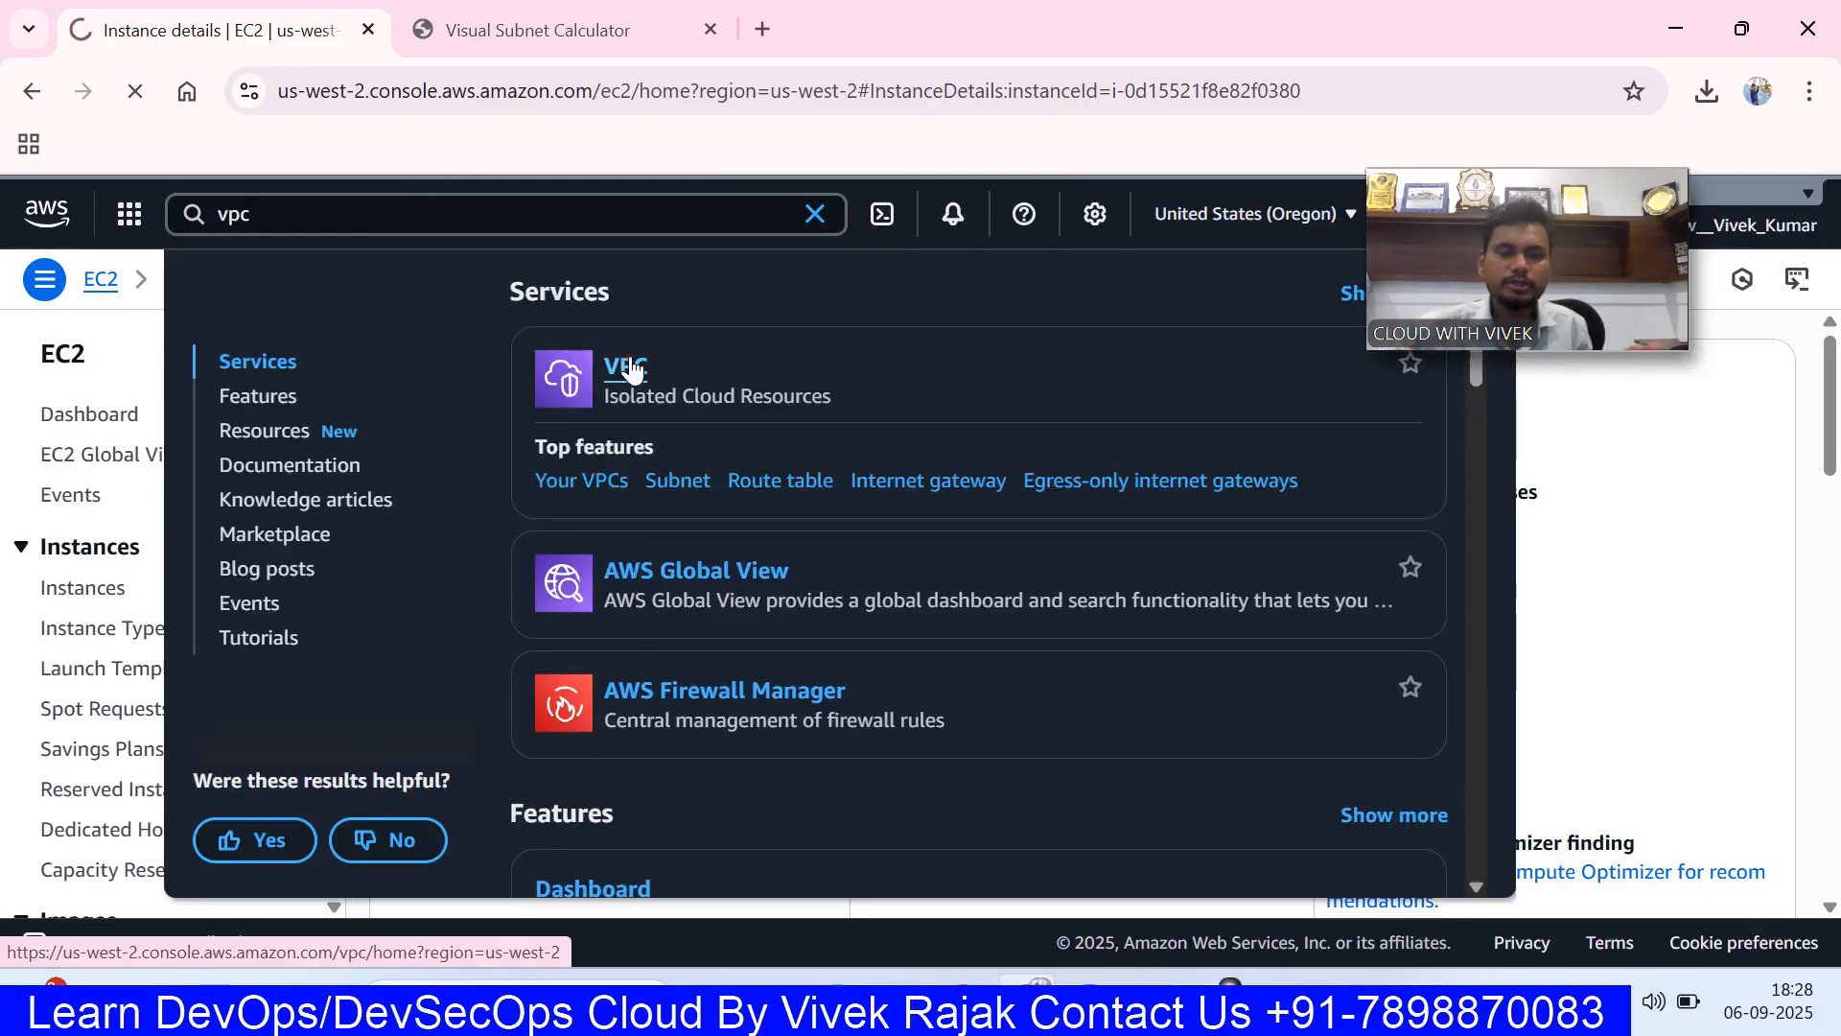
left_click(629, 369)
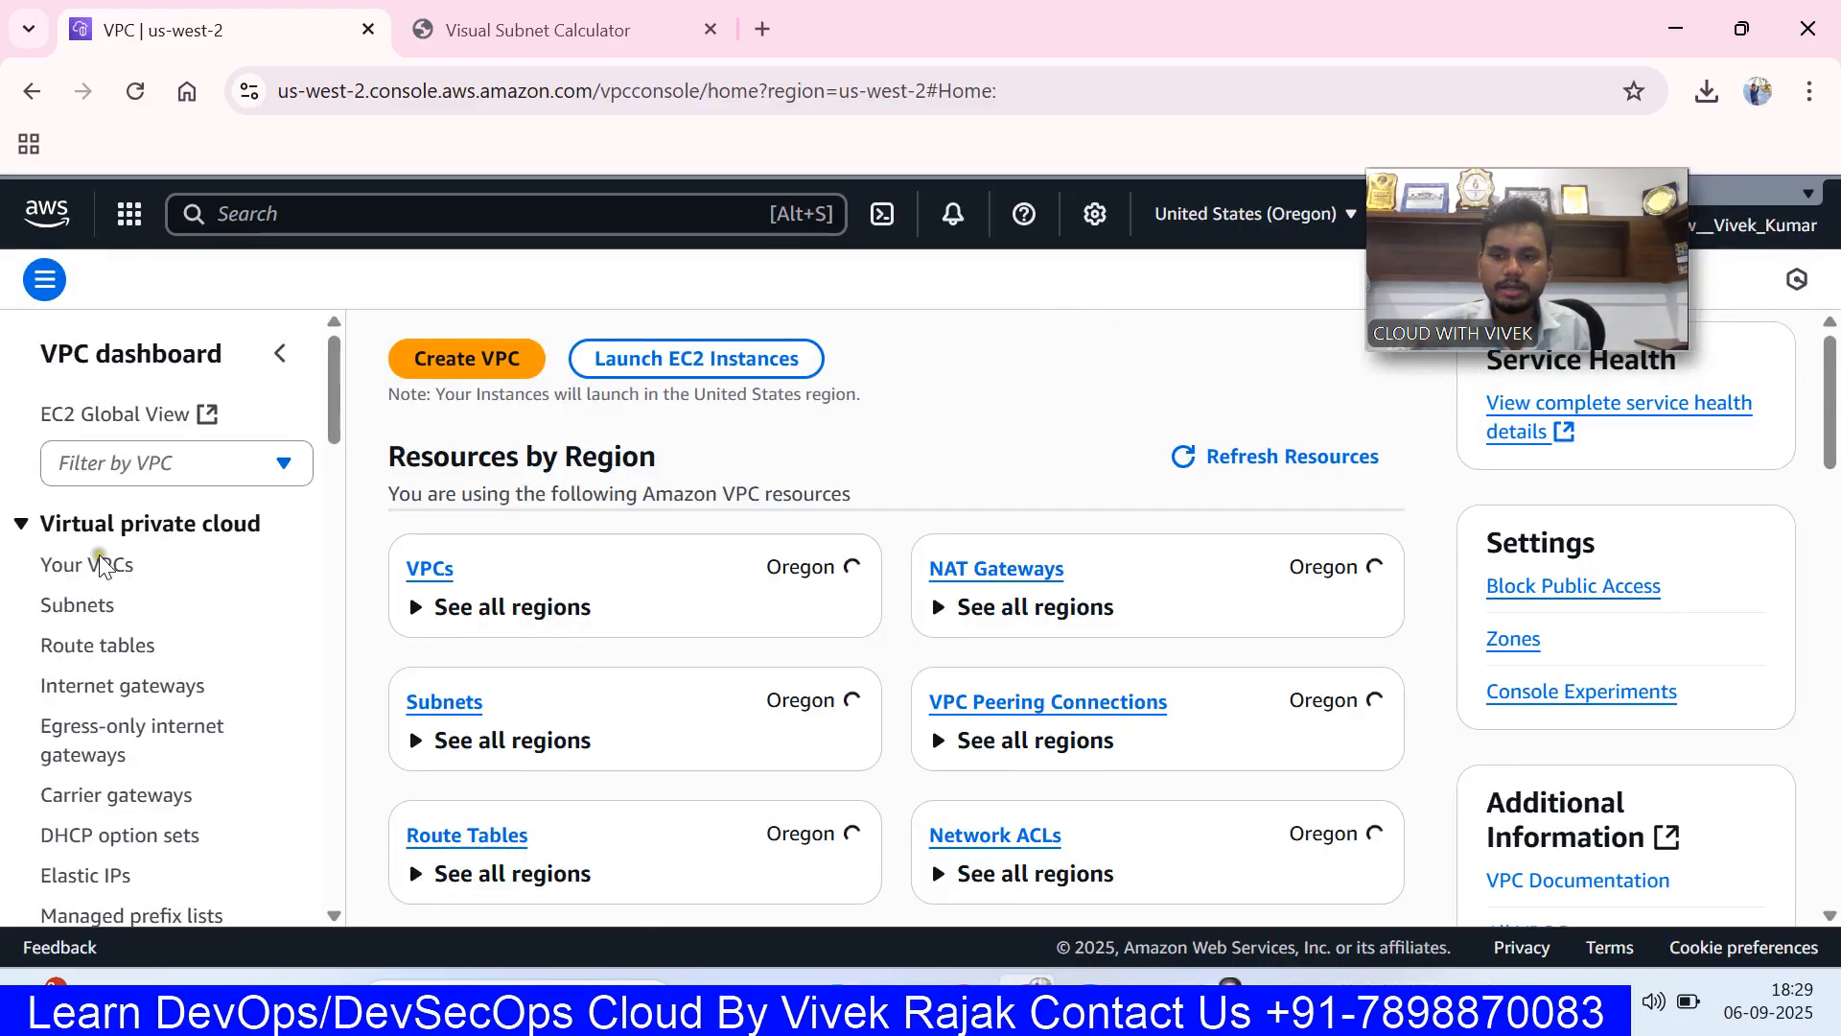
left_click(84, 646)
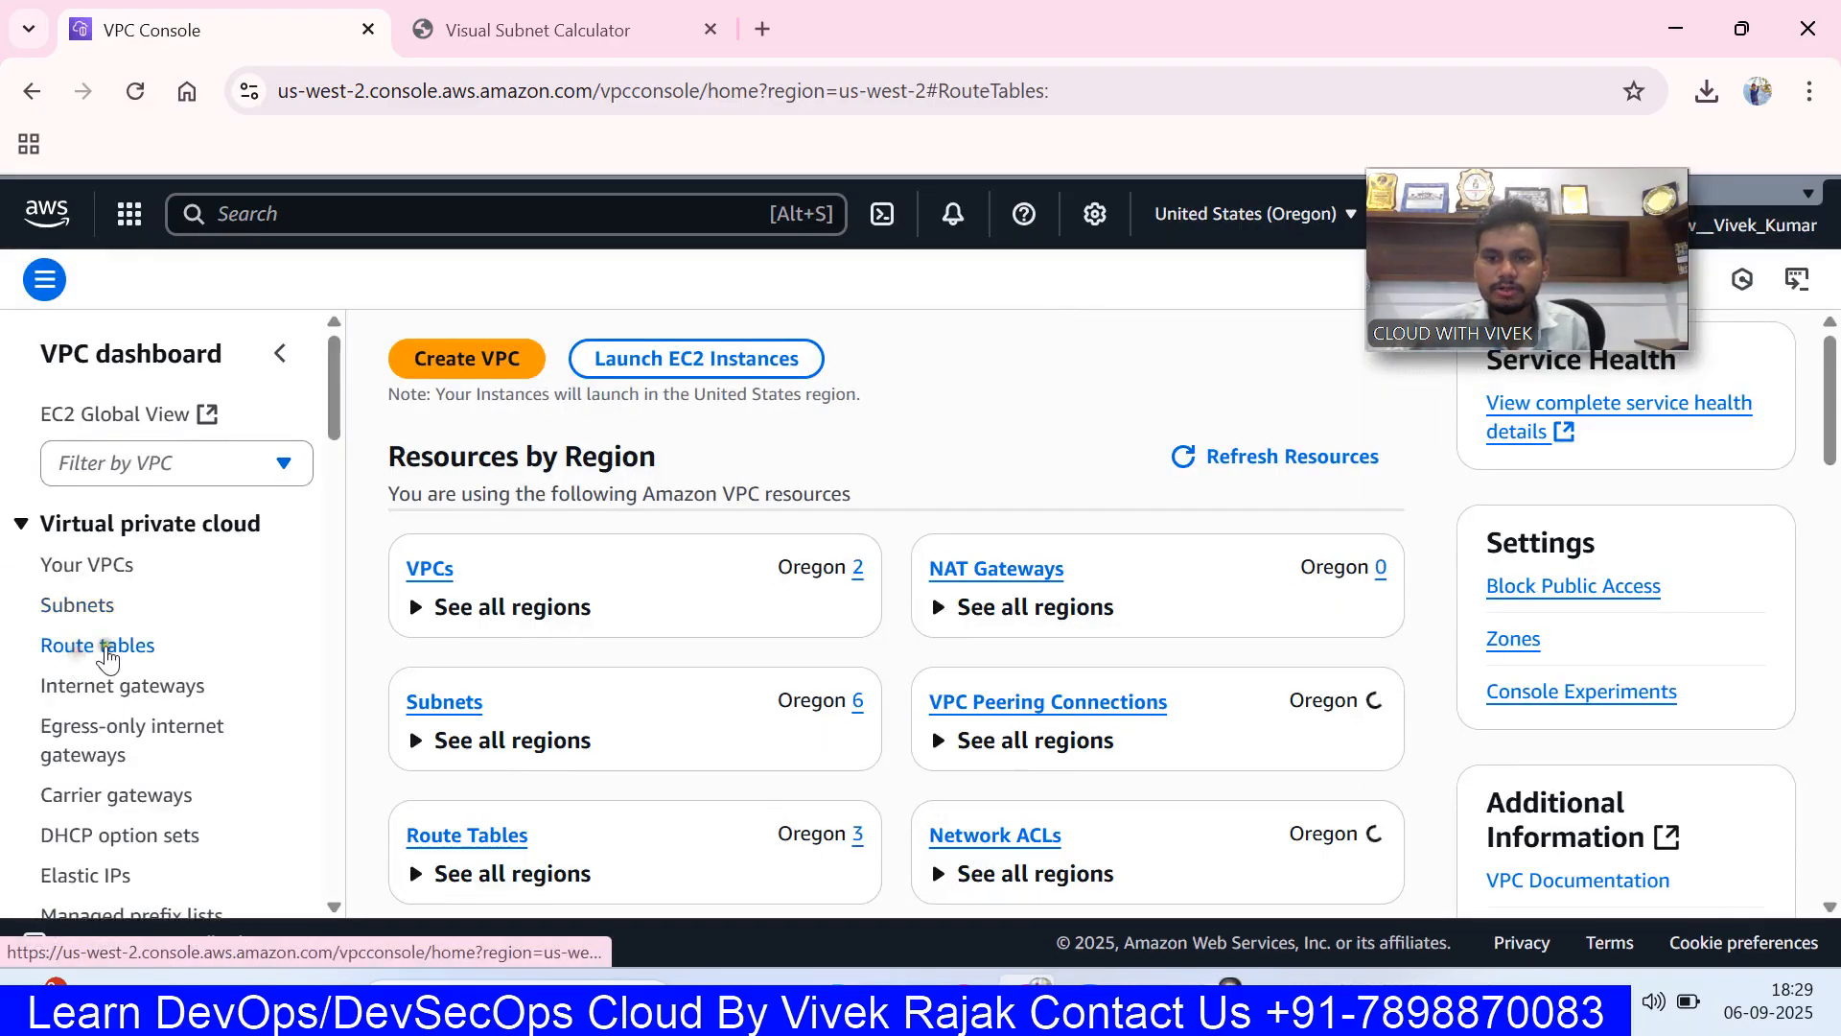
left_click(1000, 534)
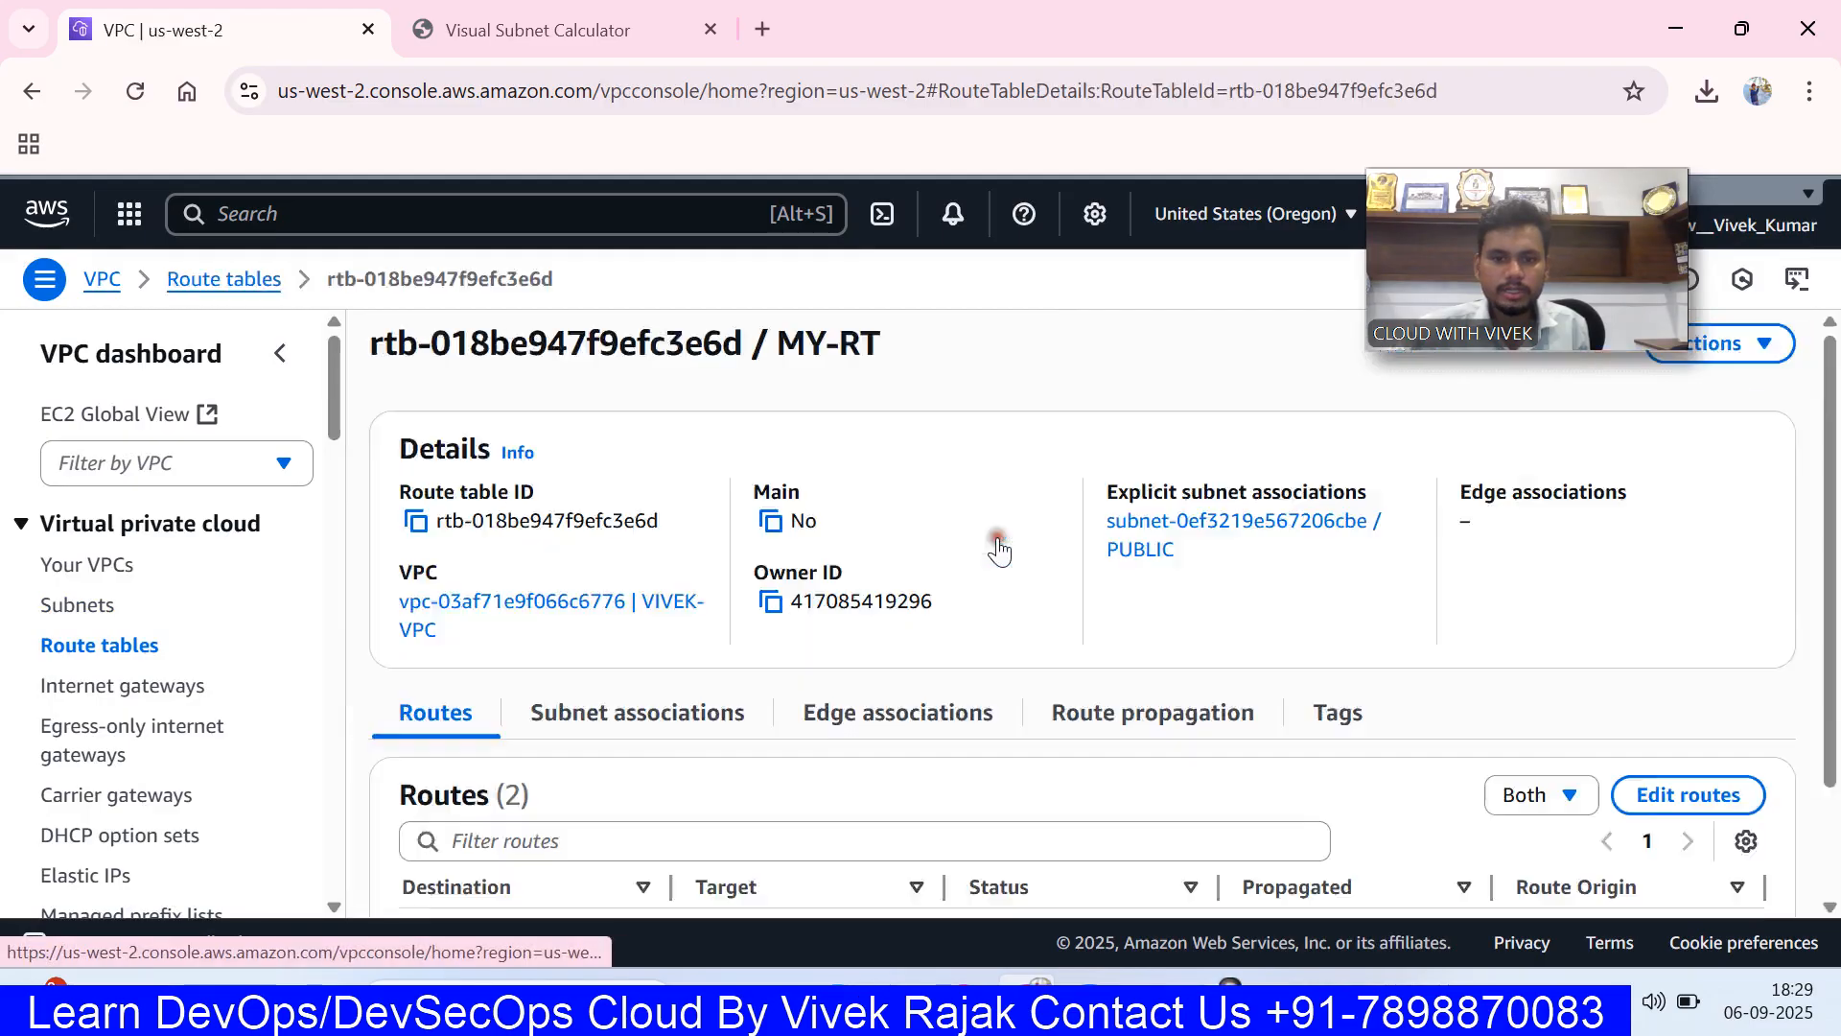
- Add the PRIVATE subnet to the MY-RT route table's explicit subnet associations and save them
scroll(662, 595, "down", 2)
left_click(671, 572)
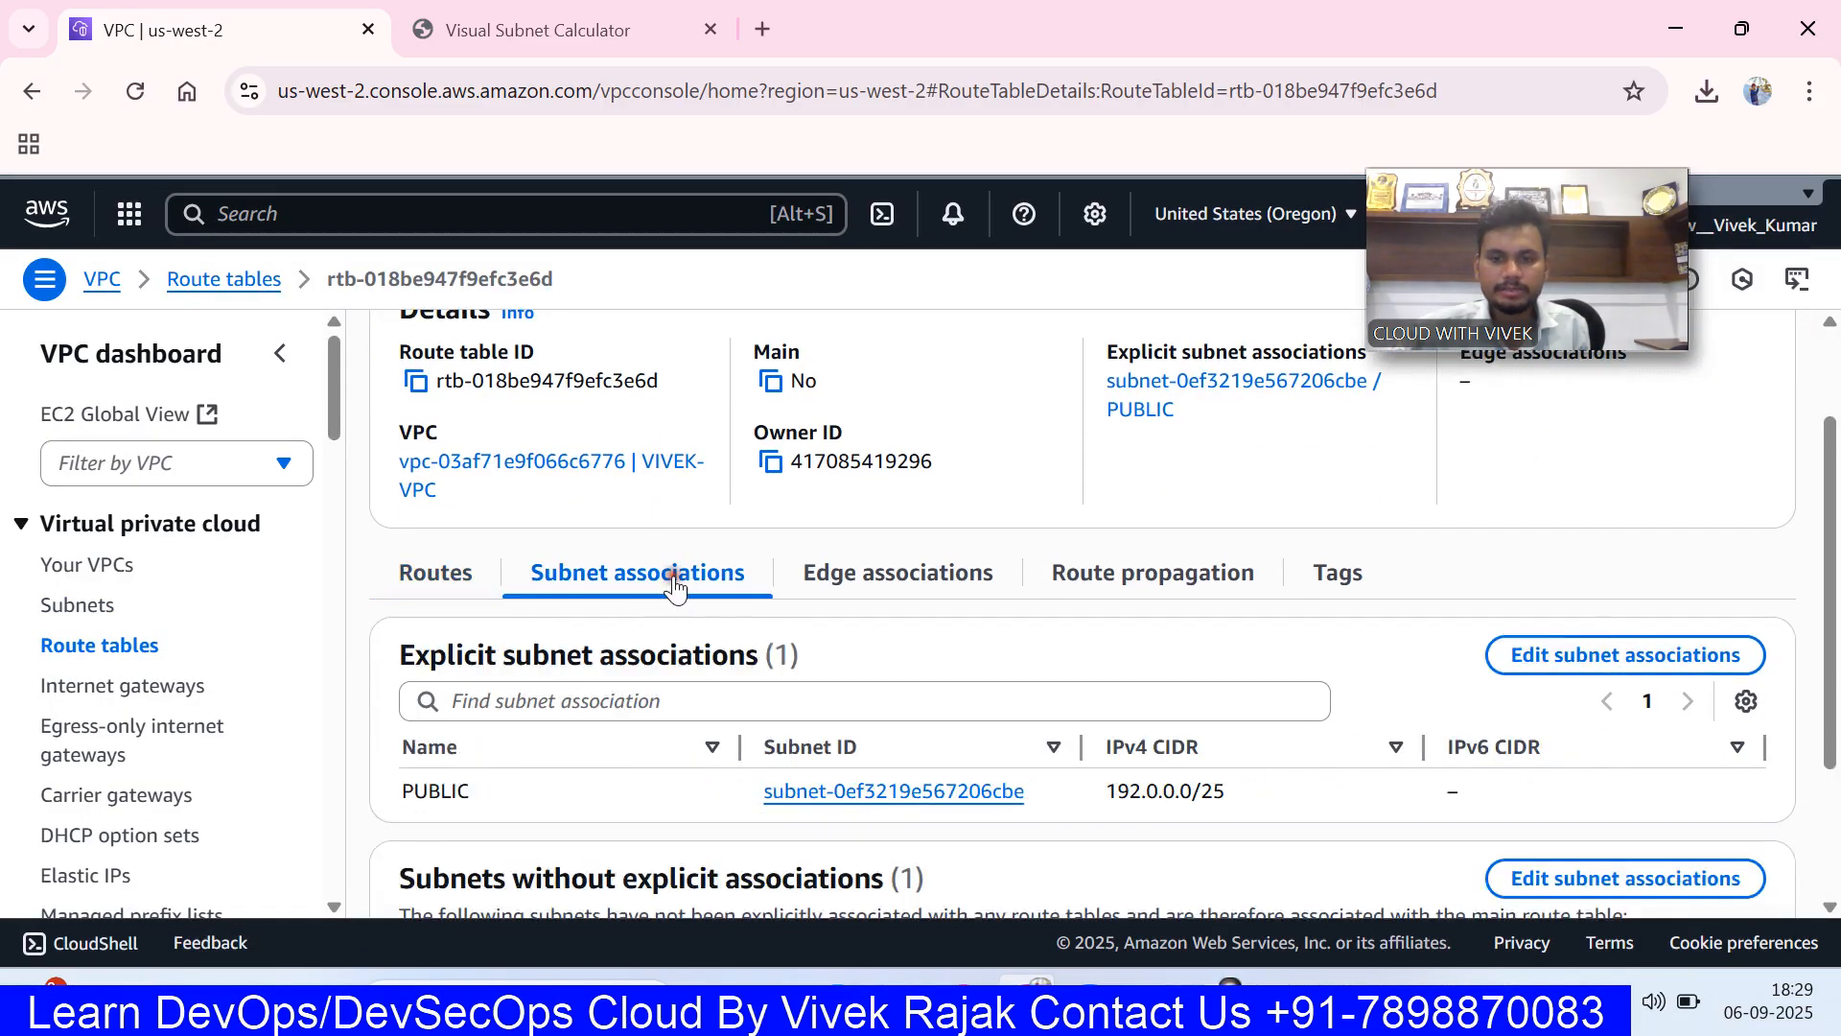
scroll(676, 587, "down", 2)
scroll(676, 586, "down", 1)
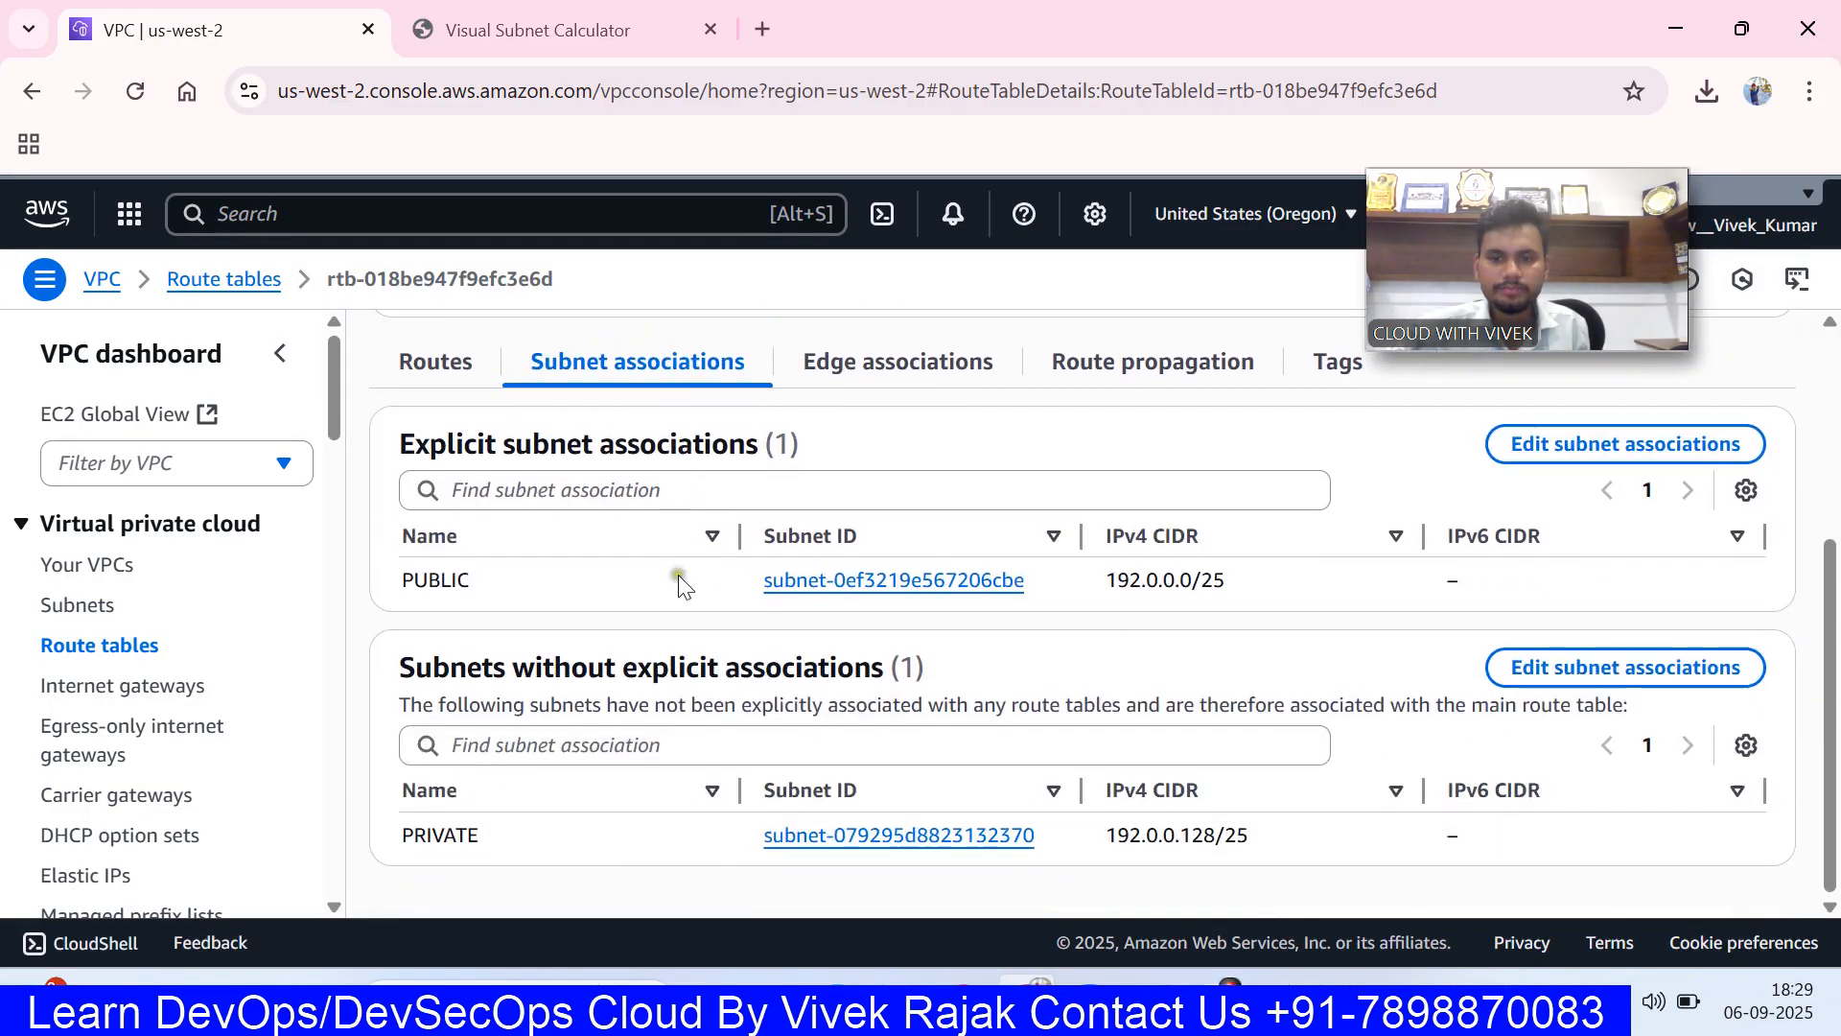
left_click(1561, 446)
left_click(132, 585)
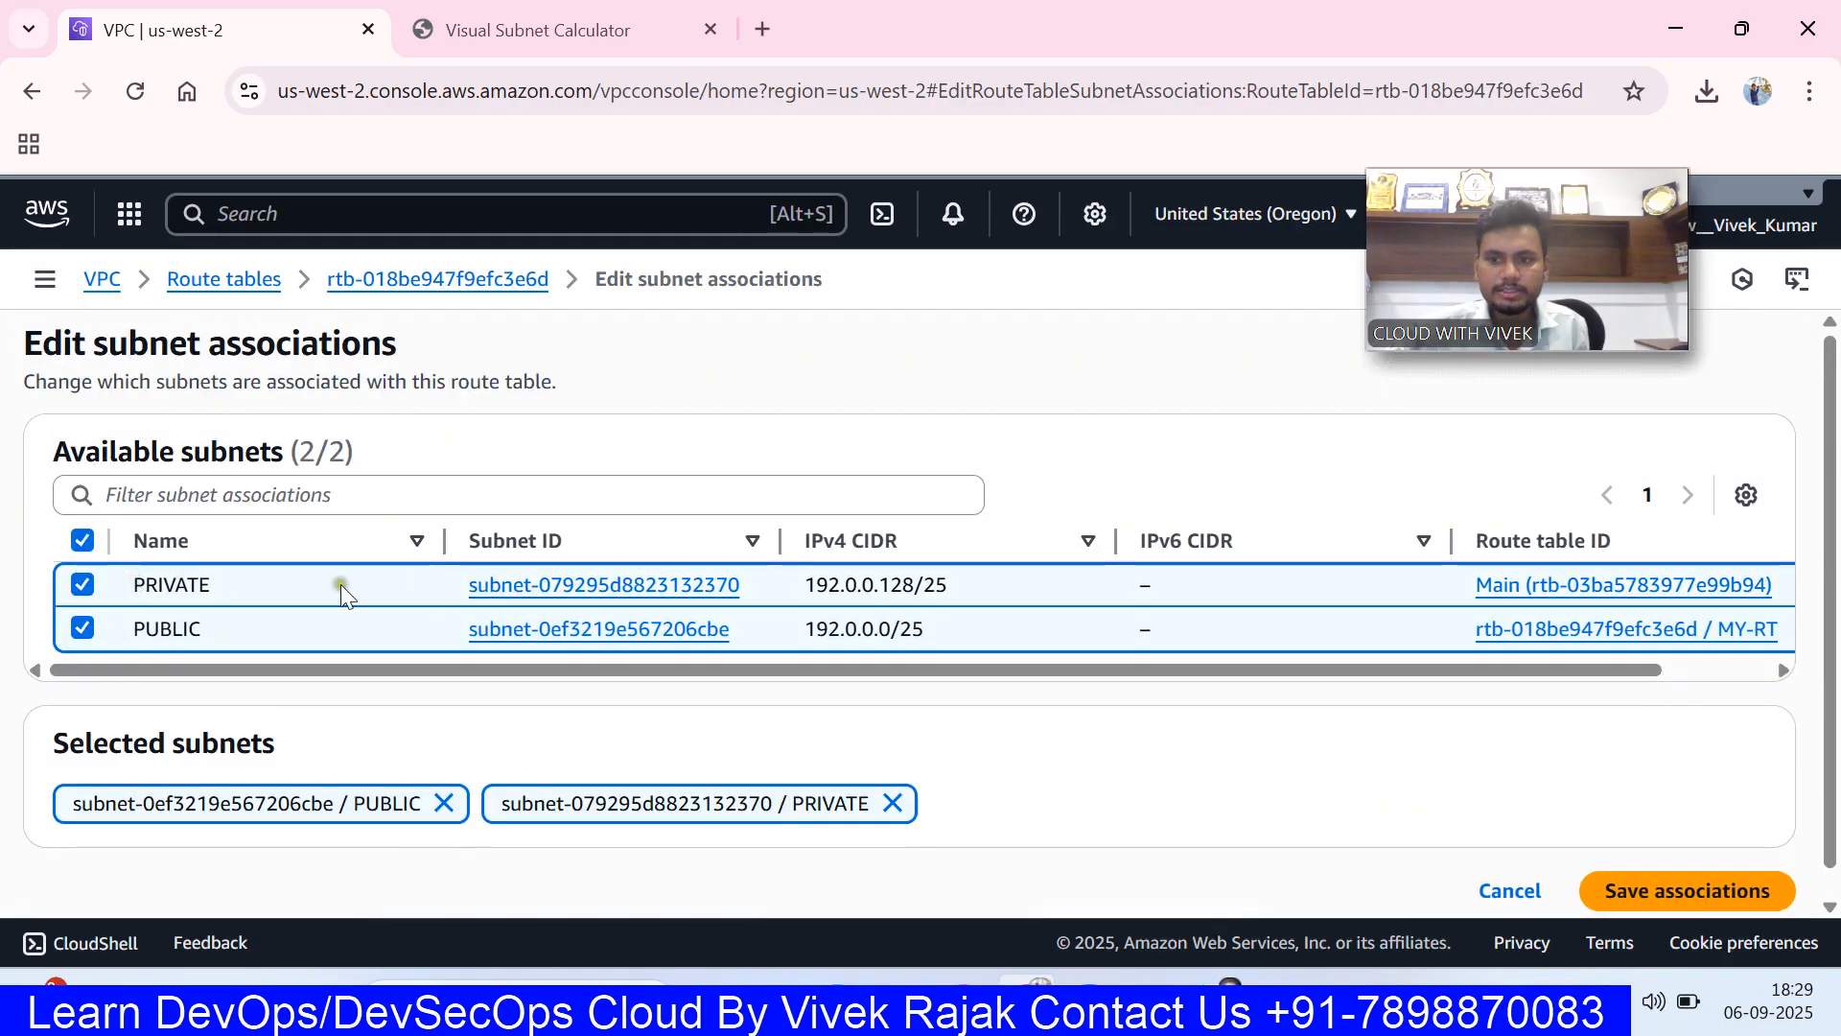
left_click(1667, 896)
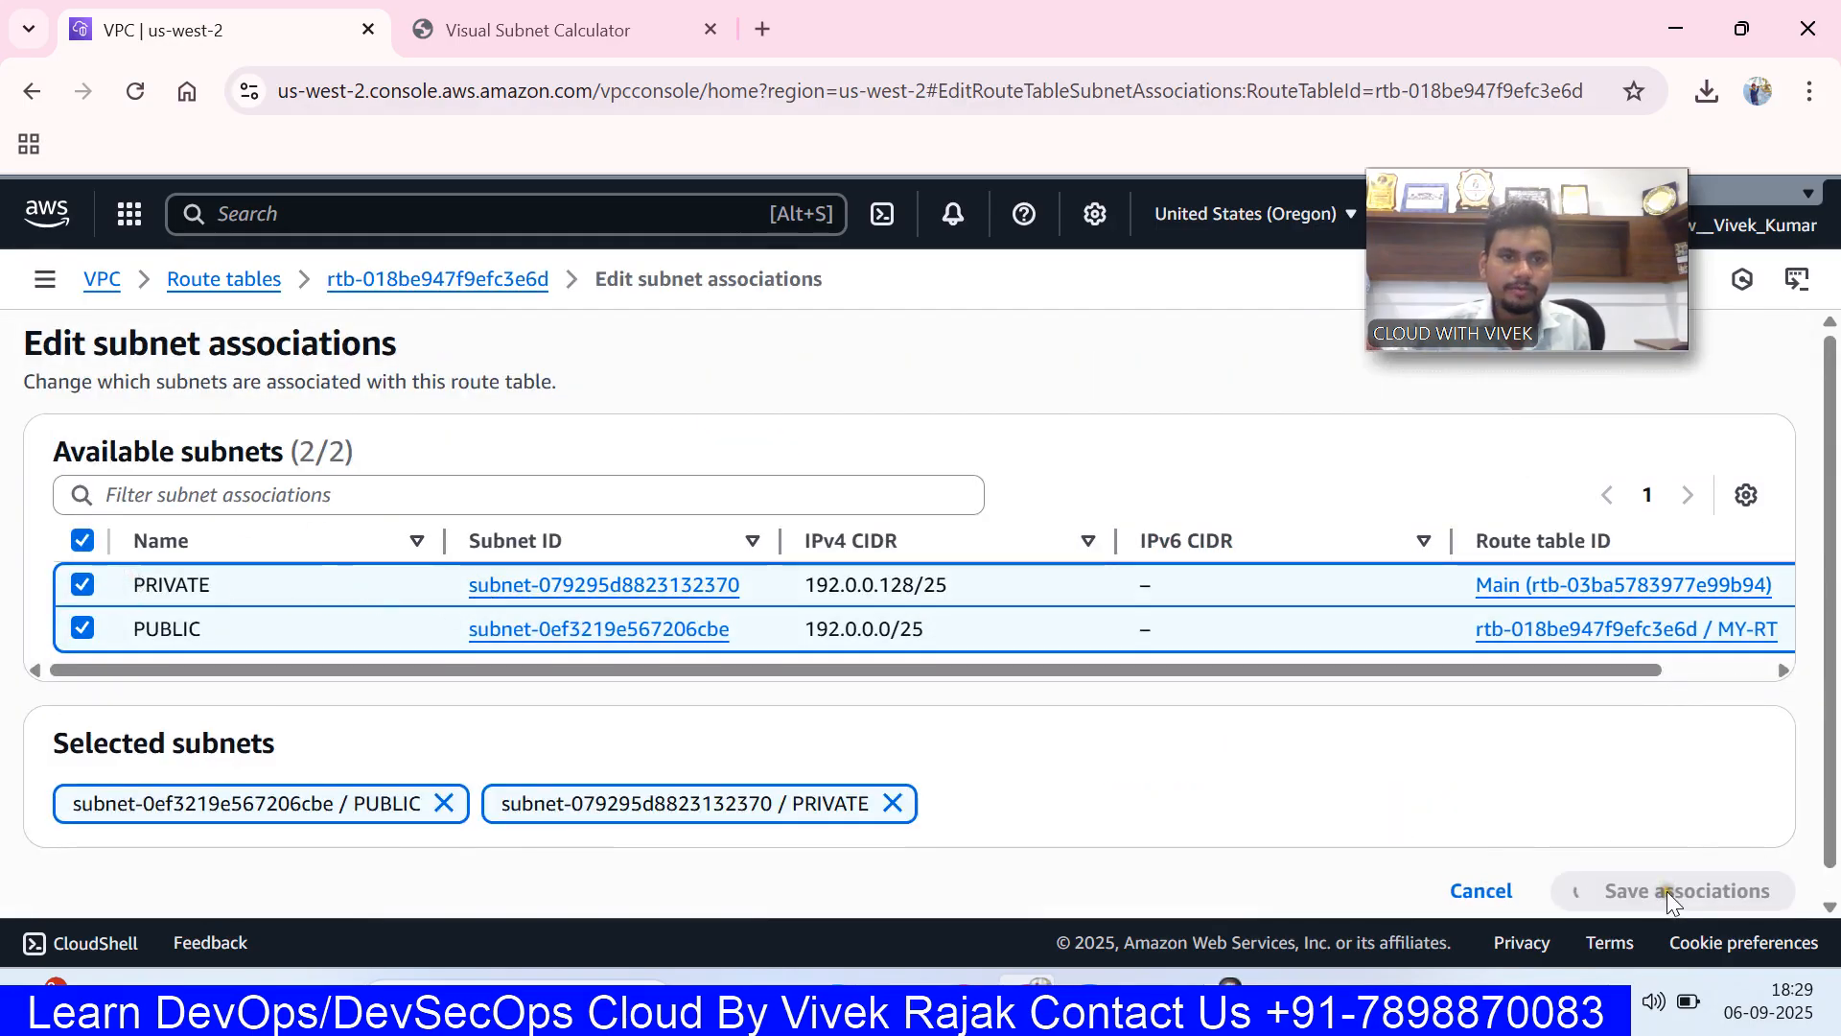
mouse_move(1284, 962)
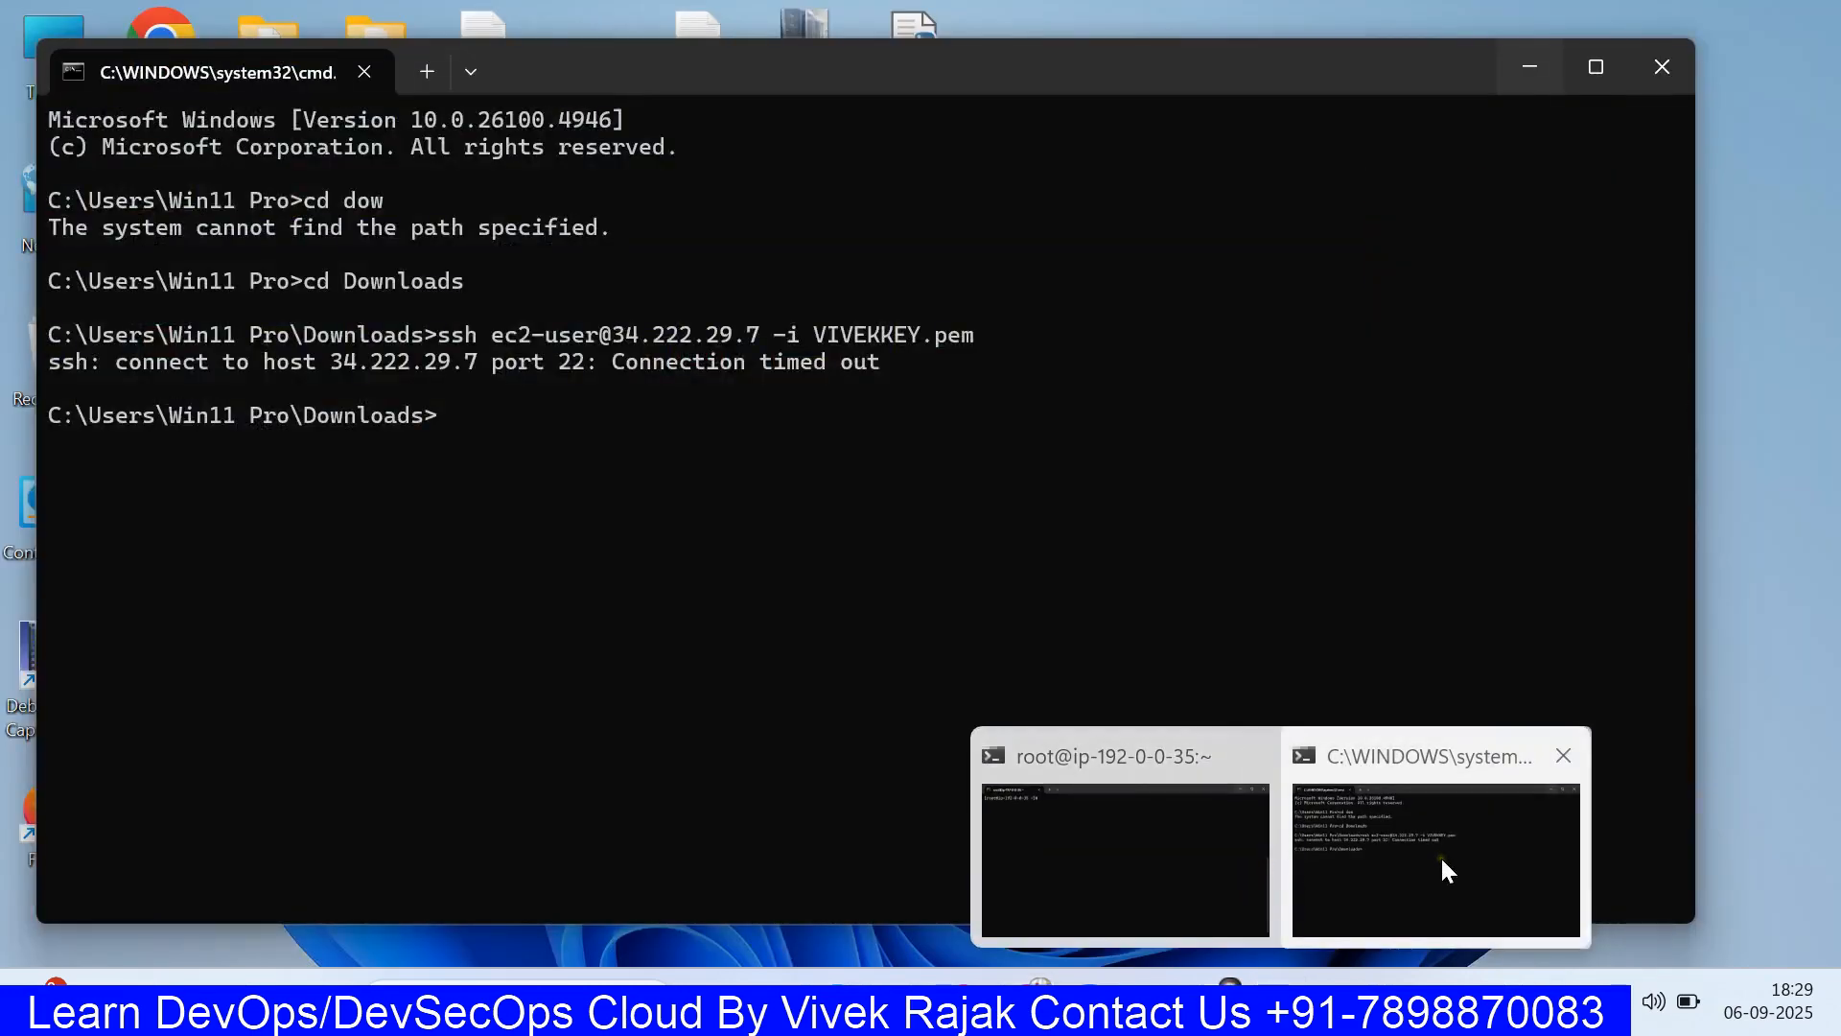
left_click(1446, 871)
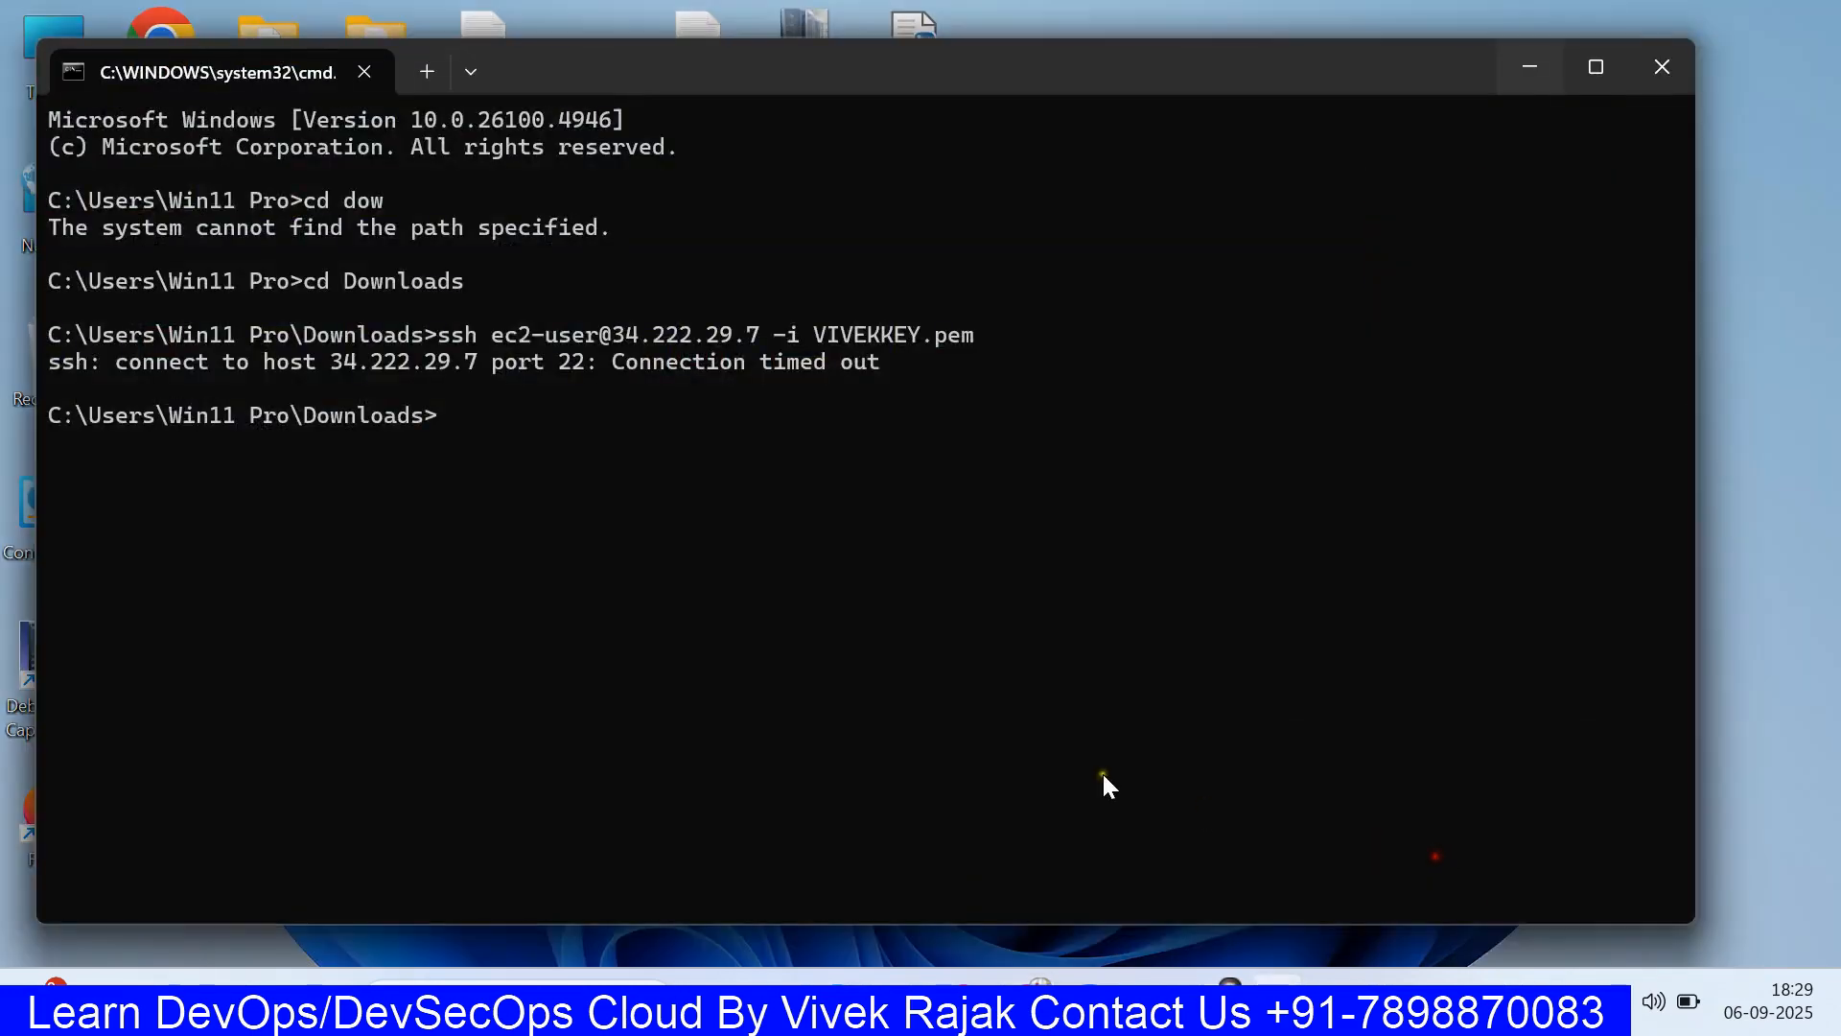
key("Up")
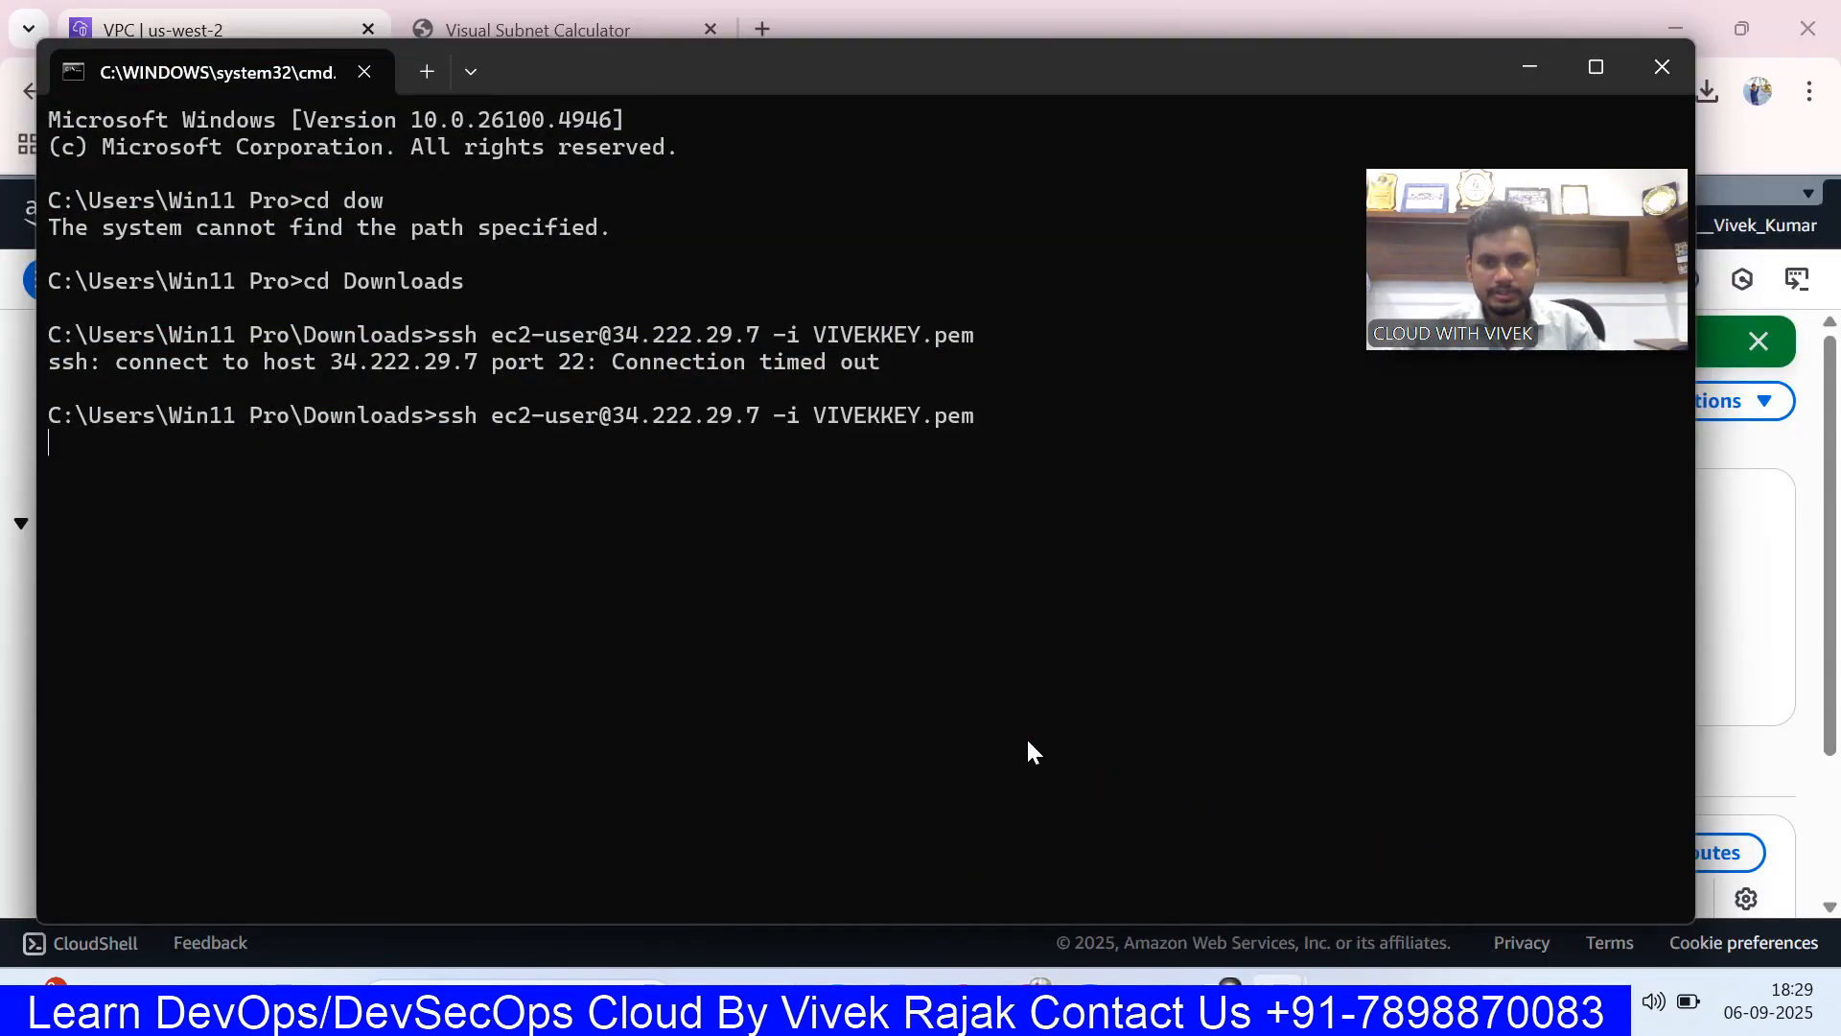
key("Return")
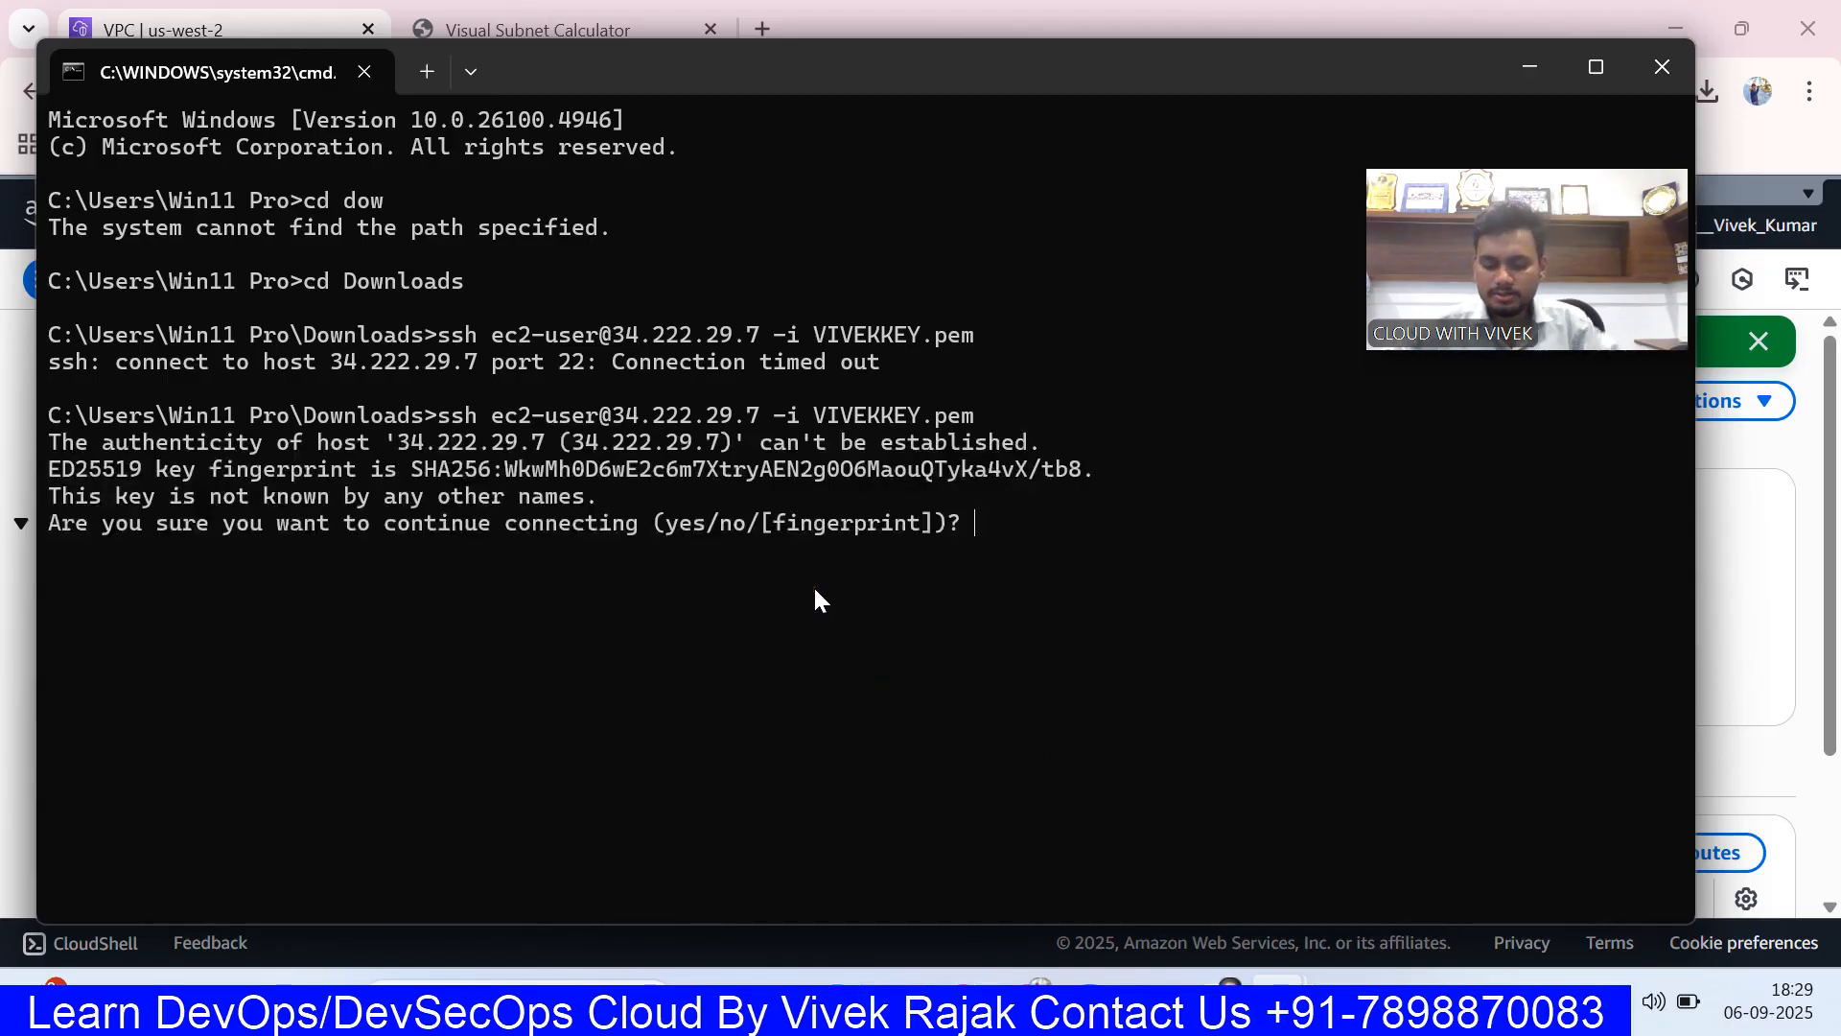
type("yes")
key("Return")
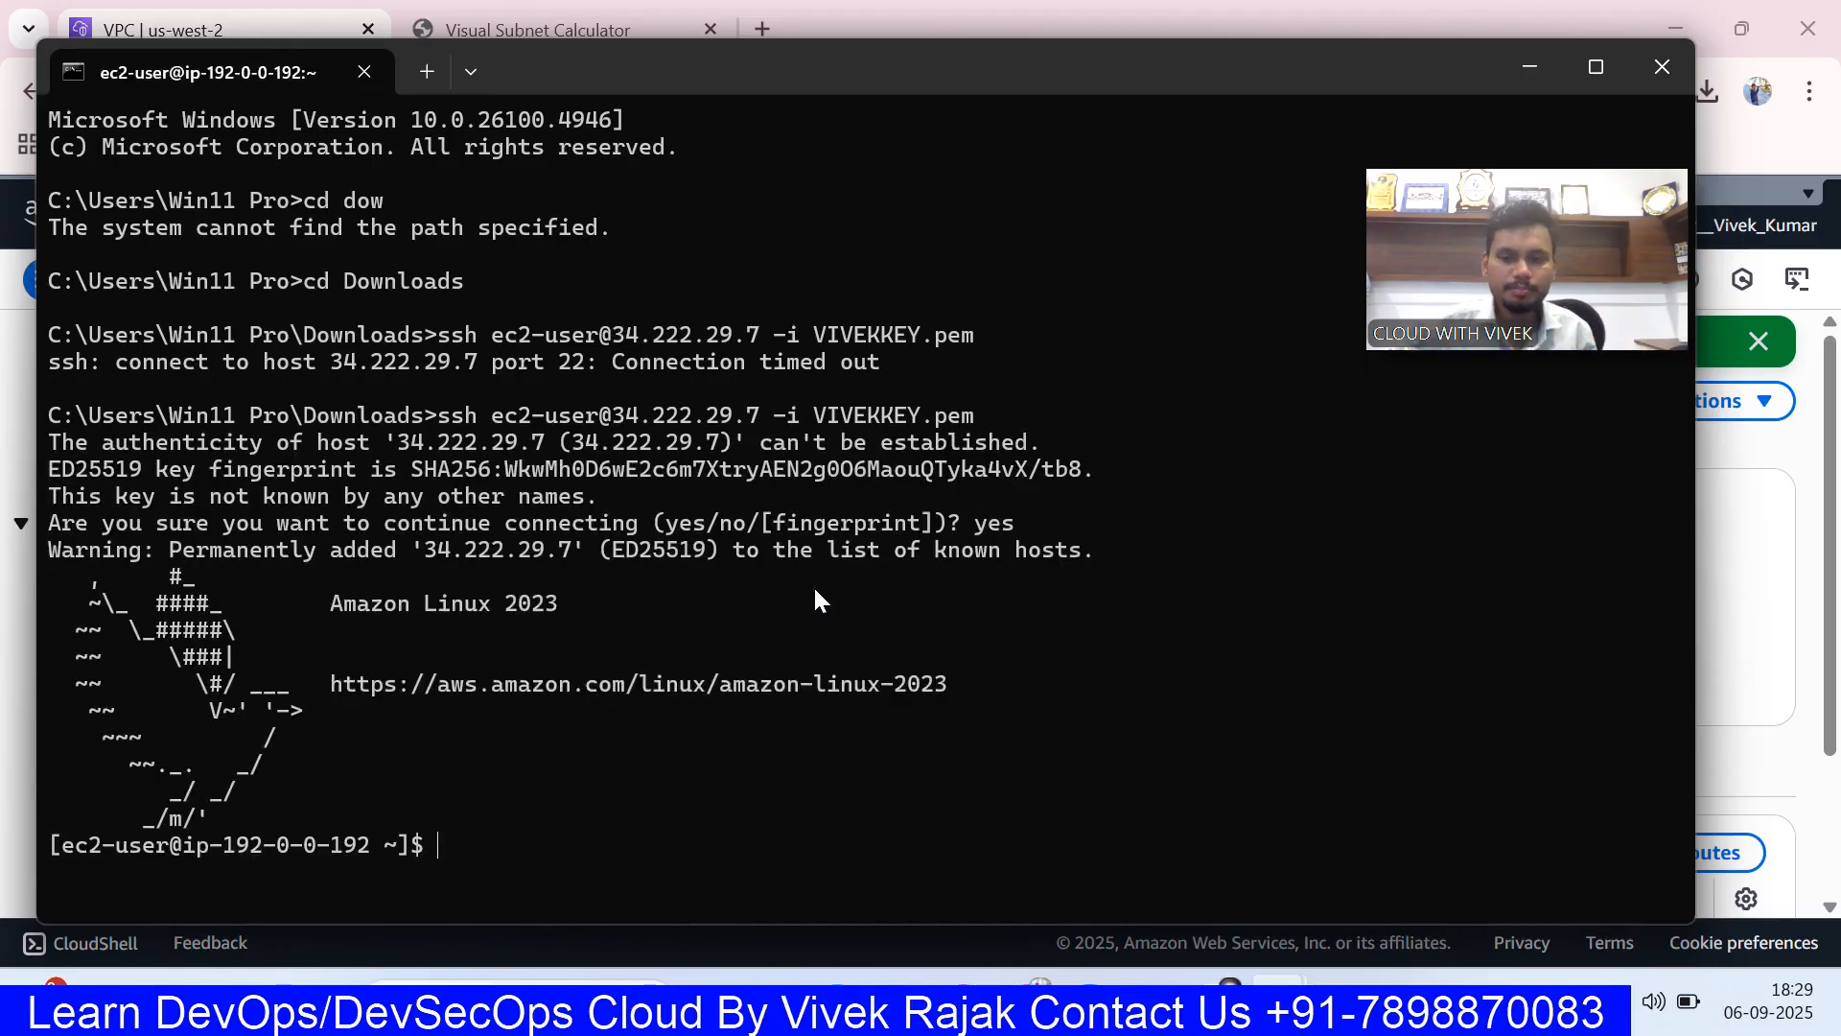
- Back in the browser, remove the PRIVATE subnet from the MY-RT route table's subnet associations and save them
left_click(1089, 992)
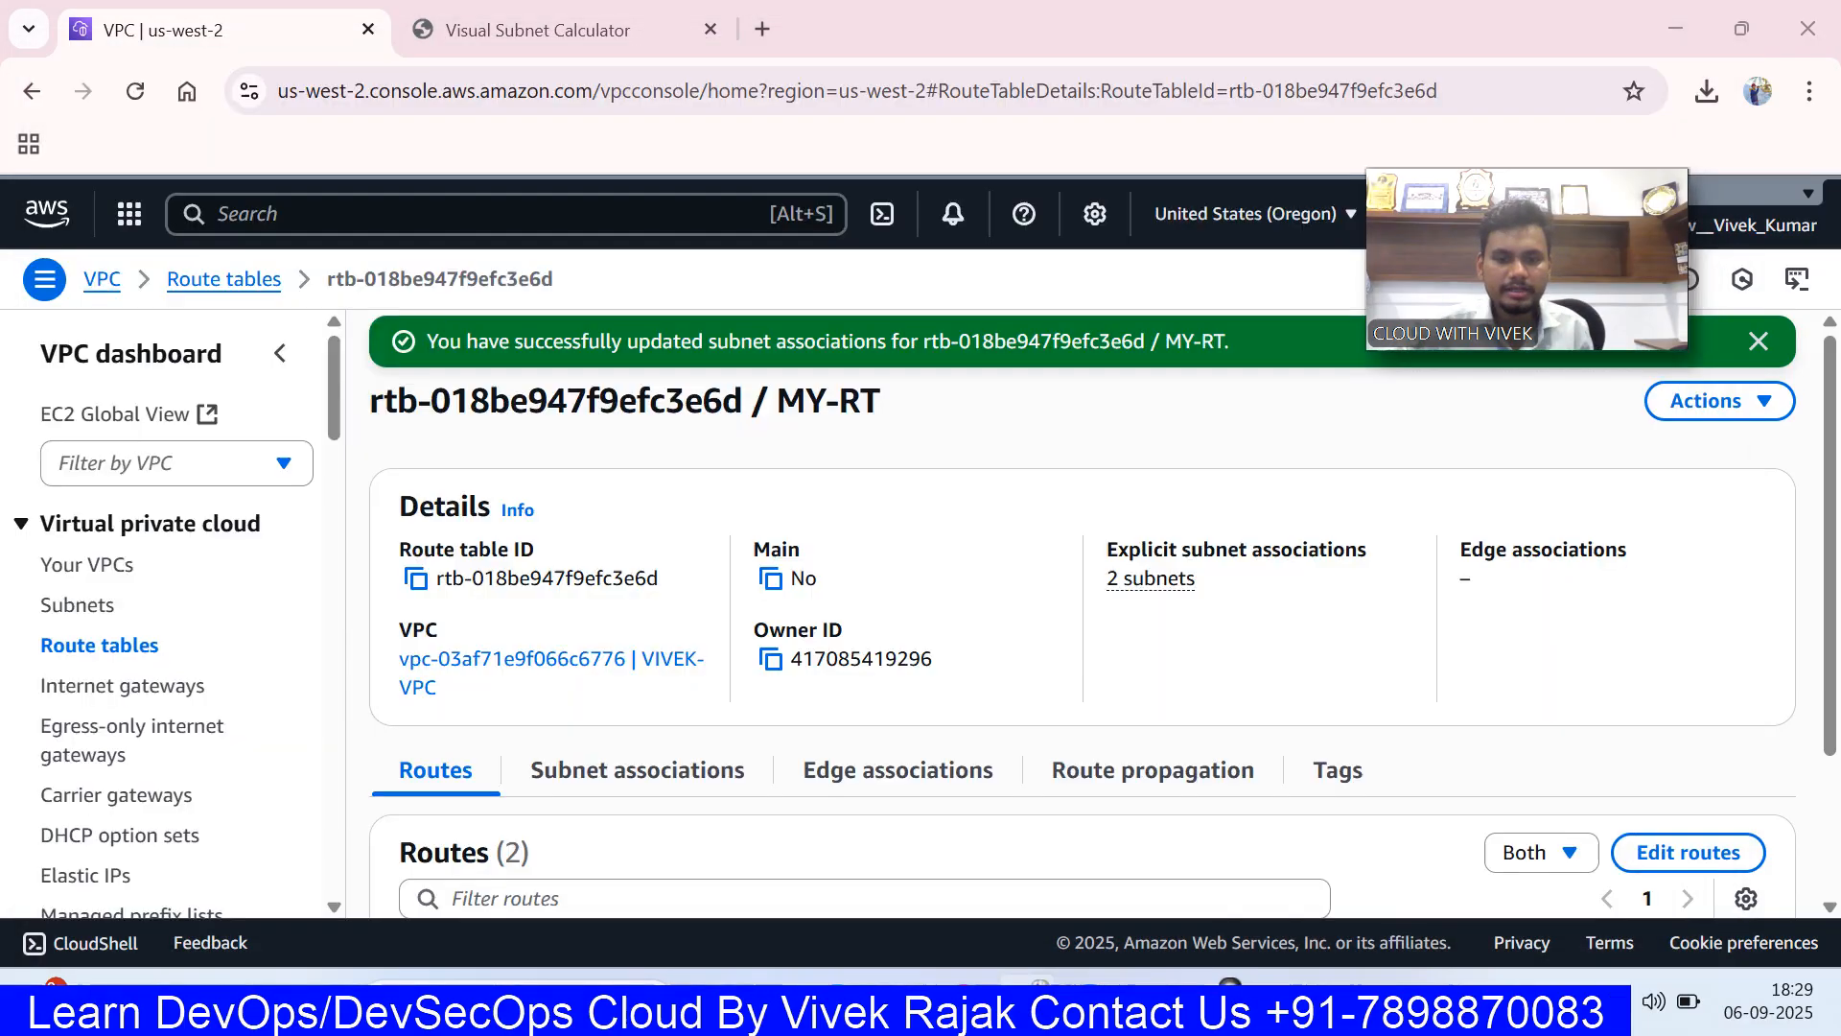
left_click(676, 767)
scroll(751, 693, "down", 3)
left_click(1607, 566)
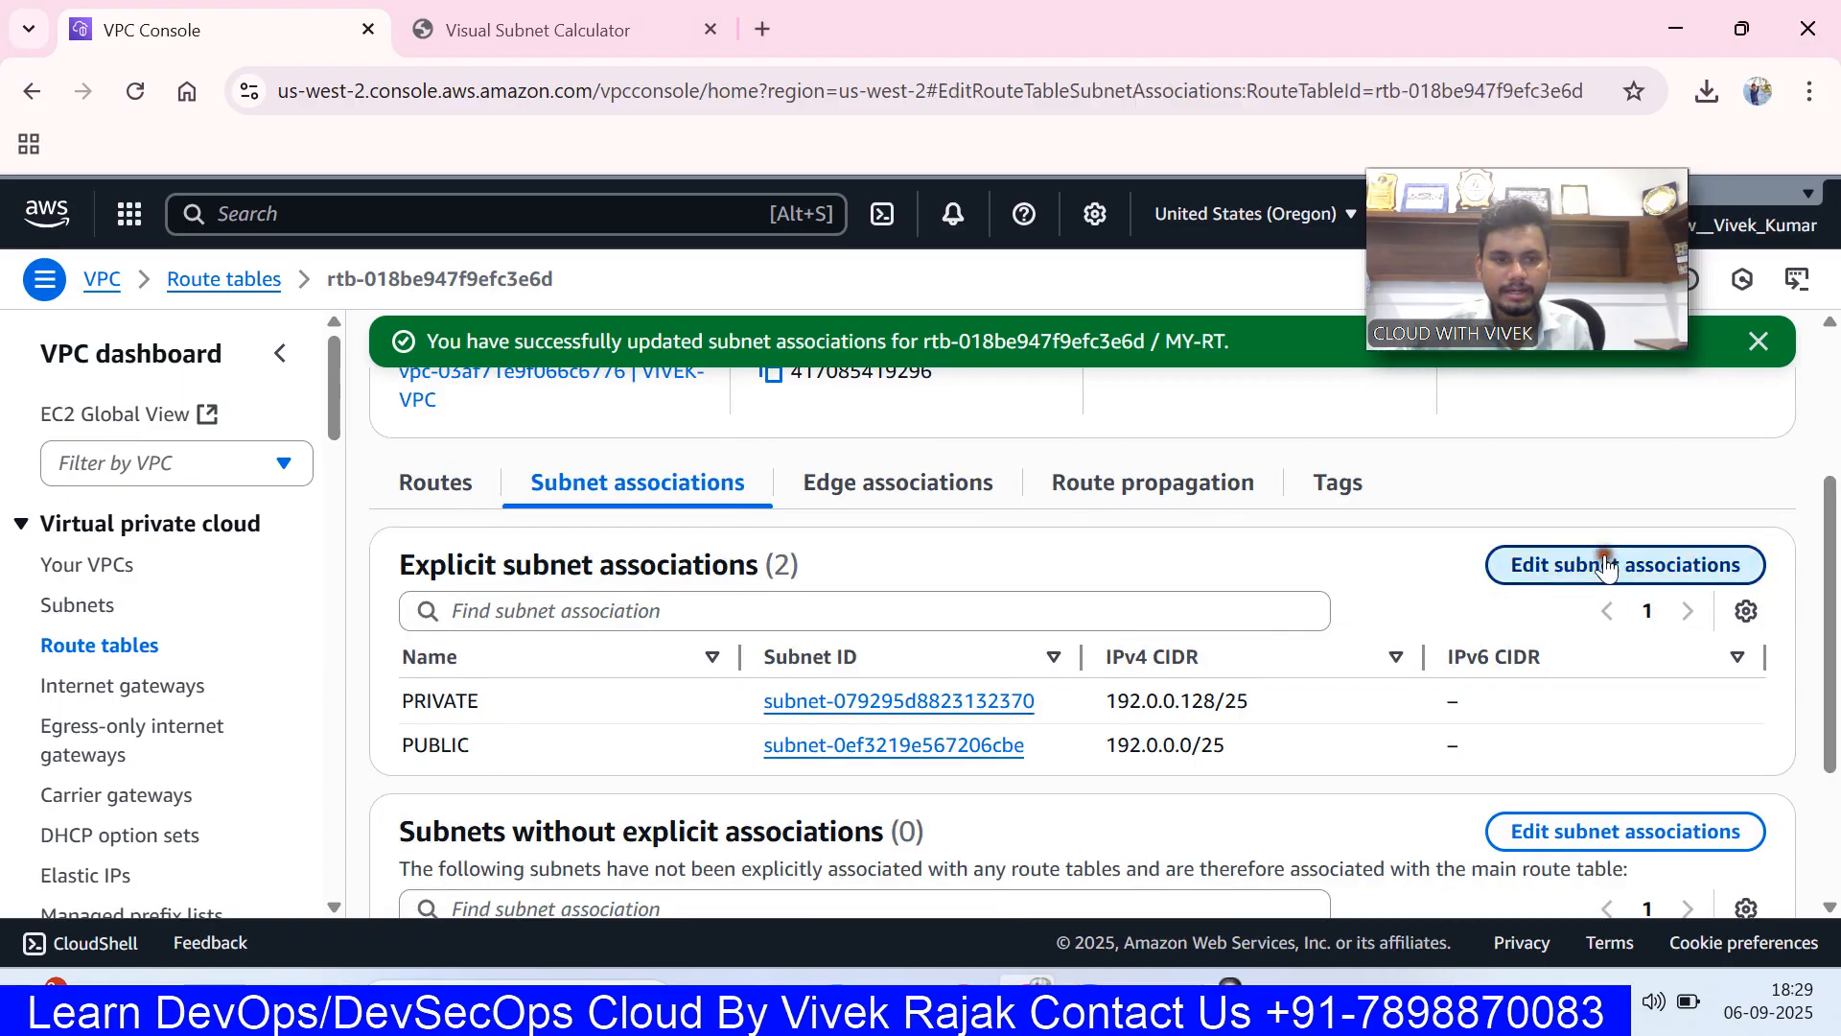
left_click(84, 584)
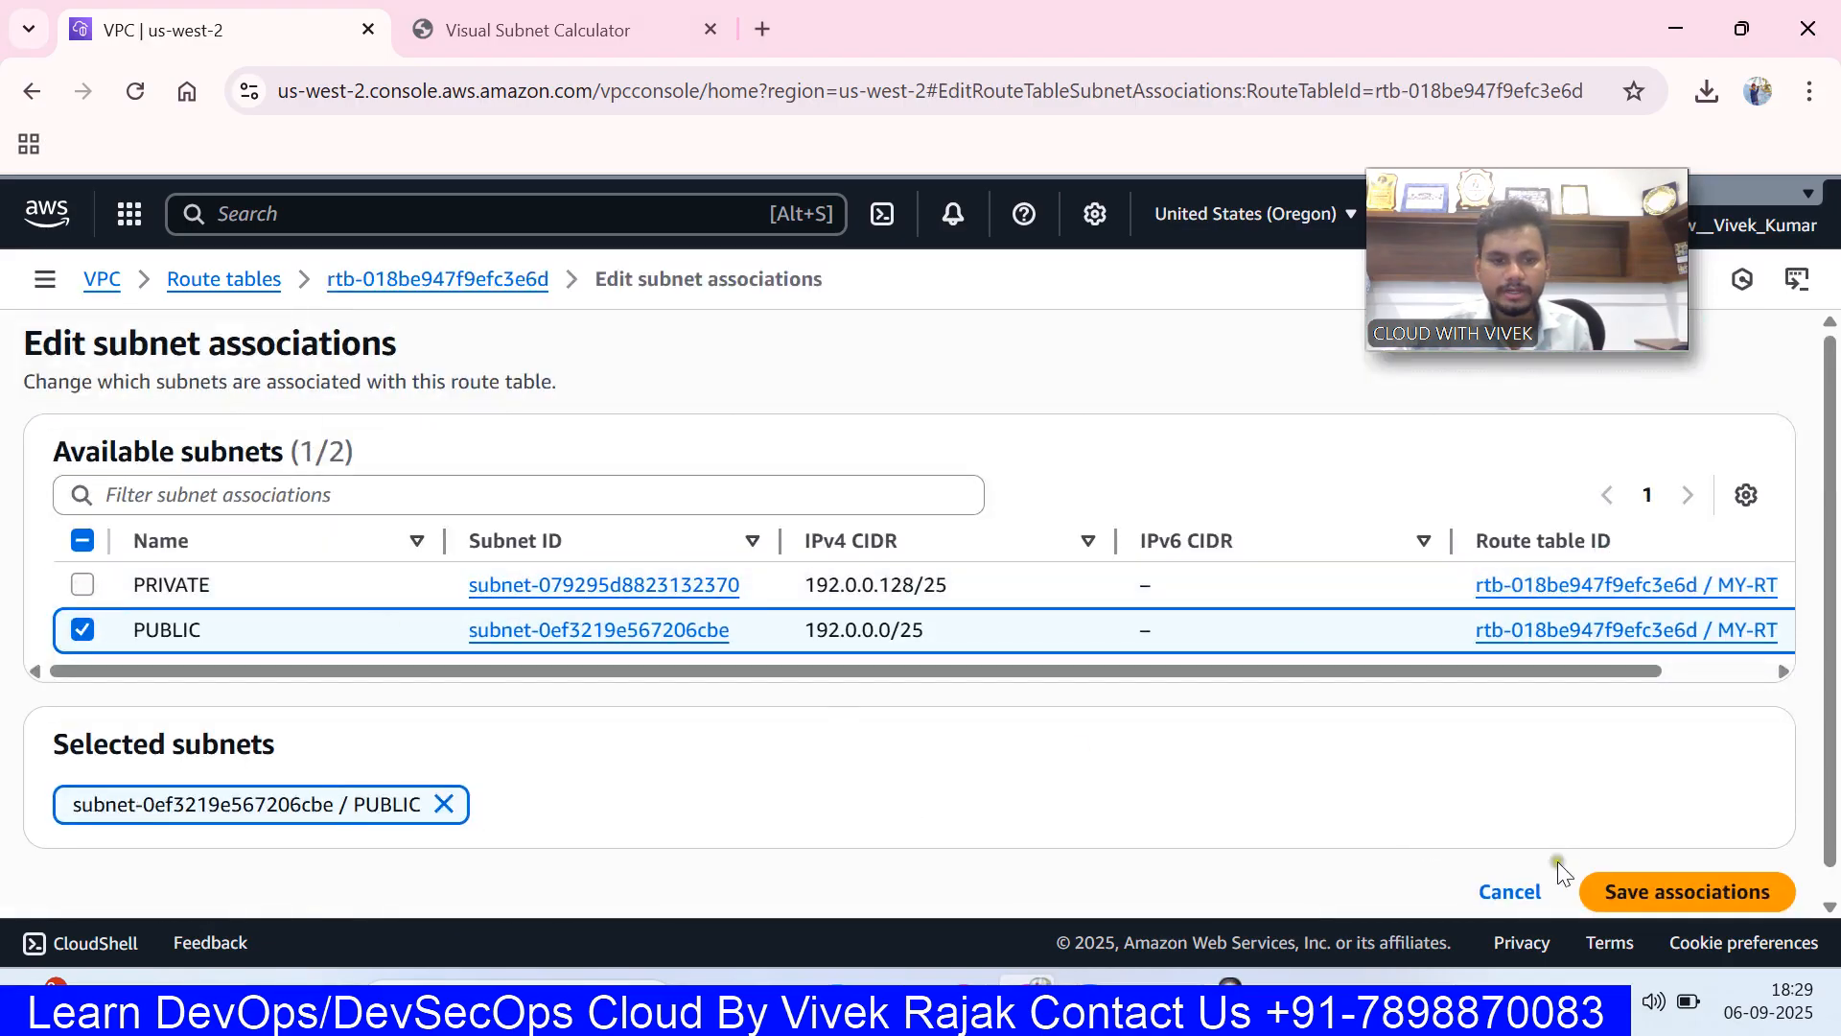
left_click(1662, 895)
- Bring up the terminal window of the private server's SSH session and close it
mouse_move(1283, 983)
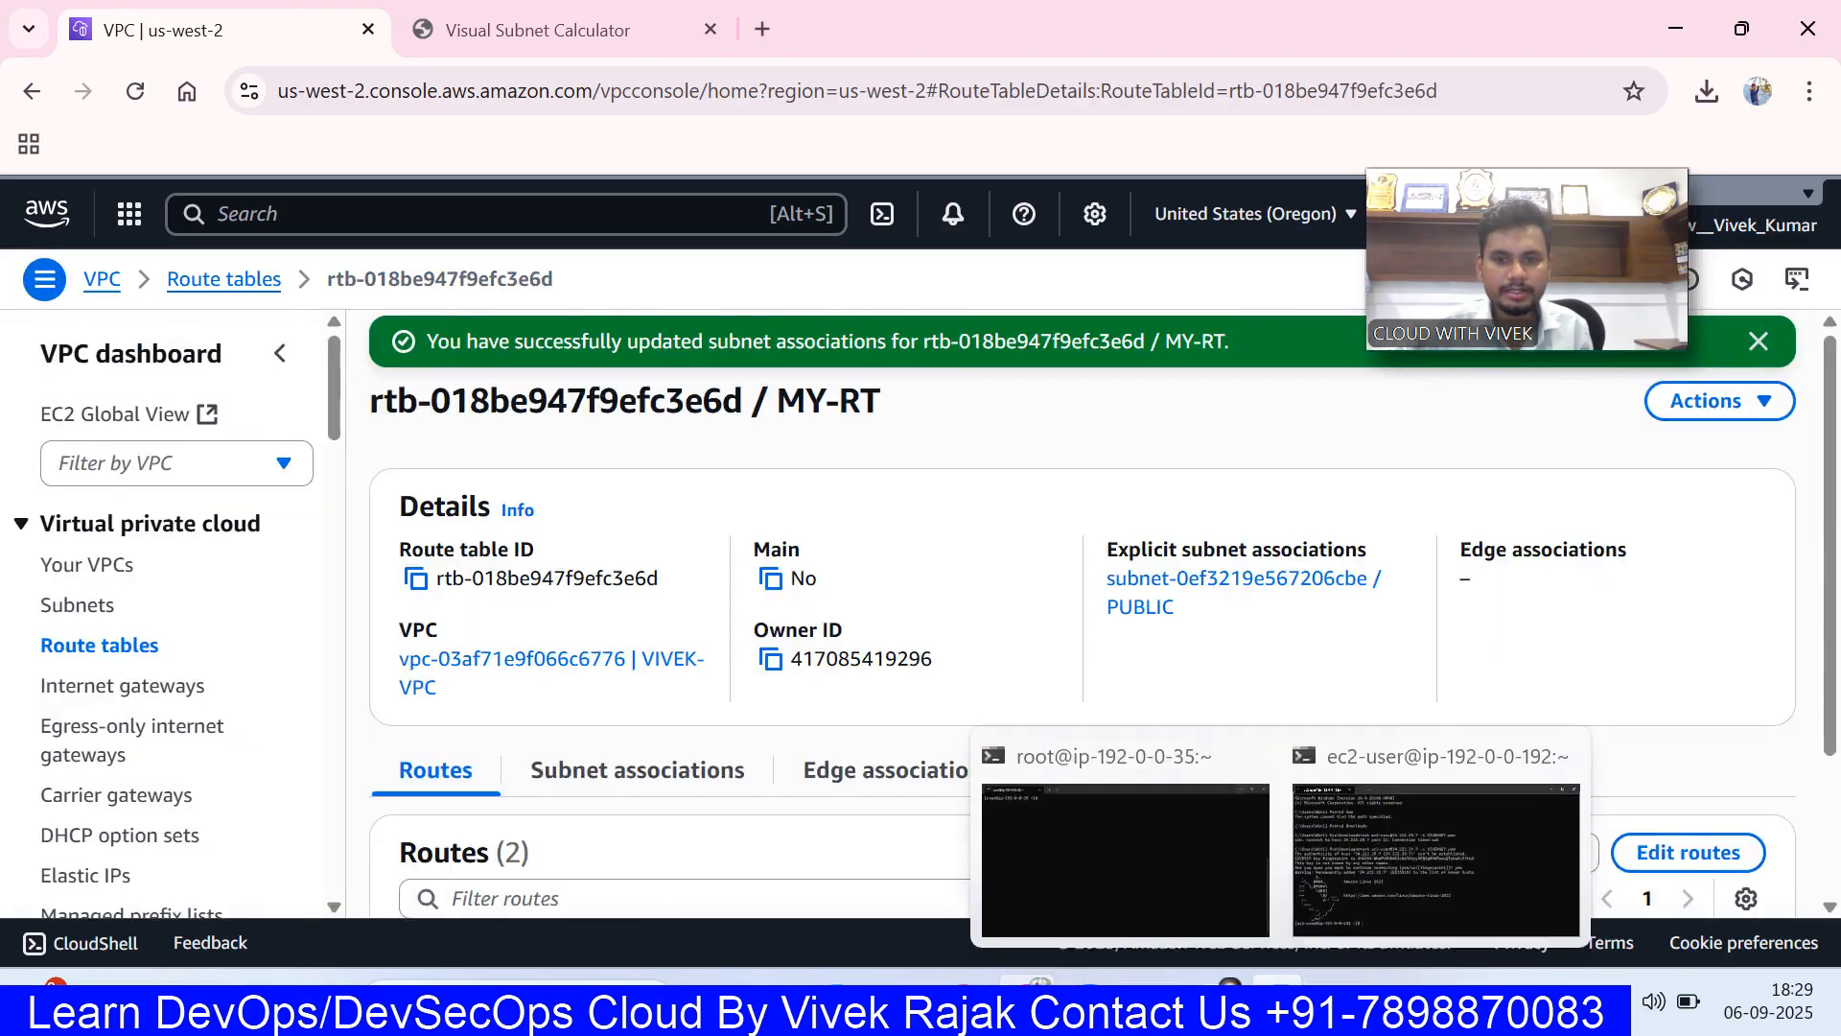
left_click(1401, 890)
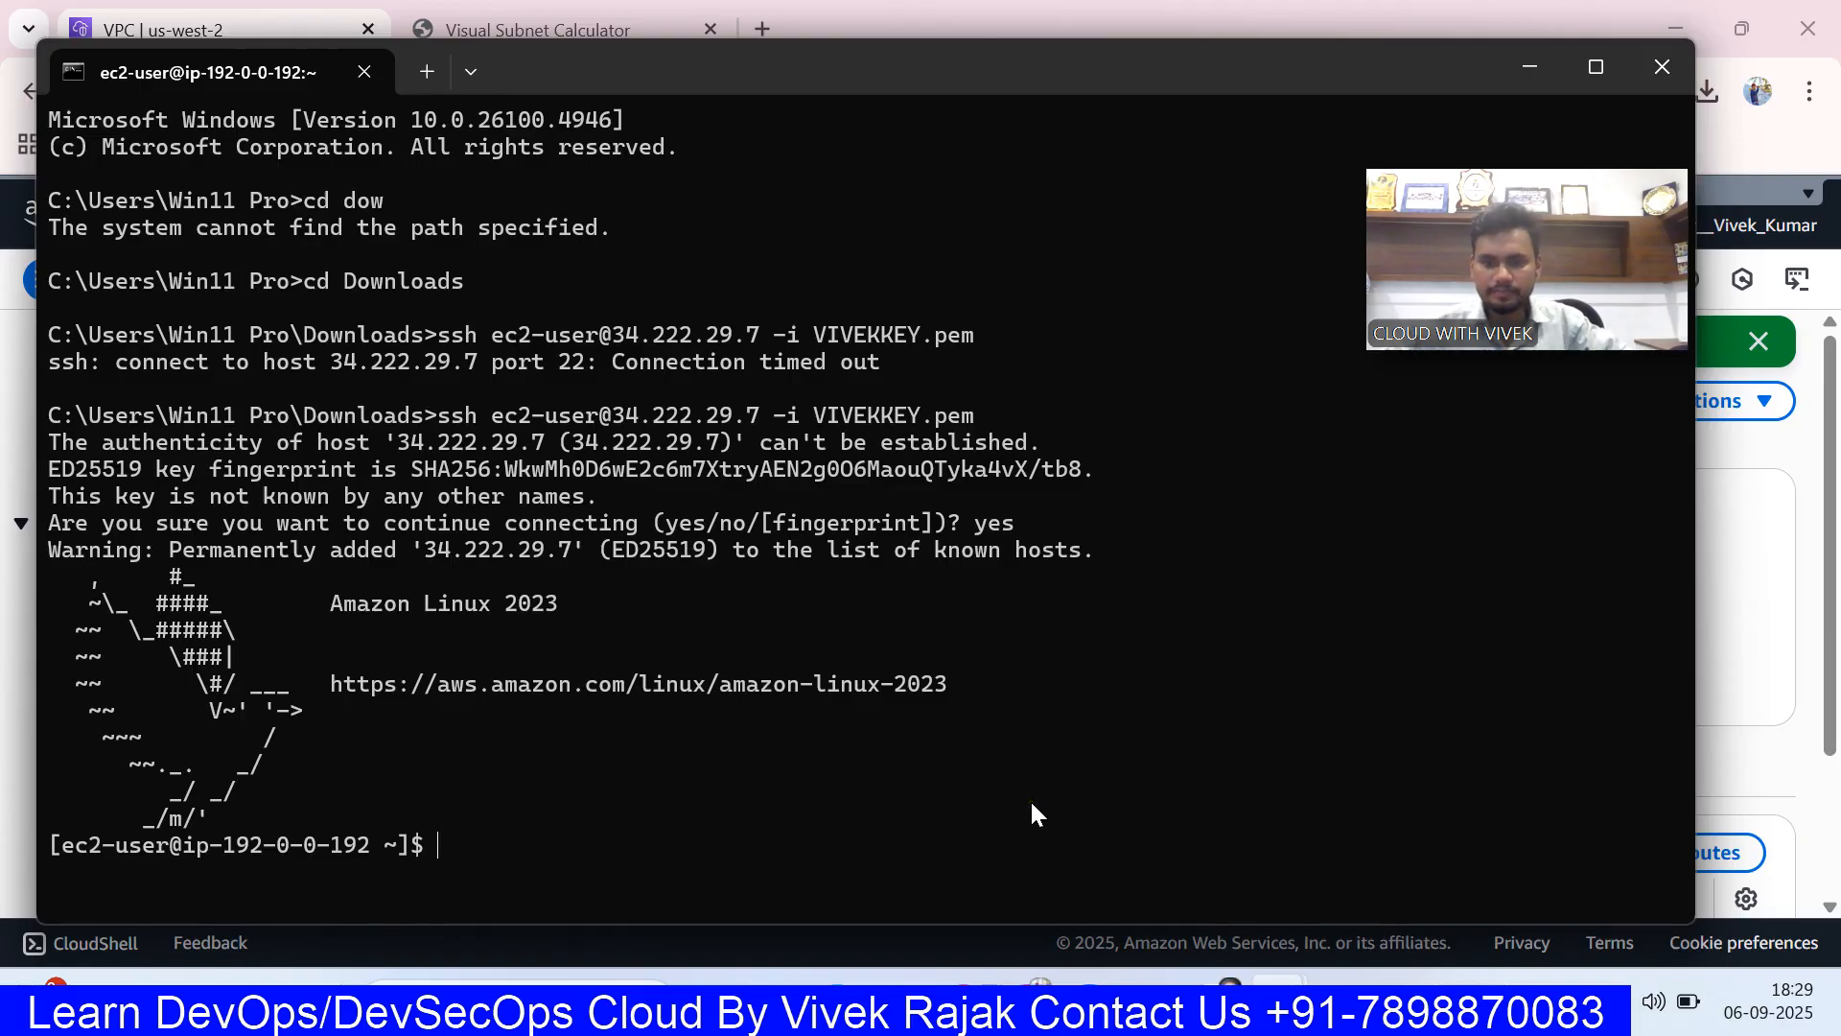
left_click(1637, 77)
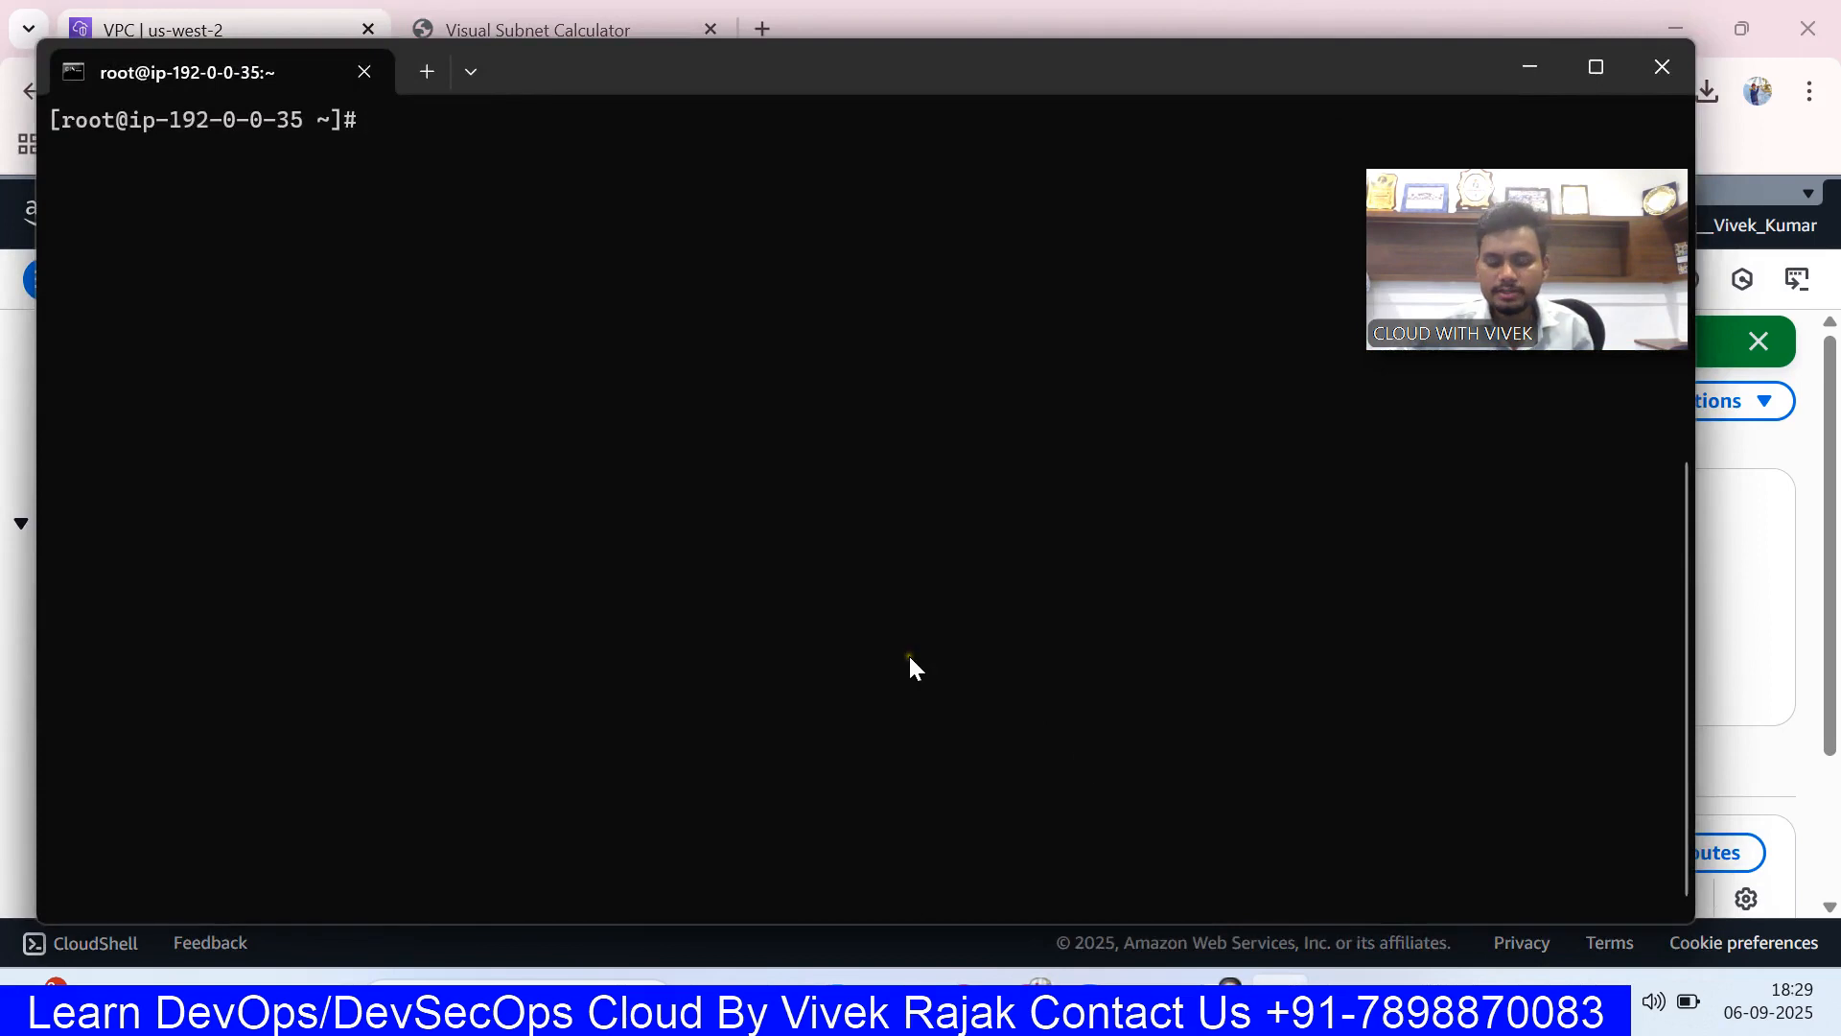
- Print the working directory on the public server and install the httpd package with yum, using the -y option
type("pwd")
key("Return")
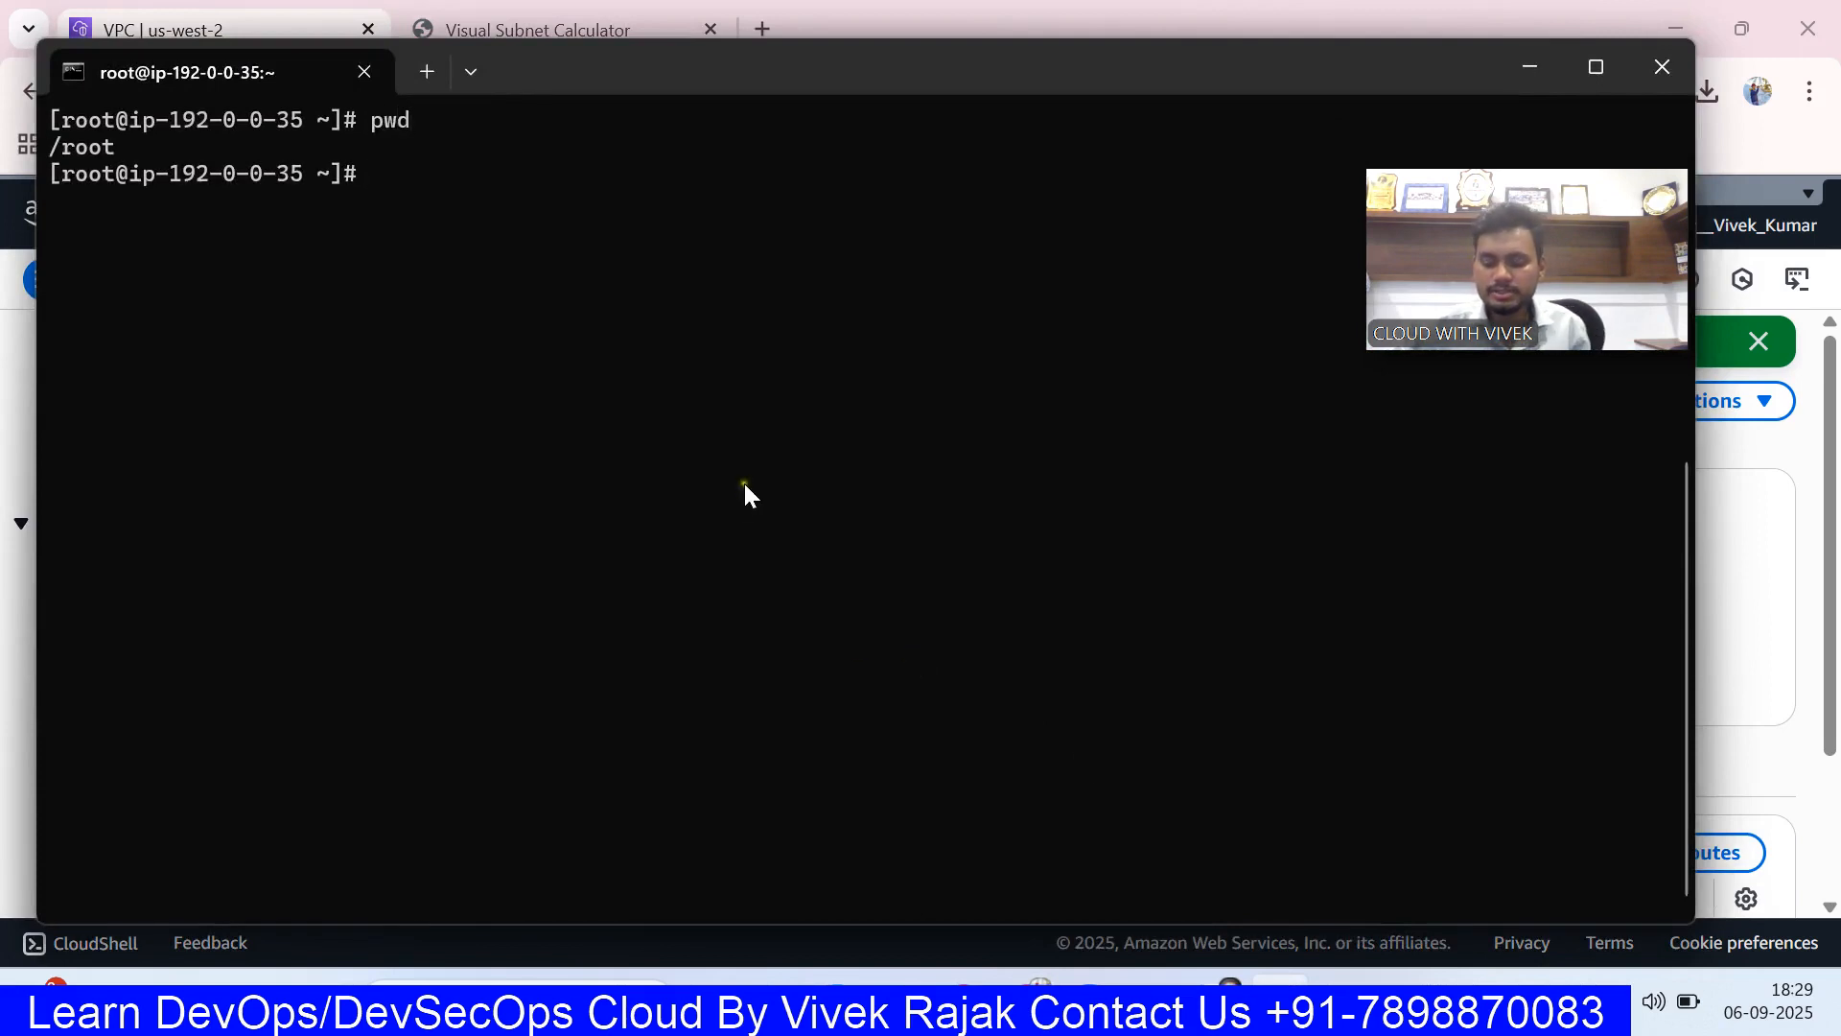
type("yum ins")
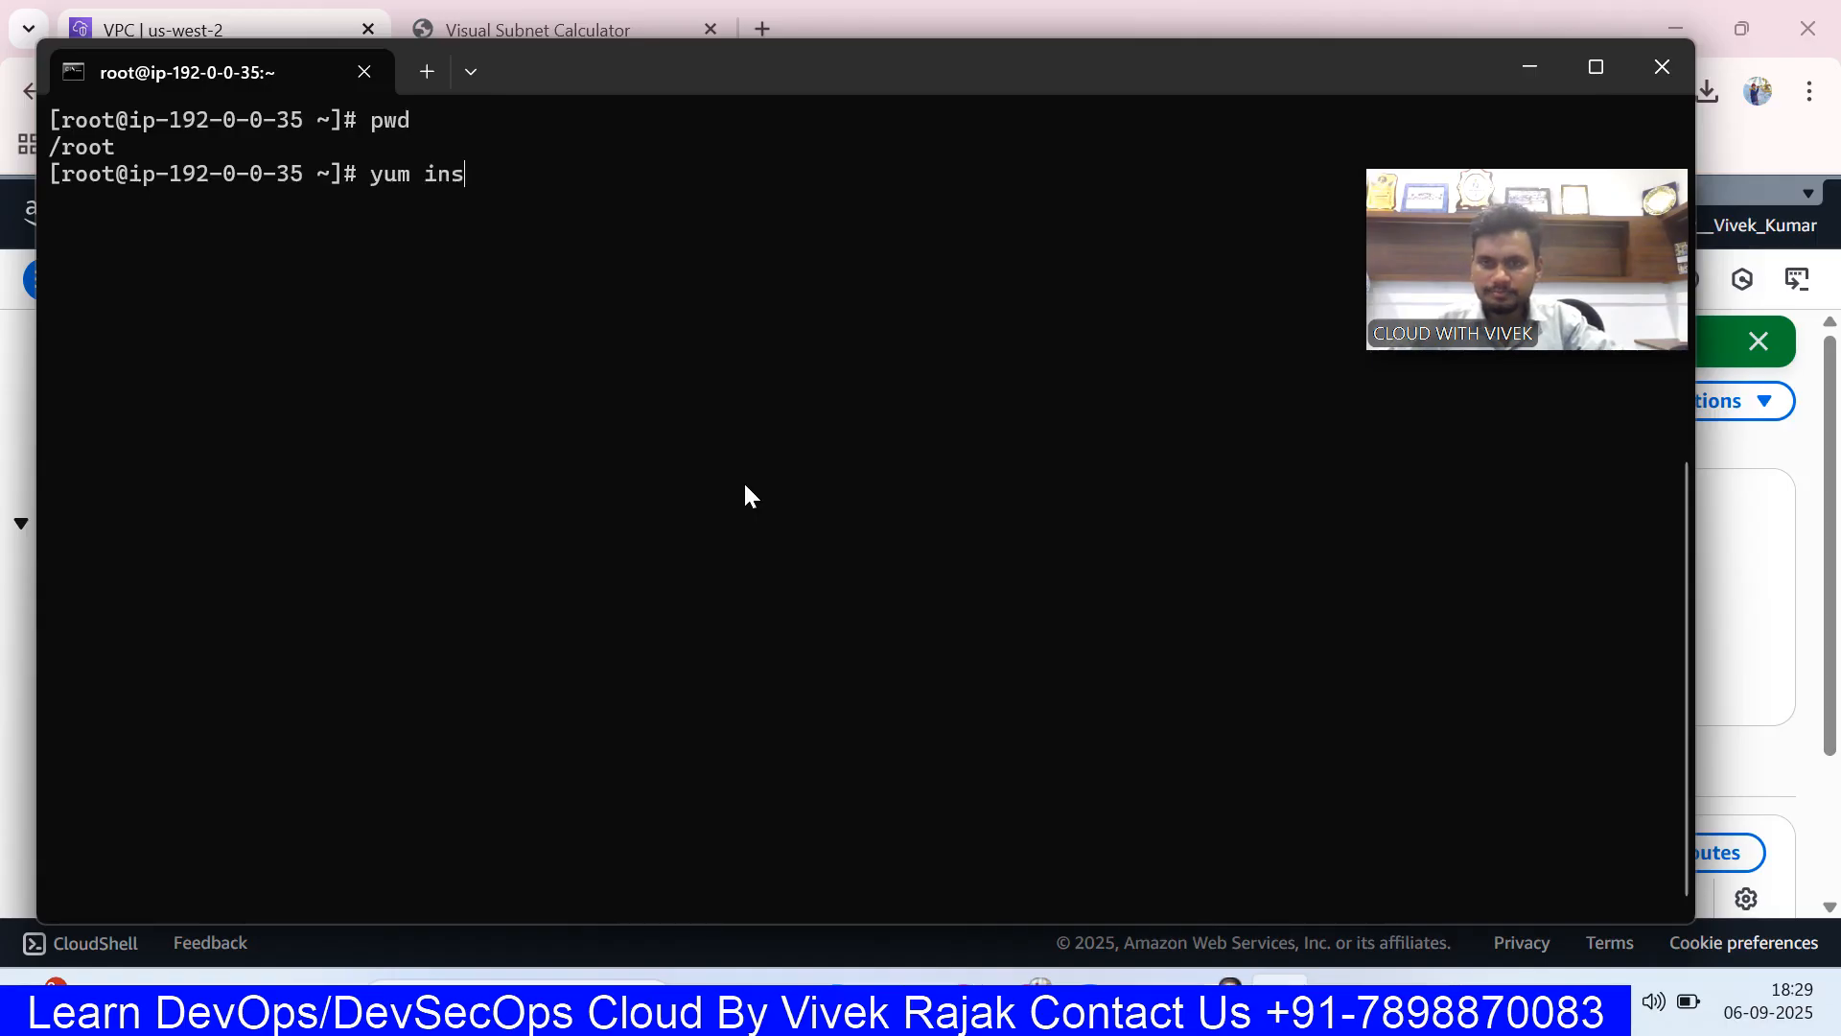
type("tall http")
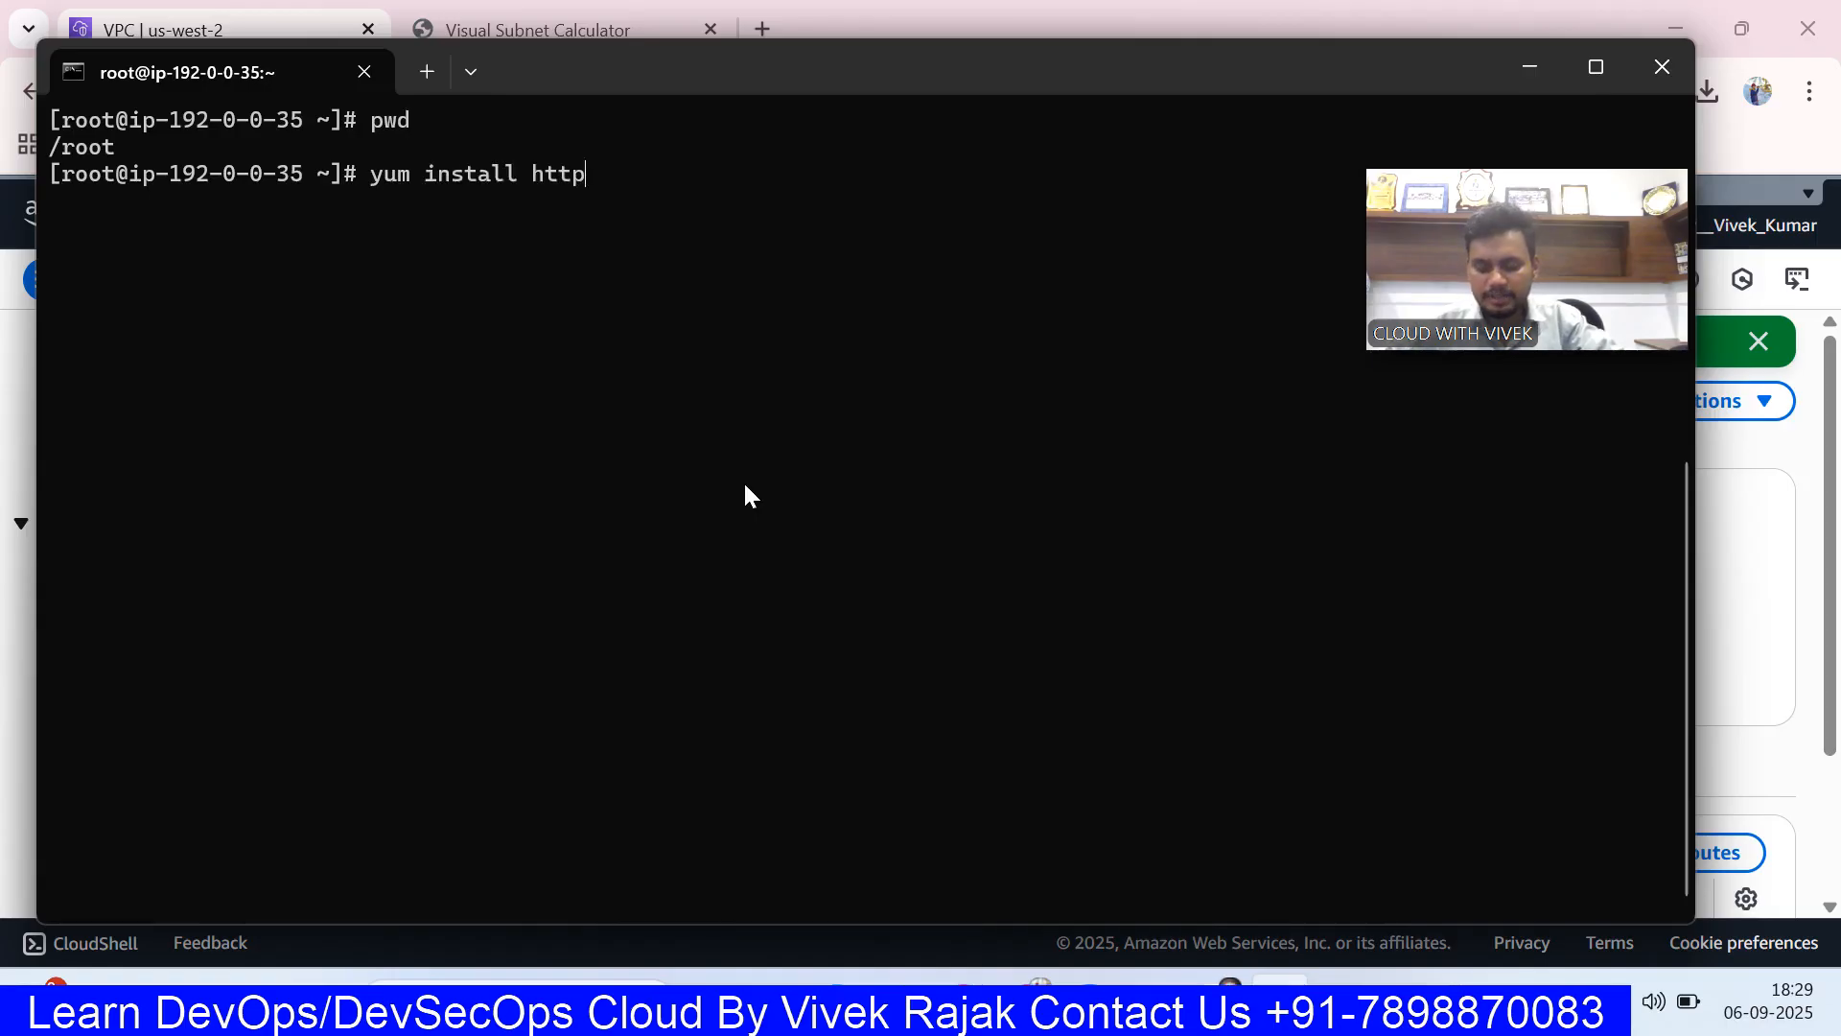
type("d -y")
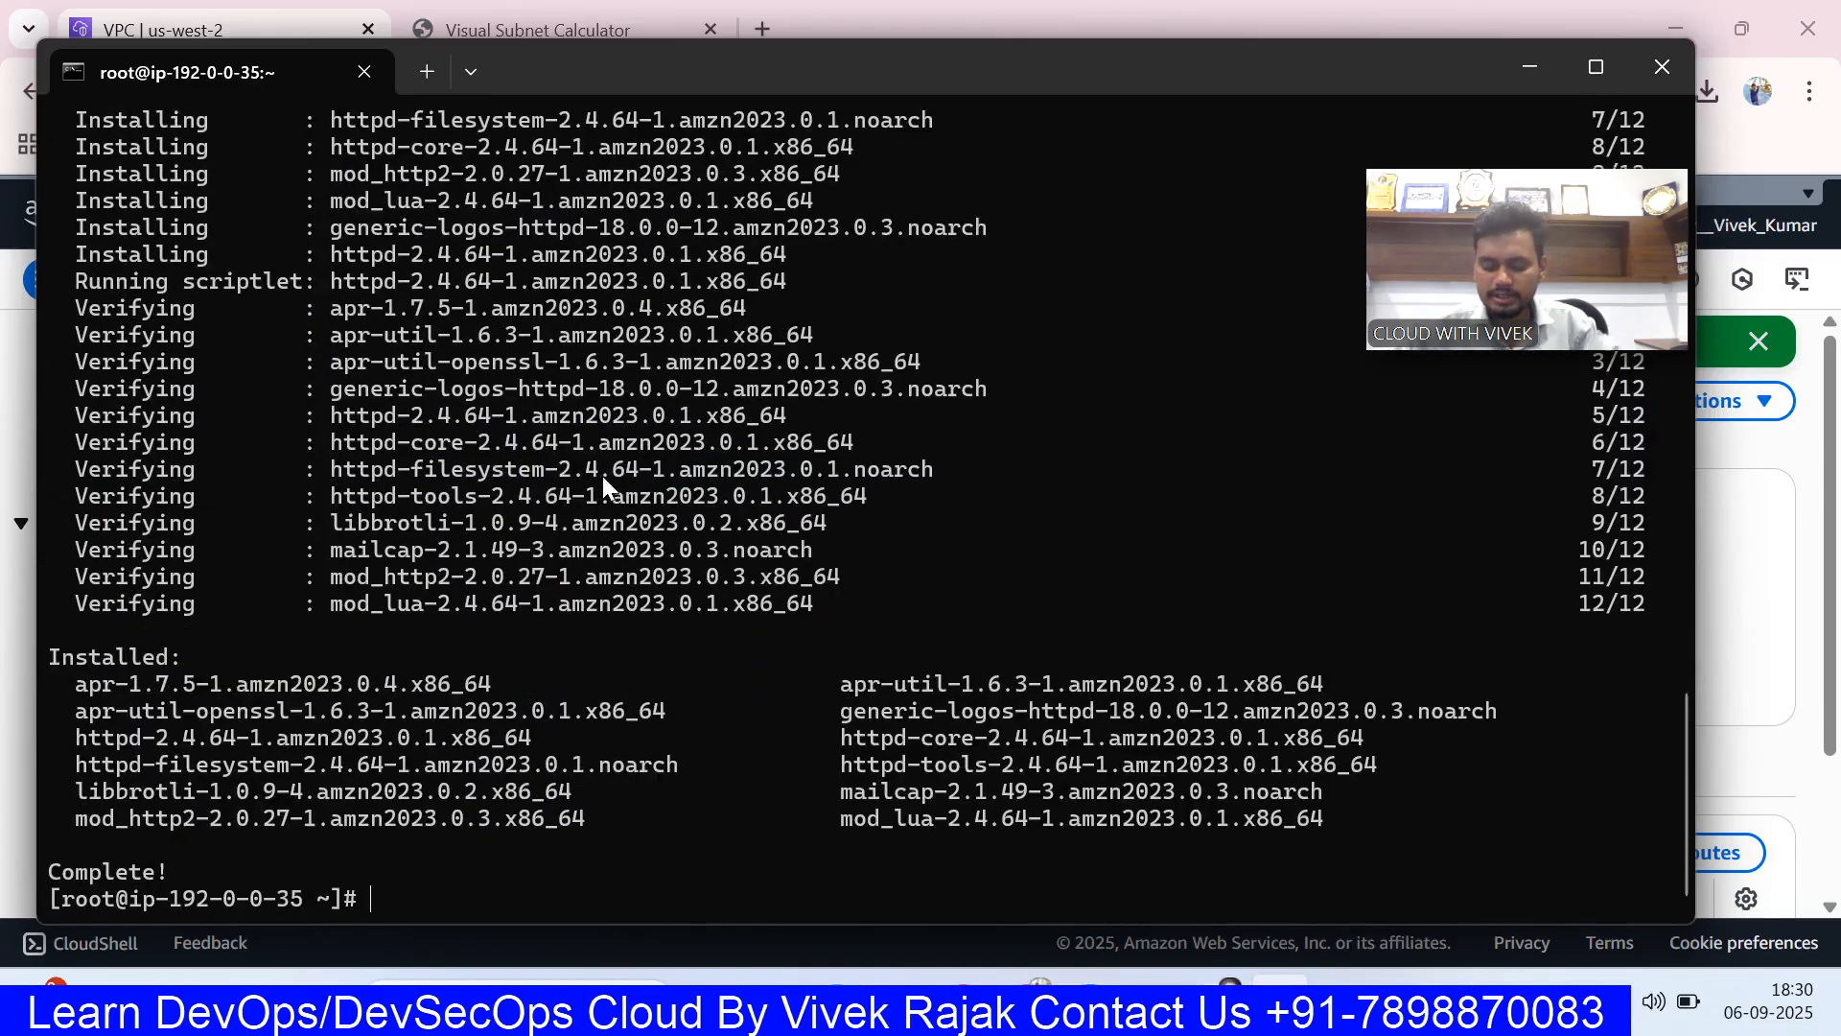
- Change to the /var/www/html/ directory on the server
type("d /var/www/")
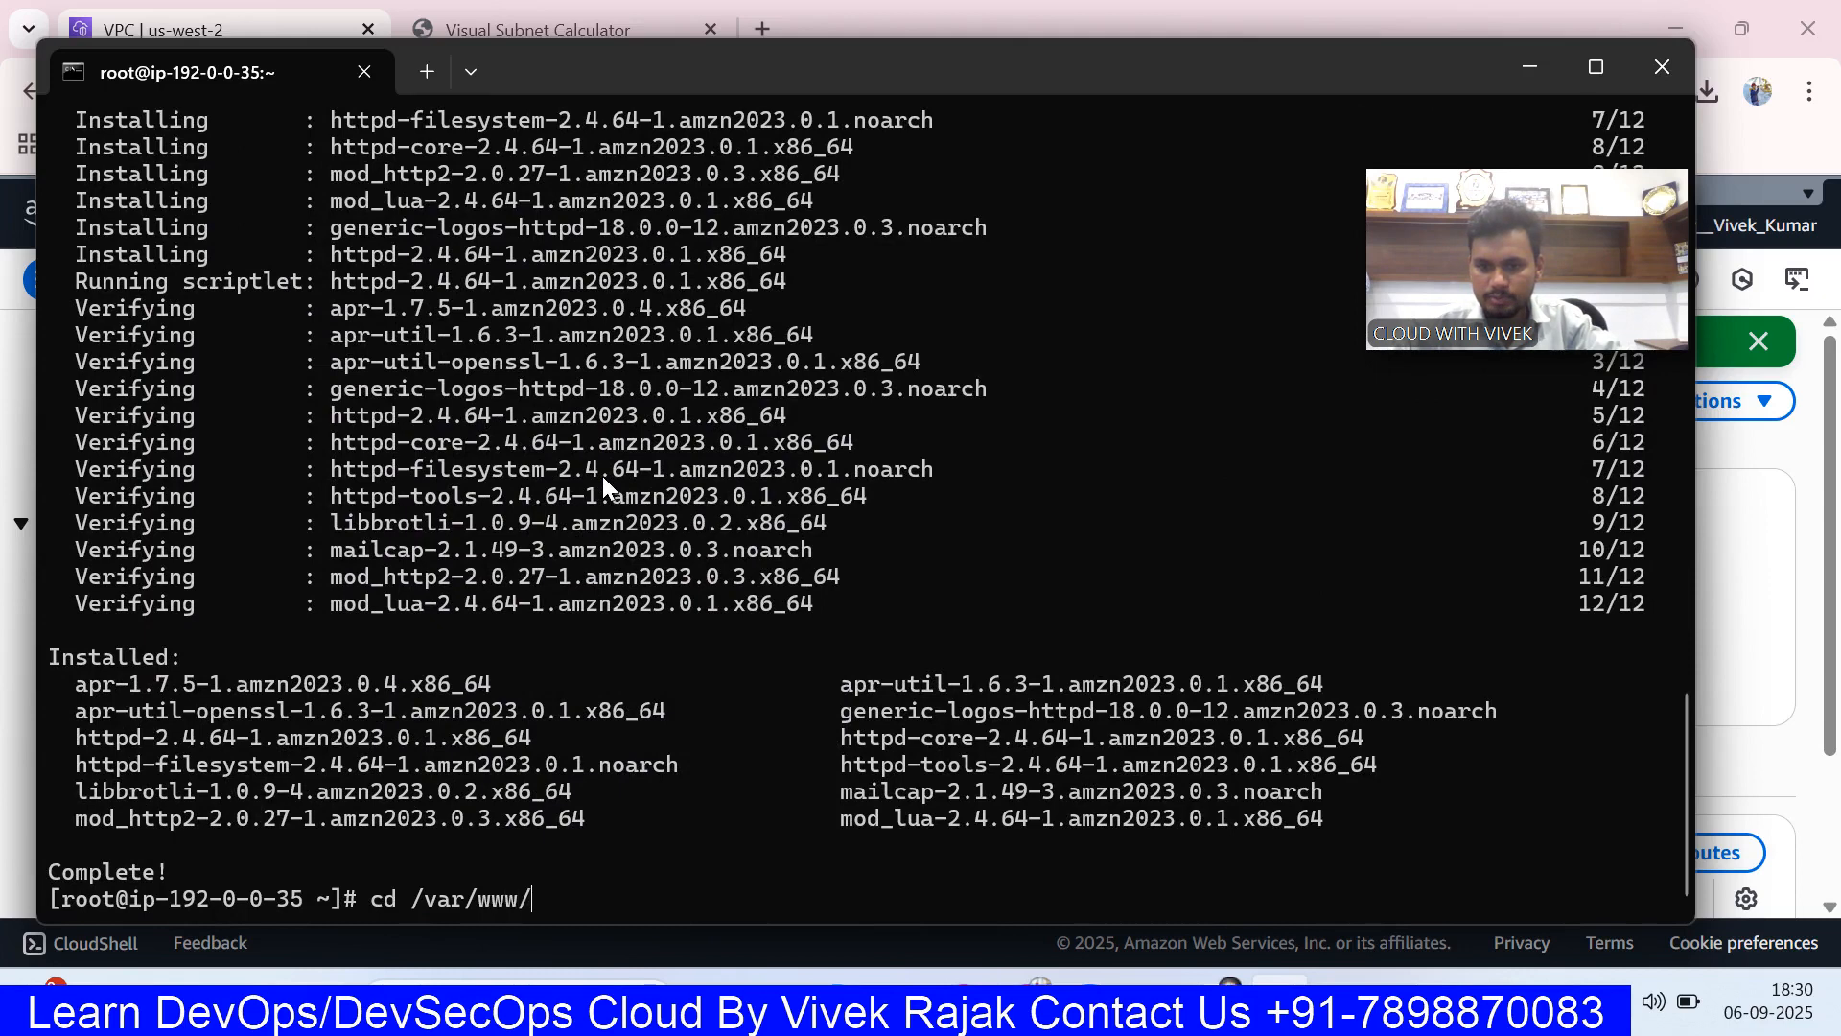
type("h")
key("Tab")
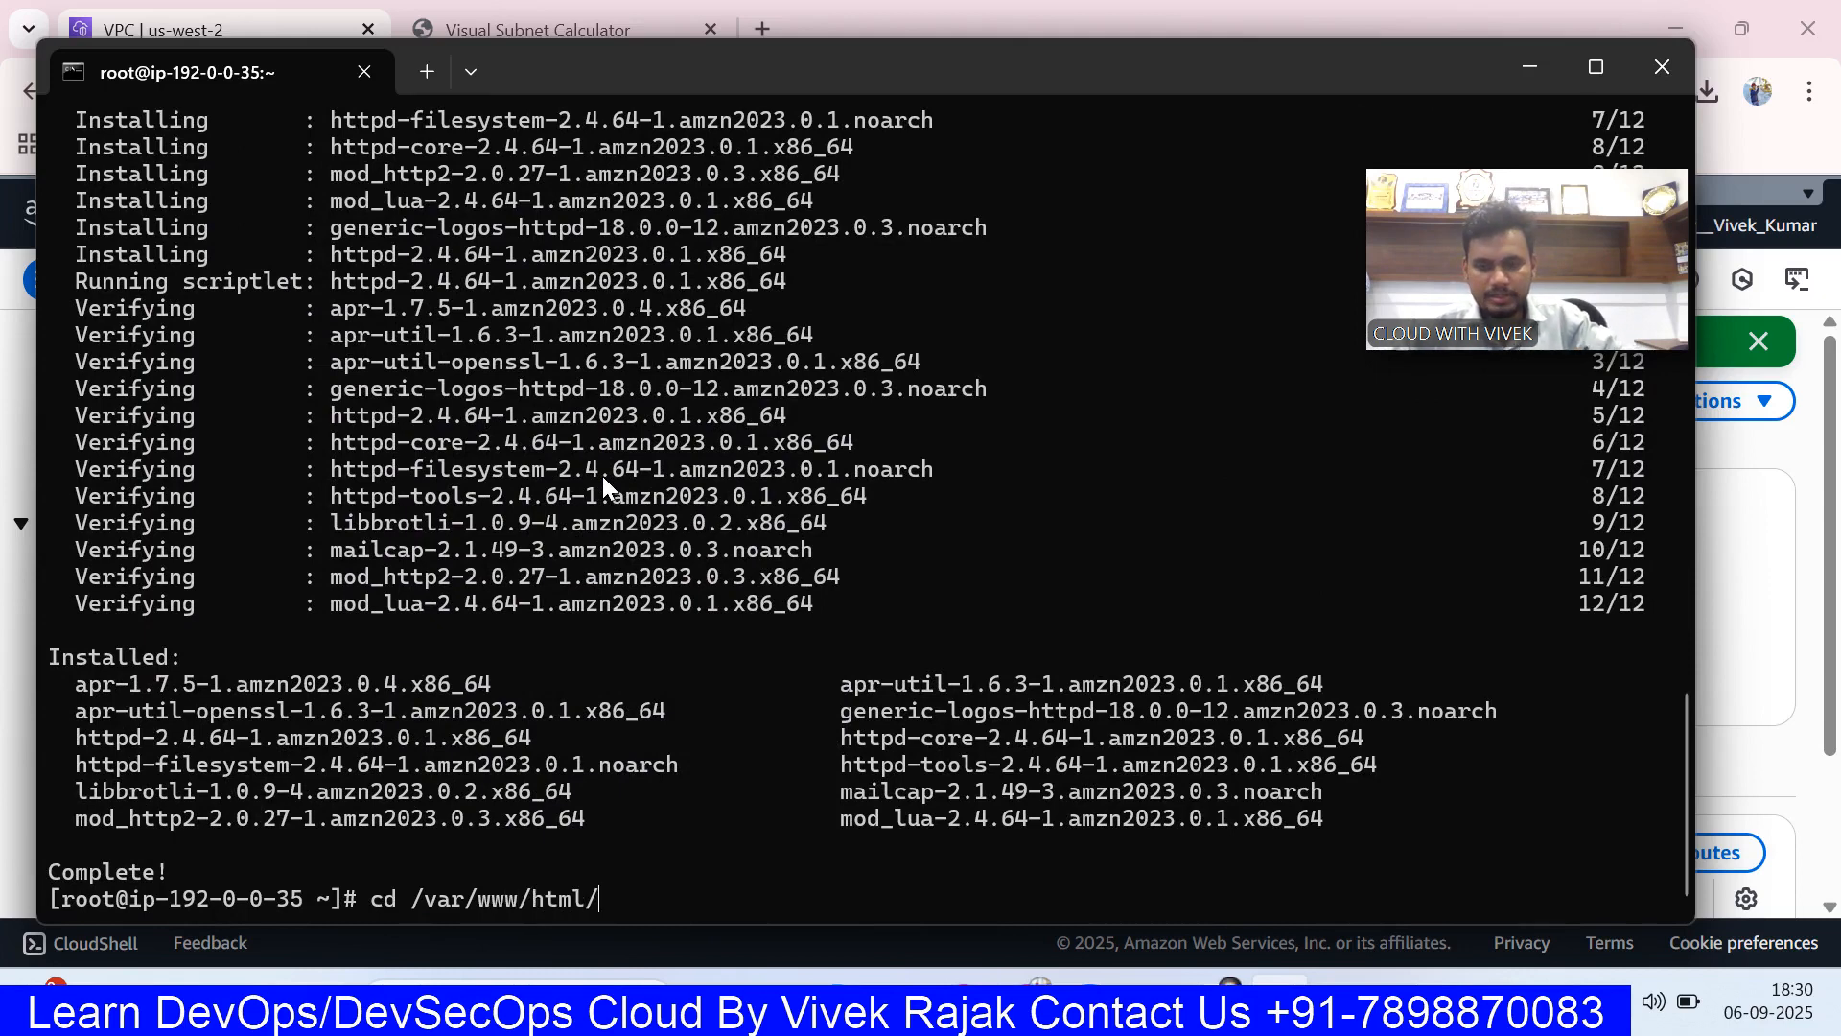
key("Return")
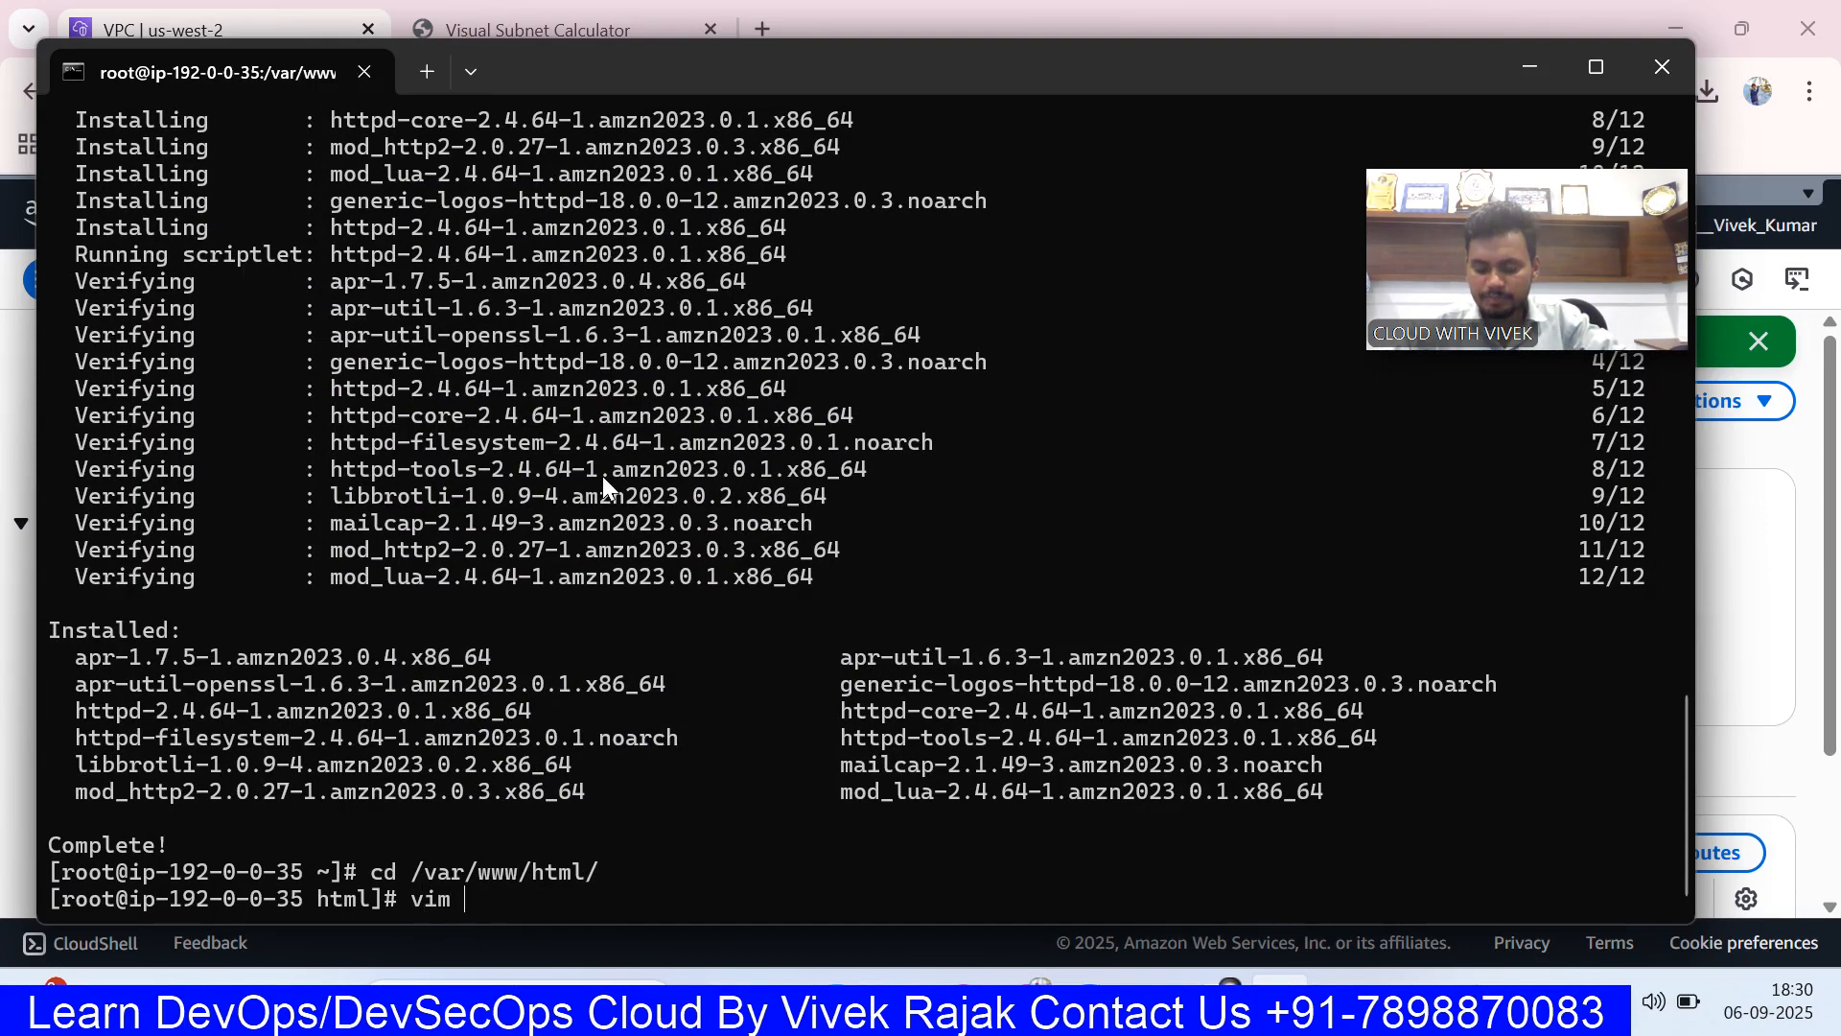
- Open a new index.html file in vim and enter insert mode
type("vim index.jh")
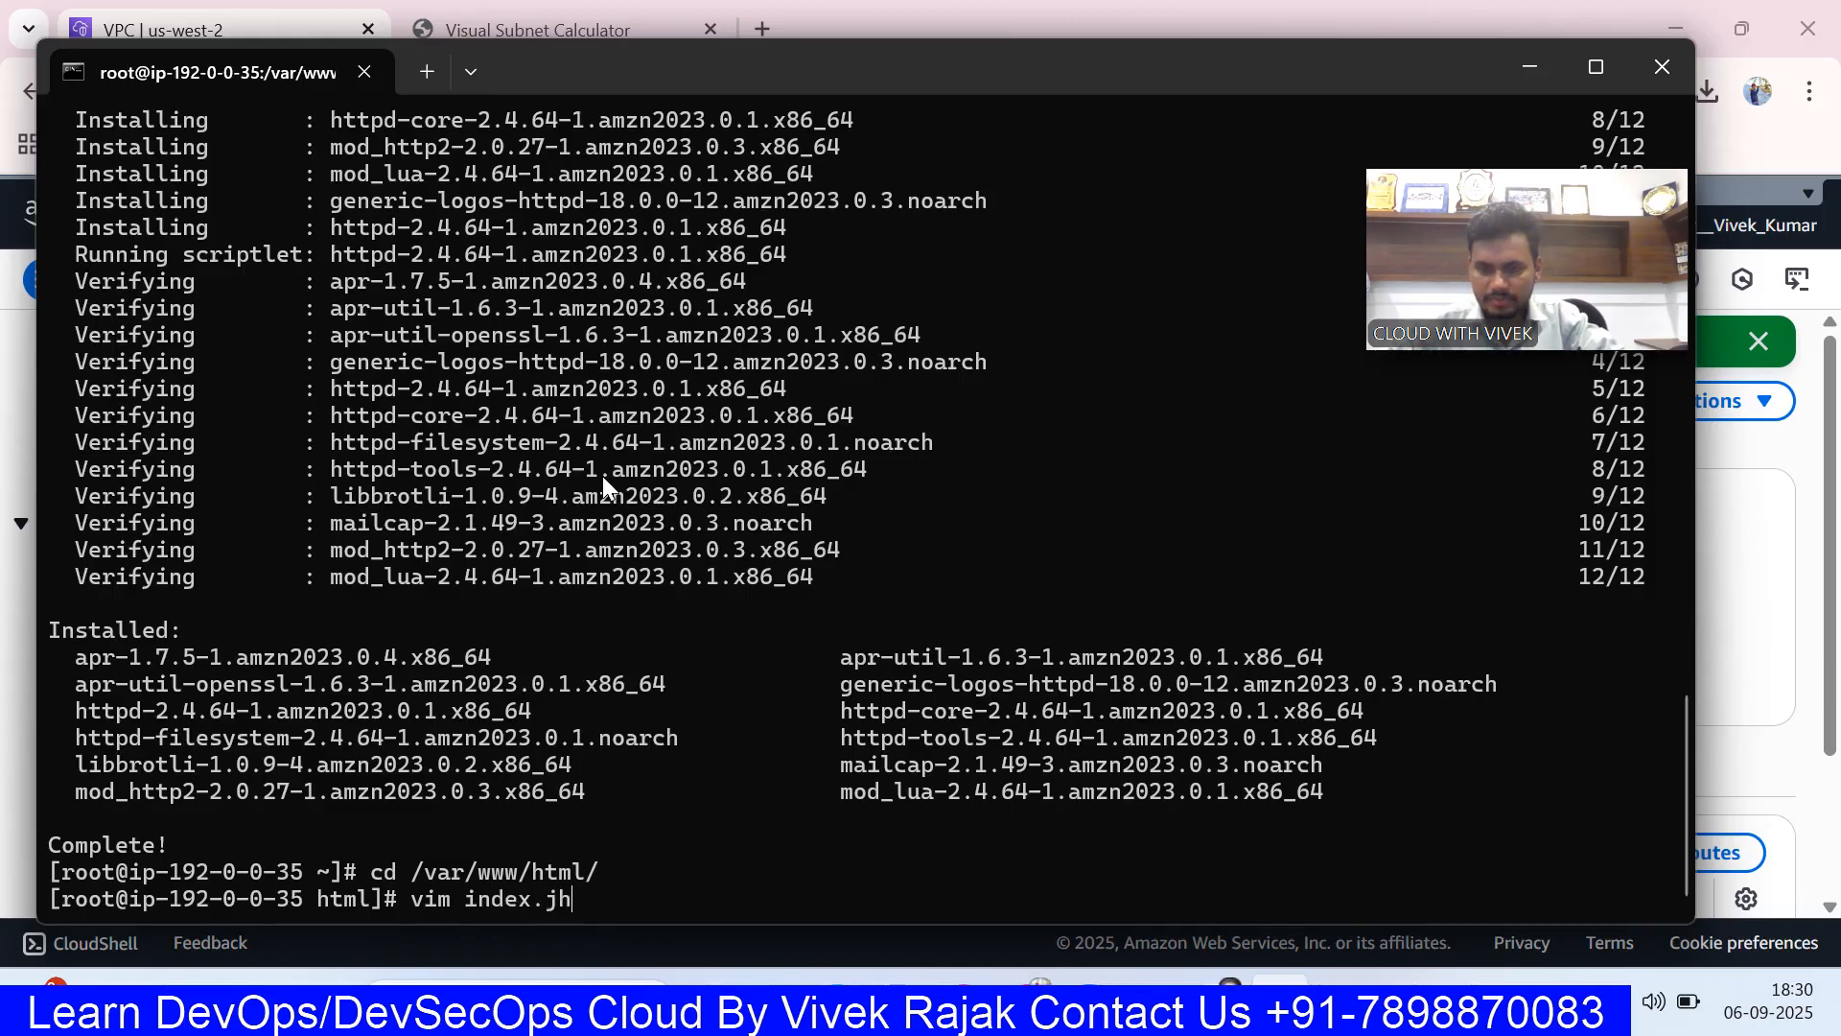
key("BackSpace")
key("BackSpace")
type("htm")
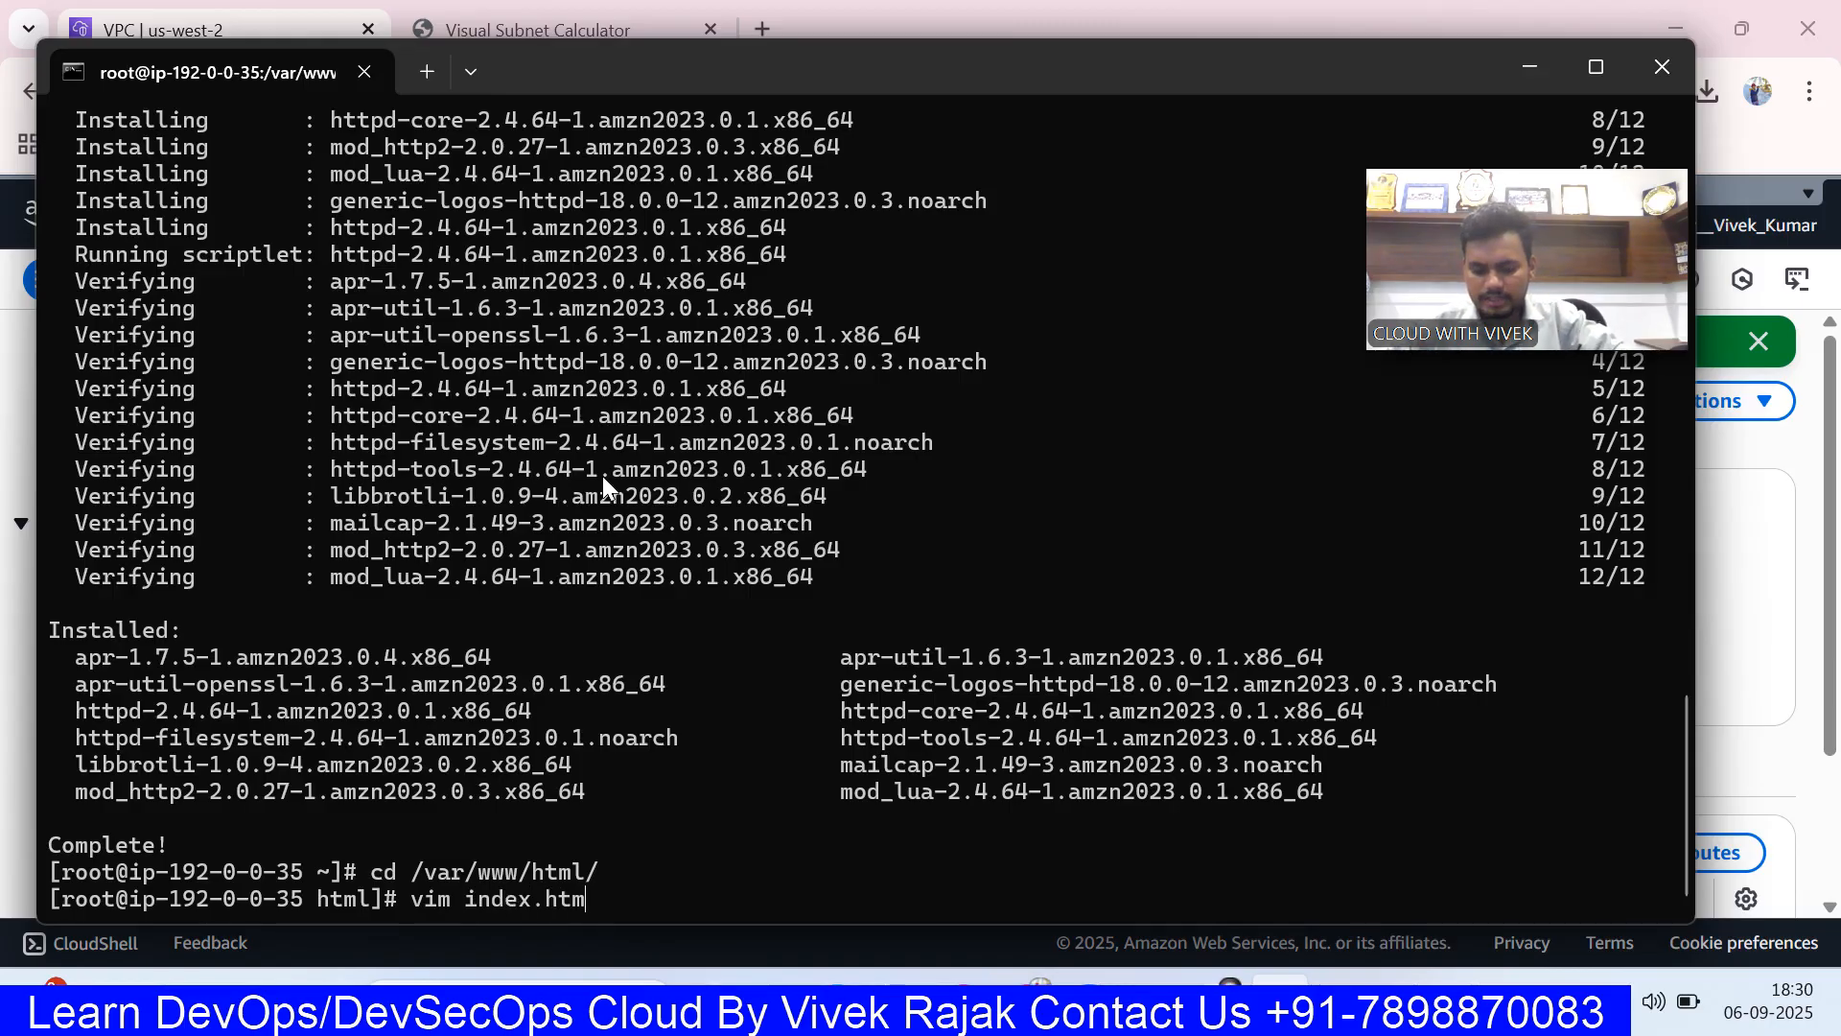
type("l")
key("Return")
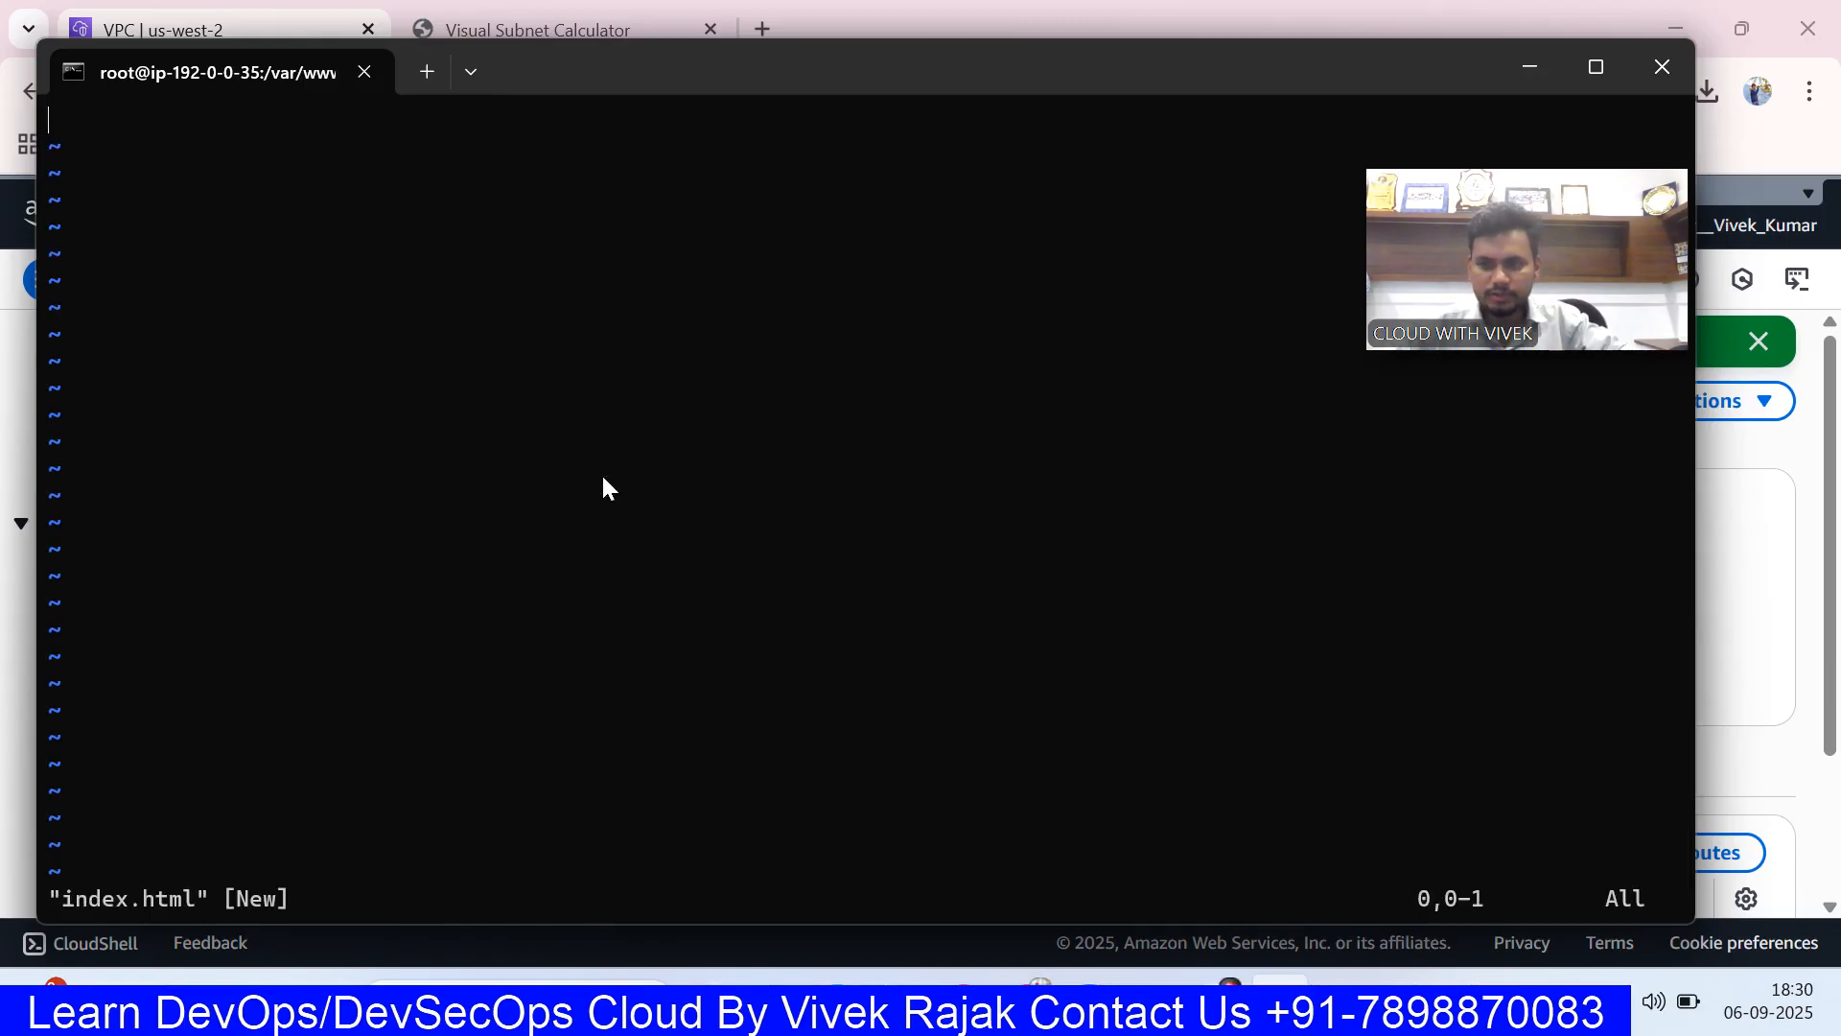
key("i")
- Switch to the desktop, open the vivekdoc HTML file in the web browser and look through the whole page
left_click(1531, 67)
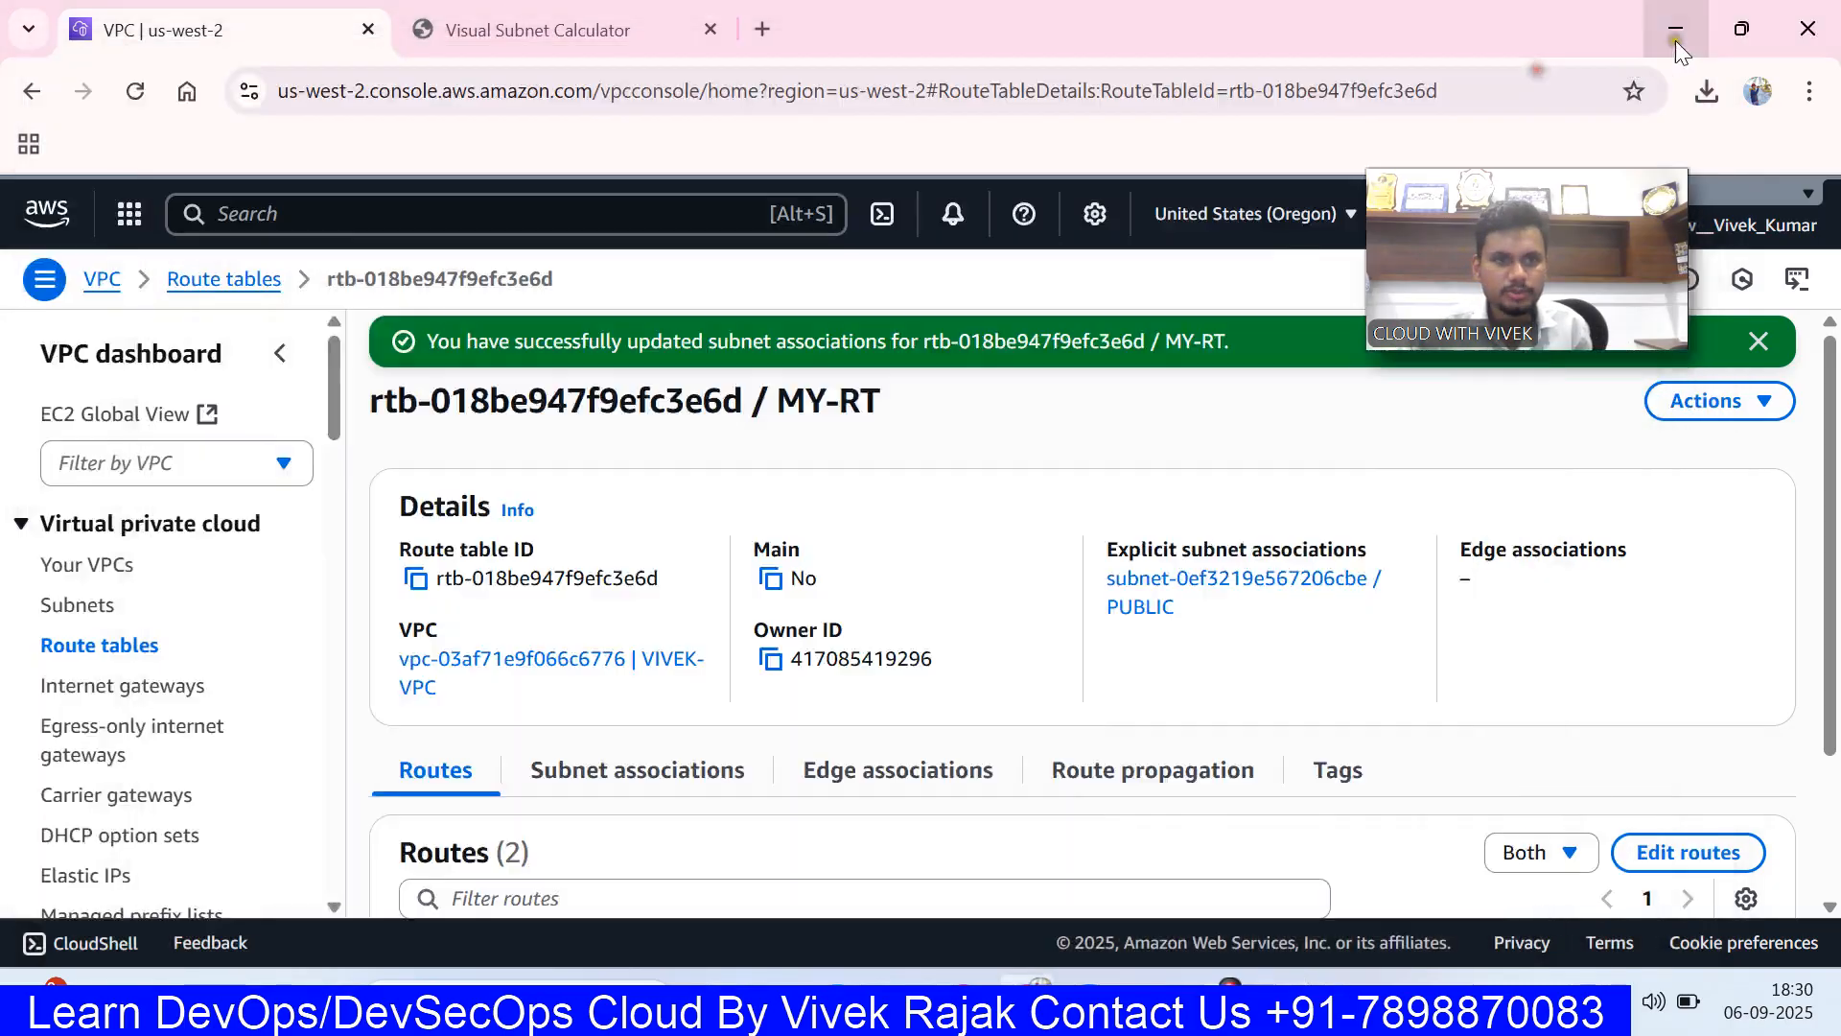
left_click(1685, 28)
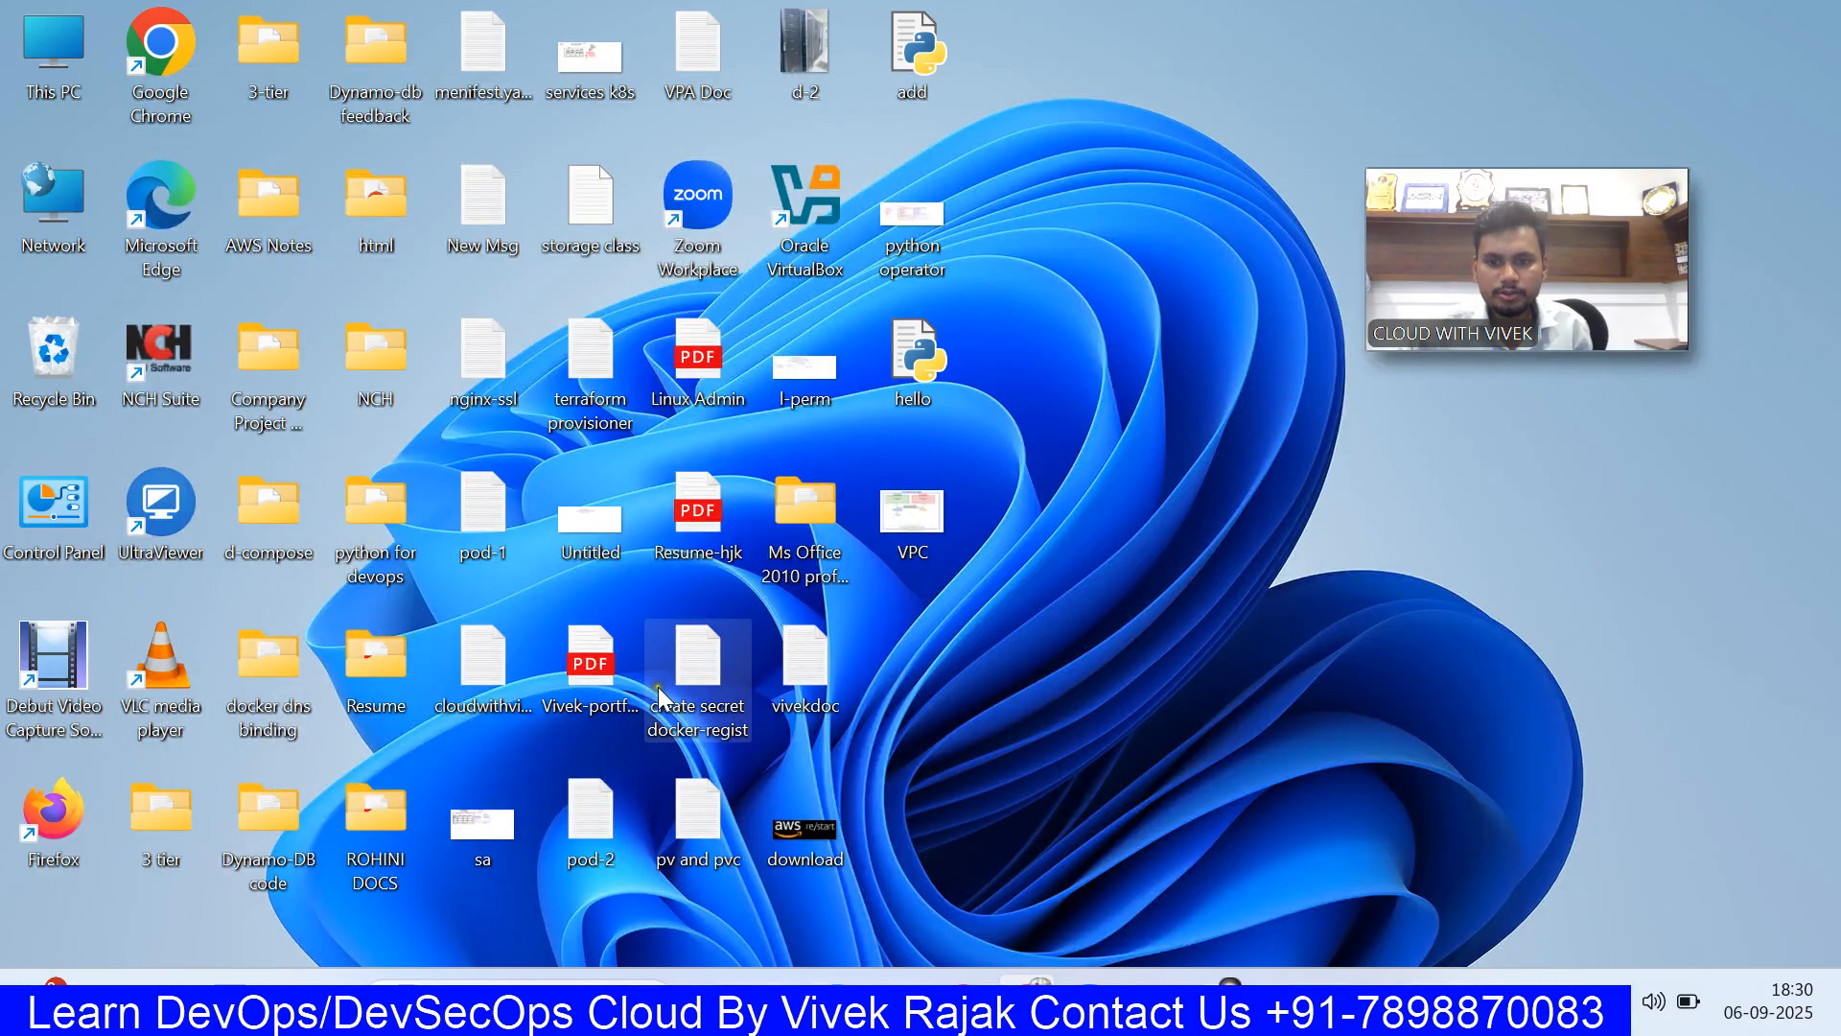
right_click(823, 662)
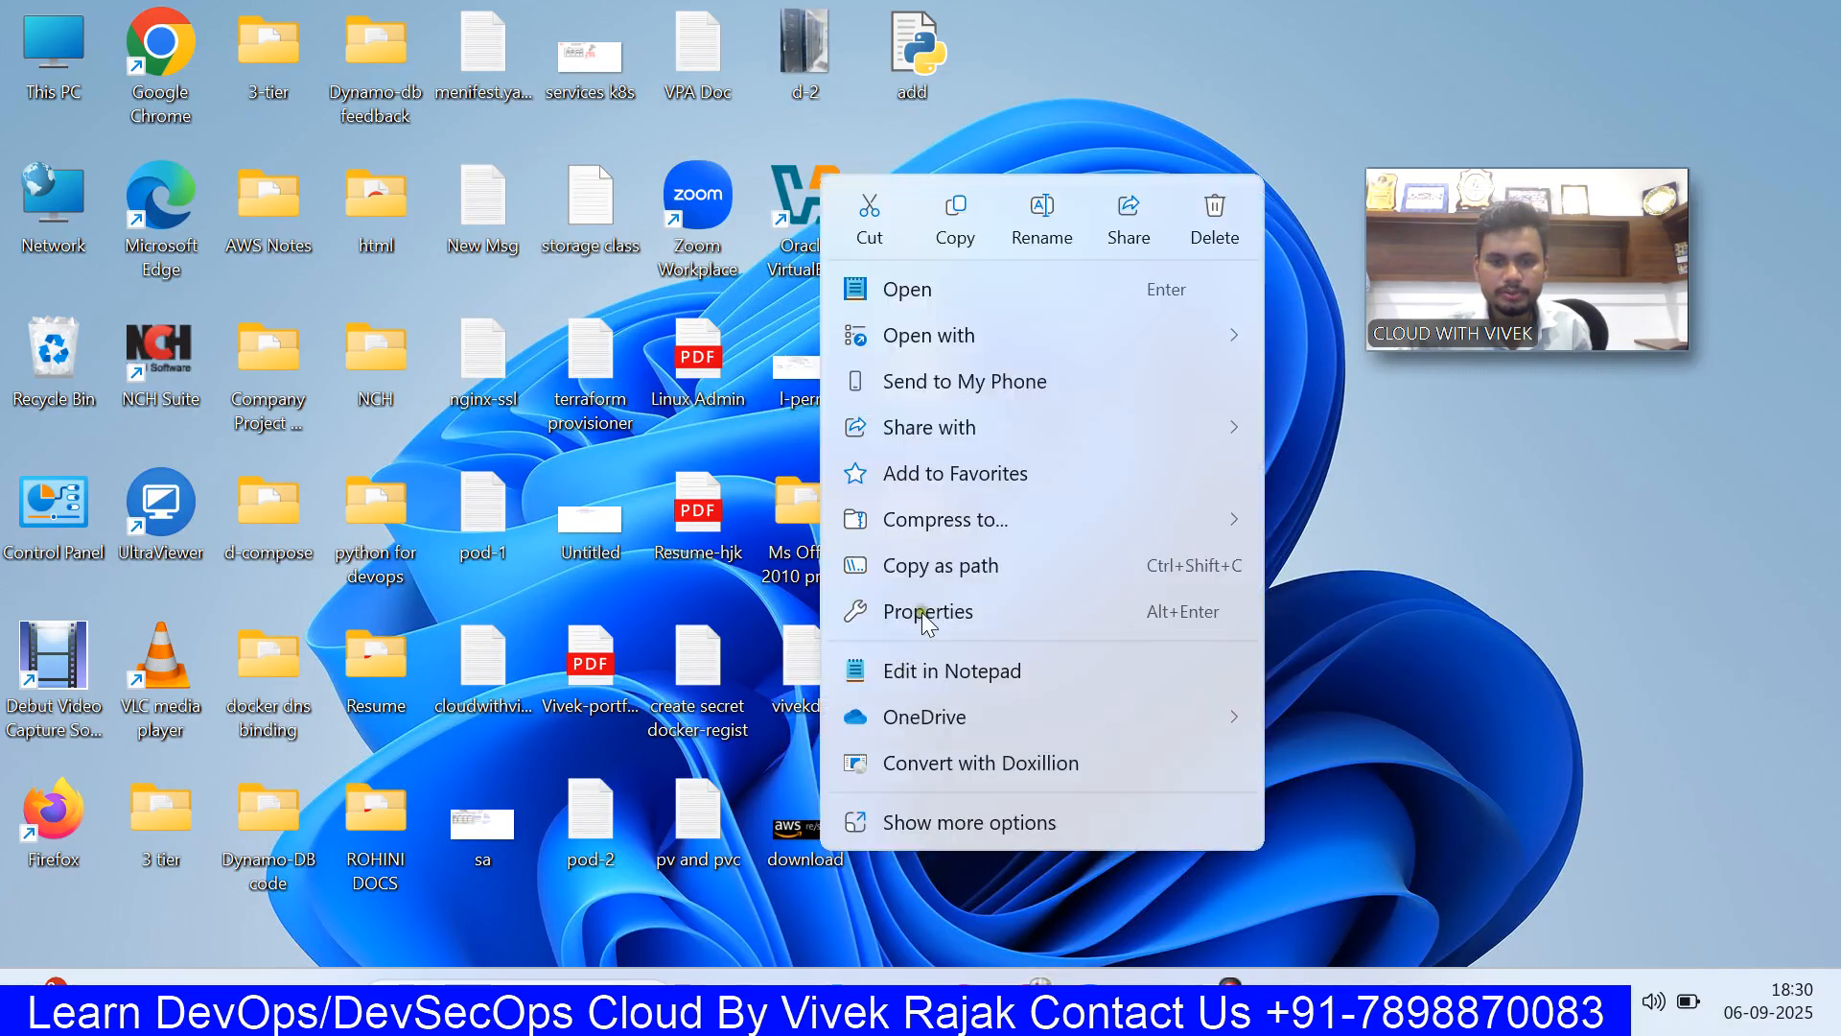
mouse_move(1241, 336)
left_click(1345, 393)
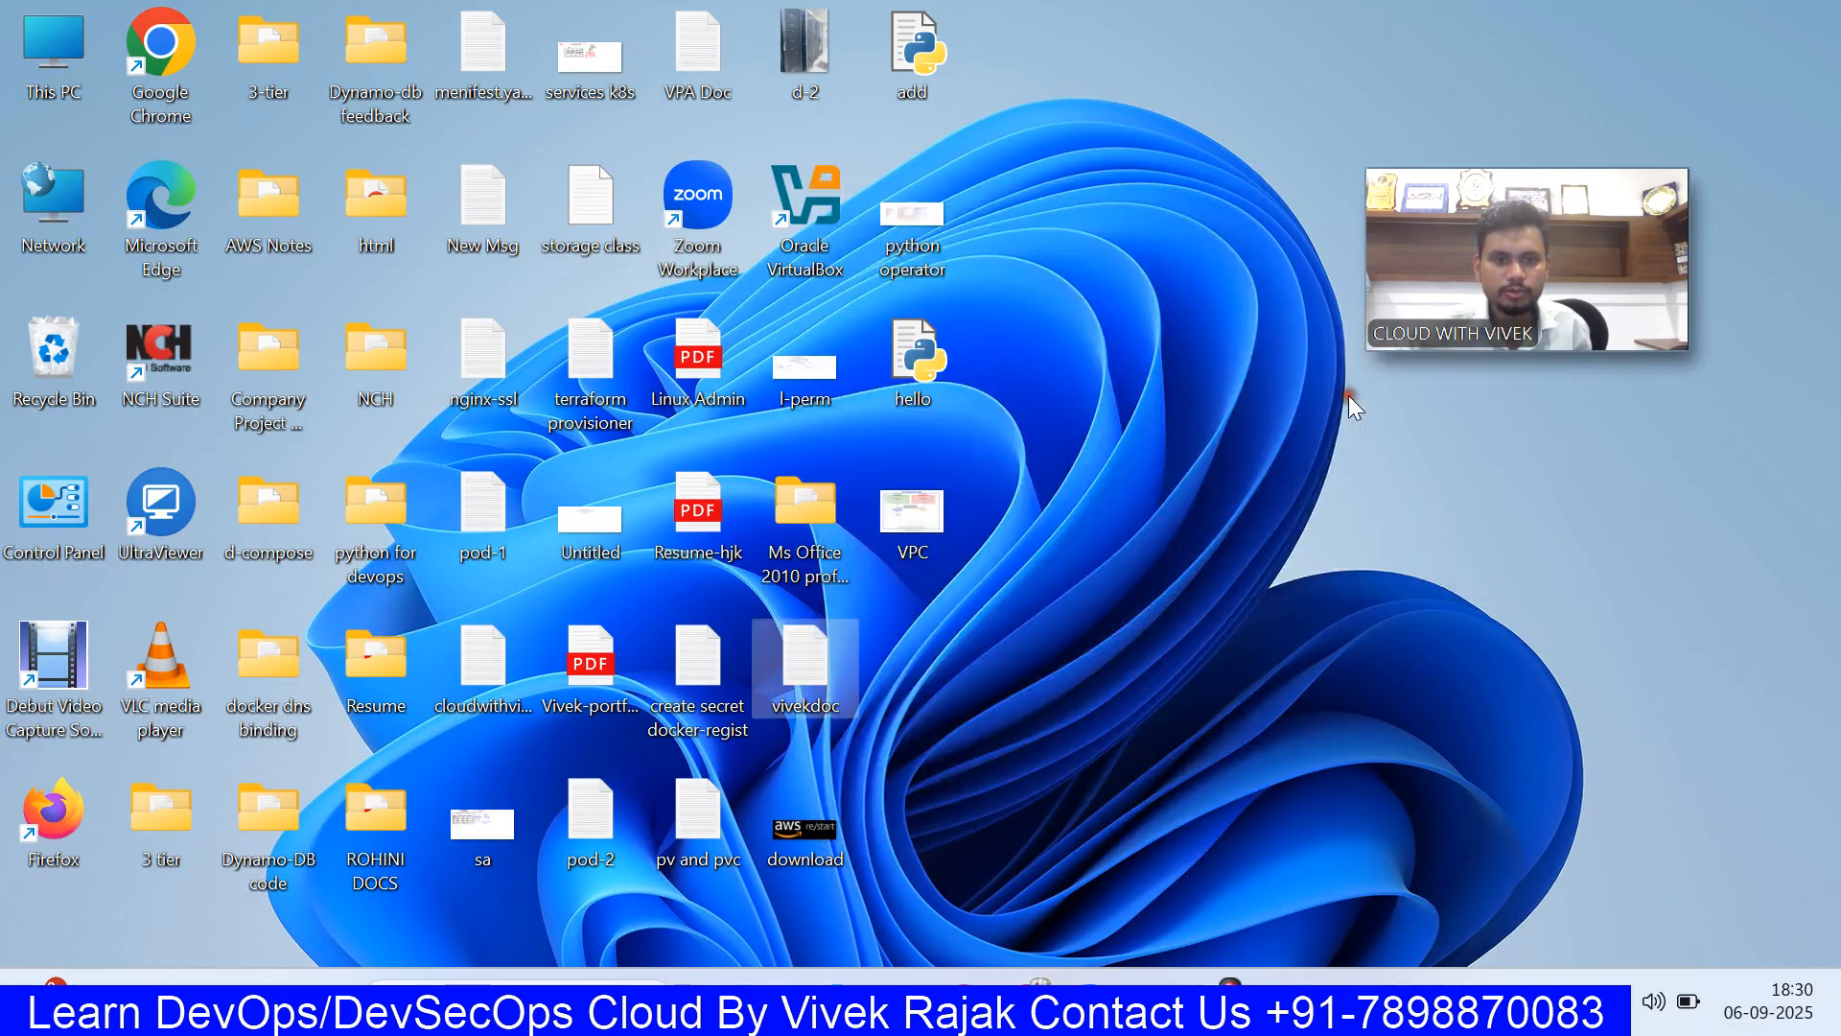
scroll(879, 499, "down", 5)
scroll(879, 499, "down", 6)
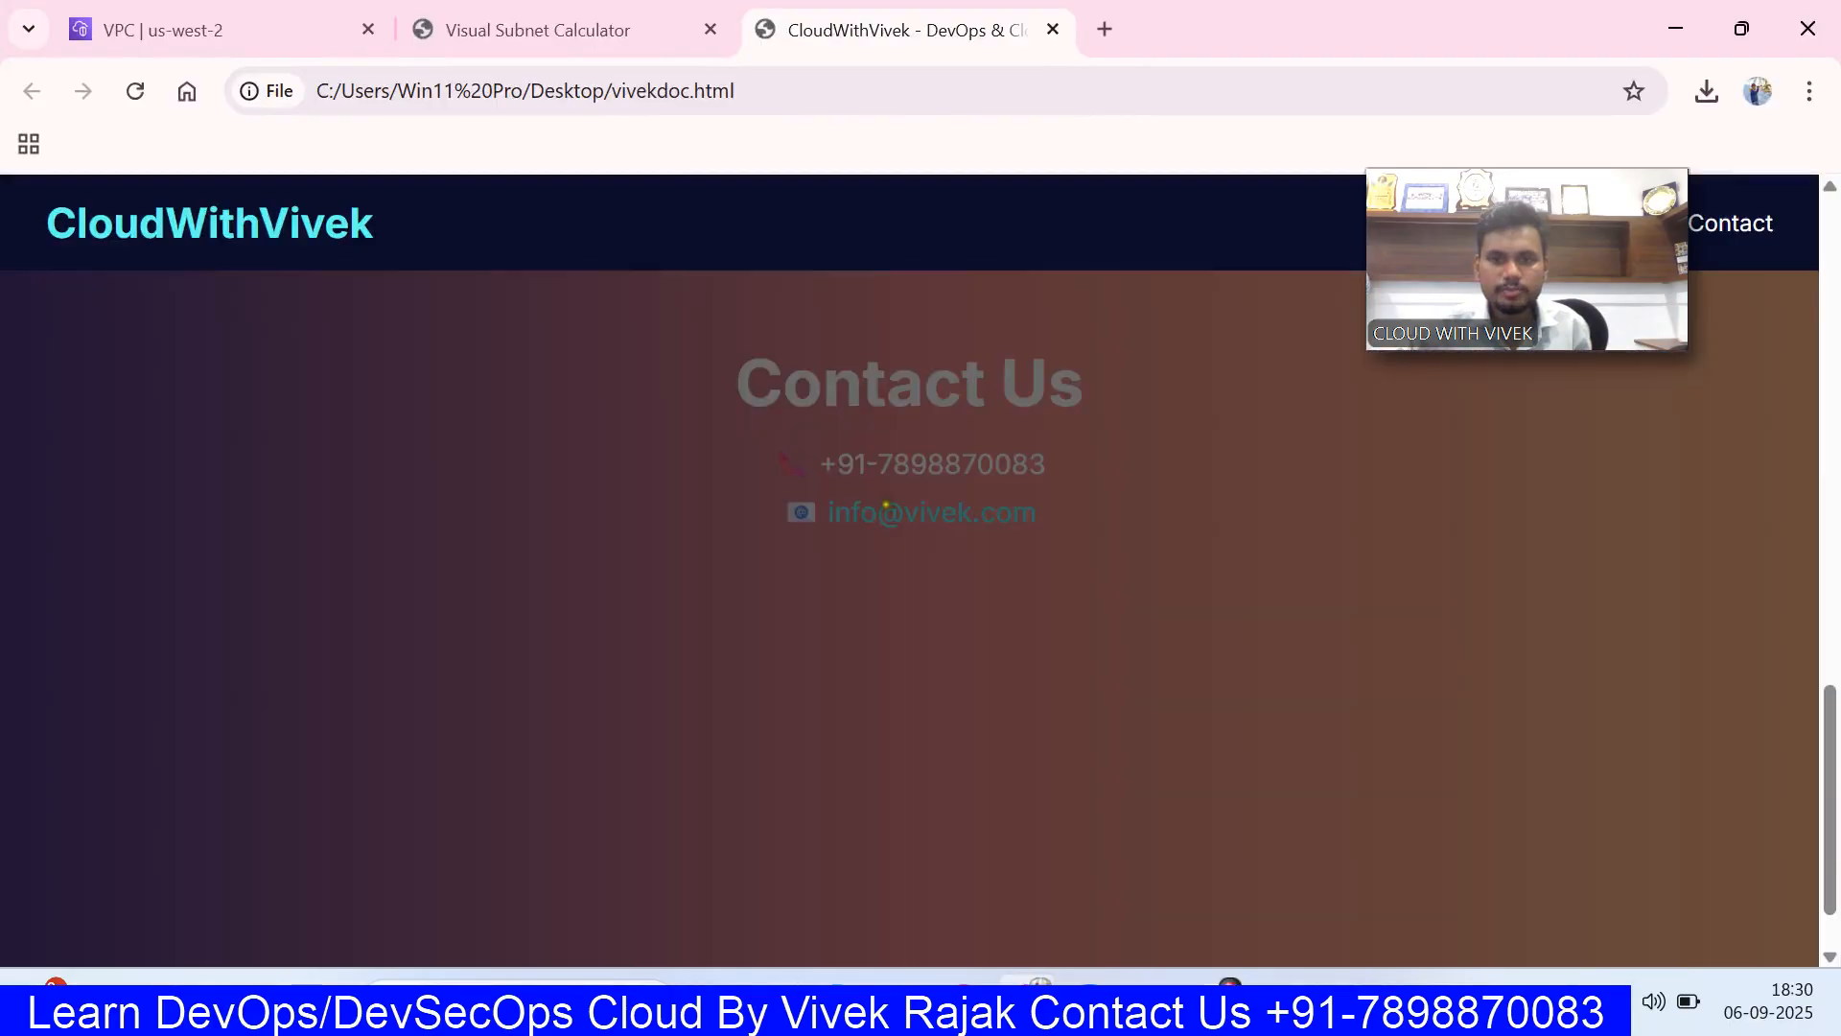
scroll(888, 506, "up", 10)
scroll(889, 510, "up", 2)
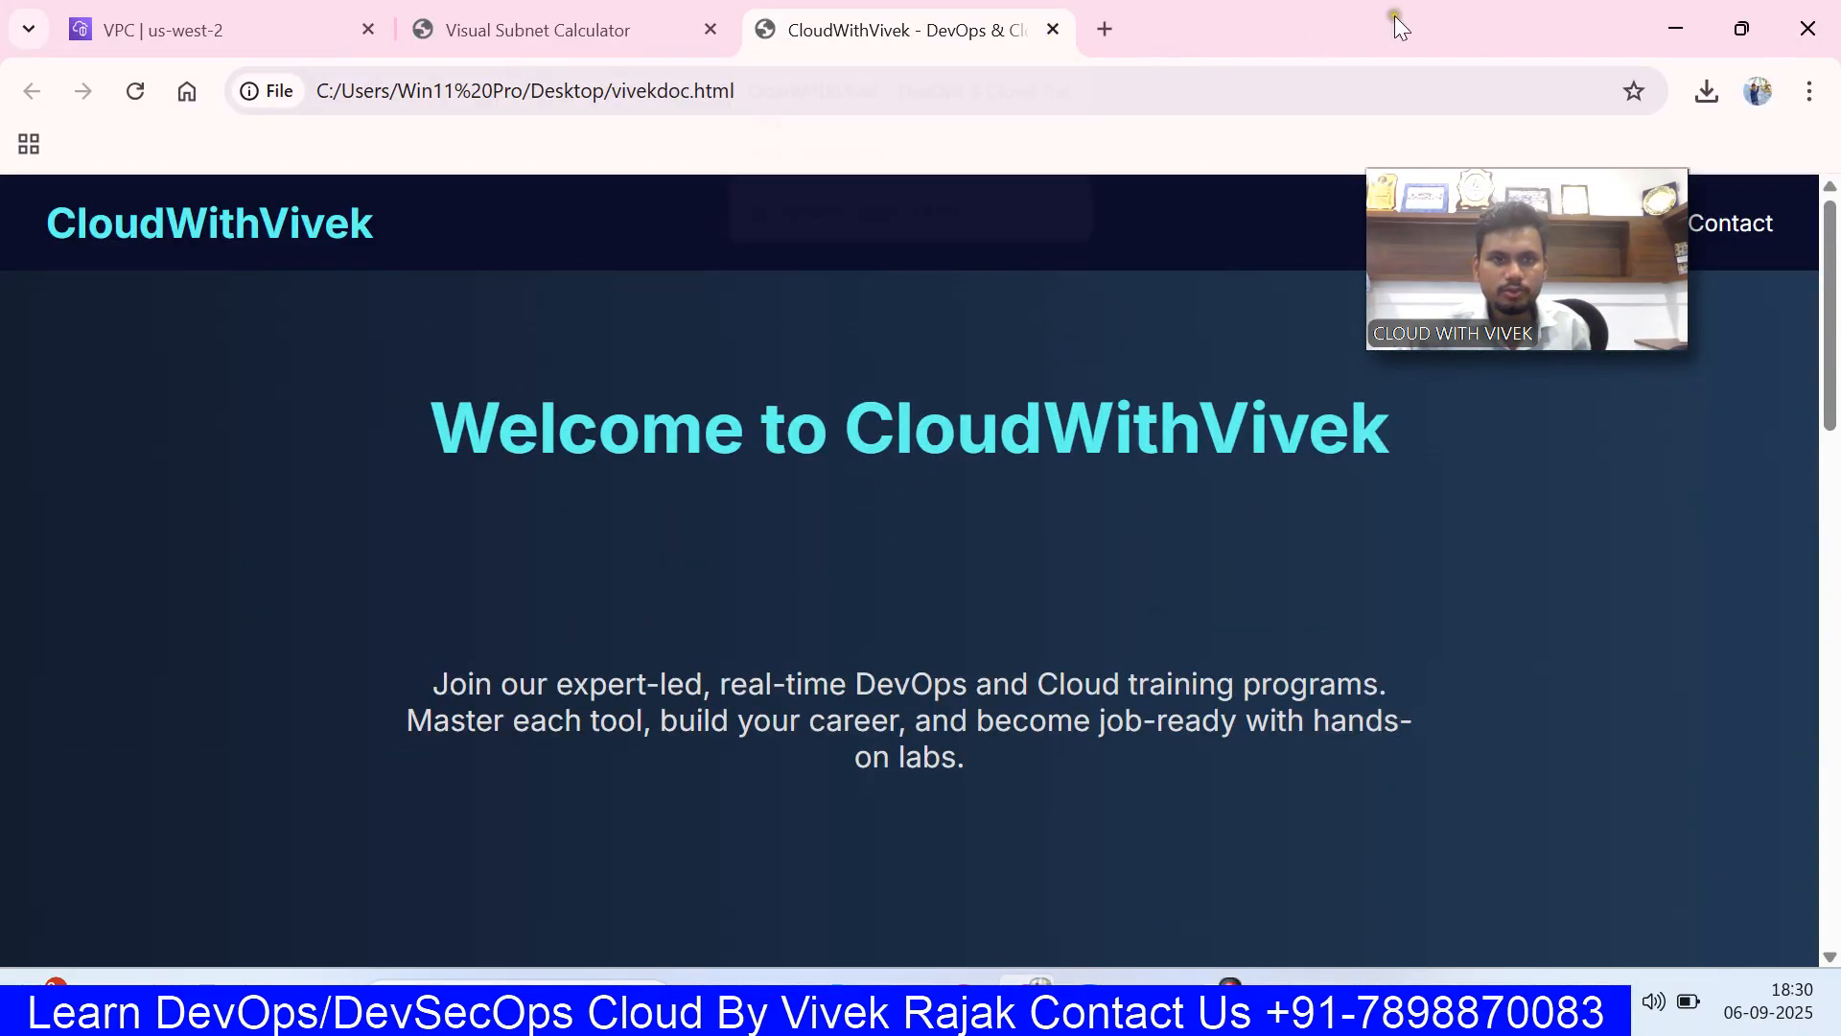
- Open the desktop's vivekdoc file in Notepad and copy its entire HTML code
left_click(1668, 29)
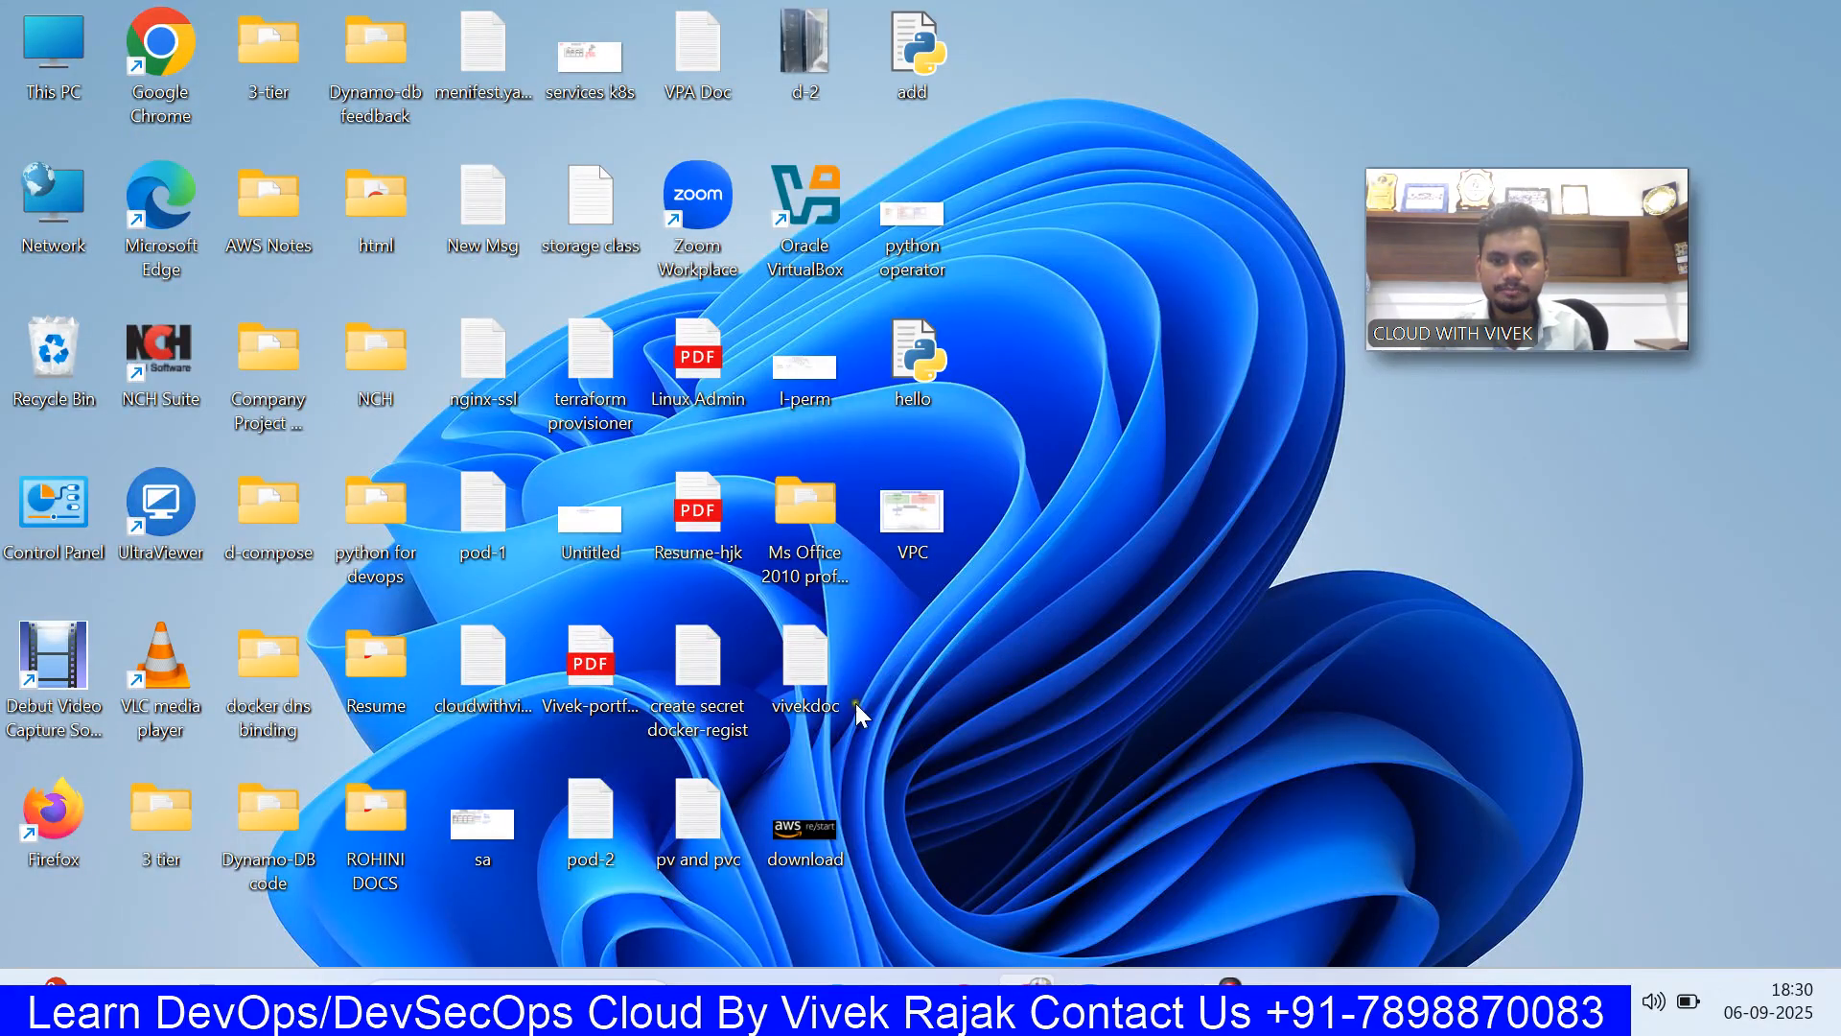
right_click(819, 673)
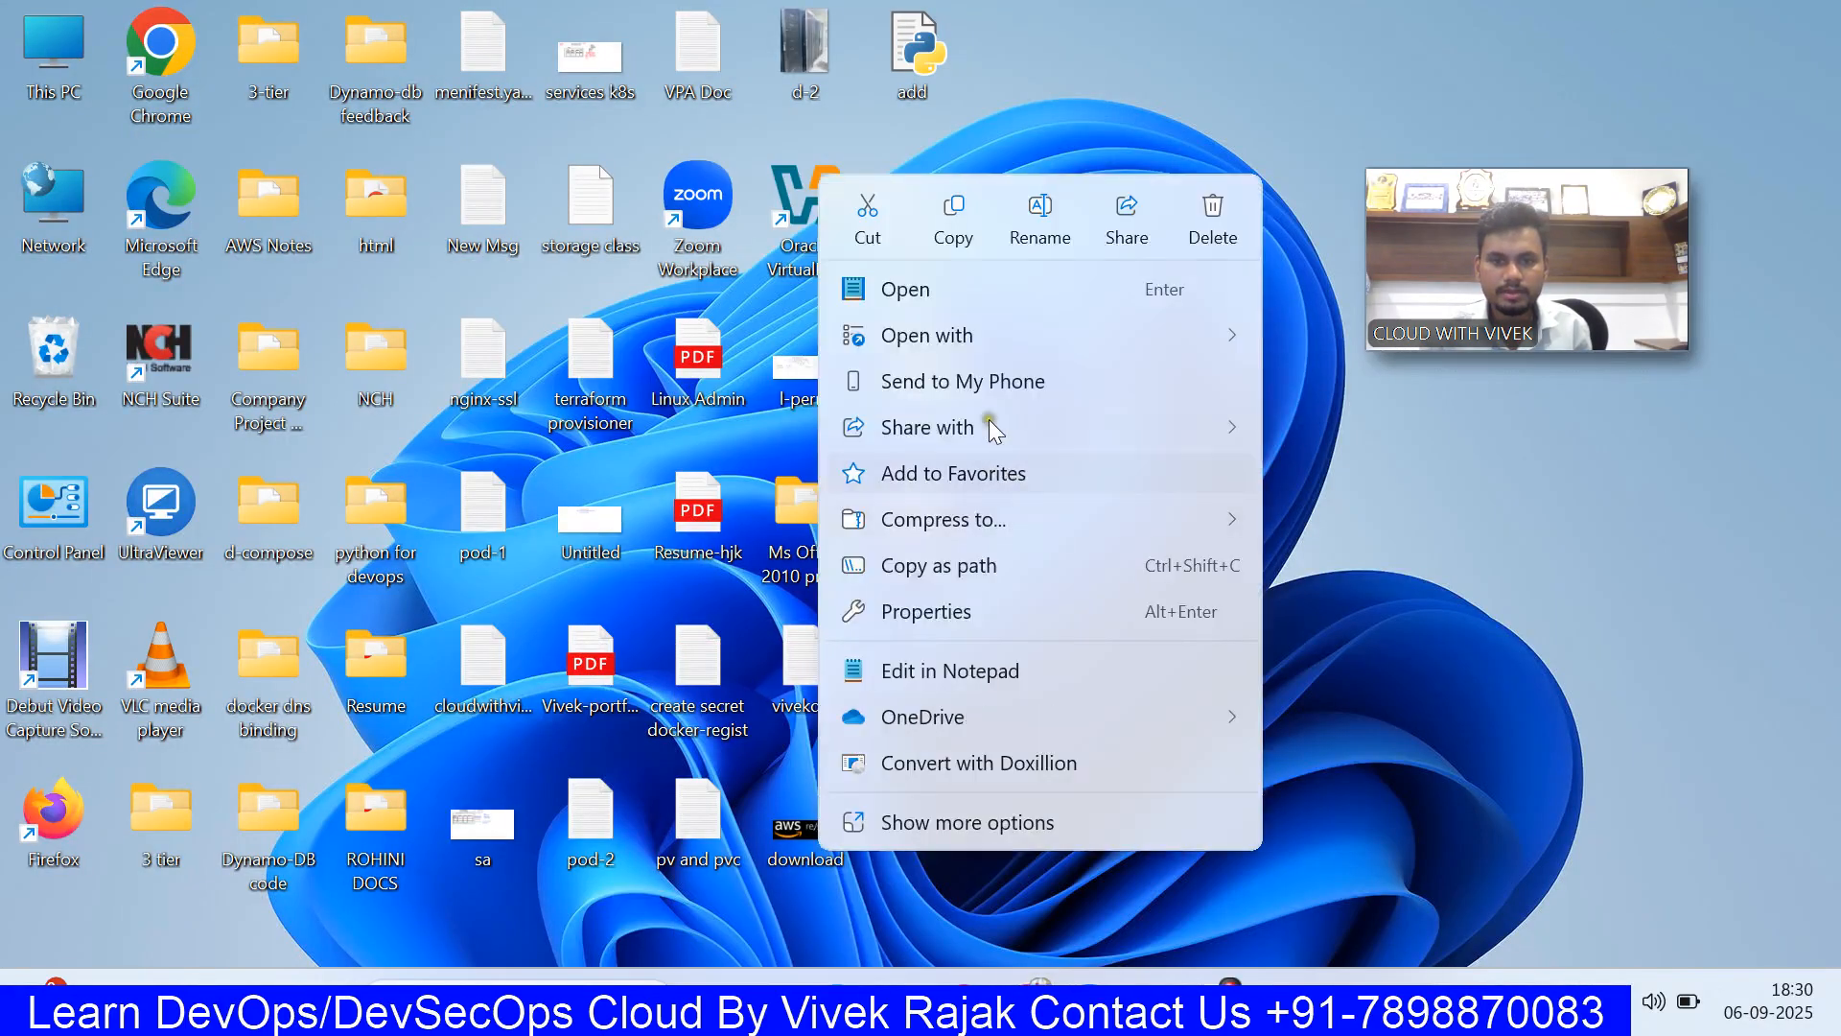
mouse_move(965, 334)
left_click(1393, 472)
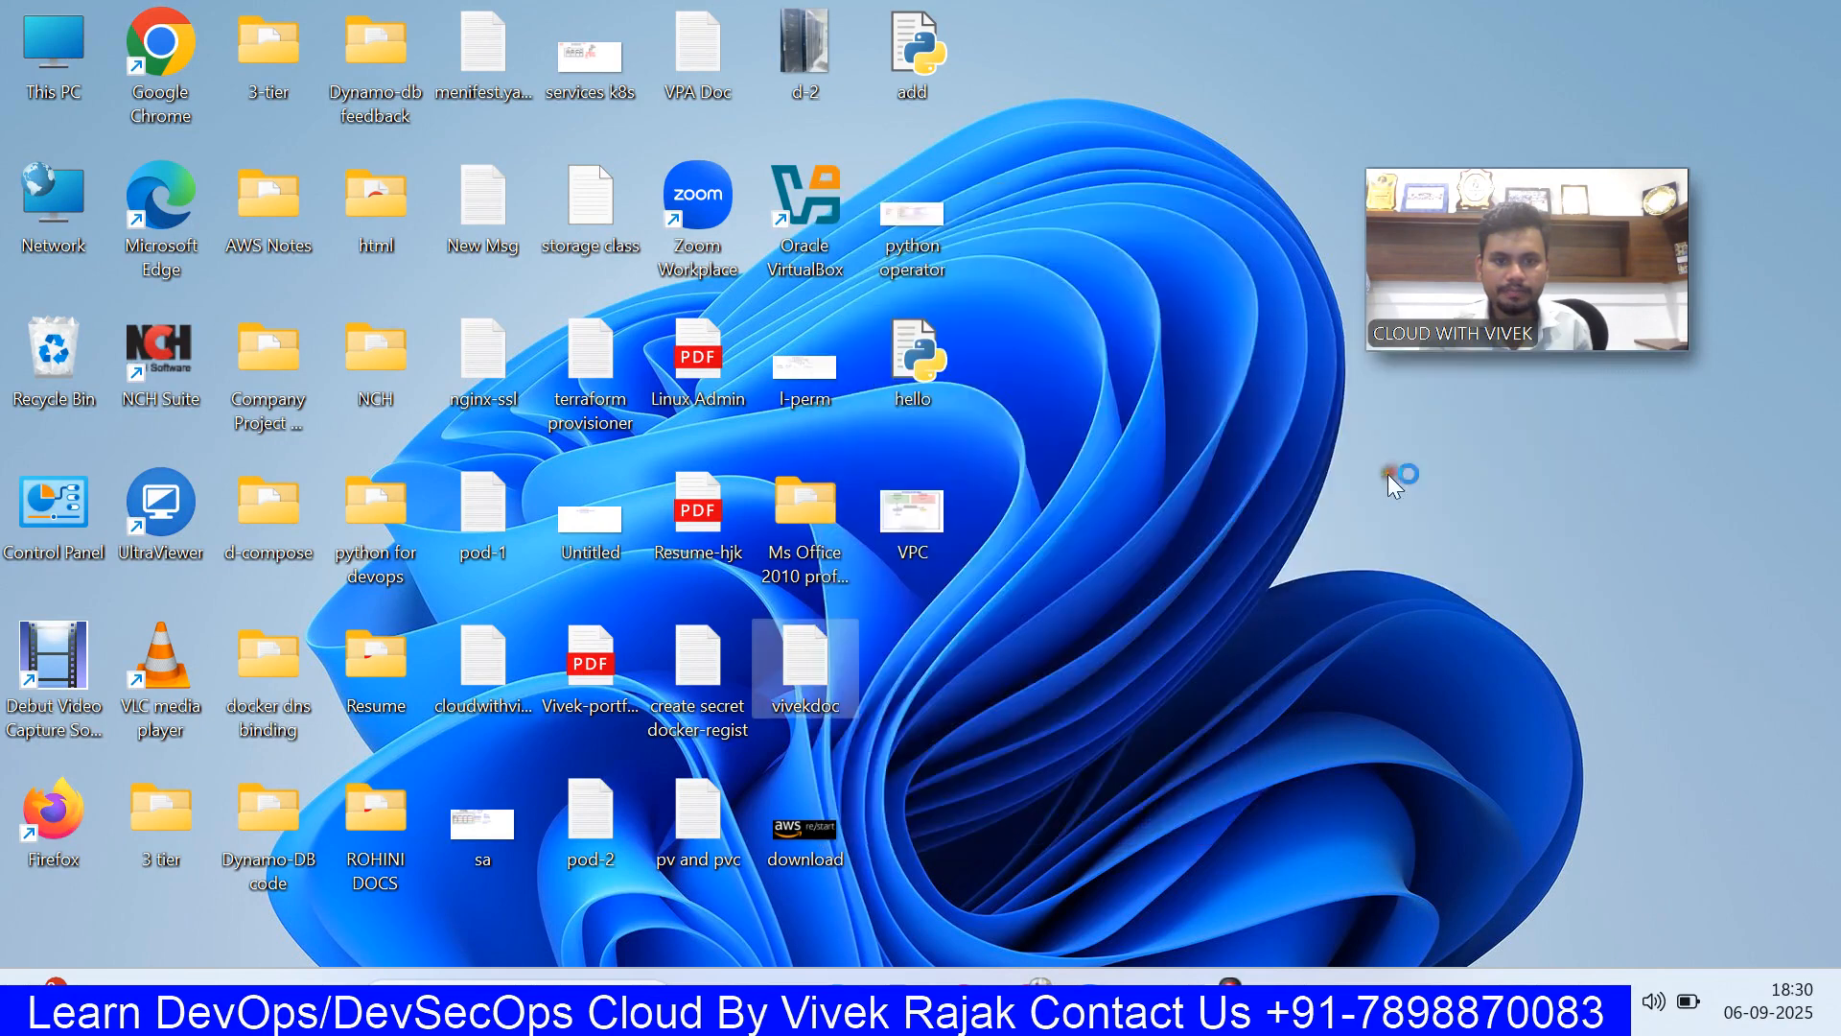
key("ctrl+a")
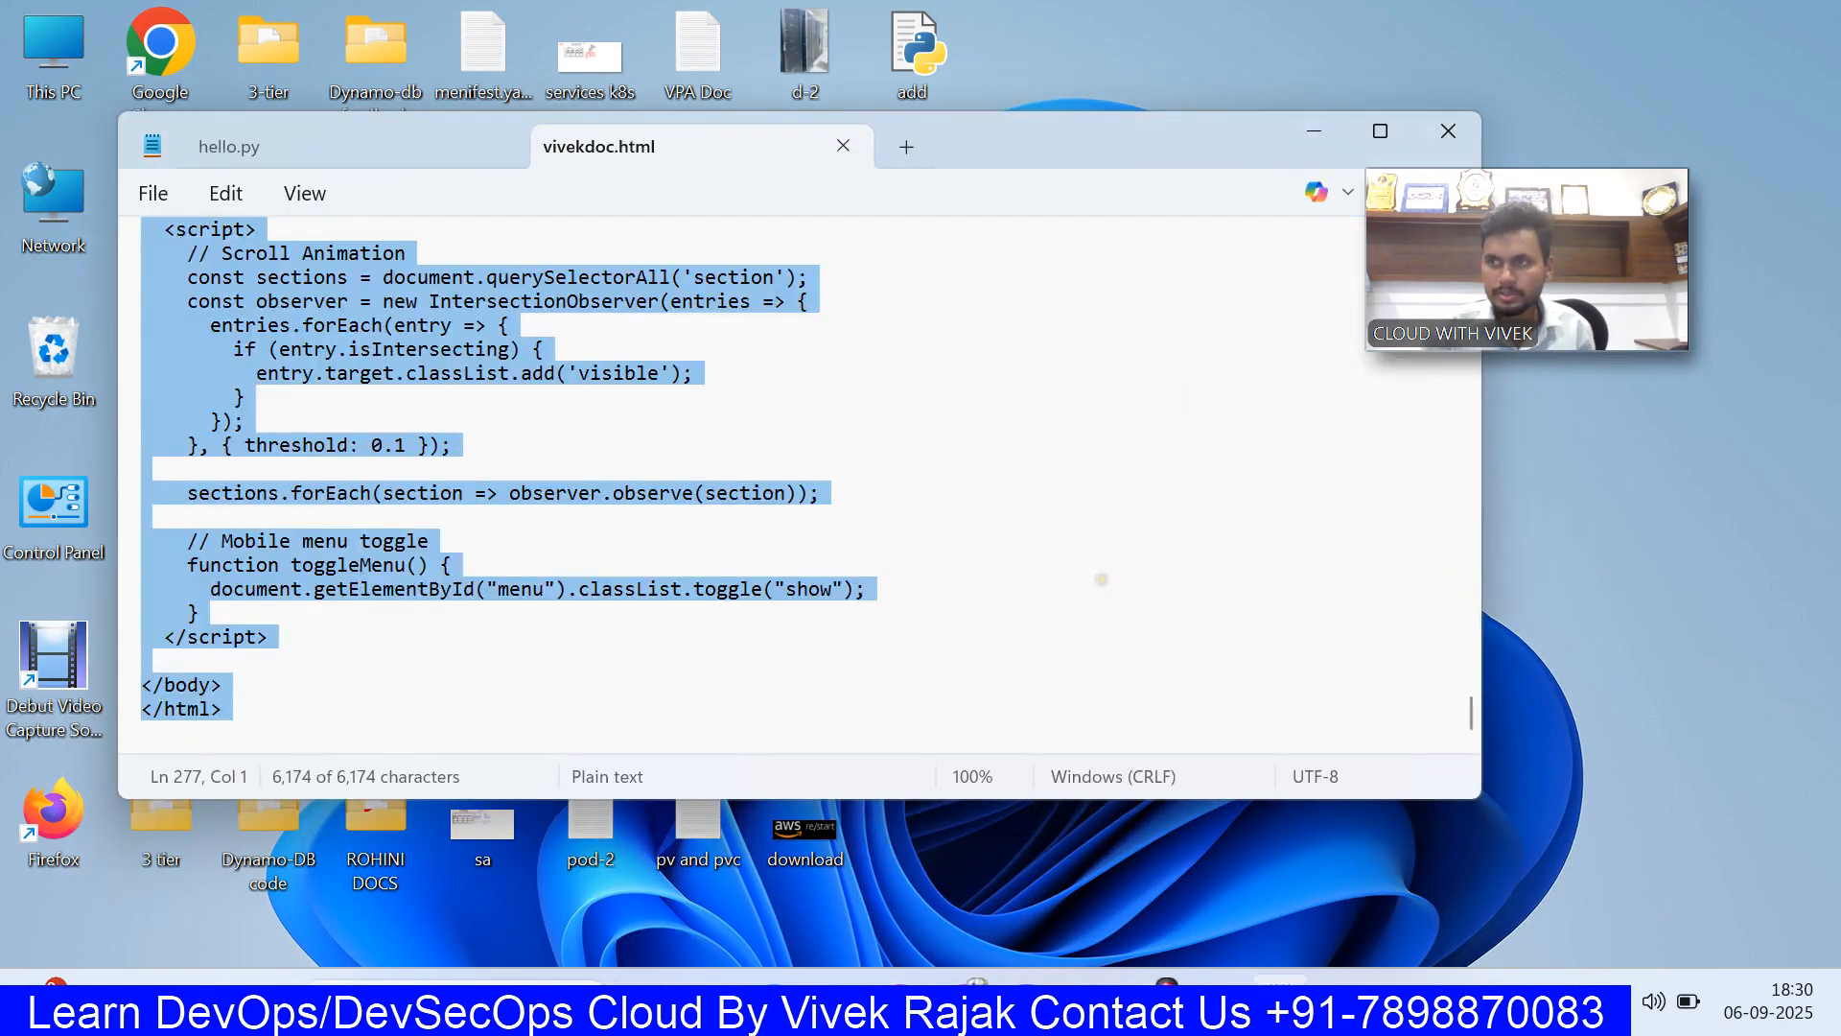
key("ctrl+c")
- Back in the terminal, paste the copied HTML into index.html, then save the file and quit vim
key("alt+Tab")
right_click(1003, 640)
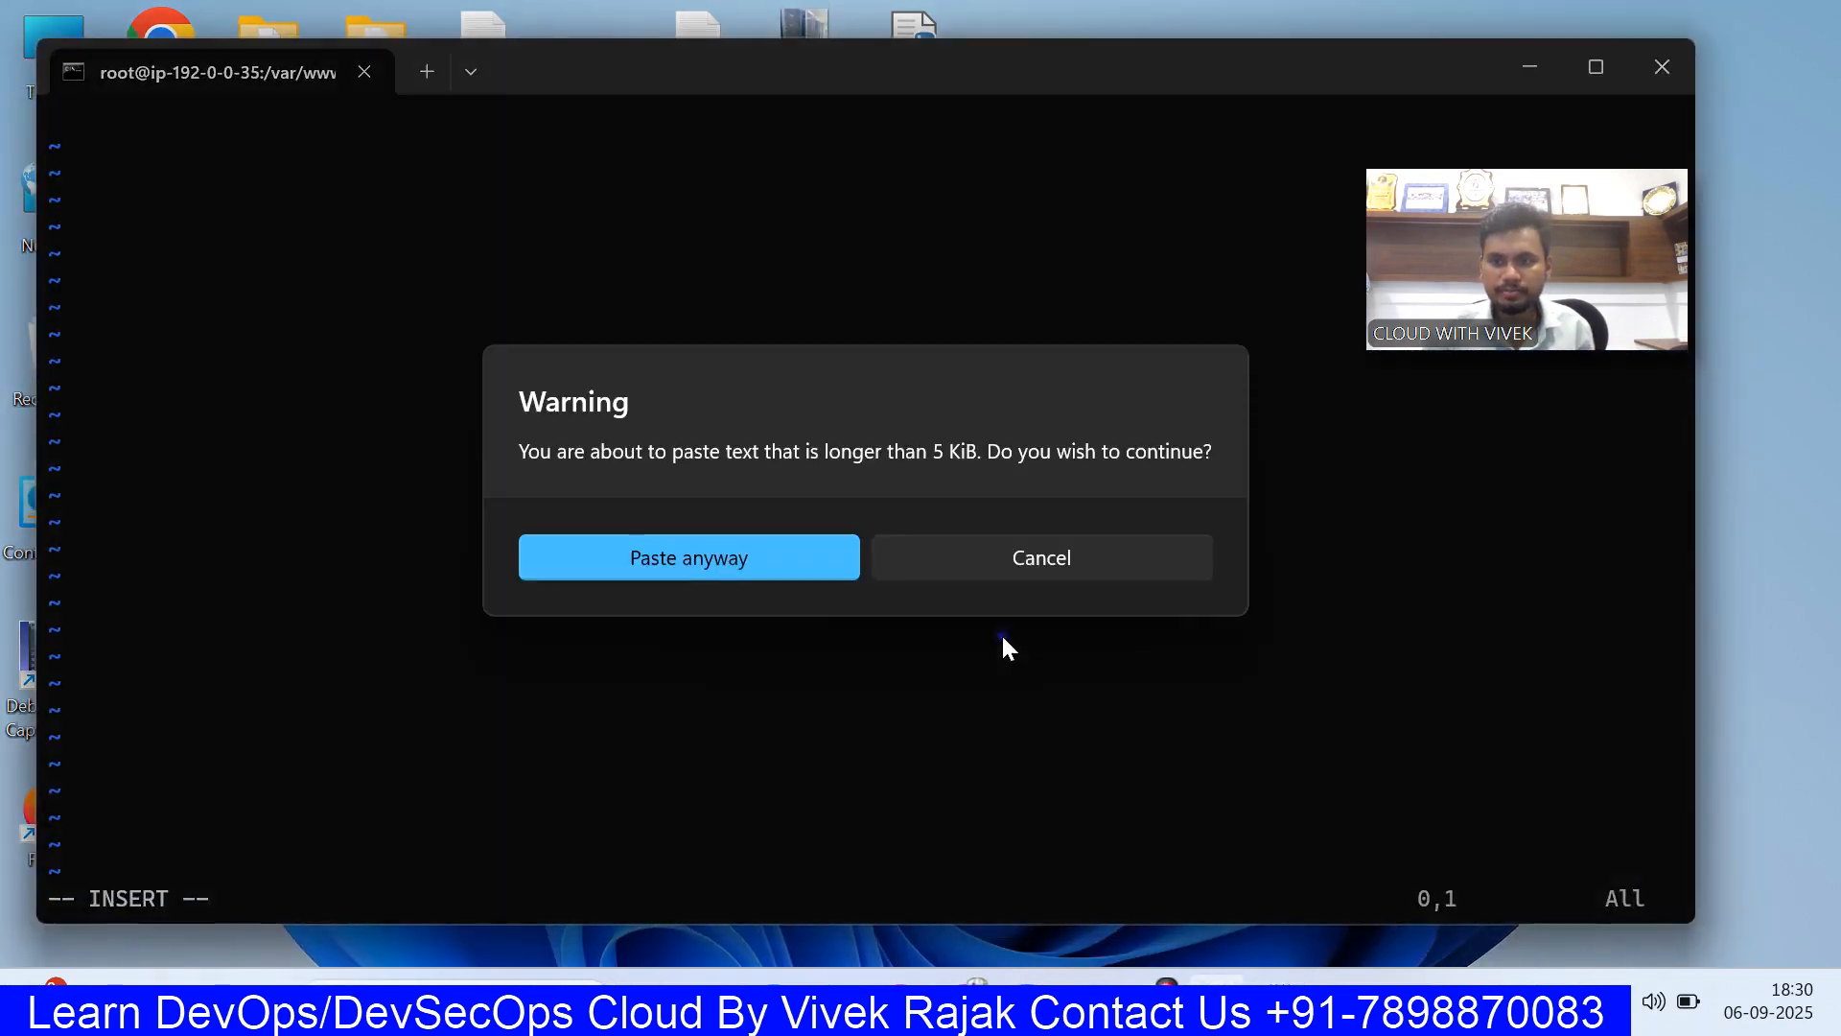
left_click(796, 560)
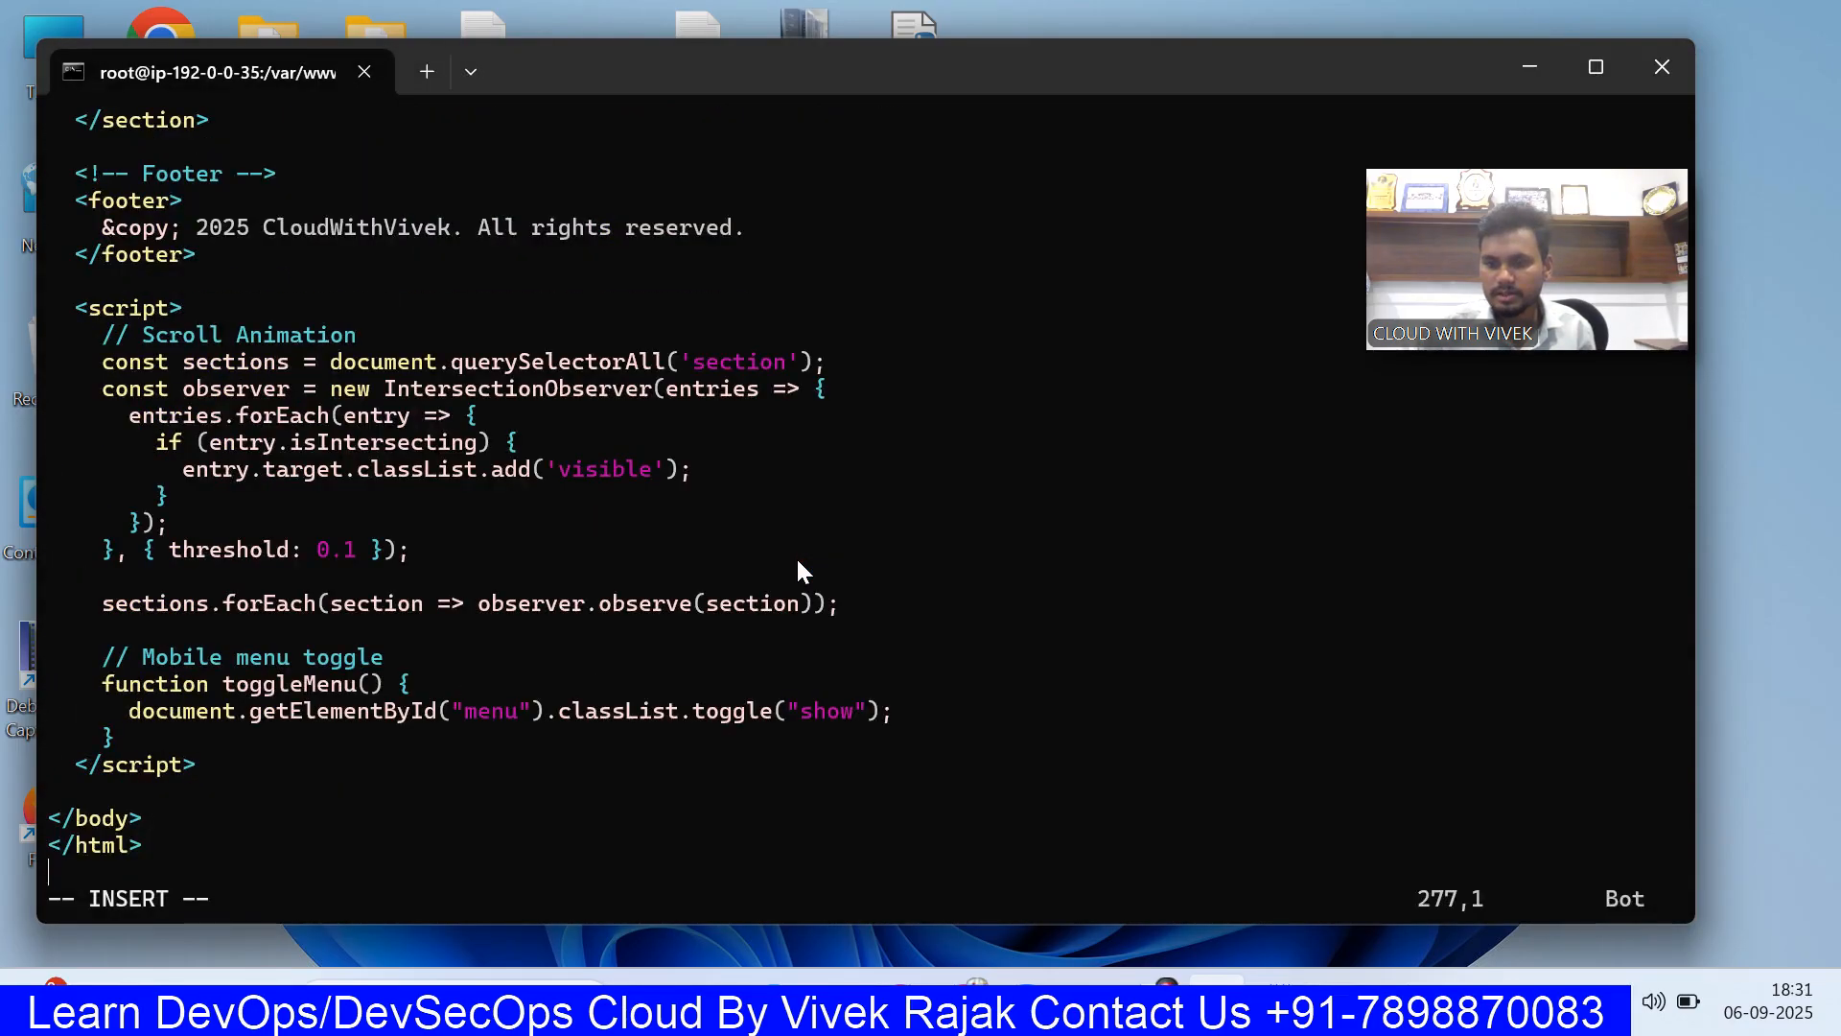
key("Escape")
type(":wq")
key("Return")
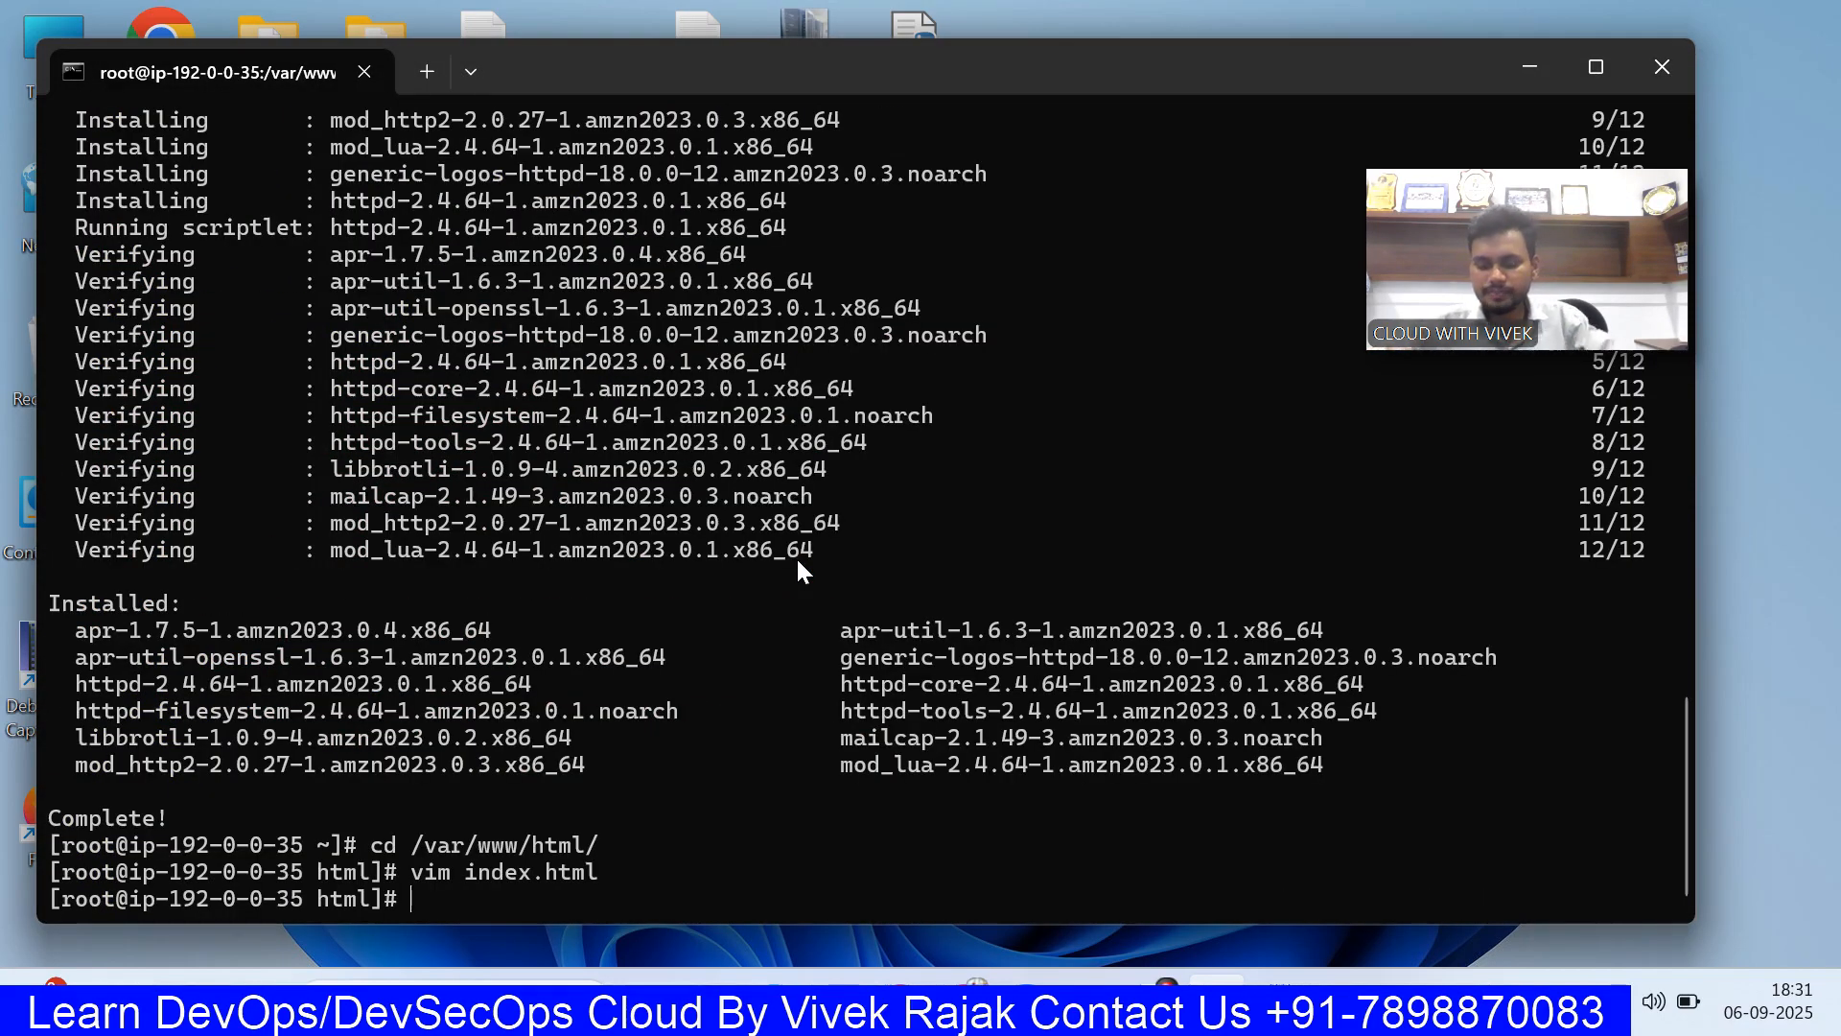
- Clear the terminal and start the httpd service with systemctl
key("ctrl+l")
type("system")
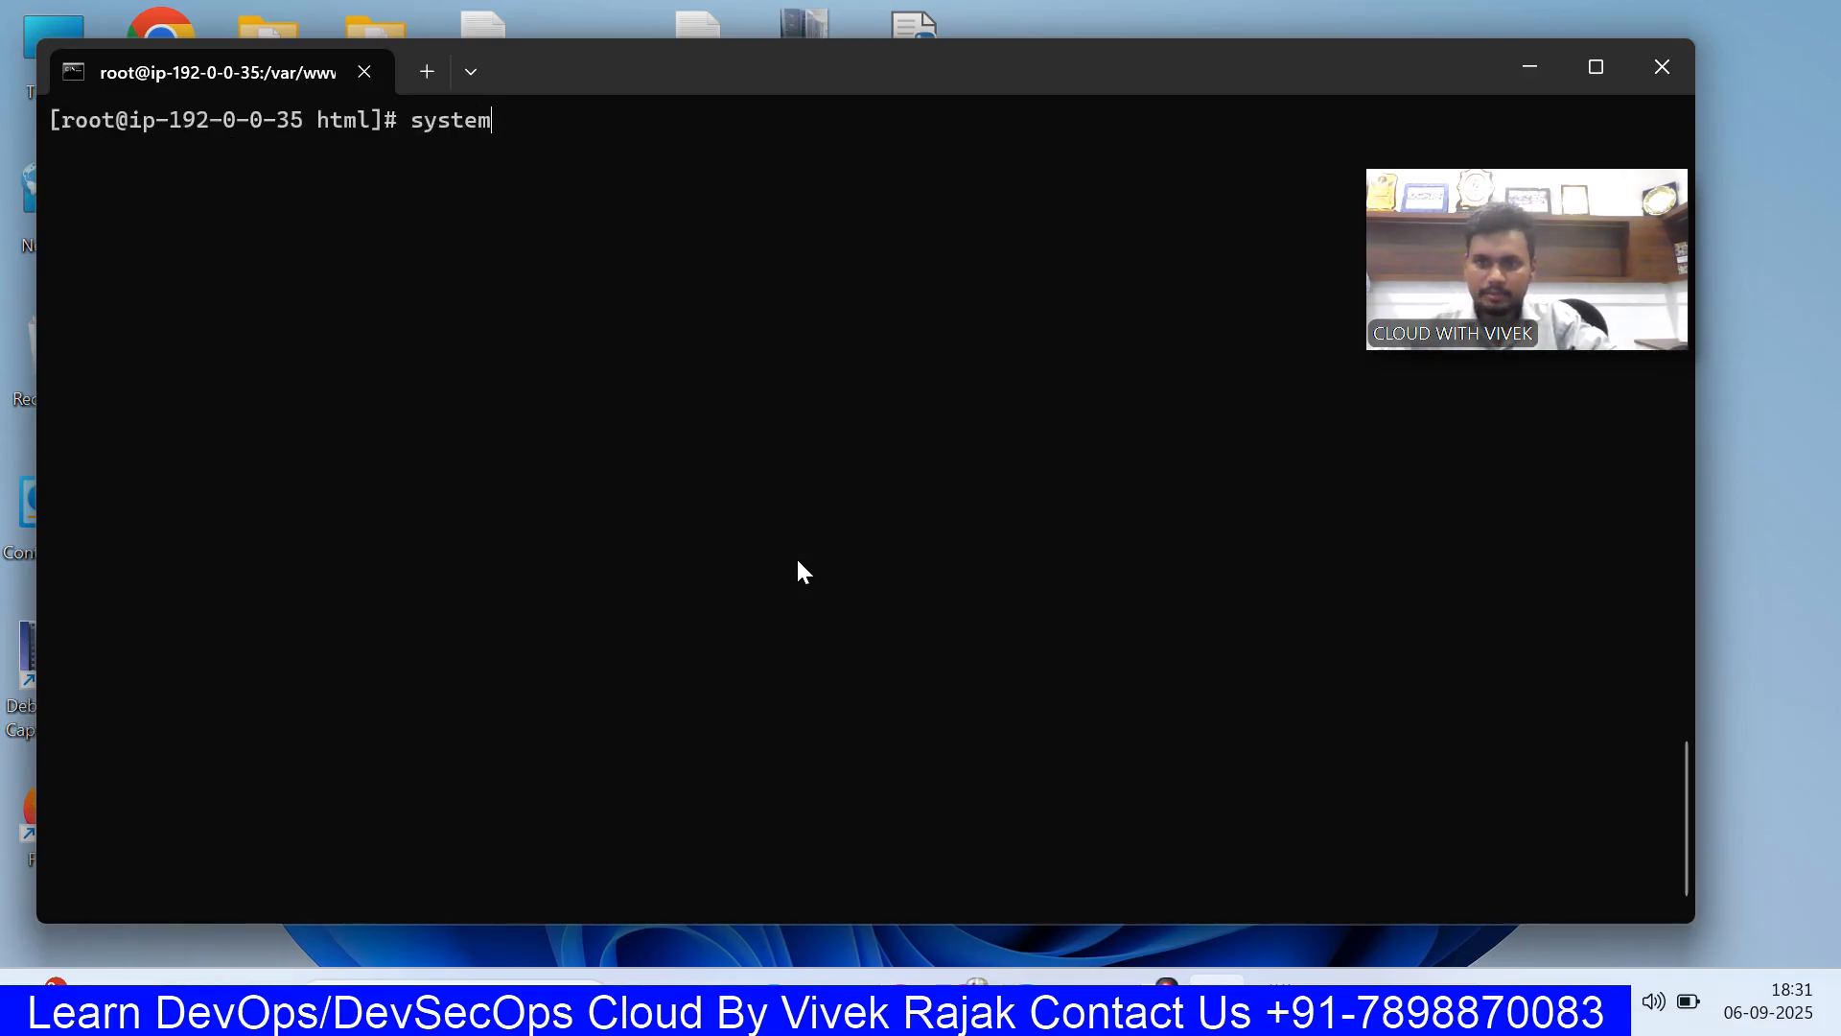
type("ctl ")
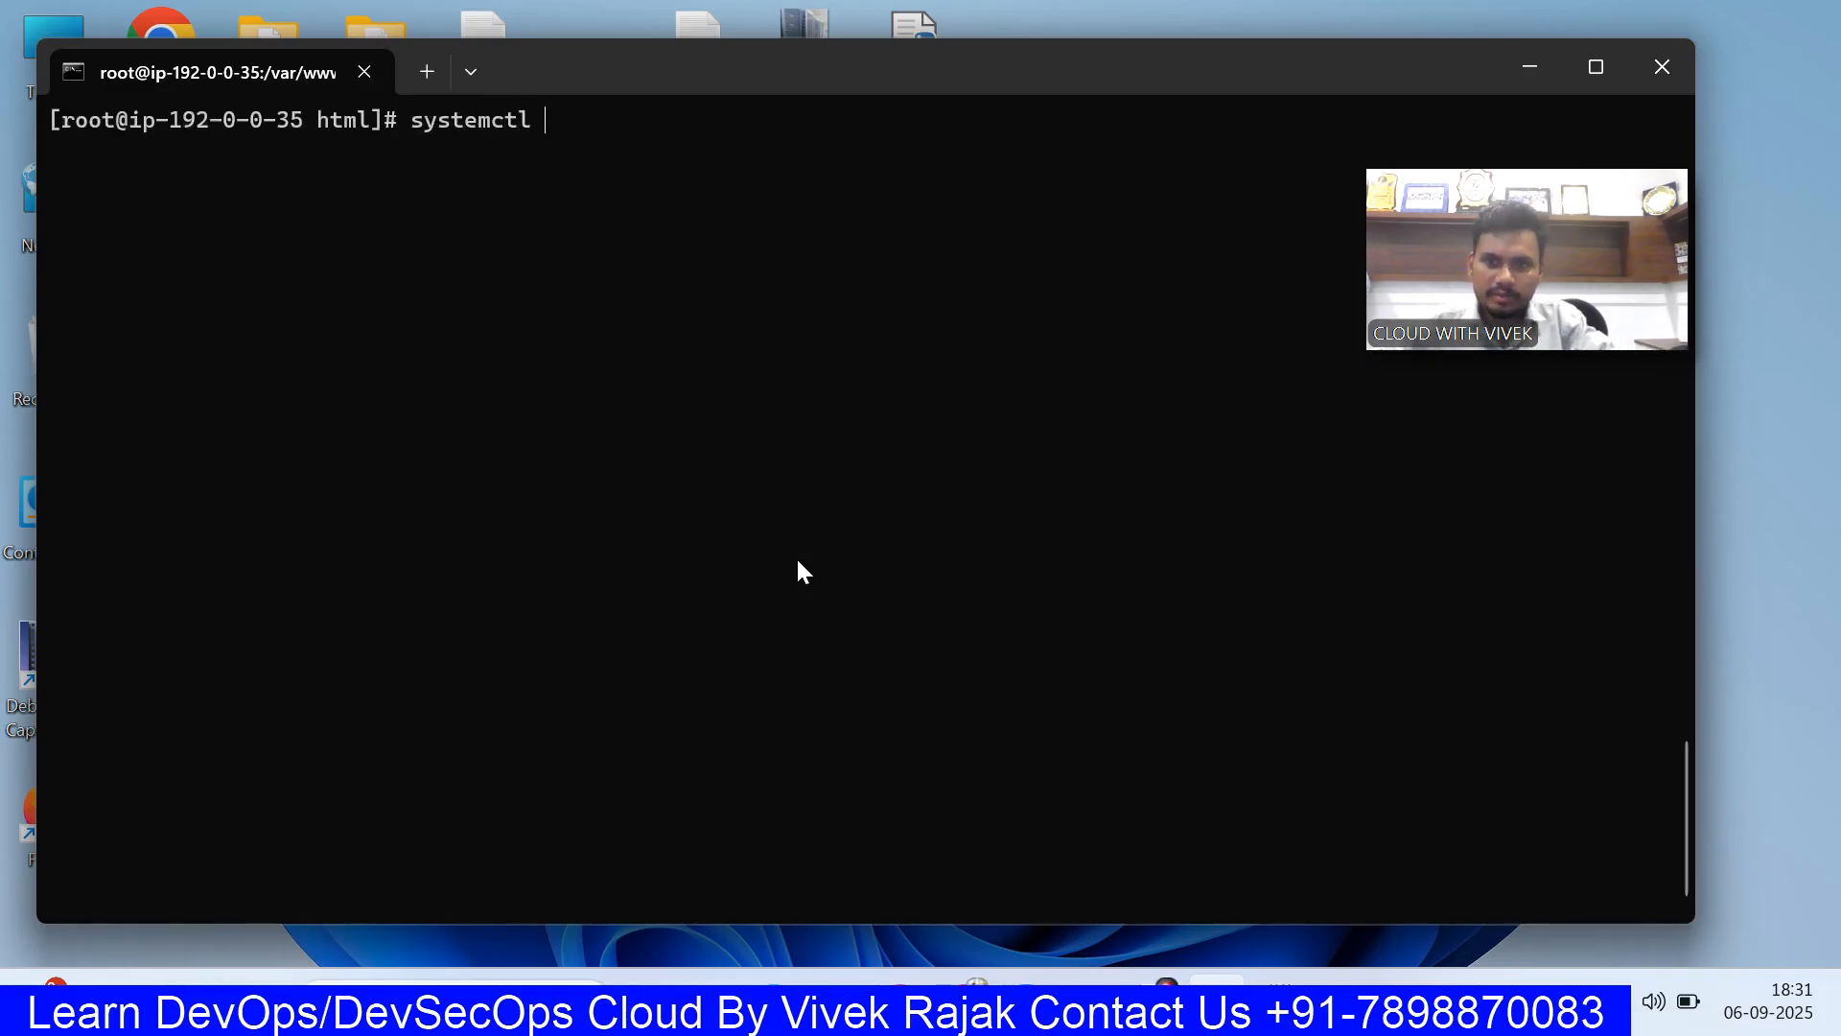
type("start httpd")
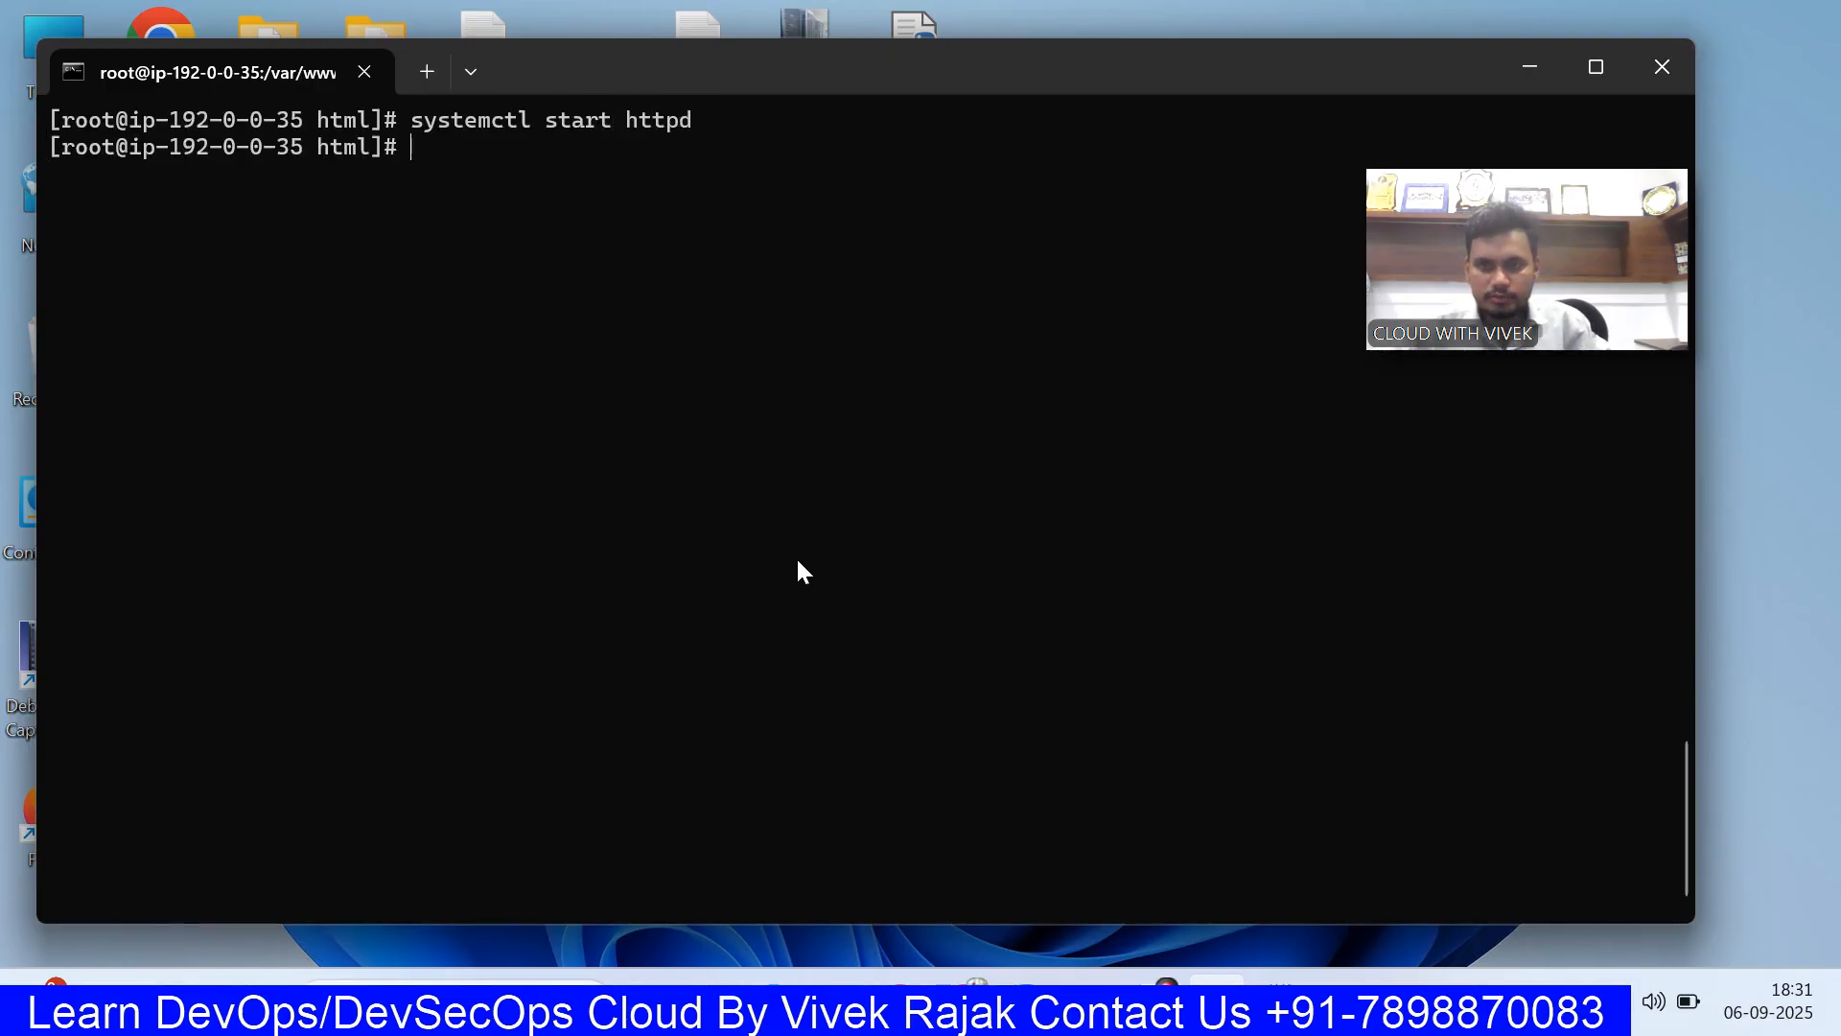
- Enable the httpd service with systemctl so it launches at boot
key("Up")
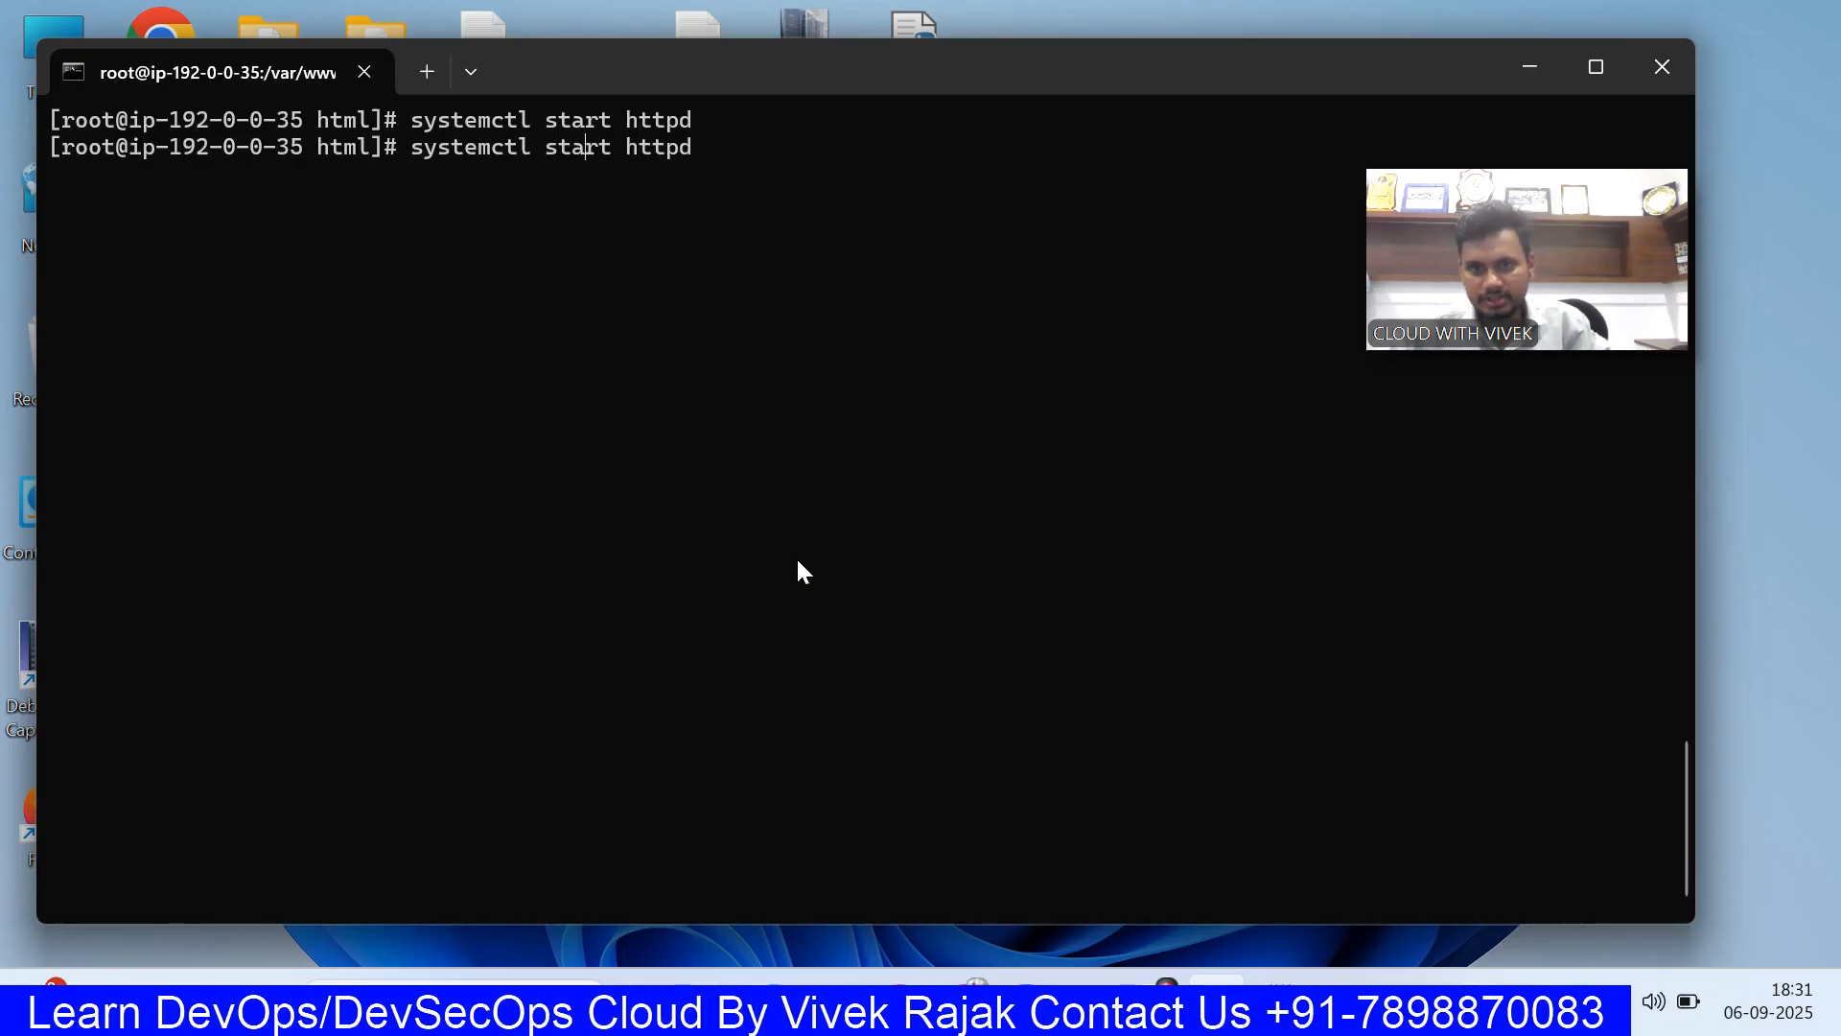
key("BackSpace")
key("BackSpace")
key("BackSpace")
key("BackSpace")
key("BackSpace")
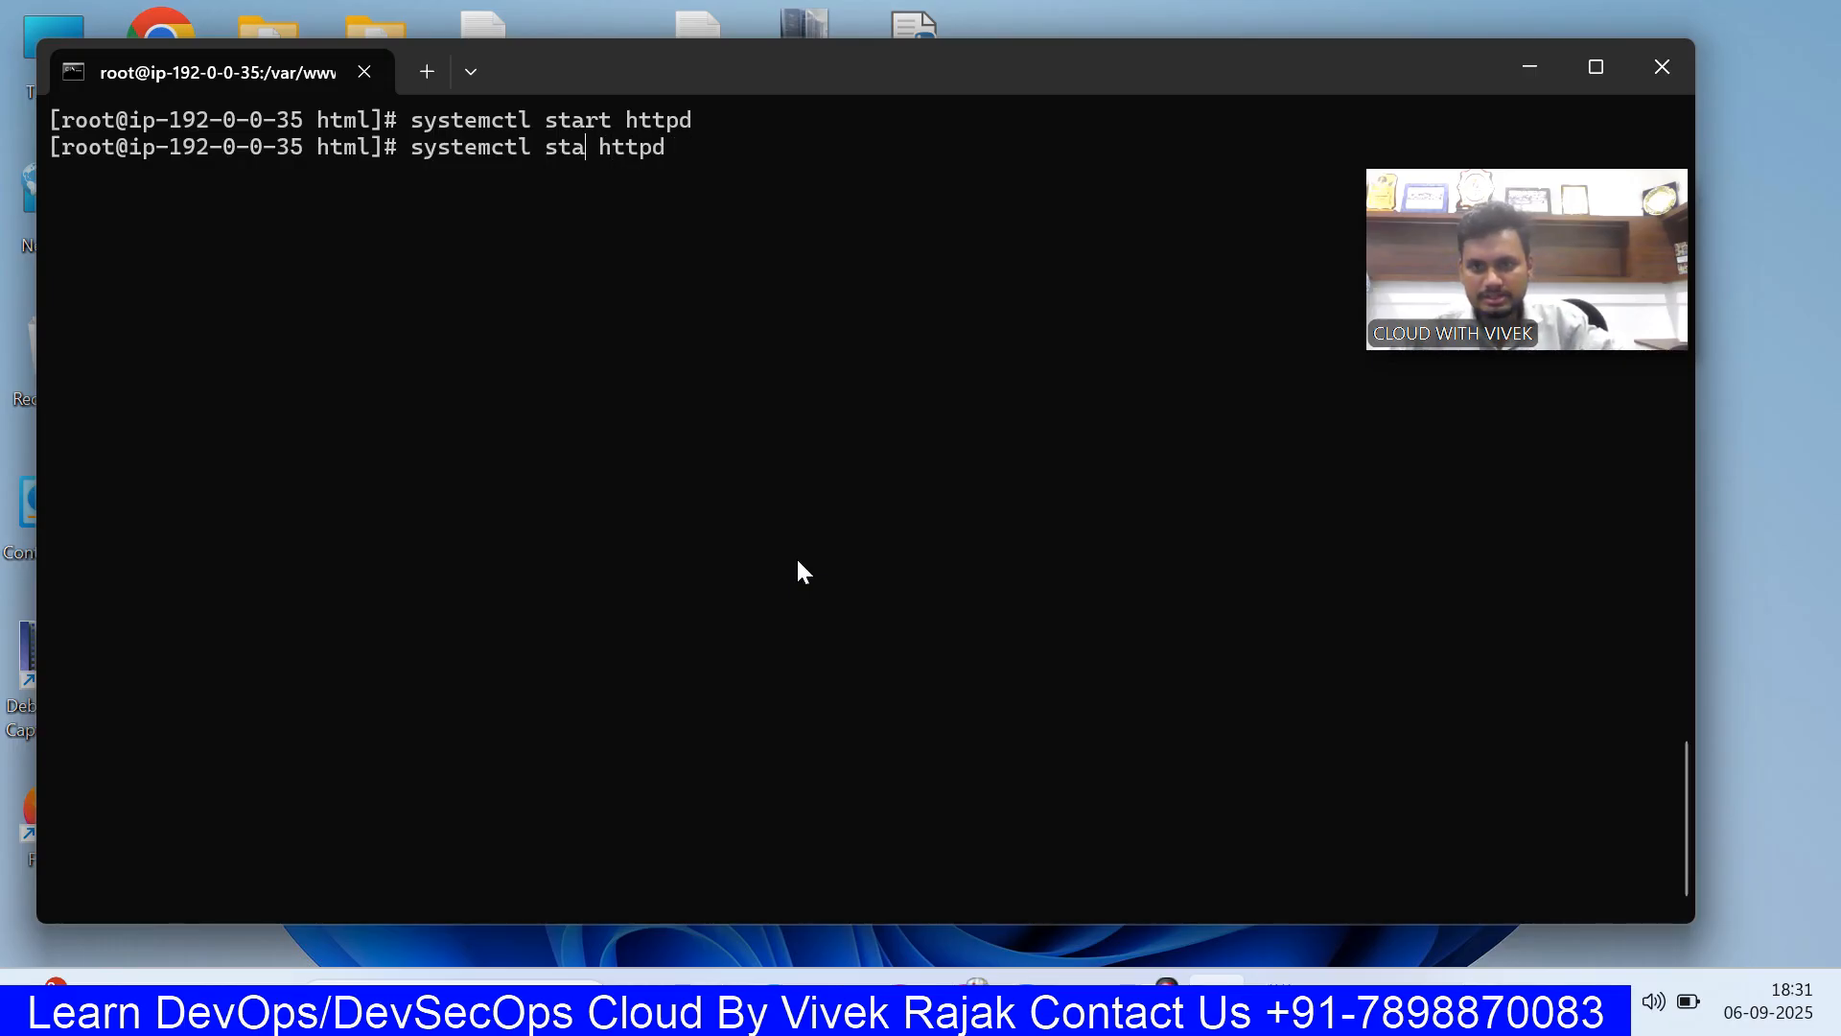
type("emab")
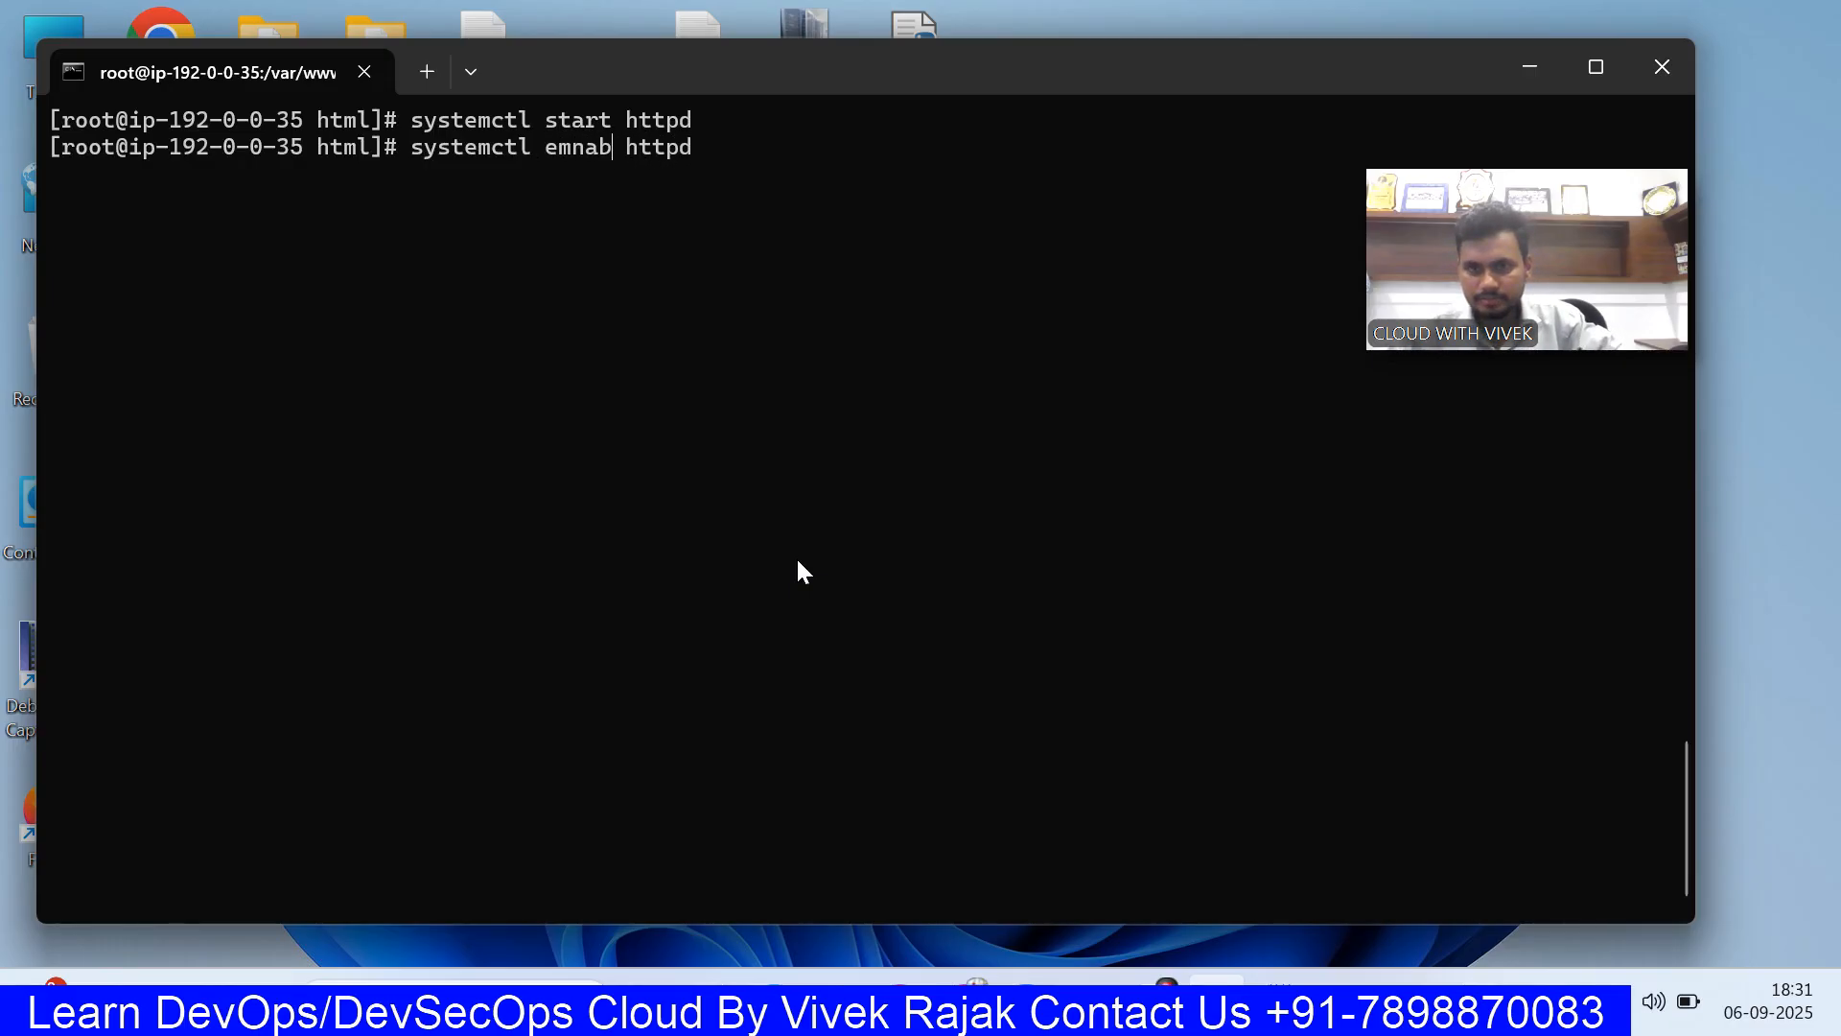
key("BackSpace")
key("BackSpace")
key("BackSpace")
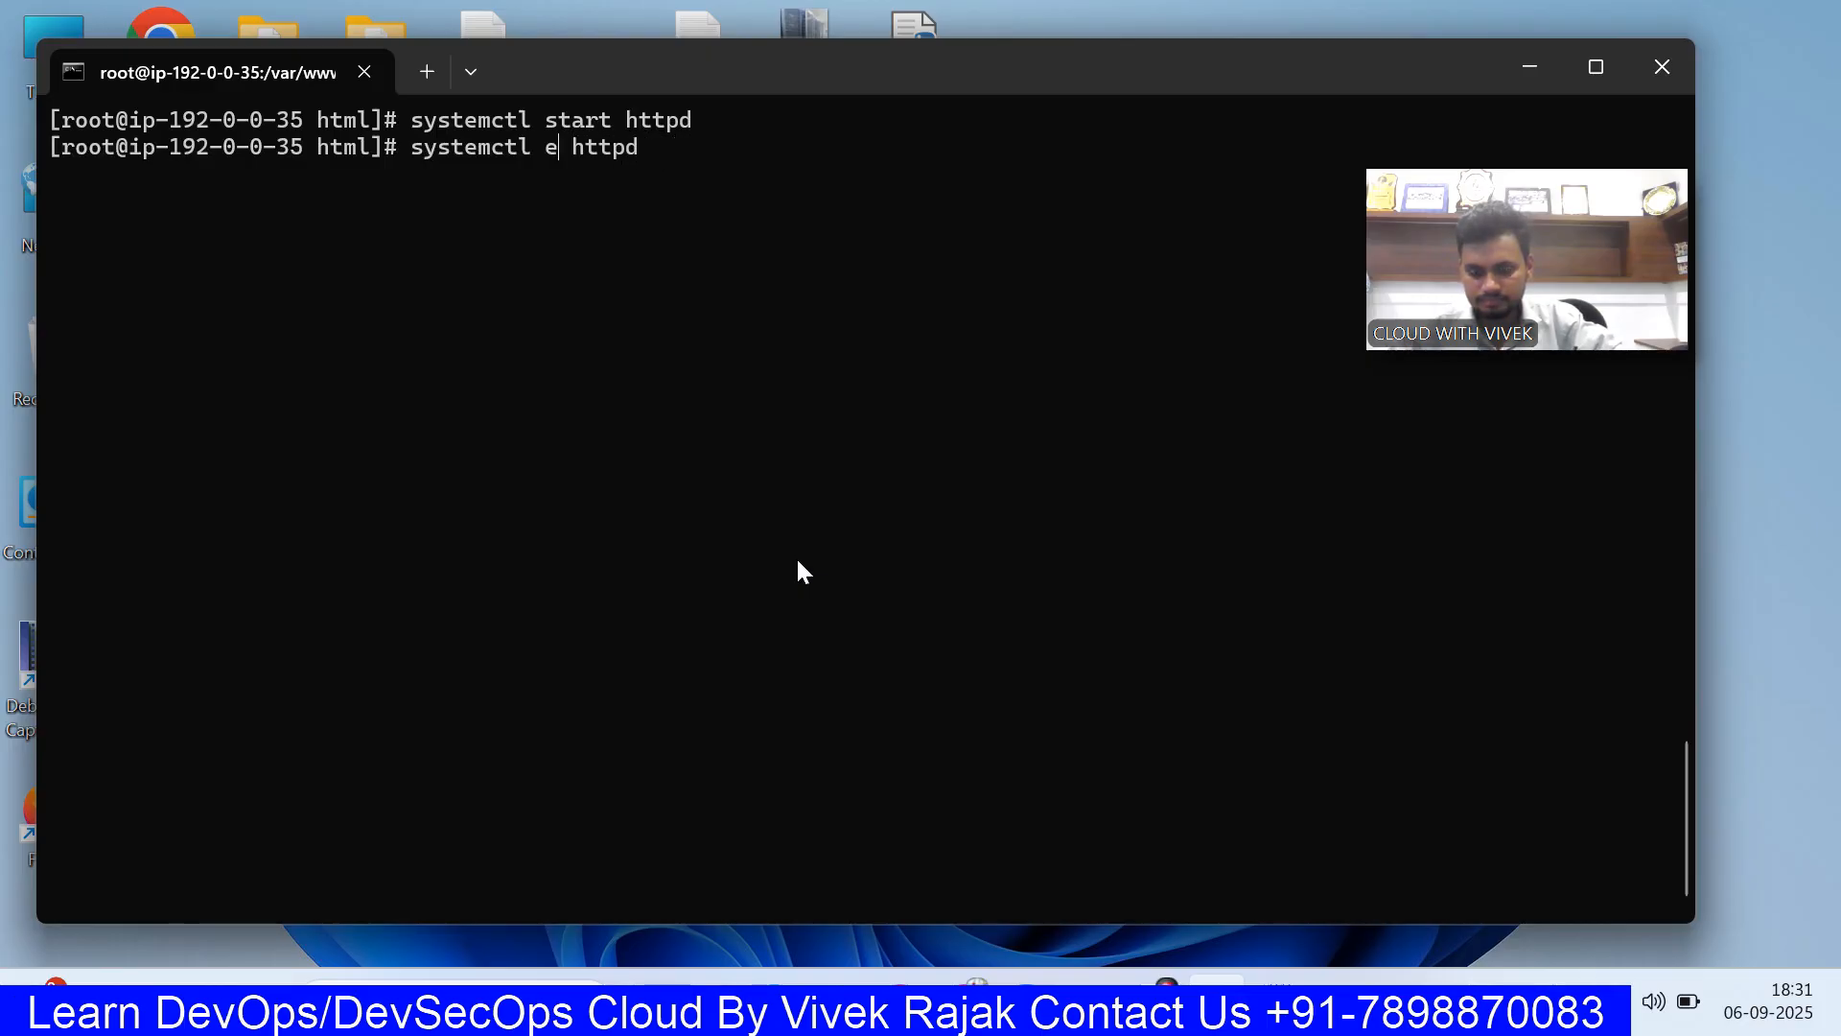
type("nable")
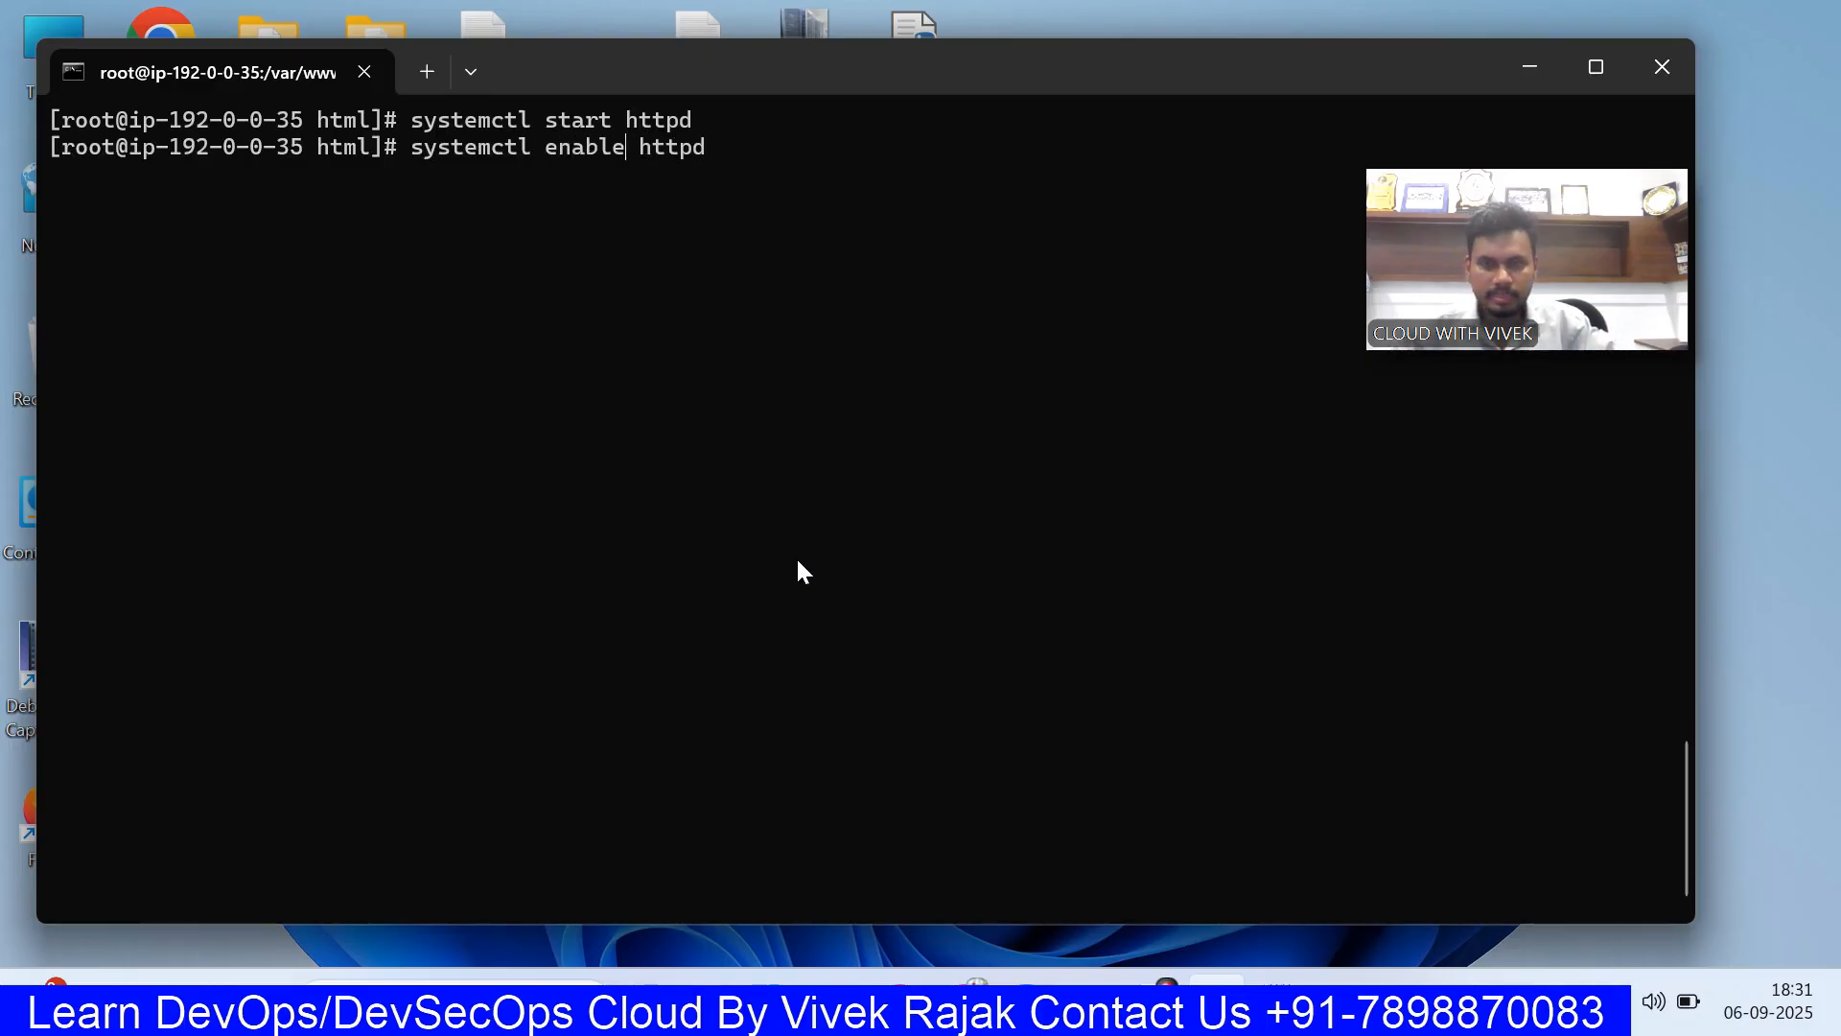
key("Return")
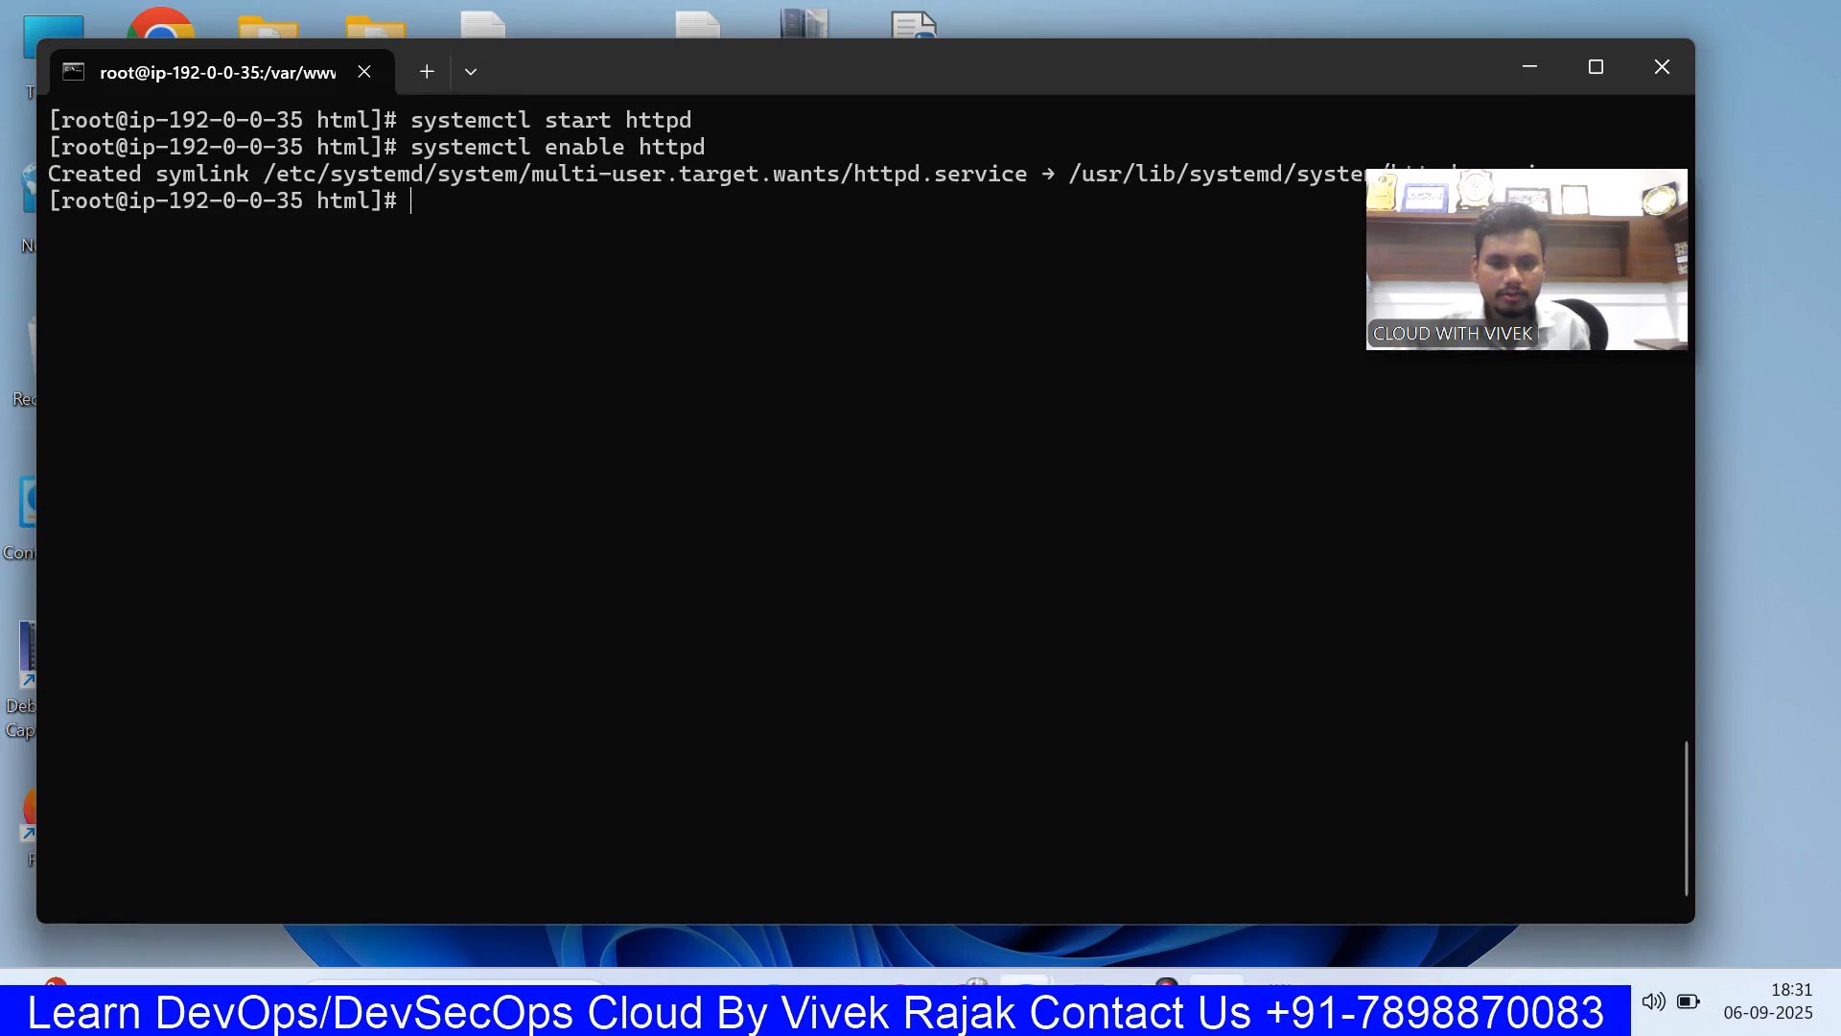
- Switch to the browser, close the vivekdoc.html preview and return to the AWS VPC console
left_click(888, 971)
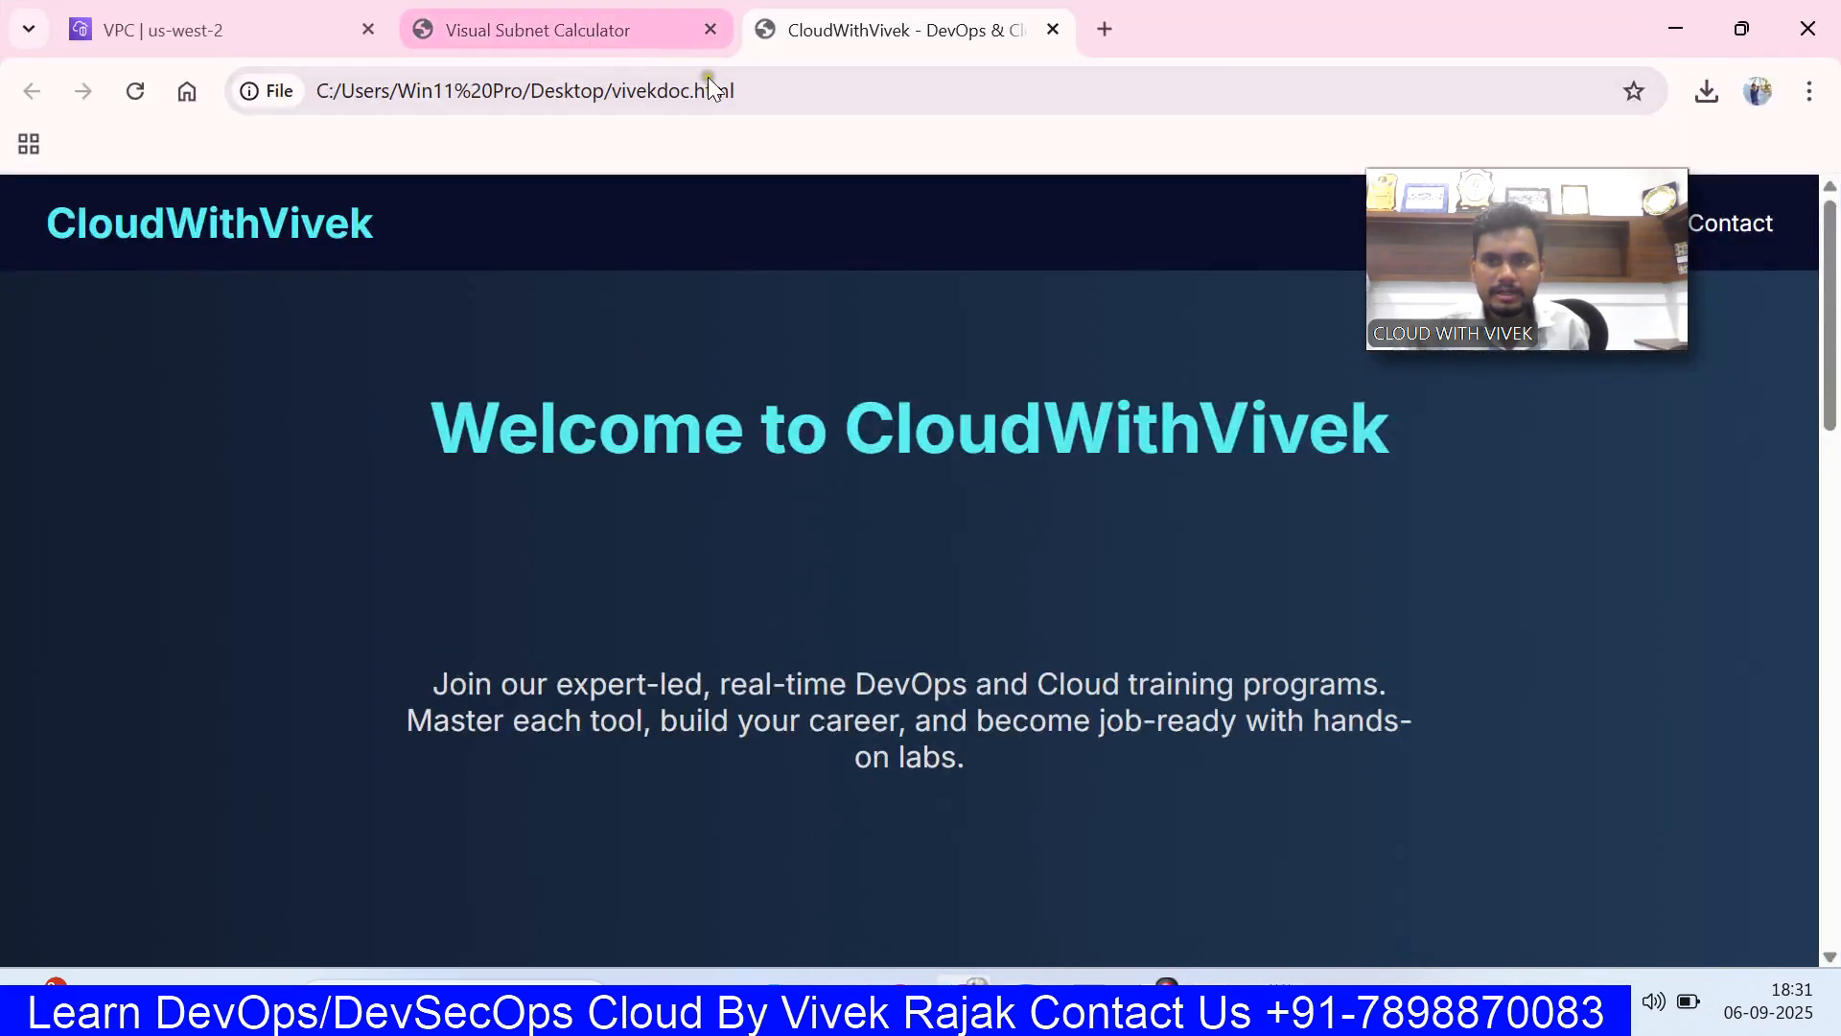
left_click_drag(798, 96, 312, 88)
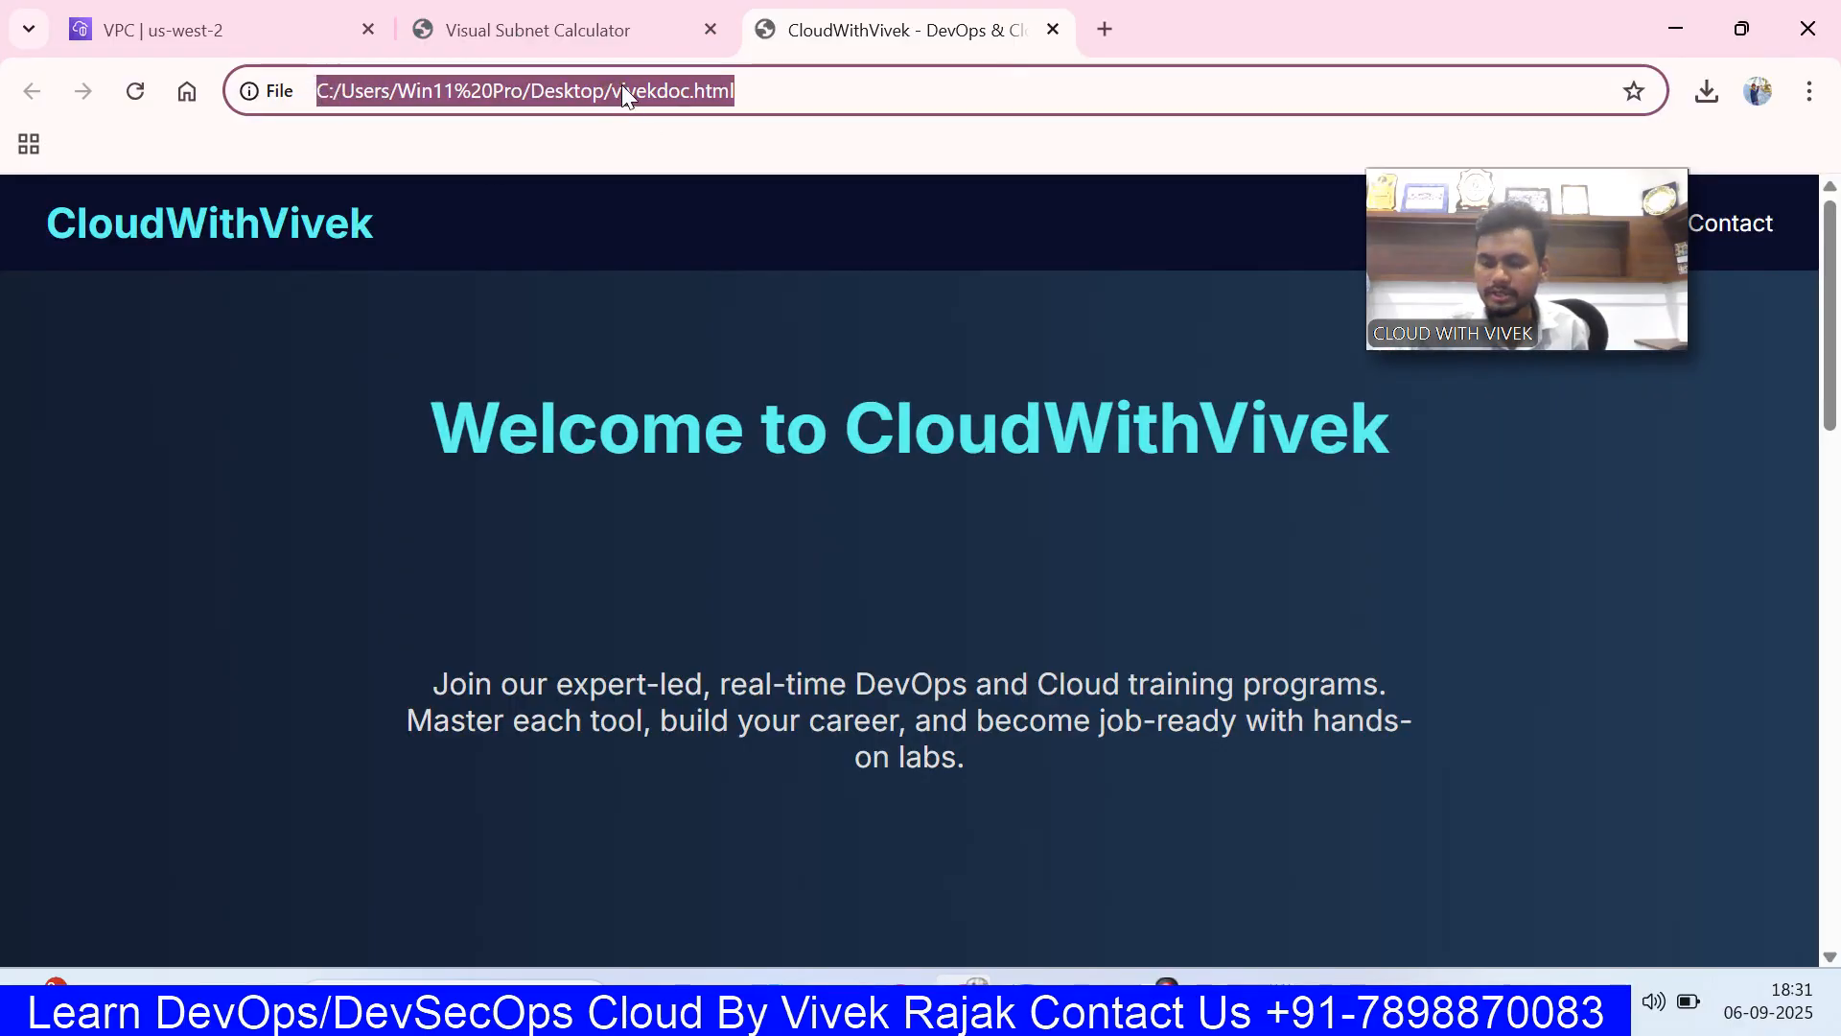
key("ctrl+w")
key("ctrl+shift+Tab")
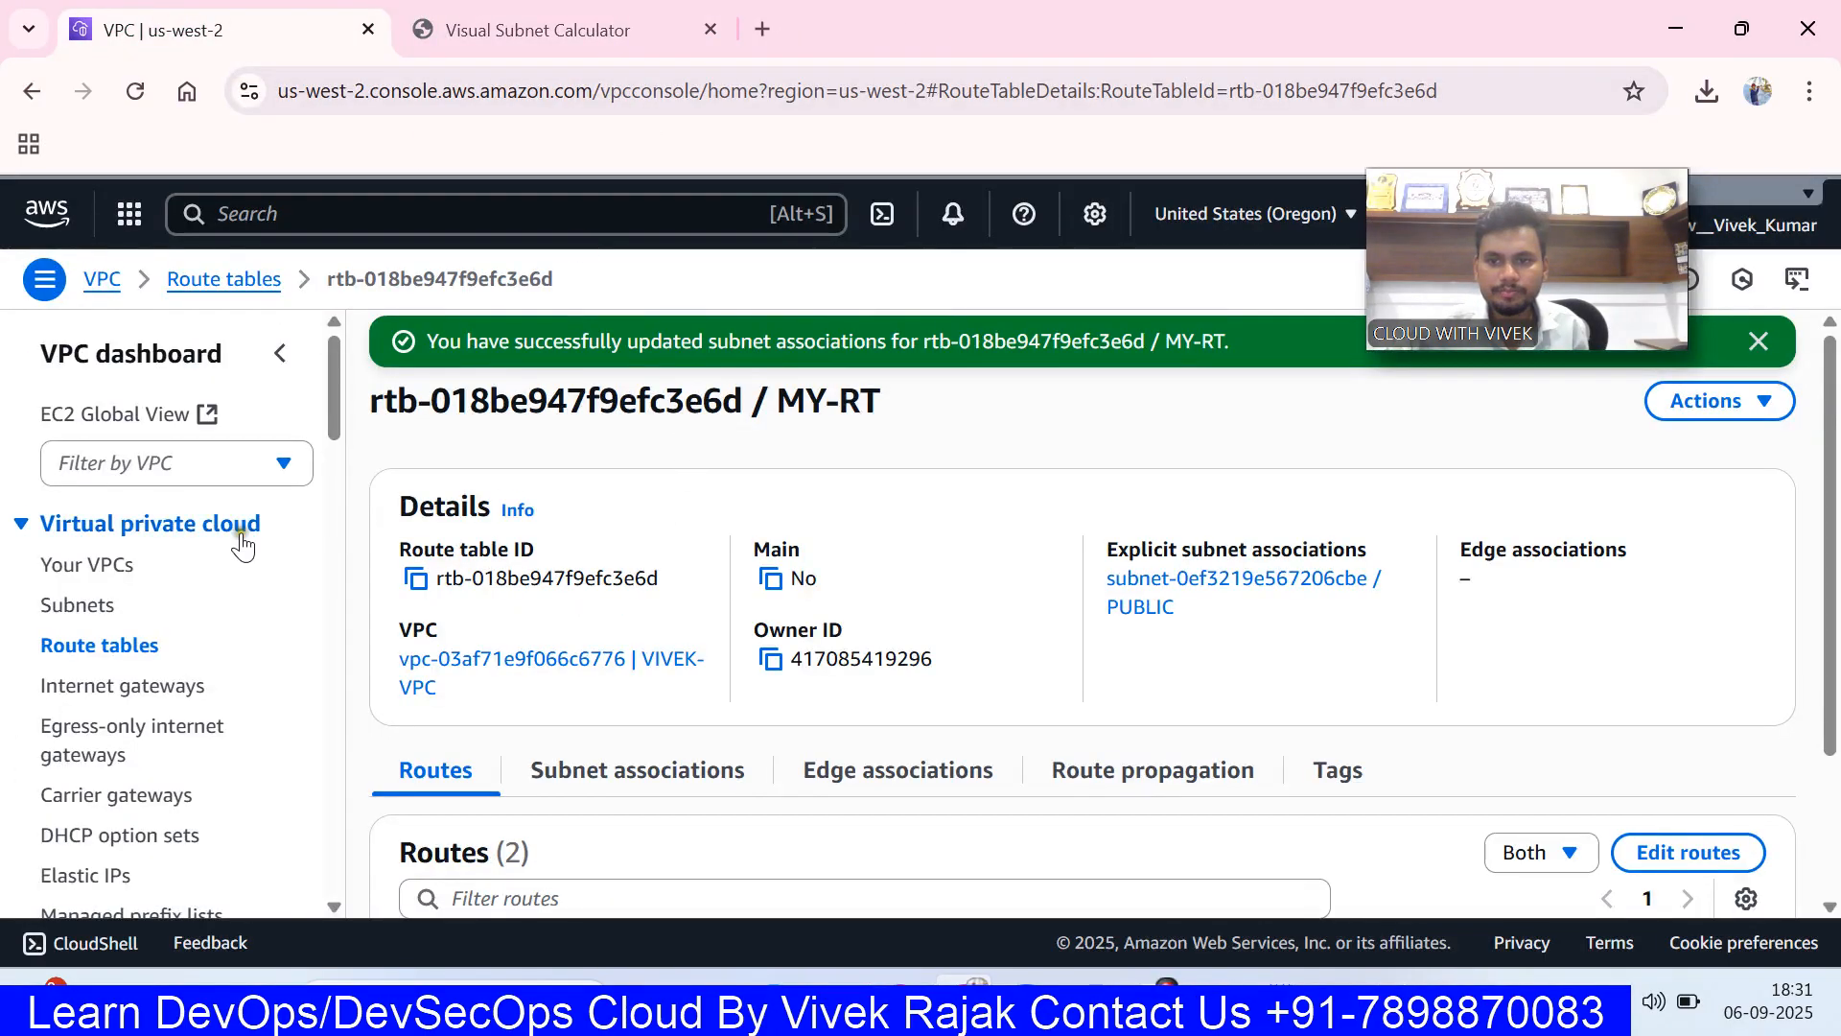
- Open the details of the running PUBLIC-SERVER instance in EC2 and copy its public IPv4 address
left_click(387, 213)
type("ec2")
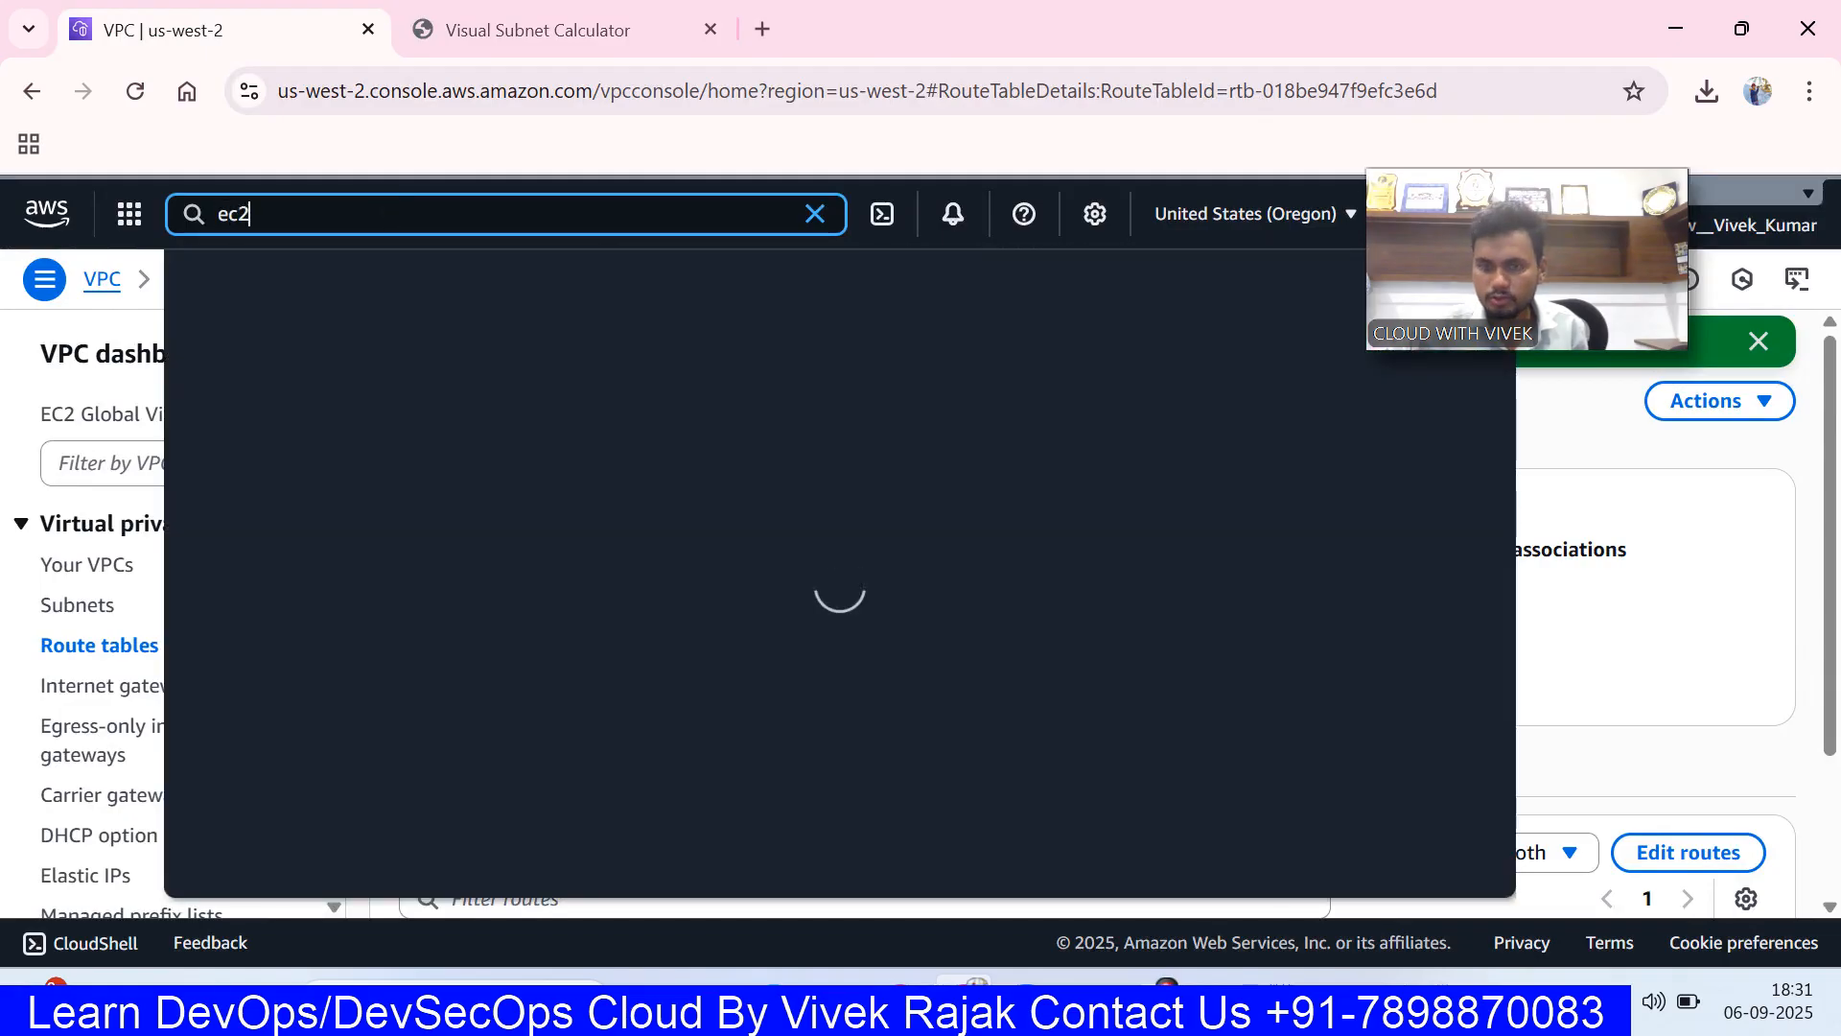
left_click(631, 369)
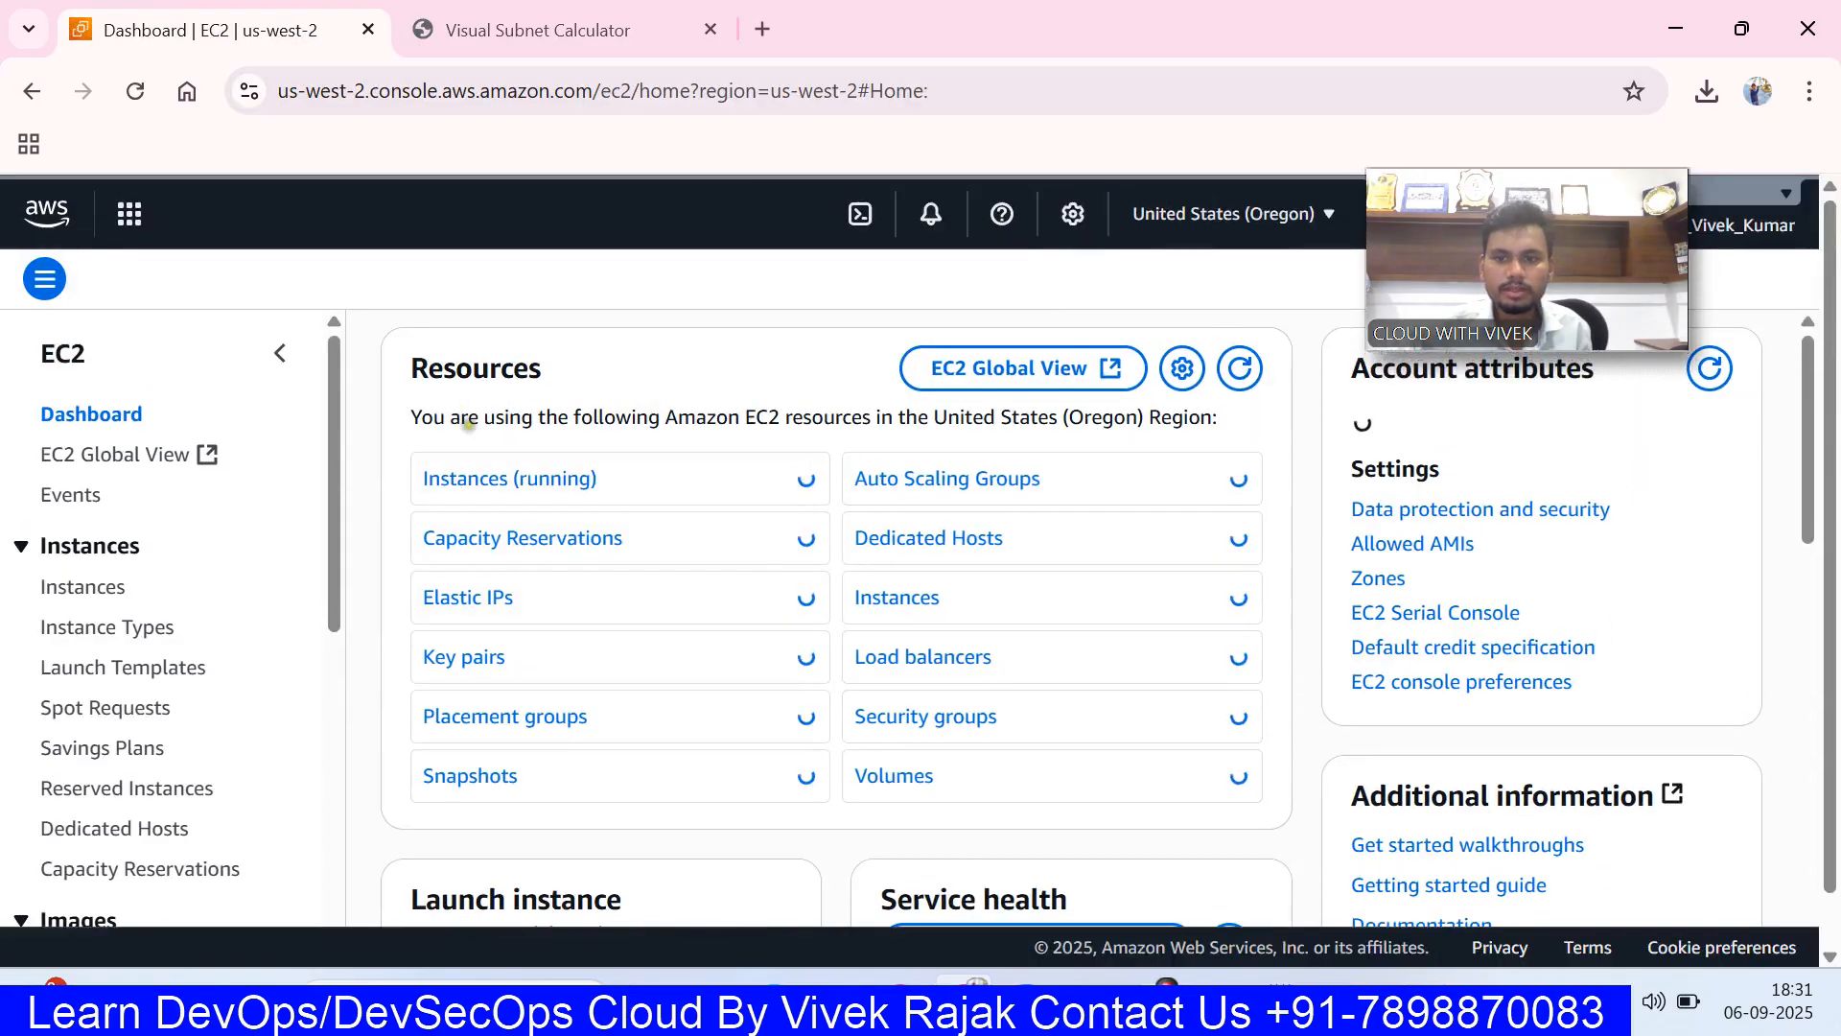
left_click(524, 484)
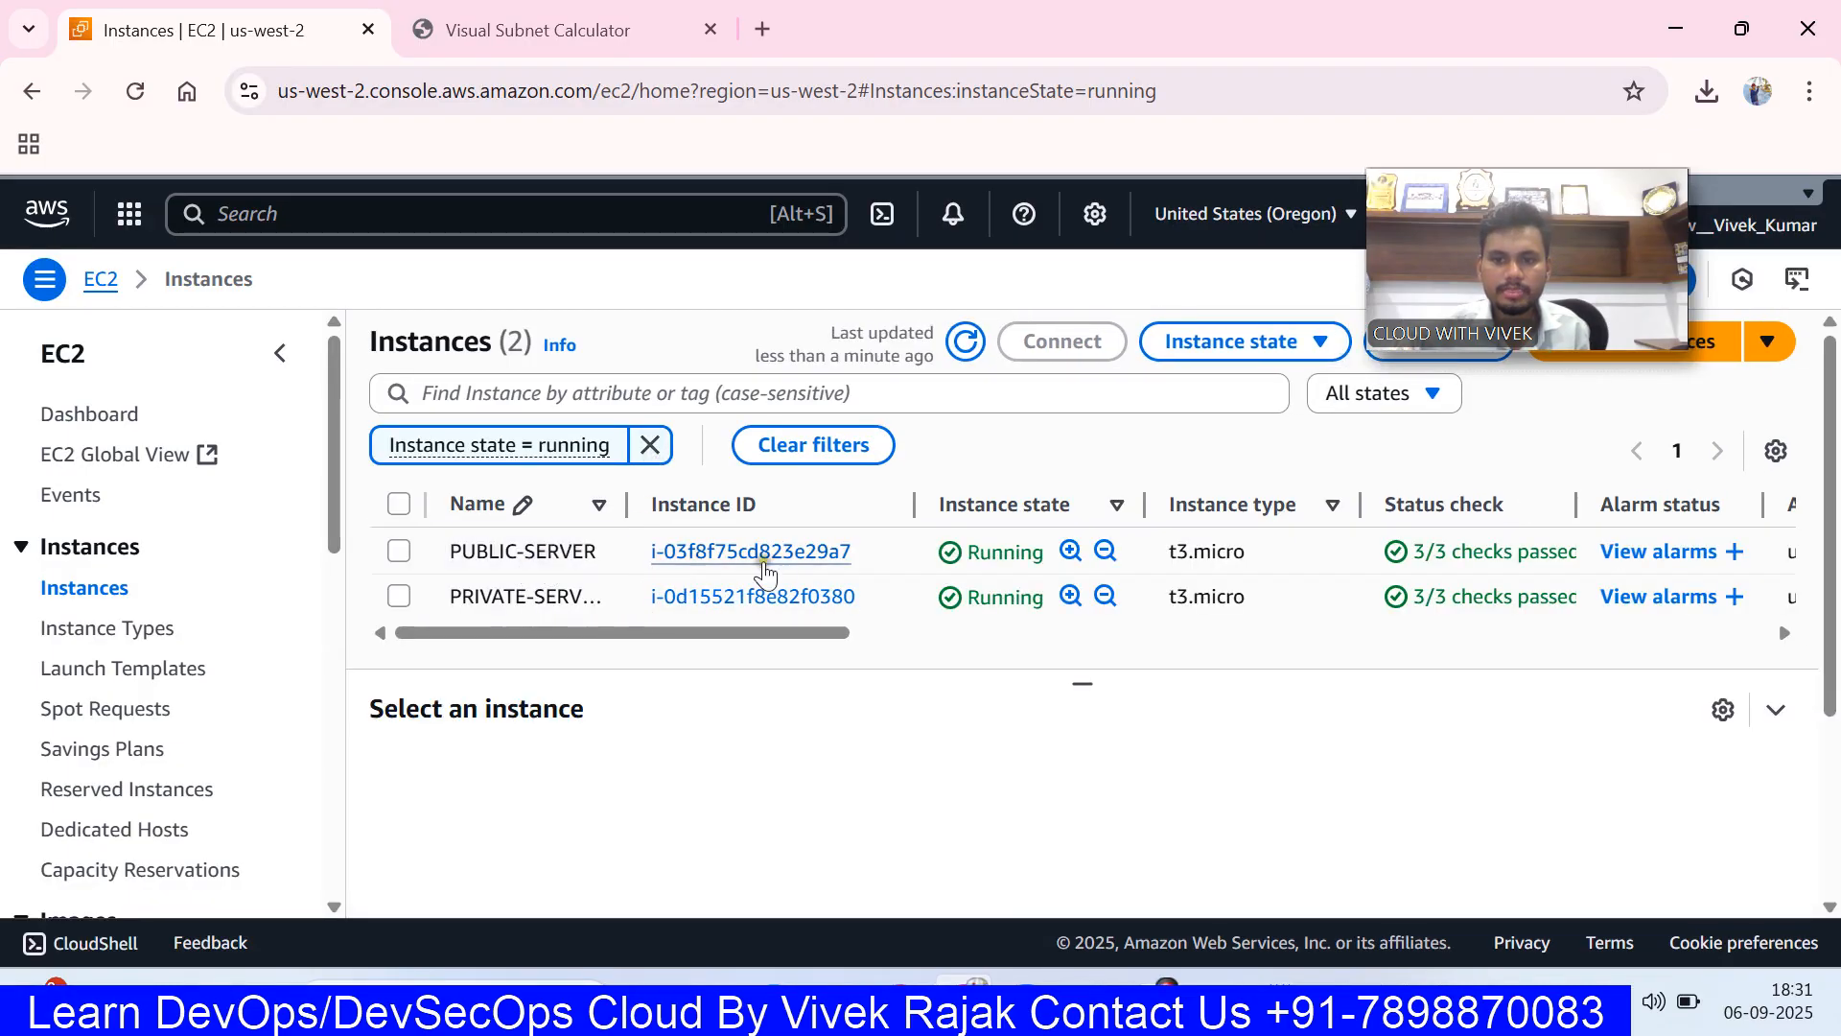
left_click(813, 552)
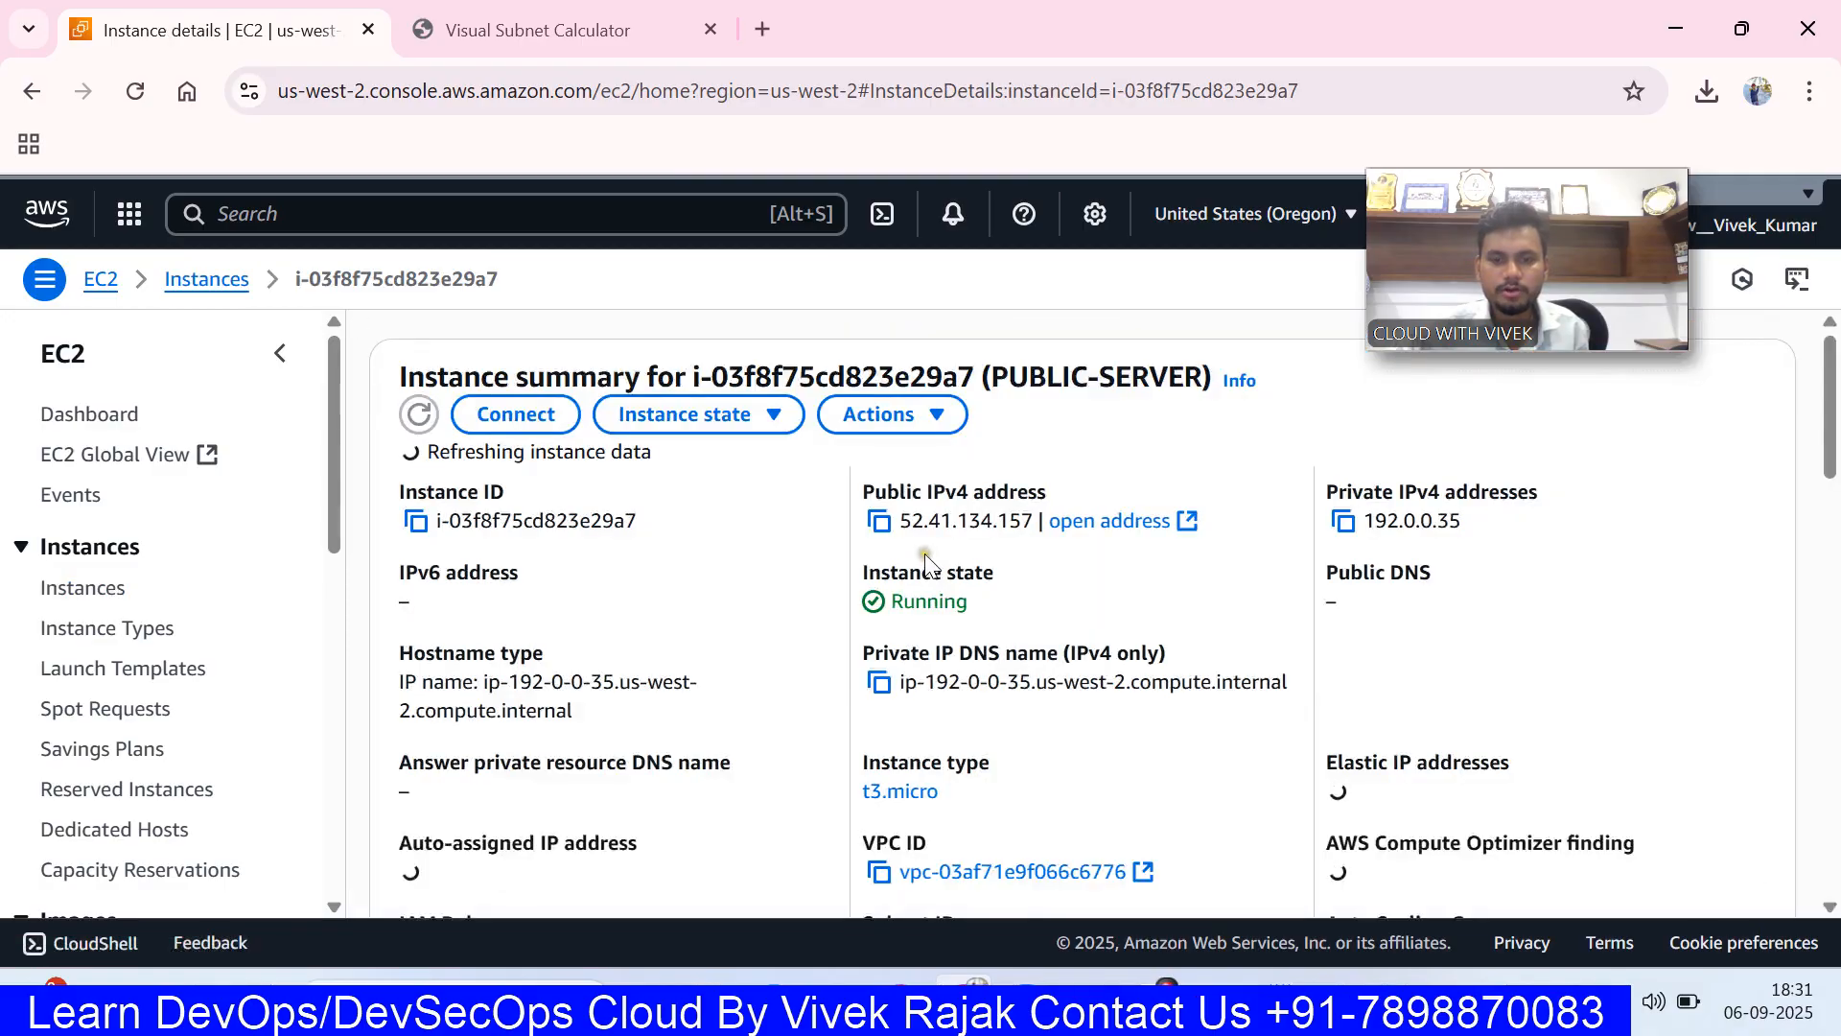
left_click(879, 521)
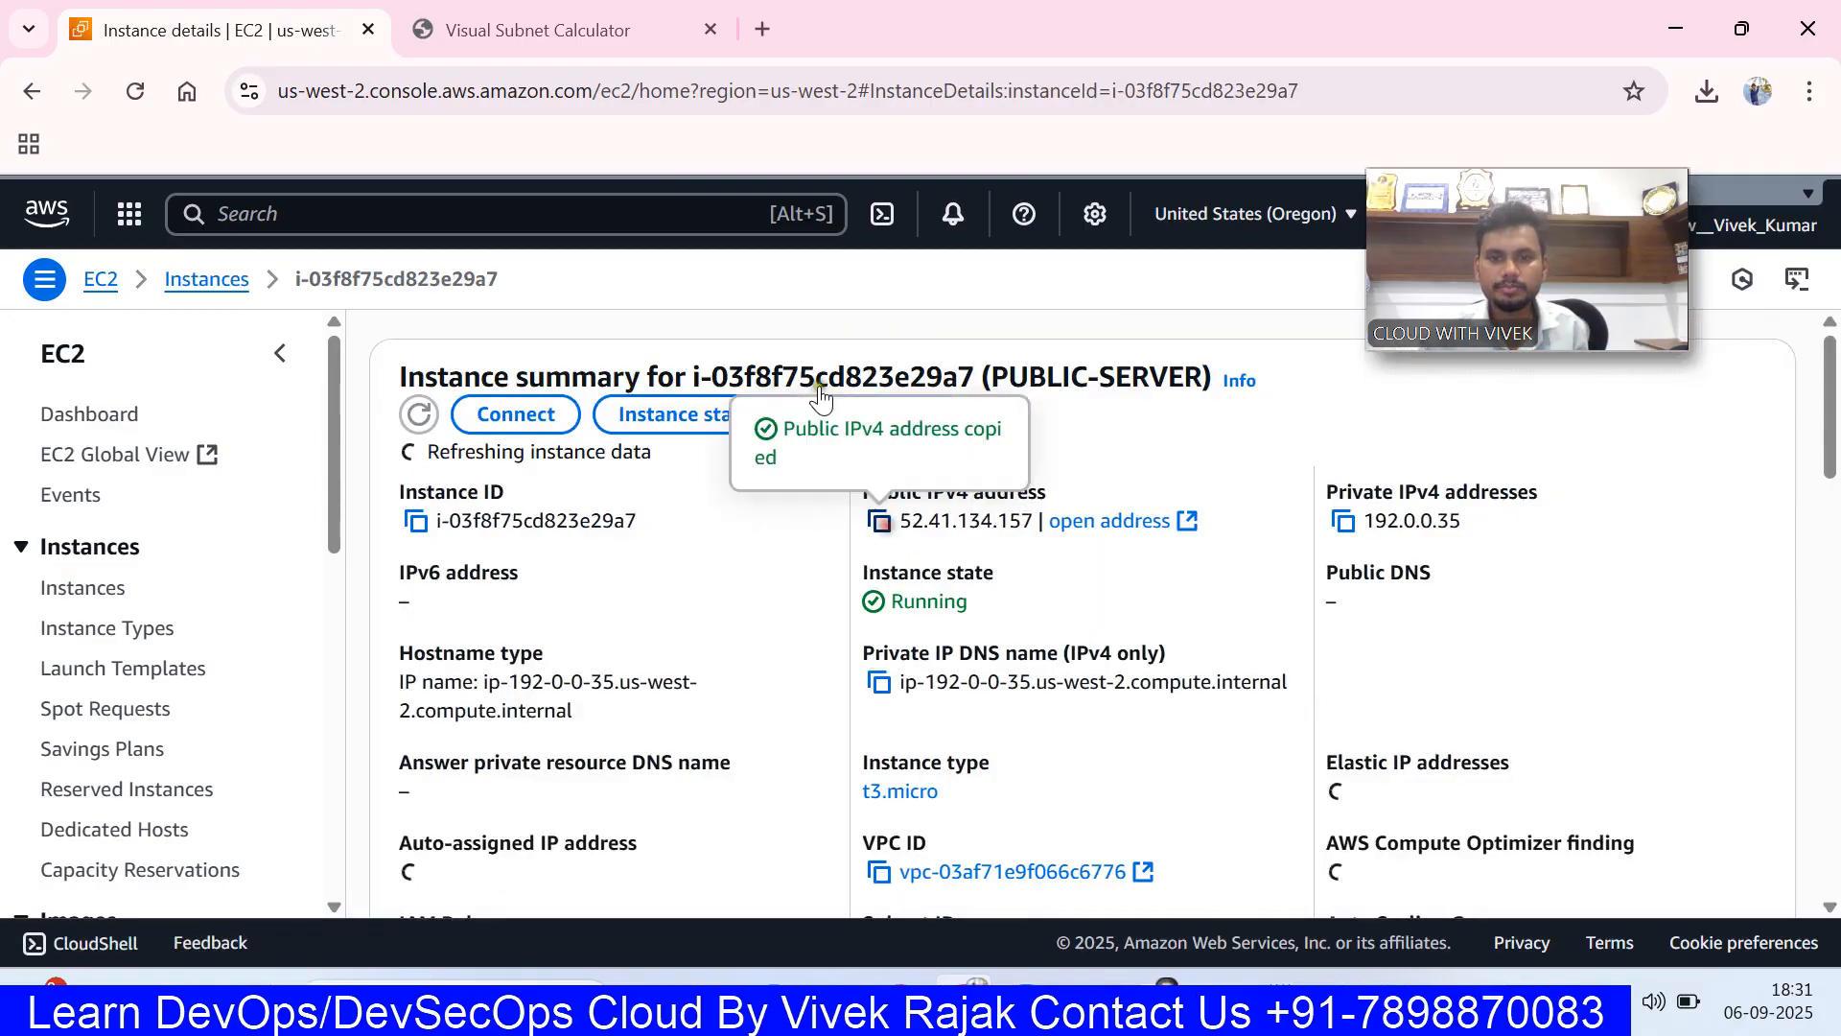
- Load the copied public IPv4 address in a new browser tab
left_click(758, 29)
key("ctrl+v")
key("Return")
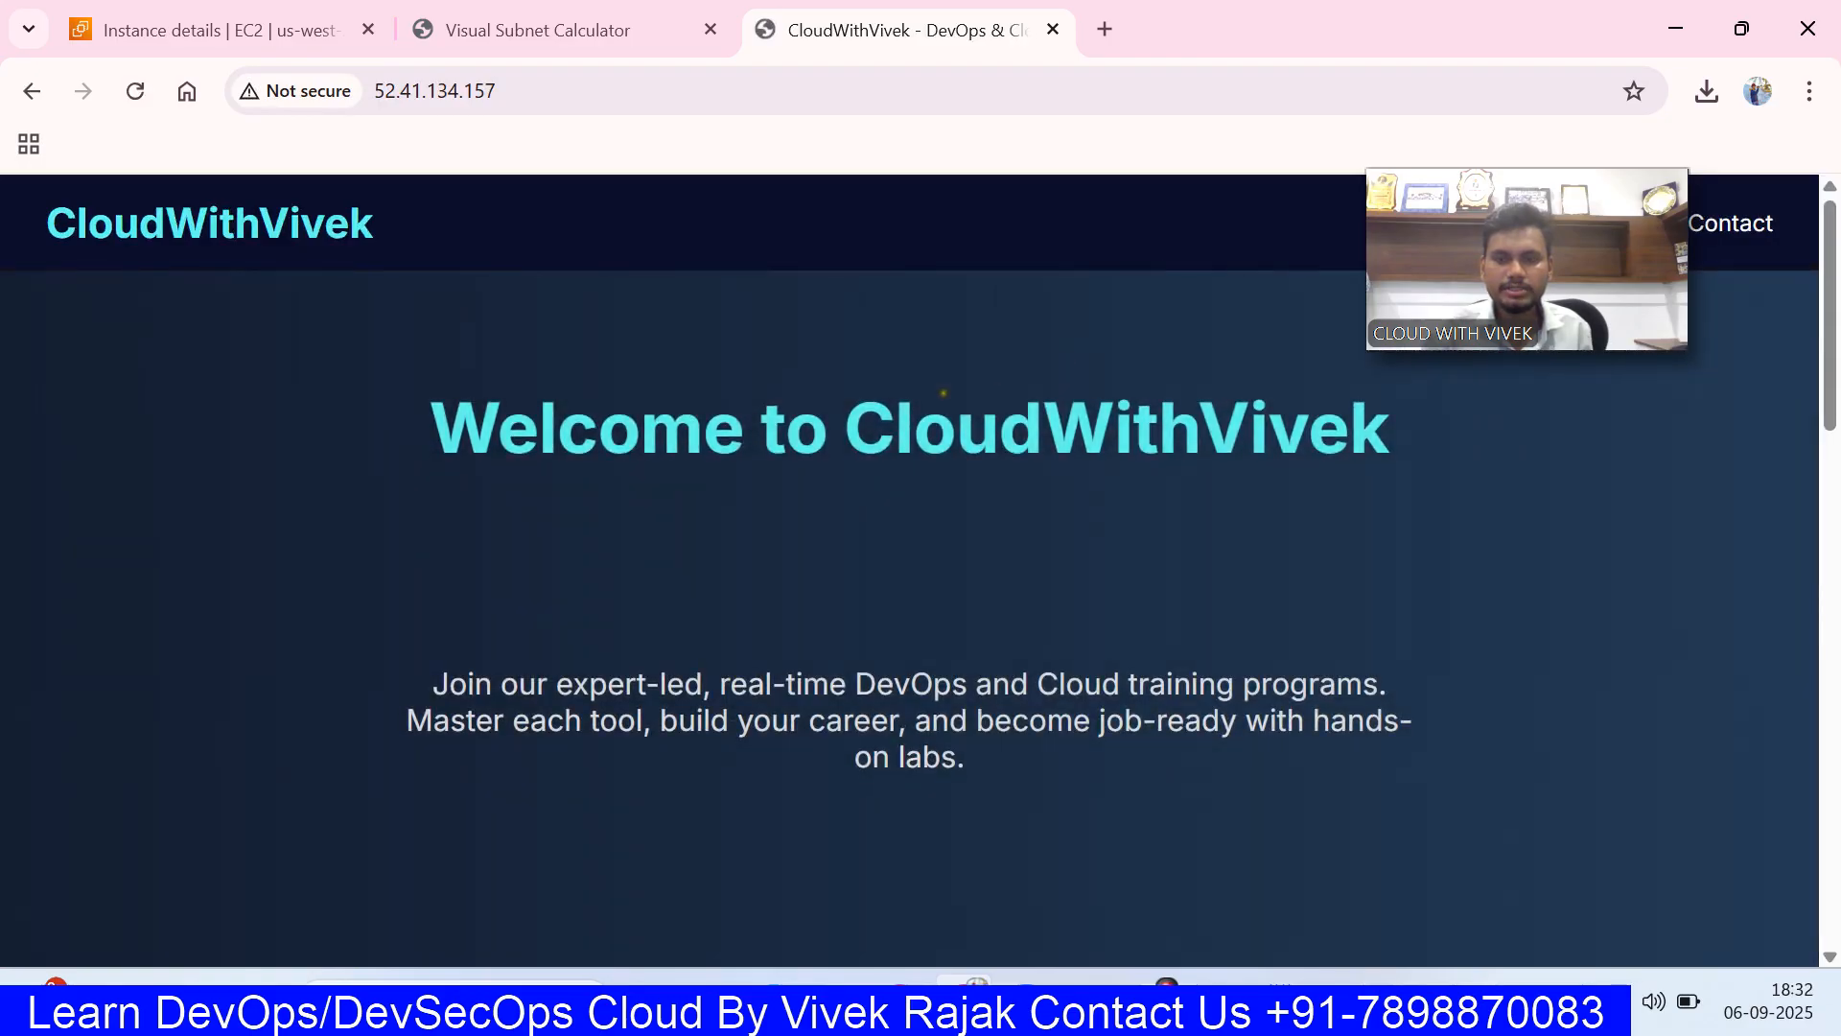
- Review the hosted CloudWithVivek page from the welcome heading through the courses and fees to the contact section, then return to its start
left_click_drag(403, 468, 1648, 462)
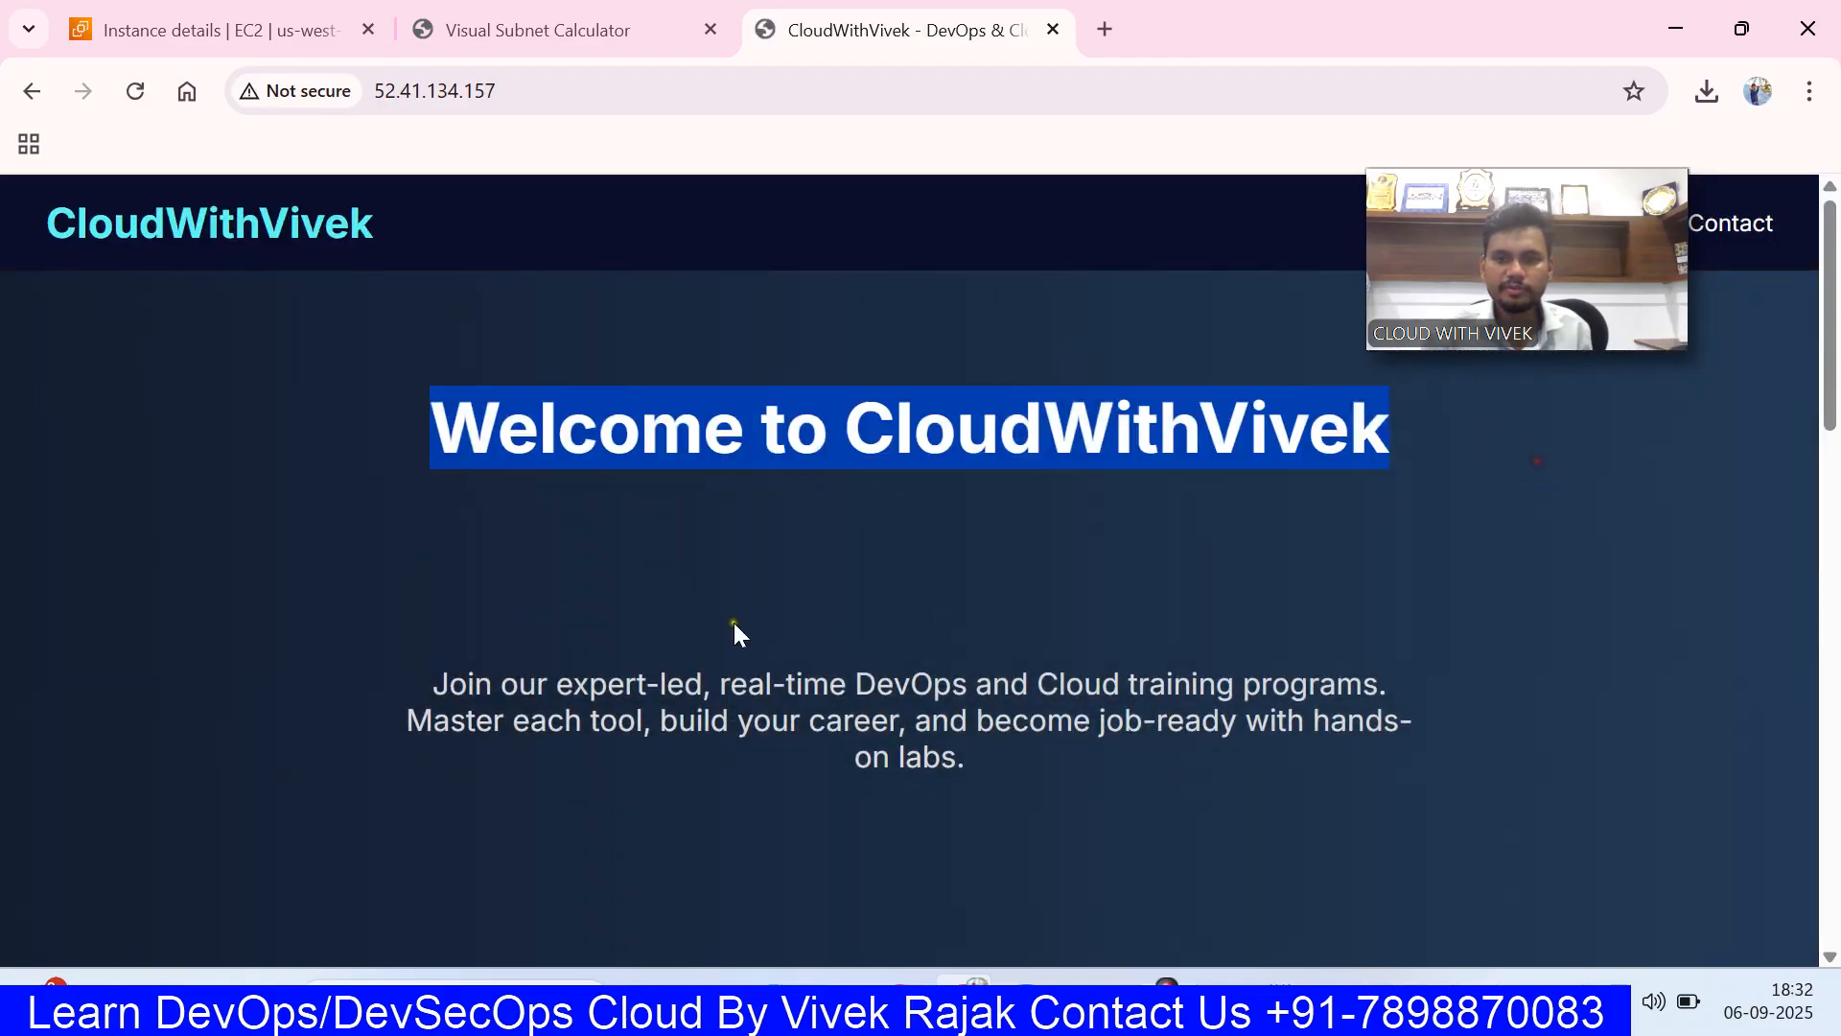
scroll(734, 624, "down", 1)
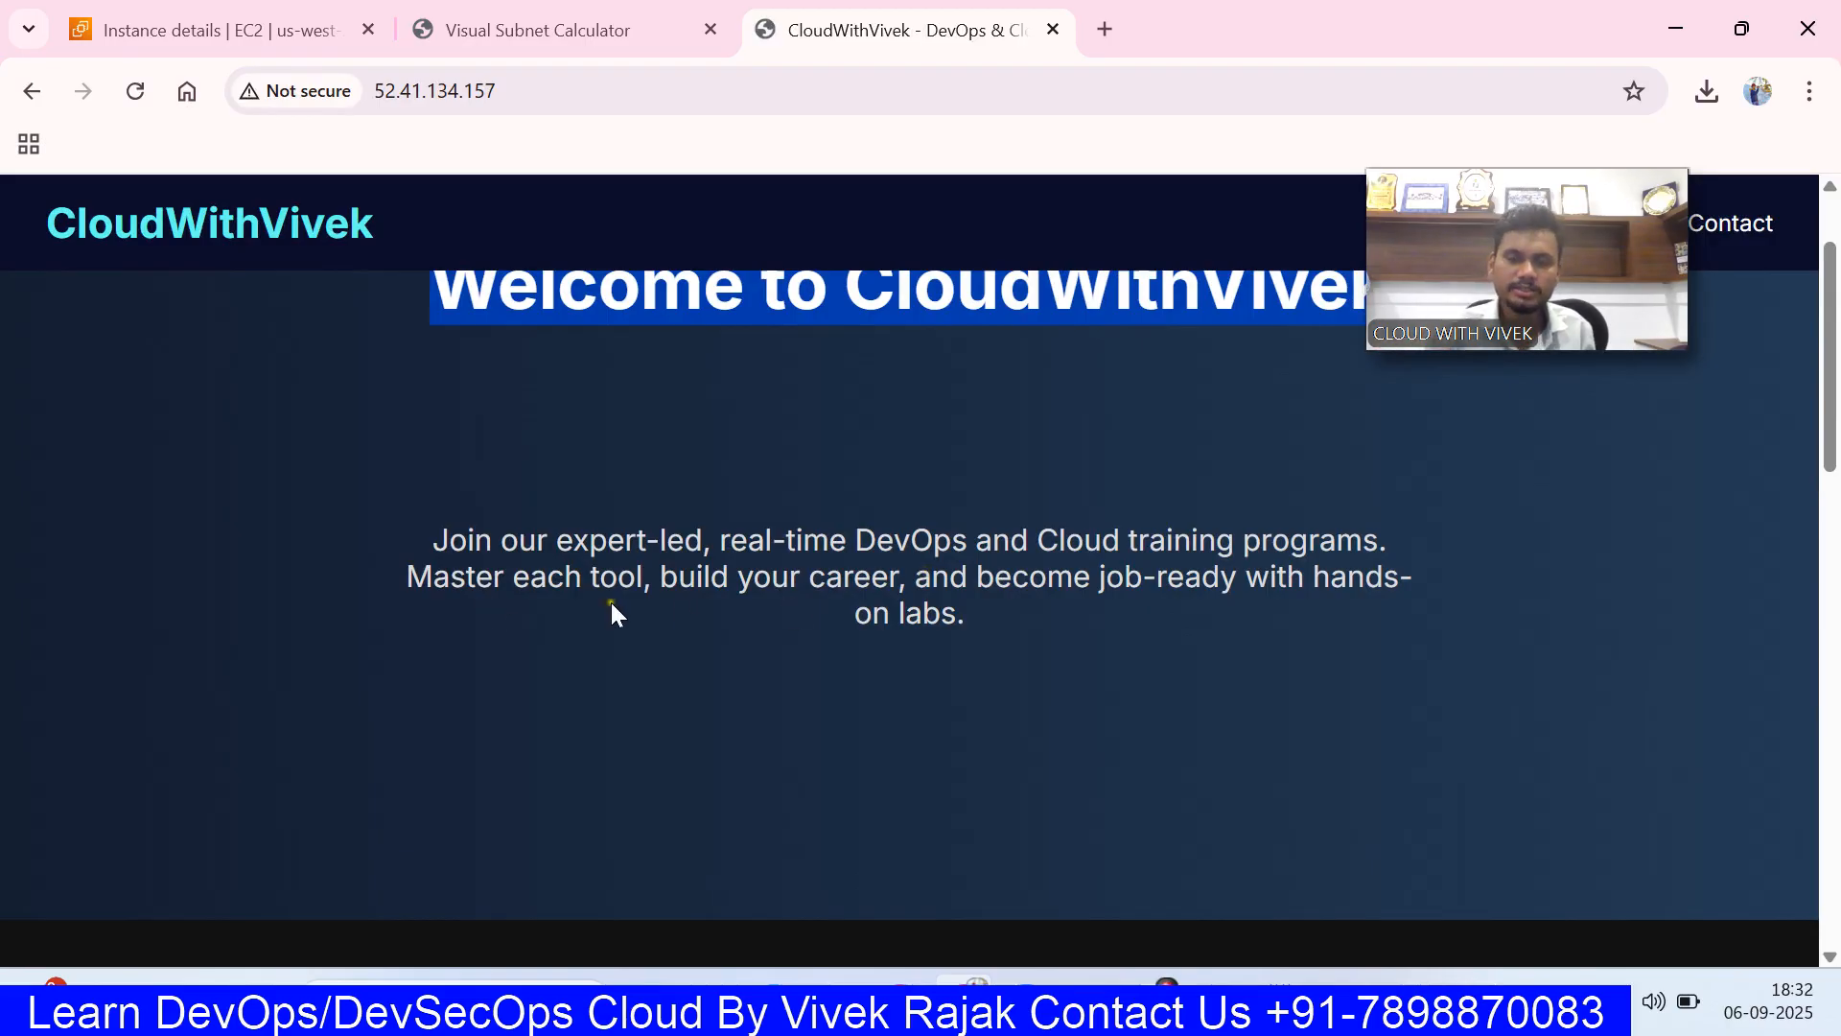
scroll(715, 599, "down", 6)
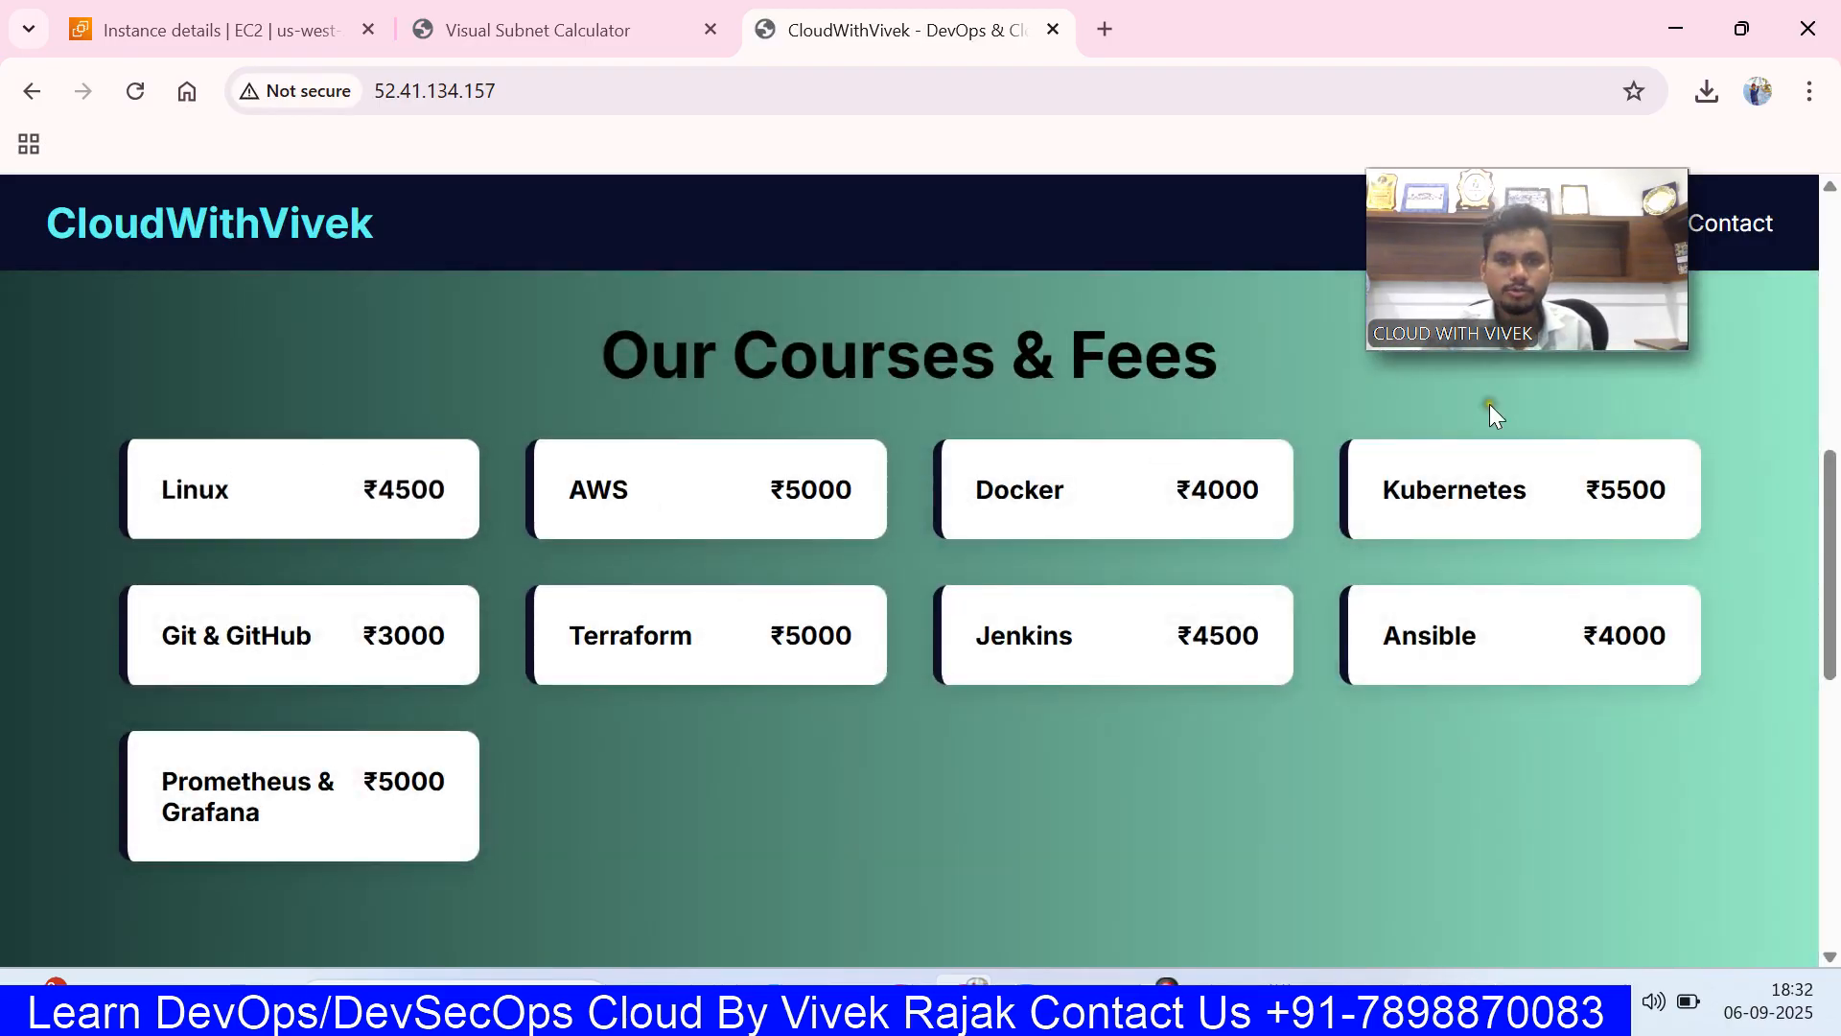
scroll(733, 686, "down", 6)
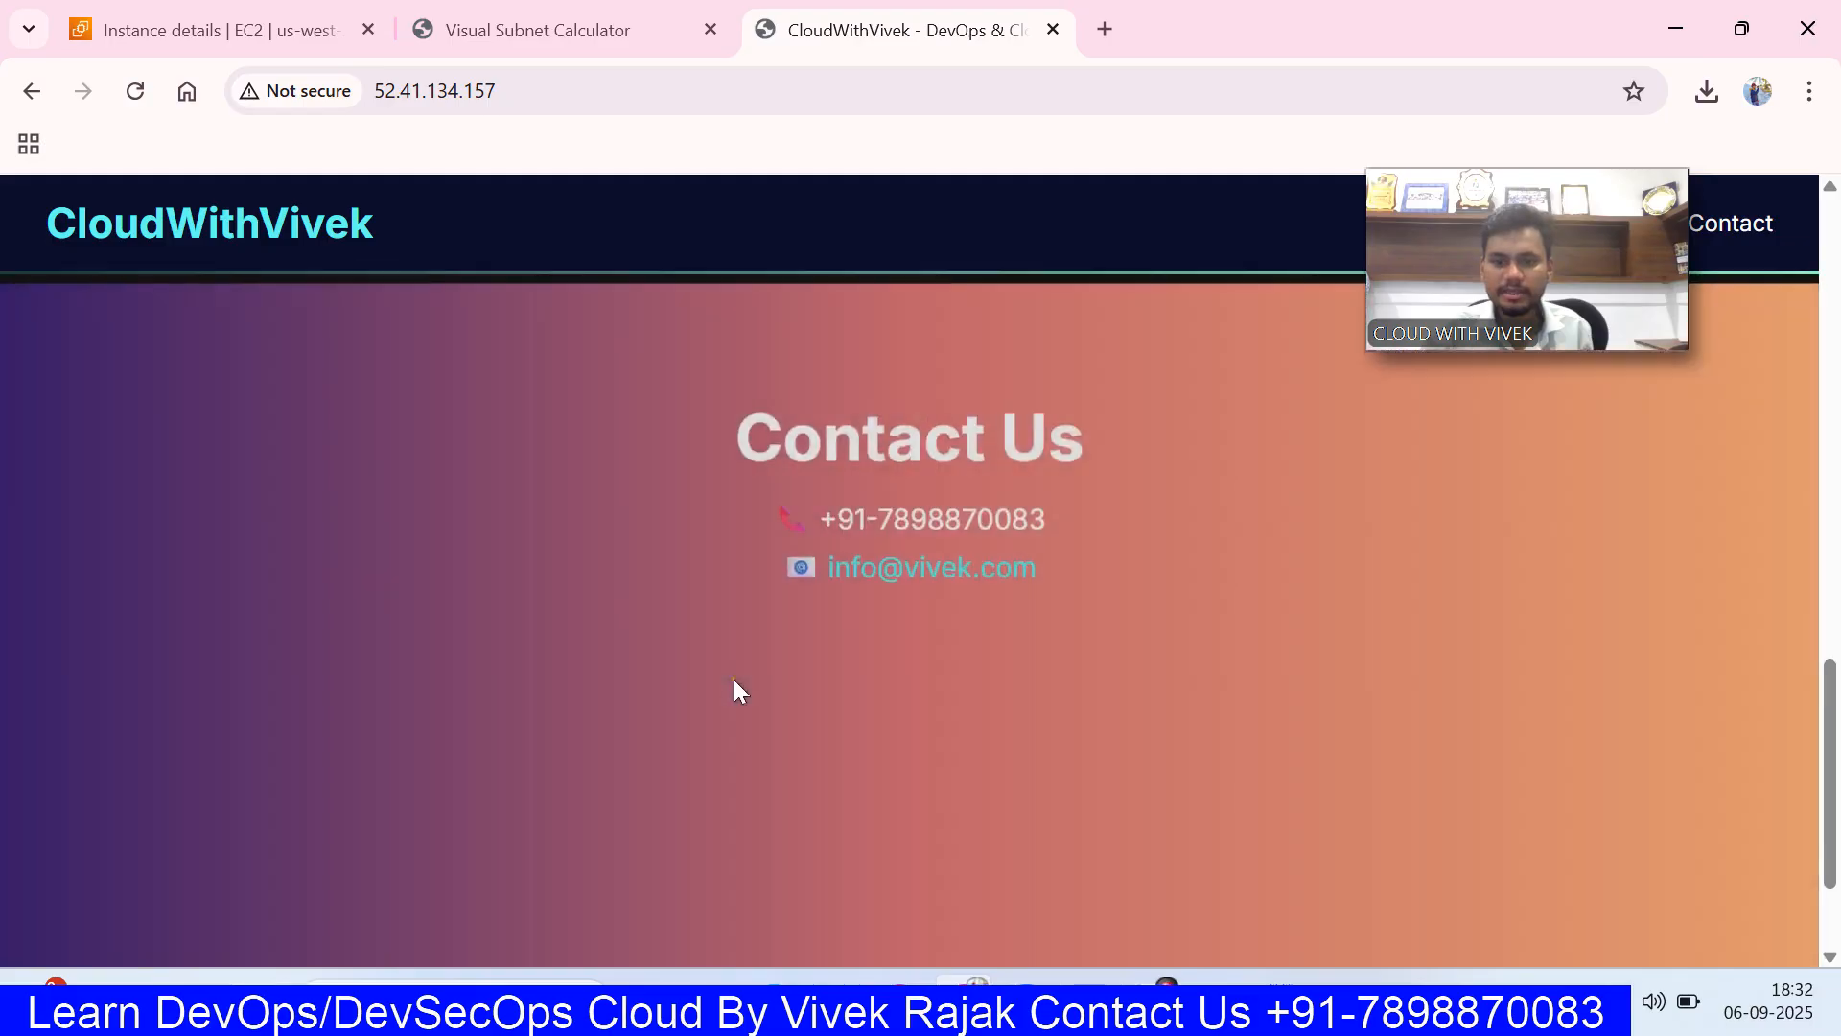
scroll(737, 686, "down", 1)
scroll(919, 612, "up", 2)
scroll(956, 608, "up", 3)
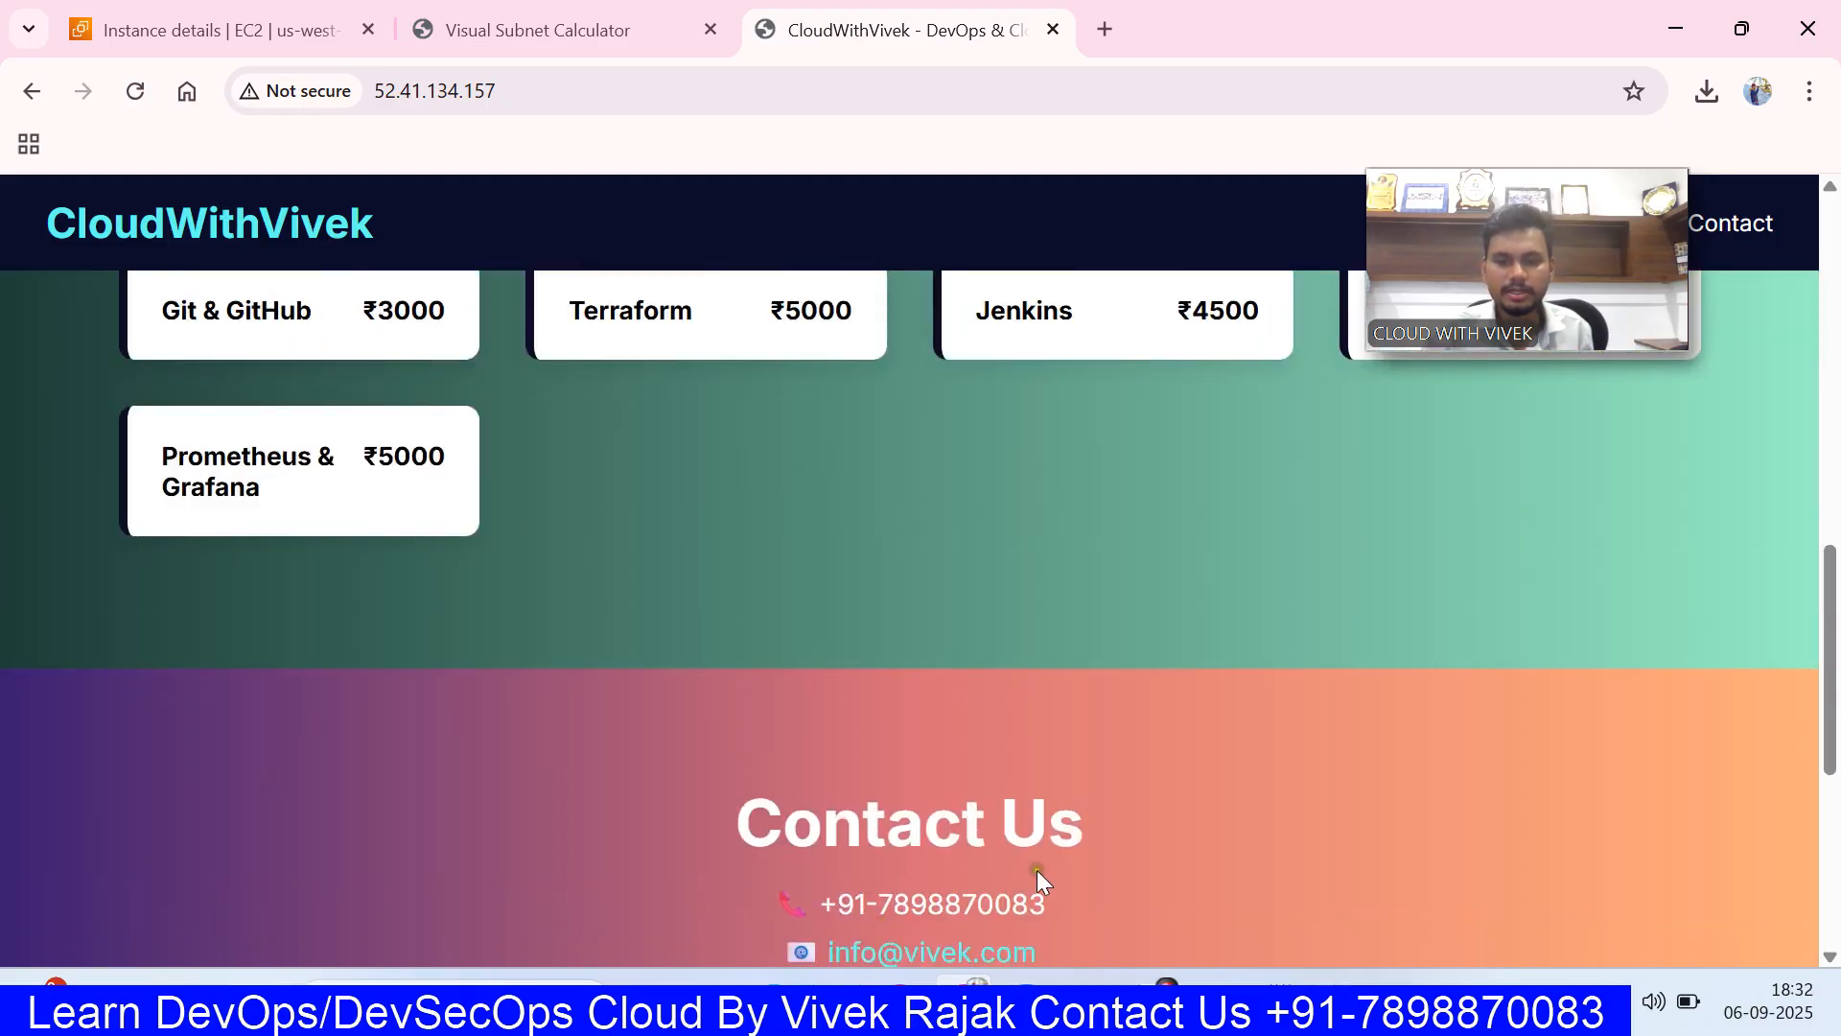
scroll(1017, 824, "up", 10)
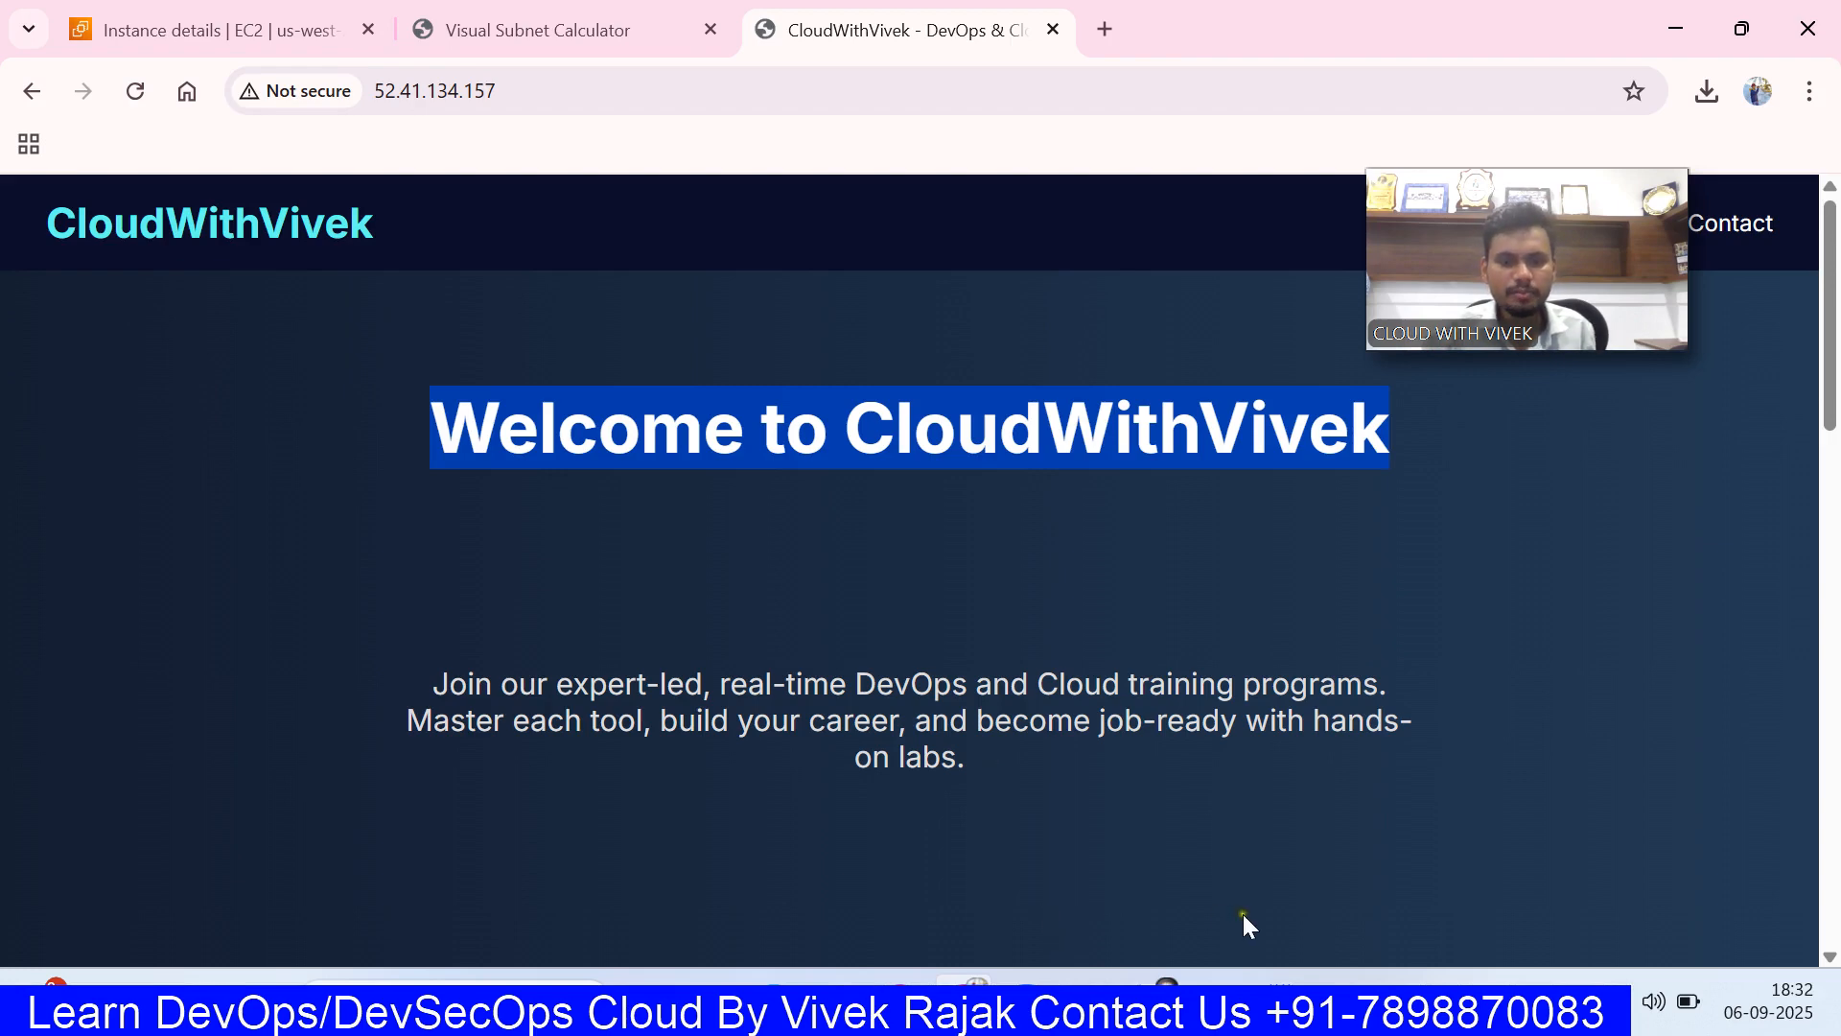
- Switch to the Photos app to view the VPC.jpg architecture diagram
left_click(1092, 998)
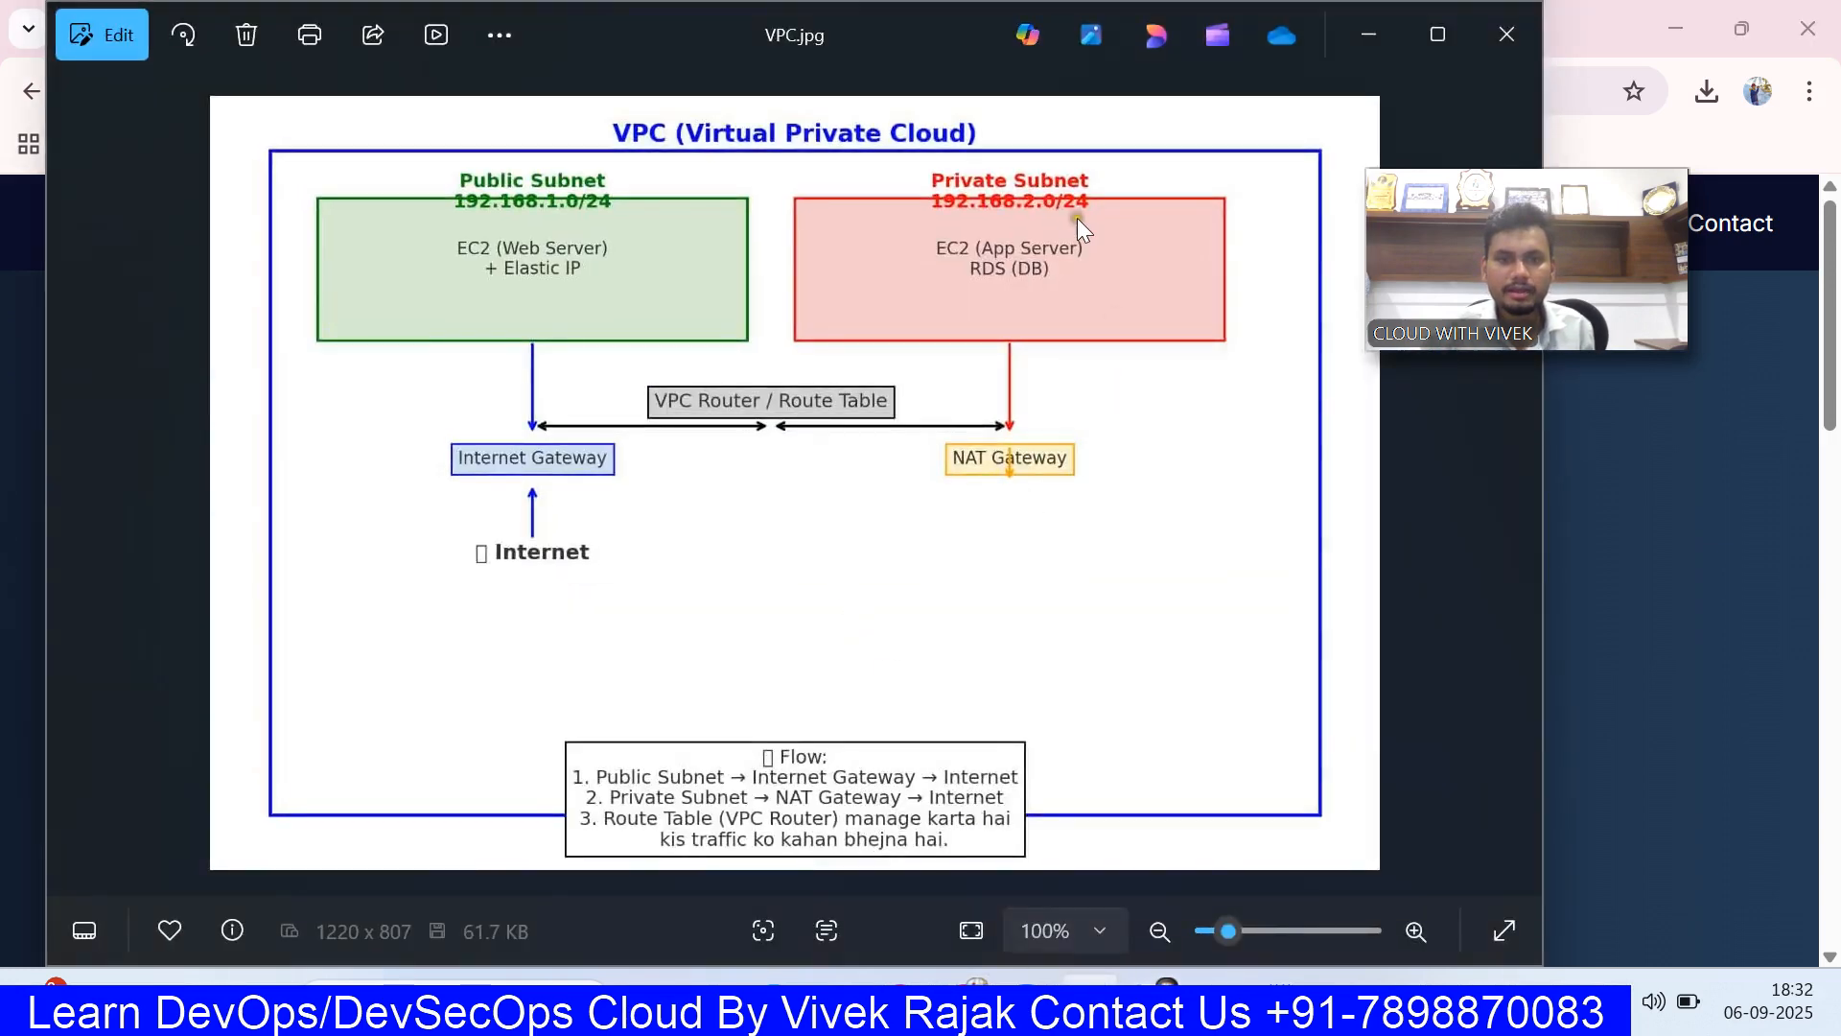